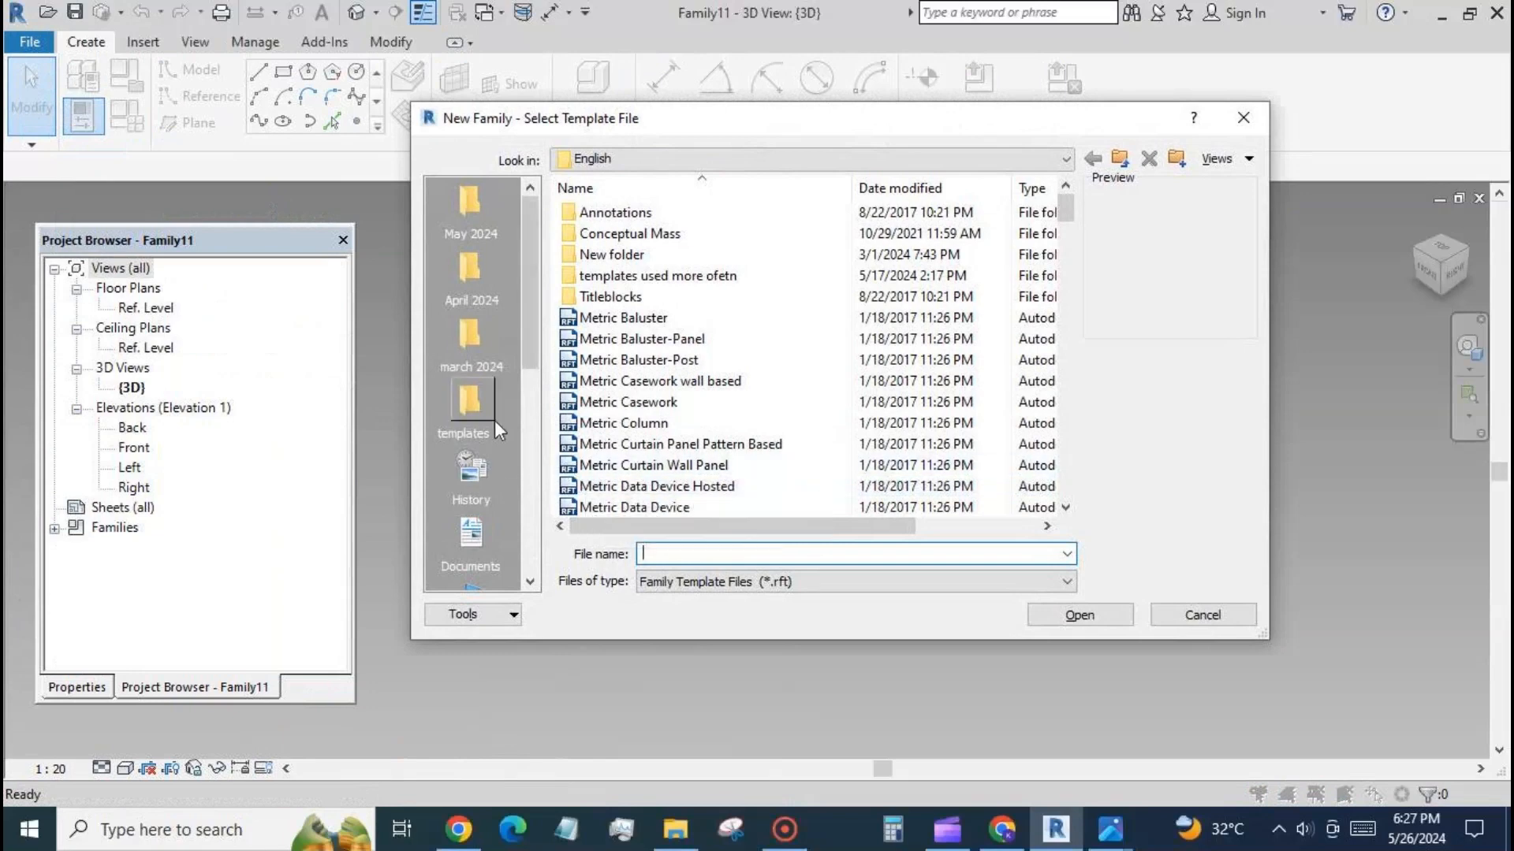
Create a new family from the Metric Generic Model Adaptive template in the frequently used templates folder.
{"action": "left_click", "coordinate": [495, 419]}
{"action": "left_click", "coordinate": [707, 229]}
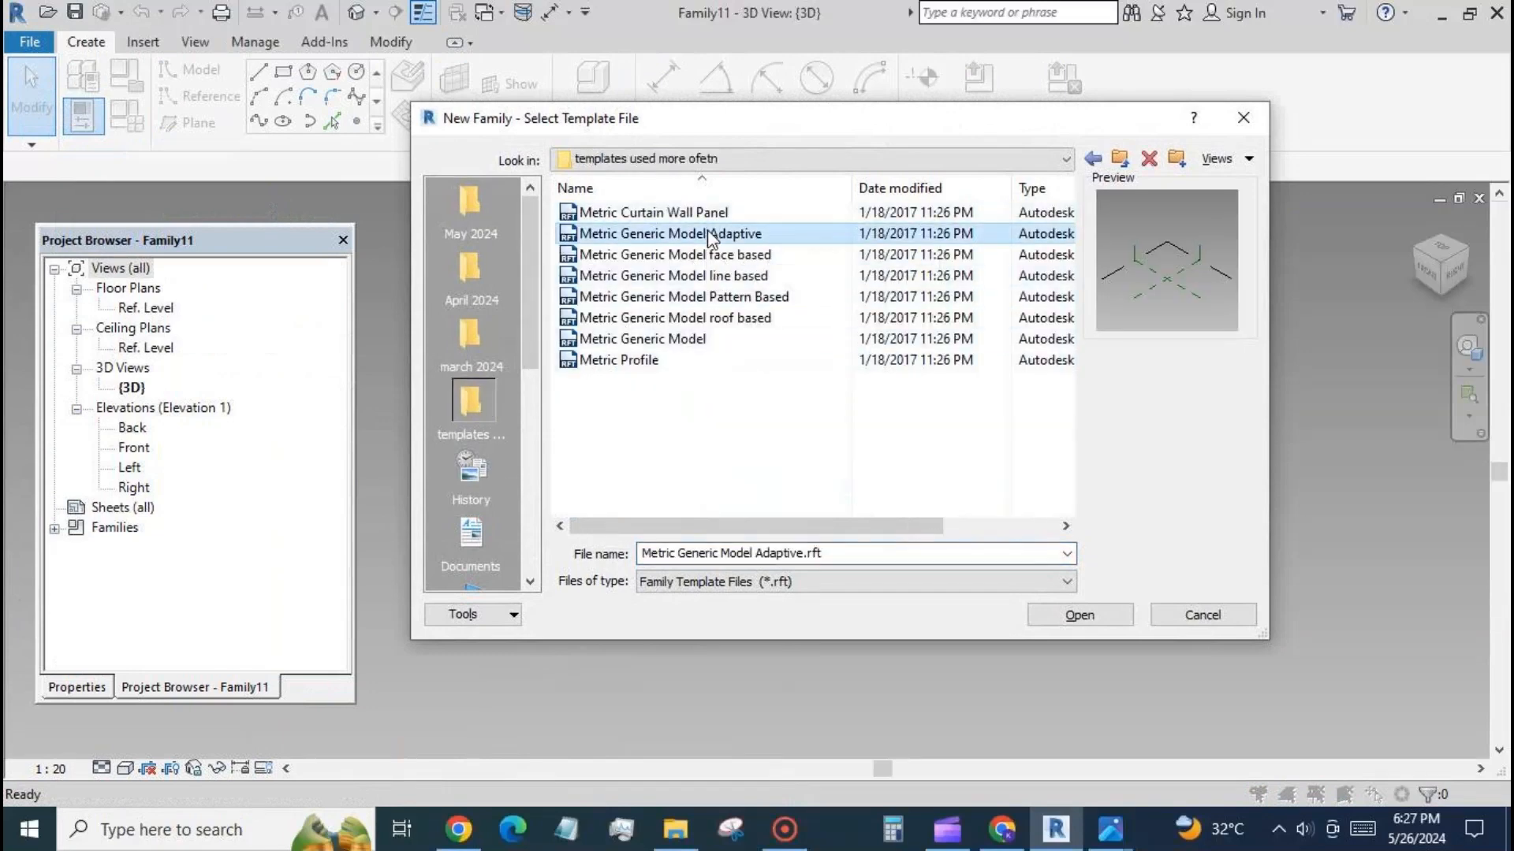
{"action": "left_click", "coordinate": [1079, 616]}
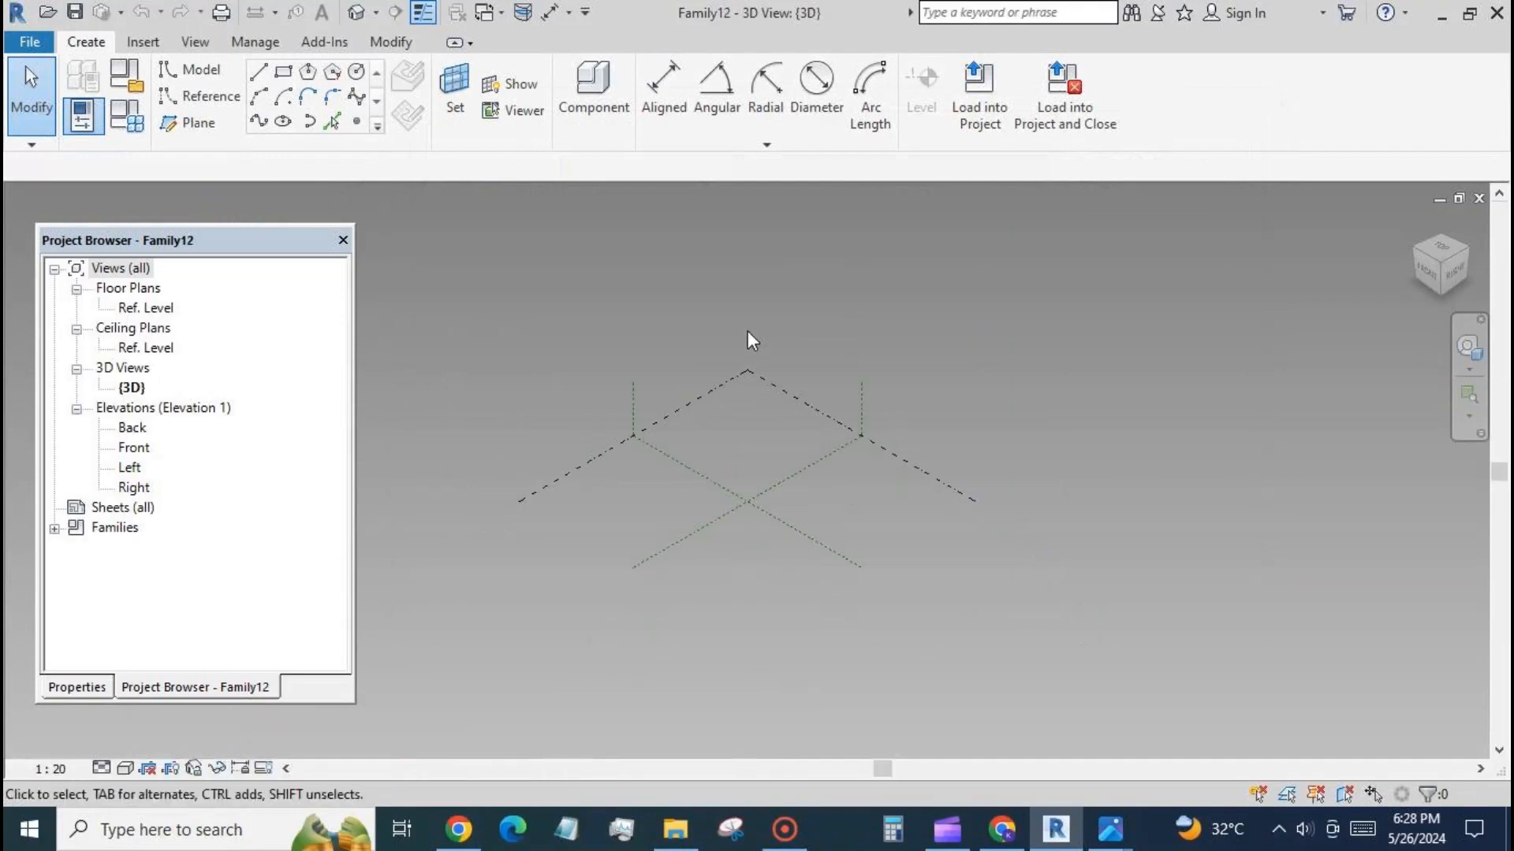
Place two reference points on the Ref. Level near the reference planes' intersection and make both points adaptive.
{"action": "scroll", "coordinate": [836, 517], "scroll_direction": "up", "scroll_amount": 1}
{"action": "left_click", "coordinate": [355, 123]}
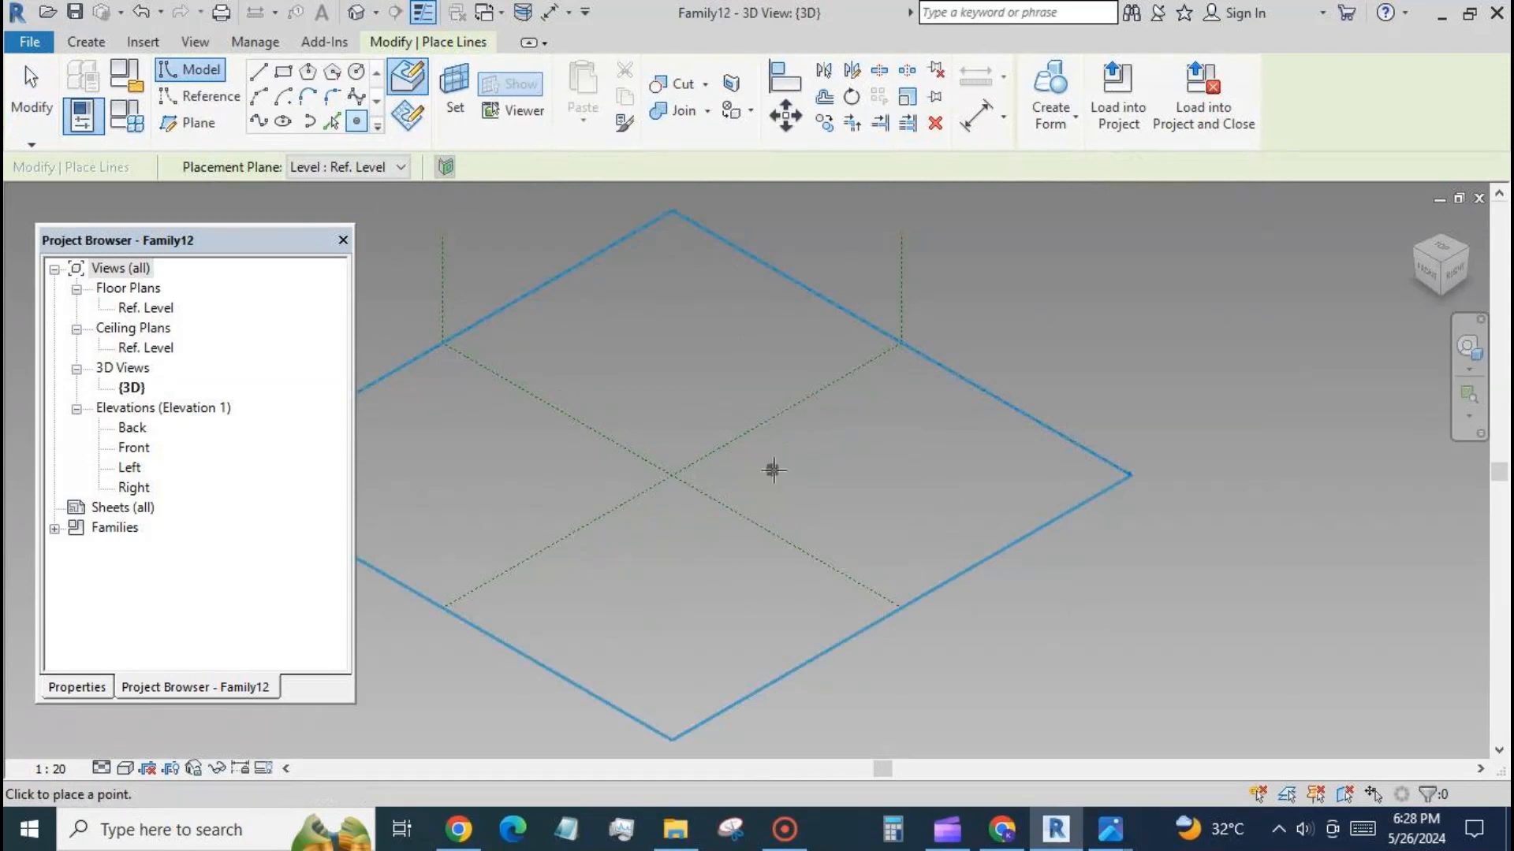
{"action": "left_click", "coordinate": [787, 464]}
{"action": "left_click", "coordinate": [41, 98]}
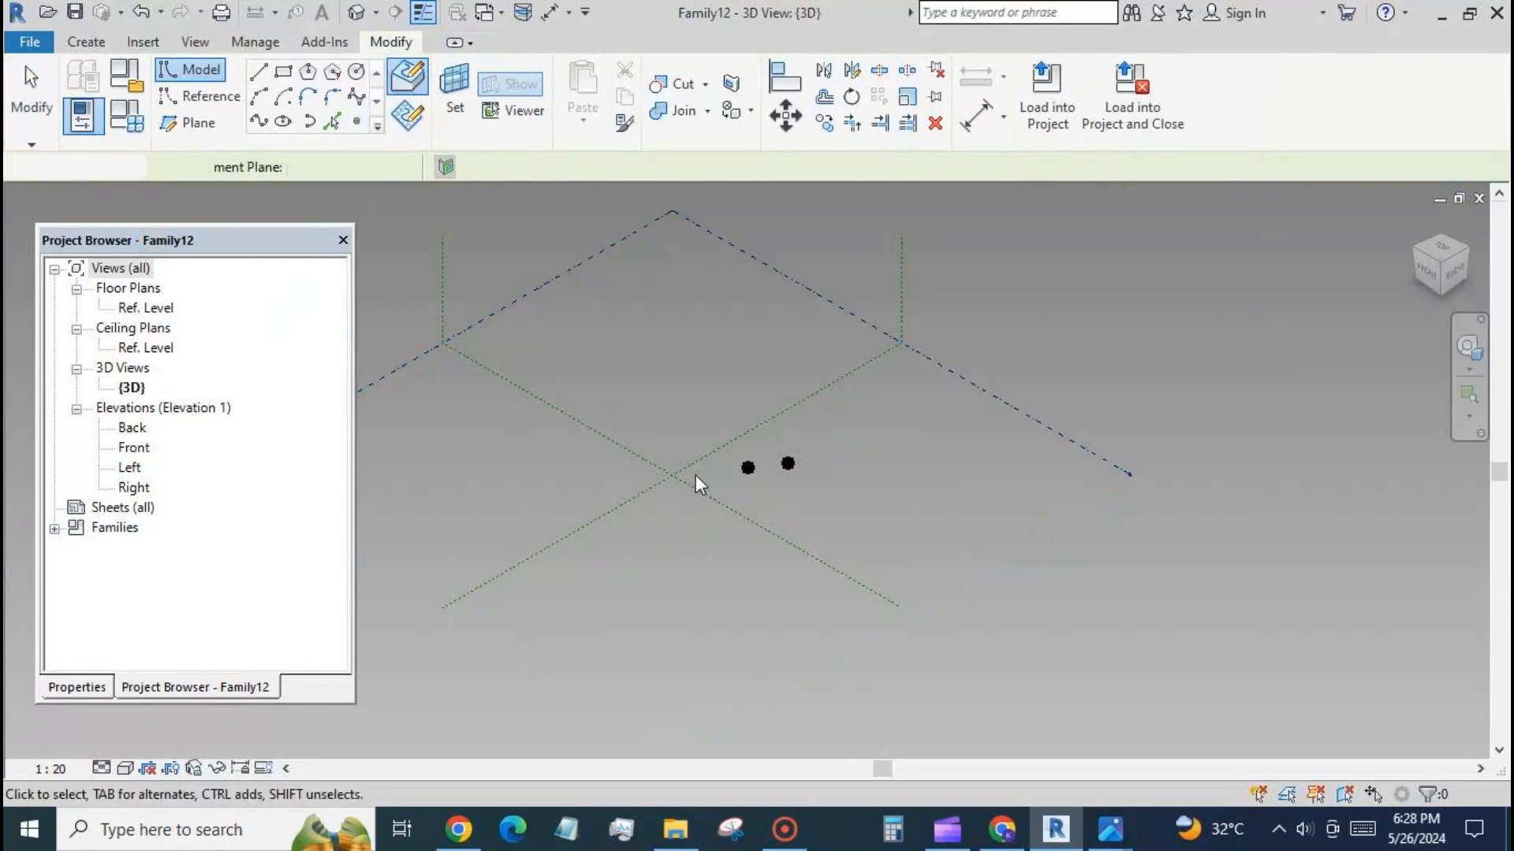
{"action": "left_click_drag", "start_coordinate": [734, 406], "coordinate": [796, 484]}
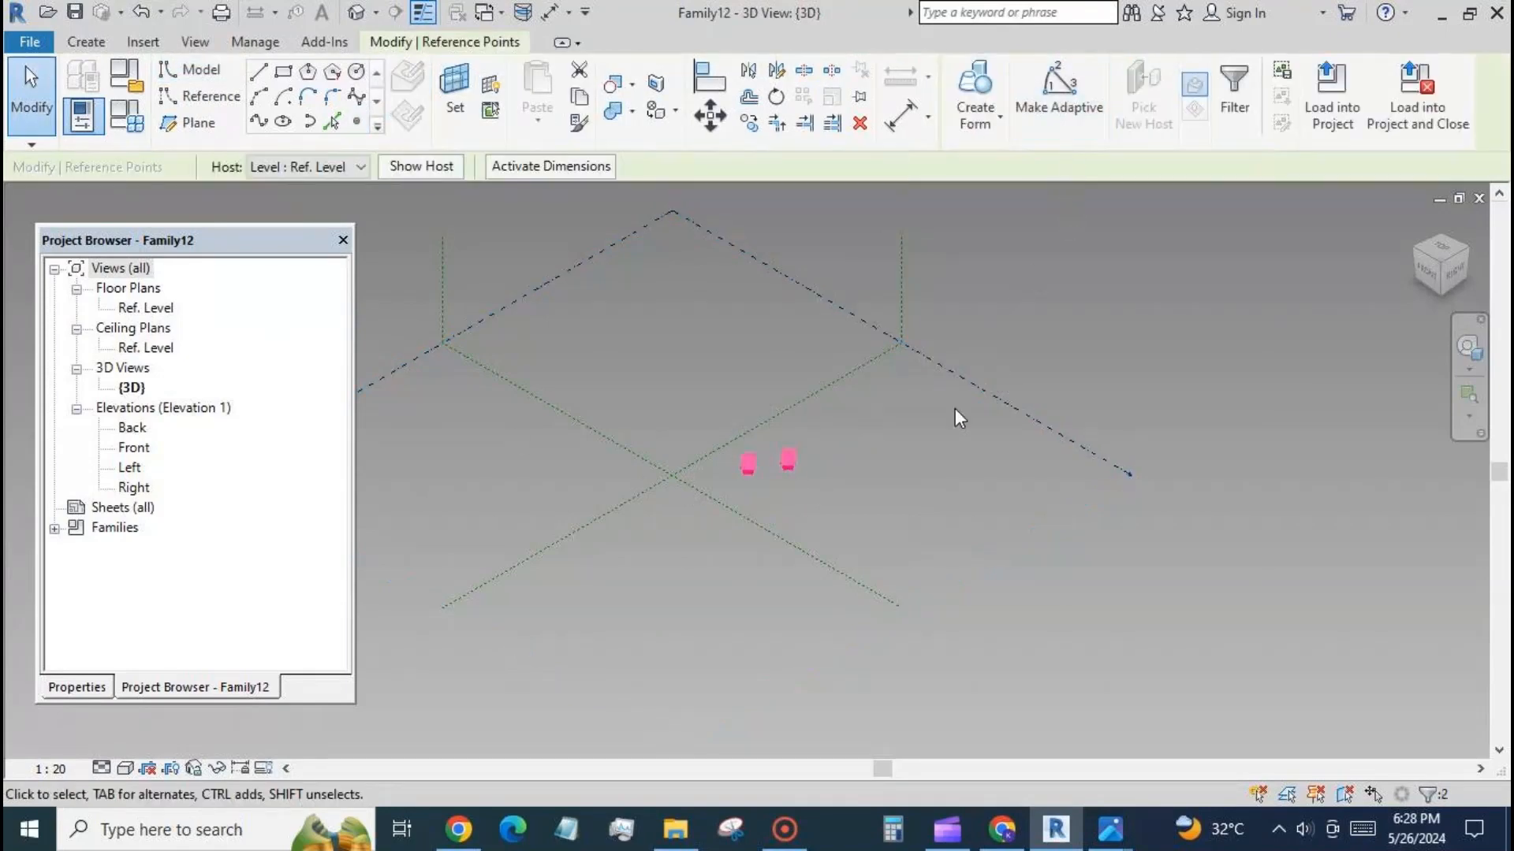
Connect the two adaptive points with a spline through points and convert it to a reference line.
{"action": "left_click", "coordinate": [258, 123]}
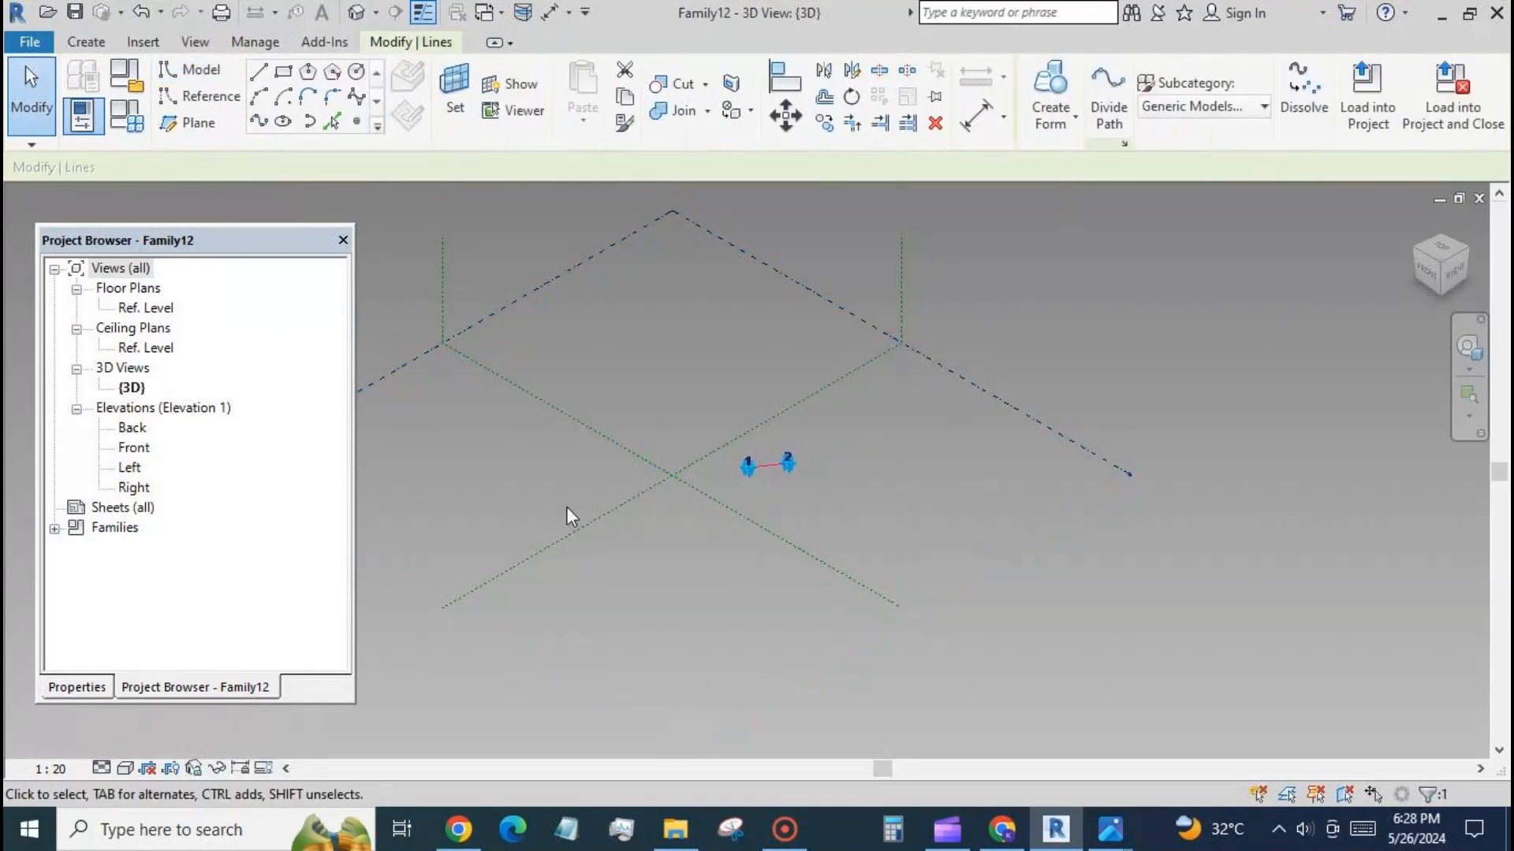
{"action": "left_click", "coordinate": [75, 687]}
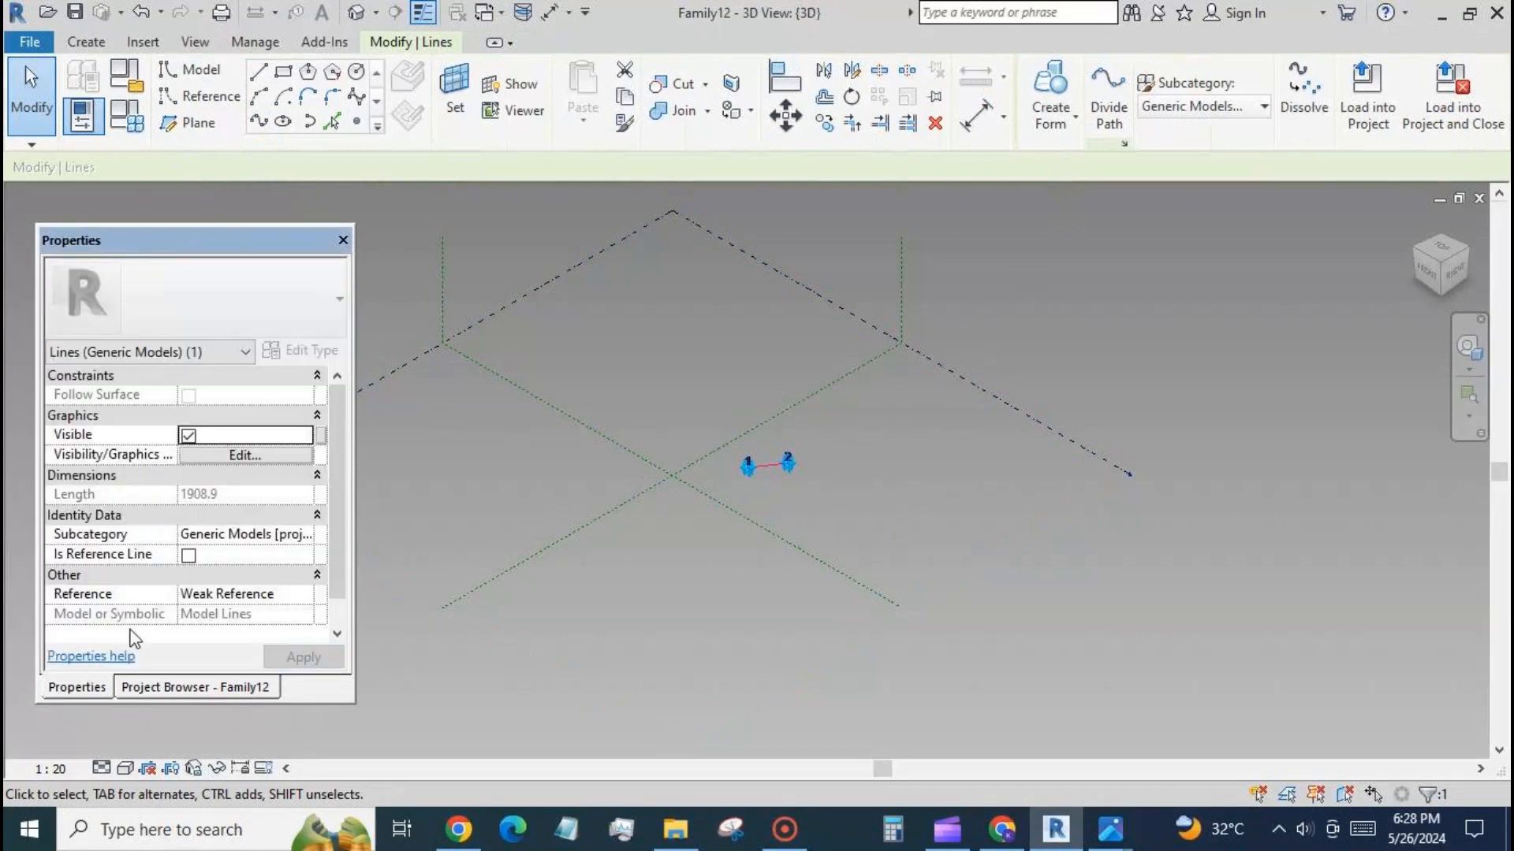
{"action": "left_click", "coordinate": [196, 555]}
{"action": "left_click", "coordinate": [716, 584]}
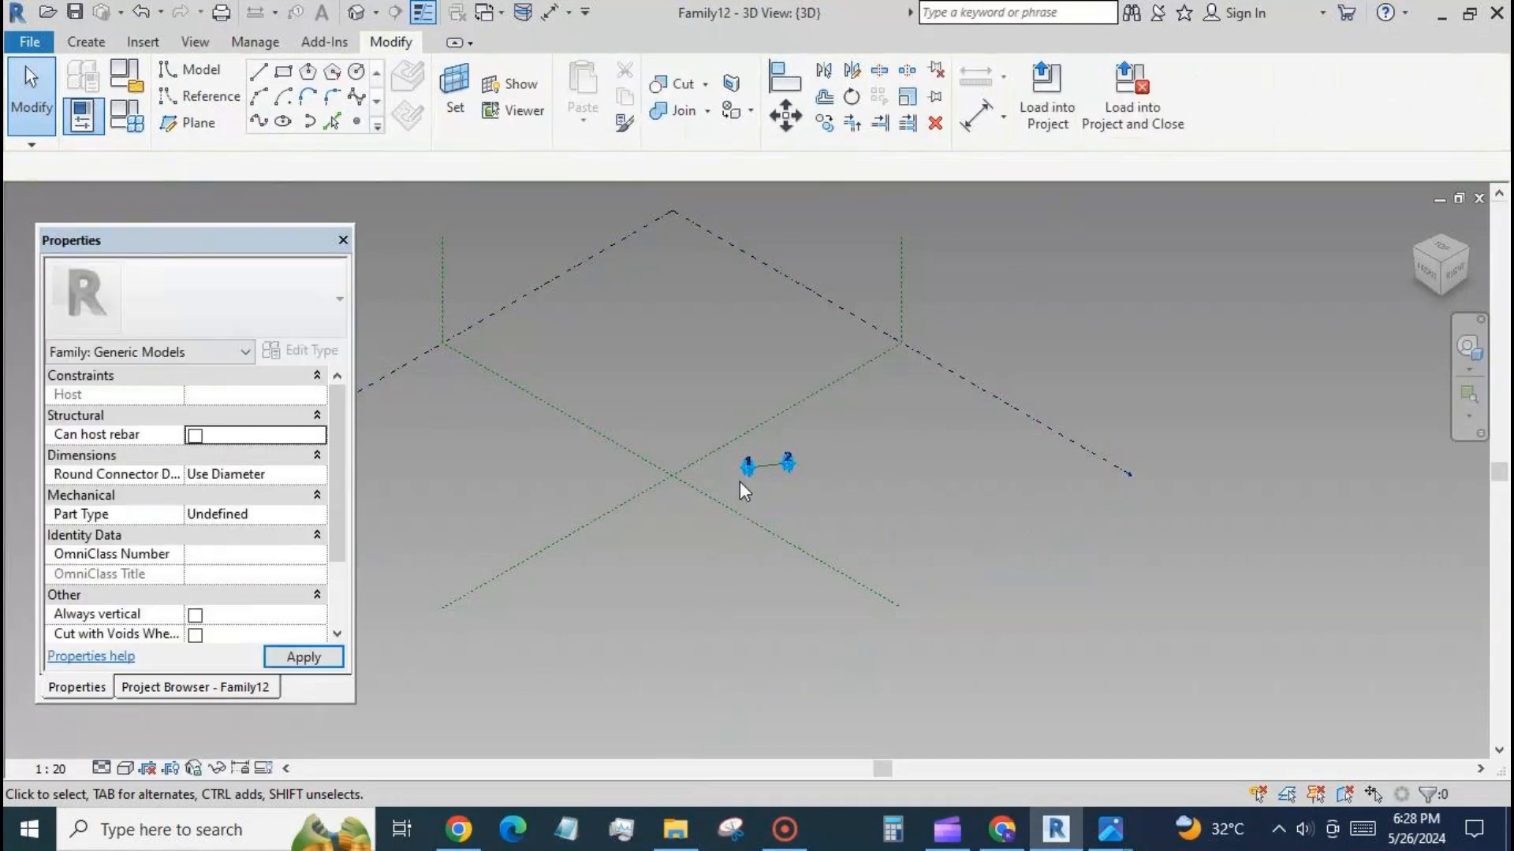
Place a reference point at the midpoint of the reference line between adaptive points 1 and 2.
{"action": "scroll", "coordinate": [806, 426], "scroll_direction": "up", "scroll_amount": 5}
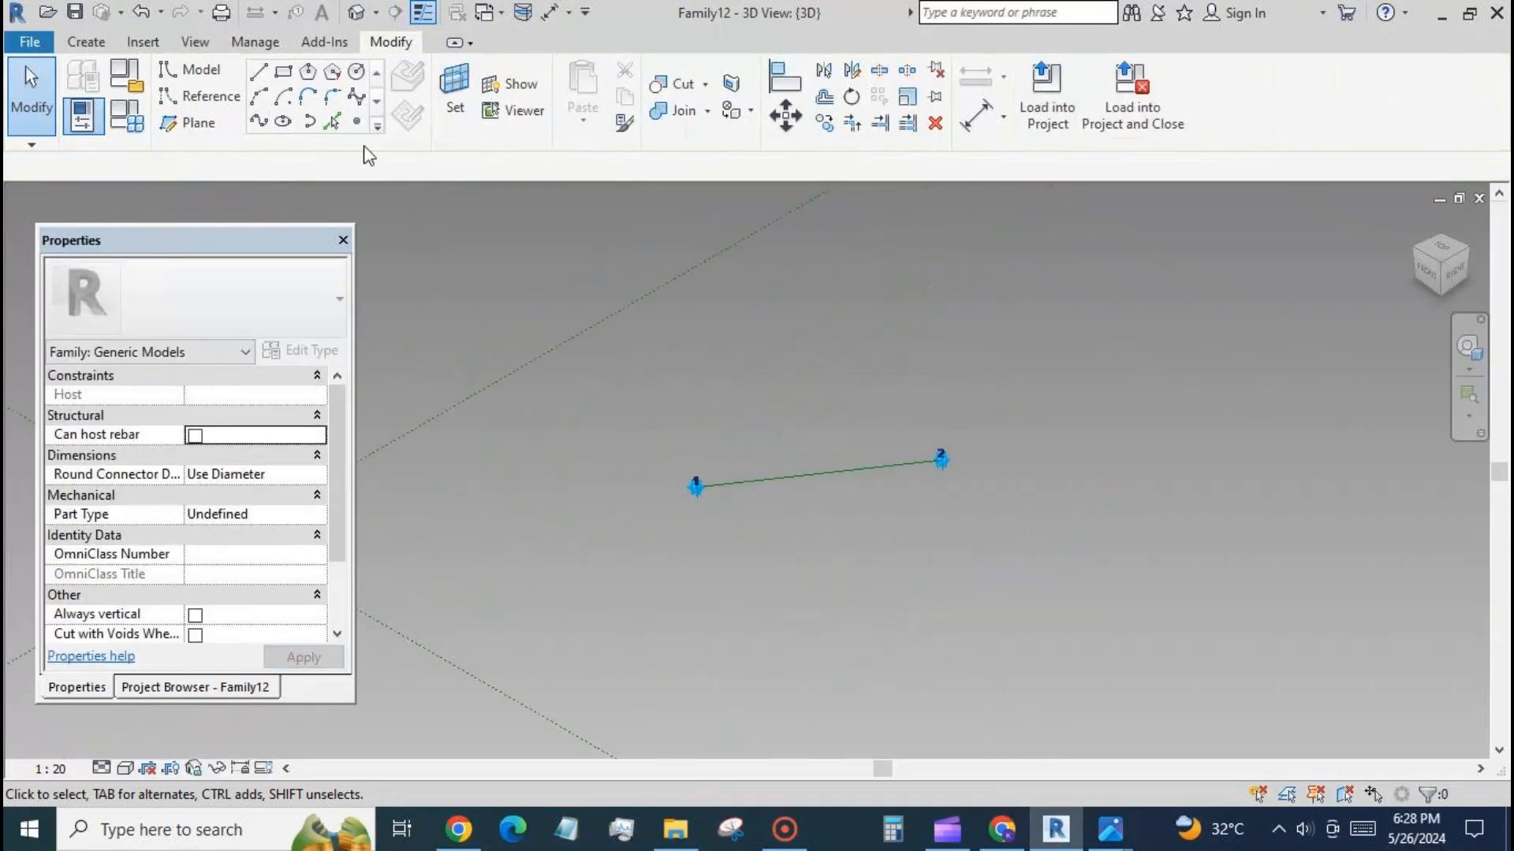
{"action": "left_click", "coordinate": [356, 121]}
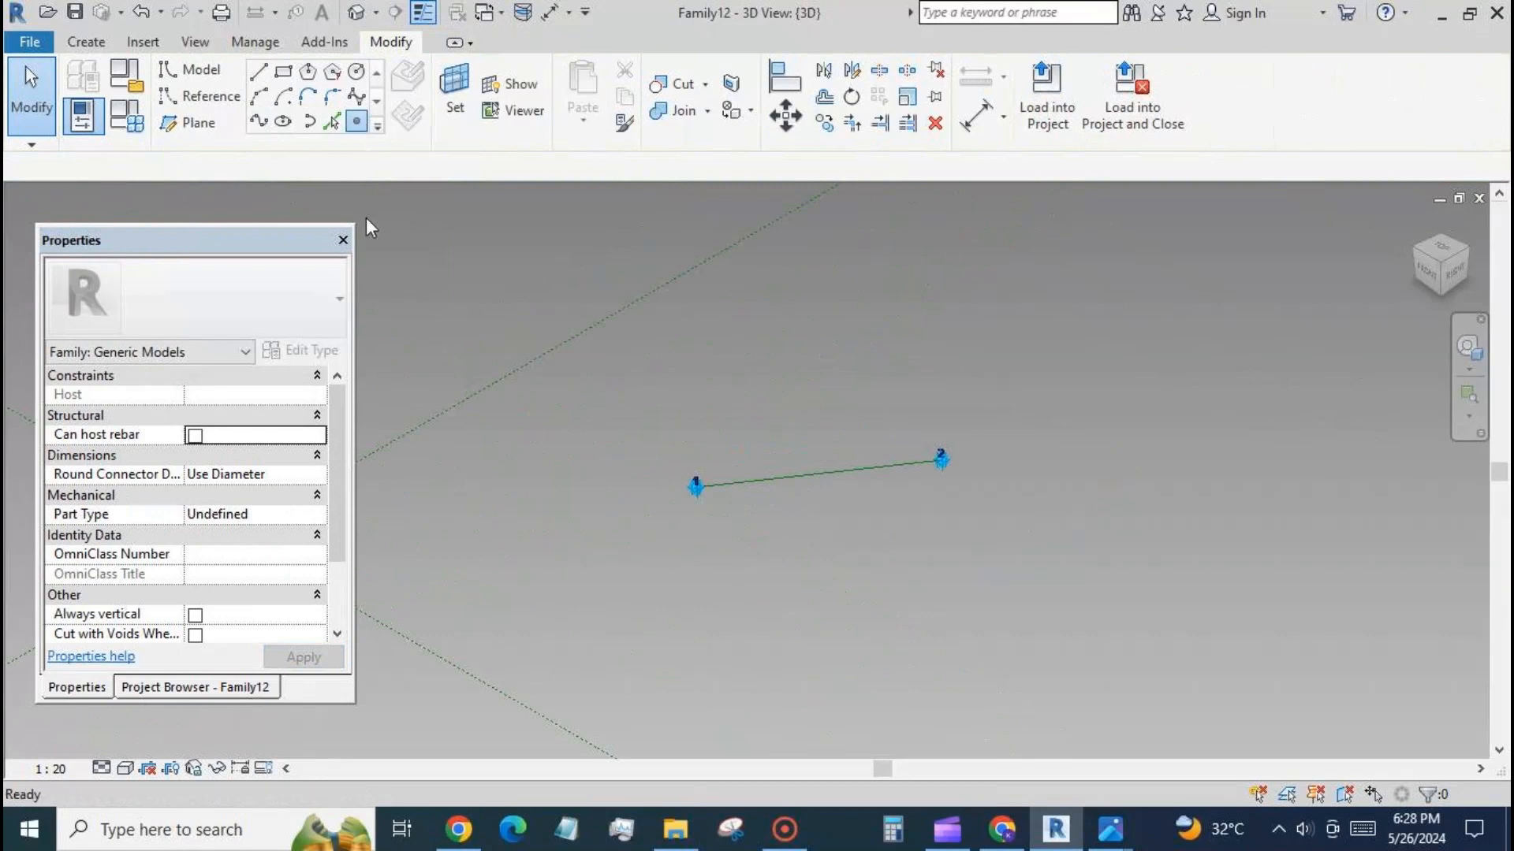
{"action": "left_click", "coordinate": [820, 473]}
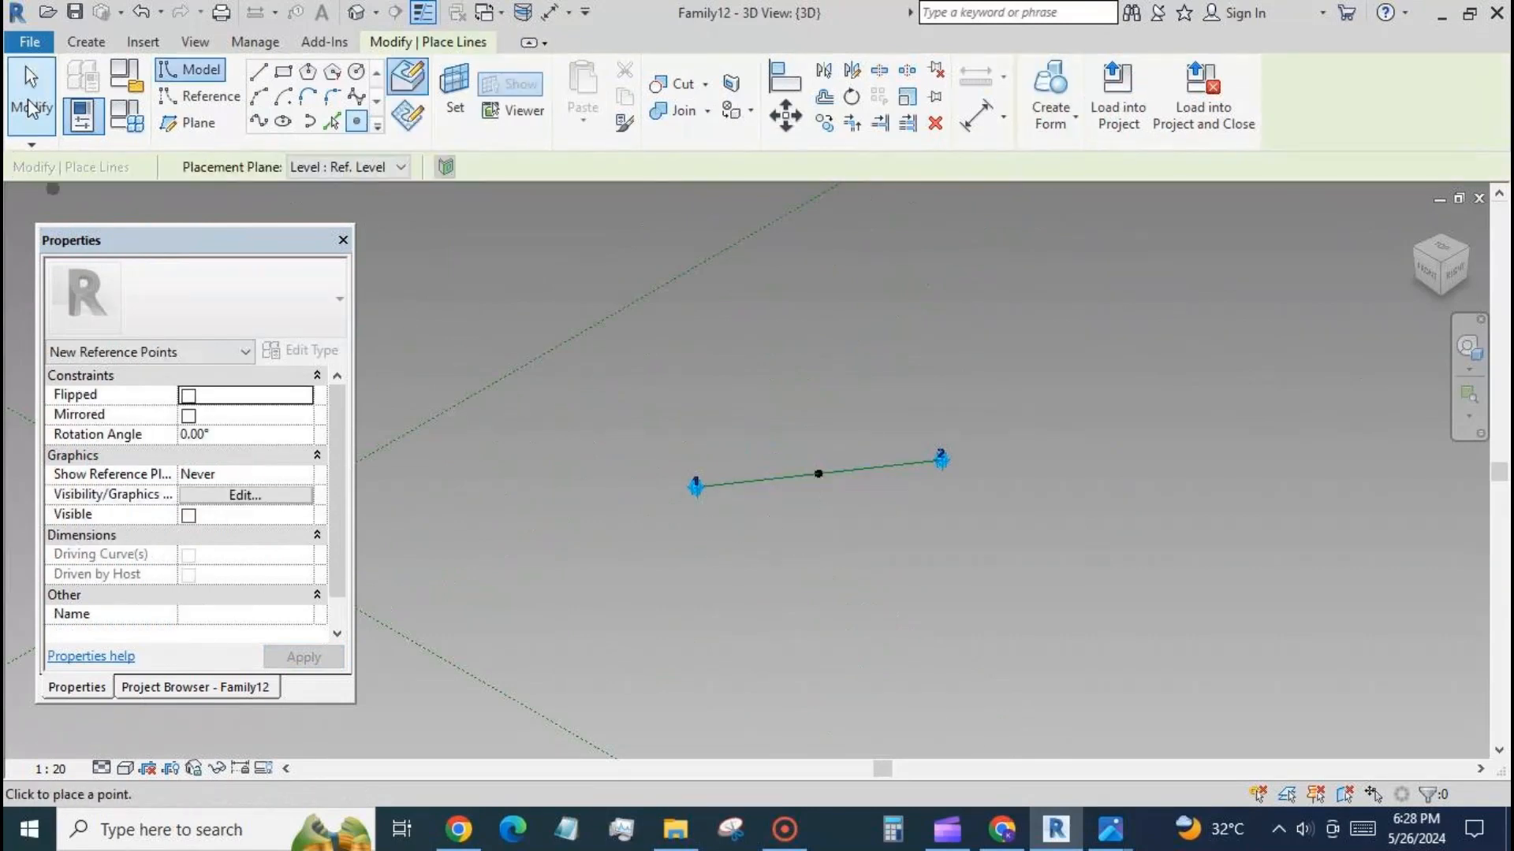
{"action": "left_click", "coordinate": [32, 90]}
Set the work plane to the midpoint reference point's plane that lies along the reference line, and show it.
{"action": "left_click", "coordinate": [455, 95]}
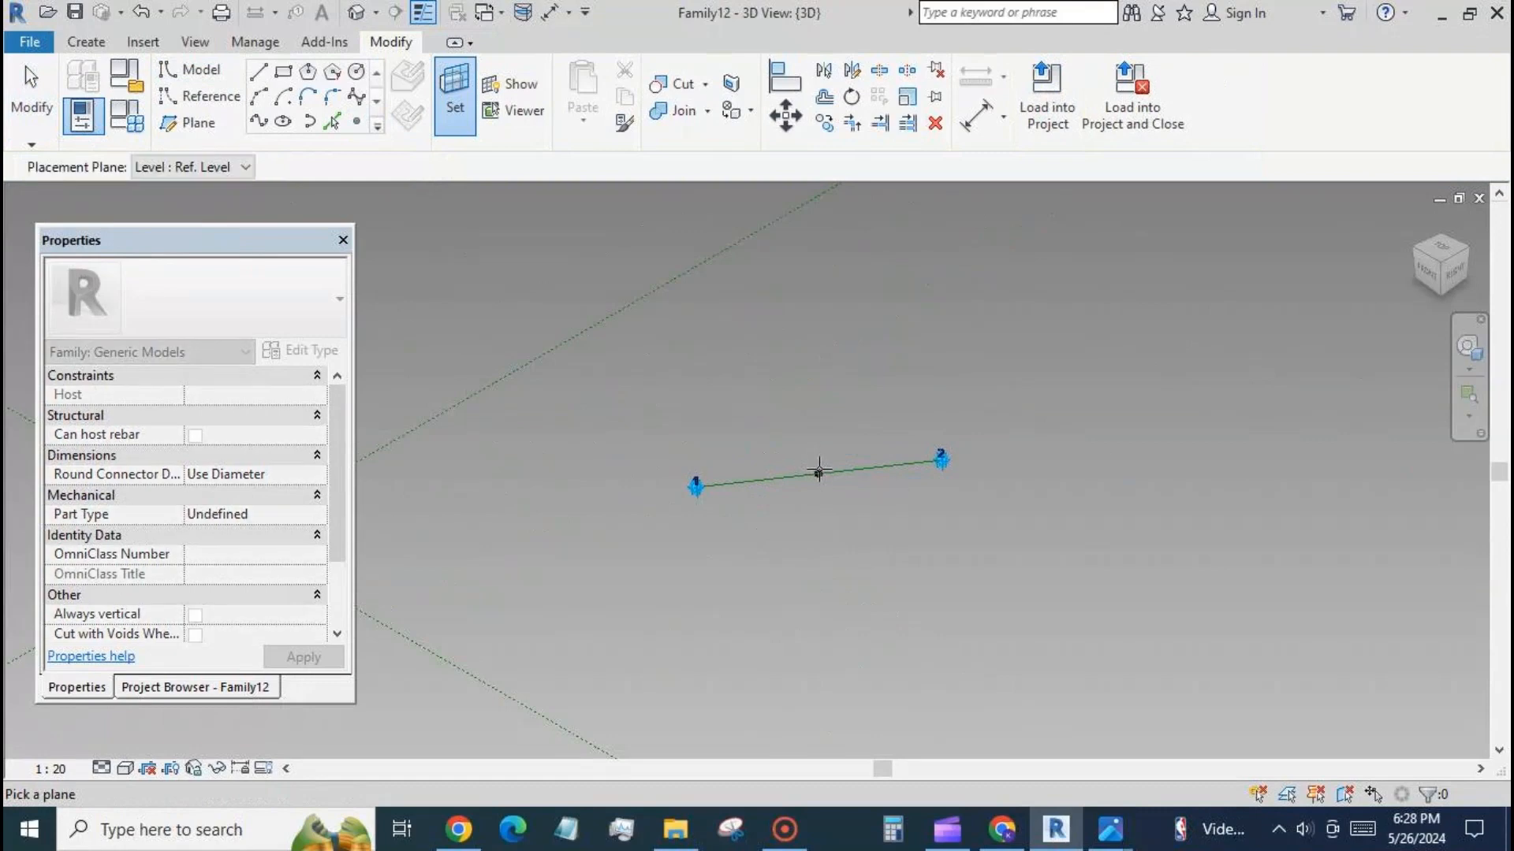
{"action": "key", "text": "Tab"}
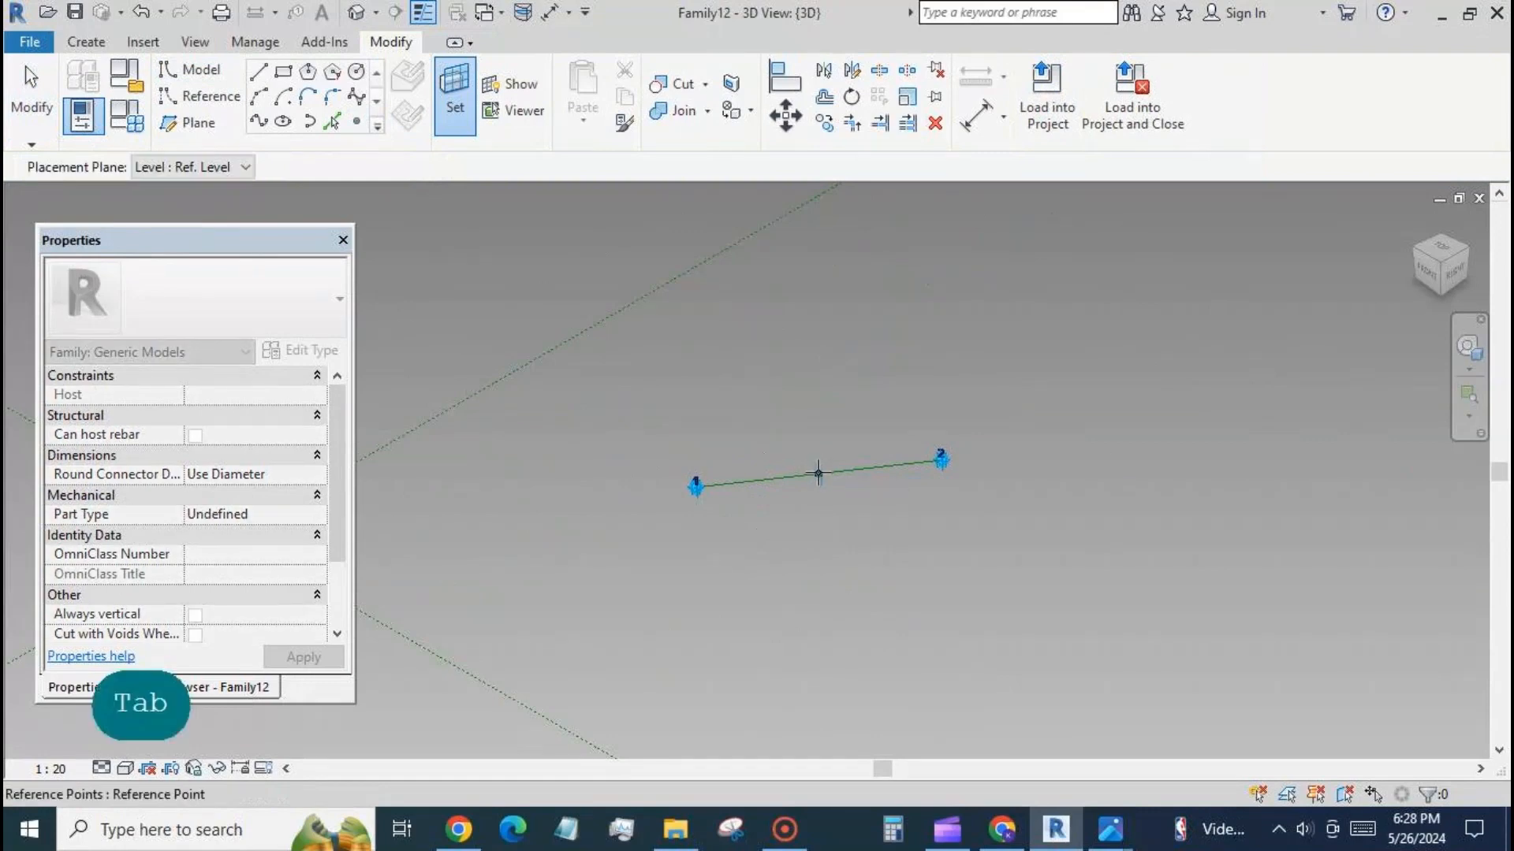
{"action": "key", "text": "Tab"}
{"action": "key", "text": "Tab"}
{"action": "left_click", "coordinate": [819, 473]}
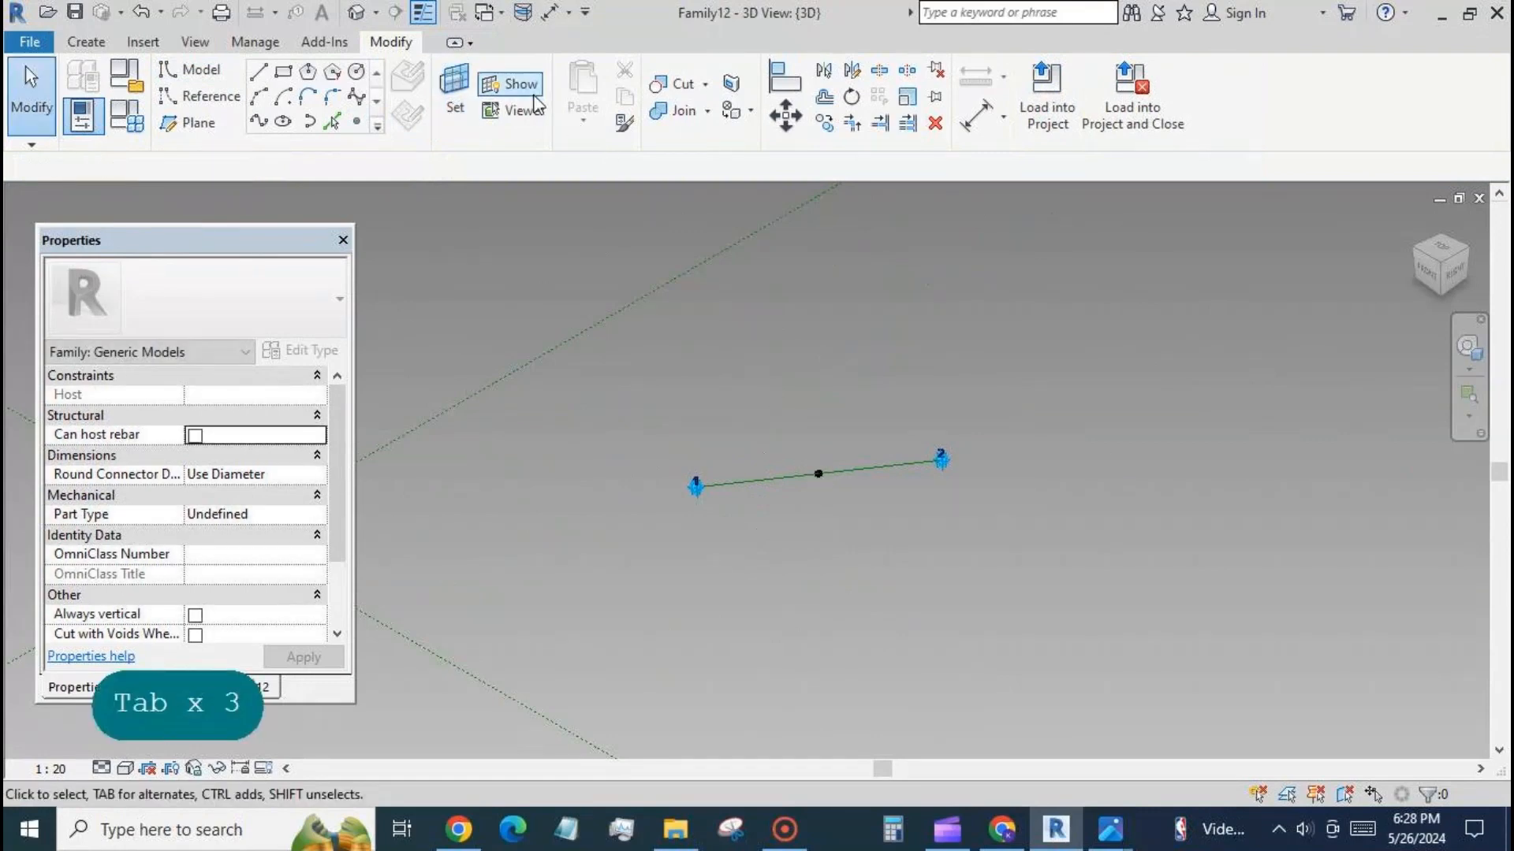
{"action": "left_click", "coordinate": [533, 93]}
{"action": "scroll", "coordinate": [792, 551], "scroll_direction": "down", "scroll_amount": 3}
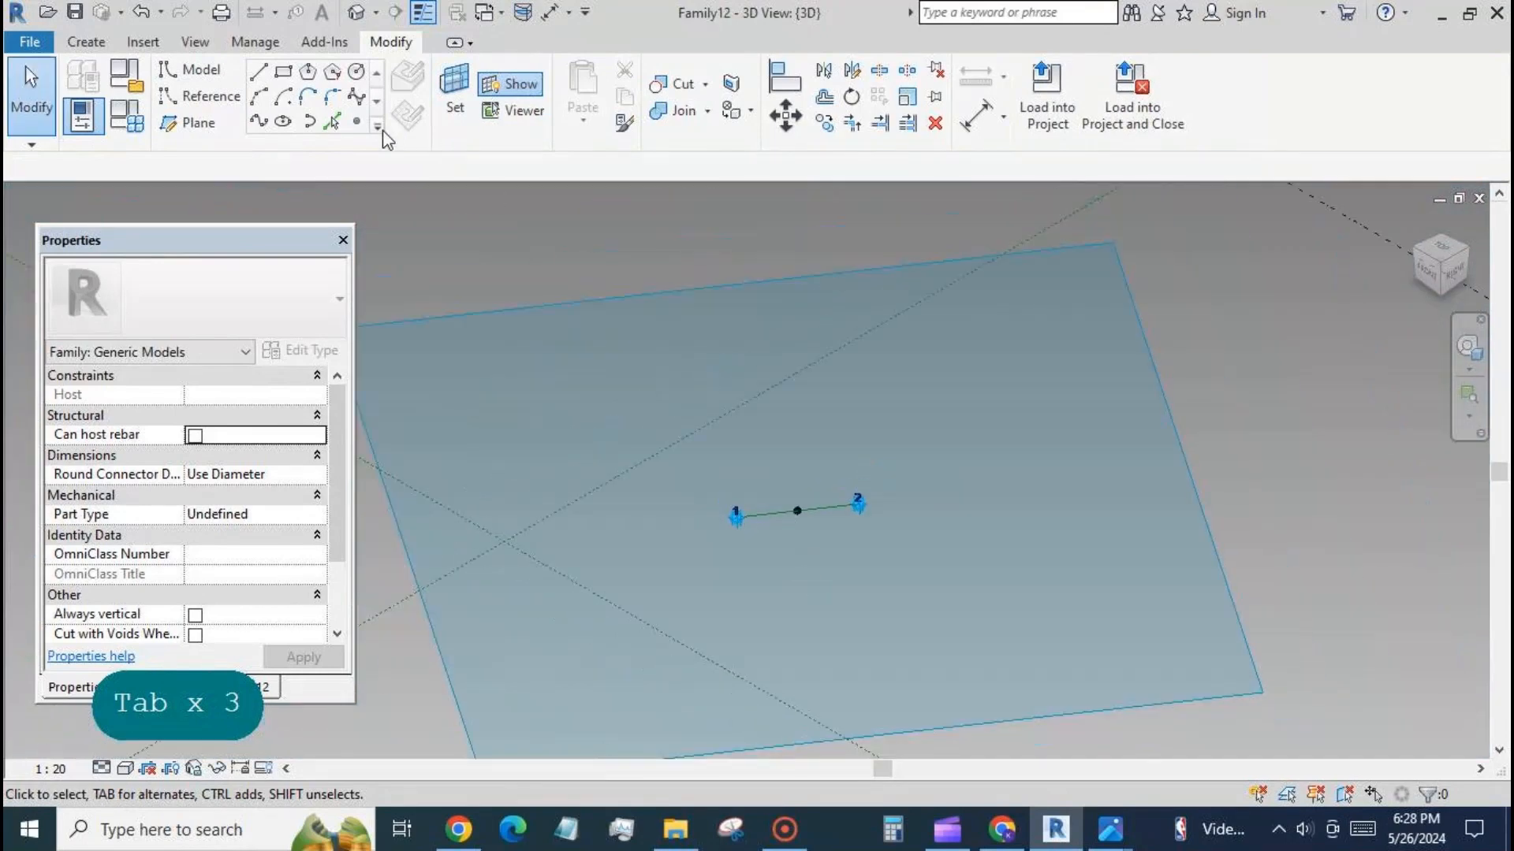
Place a second reference point on the midpoint point, hosted on its plane, accept the overlap, and hide the work plane.
{"action": "left_click", "coordinate": [356, 121]}
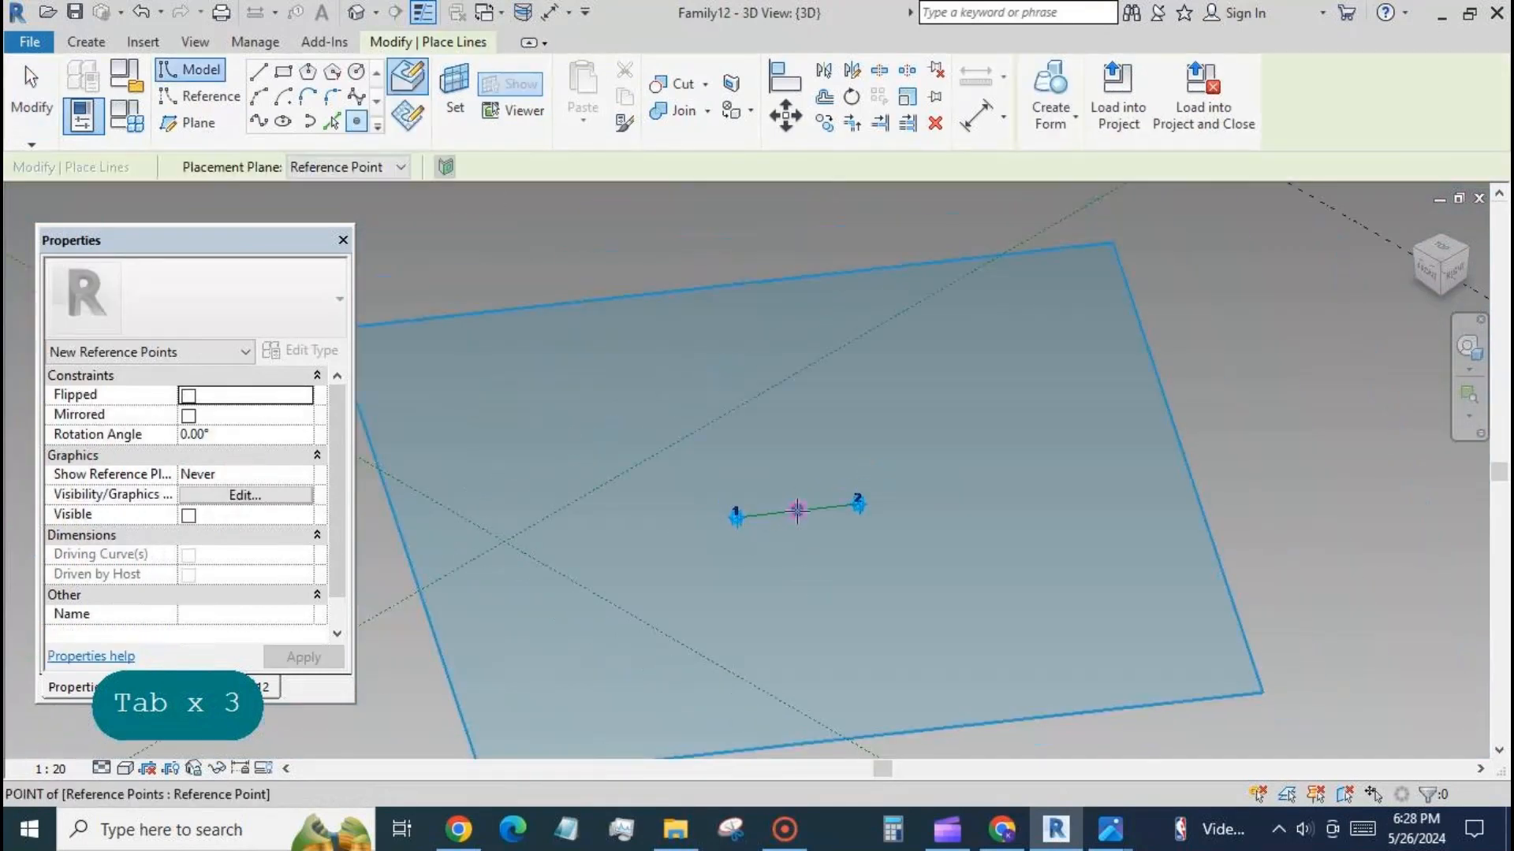
{"action": "left_click", "coordinate": [797, 511]}
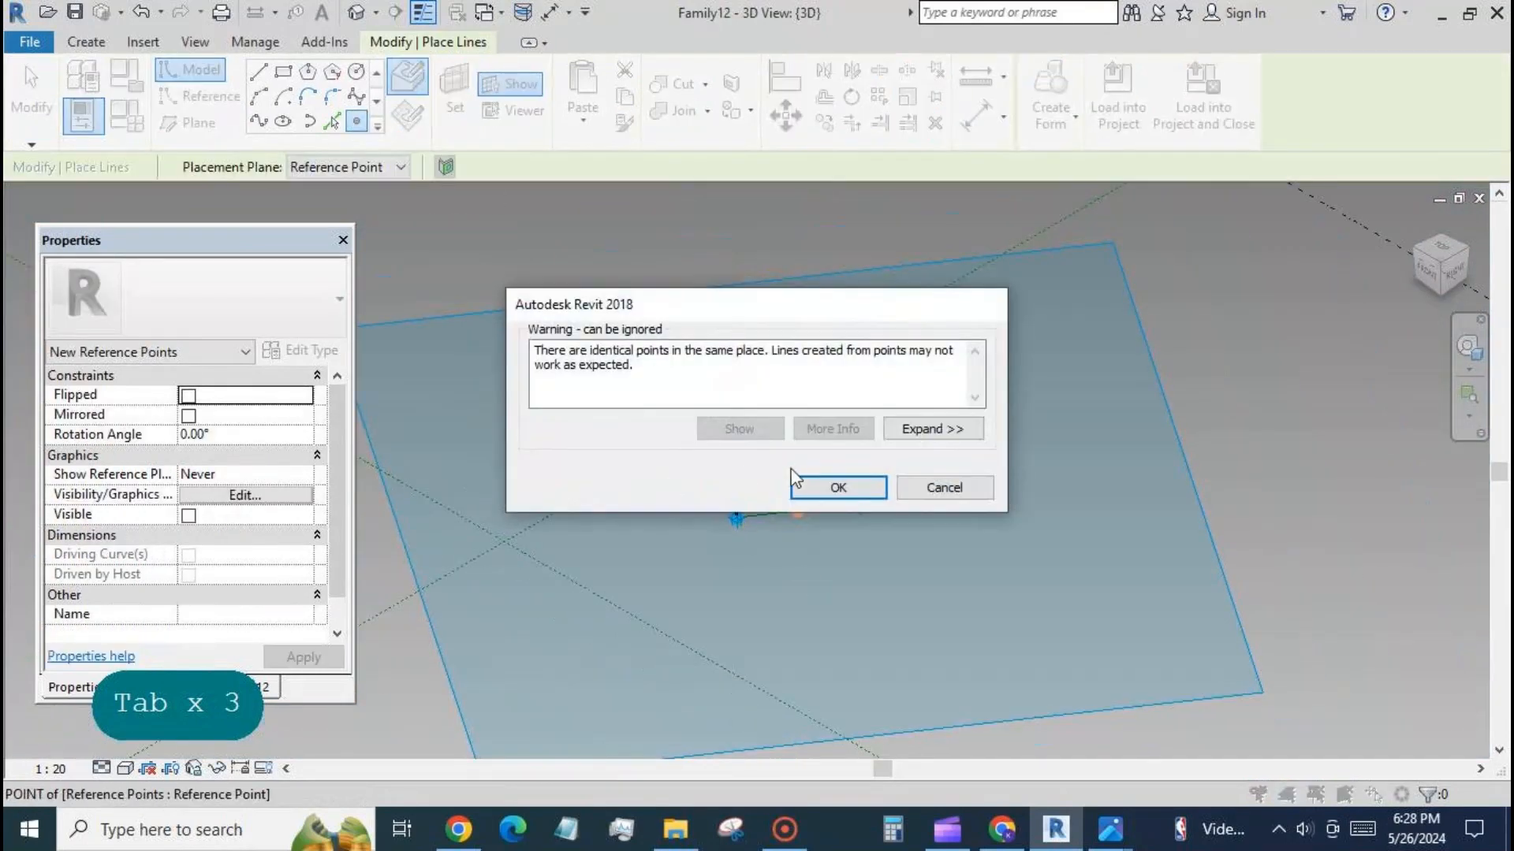
{"action": "left_click", "coordinate": [836, 488]}
{"action": "left_click", "coordinate": [31, 91]}
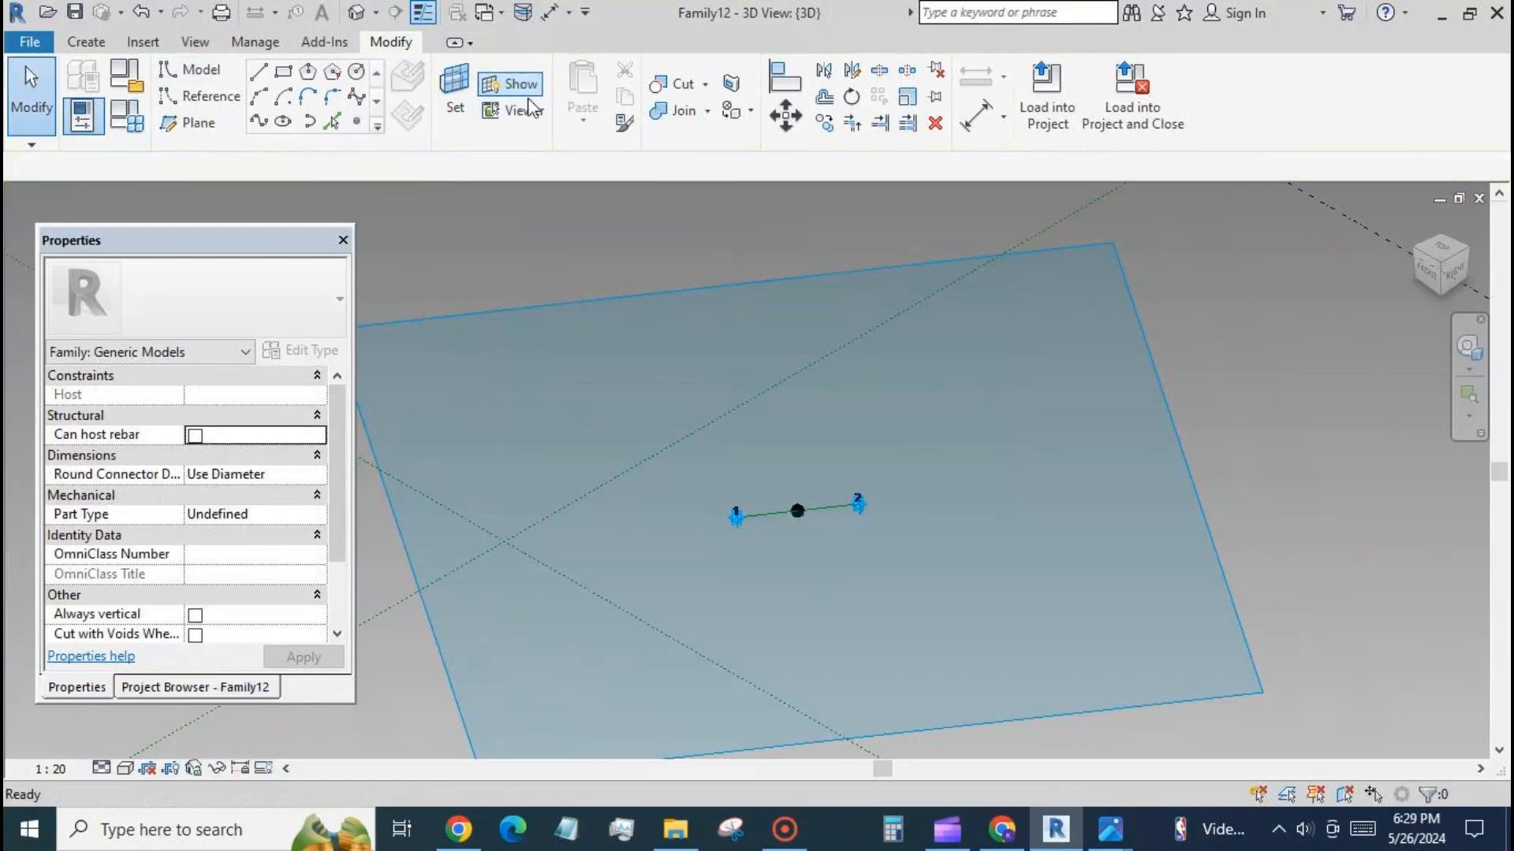
{"action": "left_click", "coordinate": [520, 85]}
Link the second midpoint point's Offset to a new type parameter named offset.
{"action": "left_click", "coordinate": [797, 512]}
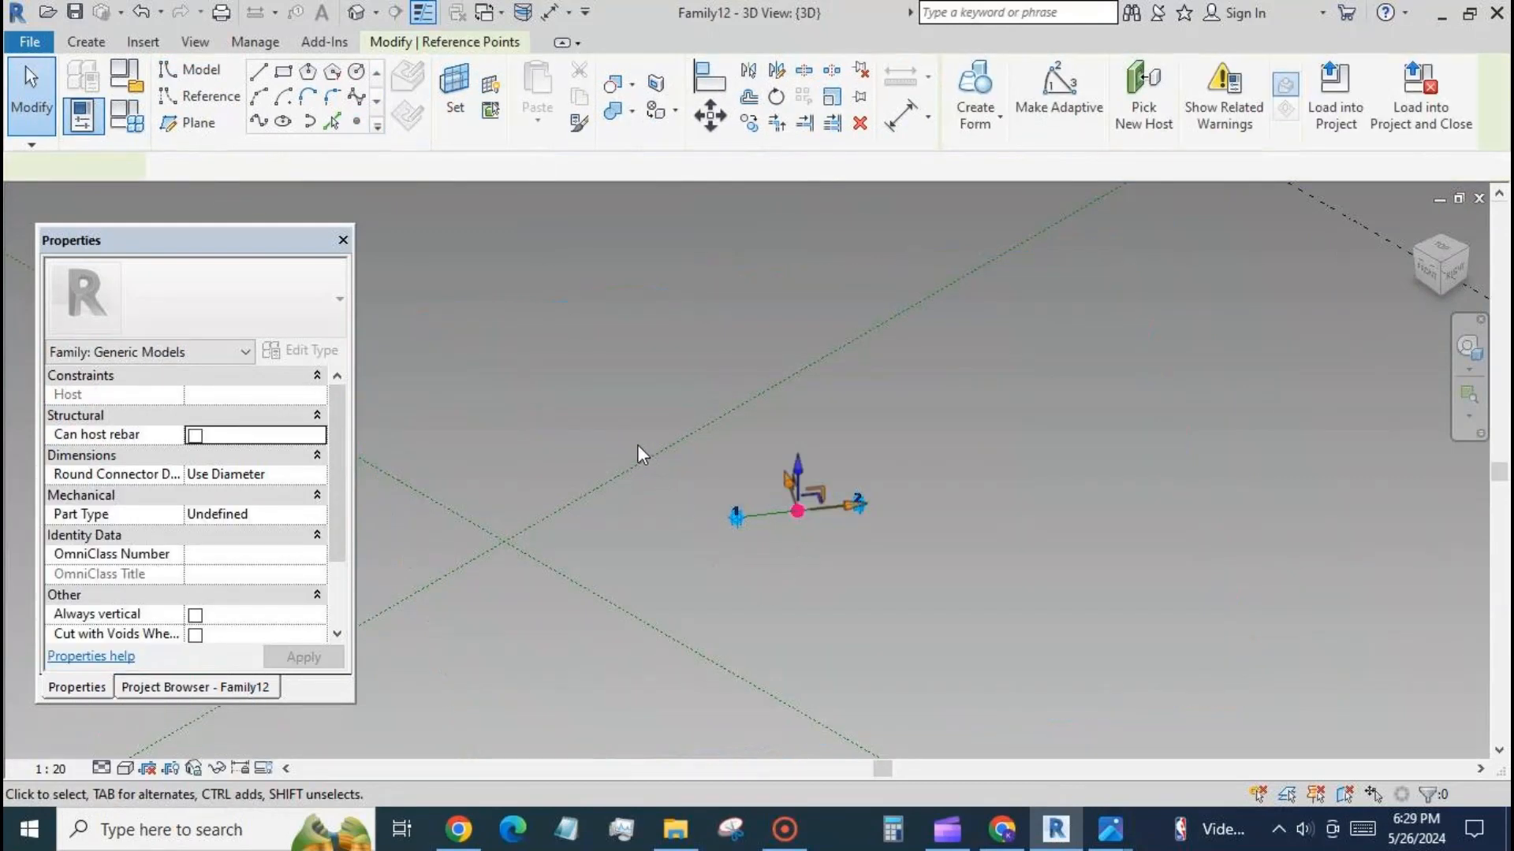
{"action": "left_click", "coordinate": [321, 614]}
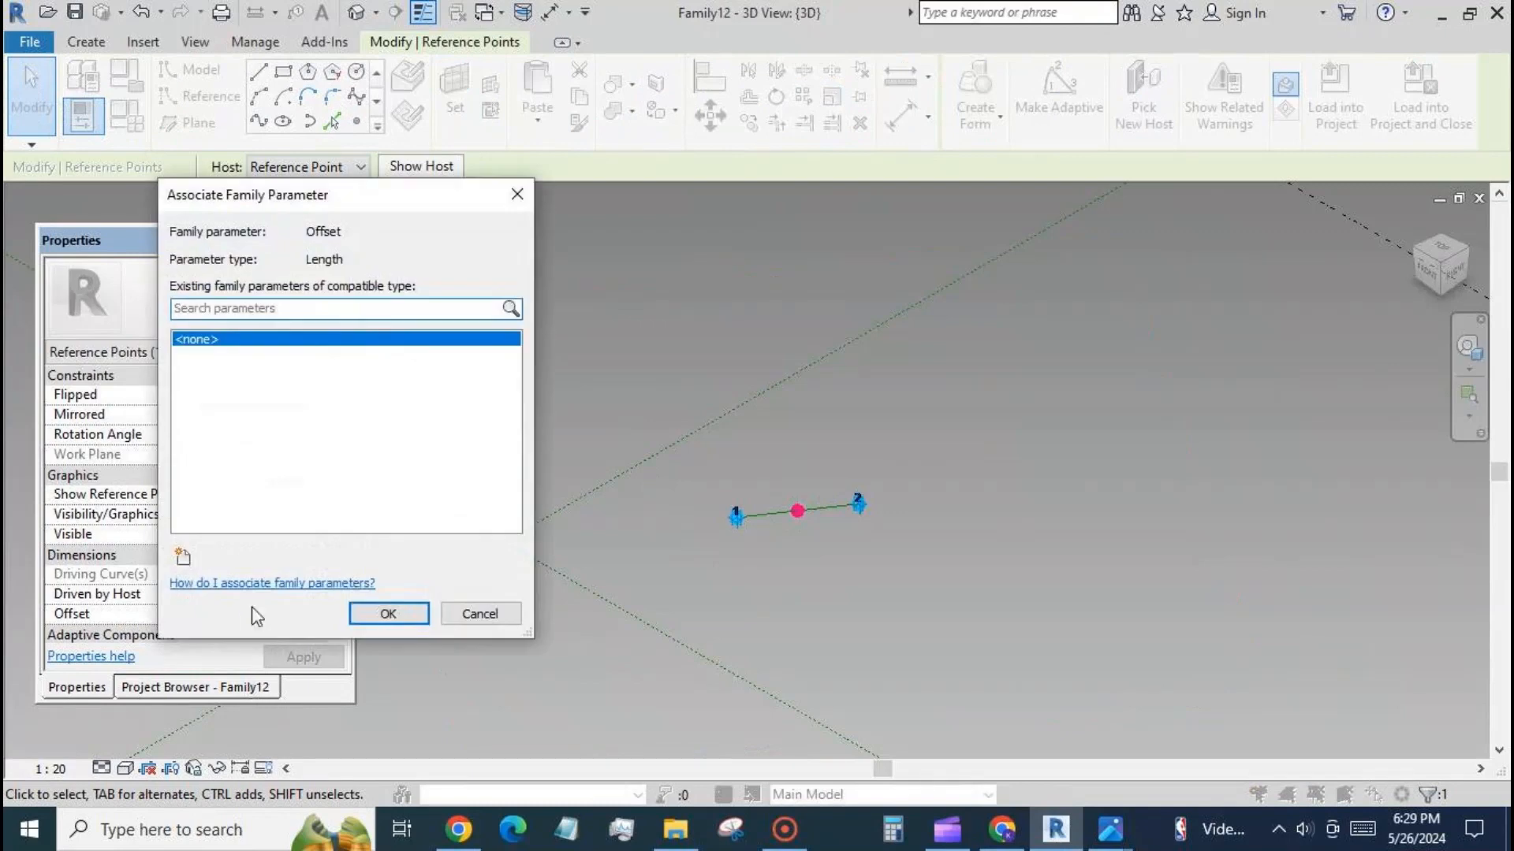
{"action": "left_click", "coordinate": [183, 558]}
{"action": "type", "text": "offset"}
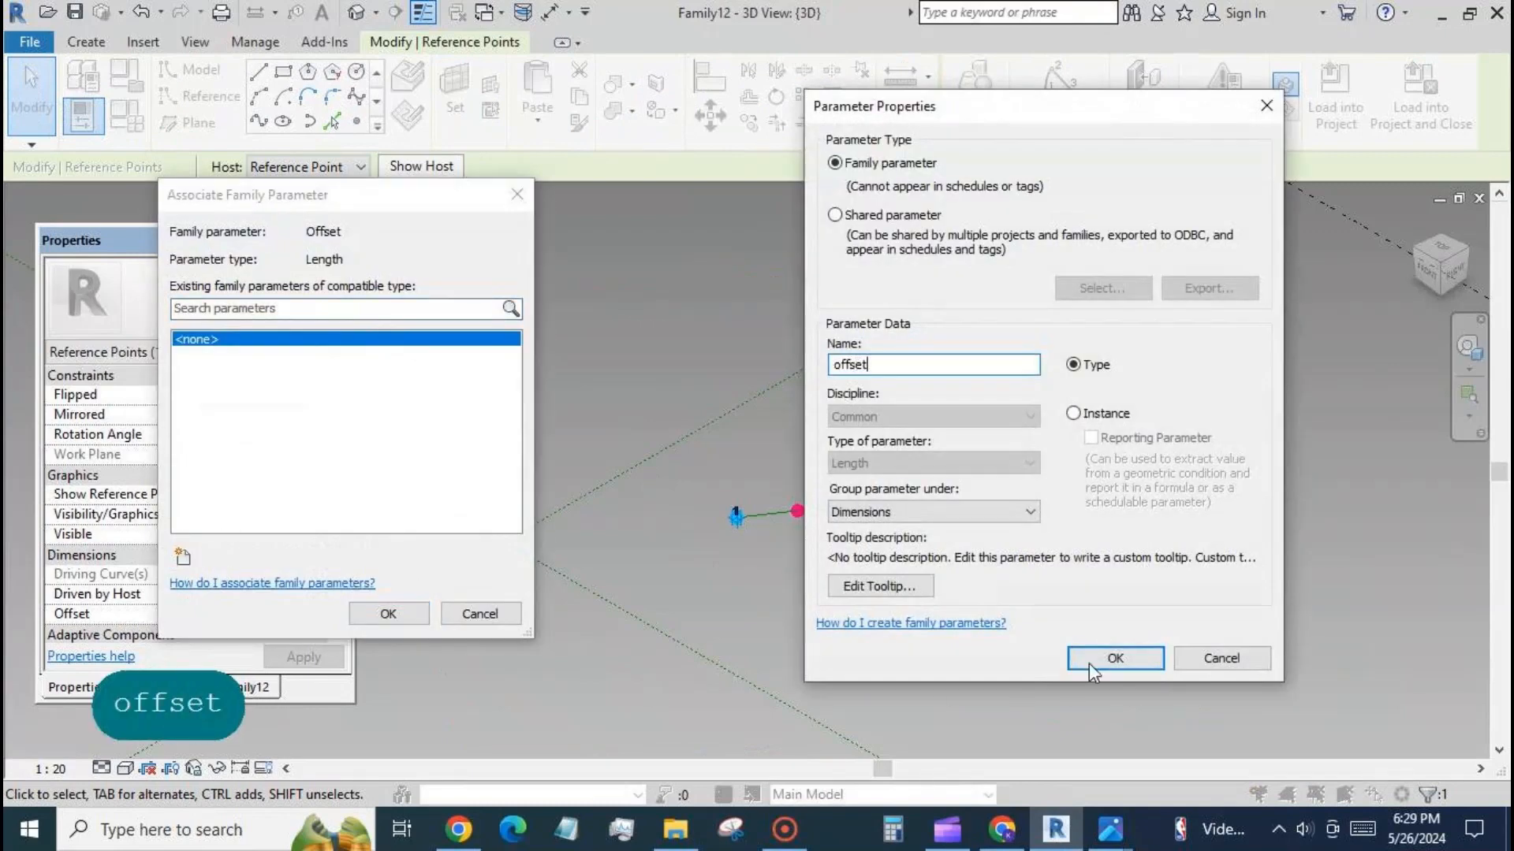
{"action": "left_click", "coordinate": [1113, 659]}
{"action": "left_click", "coordinate": [388, 613]}
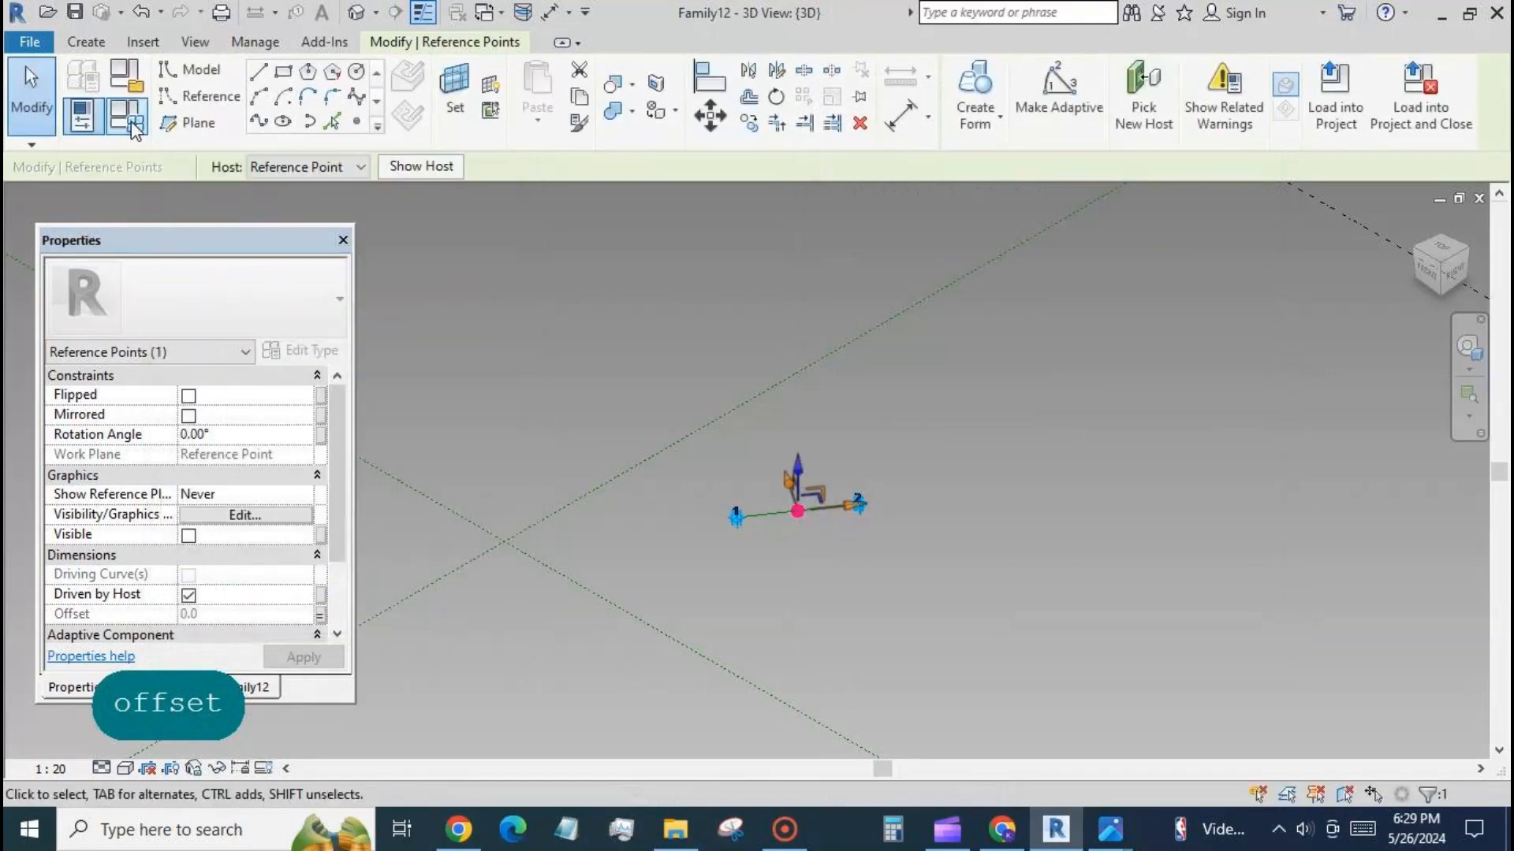
Set the offset parameter to 3000 in the family types and apply it.
{"action": "left_click", "coordinate": [126, 117]}
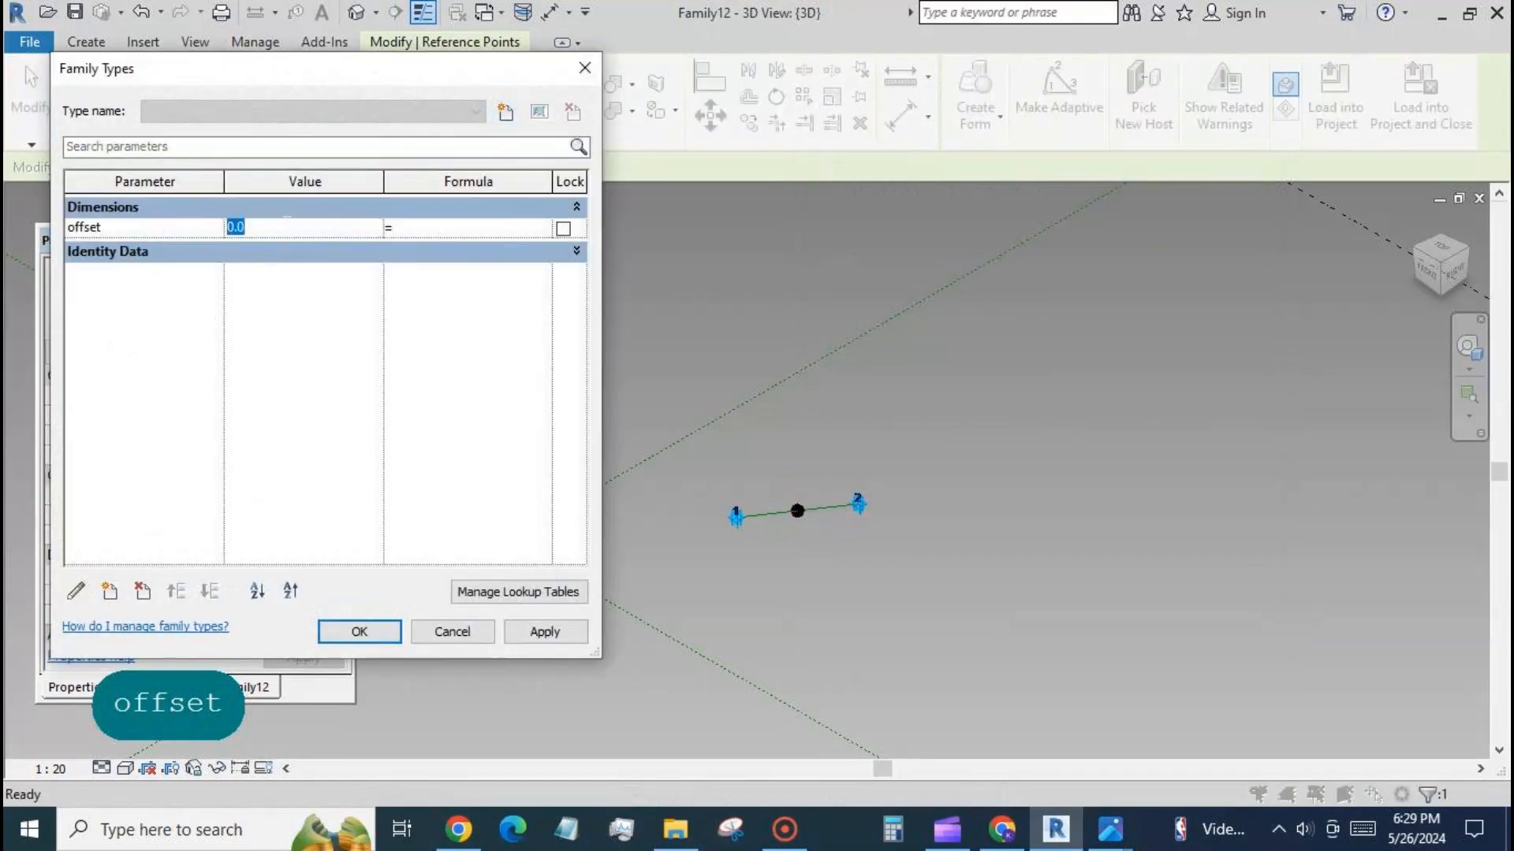
{"action": "type", "text": "3000"}
{"action": "left_click", "coordinate": [542, 633]}
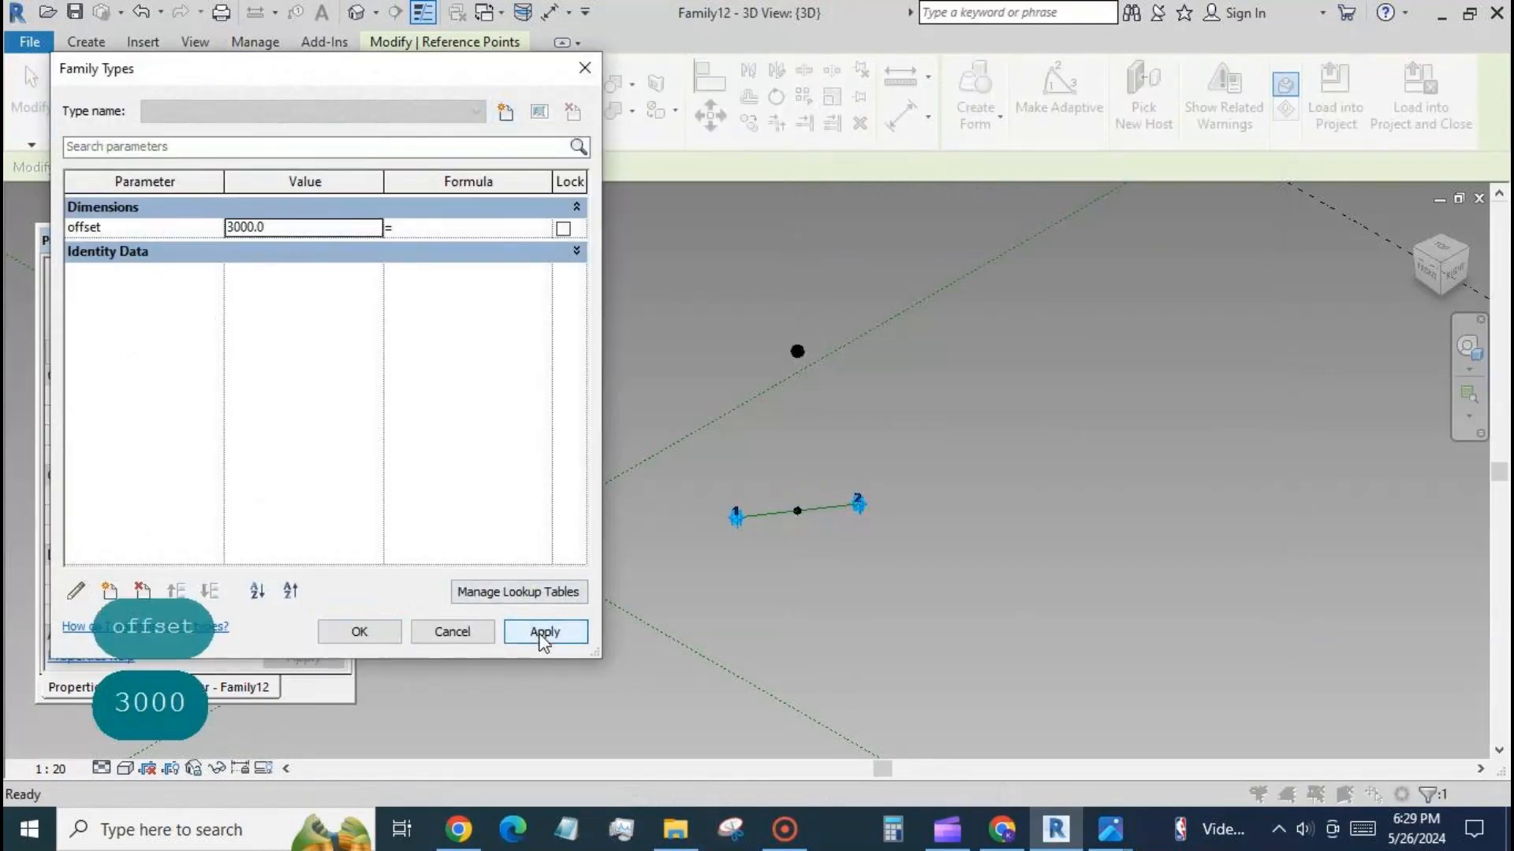
{"action": "left_click", "coordinate": [358, 632]}
Connect the midpoint and the offset point above it with a spline through points and make it a reference line.
{"action": "left_click_drag", "start_coordinate": [769, 304], "coordinate": [810, 520]}
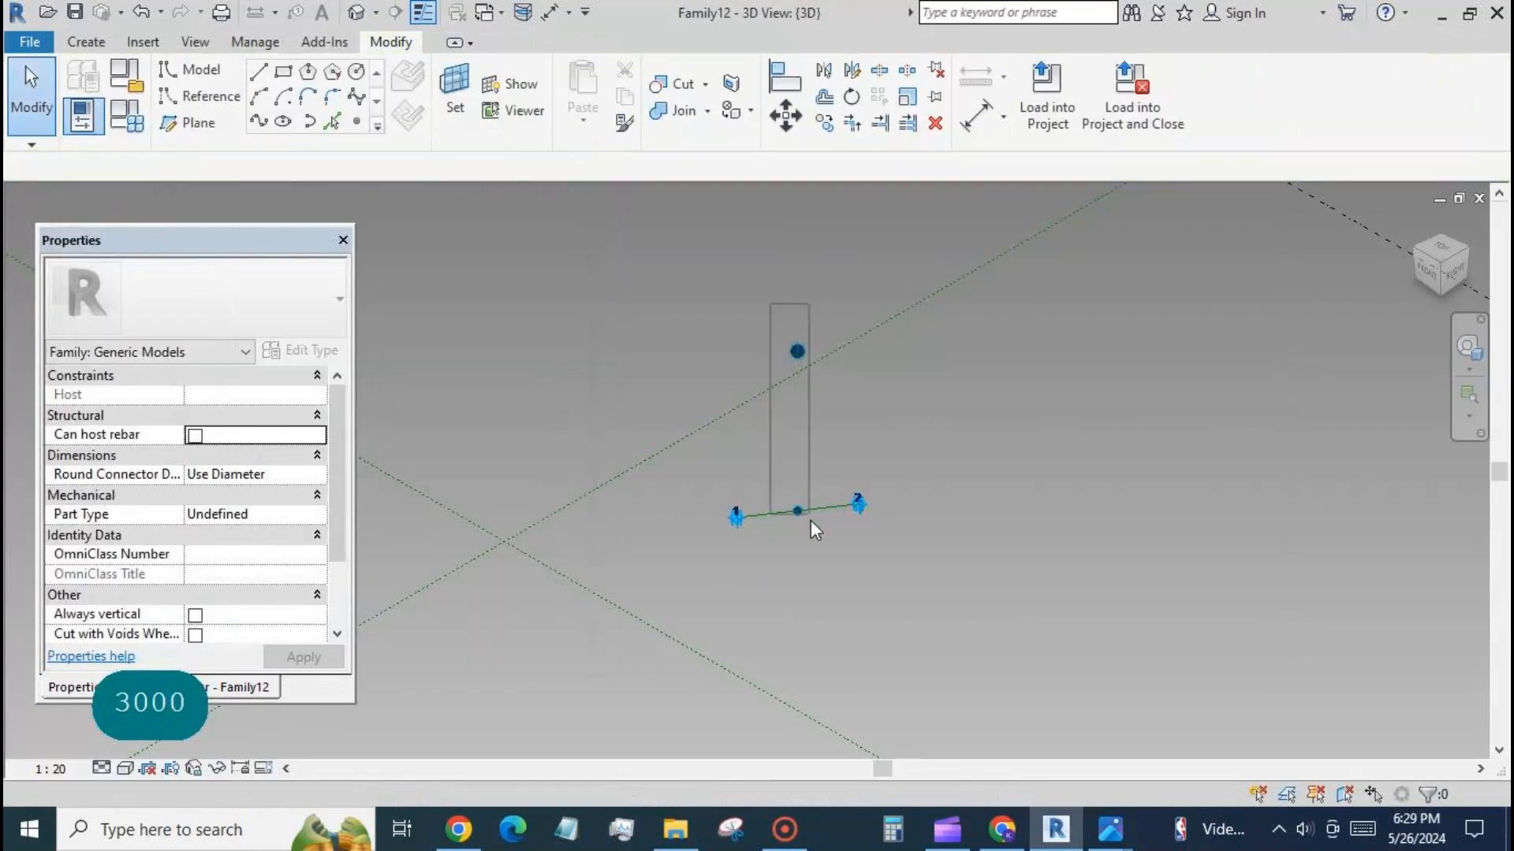
{"action": "left_click", "coordinate": [260, 122]}
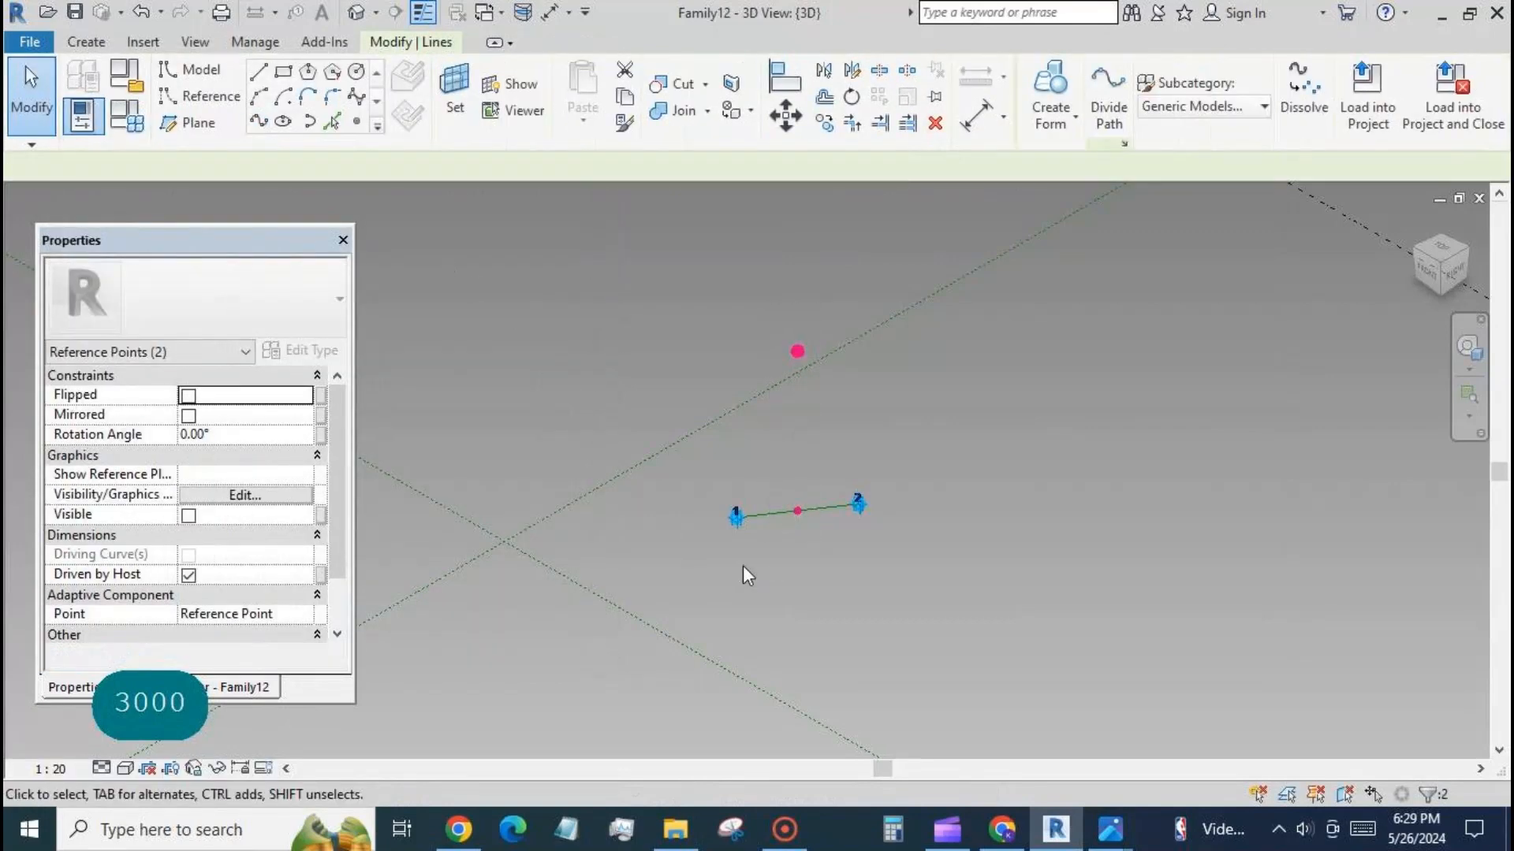
{"action": "left_click", "coordinate": [188, 555]}
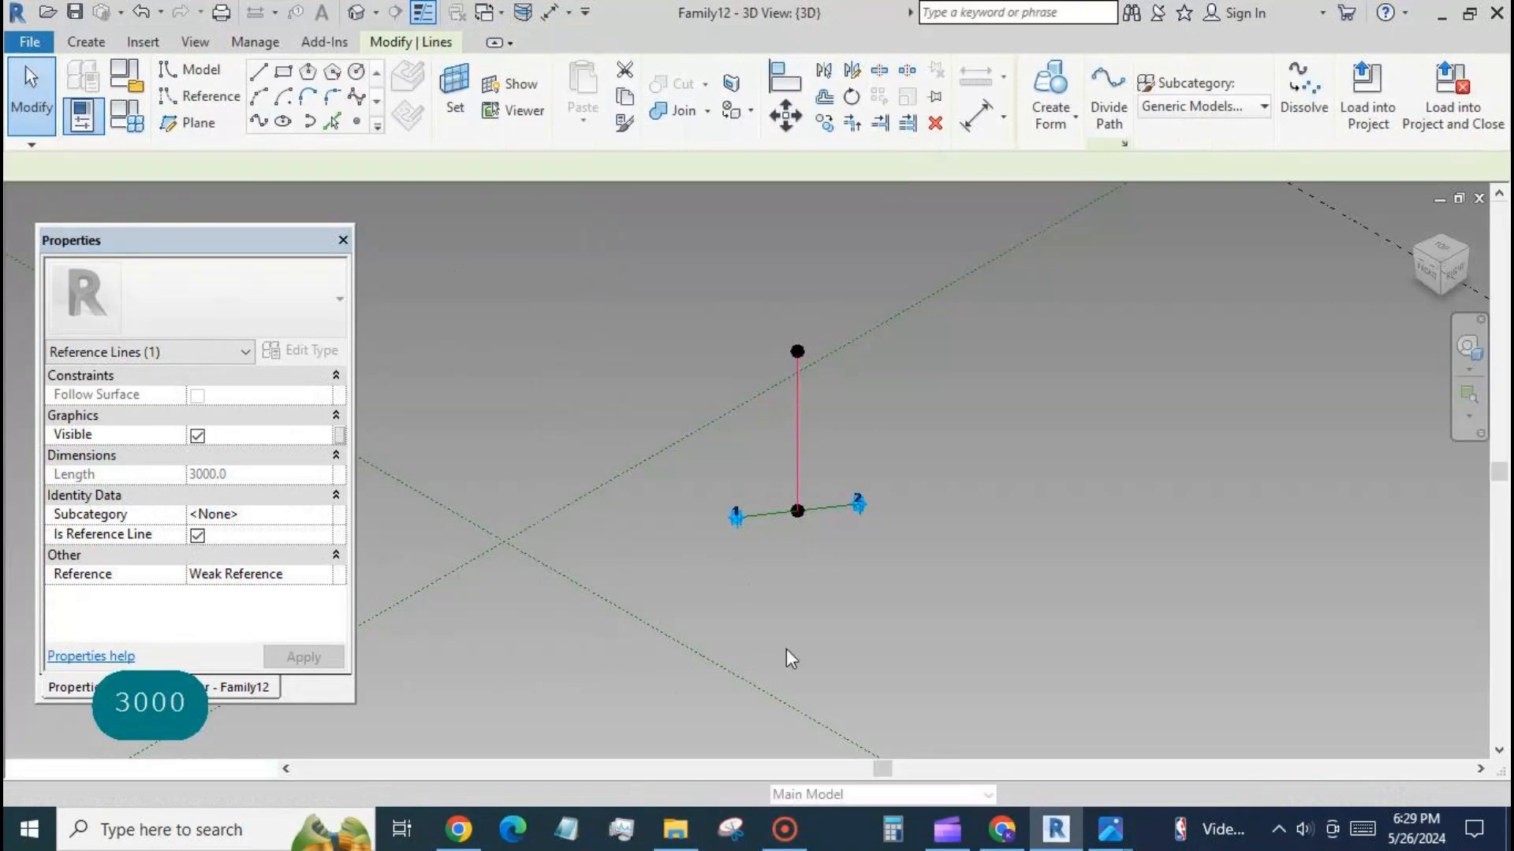
{"action": "left_click", "coordinate": [802, 637]}
Place two reference points on the base reference line, one on each side of its midpoint.
{"action": "scroll", "coordinate": [780, 537], "scroll_direction": "up", "scroll_amount": 3}
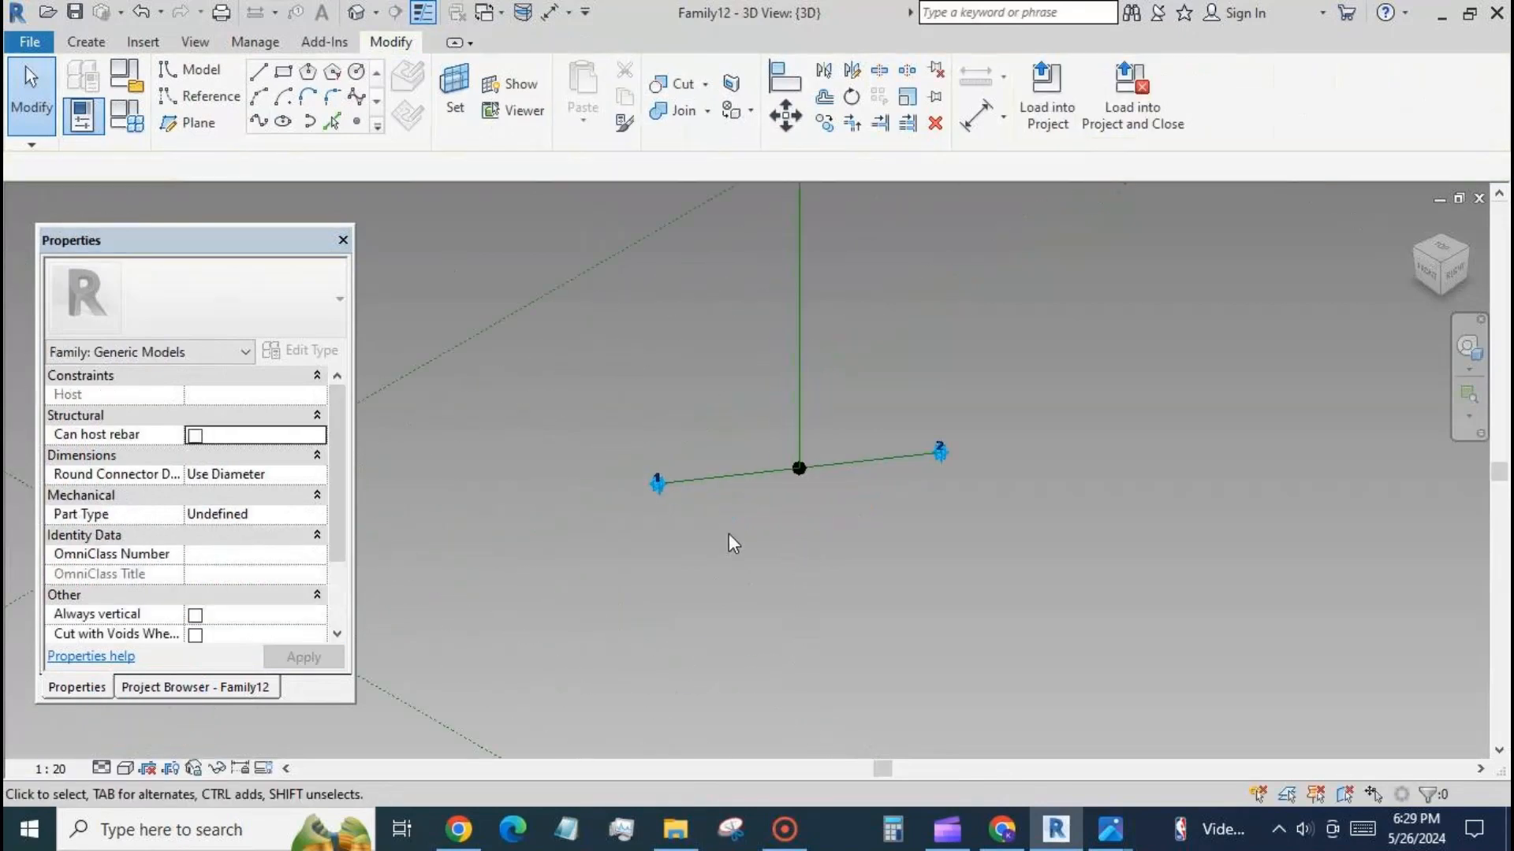
{"action": "scroll", "coordinate": [789, 448], "scroll_direction": "up", "scroll_amount": 2}
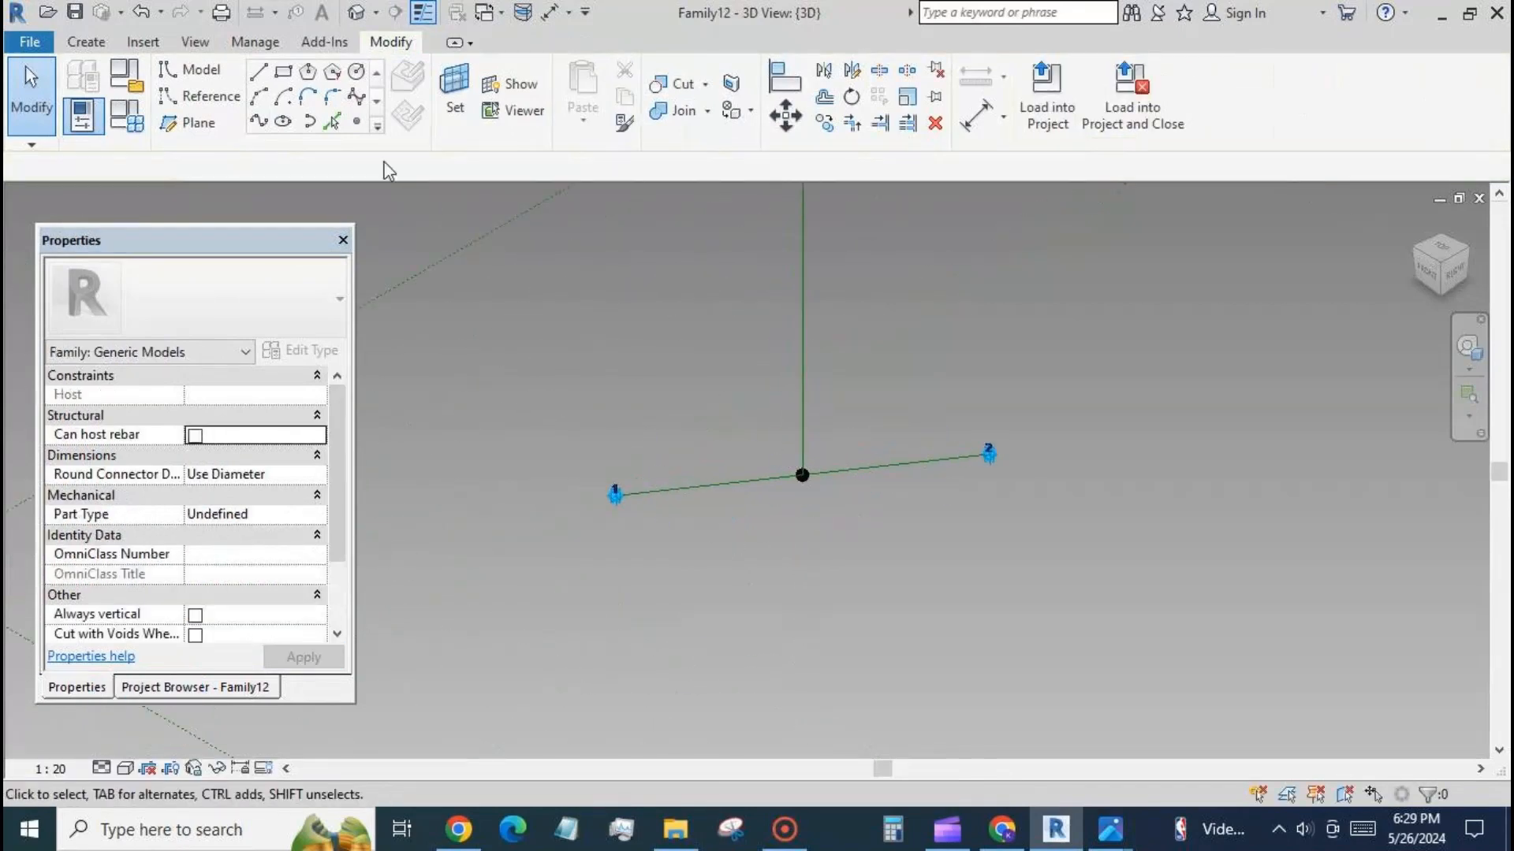
{"action": "left_click", "coordinate": [356, 121]}
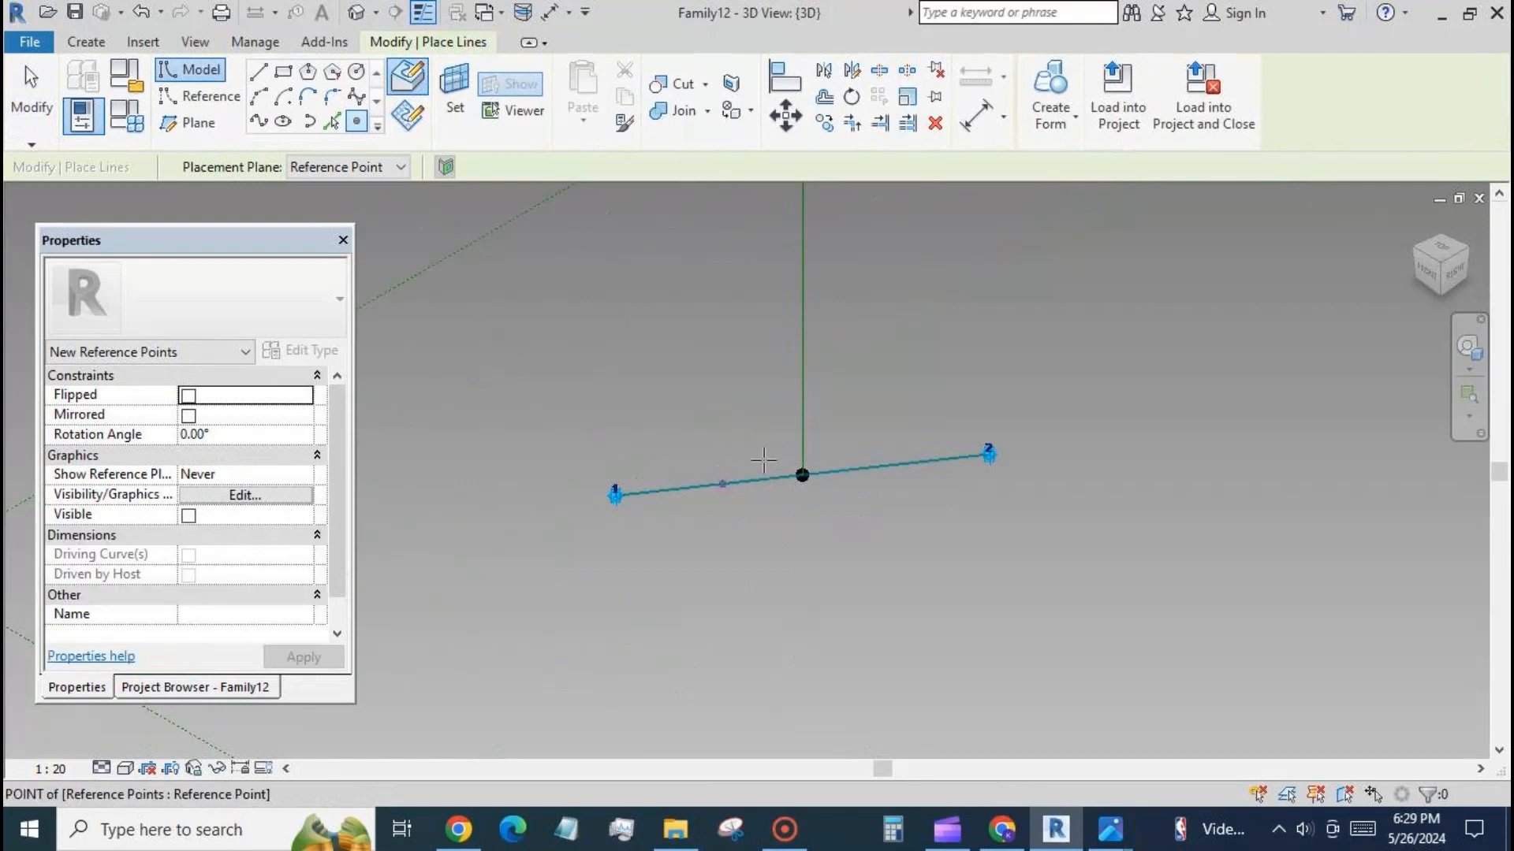
{"action": "left_click", "coordinate": [879, 467]}
{"action": "left_click", "coordinate": [19, 91]}
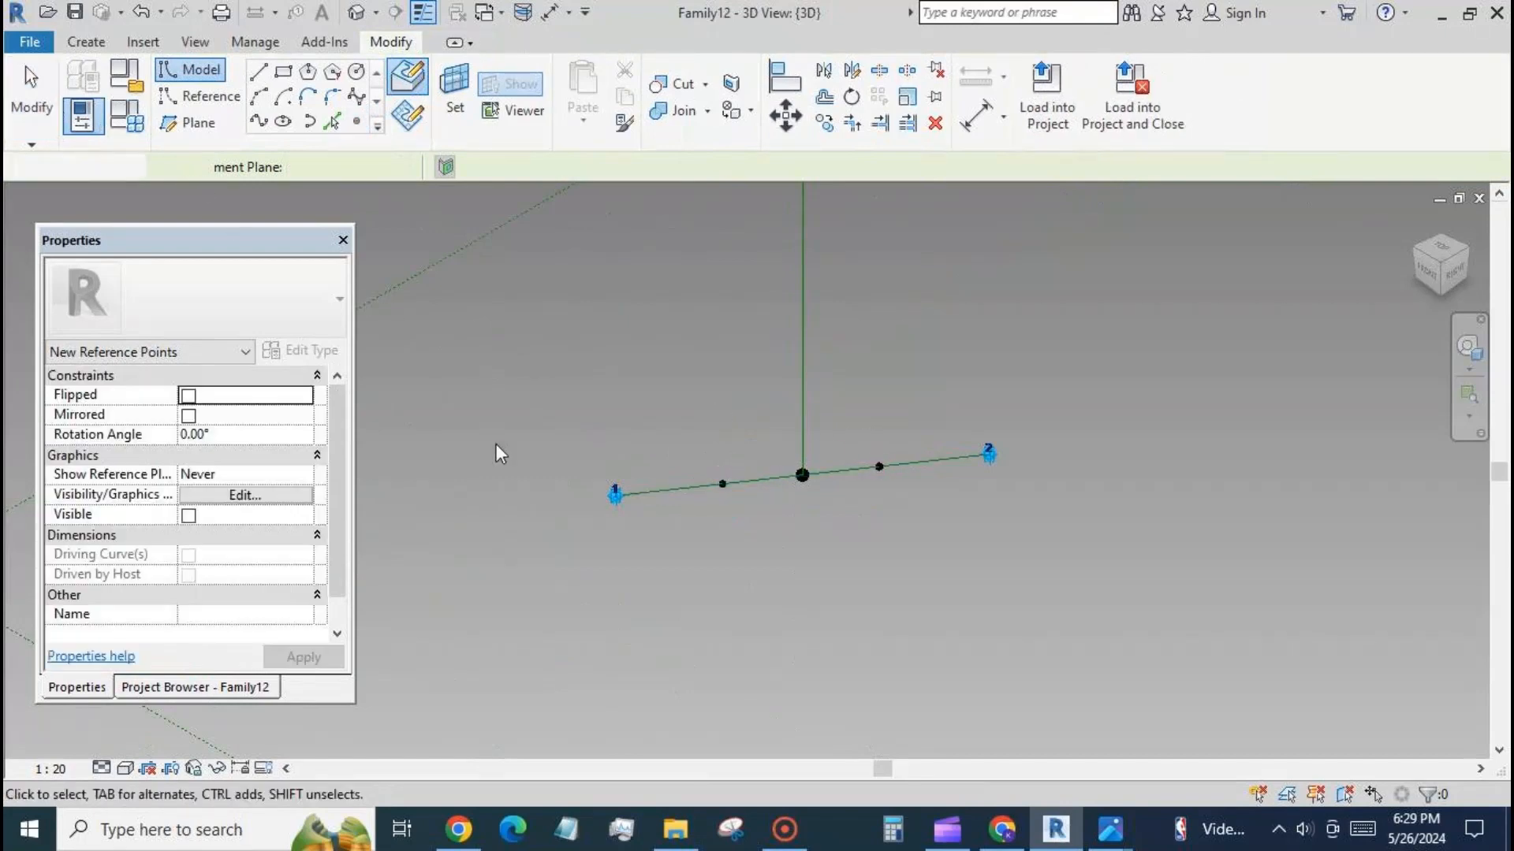
Link the Normalized Curve Parameter of the point nearer adaptive point 1 to a new type parameter named n.
{"action": "left_click", "coordinate": [722, 484]}
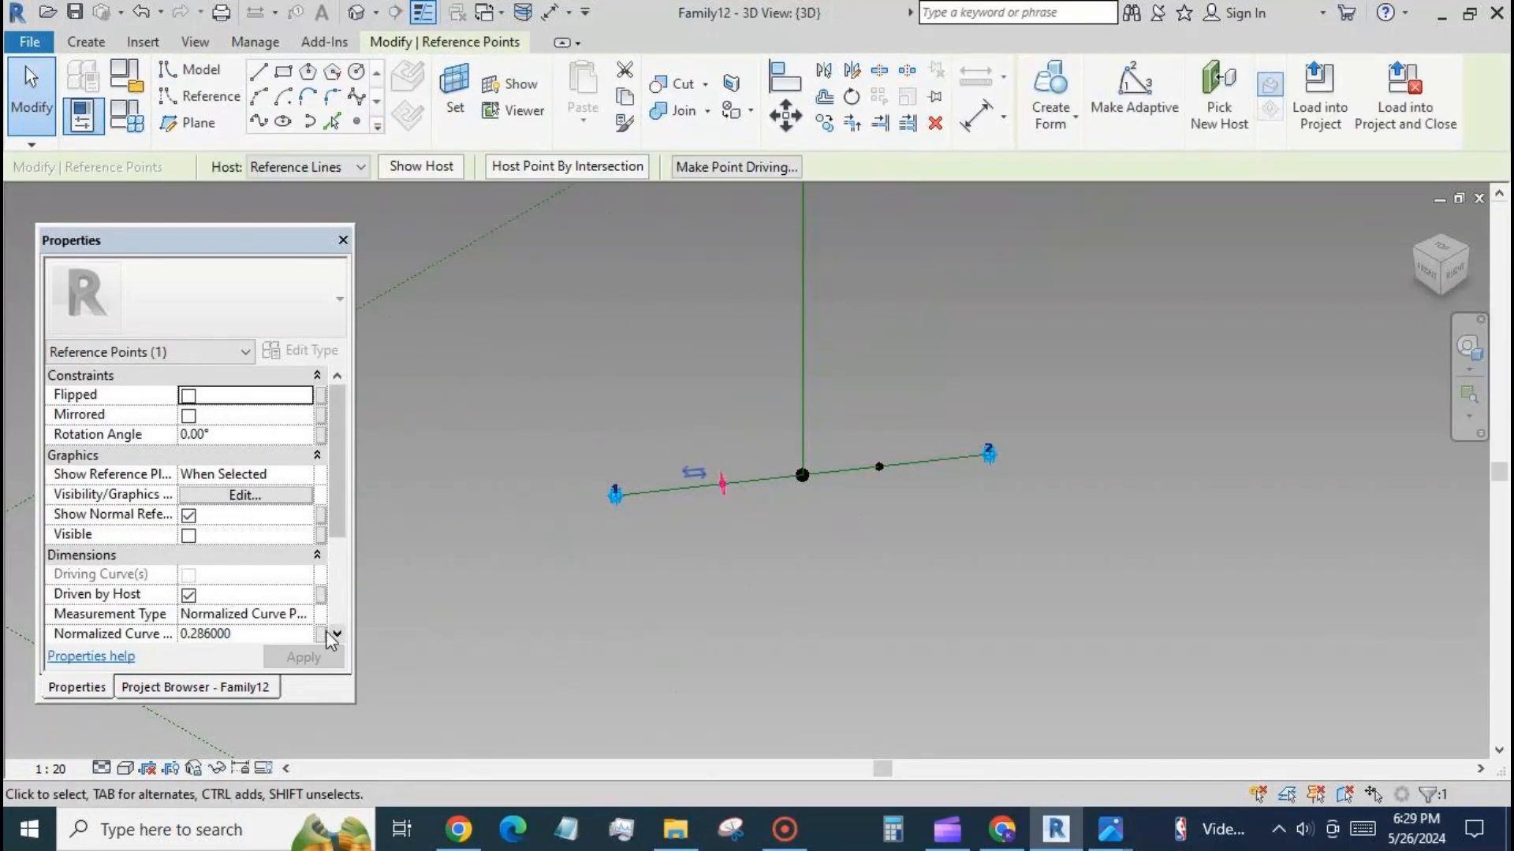
{"action": "left_click", "coordinate": [320, 633]}
{"action": "left_click", "coordinate": [183, 557]}
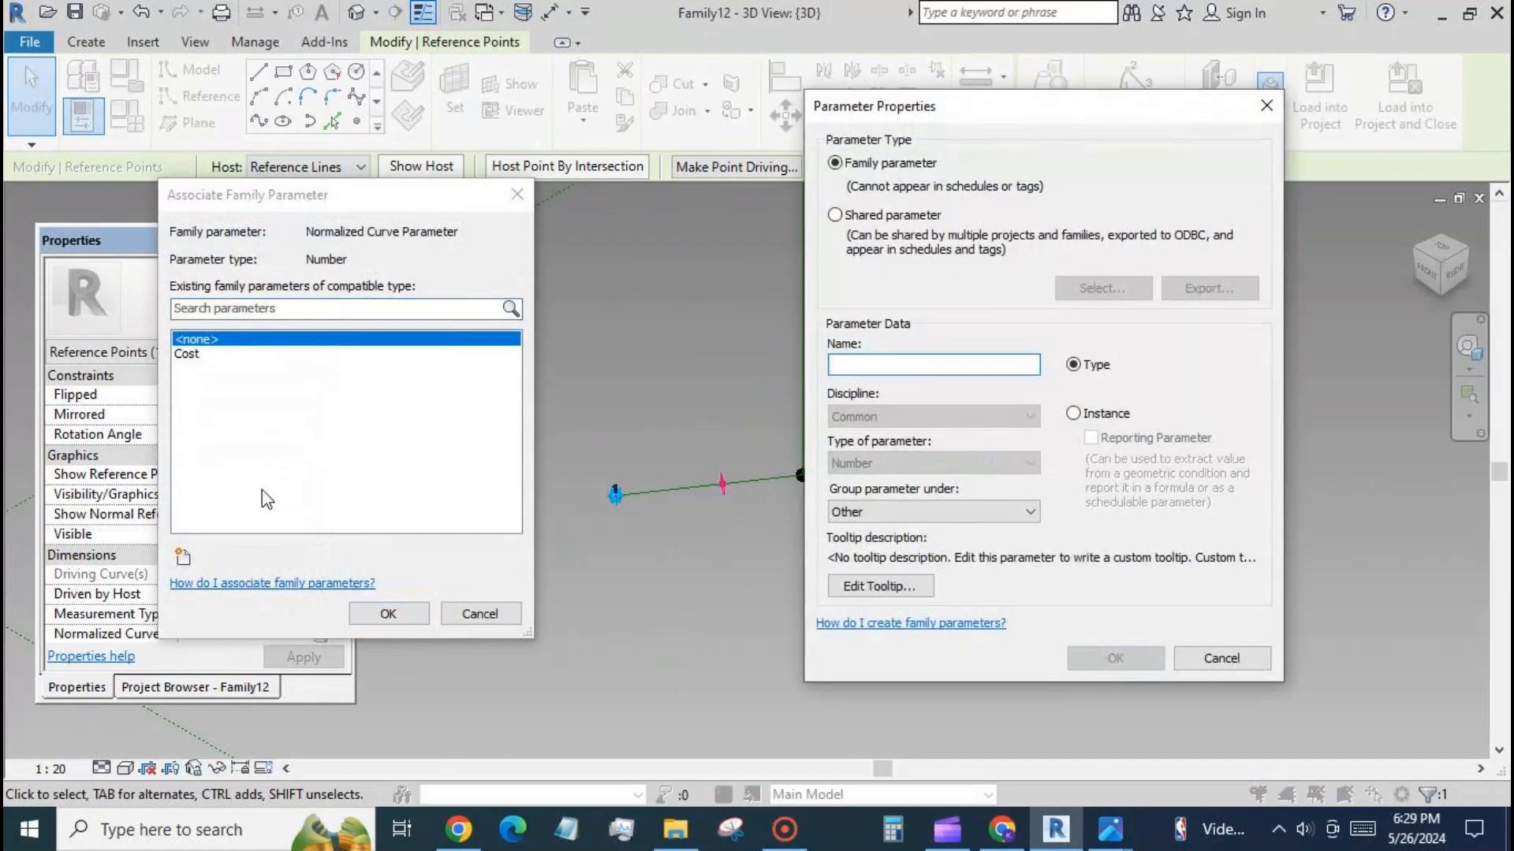
{"action": "type", "text": "n"}
{"action": "left_click", "coordinate": [1082, 659]}
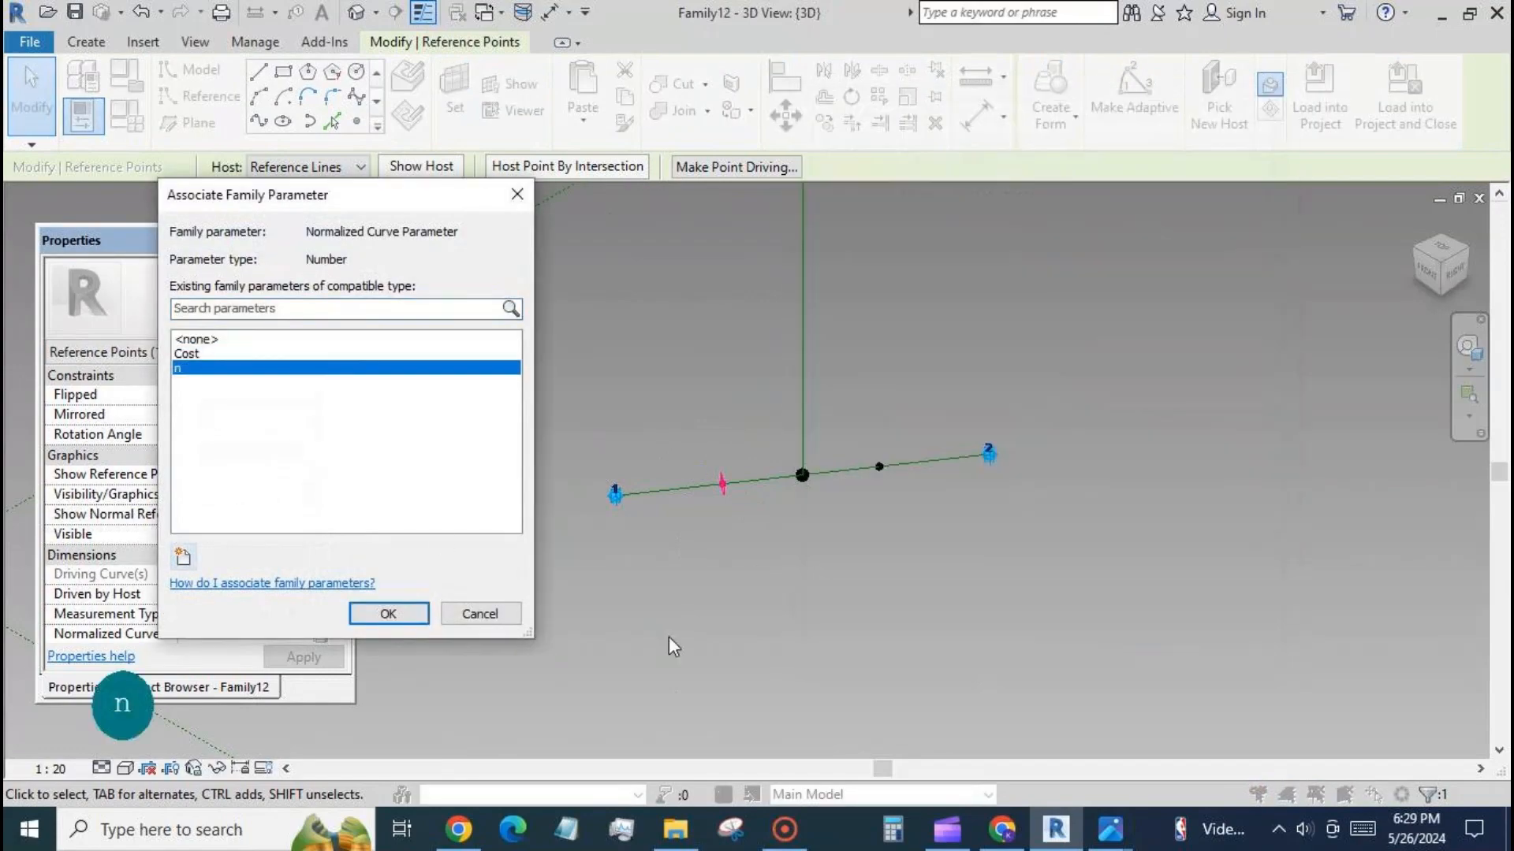
{"action": "left_click", "coordinate": [389, 614]}
Set the reference point nearer adaptive point 2 on the base line to be measured from End.
{"action": "left_click", "coordinate": [899, 500]}
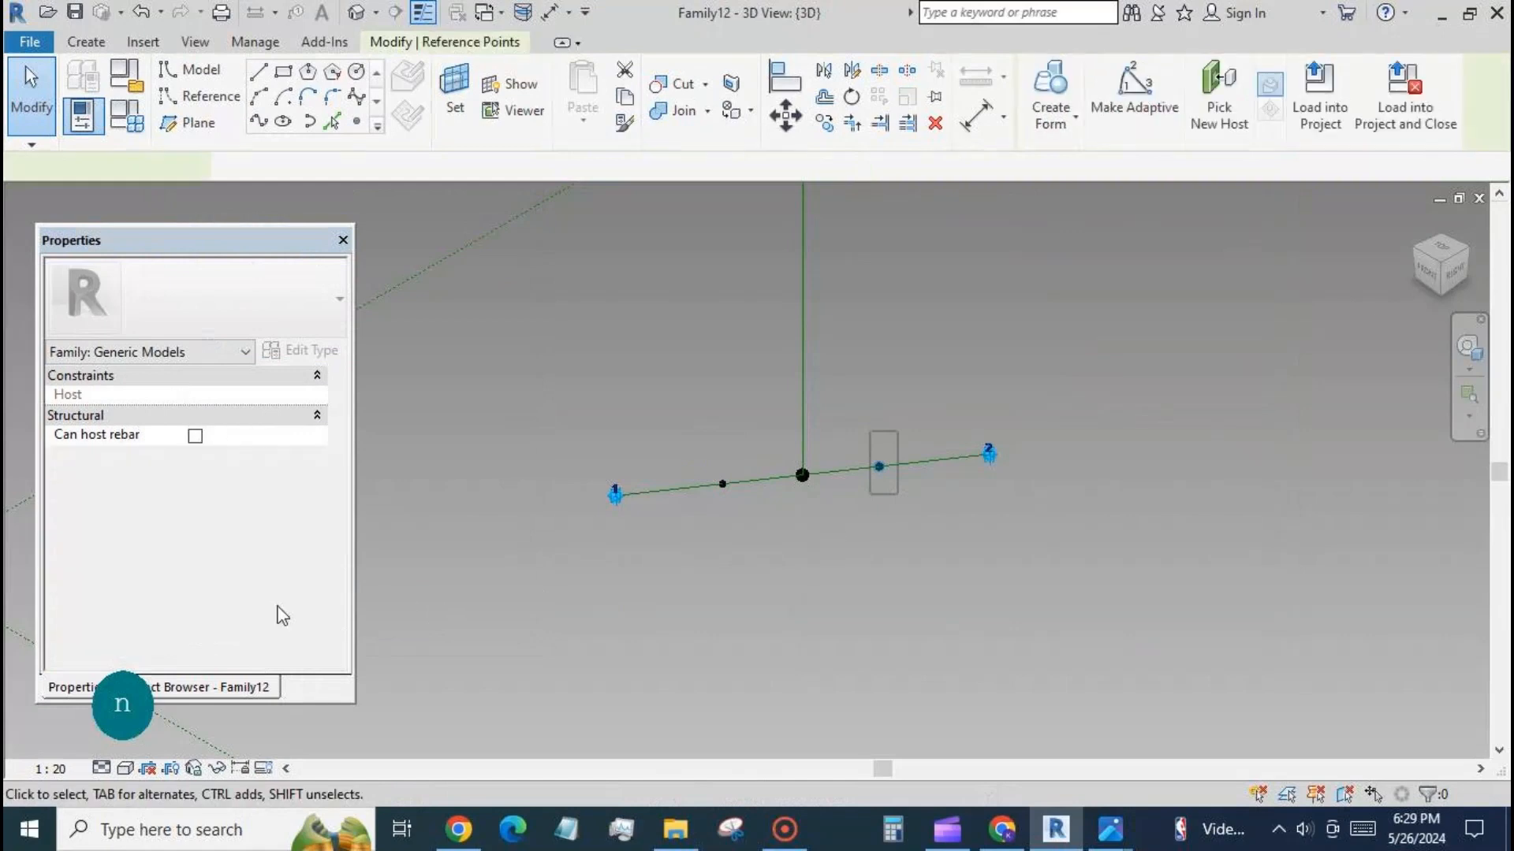
{"action": "scroll", "coordinate": [331, 514], "scroll_direction": "down", "scroll_amount": 3}
{"action": "left_click", "coordinate": [305, 593]}
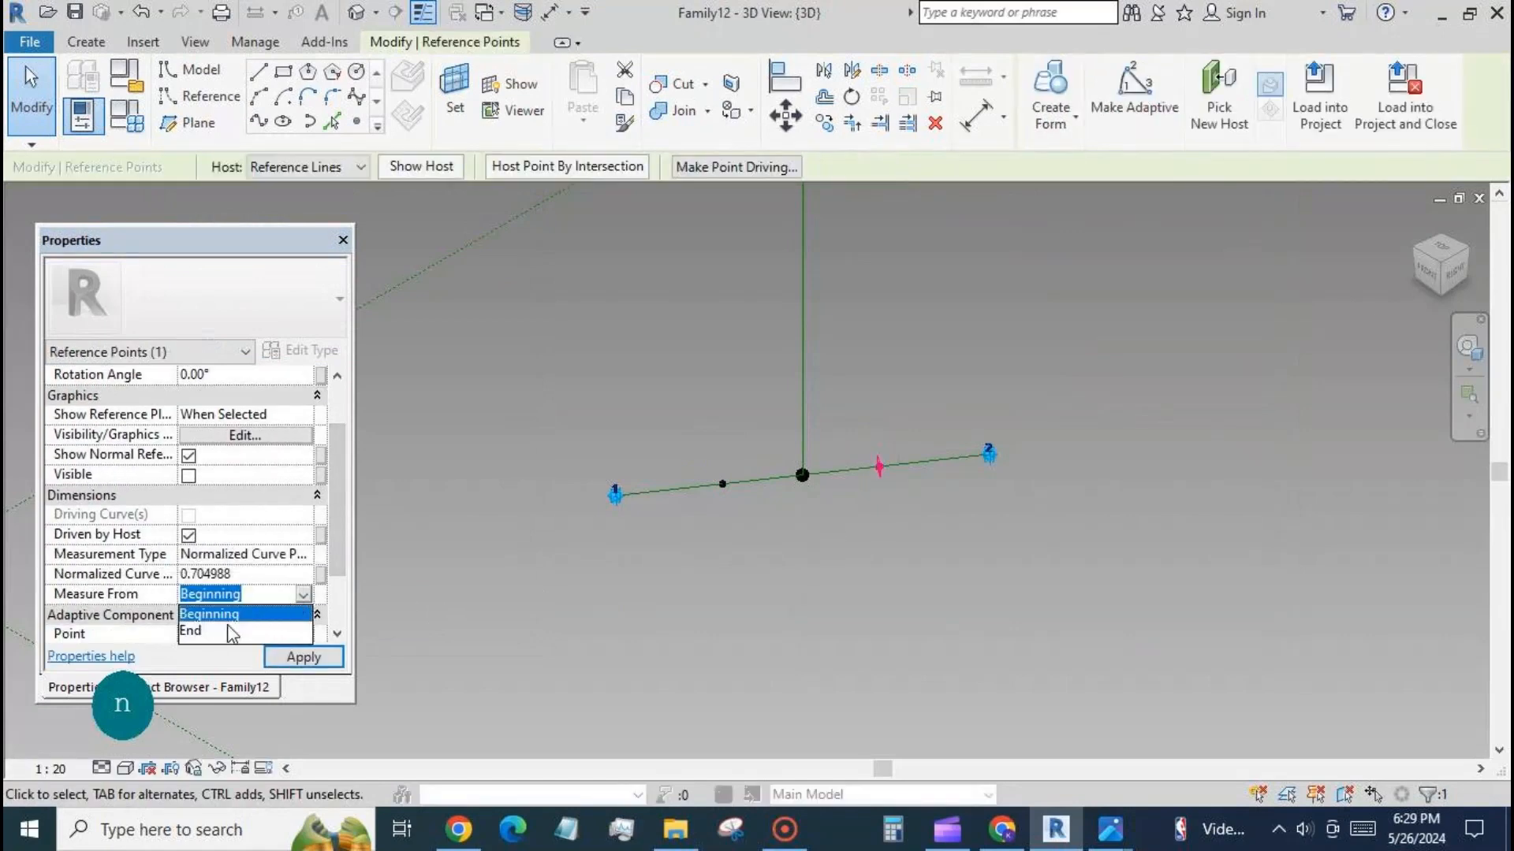
{"action": "left_click", "coordinate": [231, 632]}
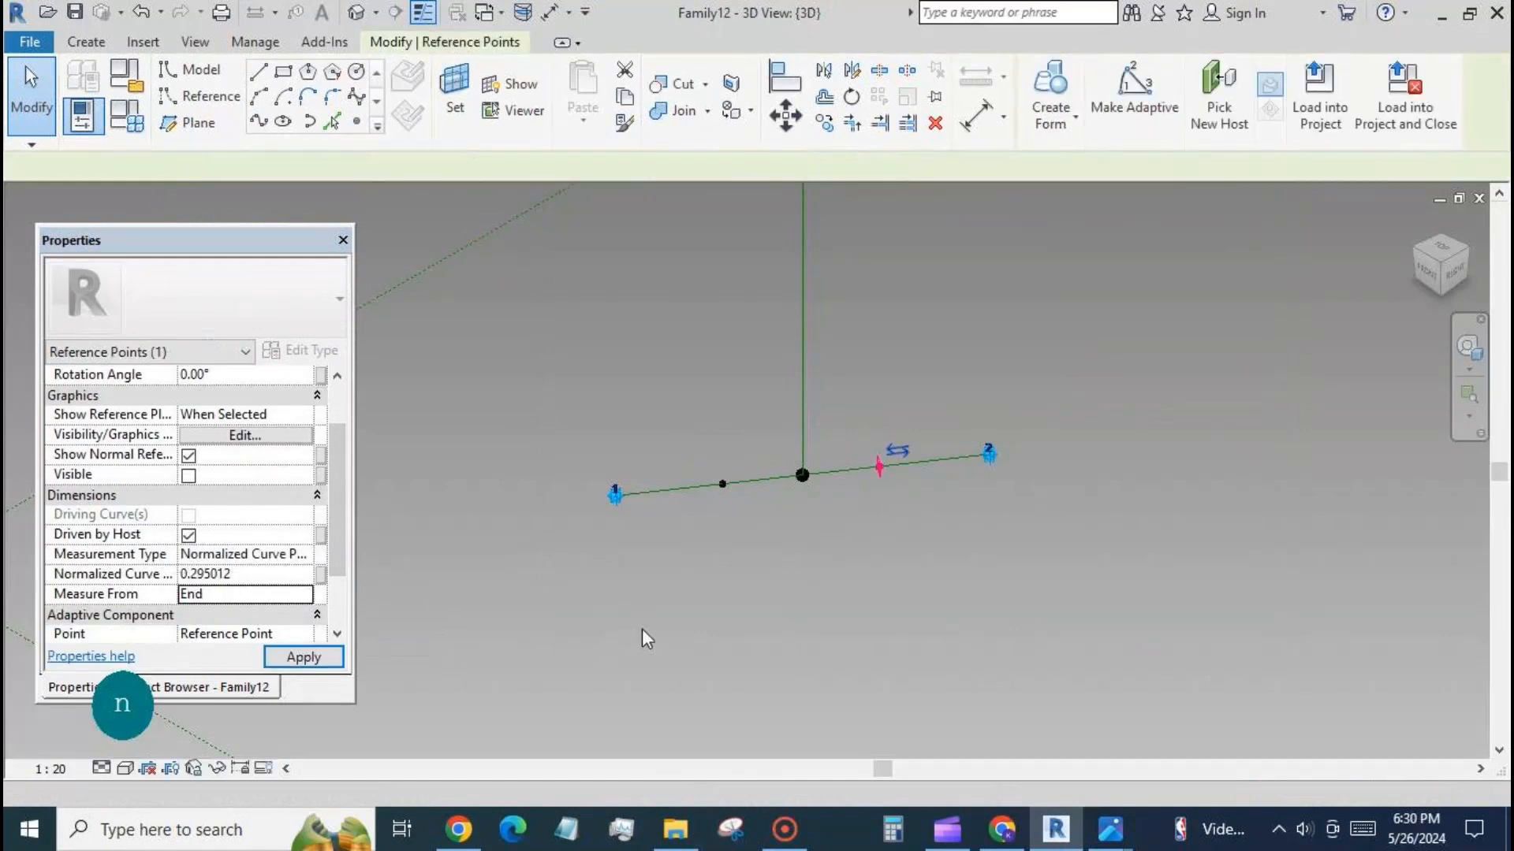
{"action": "left_click", "coordinate": [702, 593]}
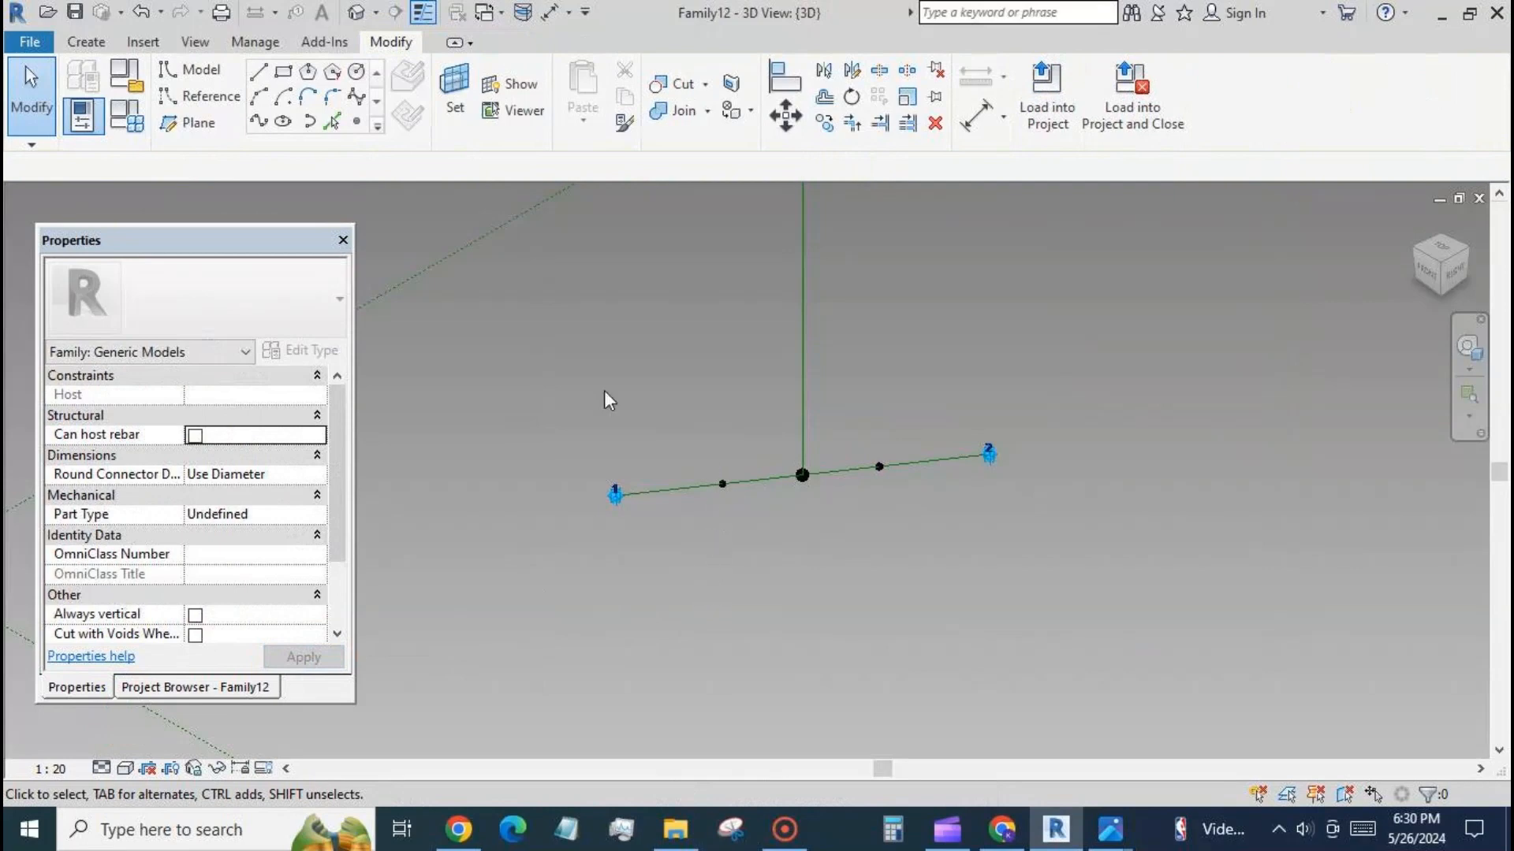
Set the work plane to the vertical plane of the reference point nearer adaptive point 2, checking it with the work plane display.
{"action": "key", "text": "s"}
{"action": "key", "text": "w"}
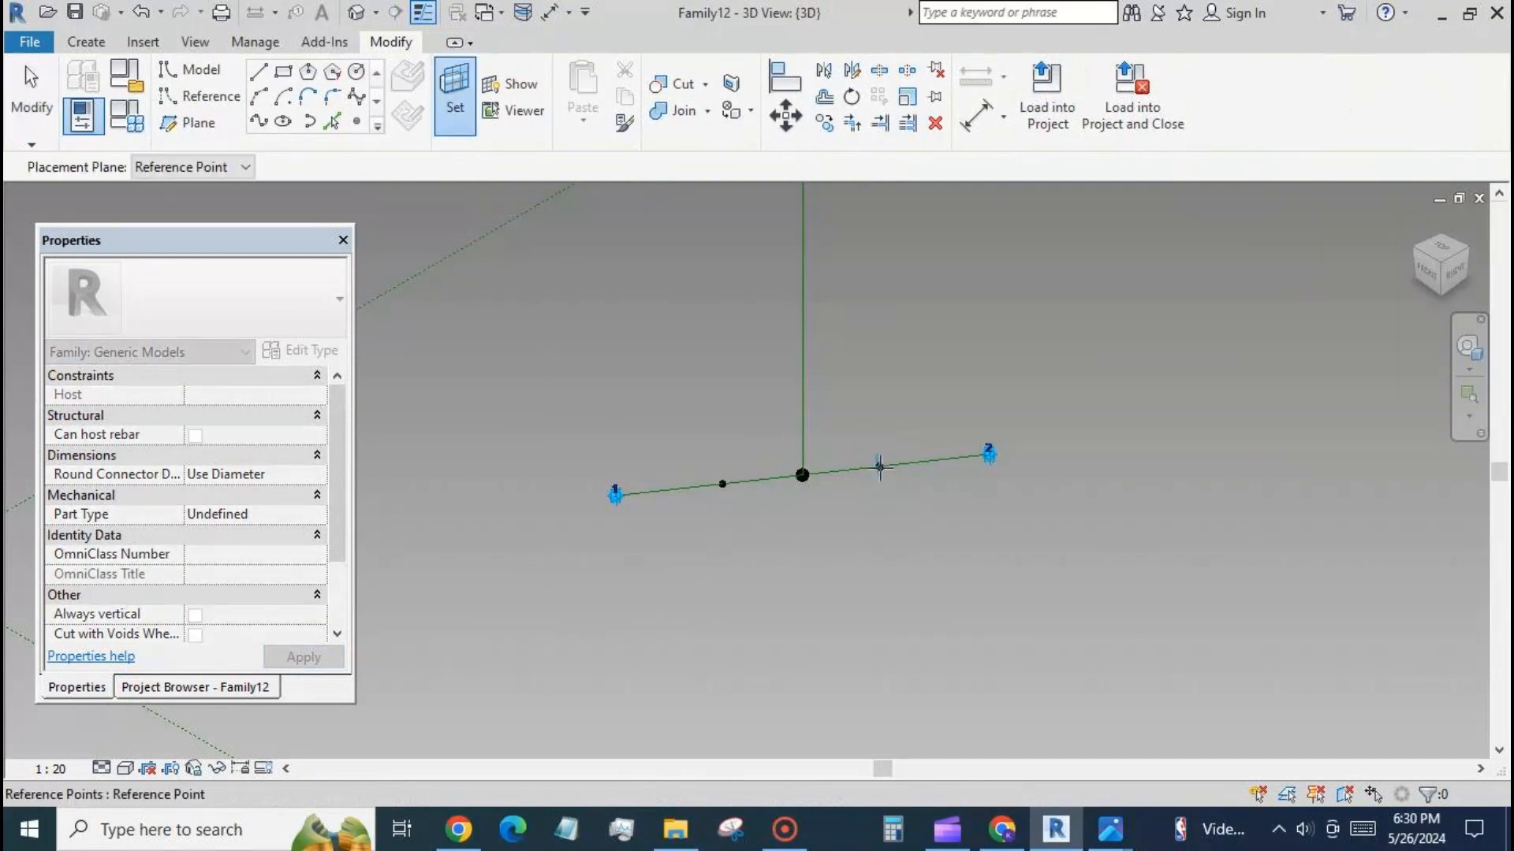
{"action": "key", "text": "Tab"}
{"action": "left_click", "coordinate": [880, 467]}
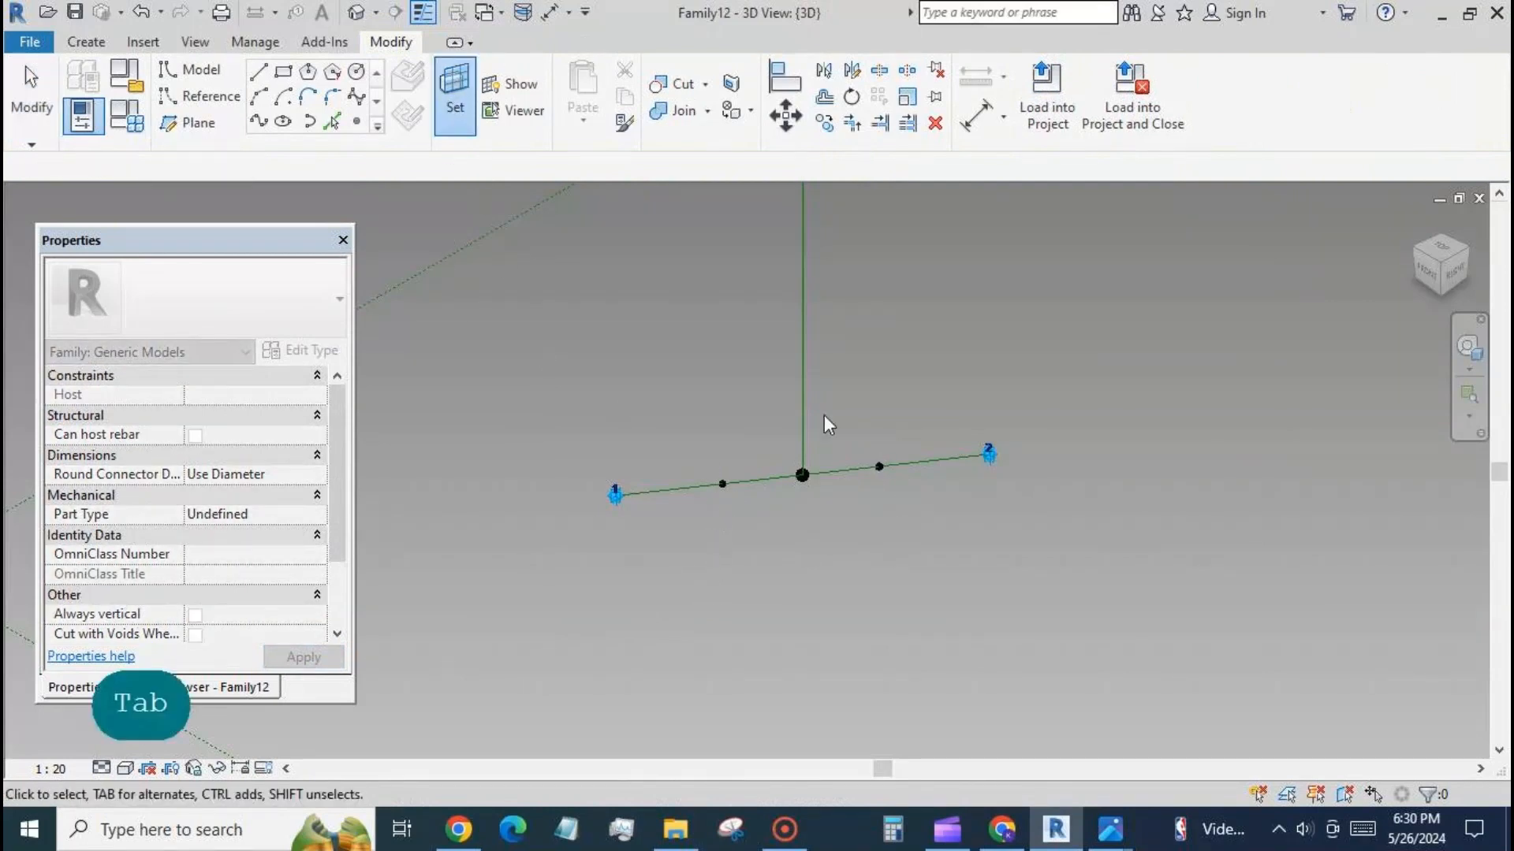
{"action": "scroll", "coordinate": [875, 437], "scroll_direction": "down", "scroll_amount": 5}
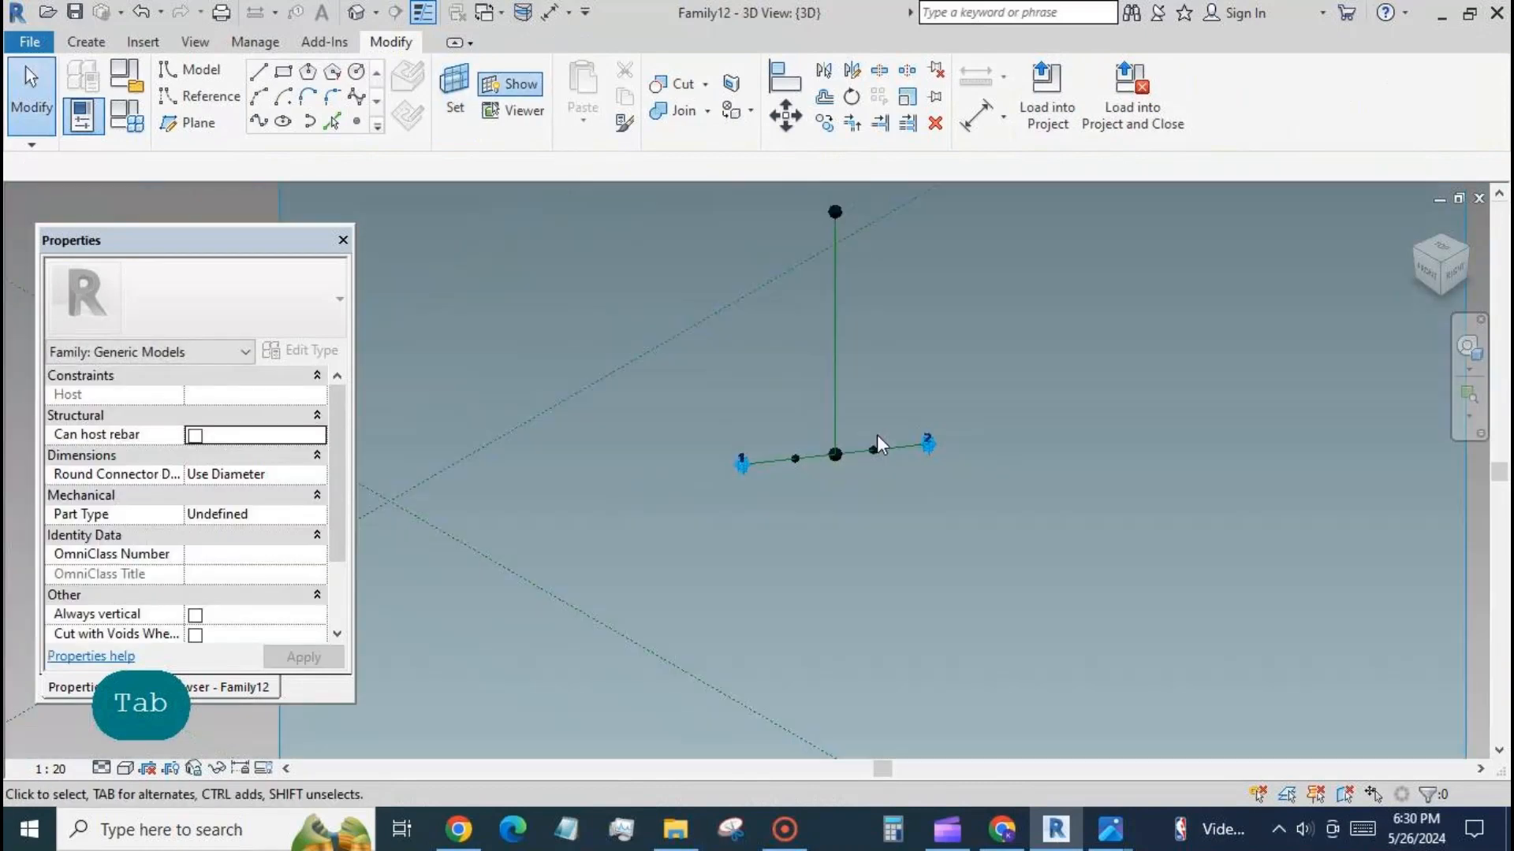
{"action": "scroll", "coordinate": [858, 575], "scroll_direction": "down", "scroll_amount": 2}
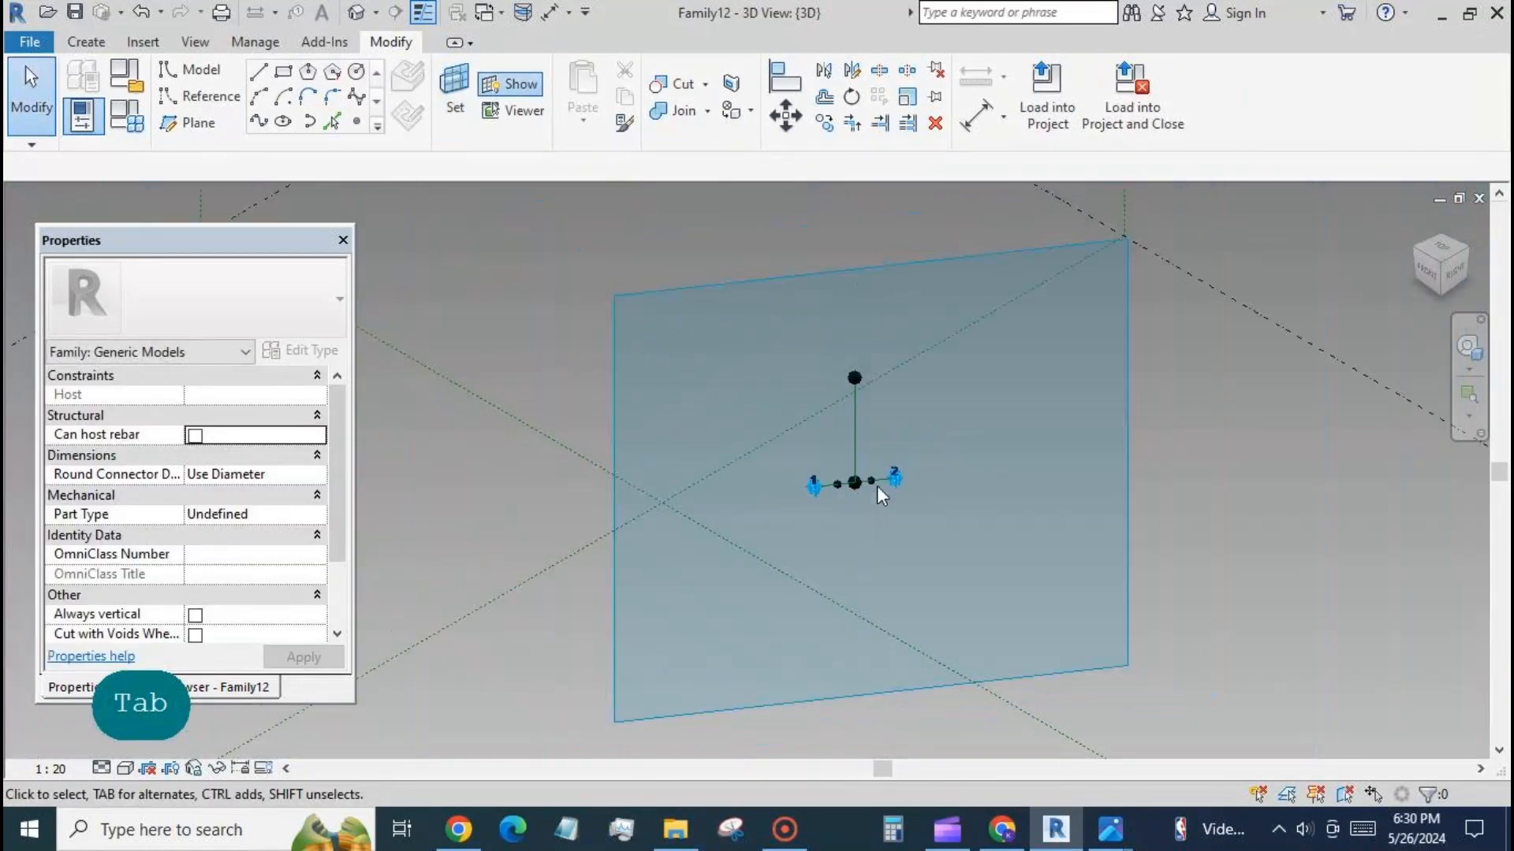
{"action": "left_click", "coordinate": [511, 84]}
Draw a center-ends arc of radius about 1160 around that point, from the base line near adaptive point 1 to the vertical reference line.
{"action": "left_click", "coordinate": [288, 108]}
{"action": "scroll", "coordinate": [898, 496], "scroll_direction": "up", "scroll_amount": 3}
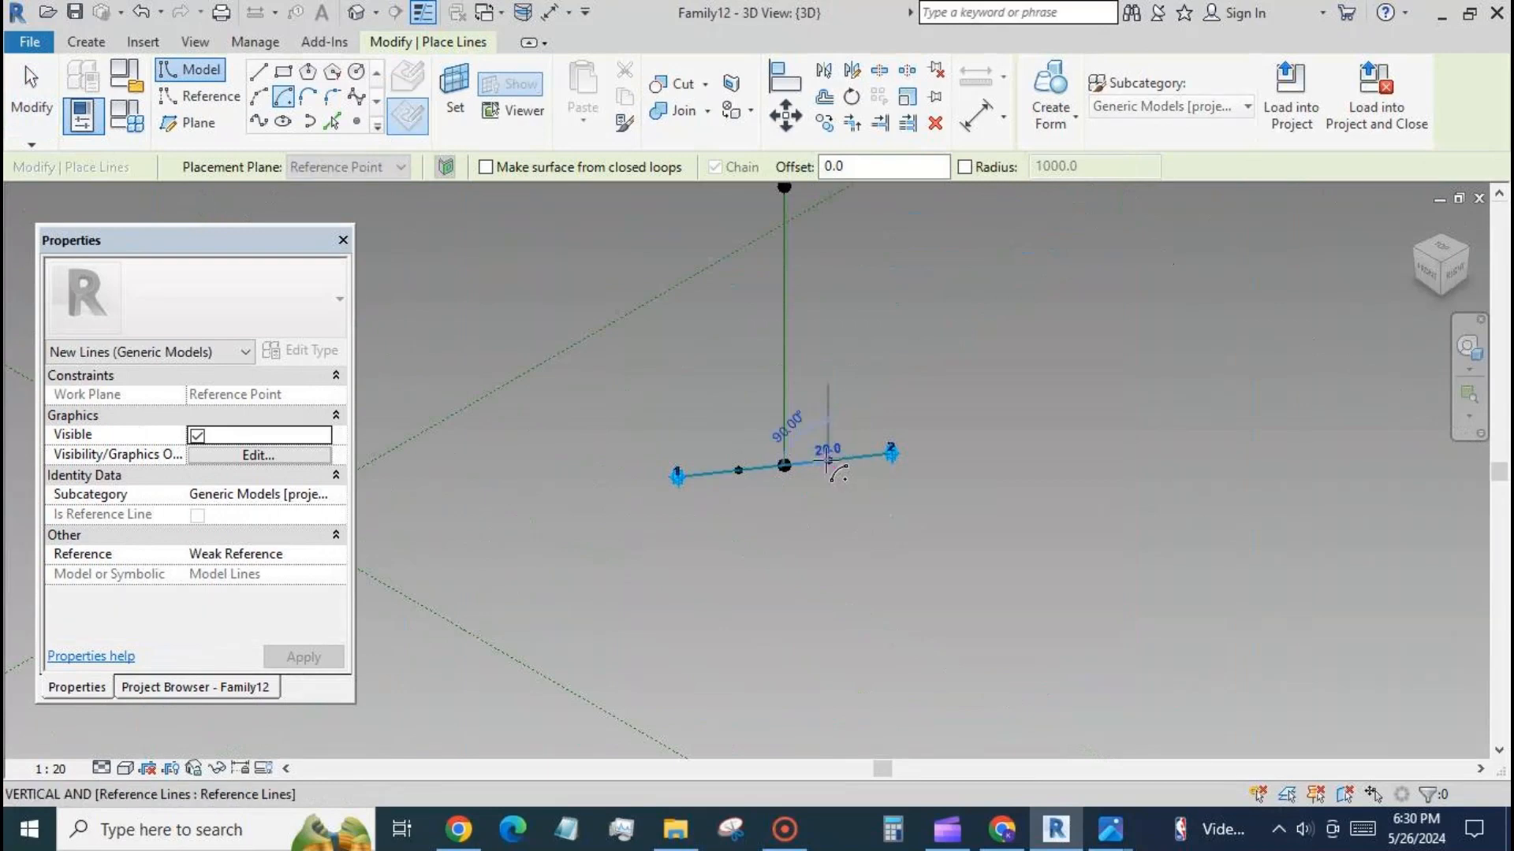
{"action": "left_click", "coordinate": [828, 460]}
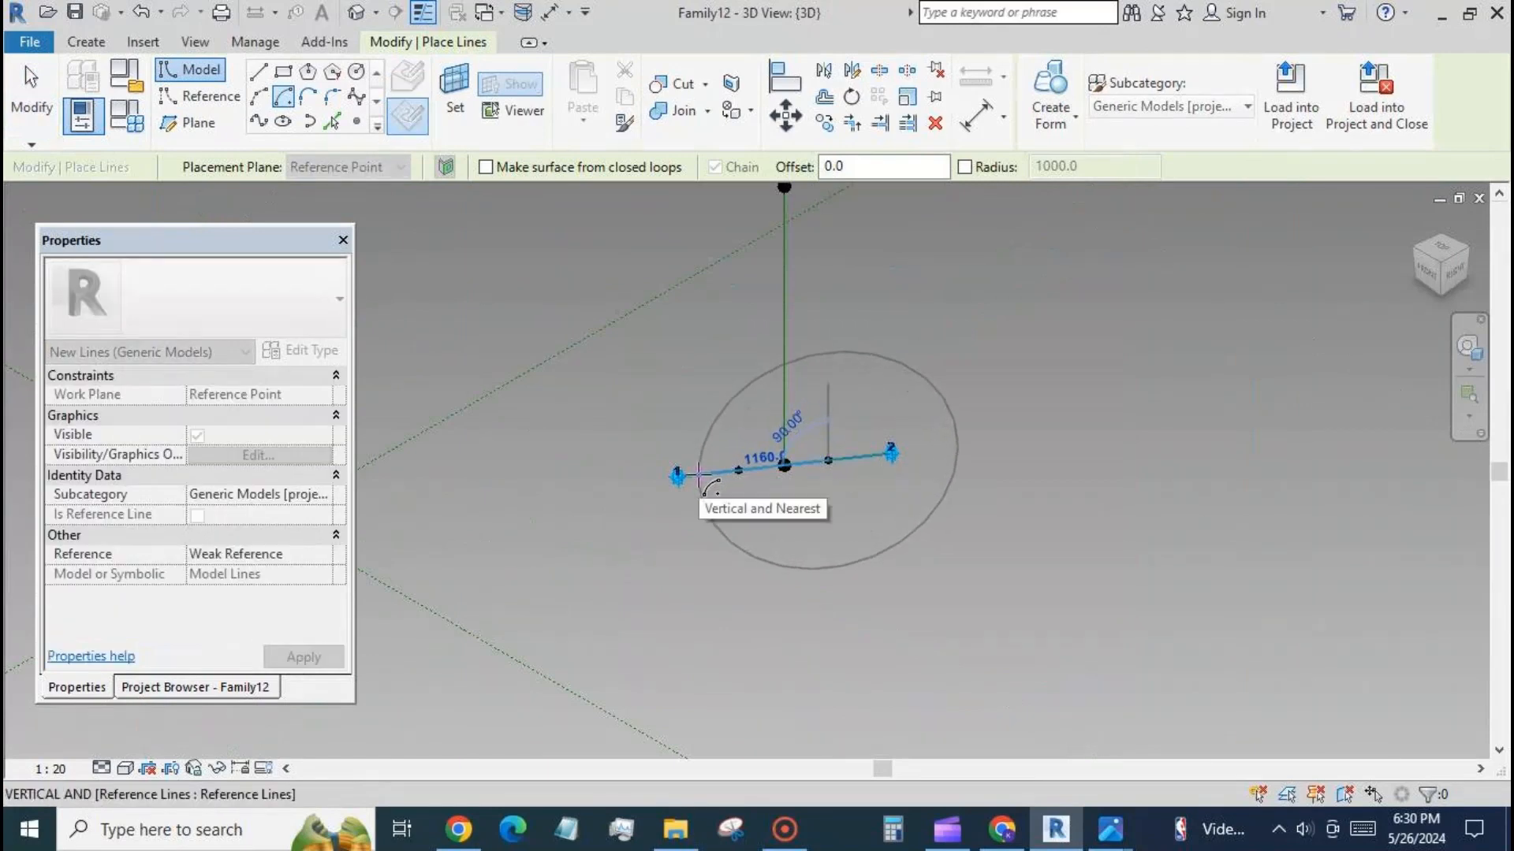
{"action": "left_click", "coordinate": [699, 473]}
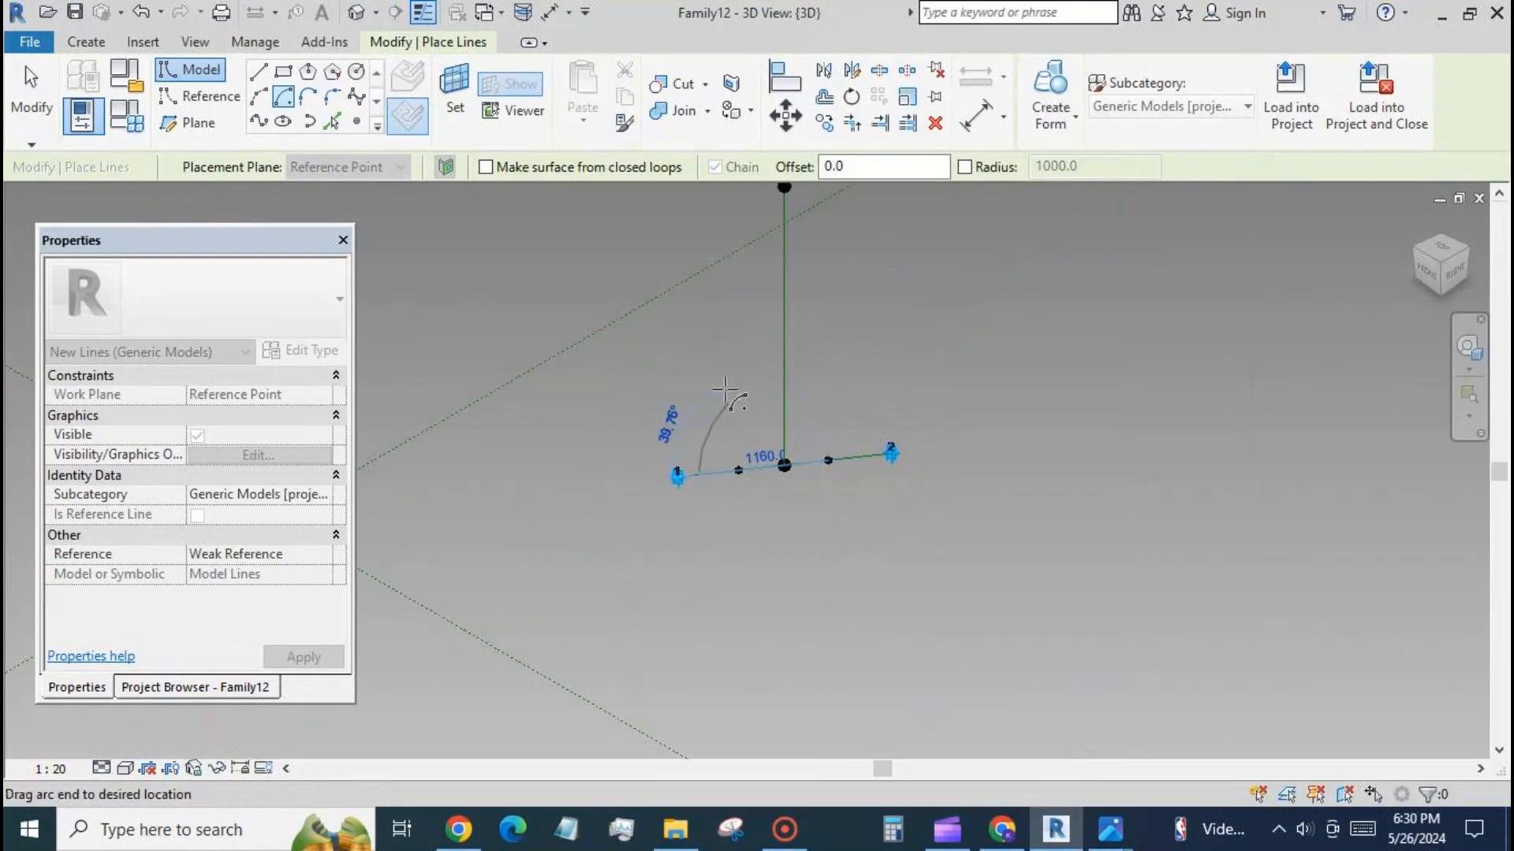
{"action": "left_click", "coordinate": [782, 362]}
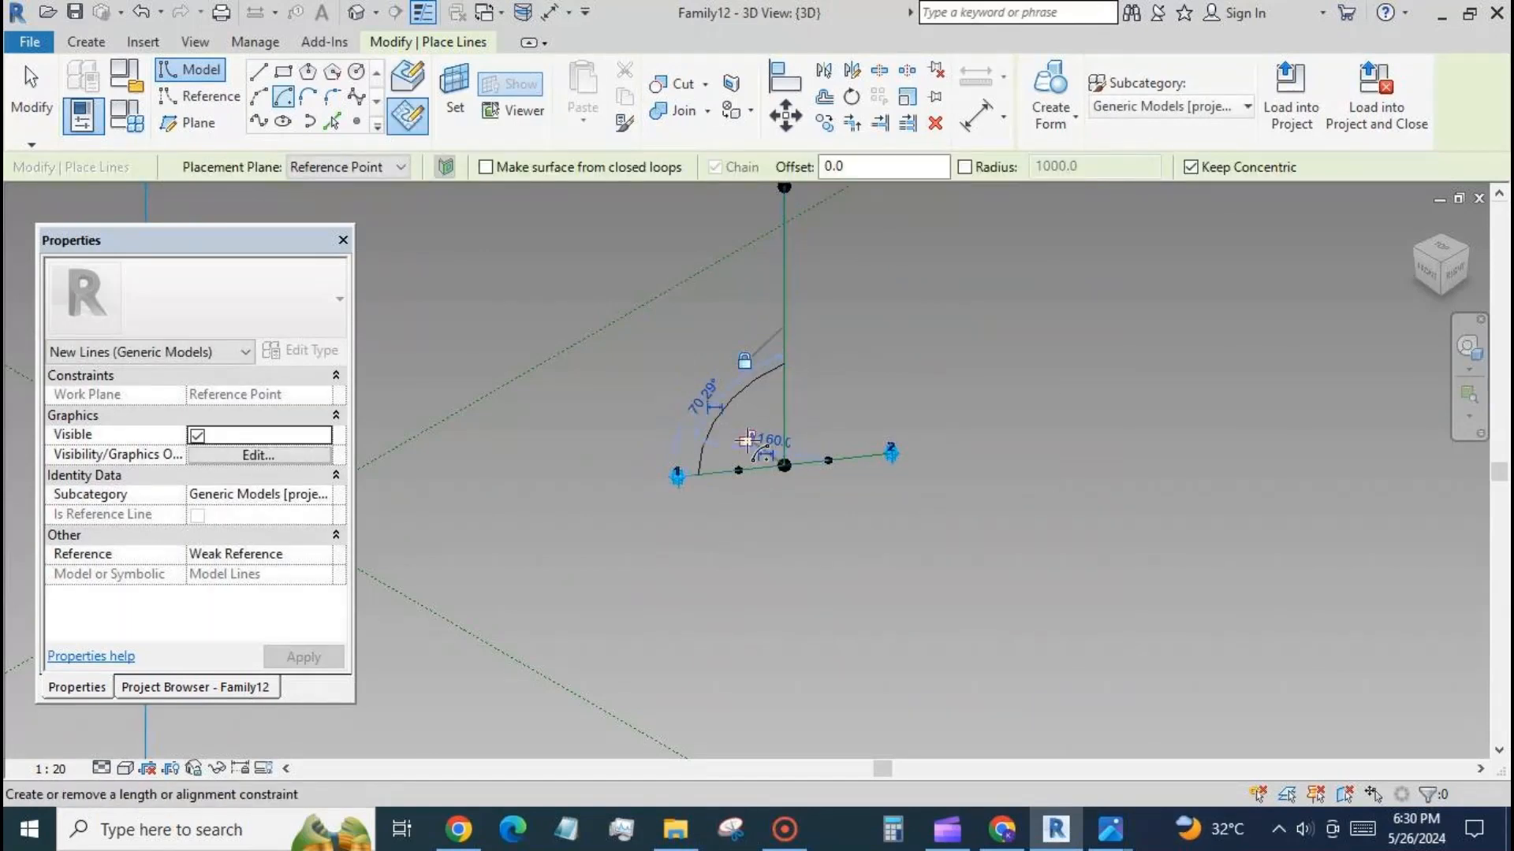
{"action": "left_click", "coordinate": [32, 118]}
{"action": "scroll", "coordinate": [694, 473], "scroll_direction": "up", "scroll_amount": 2}
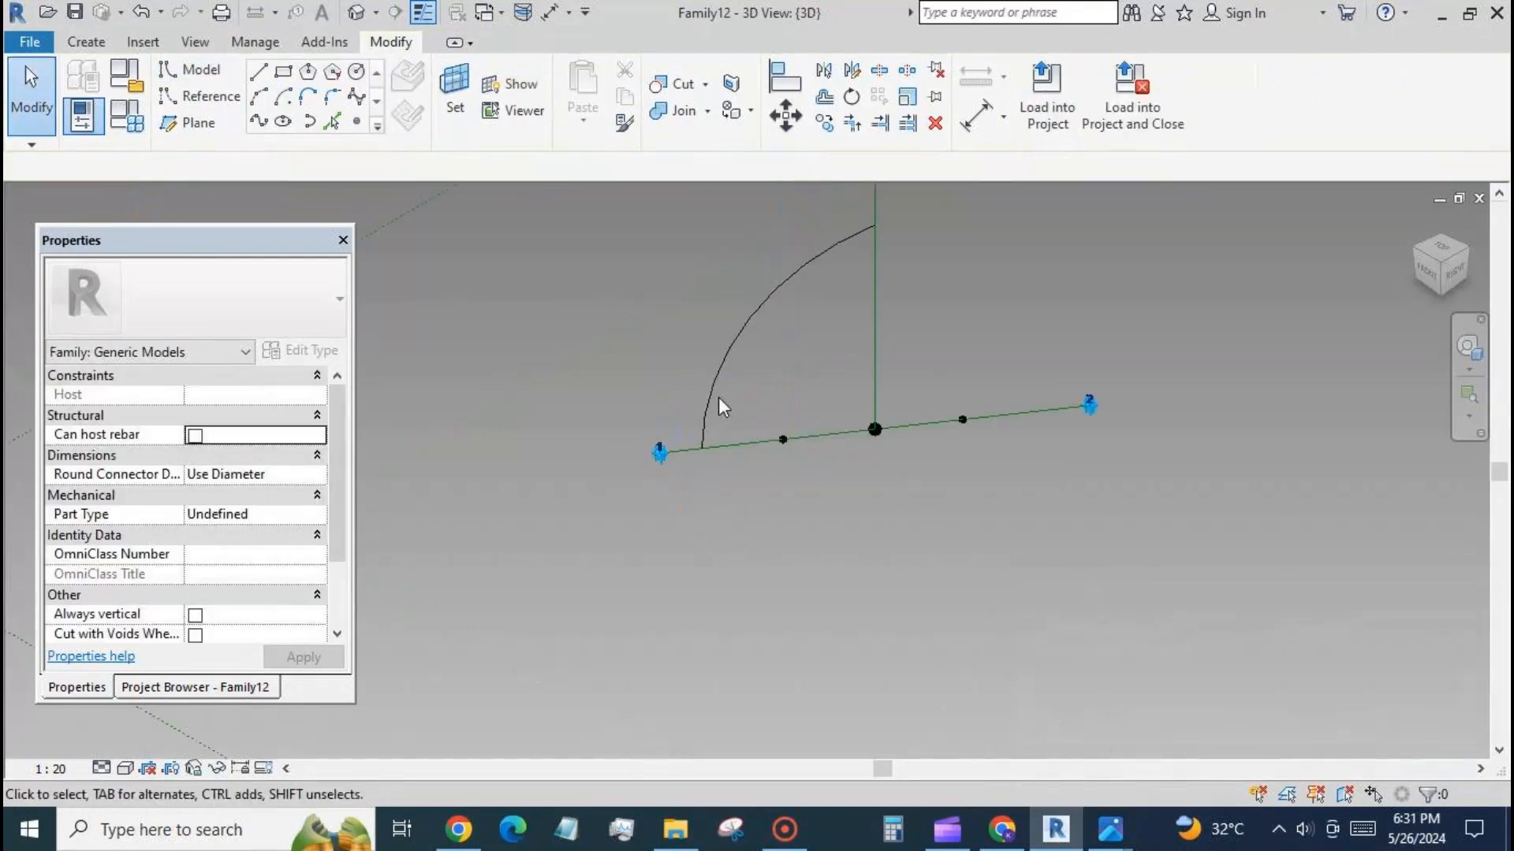
Make the temporary radius dimension of the arc permanent.
{"action": "left_click", "coordinate": [712, 389]}
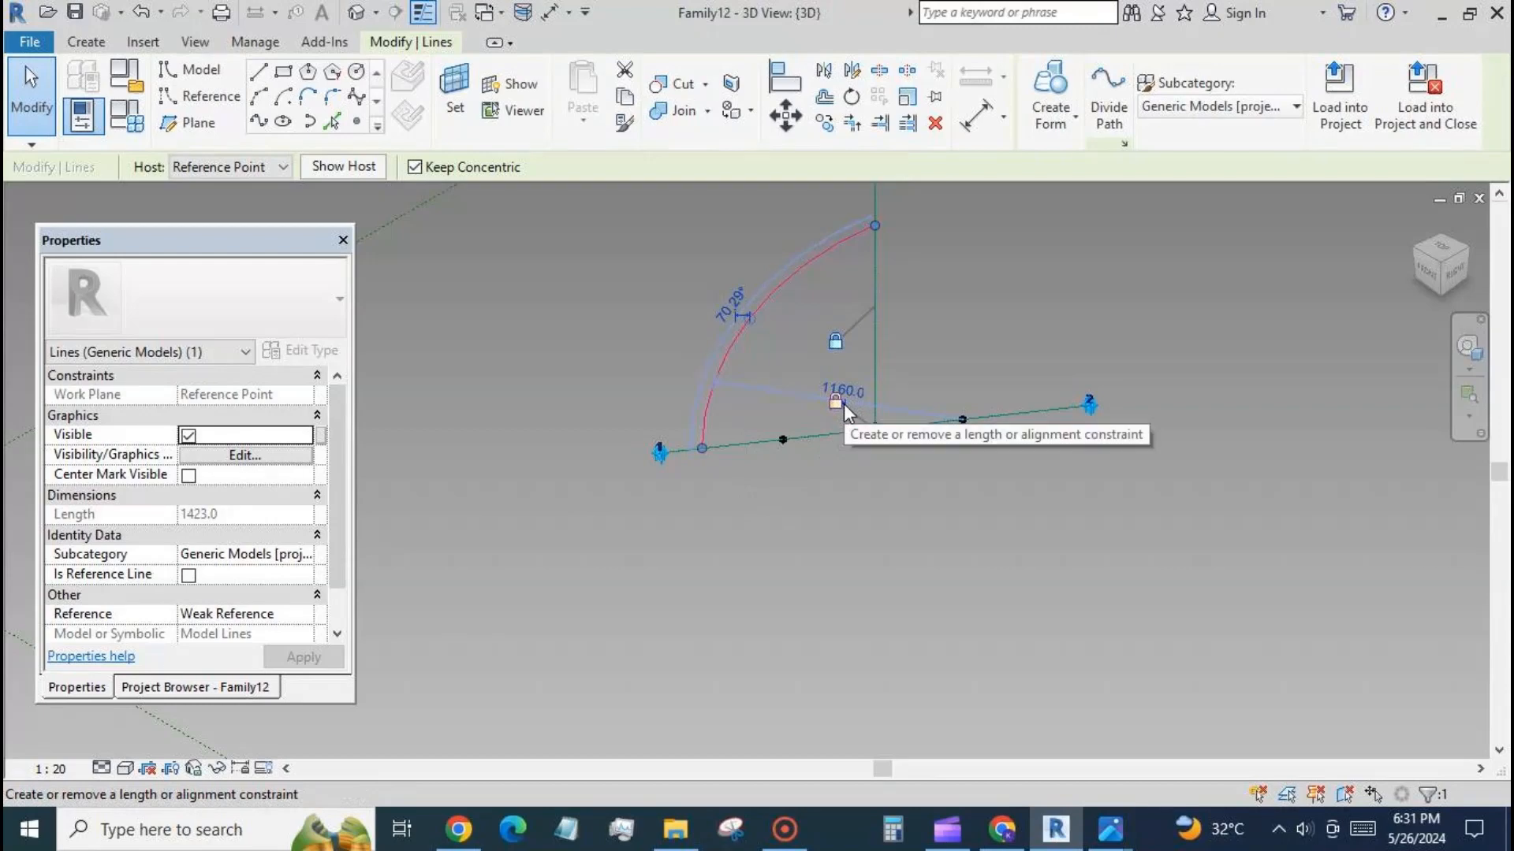
{"action": "key", "text": "Tab"}
{"action": "key", "text": "Tab"}
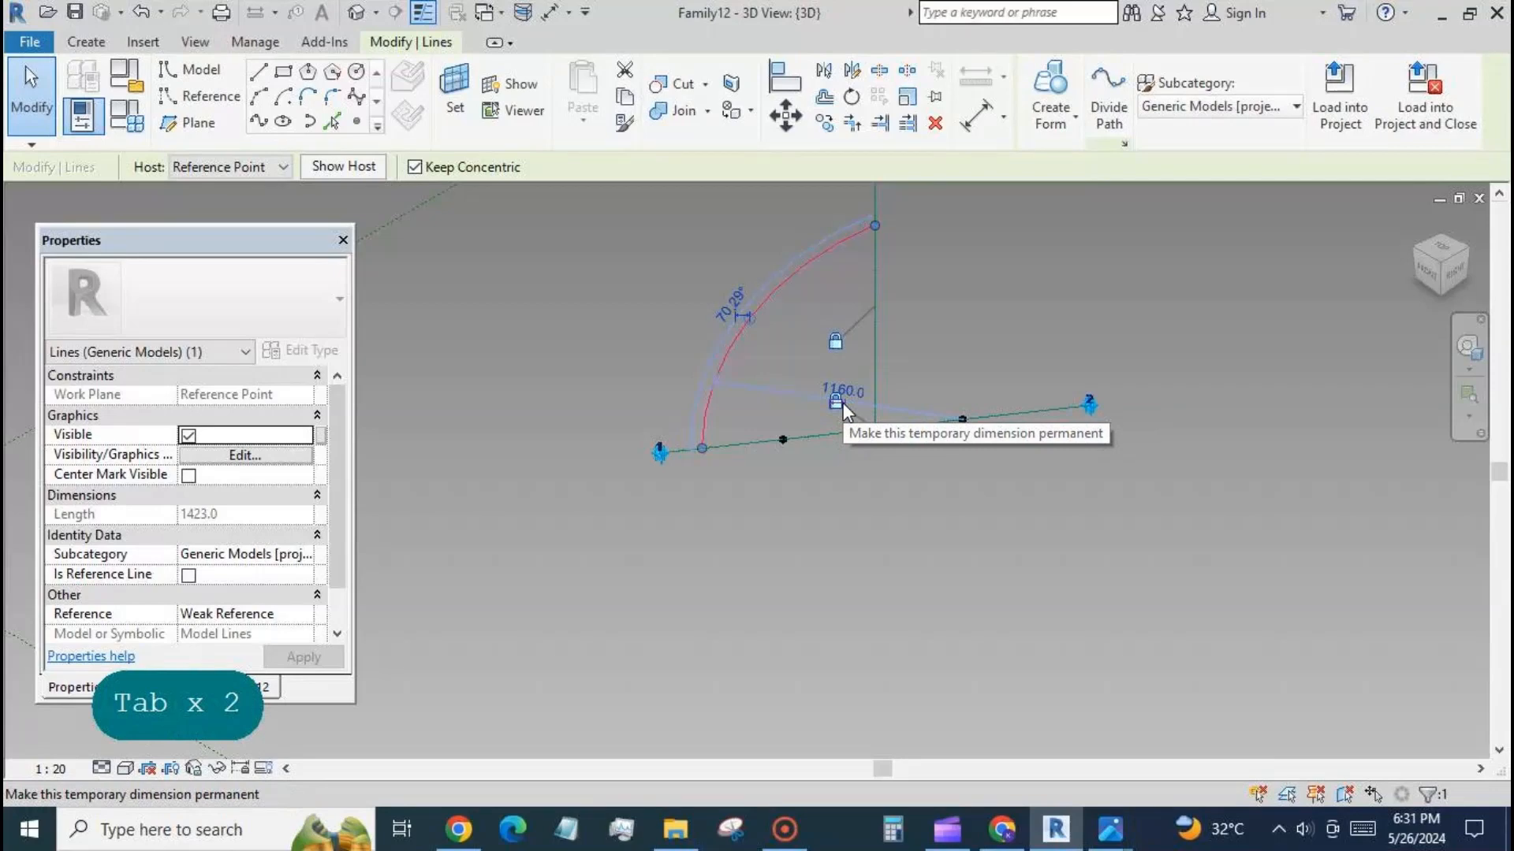
{"action": "left_click", "coordinate": [840, 403]}
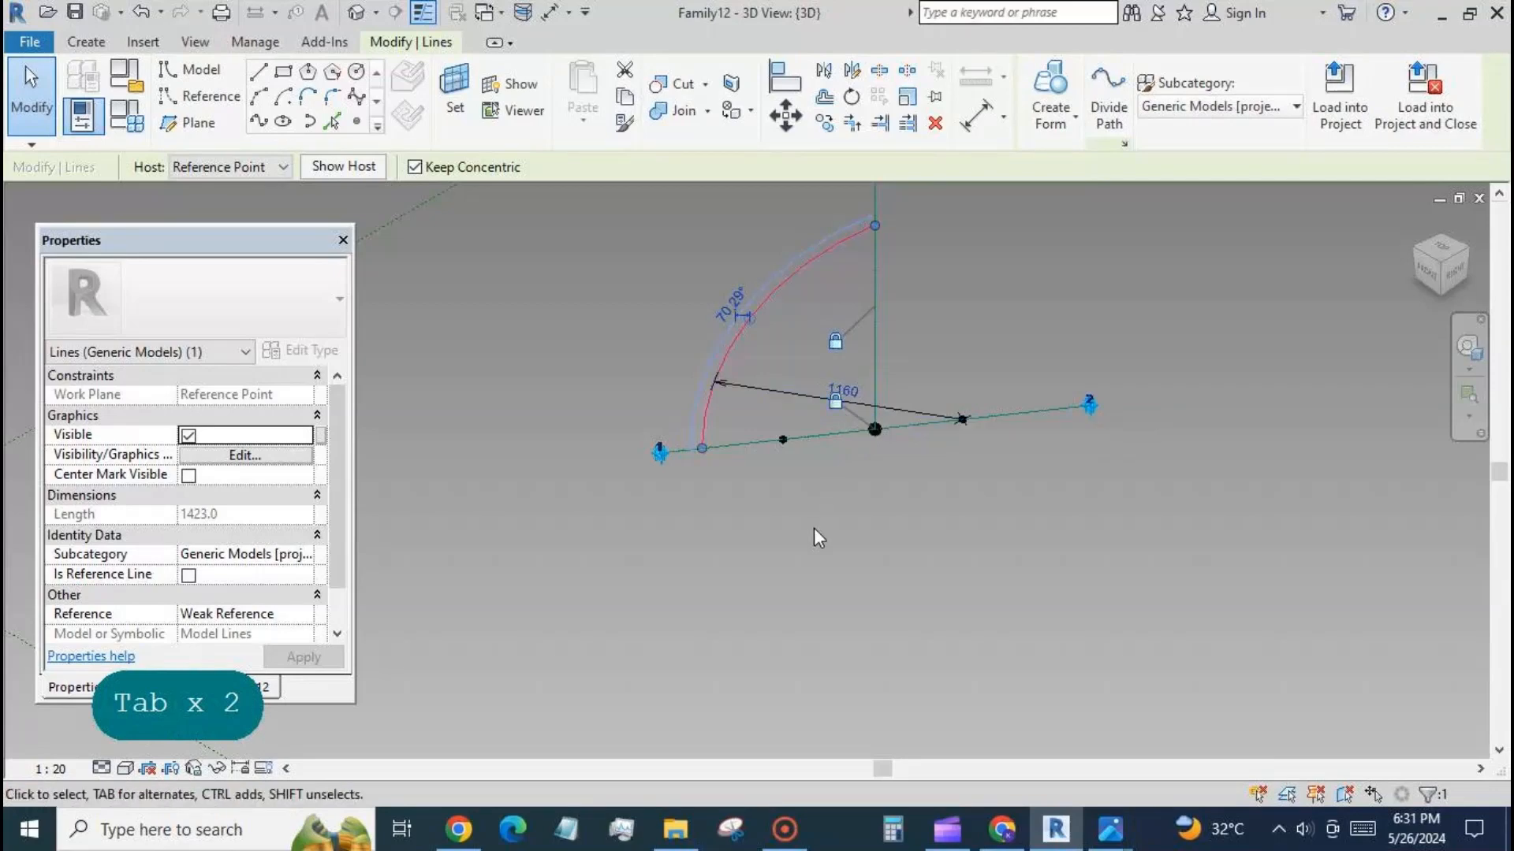
Label the arc's radius dimension with a new instance family parameter named radius.
{"action": "left_click", "coordinate": [788, 394]}
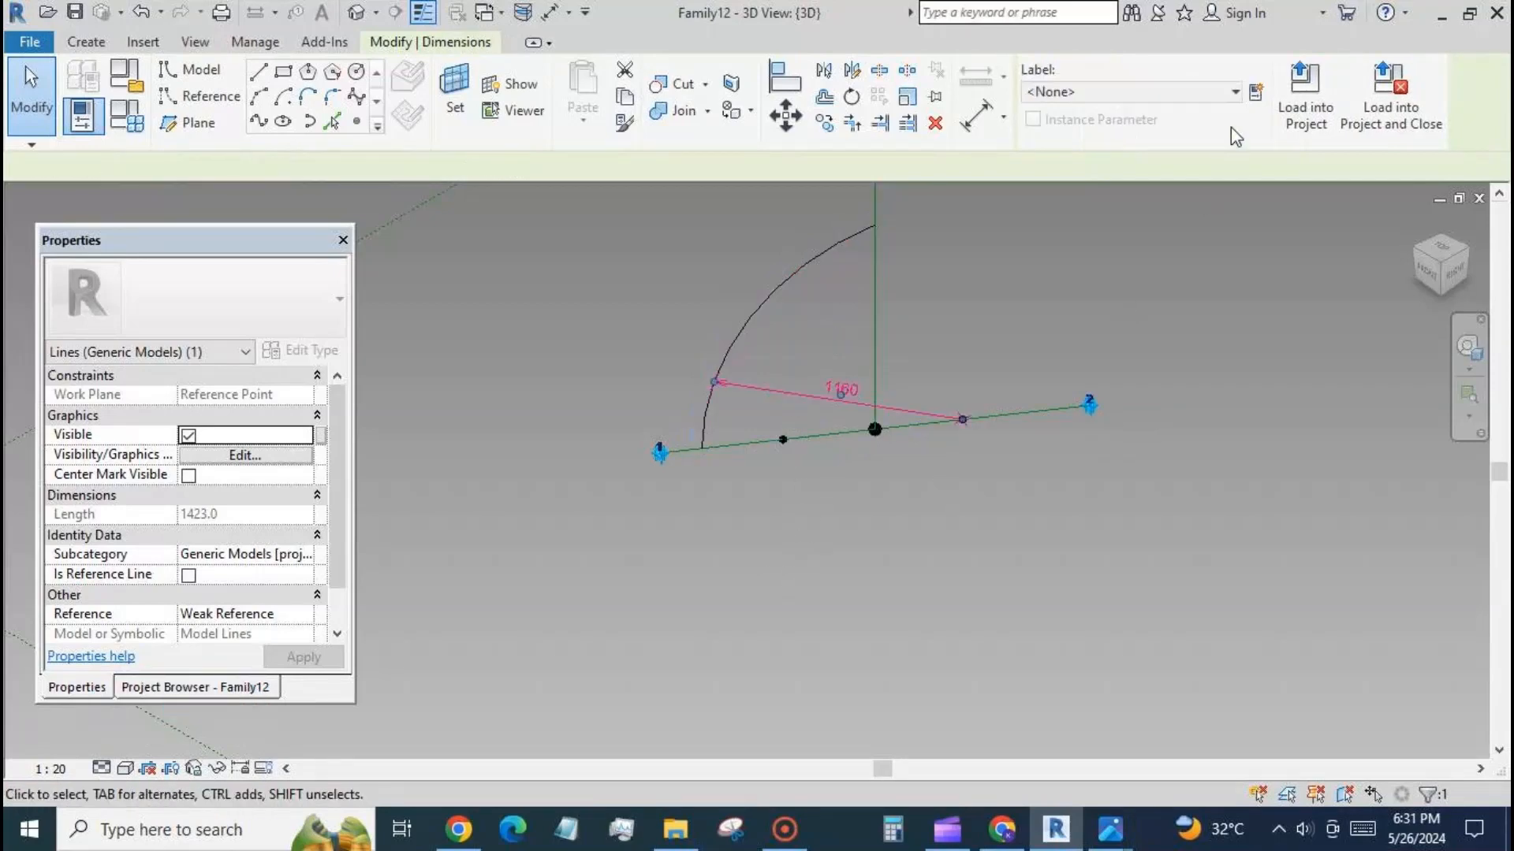
{"action": "left_click", "coordinate": [1256, 92]}
{"action": "type", "text": "r"}
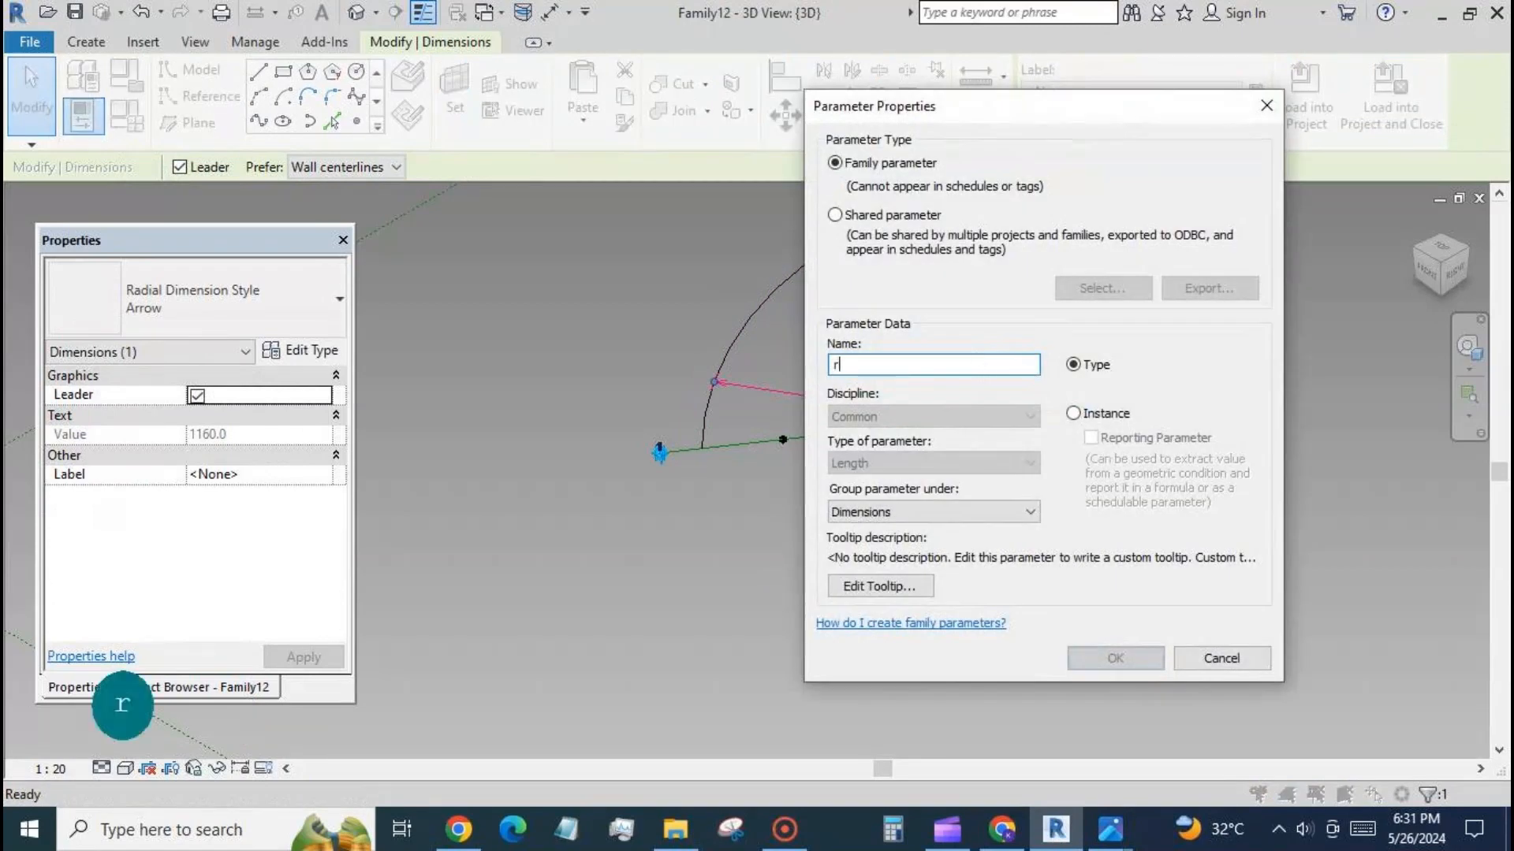
{"action": "type", "text": "adius"}
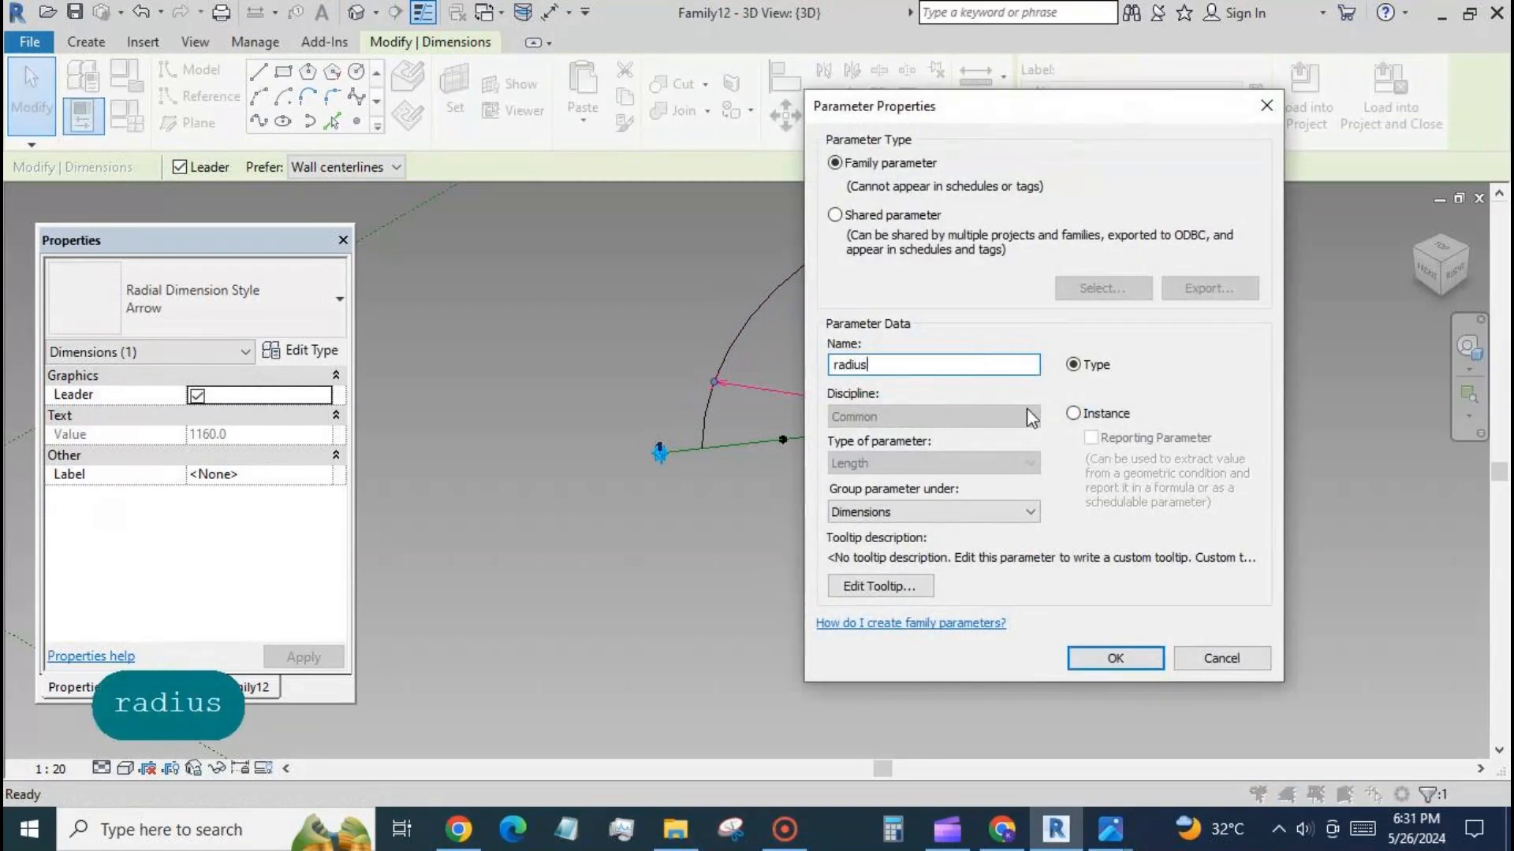
{"action": "left_click", "coordinate": [1073, 413]}
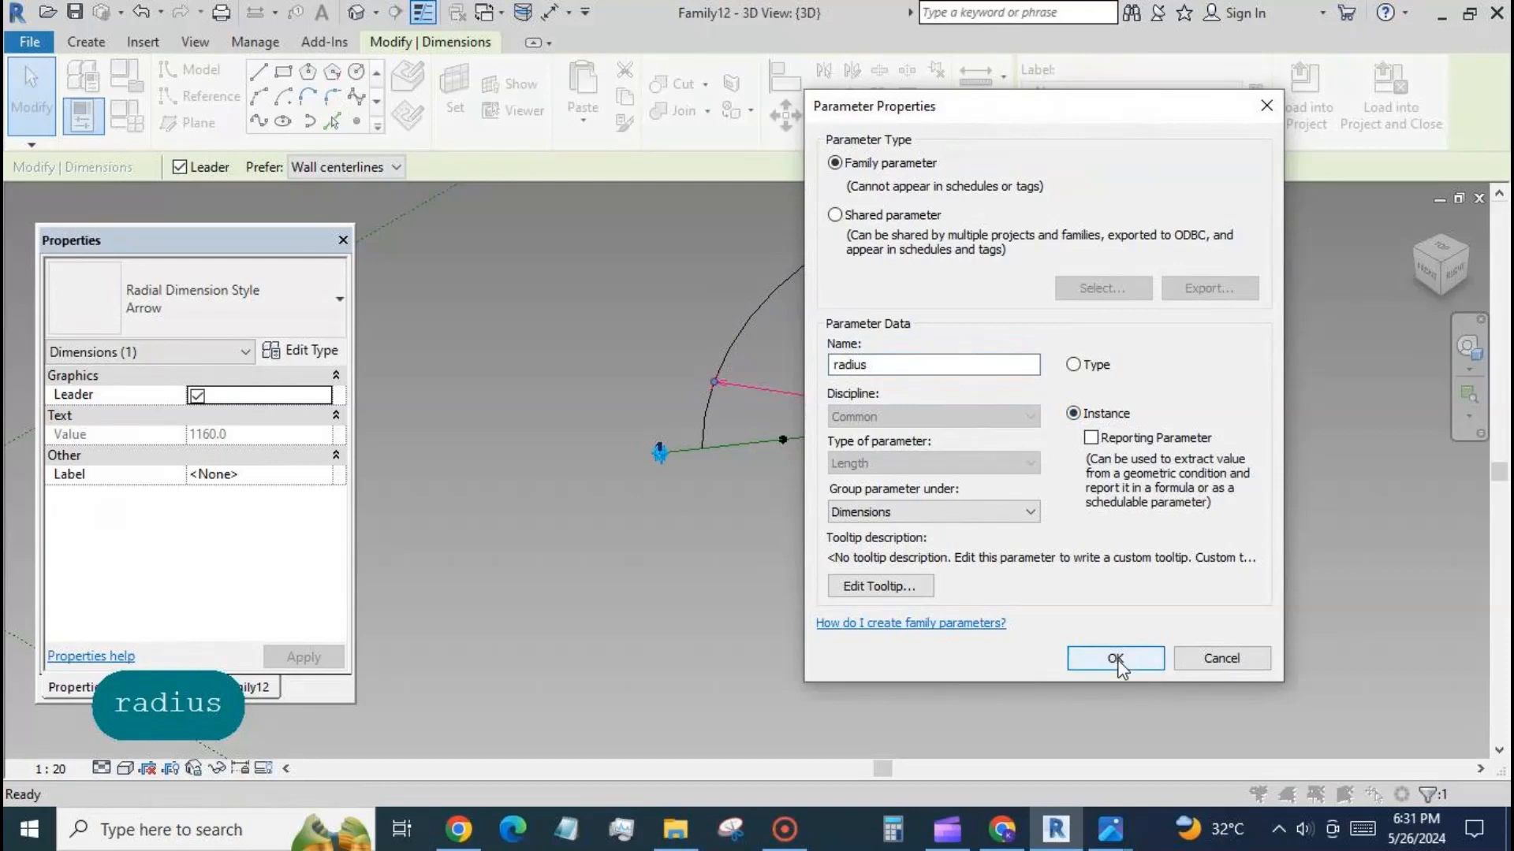
{"action": "left_click", "coordinate": [1114, 658]}
{"action": "left_click", "coordinate": [522, 363]}
{"action": "scroll", "coordinate": [517, 344], "scroll_direction": "down", "scroll_amount": 3}
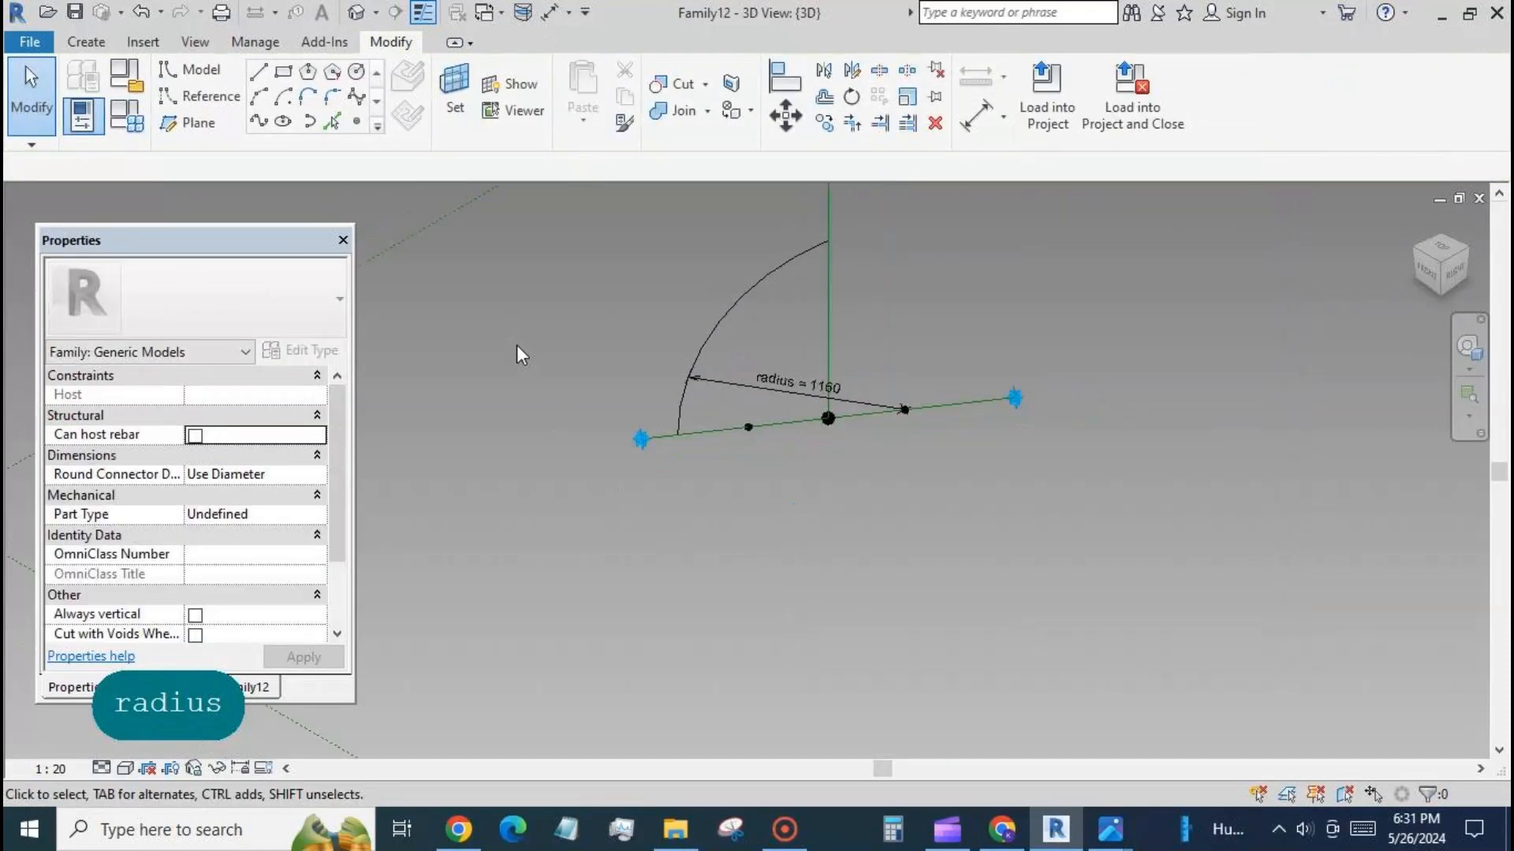
{"action": "scroll", "coordinate": [608, 343], "scroll_direction": "up", "scroll_amount": 2}
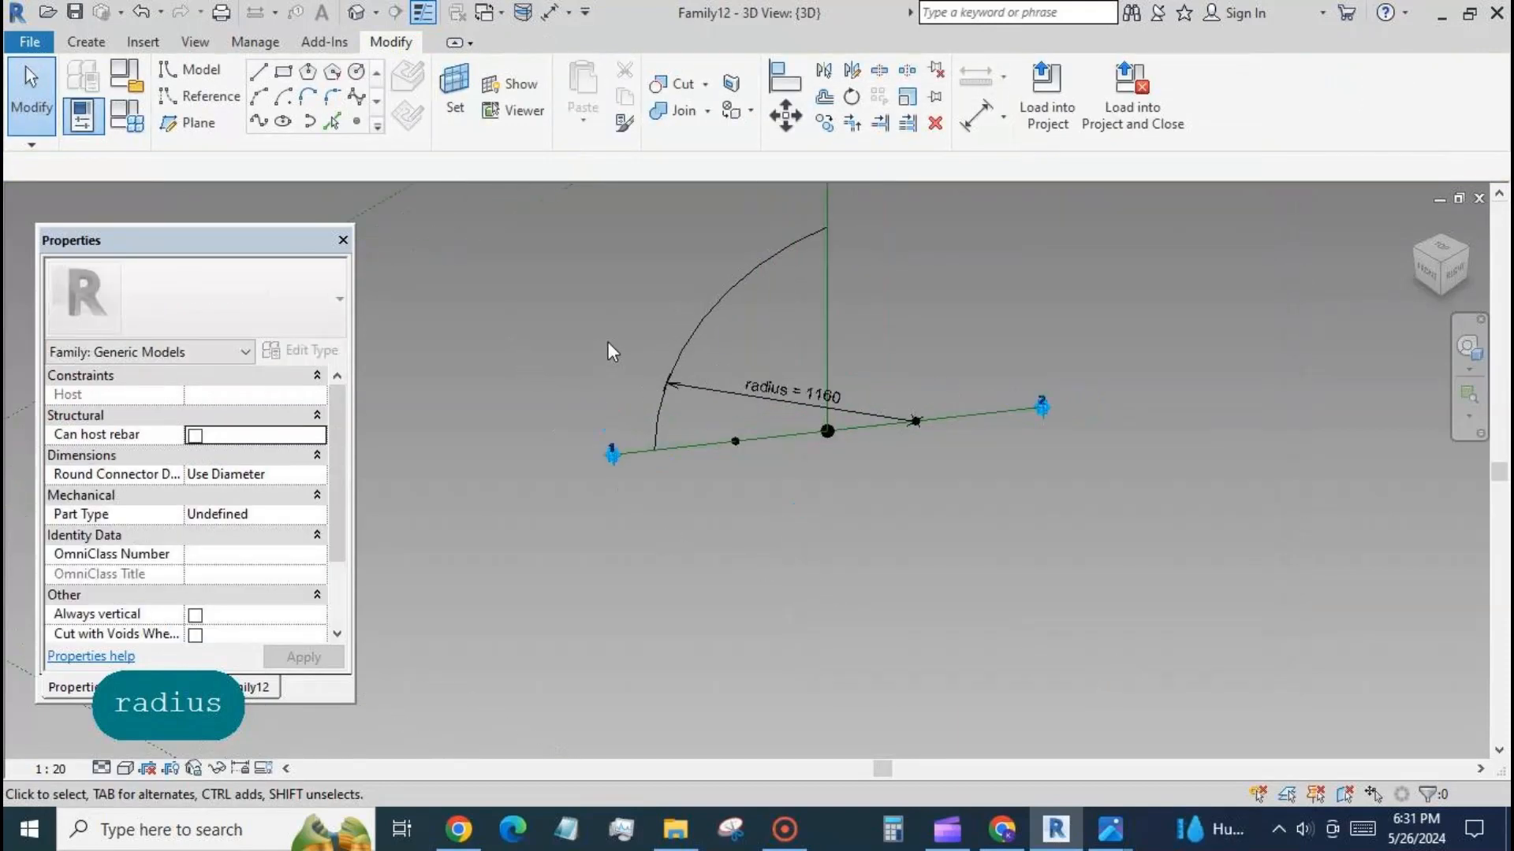
Set the work plane to the vertical plane of the reference point nearer adaptive point 1, checking it with the work plane display.
{"action": "left_click", "coordinate": [449, 85]}
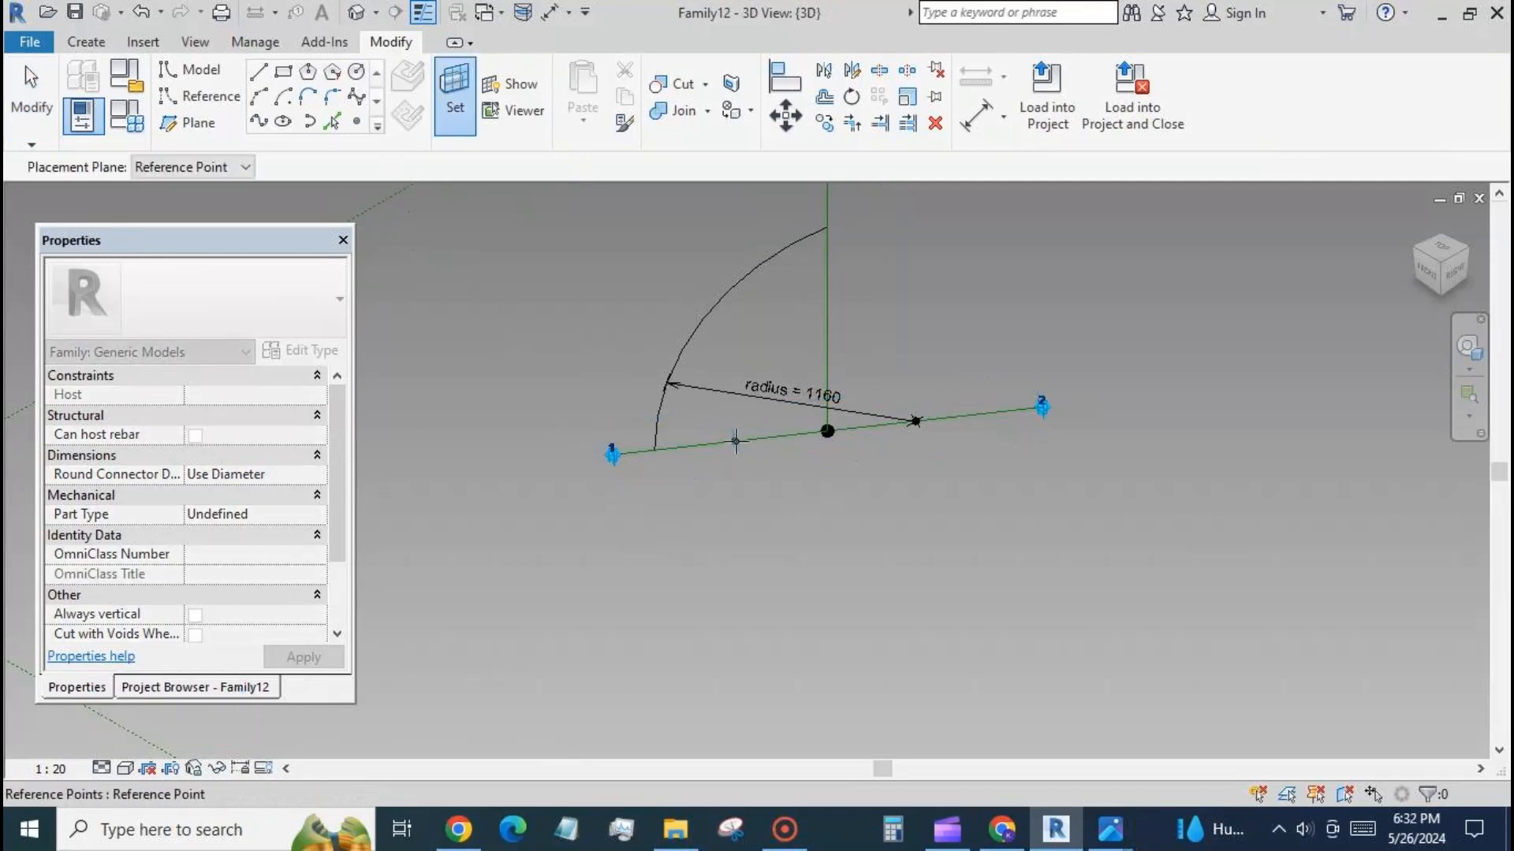
{"action": "key", "text": "Tab"}
{"action": "left_click", "coordinate": [736, 440]}
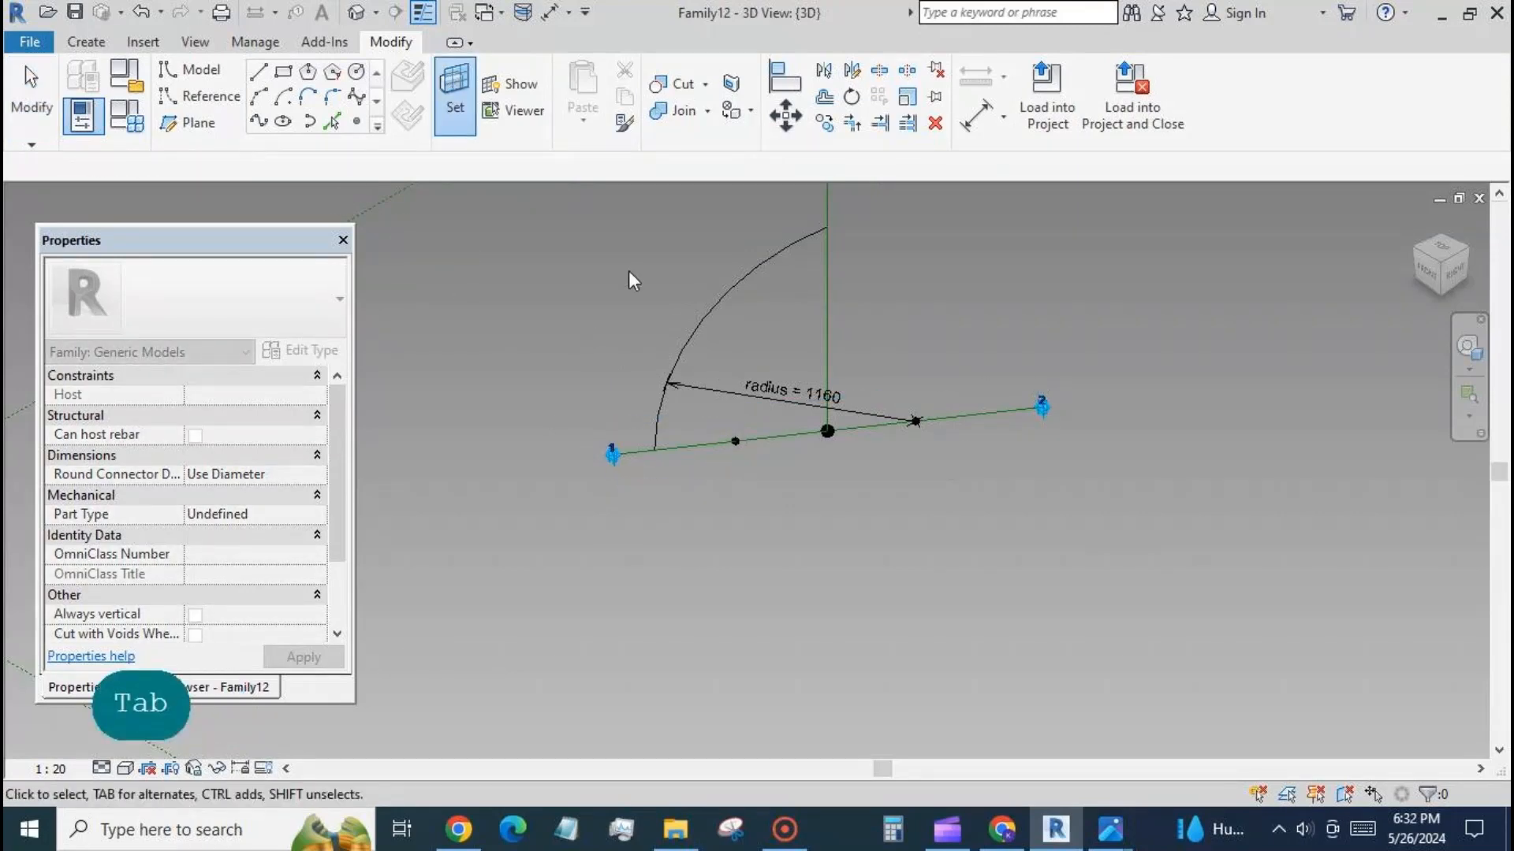
{"action": "scroll", "coordinate": [830, 404], "scroll_direction": "down", "scroll_amount": 5}
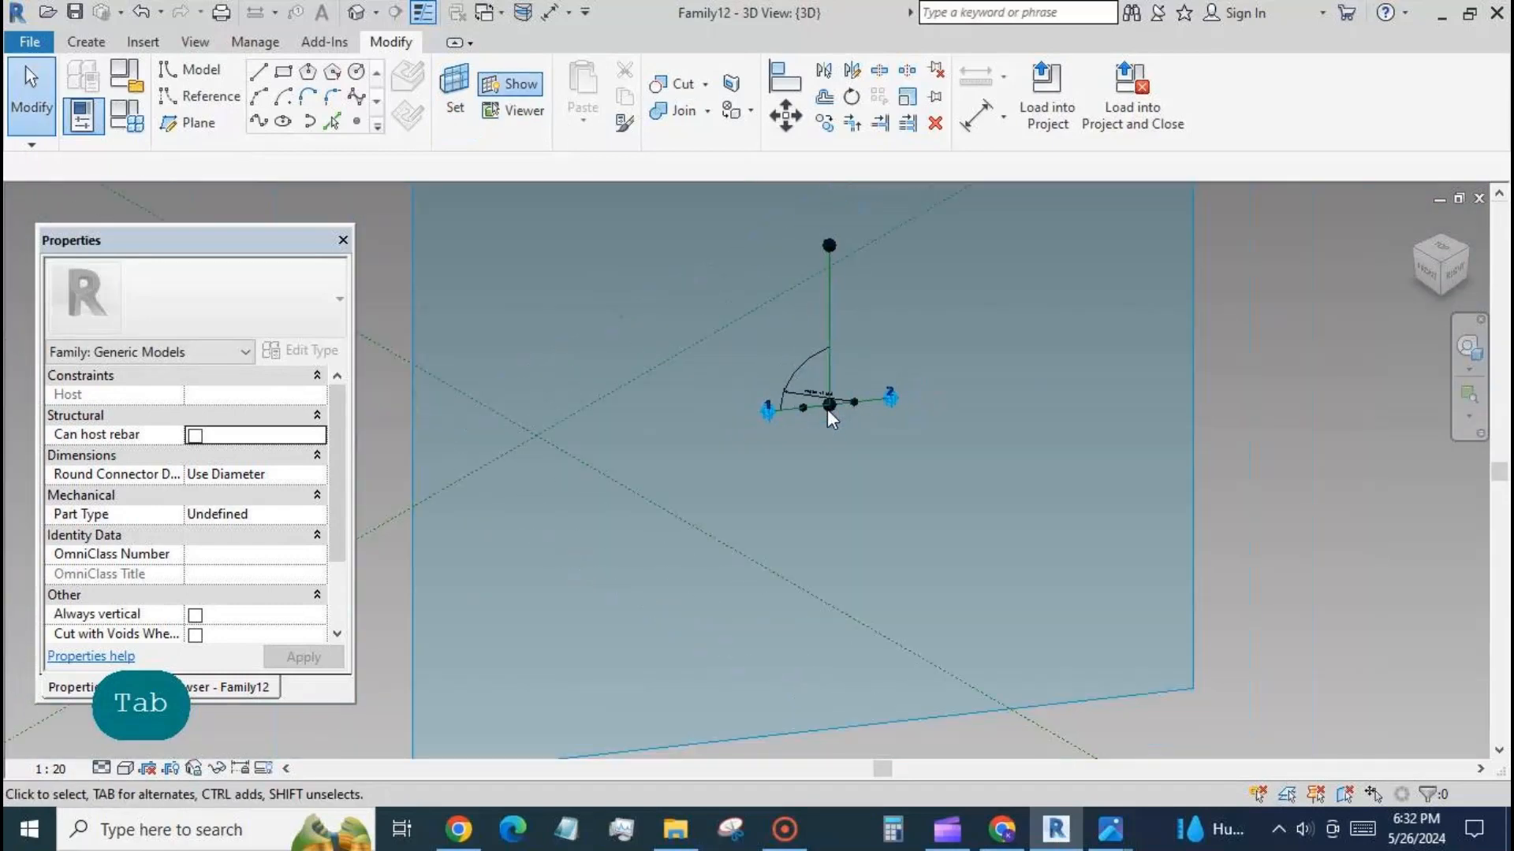
{"action": "left_click", "coordinate": [509, 83]}
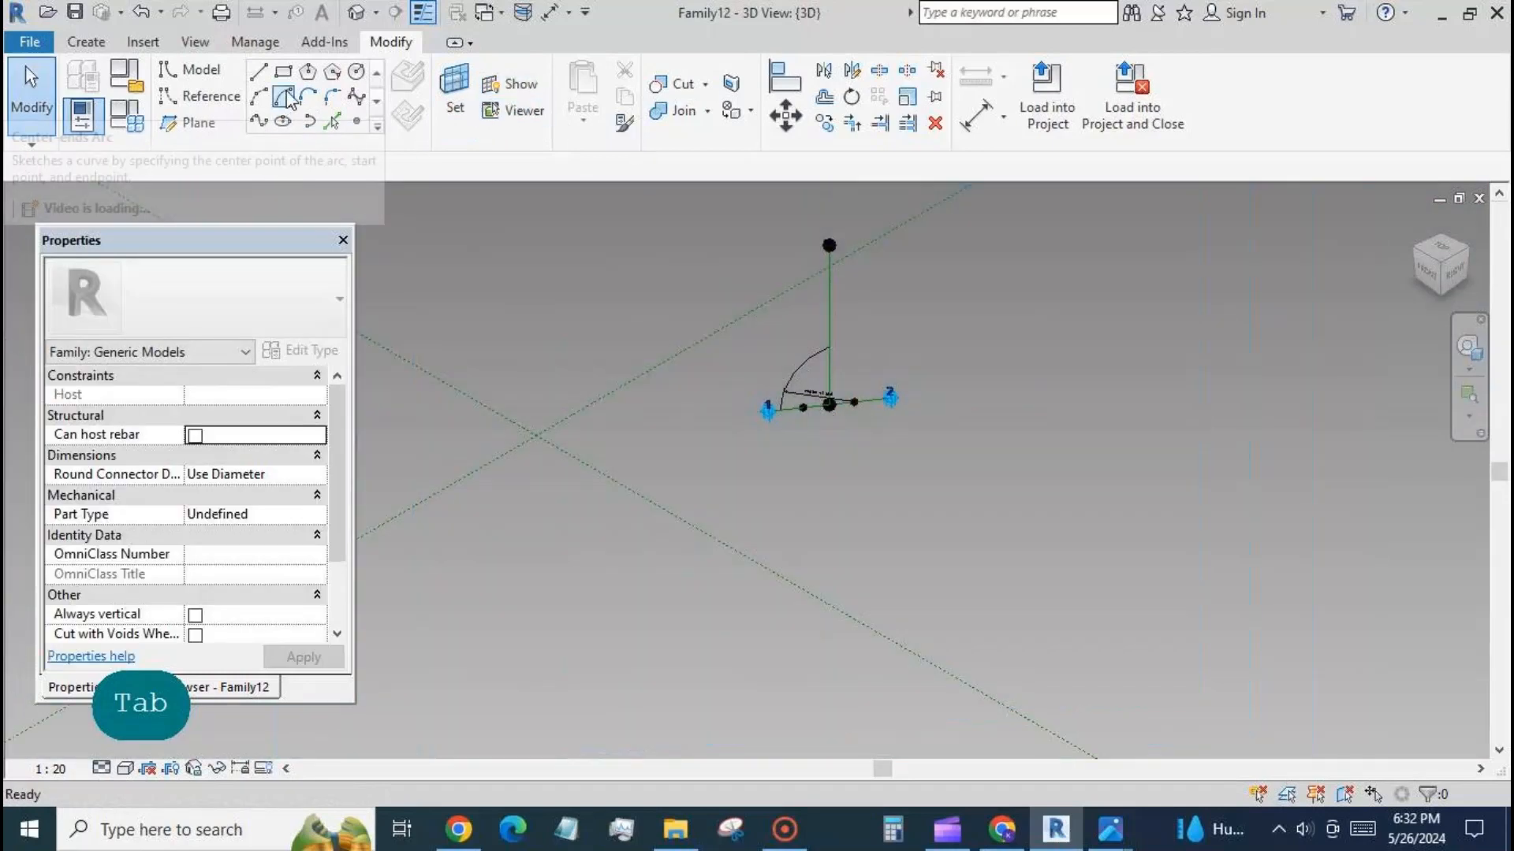
Draw a center-ends arc of radius about 1240 around that point, from the base line near adaptive point 2 to the vertical reference line.
{"action": "left_click", "coordinate": [286, 97]}
{"action": "scroll", "coordinate": [839, 429], "scroll_direction": "up", "scroll_amount": 3}
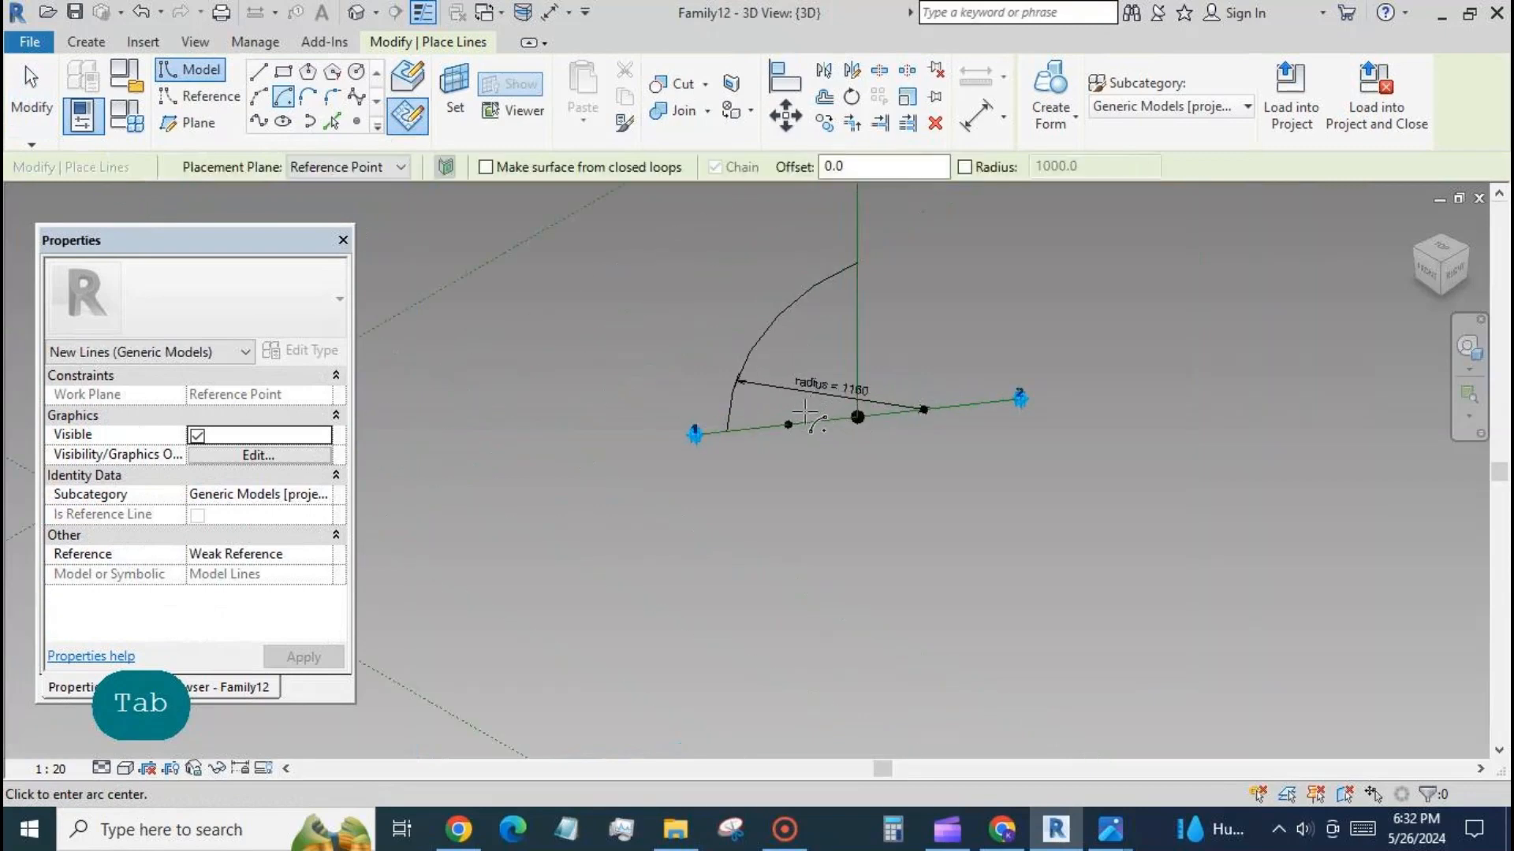
{"action": "left_click", "coordinate": [791, 427]}
{"action": "key", "text": "Escape"}
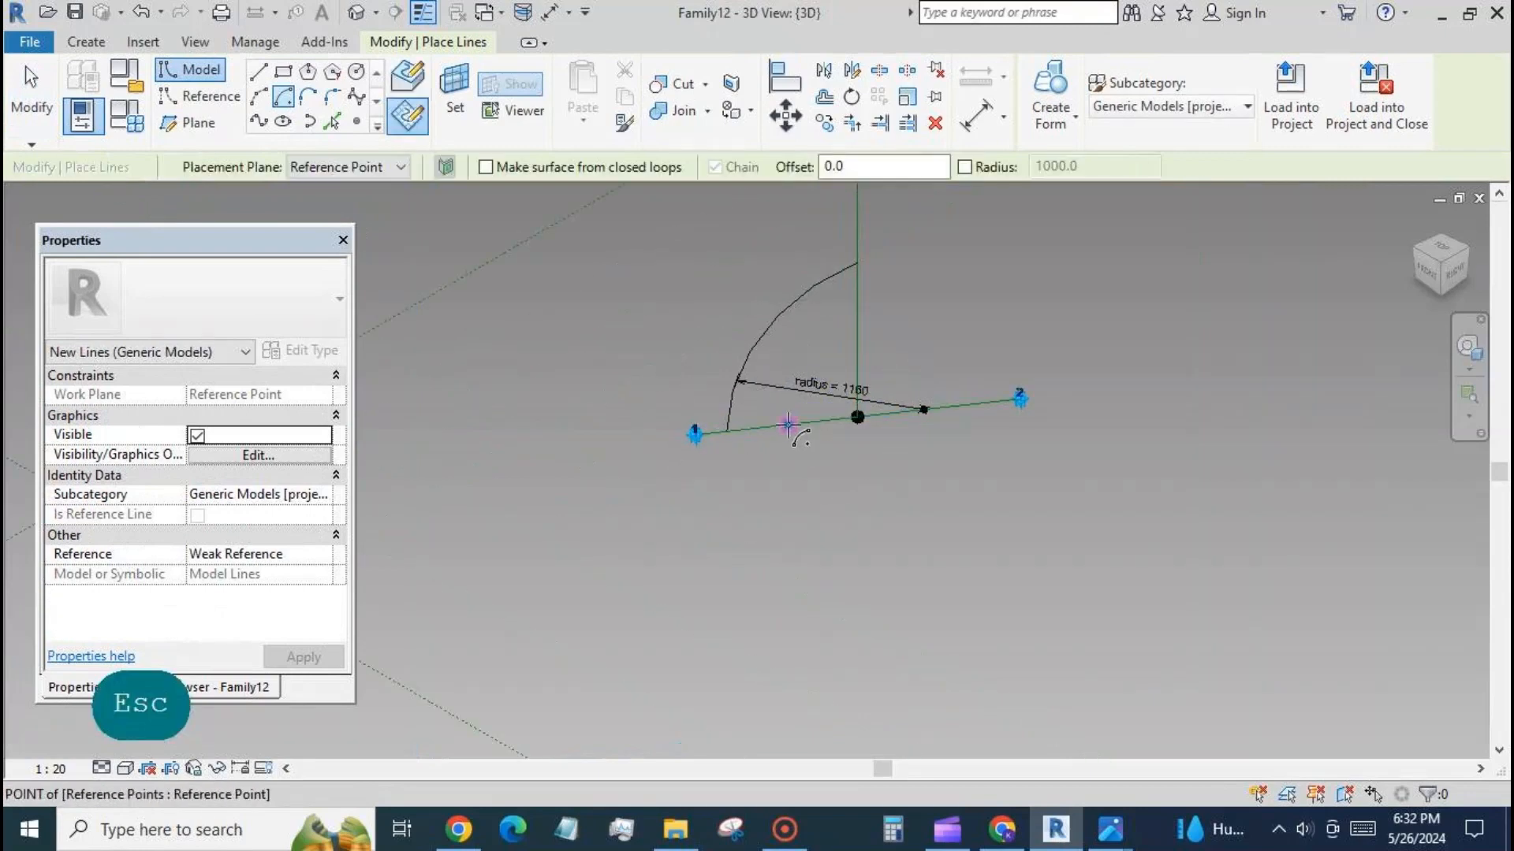
{"action": "left_click", "coordinate": [790, 427]}
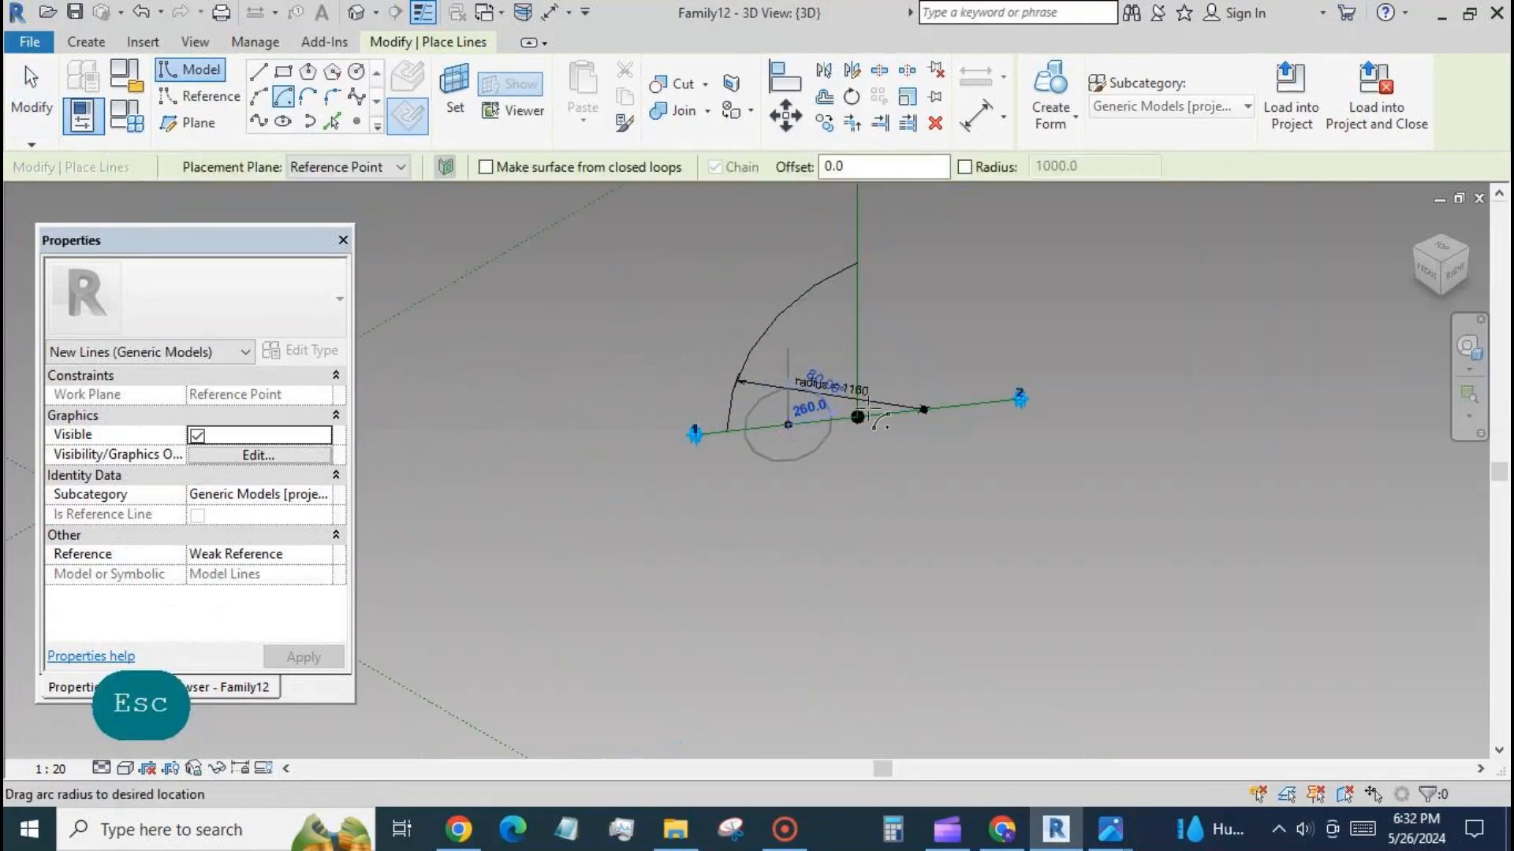
{"action": "left_click", "coordinate": [1017, 399]}
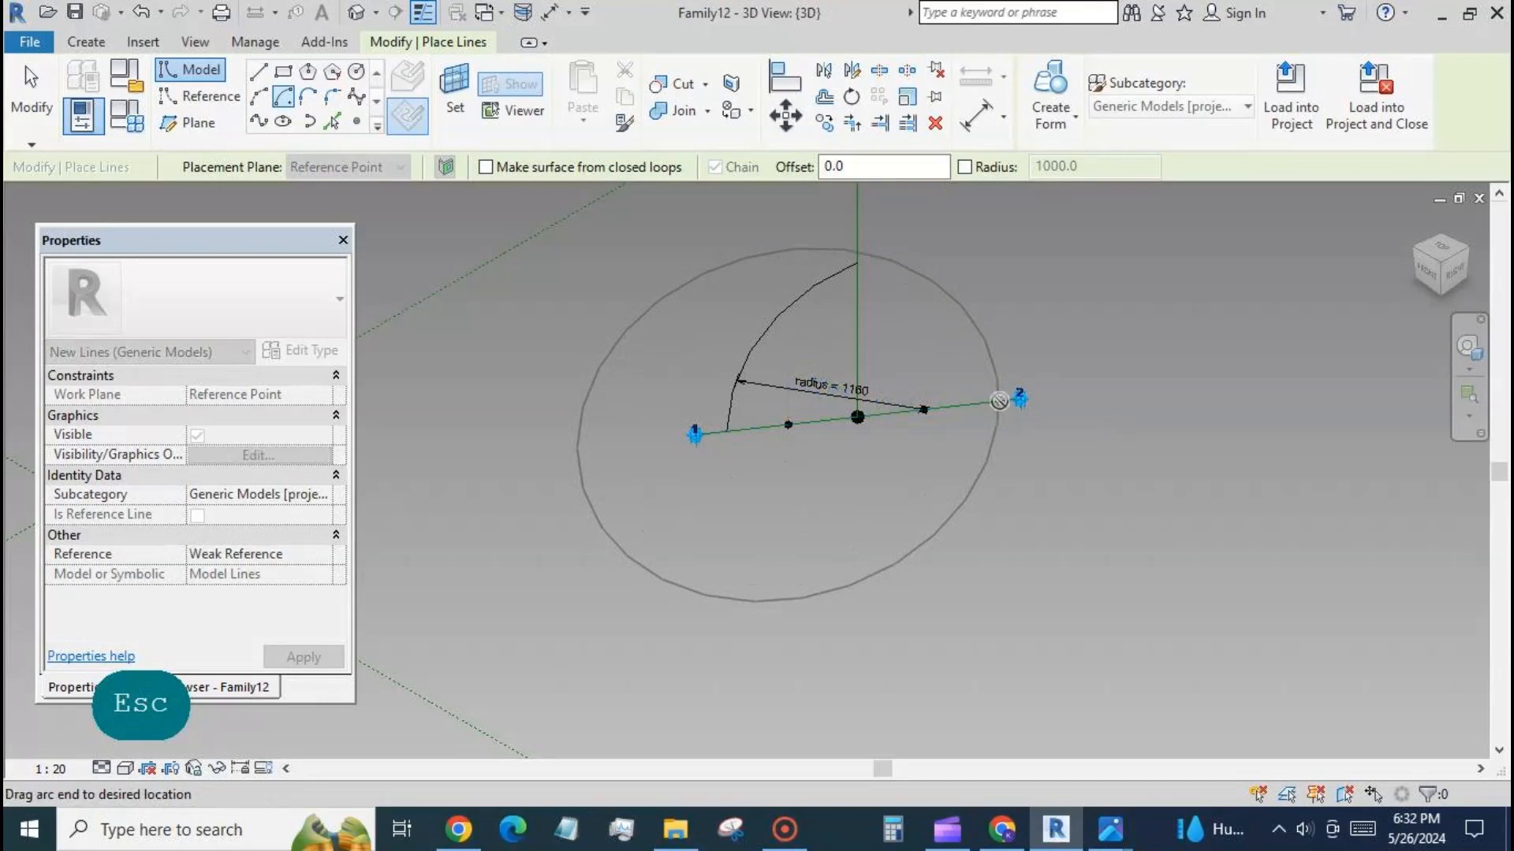
{"action": "left_click", "coordinate": [859, 251]}
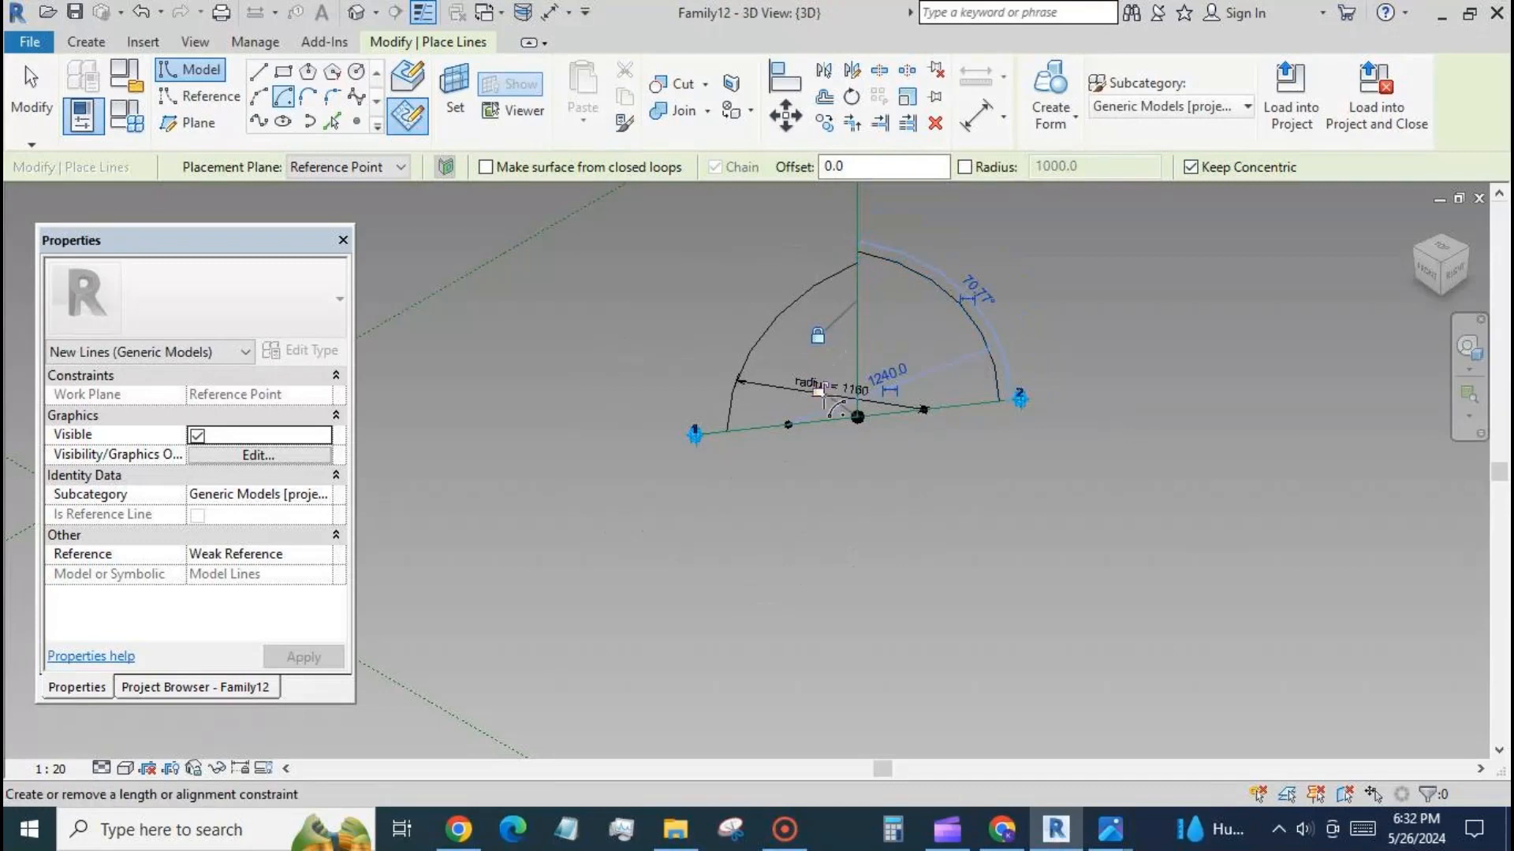
{"action": "left_click", "coordinate": [32, 88]}
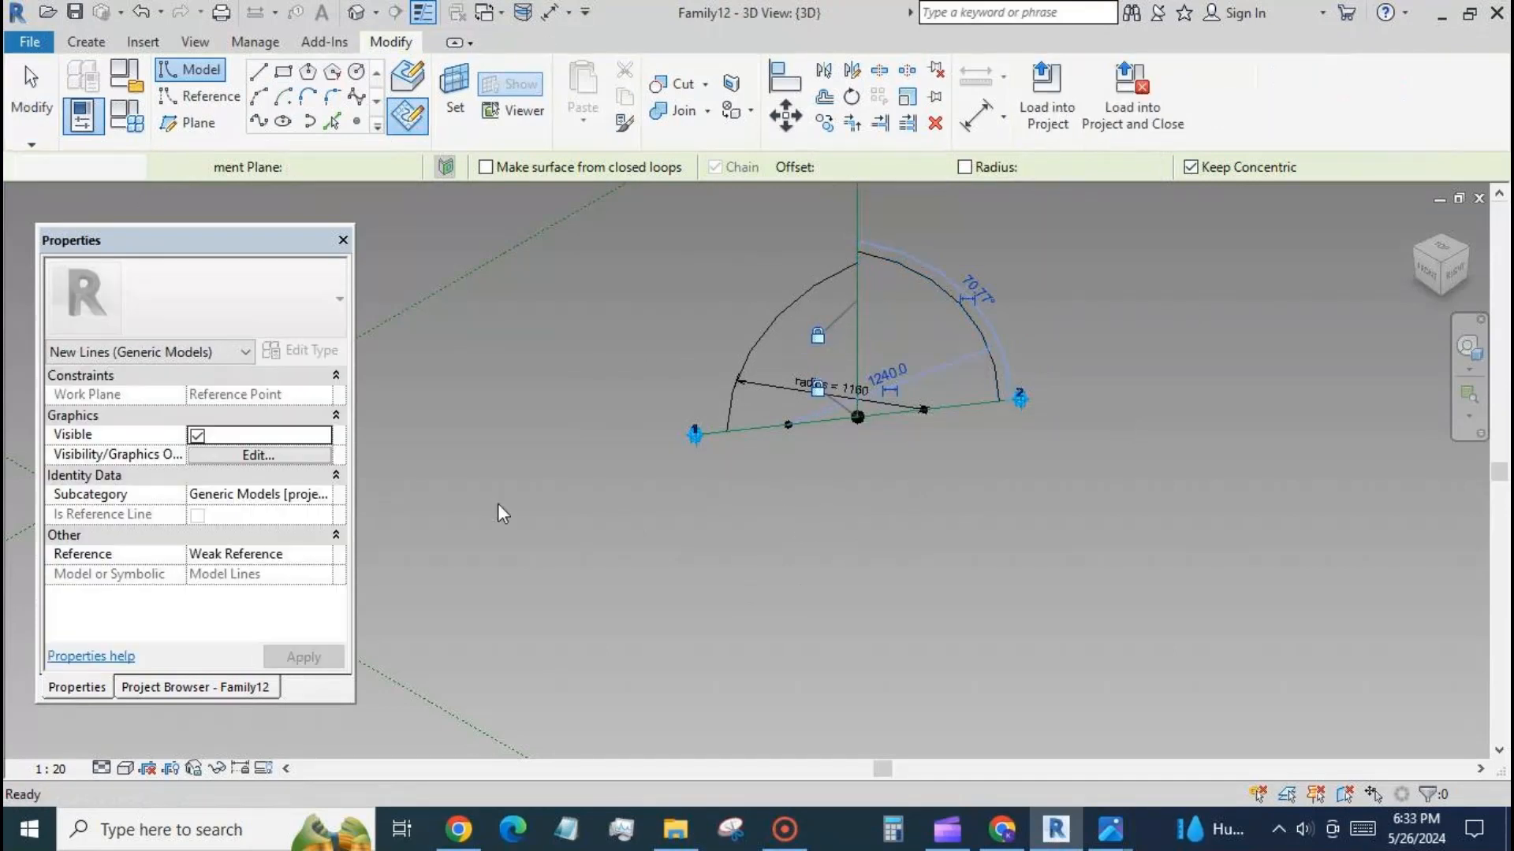
Make the temporary radius dimension of the arc ending near adaptive point 2 permanent and label it with the radius parameter.
{"action": "left_click", "coordinate": [972, 329]}
{"action": "left_click", "coordinate": [891, 390]}
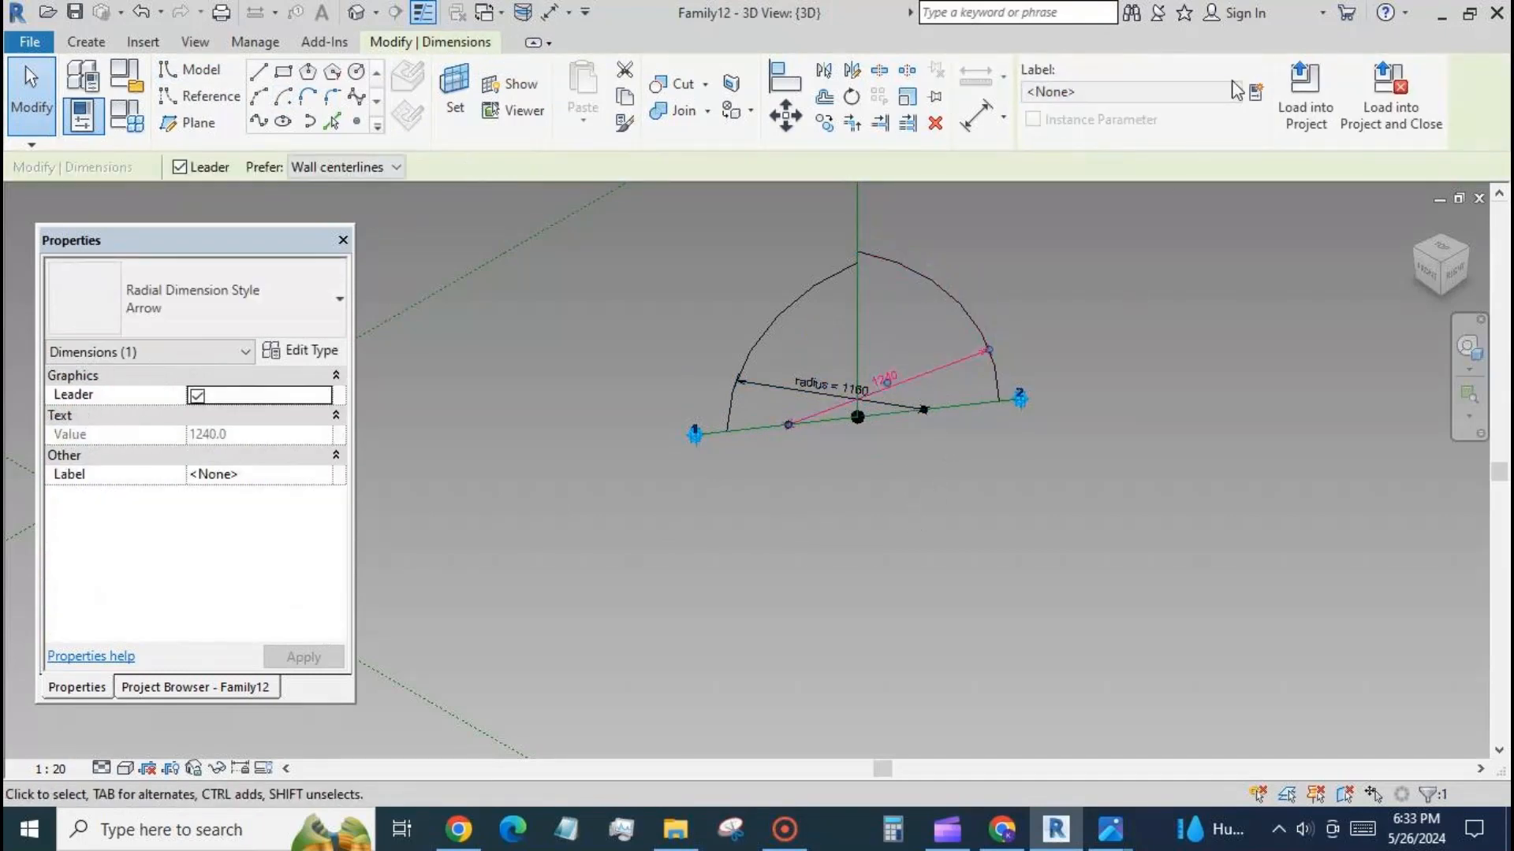
{"action": "left_click", "coordinate": [1235, 92]}
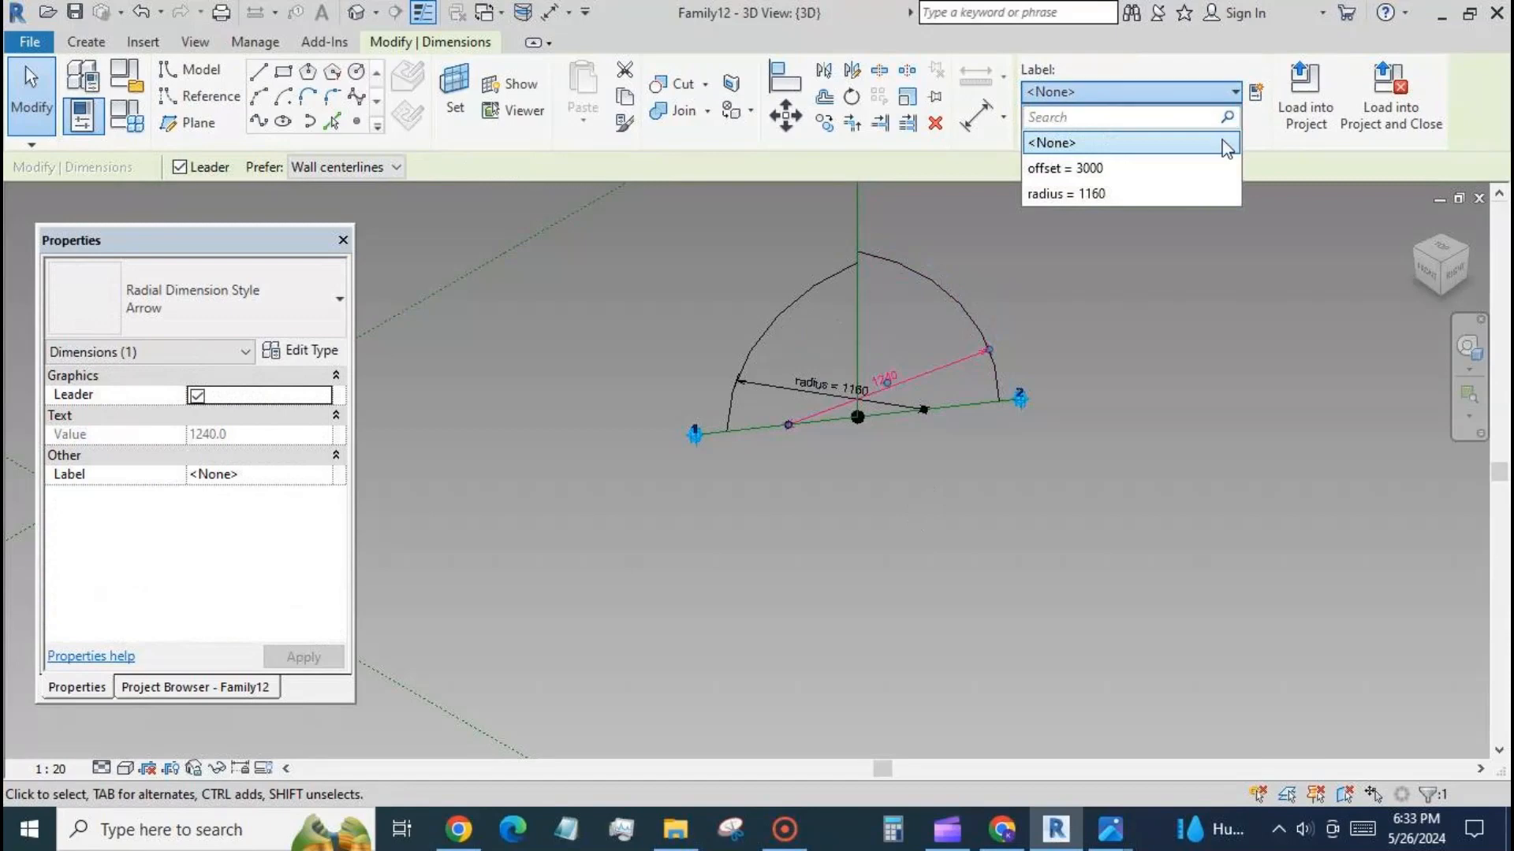
{"action": "left_click", "coordinate": [1315, 431]}
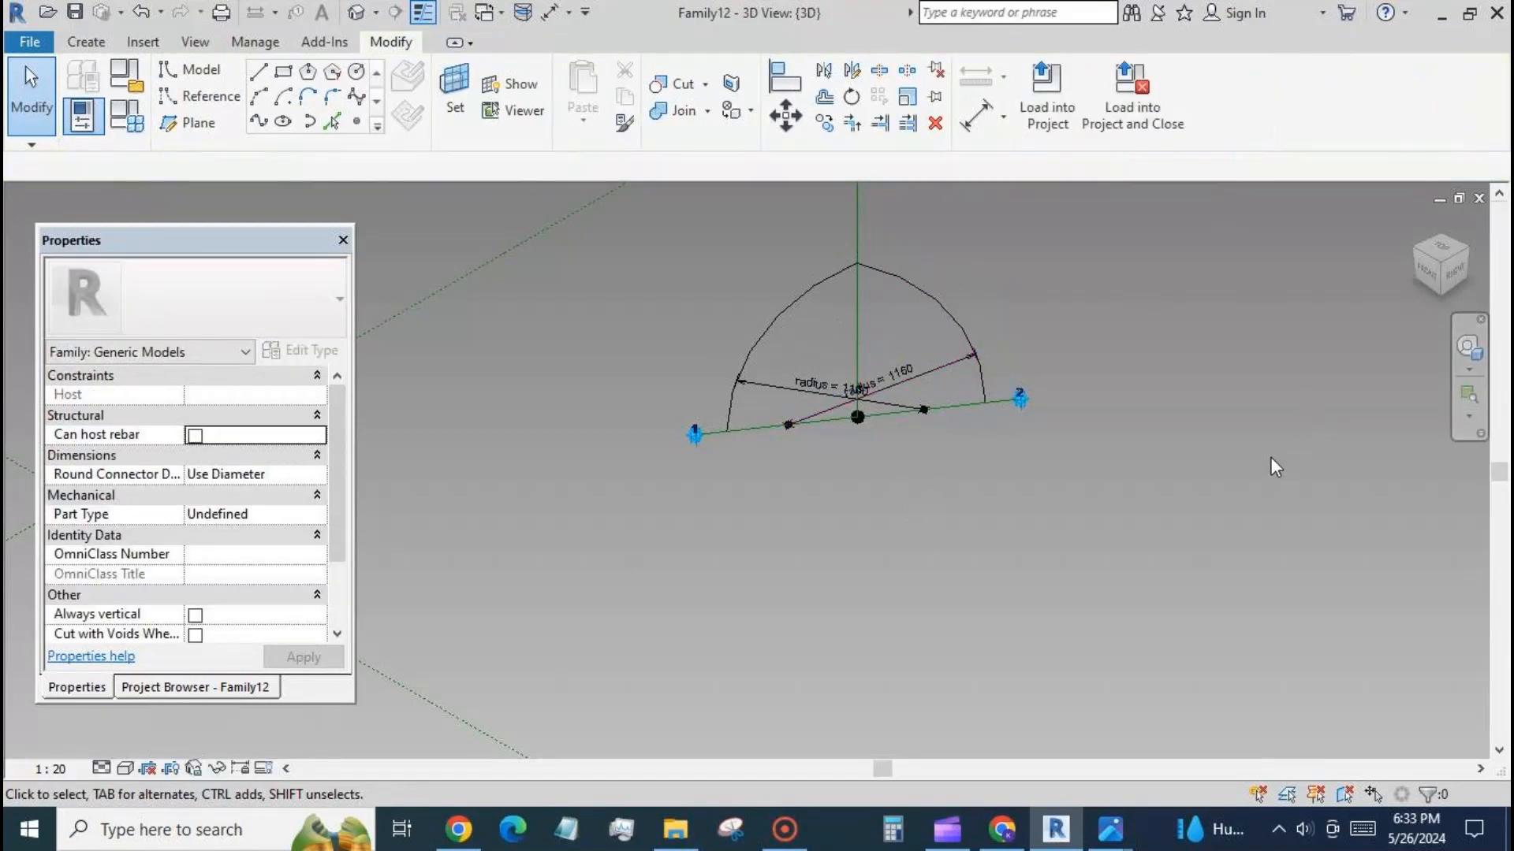
Set the n parameter to 0 in the family types and apply it to the model.
{"action": "left_click", "coordinate": [127, 116]}
{"action": "left_click", "coordinate": [326, 290]}
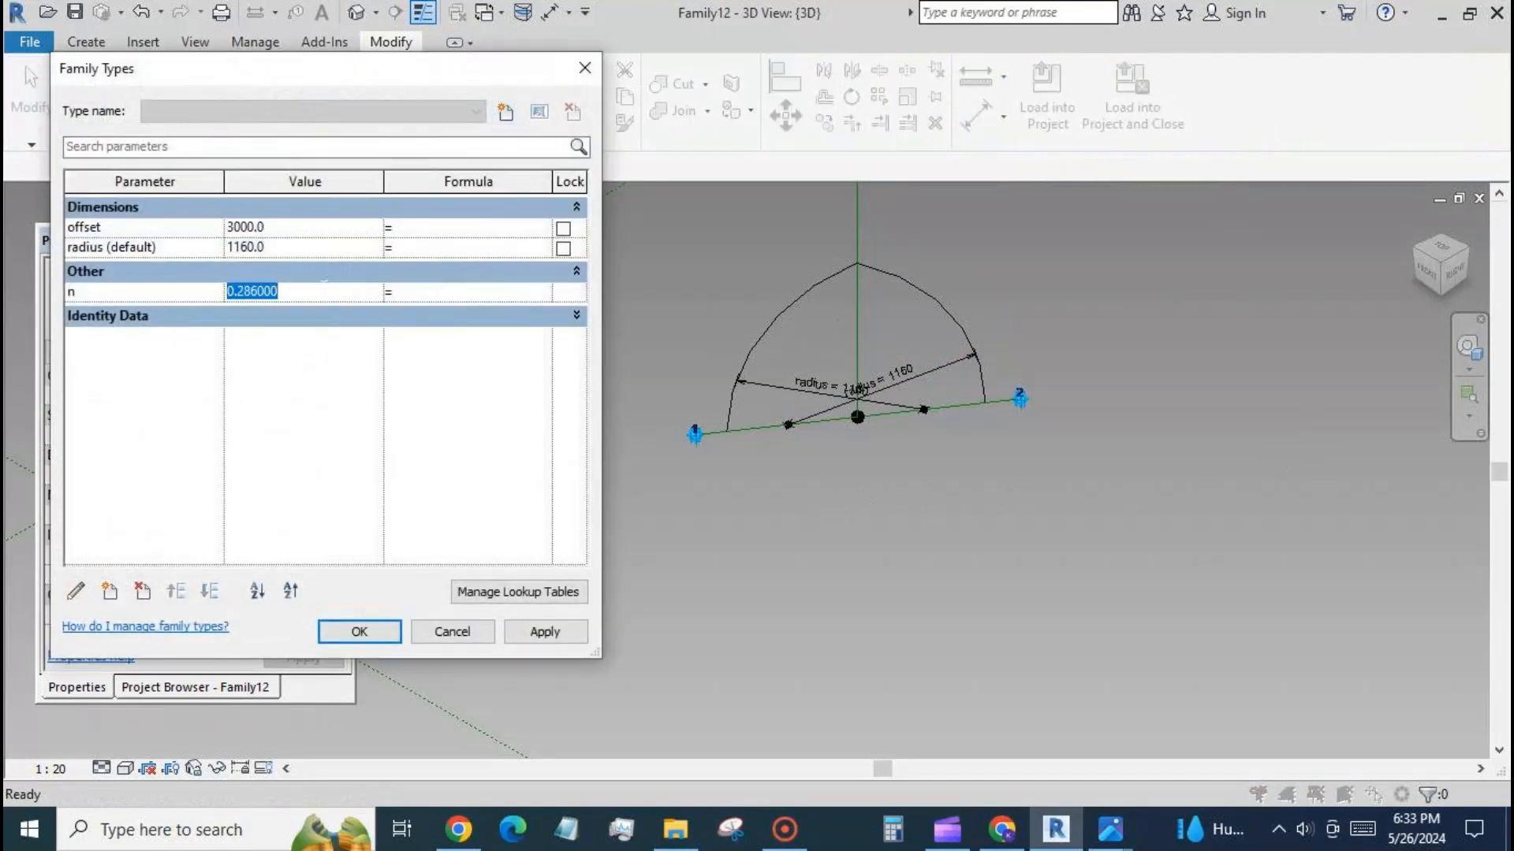
{"action": "type", "text": "0"}
{"action": "left_click", "coordinate": [514, 633]}
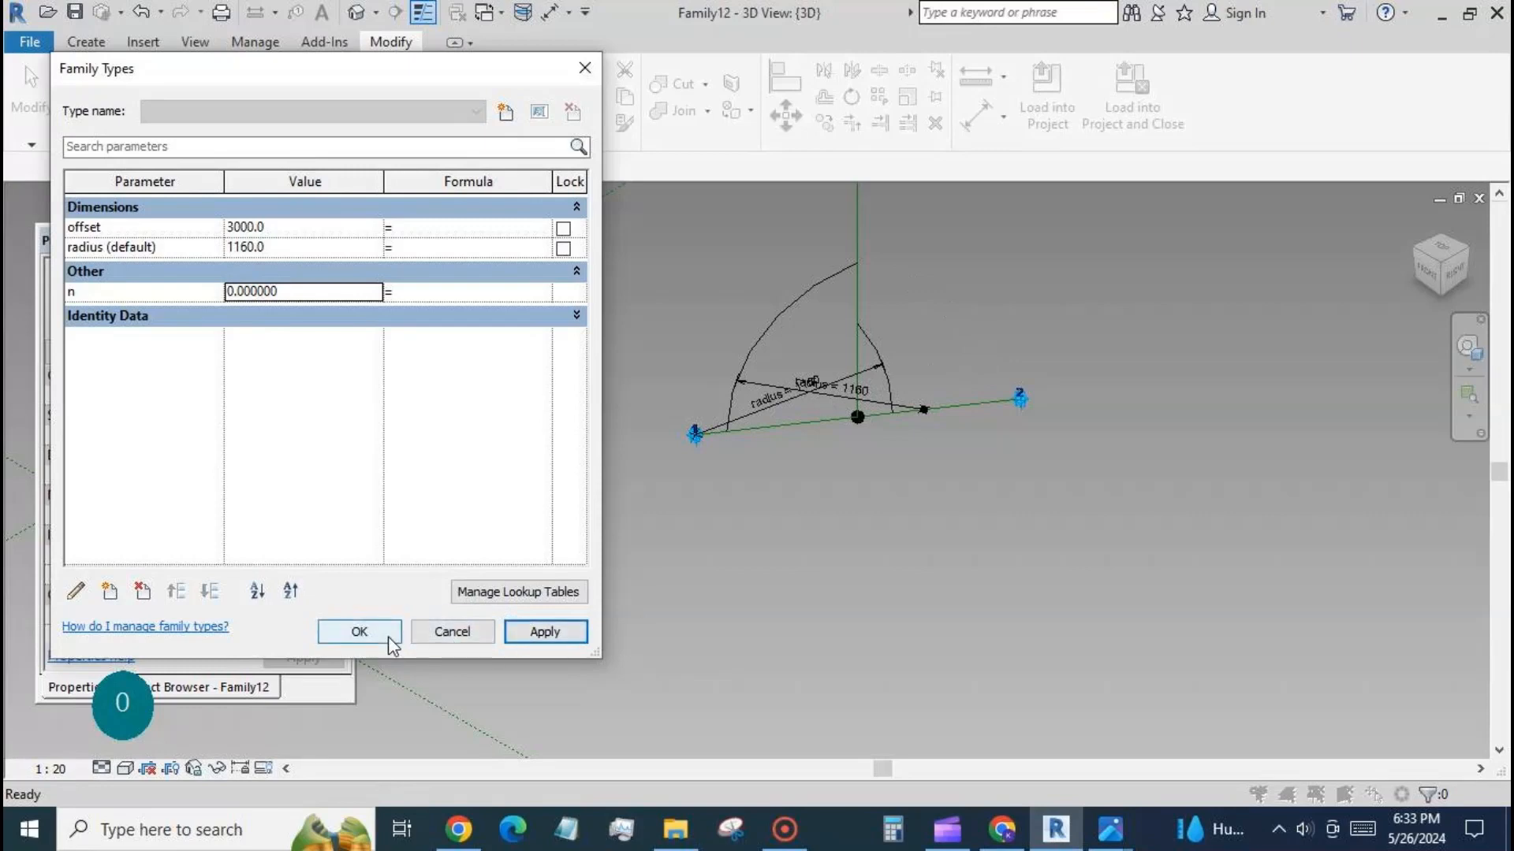
{"action": "left_click", "coordinate": [360, 632]}
Associate the Normalized Curve Parameter of the reference point nearer adaptive point 2 with the n family parameter.
{"action": "left_click_drag", "start_coordinate": [910, 365], "coordinate": [940, 445]}
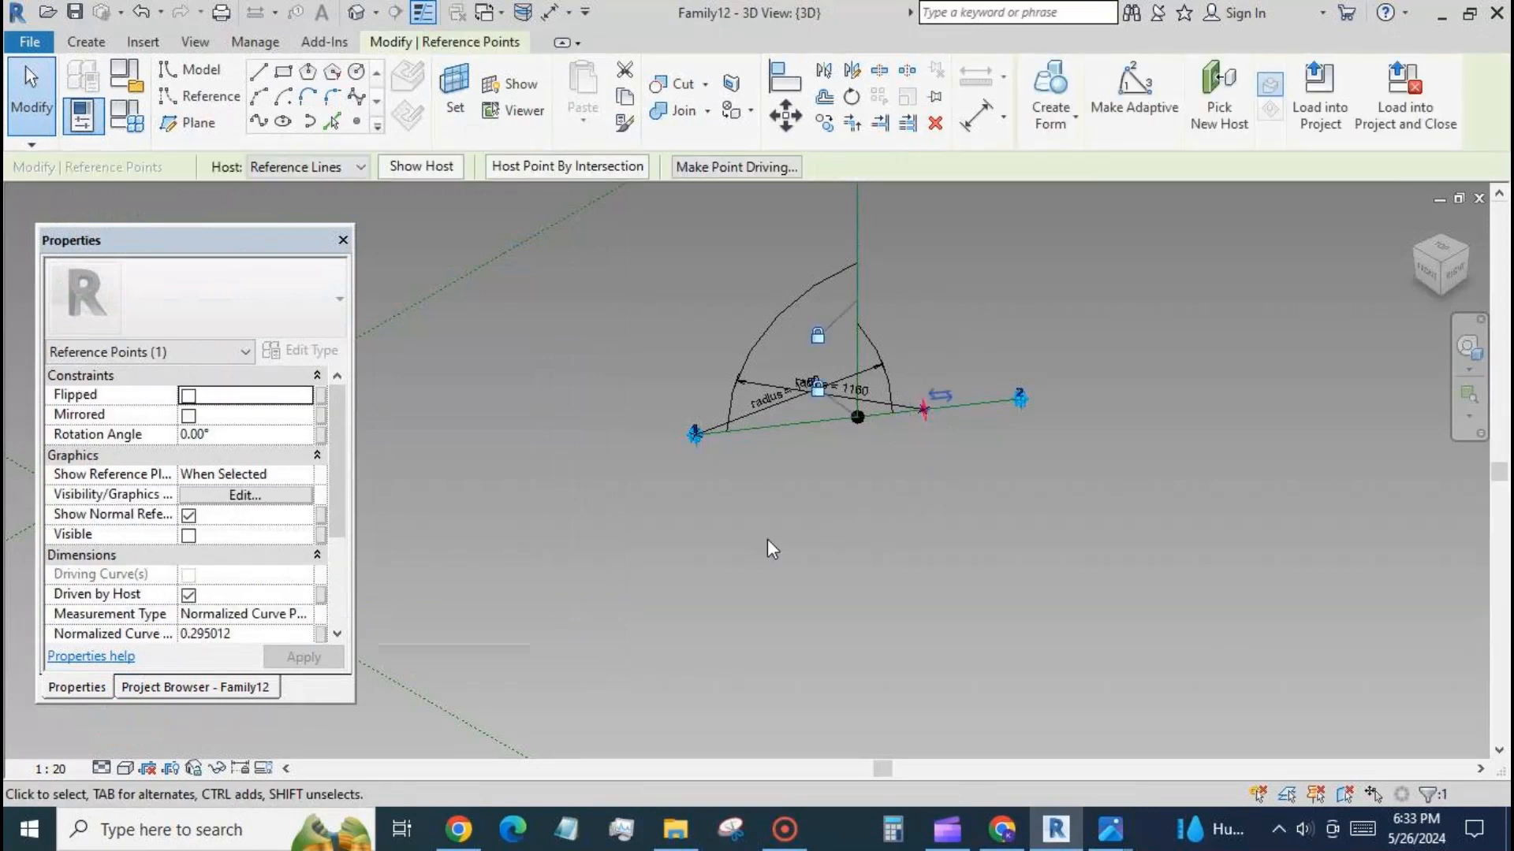
{"action": "left_click_drag", "start_coordinate": [338, 512], "coordinate": [337, 560]}
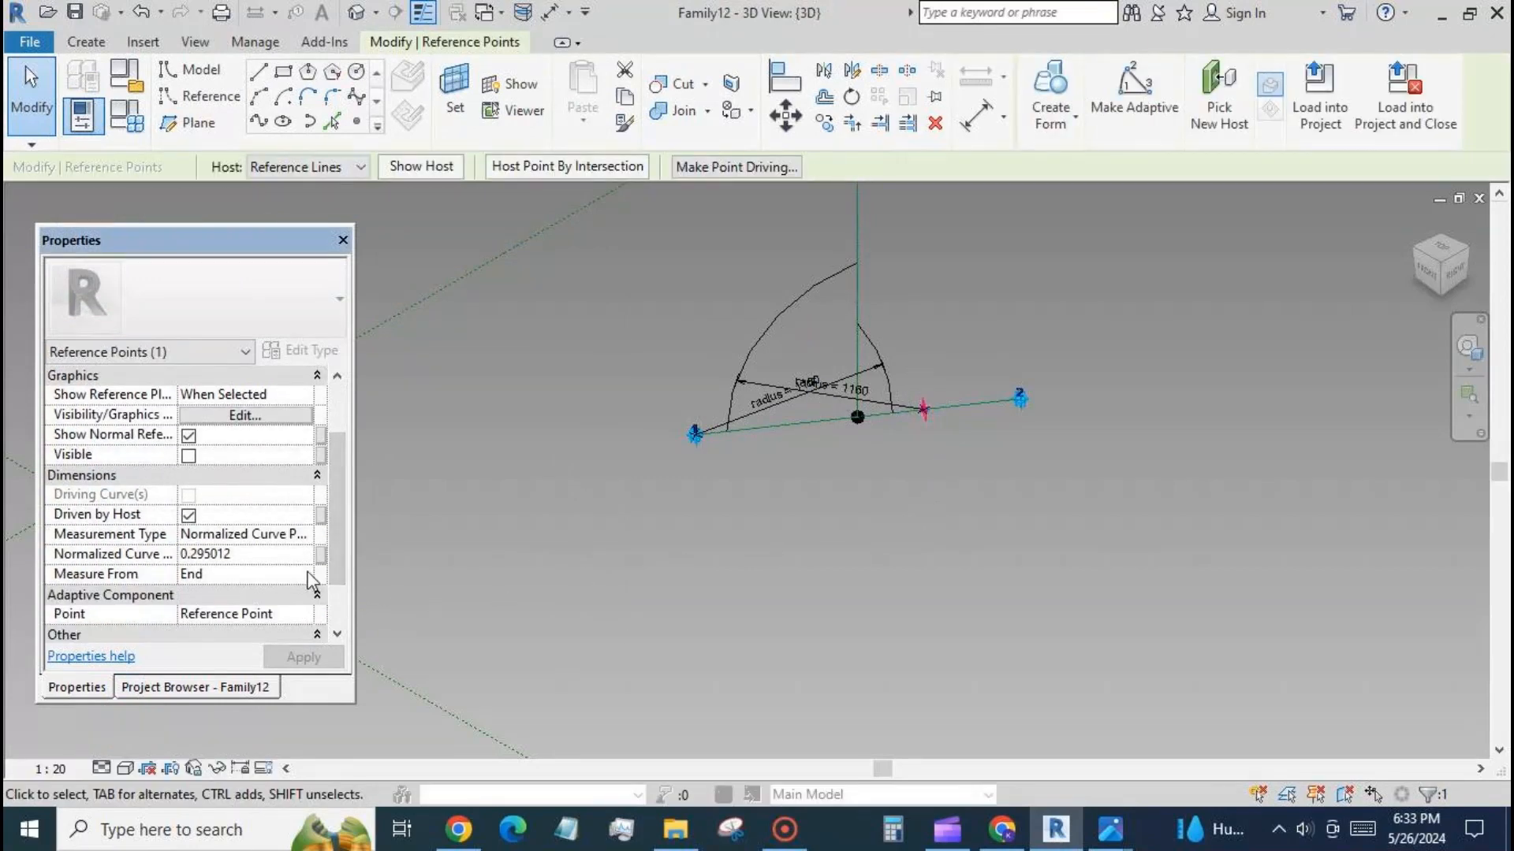
{"action": "left_click", "coordinate": [321, 554]}
{"action": "left_click", "coordinate": [176, 369]}
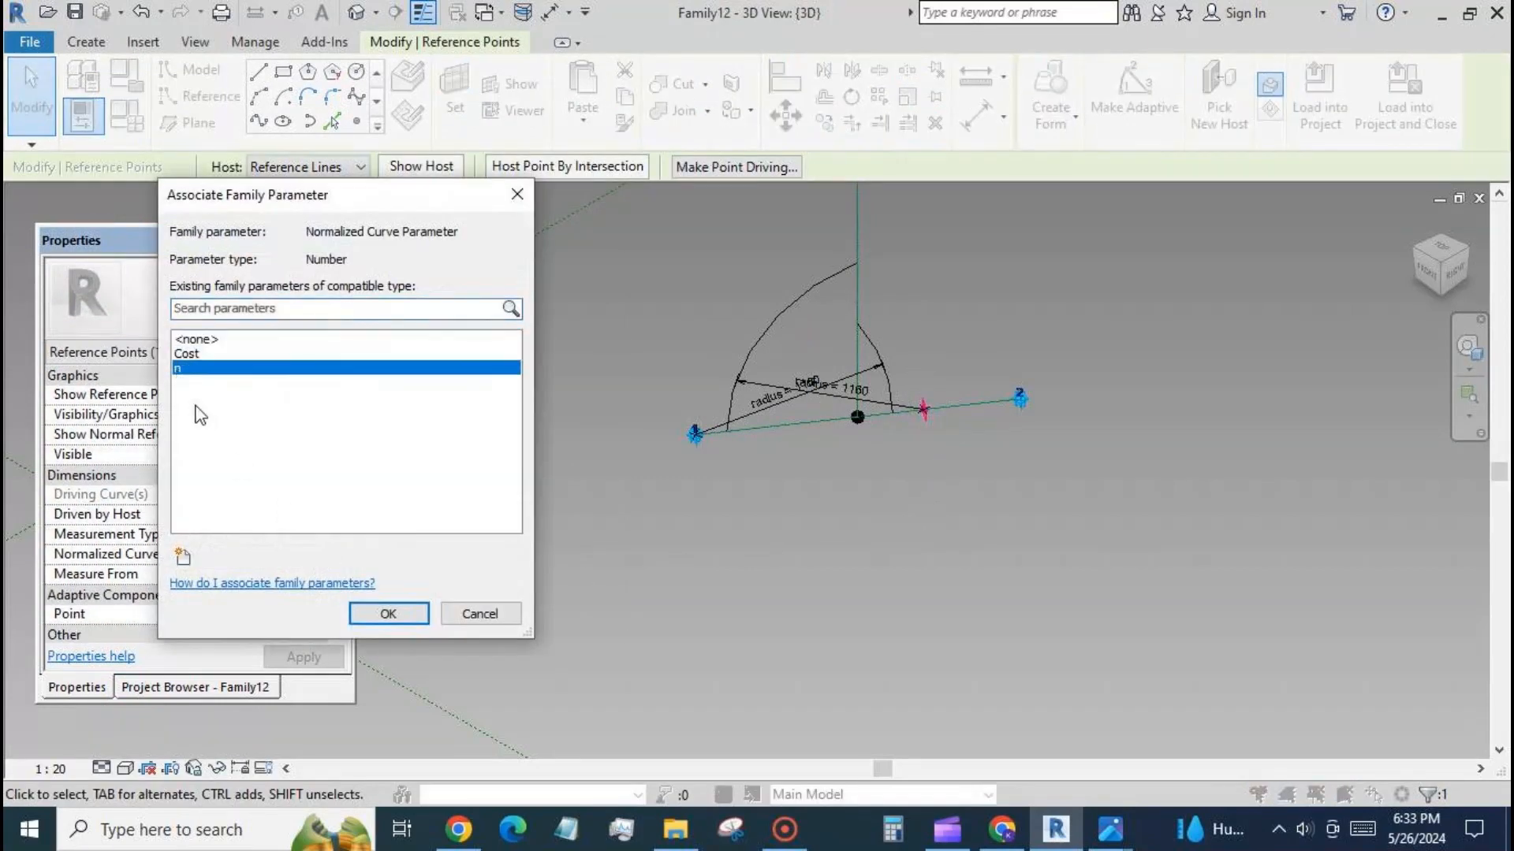
{"action": "left_click", "coordinate": [407, 615]}
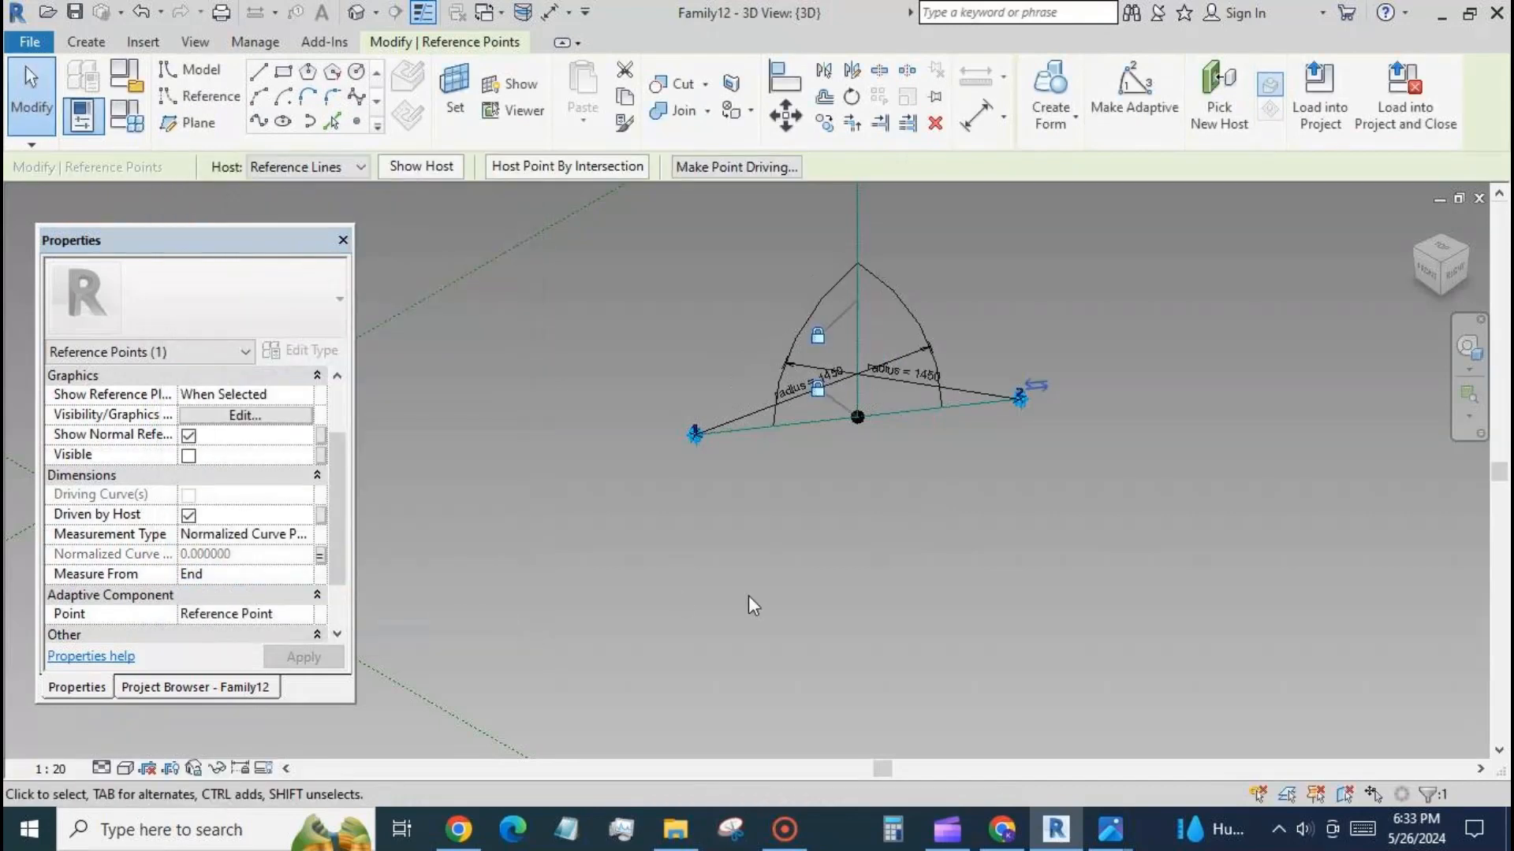
{"action": "left_click", "coordinate": [767, 582]}
Set the work plane to a plane of the base reference line between the two adaptive points.
{"action": "scroll", "coordinate": [611, 367], "scroll_direction": "down", "scroll_amount": 3}
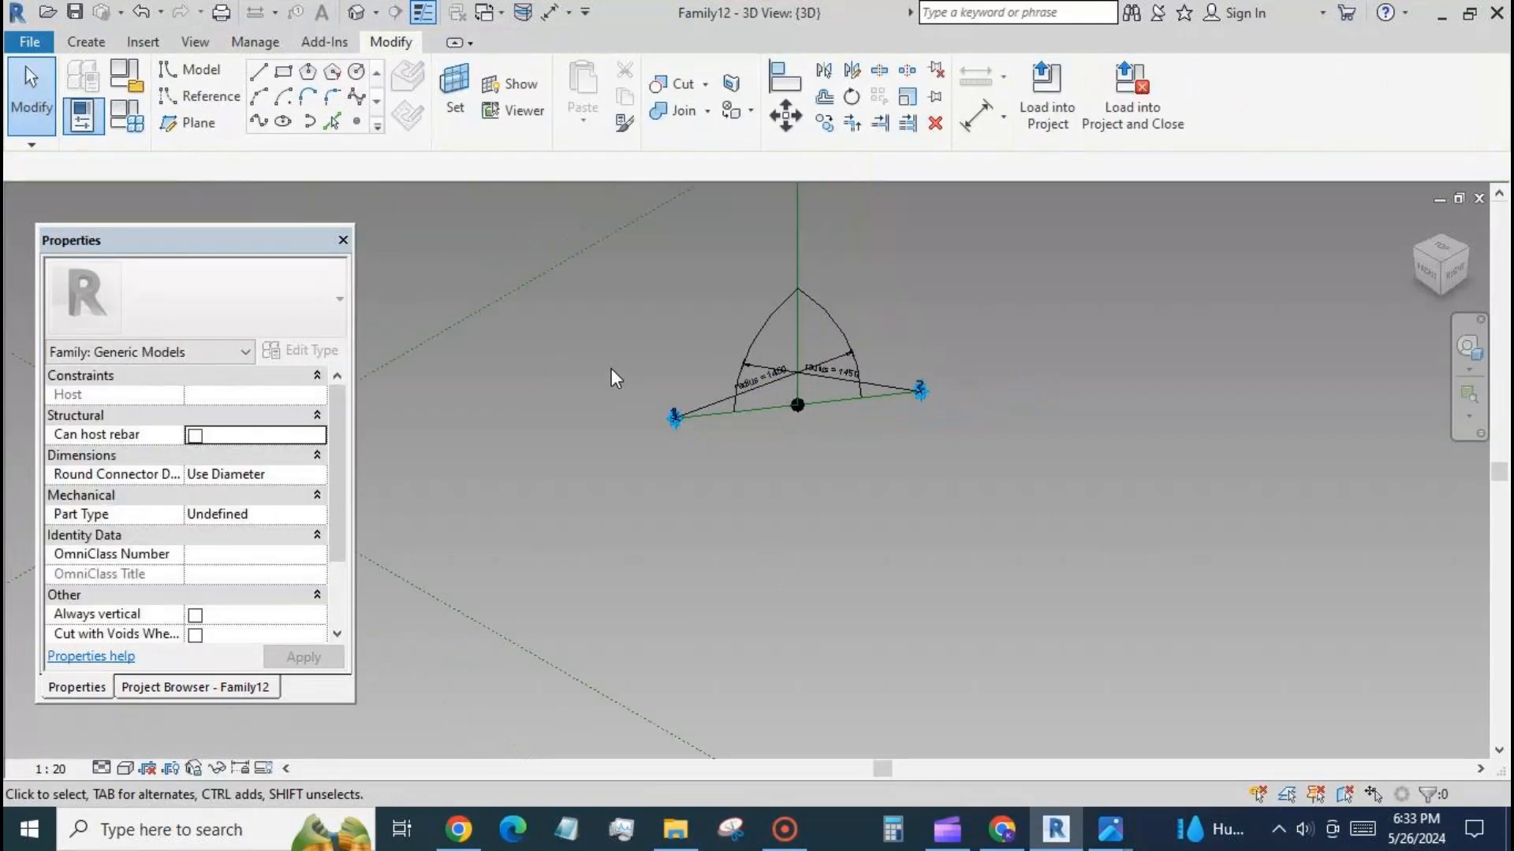
{"action": "scroll", "coordinate": [679, 353], "scroll_direction": "up", "scroll_amount": 4}
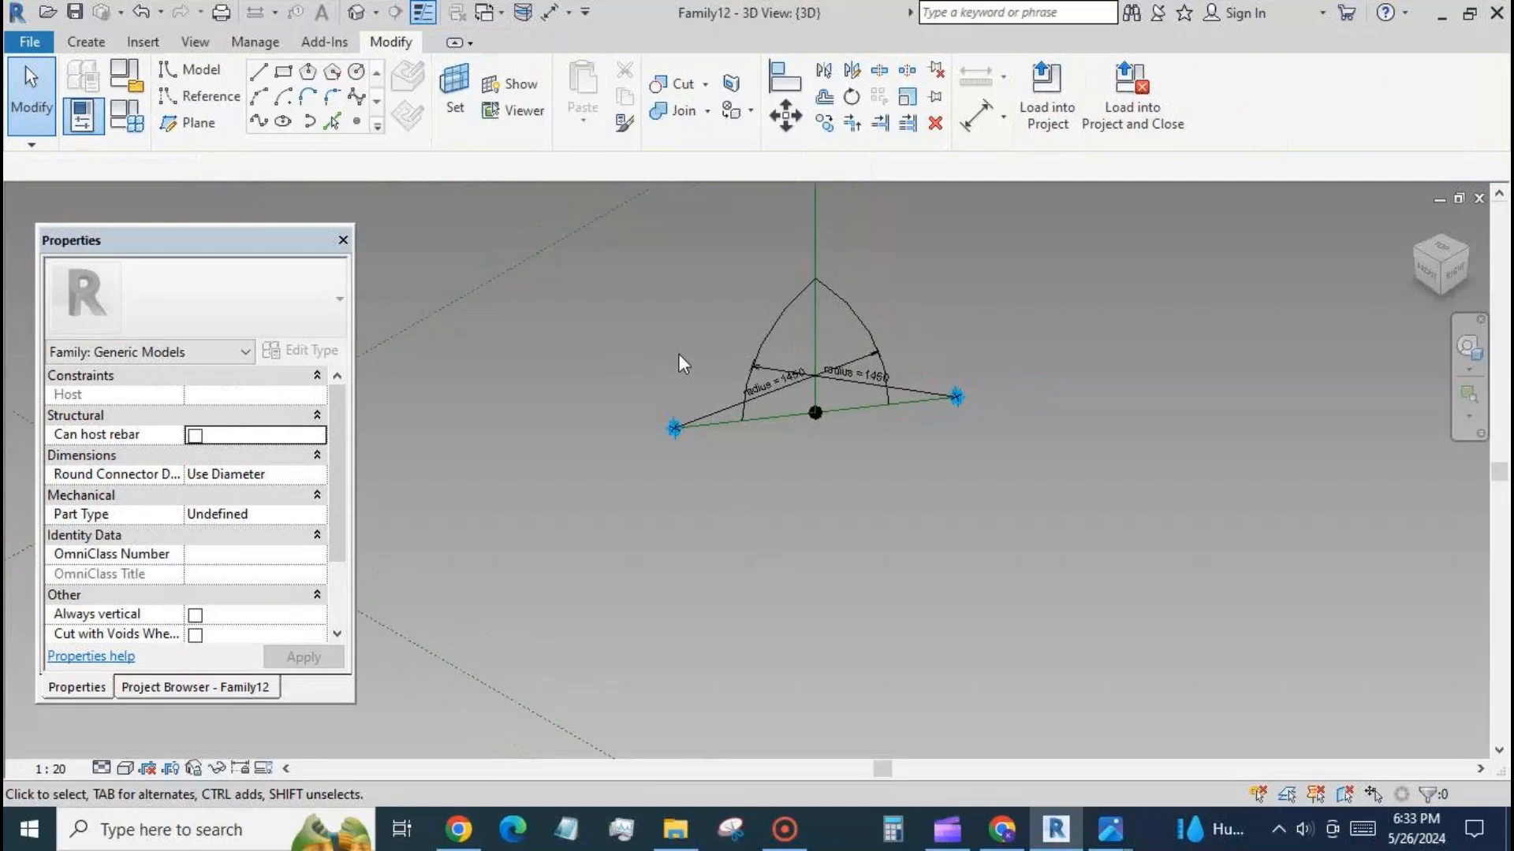
{"action": "scroll", "coordinate": [711, 538], "scroll_direction": "down", "scroll_amount": 2}
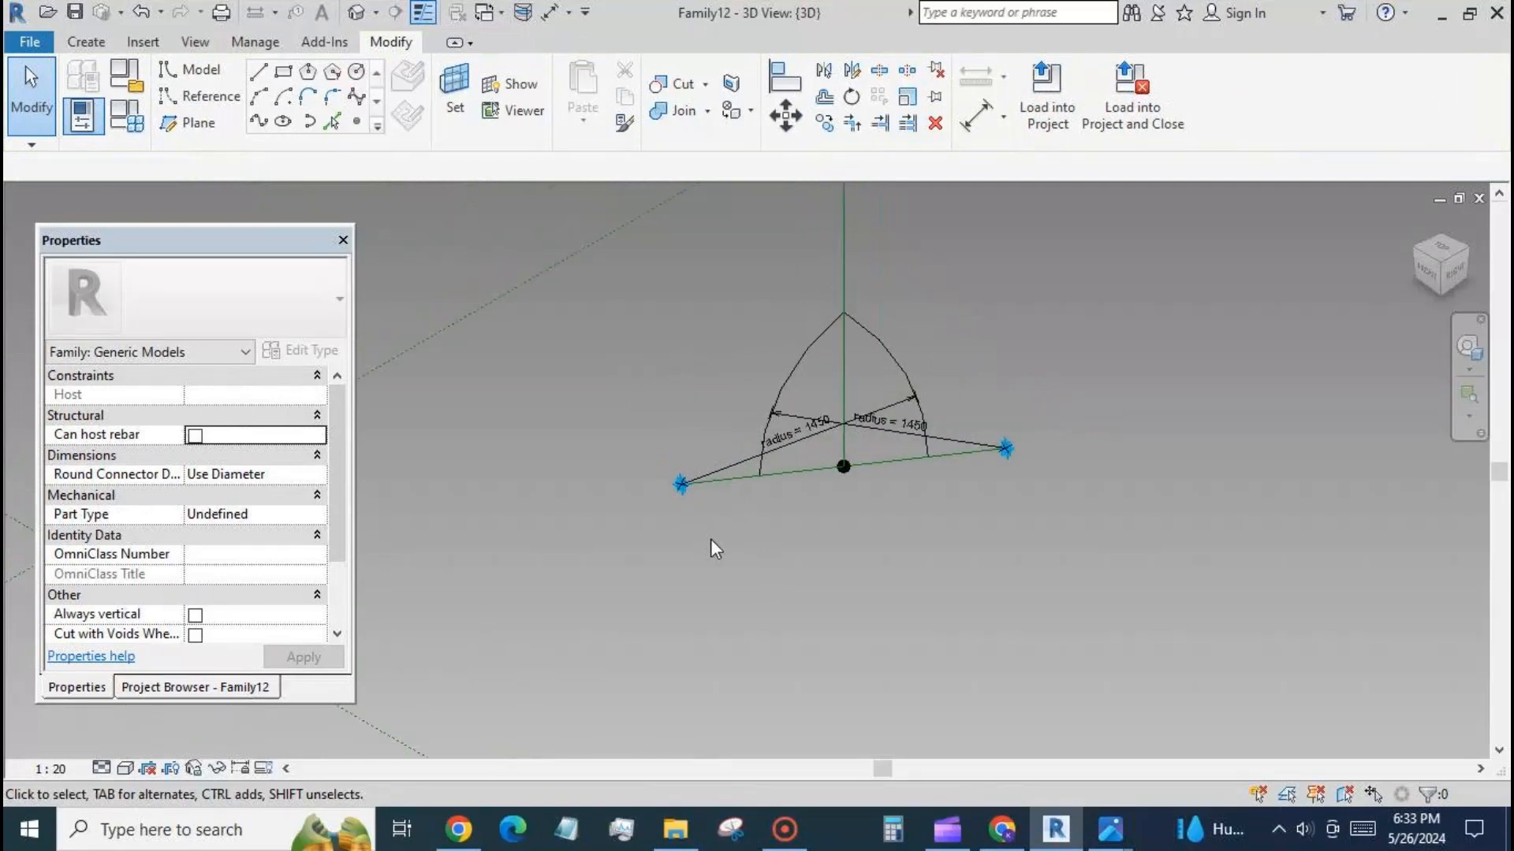
{"action": "left_click", "coordinate": [455, 89]}
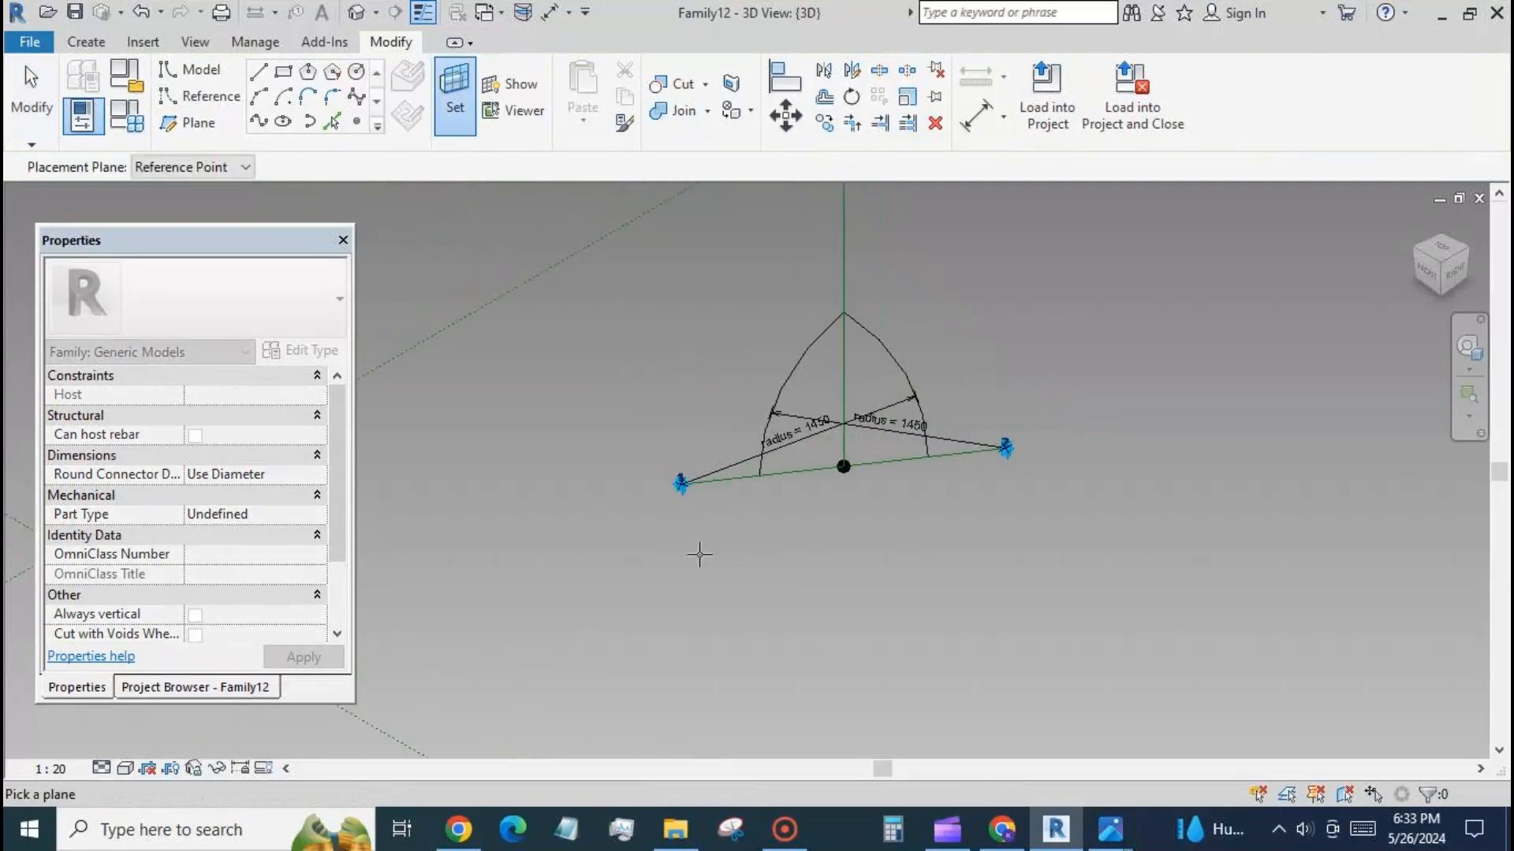
{"action": "left_click", "coordinate": [745, 480]}
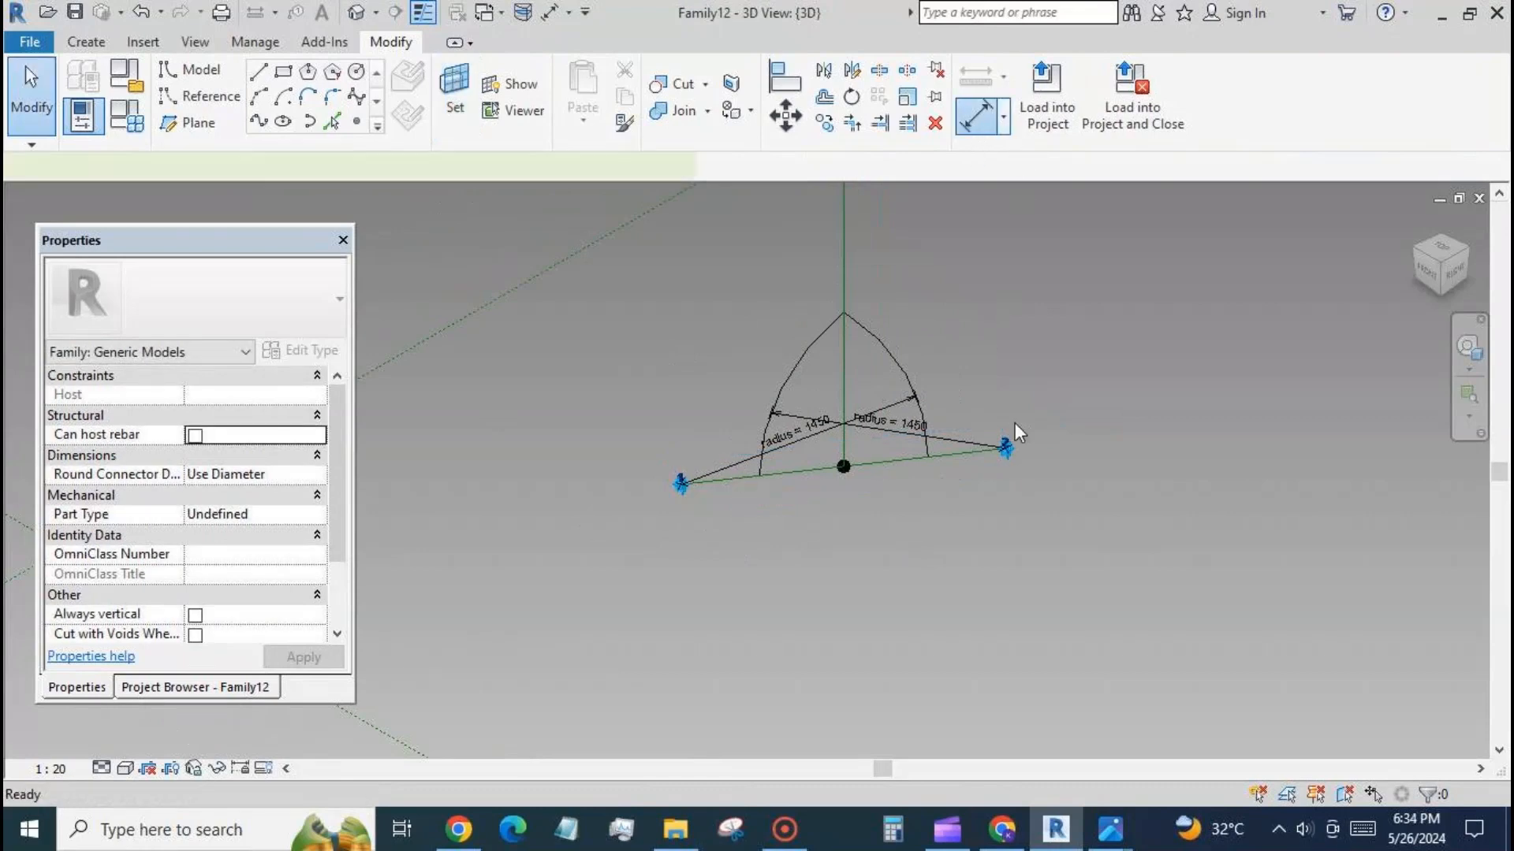
Place an aligned dimension between adaptive points 1 and 2, offset below the base line.
{"action": "left_click", "coordinate": [976, 117]}
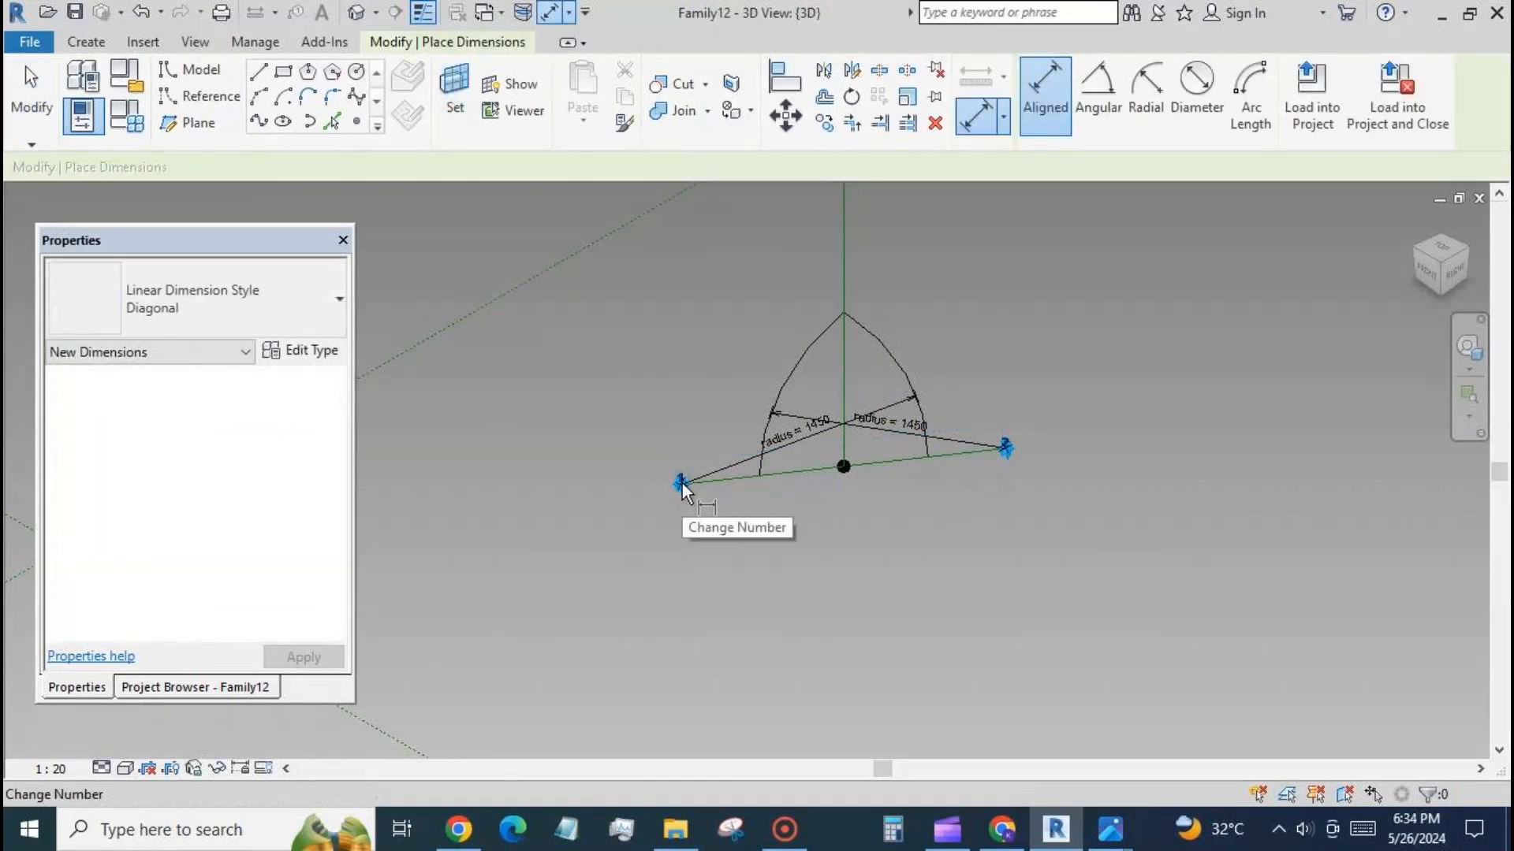
{"action": "key", "text": "Tab"}
{"action": "key", "text": "Tab"}
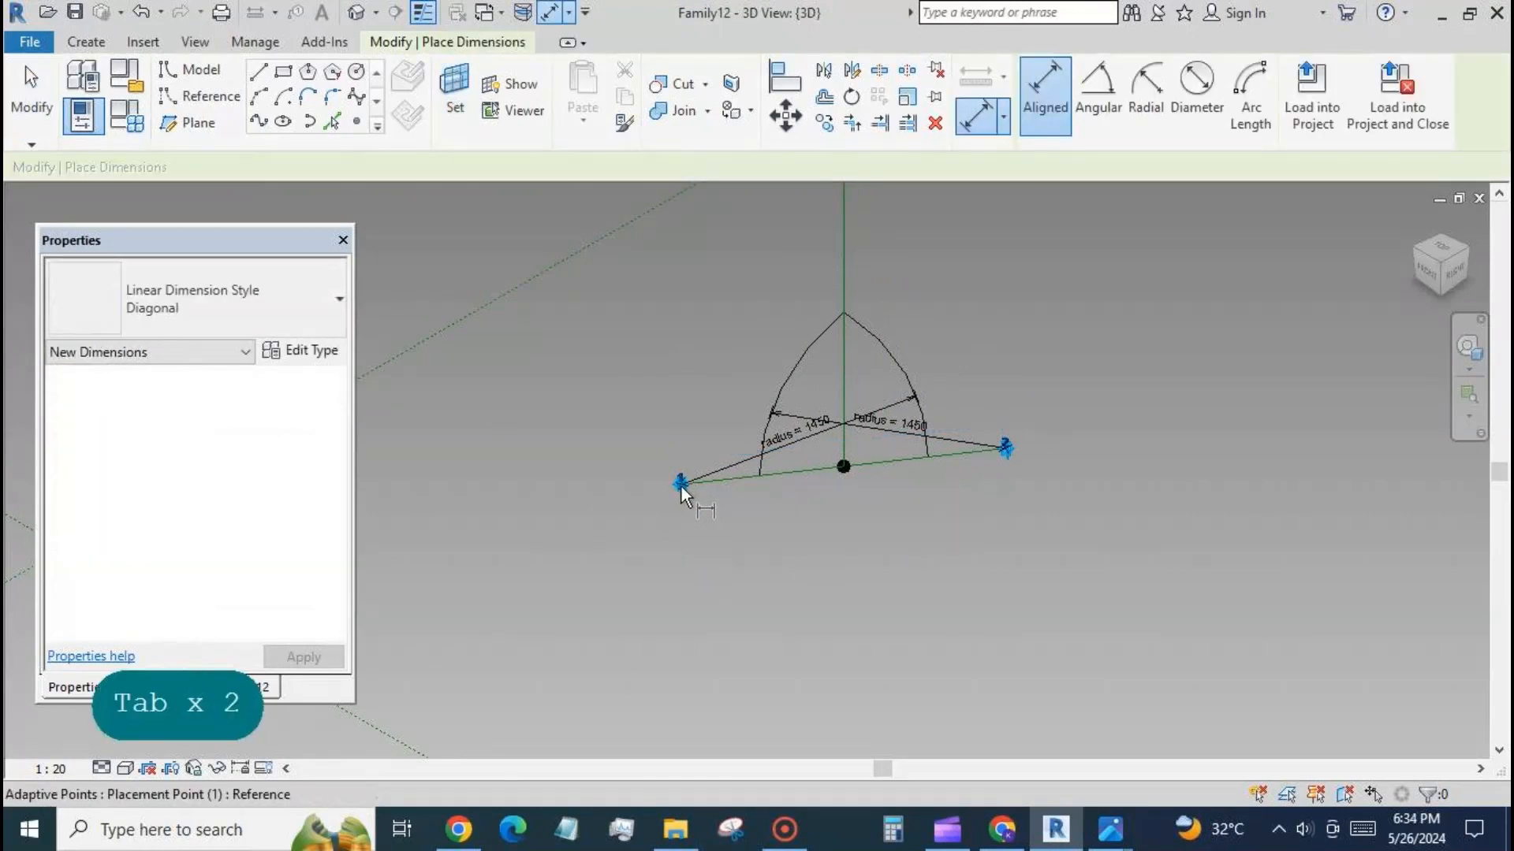
{"action": "left_click", "coordinate": [682, 484]}
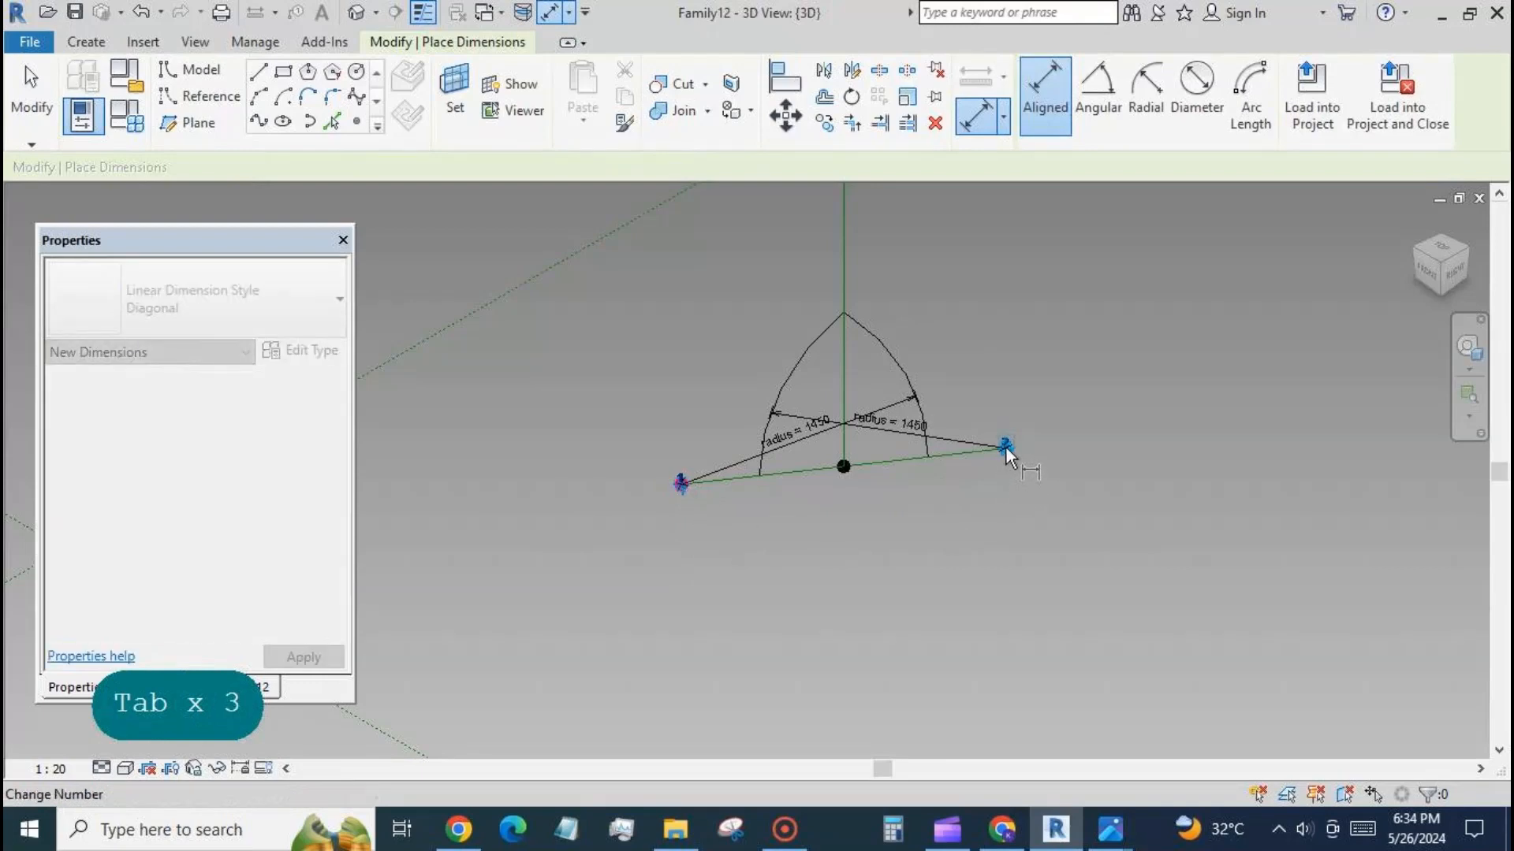
{"action": "key", "text": "Tab"}
{"action": "key", "text": "Tab"}
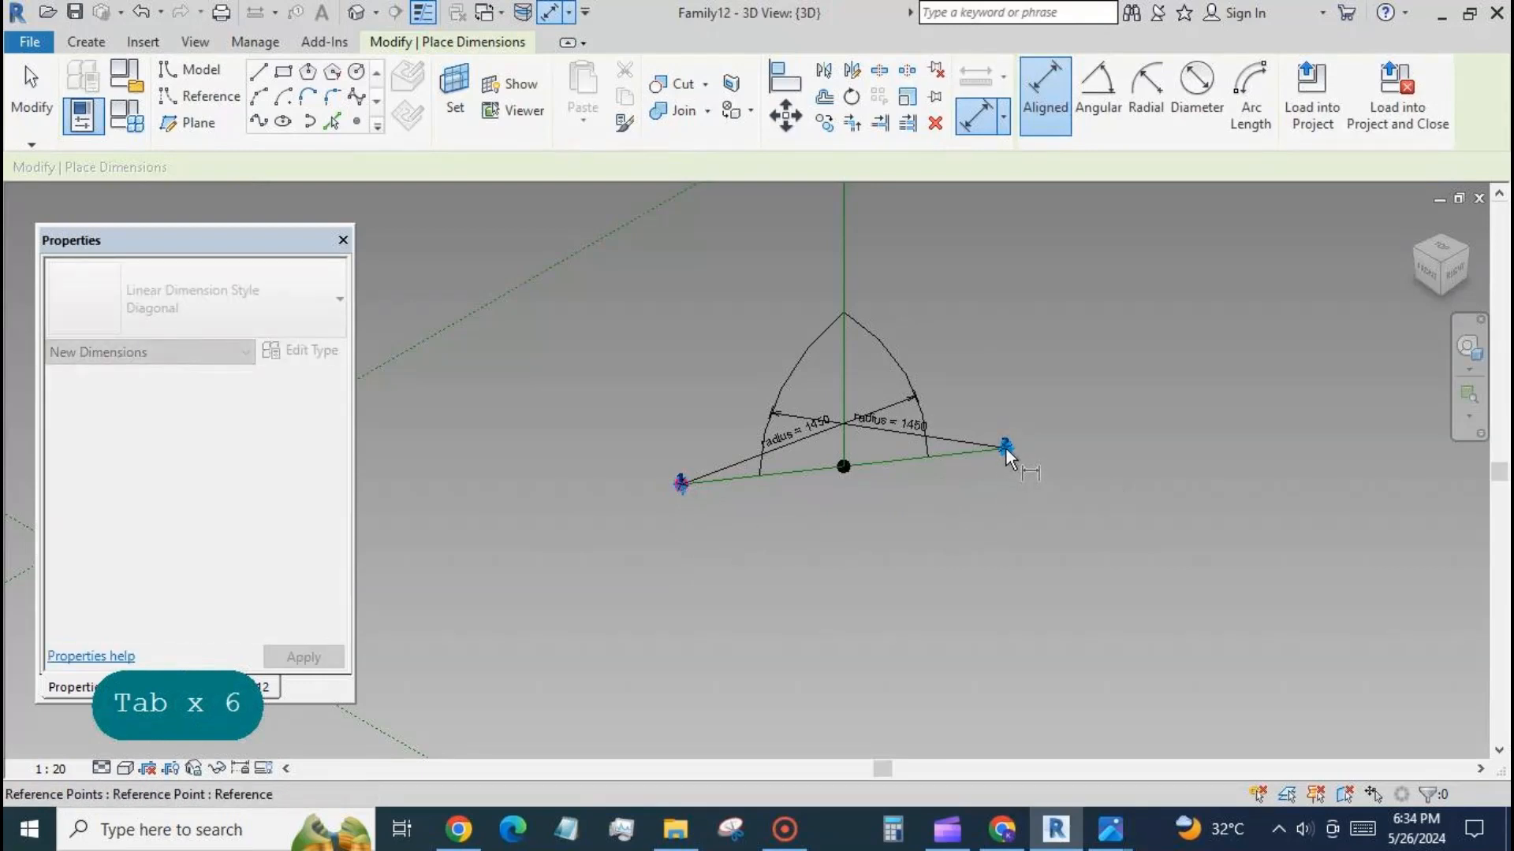
{"action": "left_click", "coordinate": [1005, 447]}
{"action": "left_click", "coordinate": [1090, 486]}
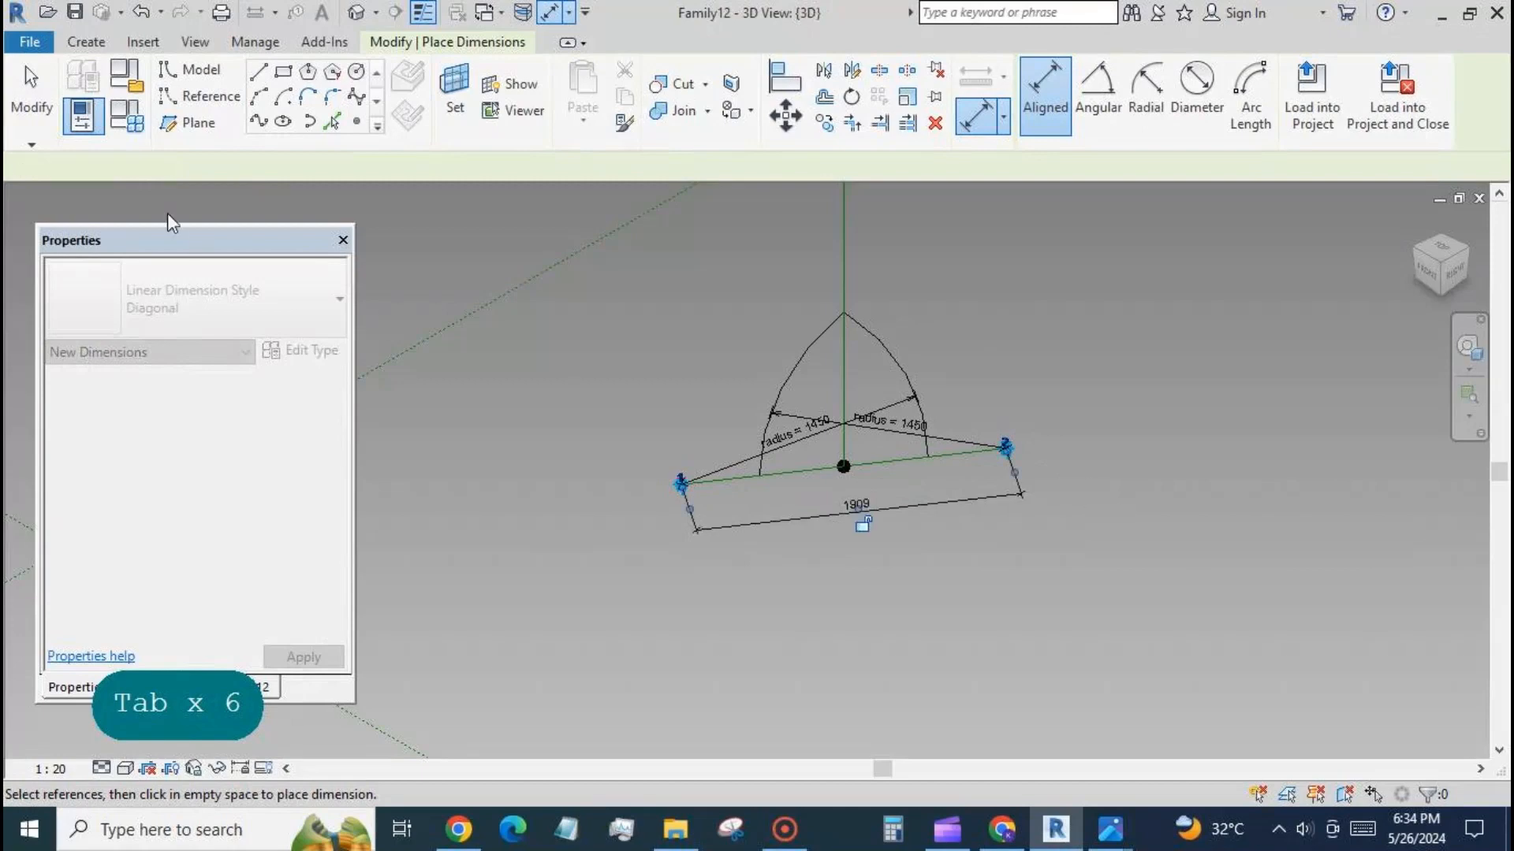
{"action": "left_click", "coordinate": [31, 88]}
Label the dimension between the adaptive points with a new instance reporting parameter named rep.
{"action": "left_click", "coordinate": [789, 520]}
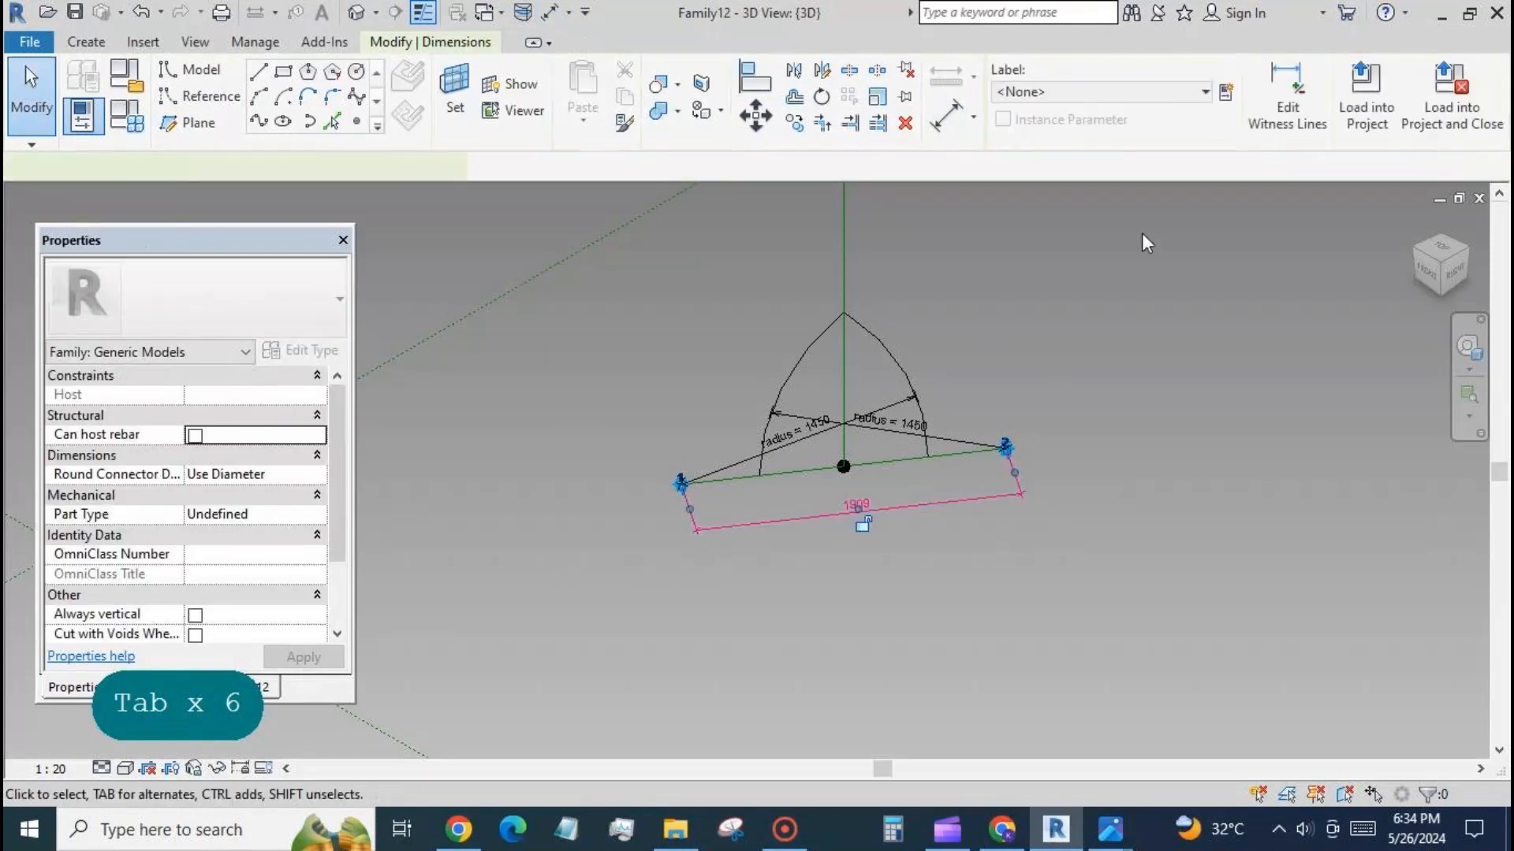
{"action": "left_click", "coordinate": [1225, 92]}
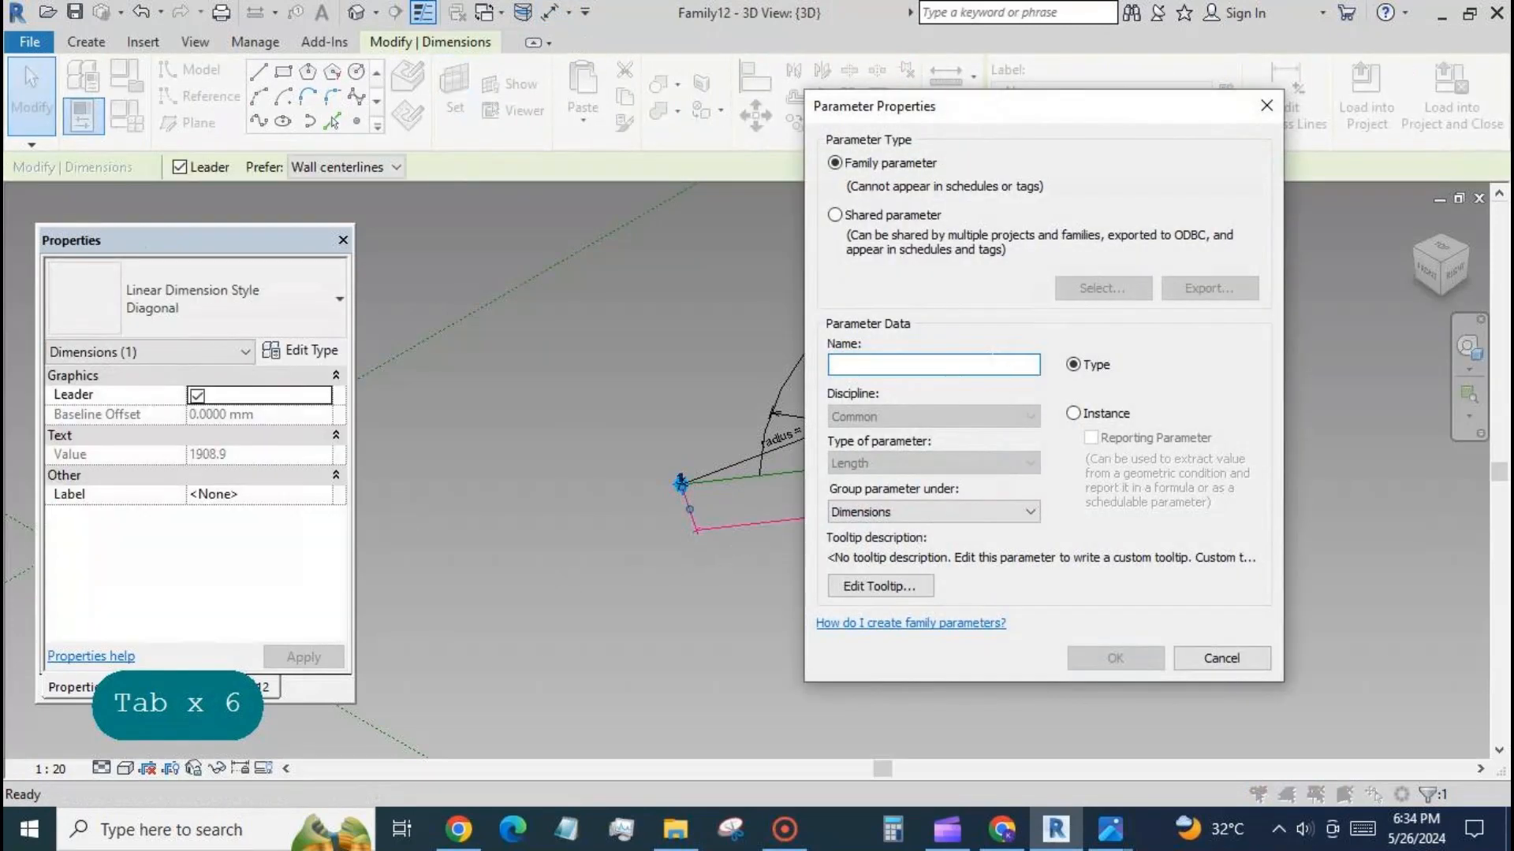
{"action": "type", "text": "rep"}
{"action": "left_click", "coordinate": [1073, 414]}
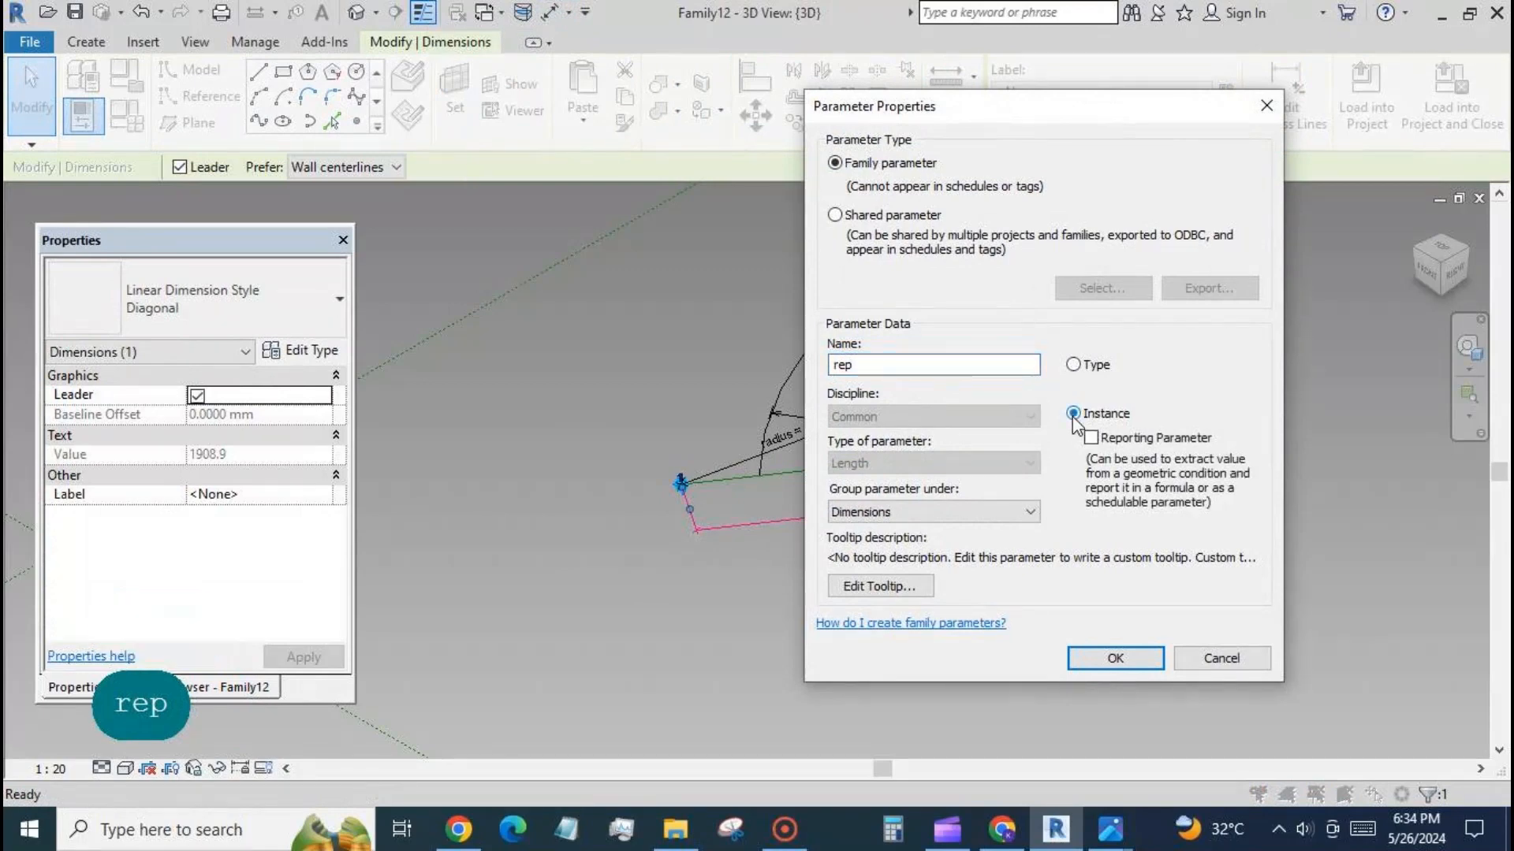
{"action": "left_click", "coordinate": [1115, 658]}
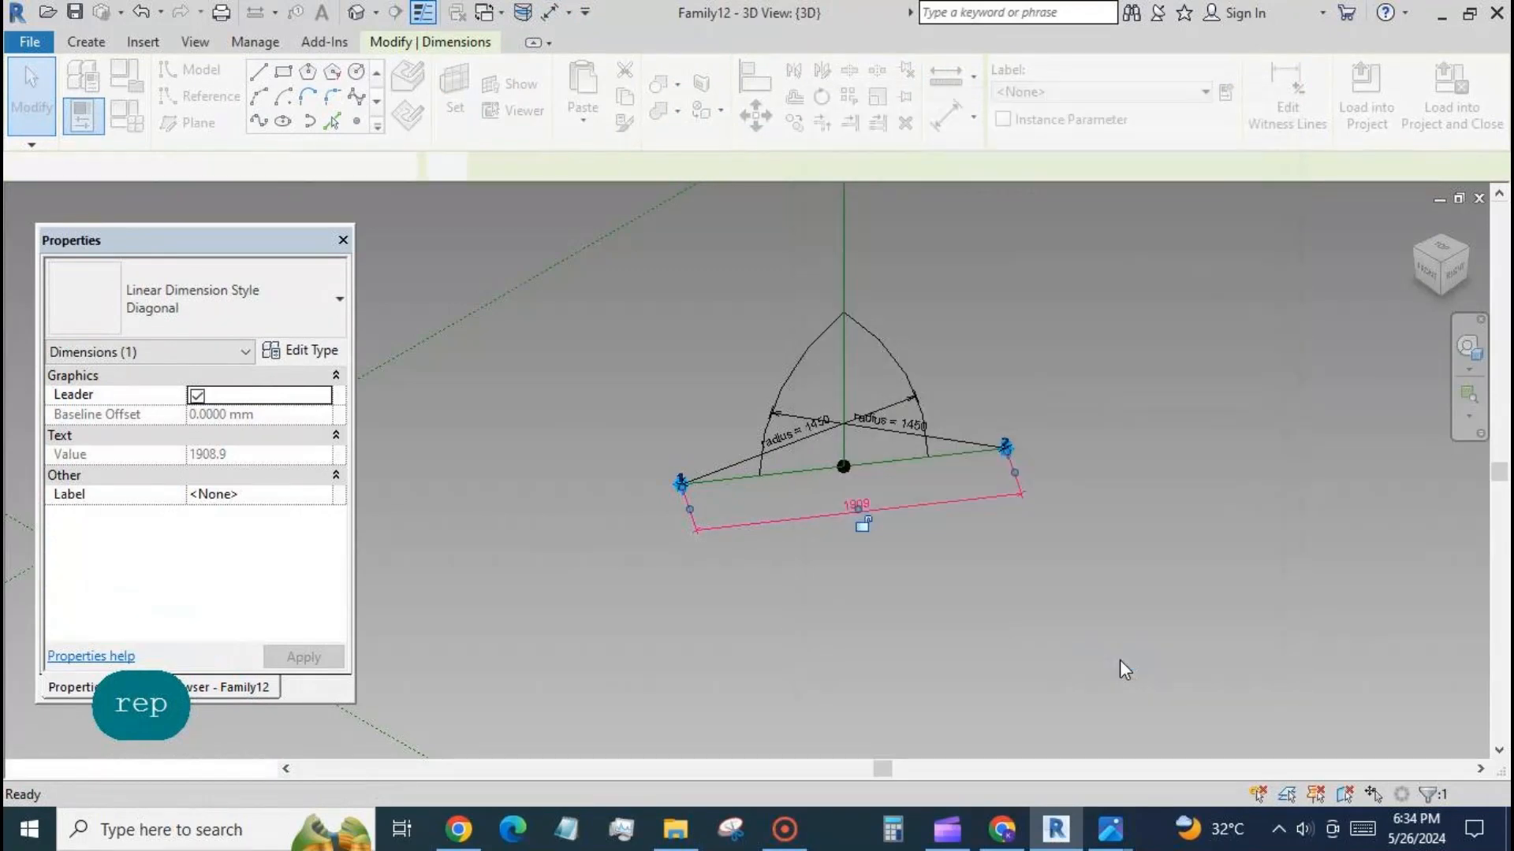
Set the radius parameter's formula to rep in the family types and apply it.
{"action": "scroll", "coordinate": [1116, 431], "scroll_direction": "down", "scroll_amount": 2}
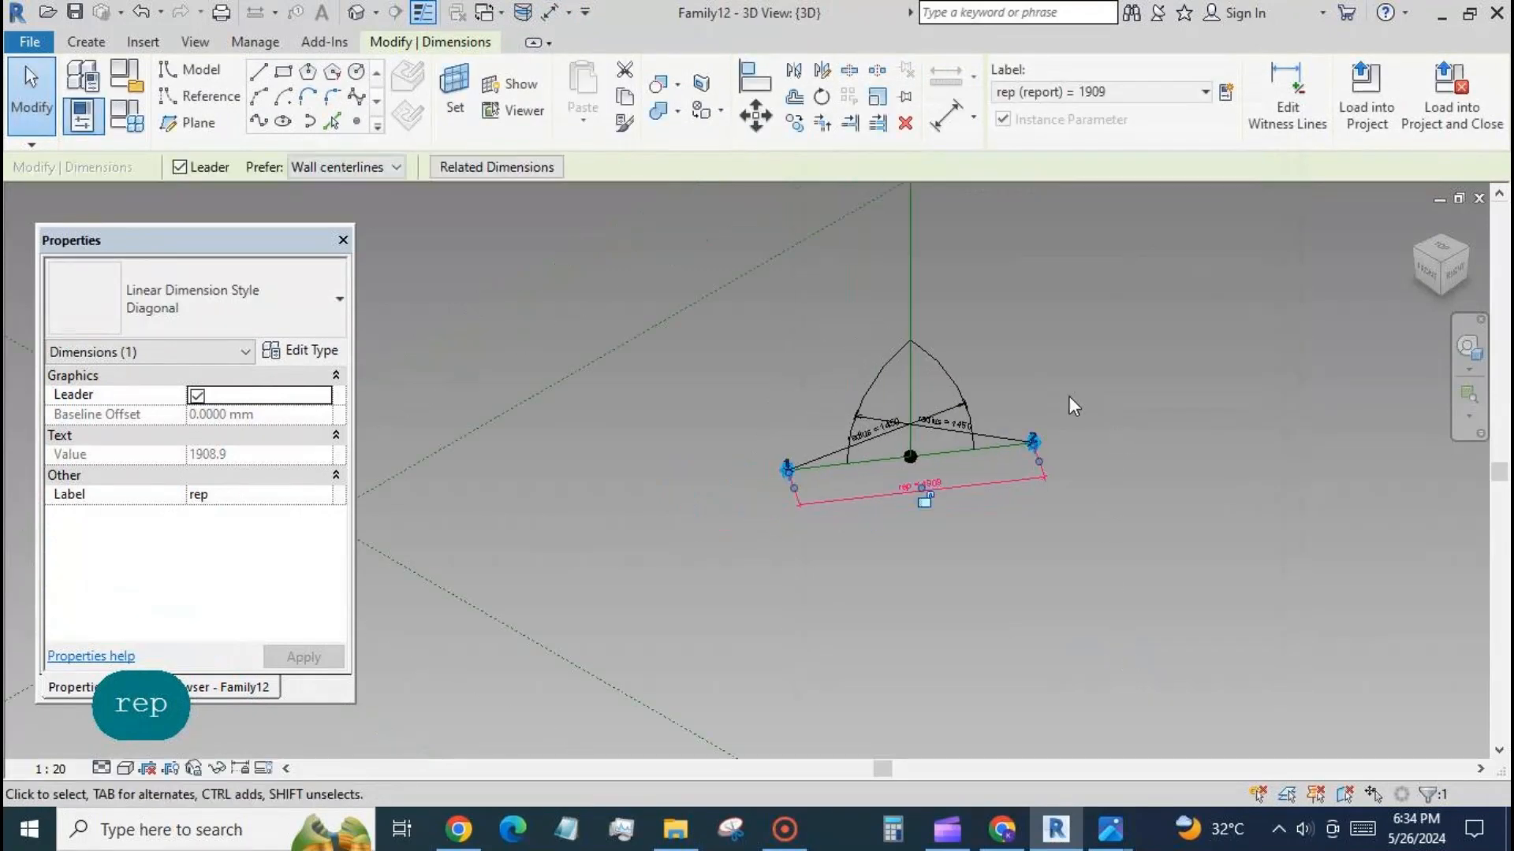
{"action": "left_click", "coordinate": [126, 116]}
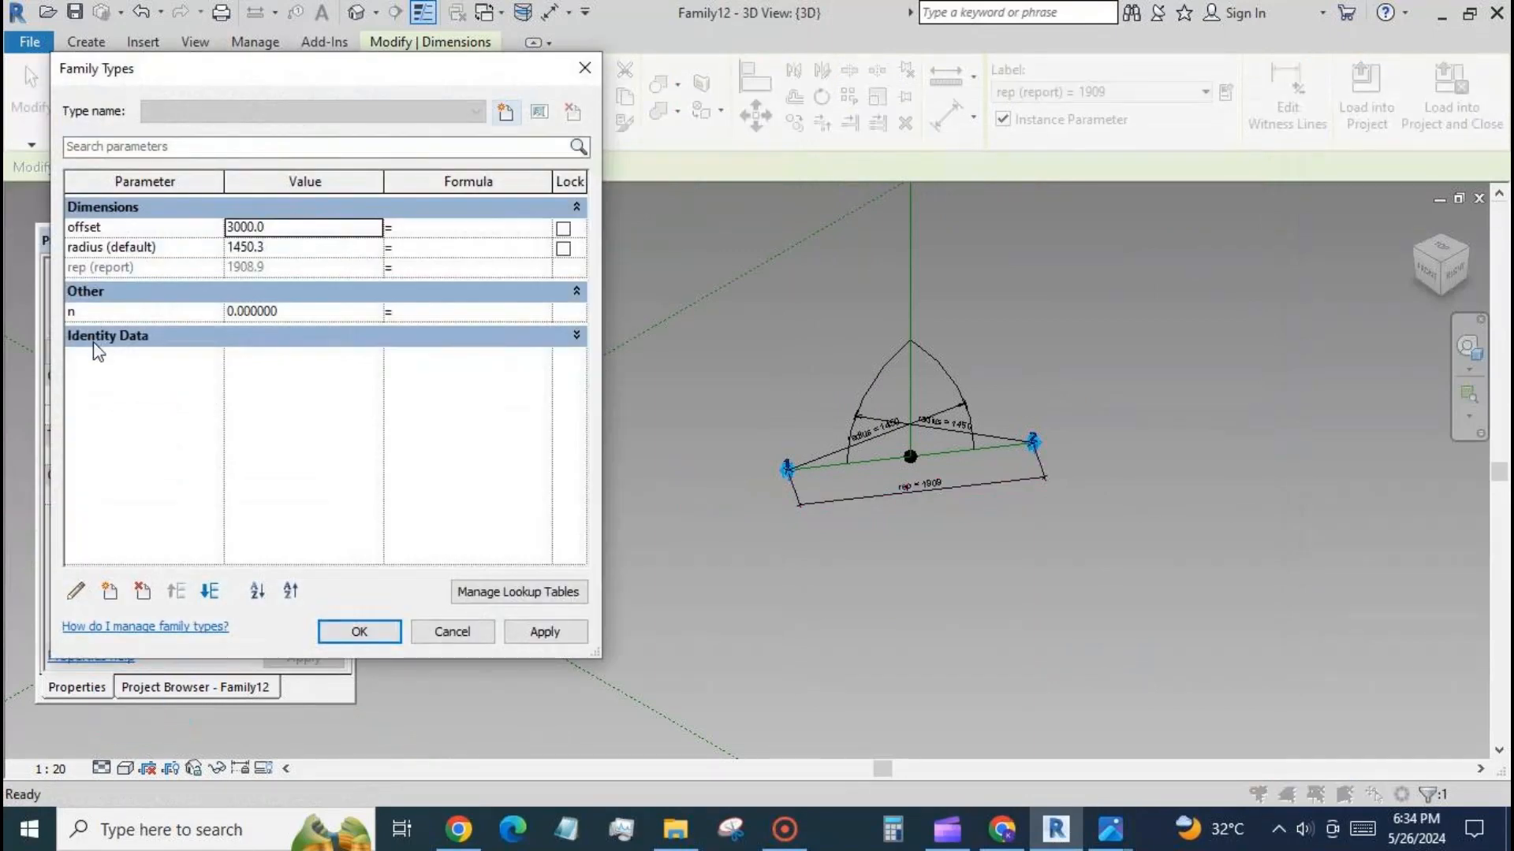
{"action": "left_click", "coordinate": [419, 252]}
{"action": "left_click", "coordinate": [433, 375]}
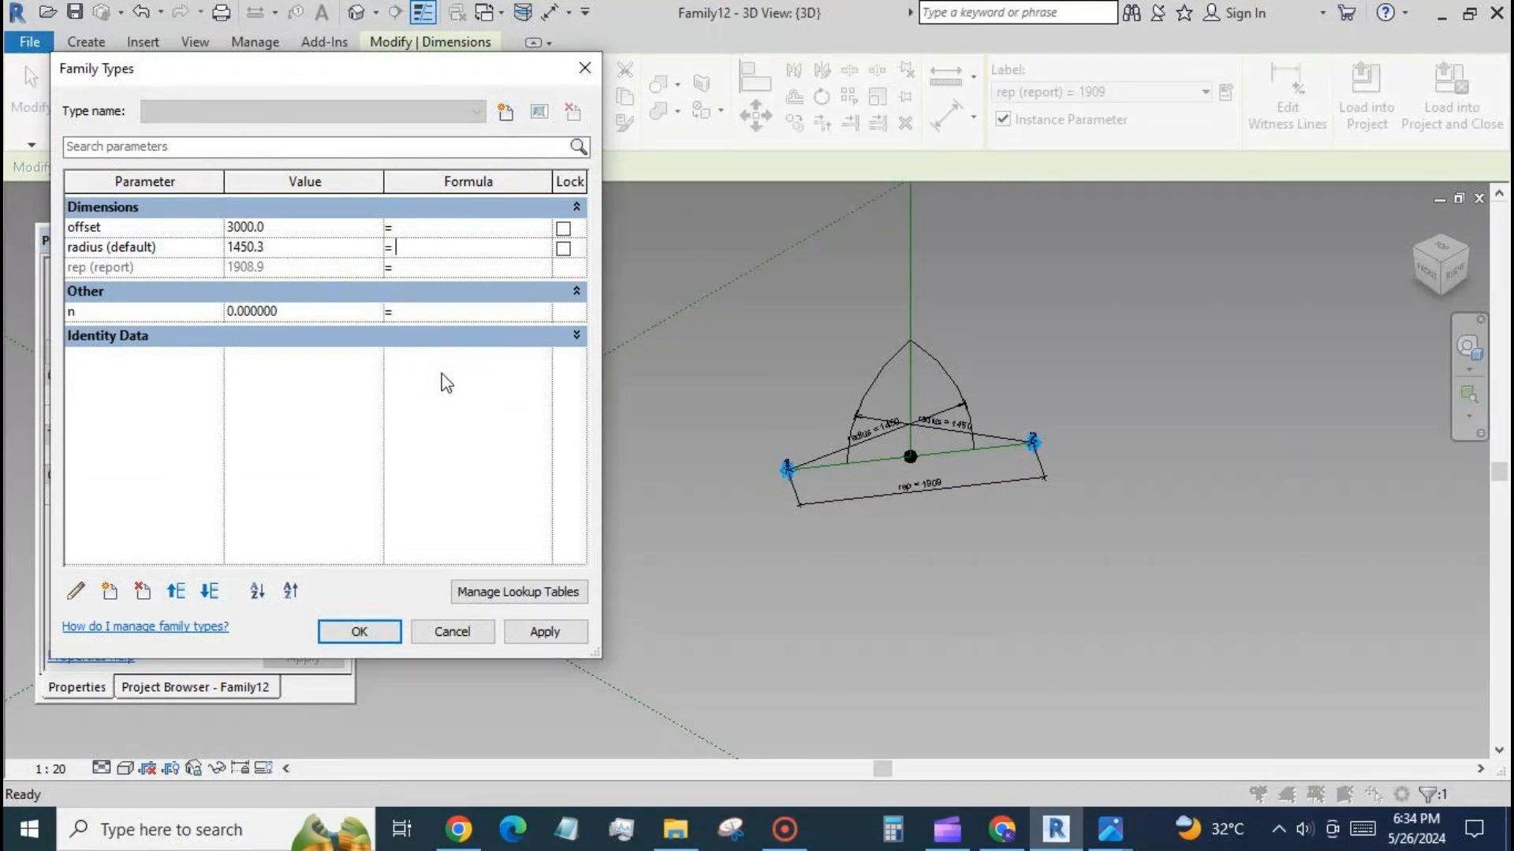
{"action": "type", "text": "rep"}
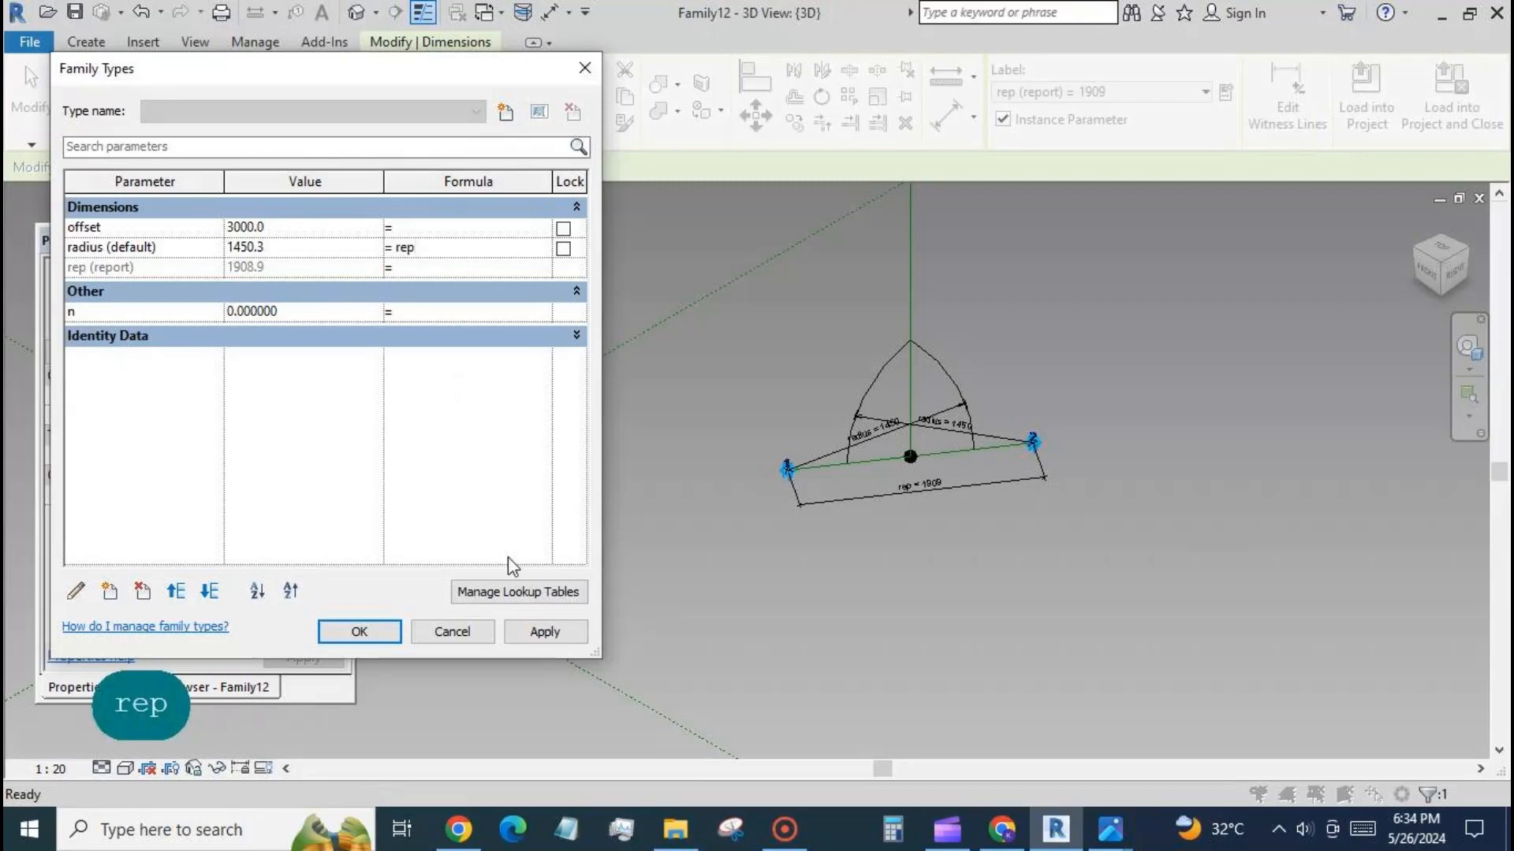
{"action": "left_click", "coordinate": [533, 631]}
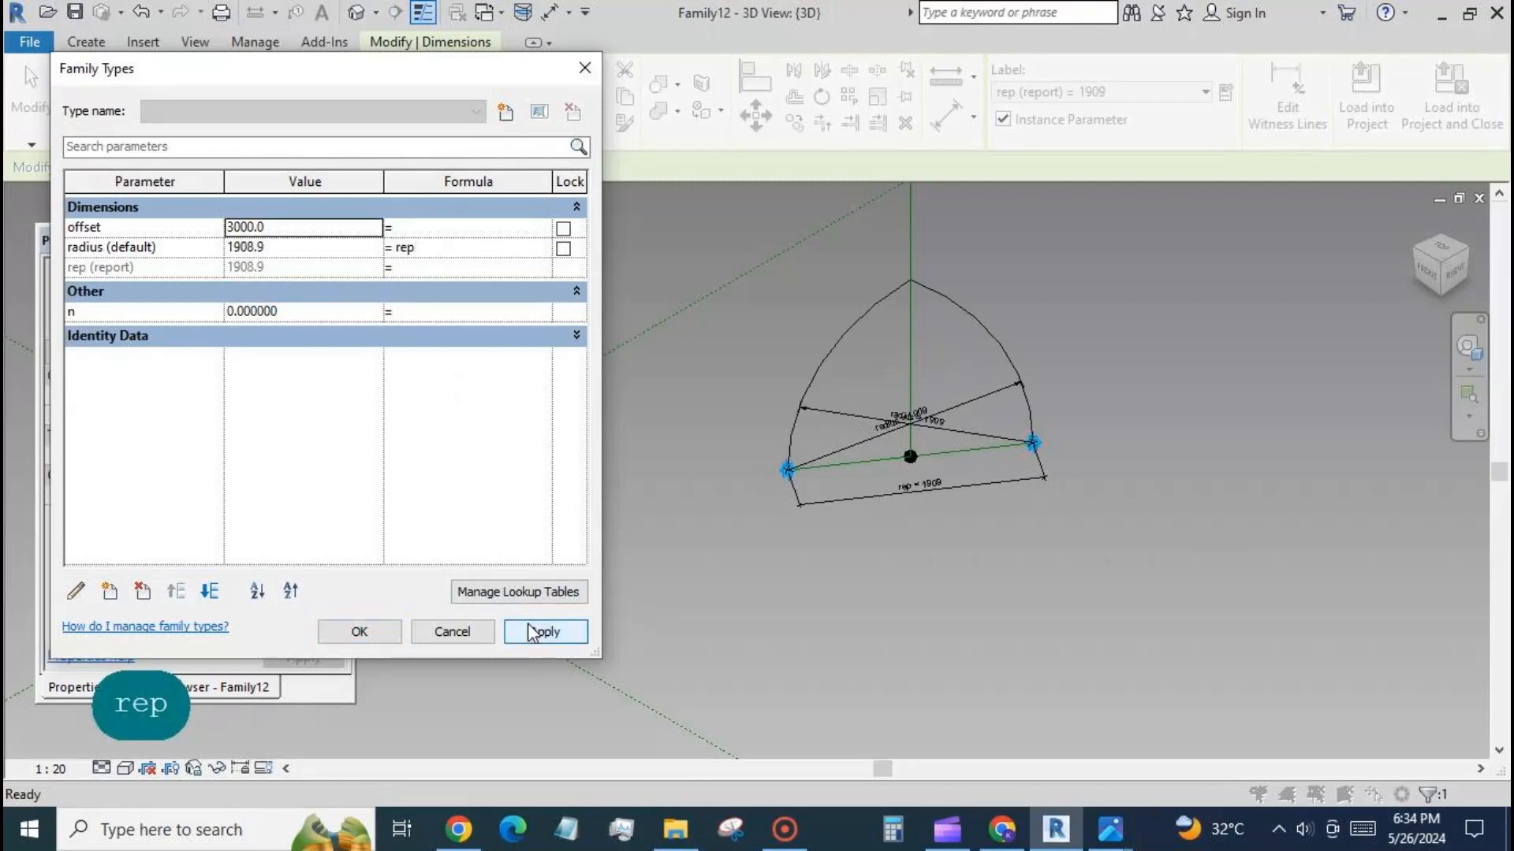
Extend the radius parameter's formula to rep * 0.8 and apply it.
{"action": "left_click", "coordinate": [110, 591]}
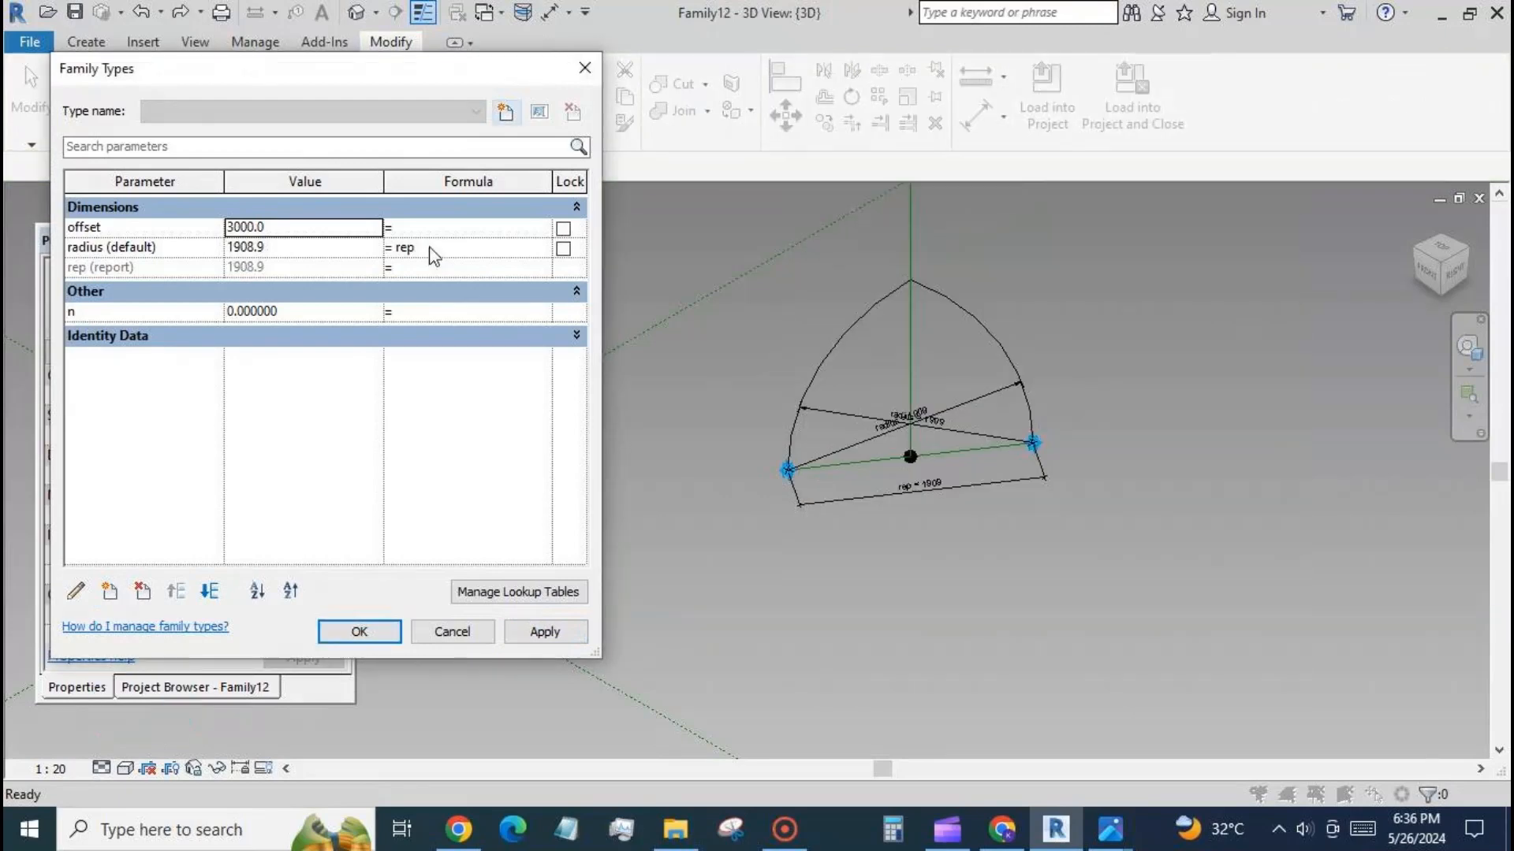
{"action": "left_click", "coordinate": [430, 249]}
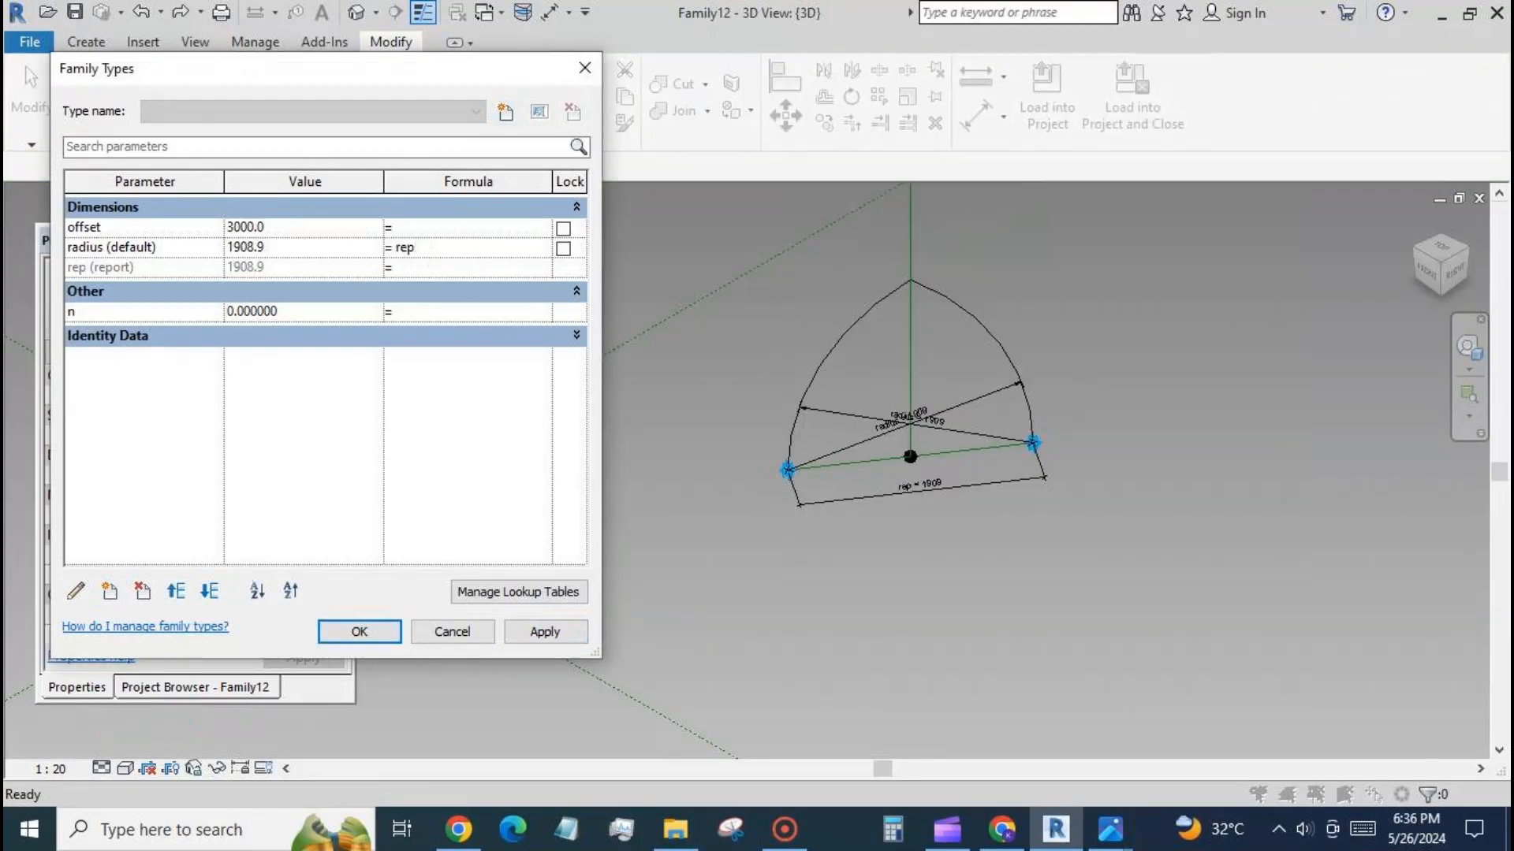
{"action": "type", "text": "*0.8"}
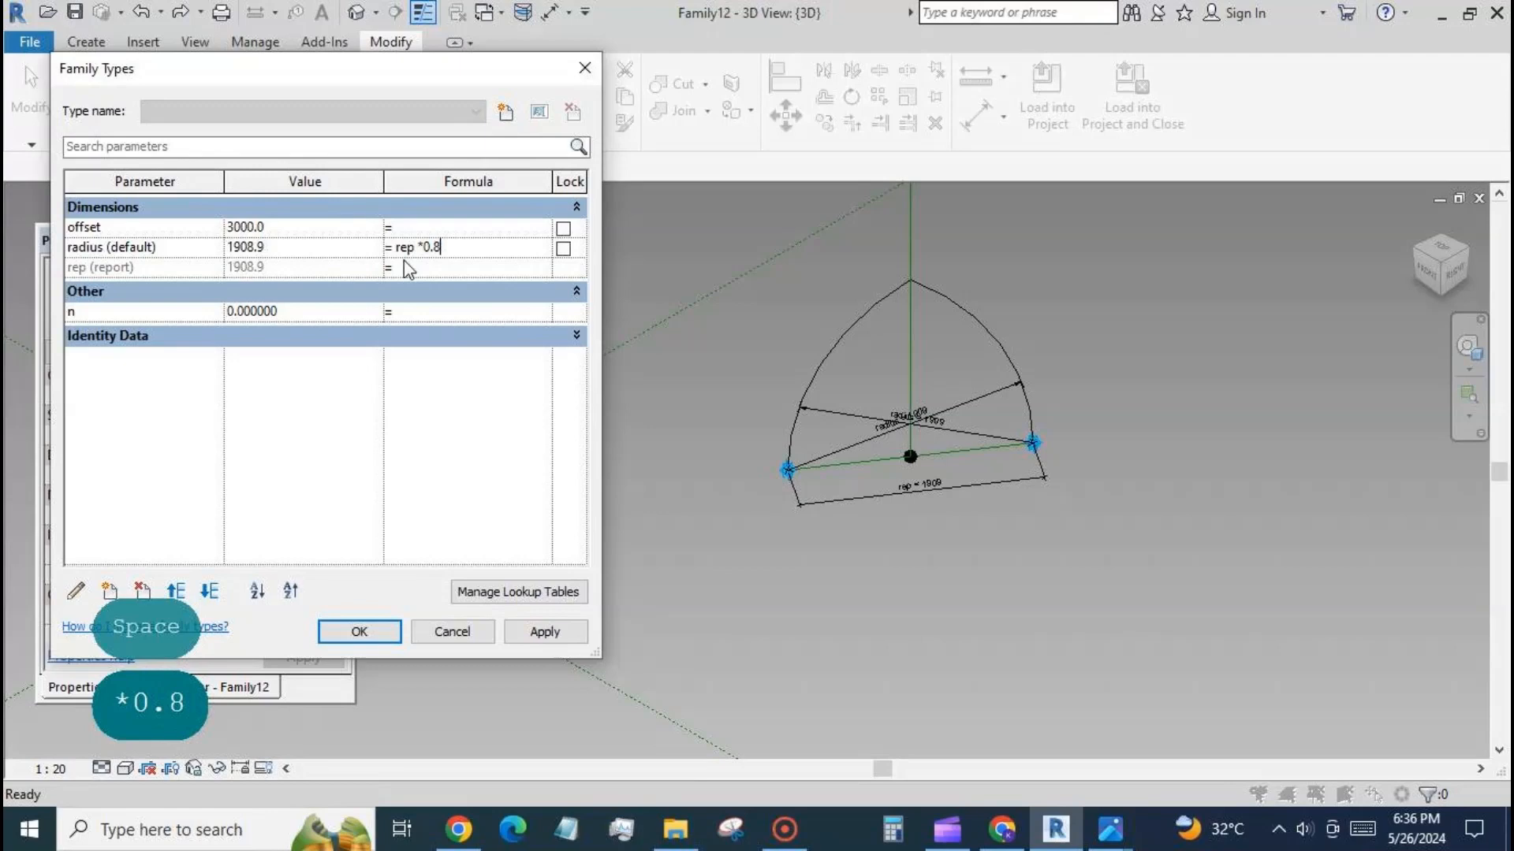
{"action": "left_click", "coordinate": [552, 633]}
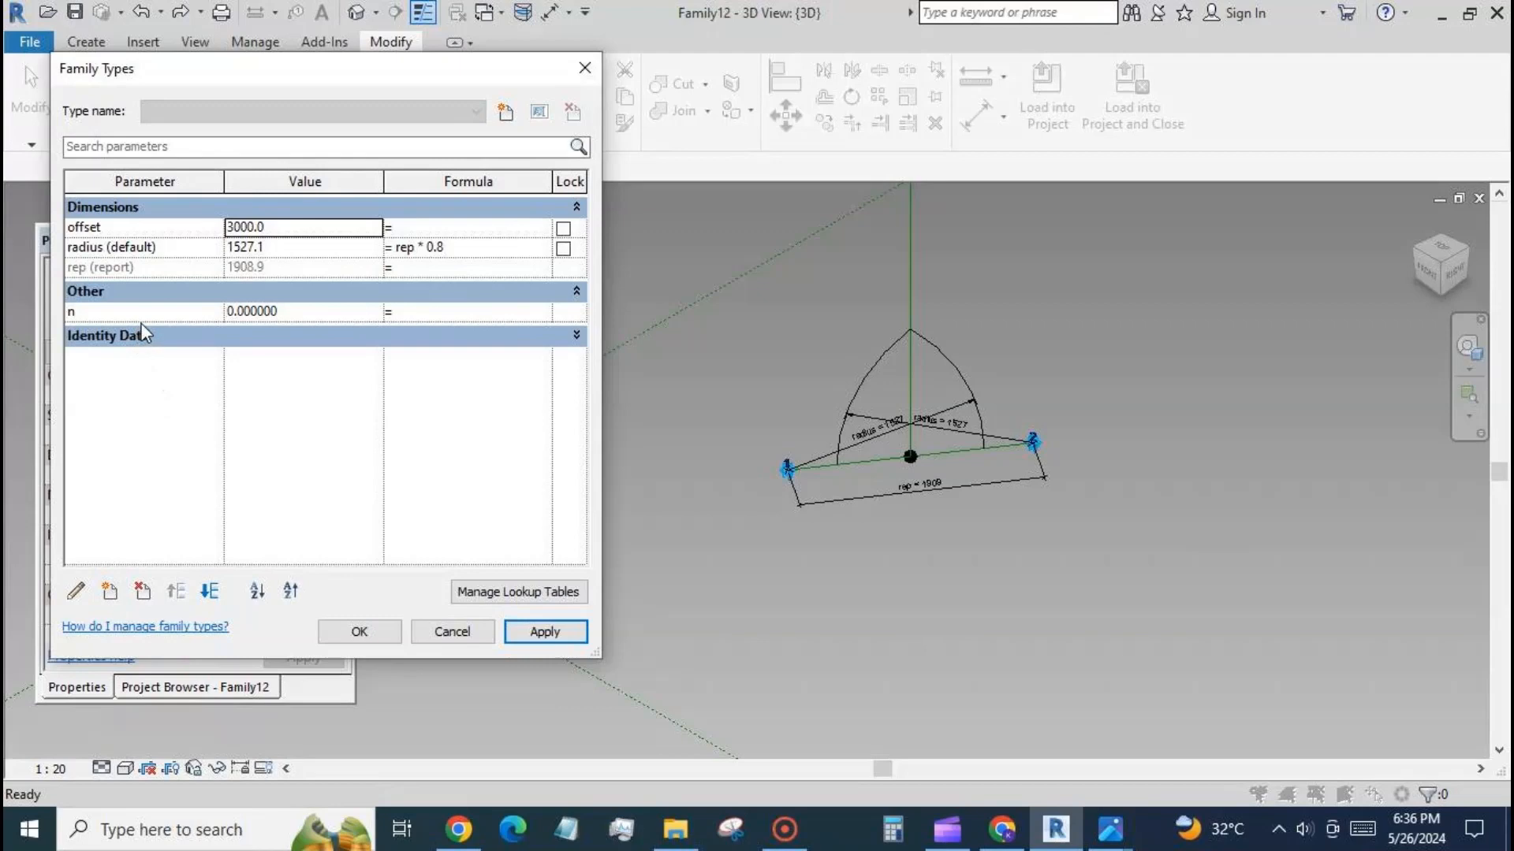
Create a family type parameter named f of type Number, grouped under Other.
{"action": "left_click", "coordinate": [110, 591]}
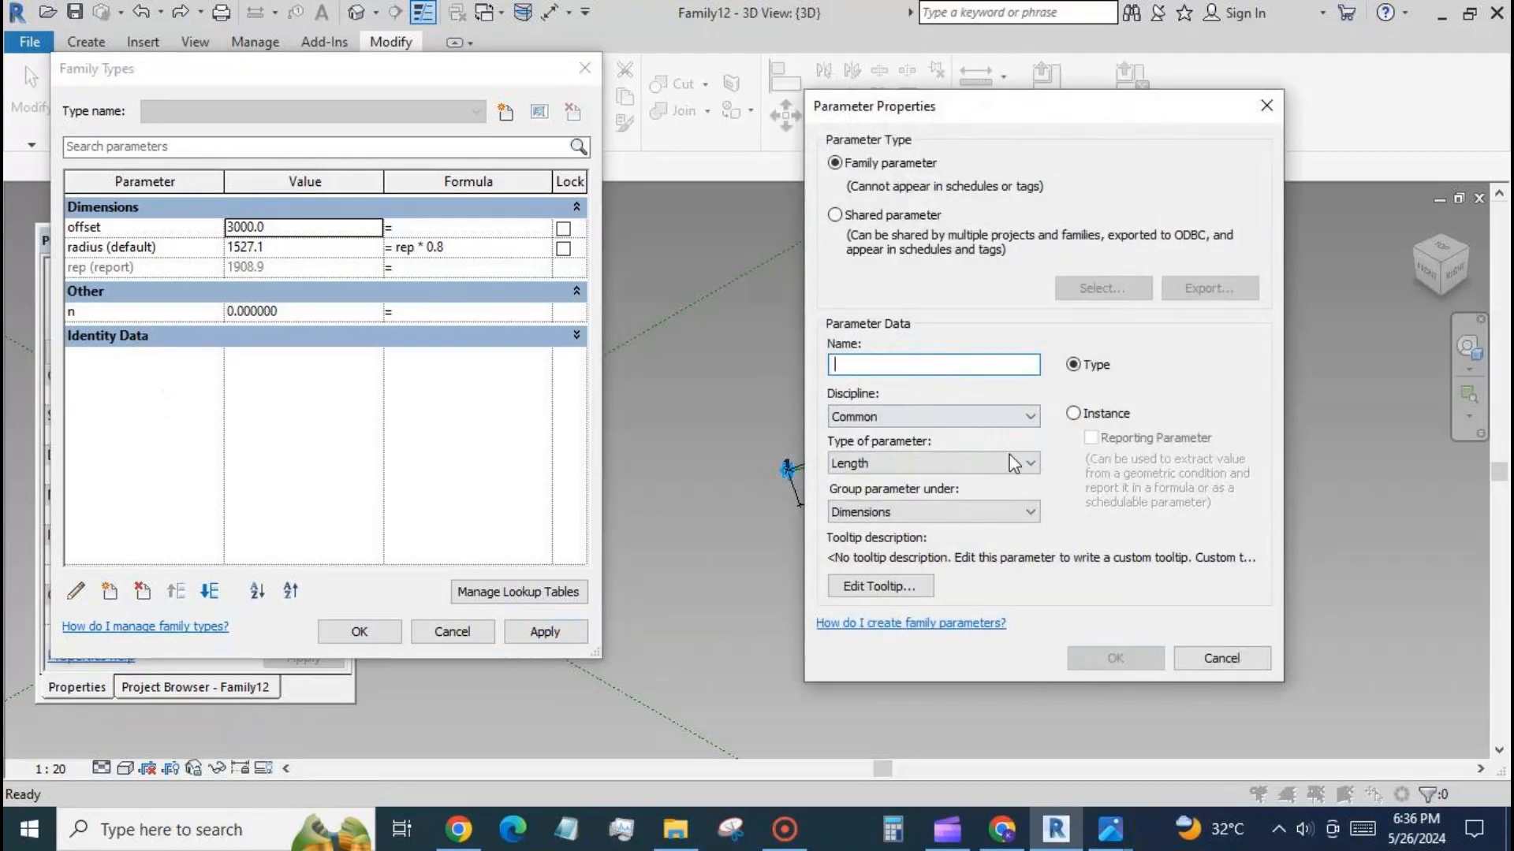
{"action": "left_click", "coordinate": [1029, 463]}
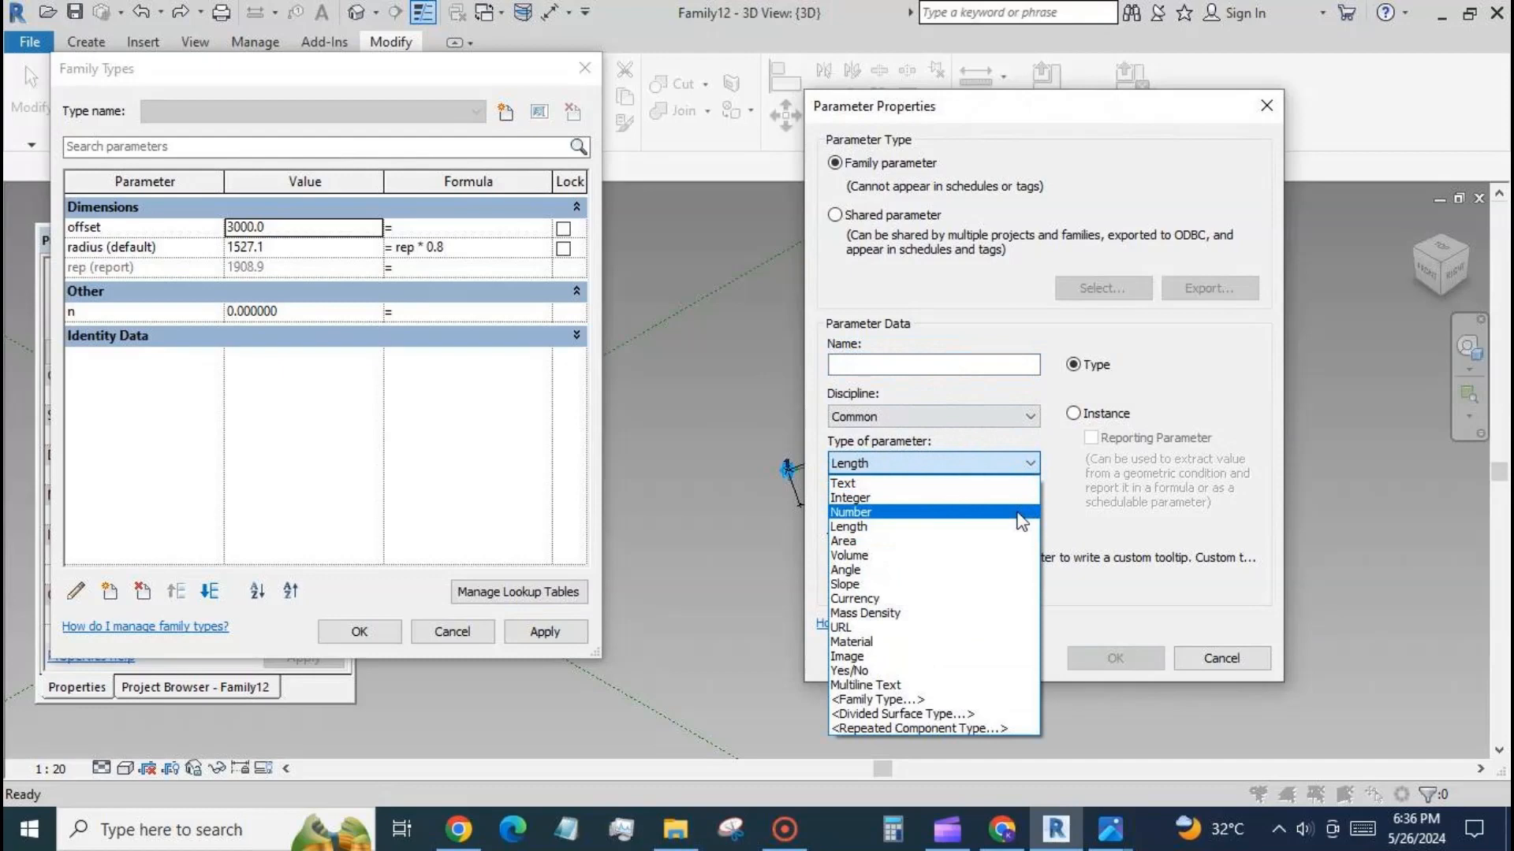
{"action": "left_click", "coordinate": [1018, 514]}
{"action": "left_click", "coordinate": [977, 368]}
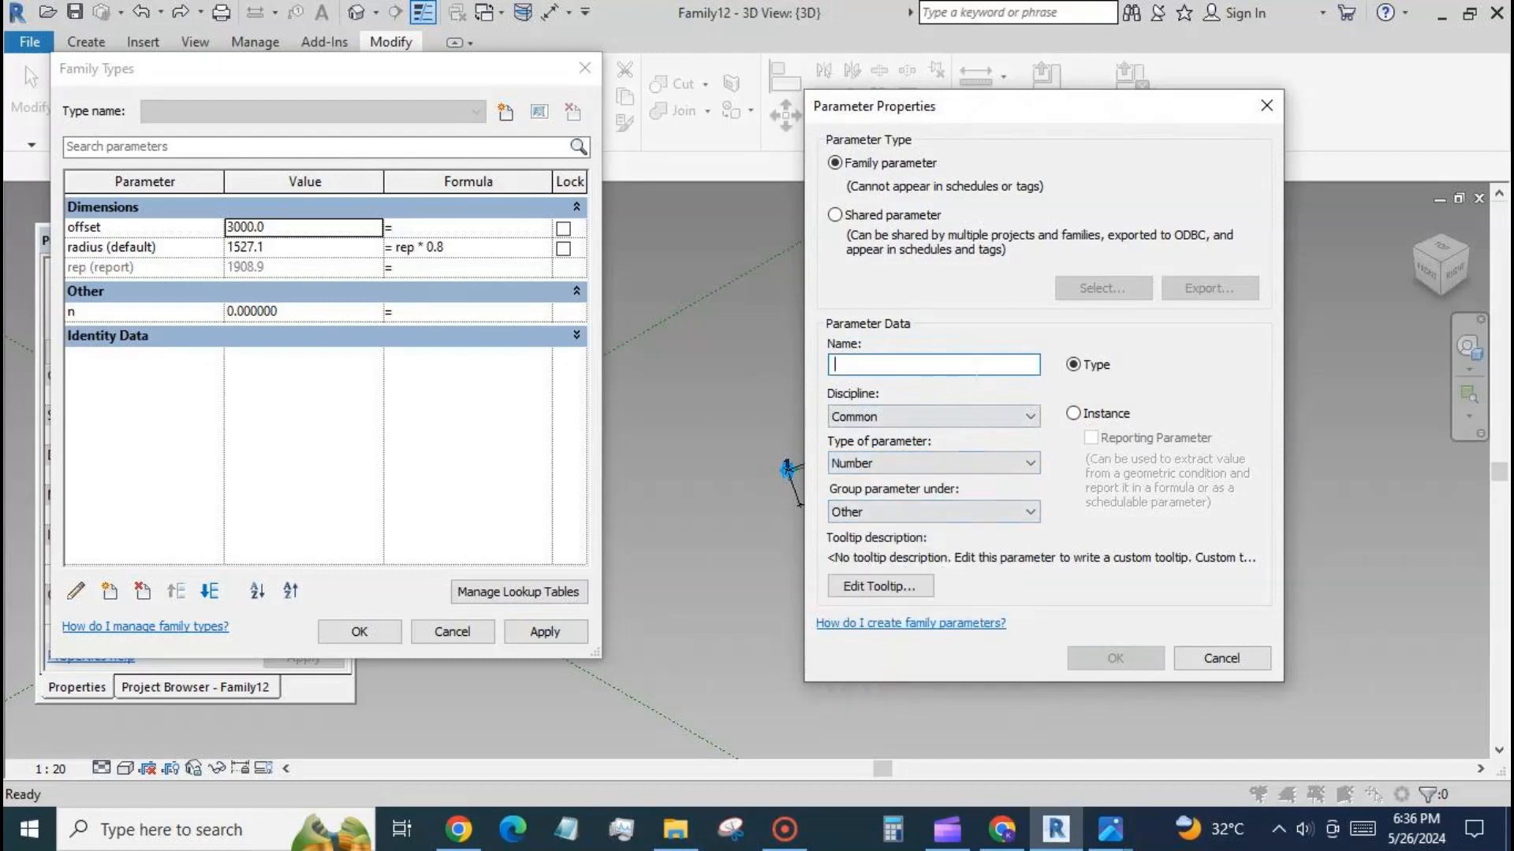
{"action": "type", "text": "f"}
{"action": "left_click", "coordinate": [1115, 658]}
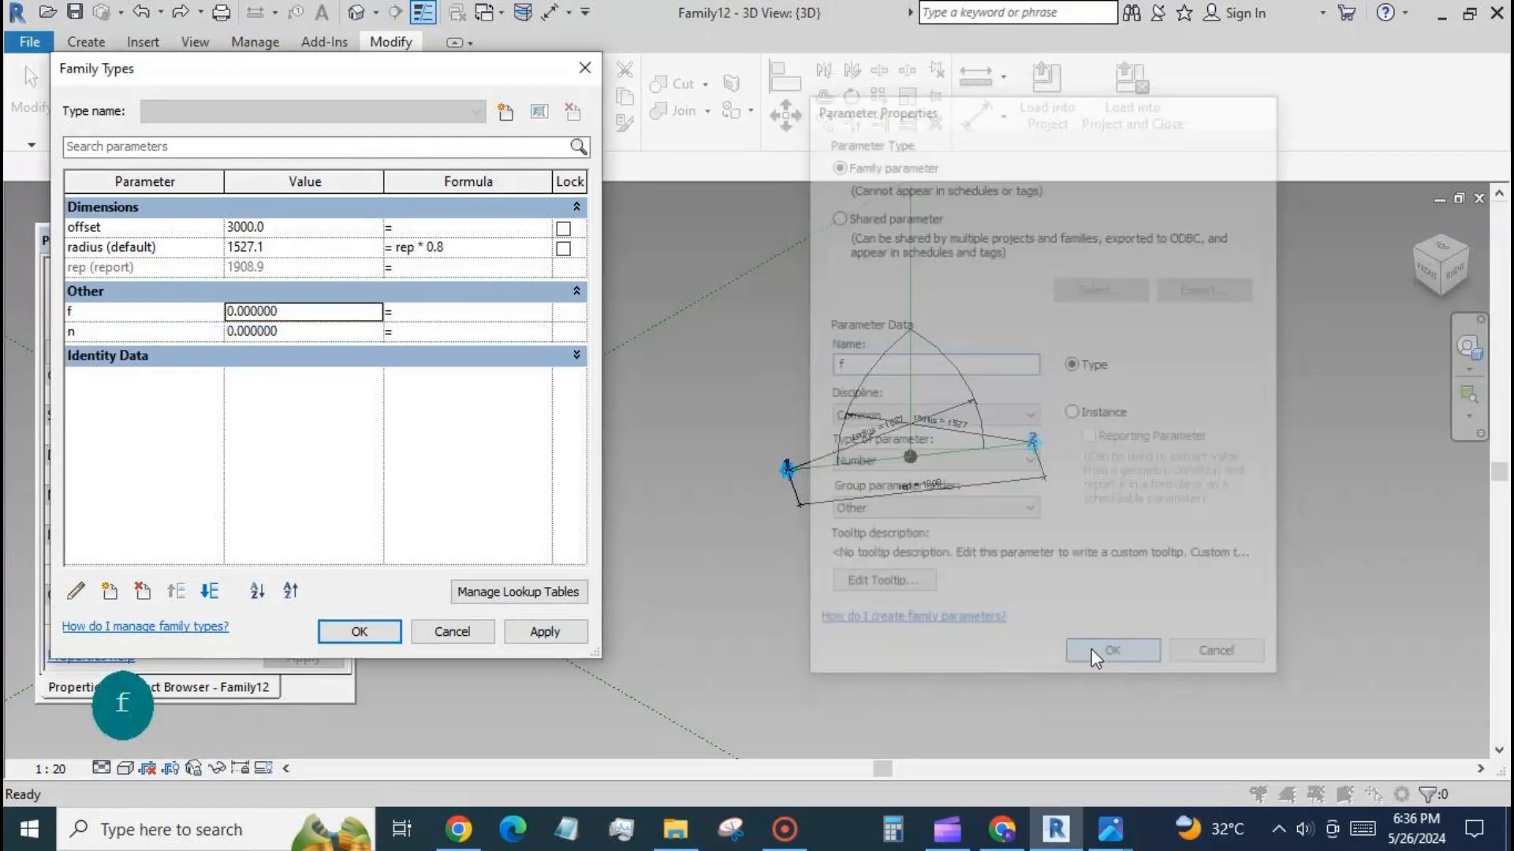
Set the f parameter to 1, change the radius parameter's formula to rep * f and apply it.
{"action": "left_click", "coordinate": [312, 297]}
{"action": "left_click", "coordinate": [574, 296]}
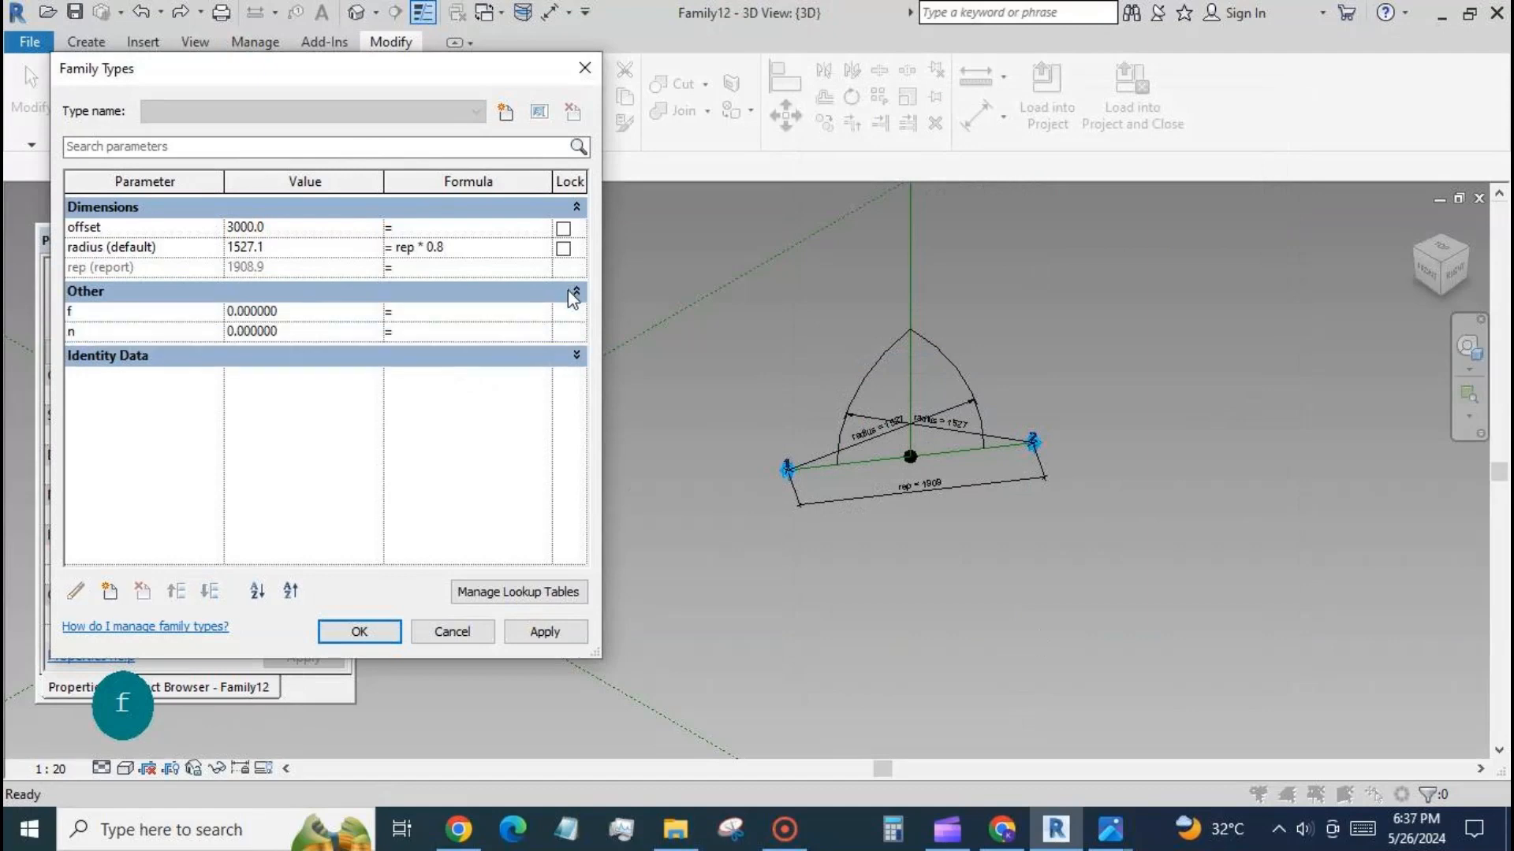
{"action": "left_click", "coordinate": [303, 312]}
{"action": "type", "text": "1"}
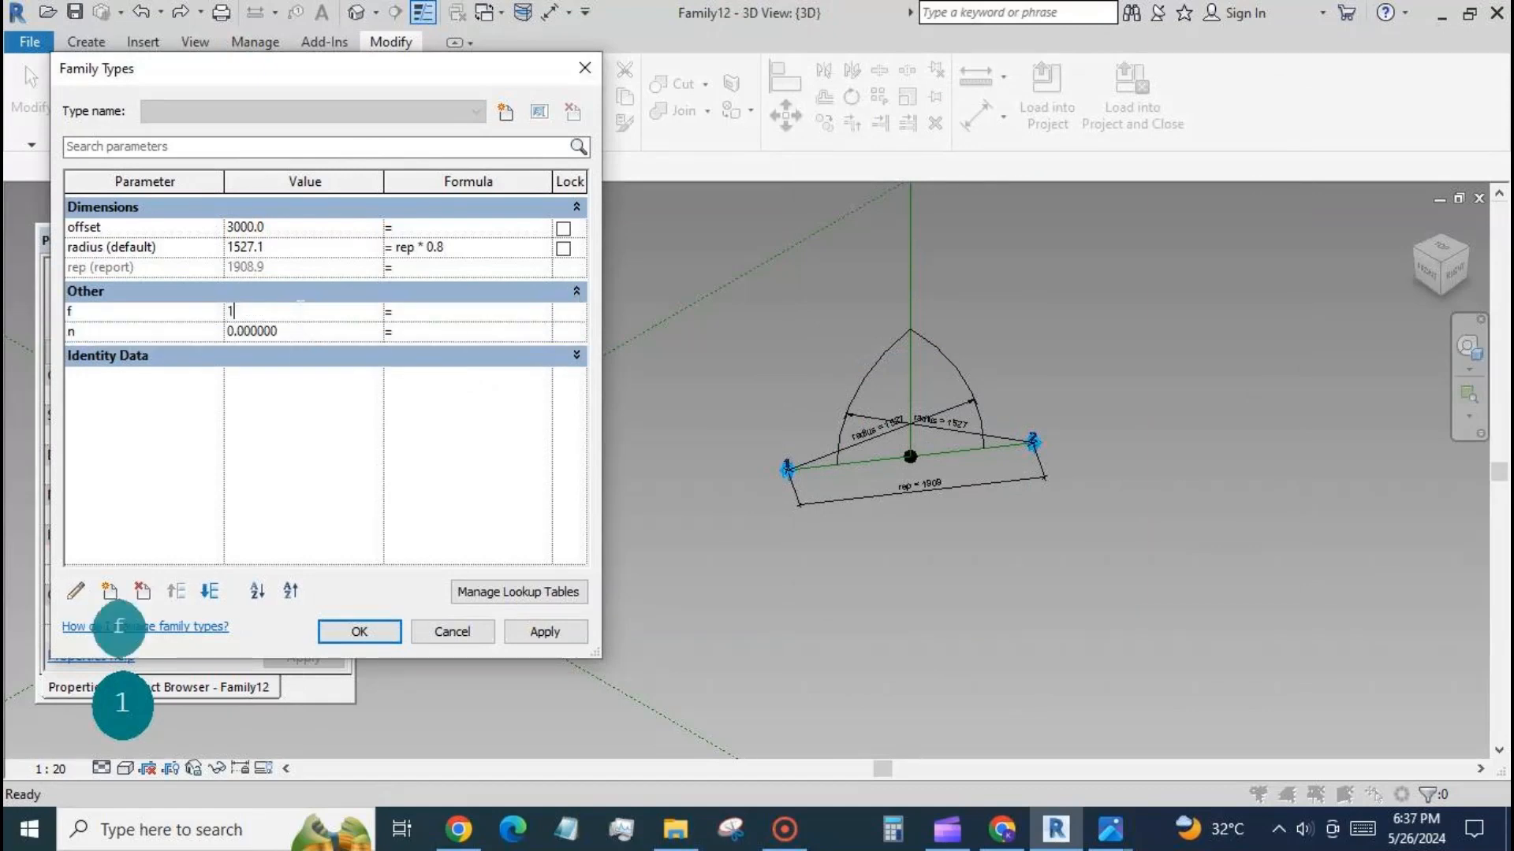
{"action": "left_click", "coordinate": [451, 249]}
{"action": "left_click_drag", "start_coordinate": [450, 249], "coordinate": [439, 248]}
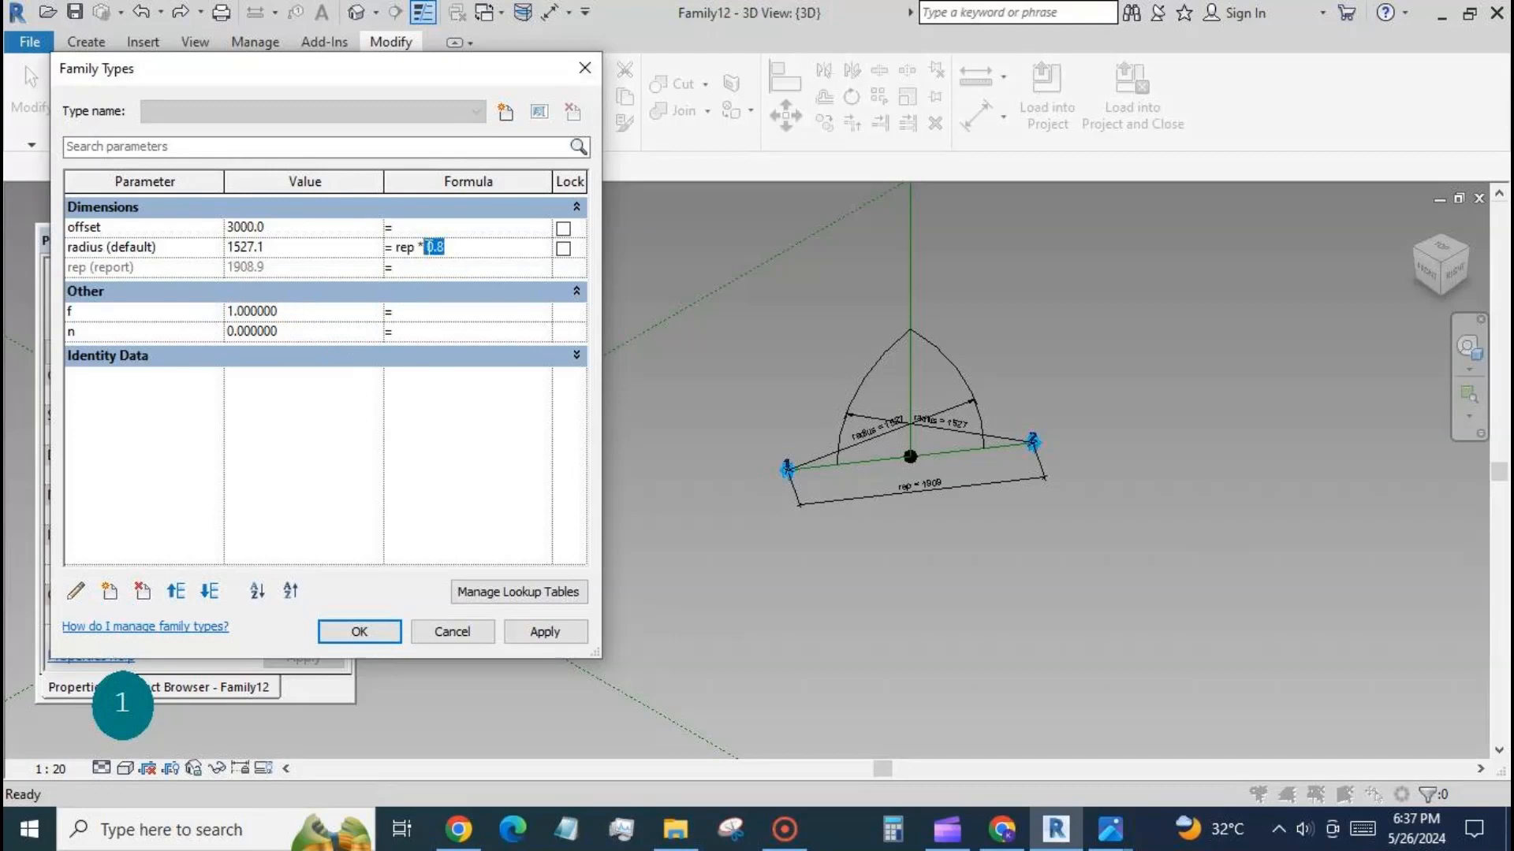
{"action": "type", "text": "f"}
{"action": "left_click", "coordinate": [552, 632]}
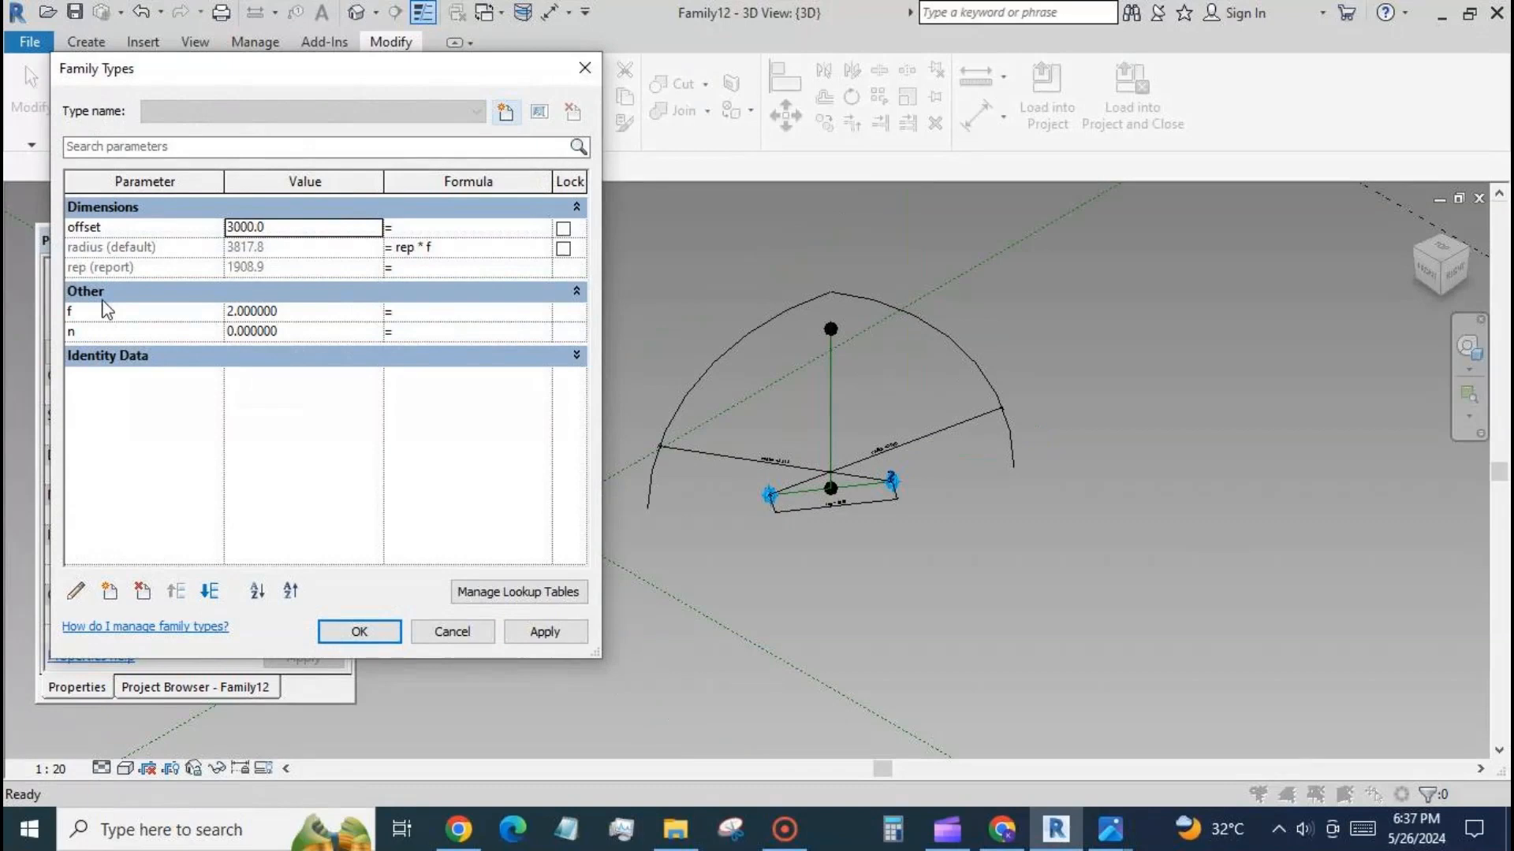
Set the offset parameter's formula to radius and dismiss the resulting error dialog.
{"action": "left_click", "coordinate": [413, 229]}
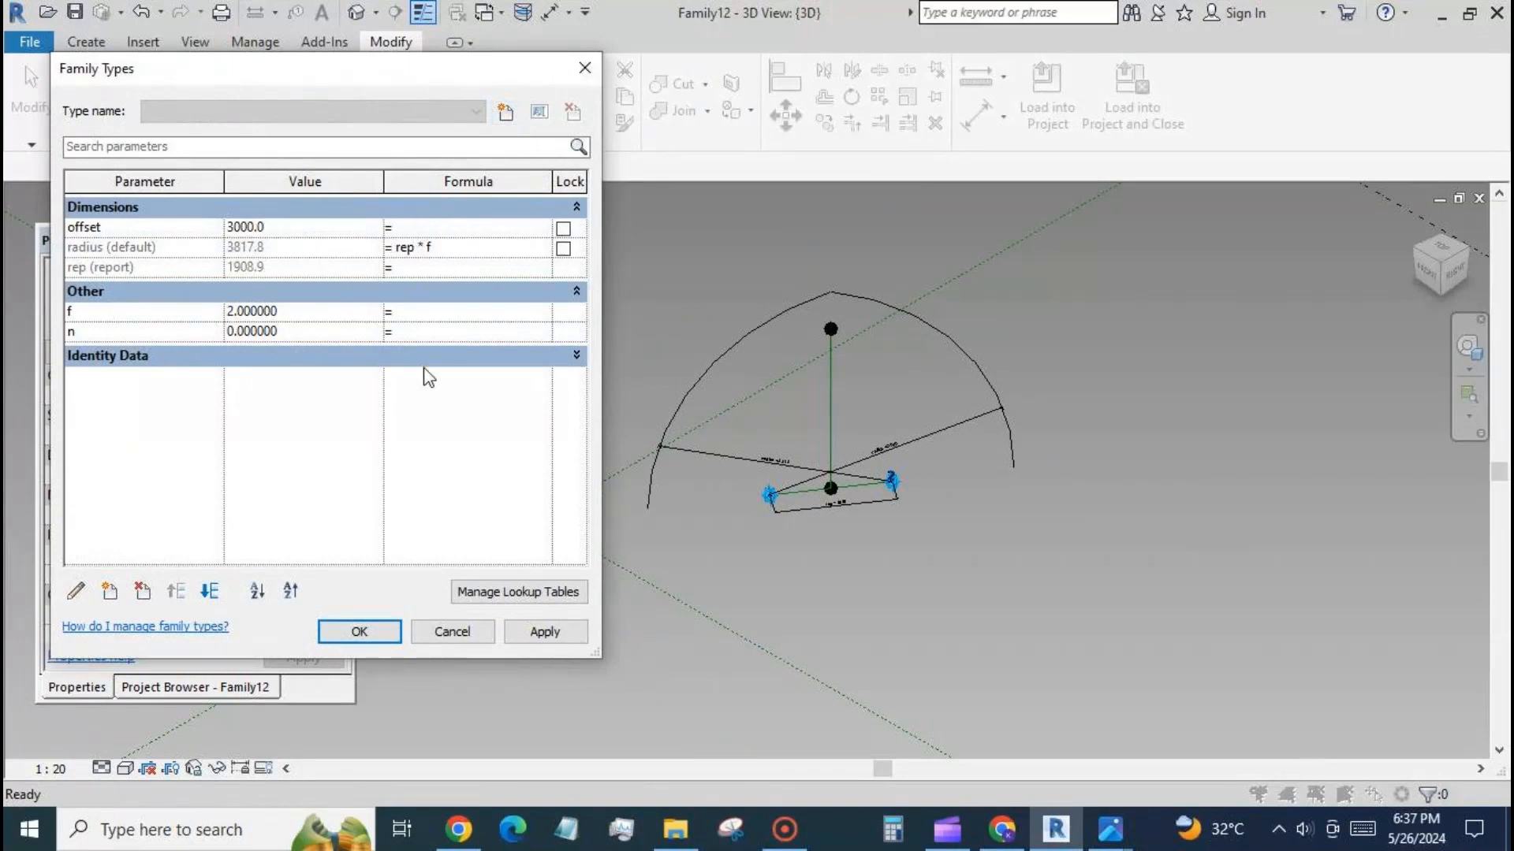
{"action": "type", "text": "r"}
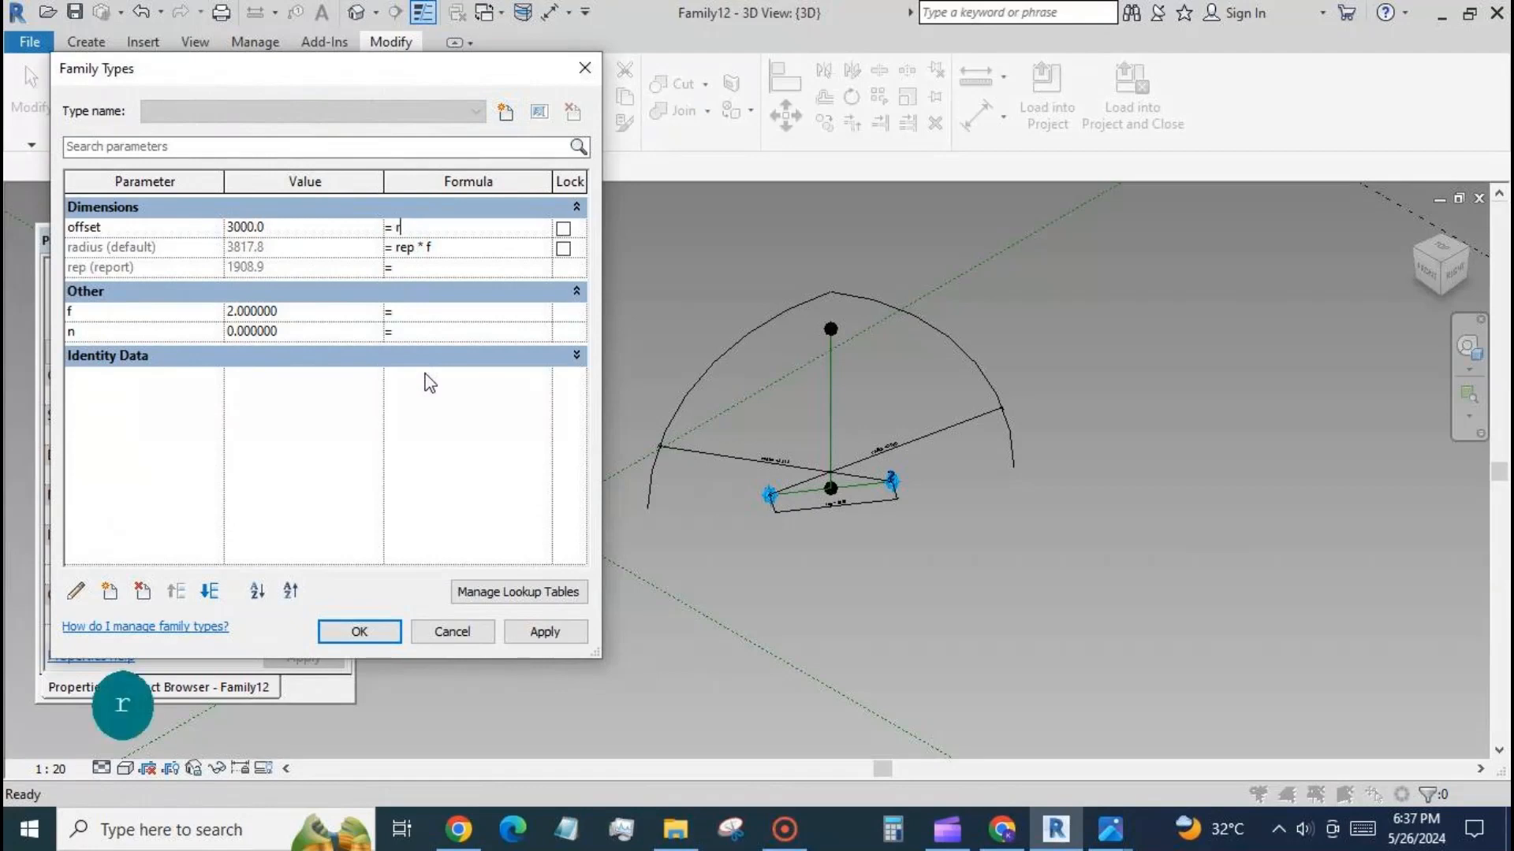
{"action": "type", "text": "adius"}
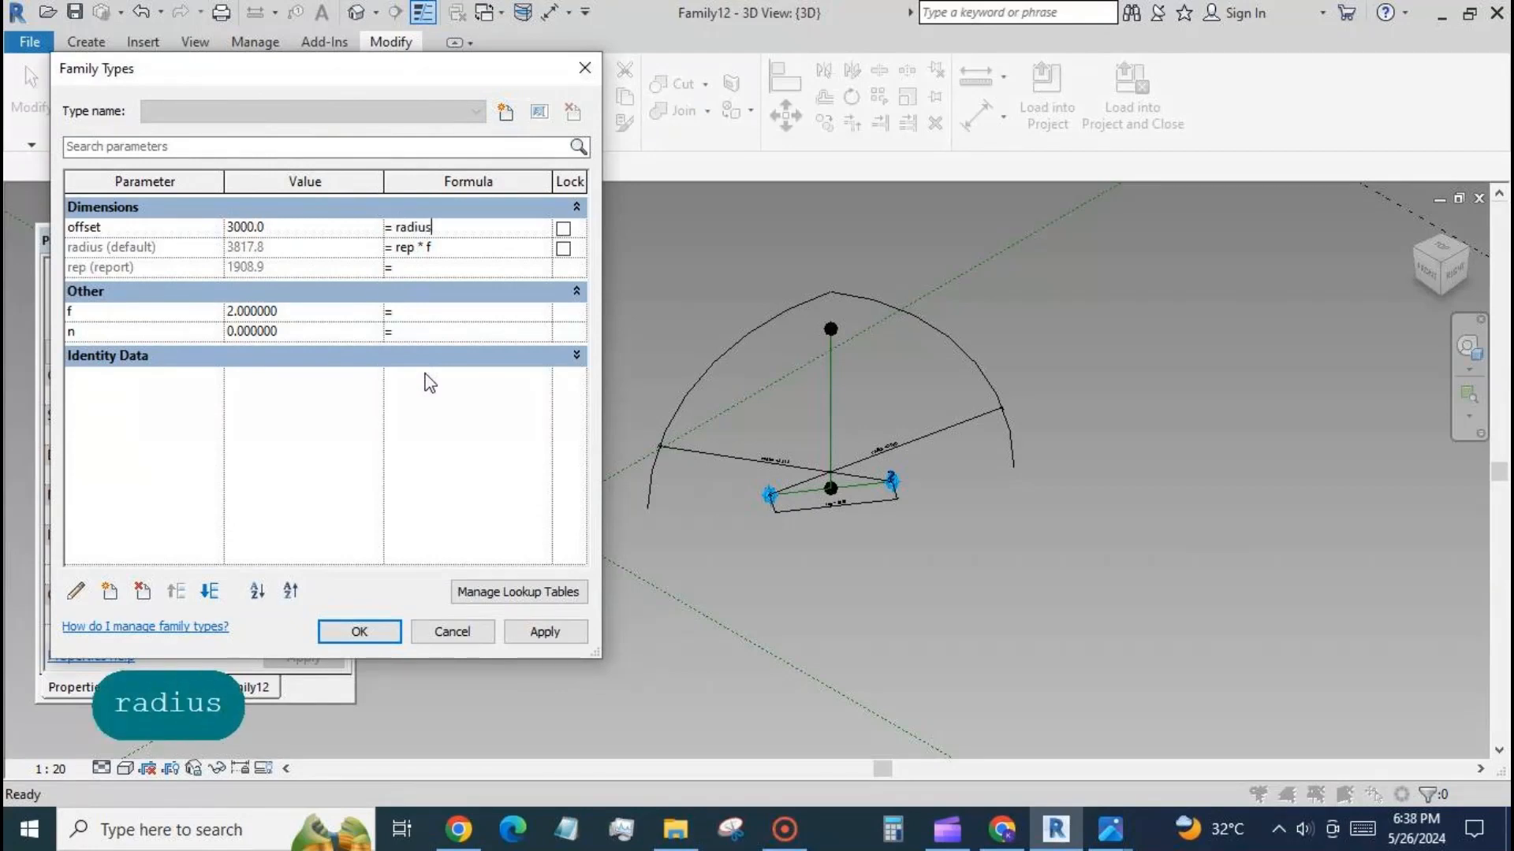
{"action": "left_click", "coordinate": [542, 632]}
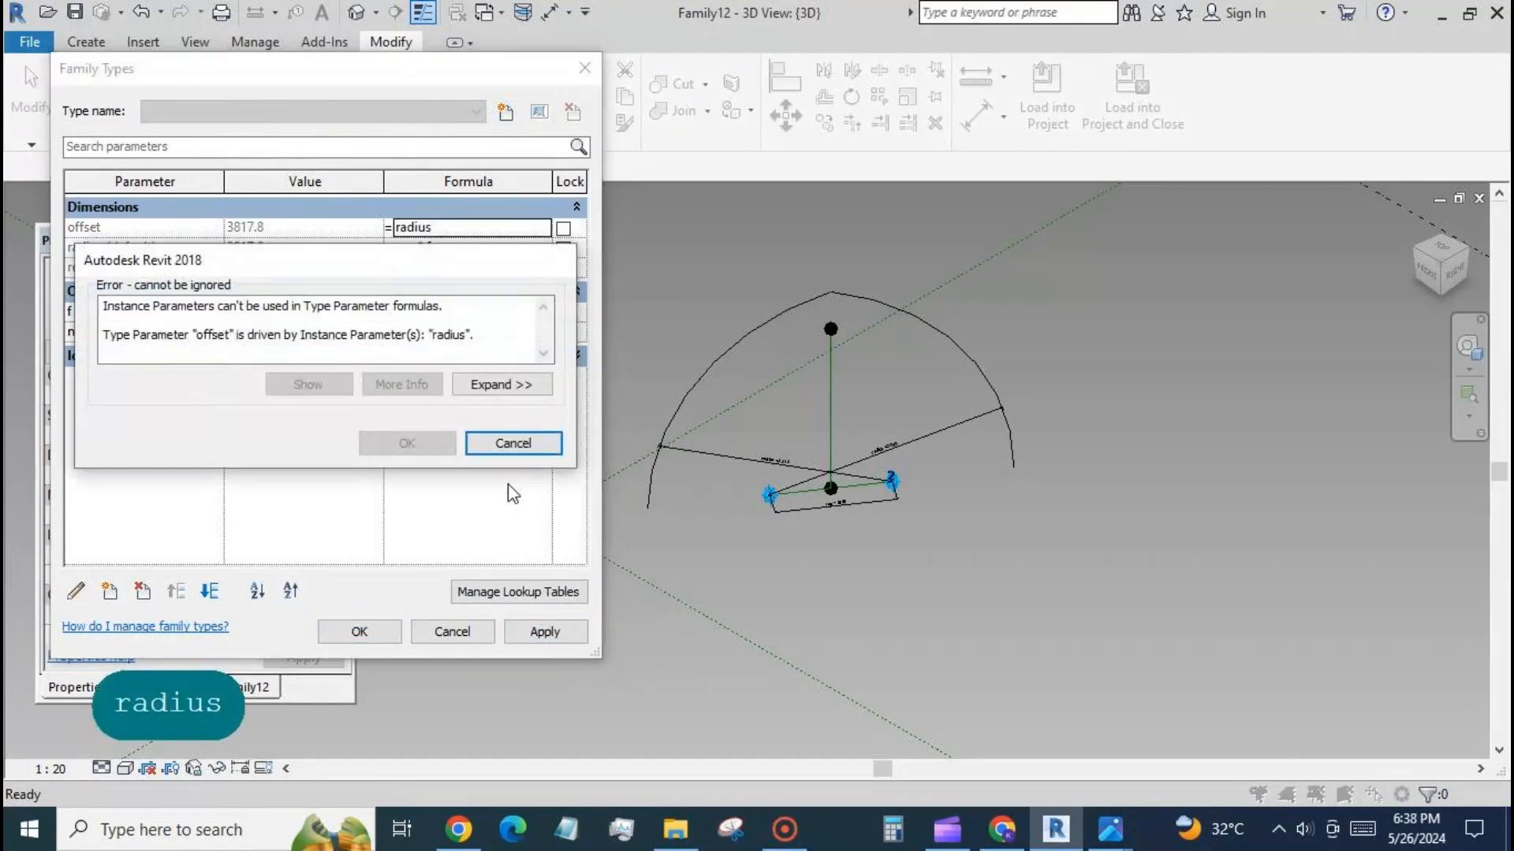
{"action": "left_click", "coordinate": [511, 444]}
Convert the offset parameter from type to instance and apply the change.
{"action": "left_click", "coordinate": [151, 228]}
{"action": "left_click", "coordinate": [77, 591]}
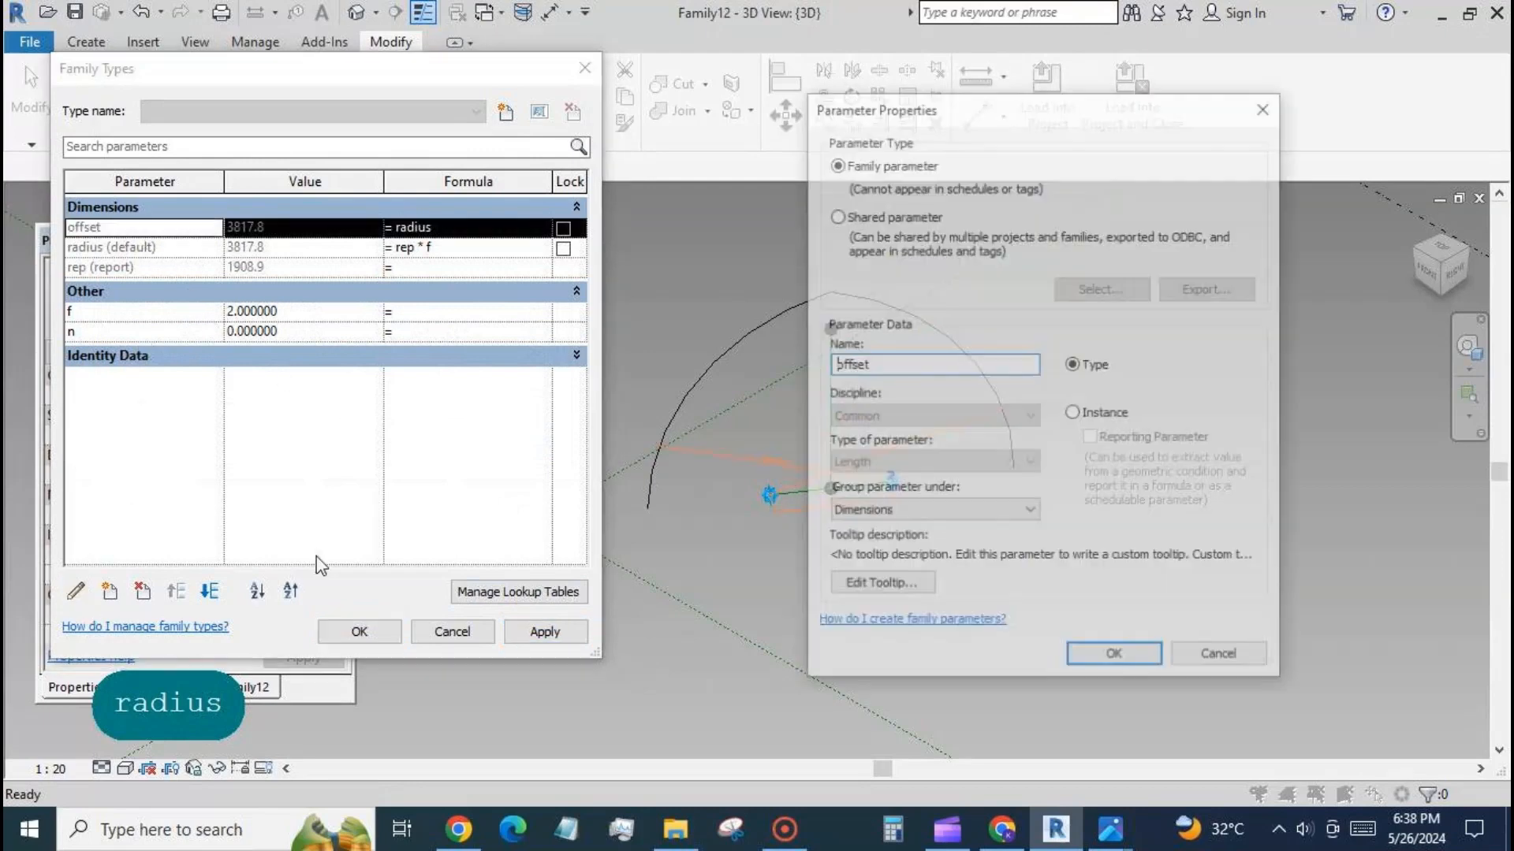
{"action": "left_click", "coordinate": [1073, 413]}
{"action": "left_click", "coordinate": [1115, 658]}
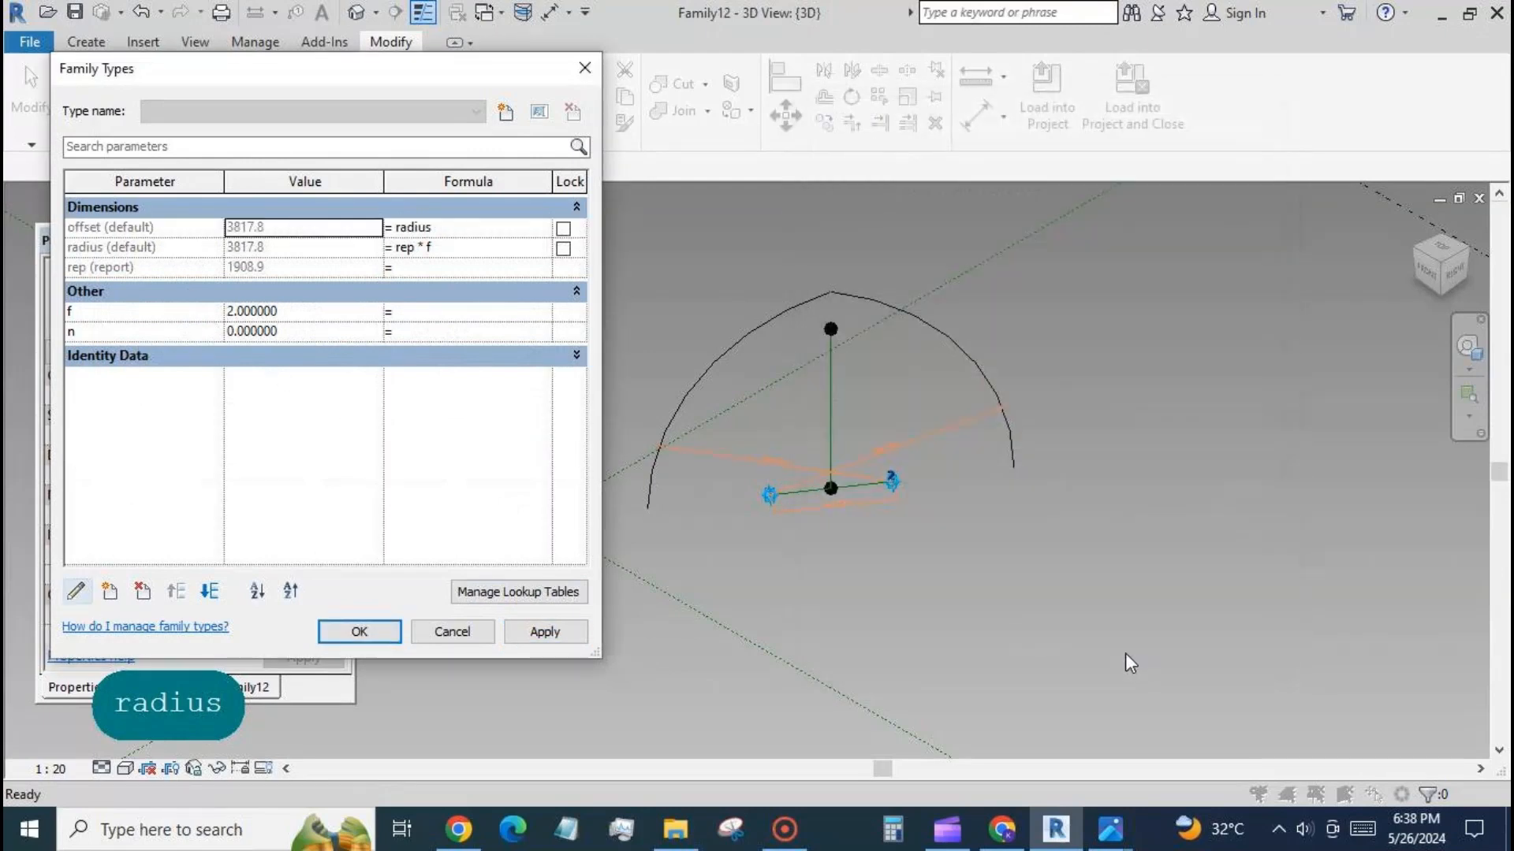
{"action": "left_click", "coordinate": [548, 633]}
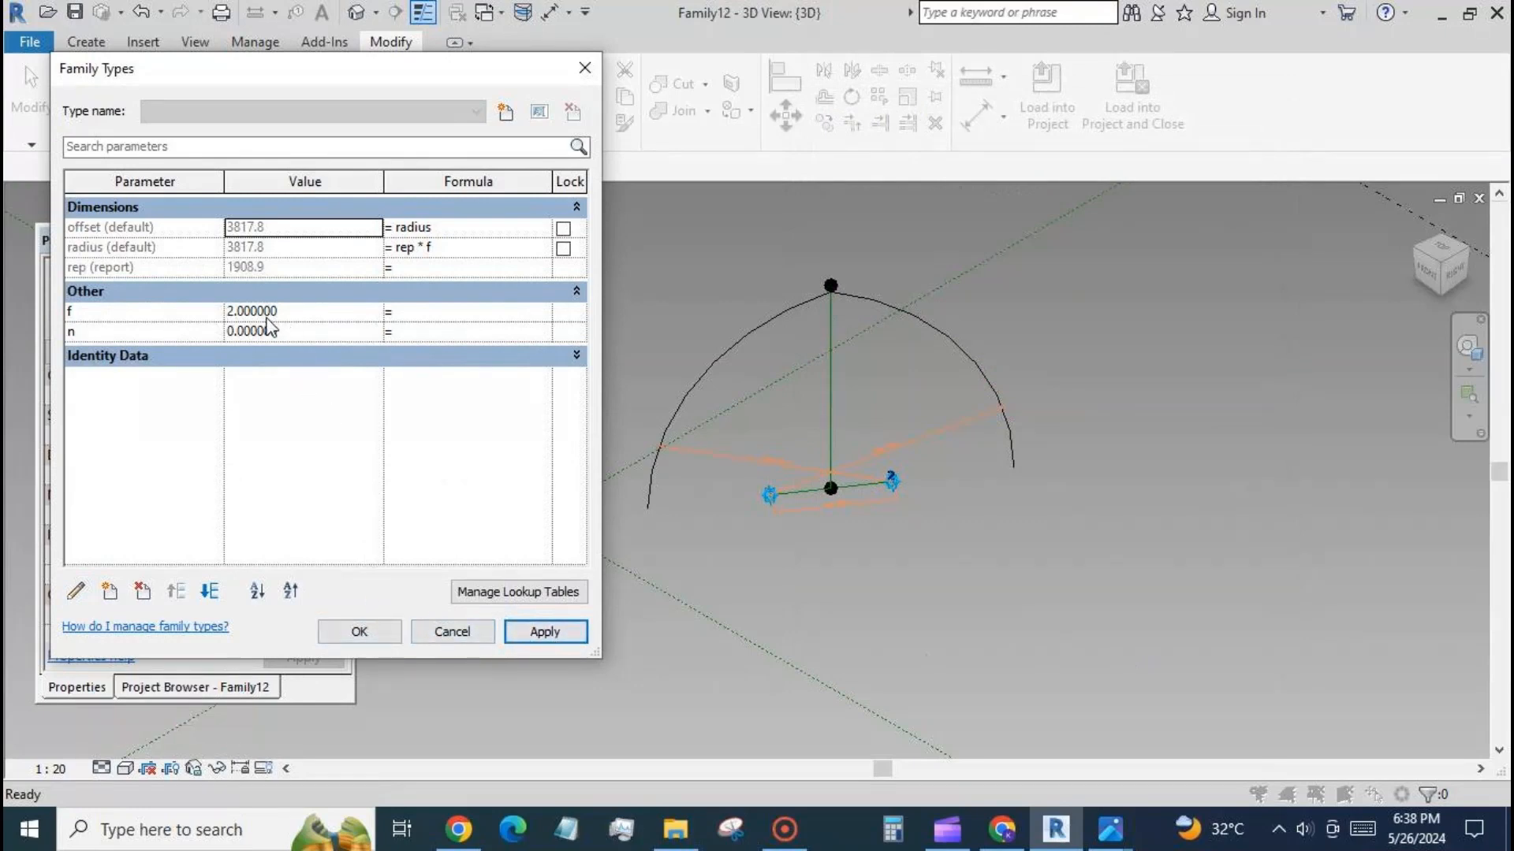
Test the arch shape by applying f values of 0.7 and 0.6 in turn.
{"action": "left_click", "coordinate": [295, 312]}
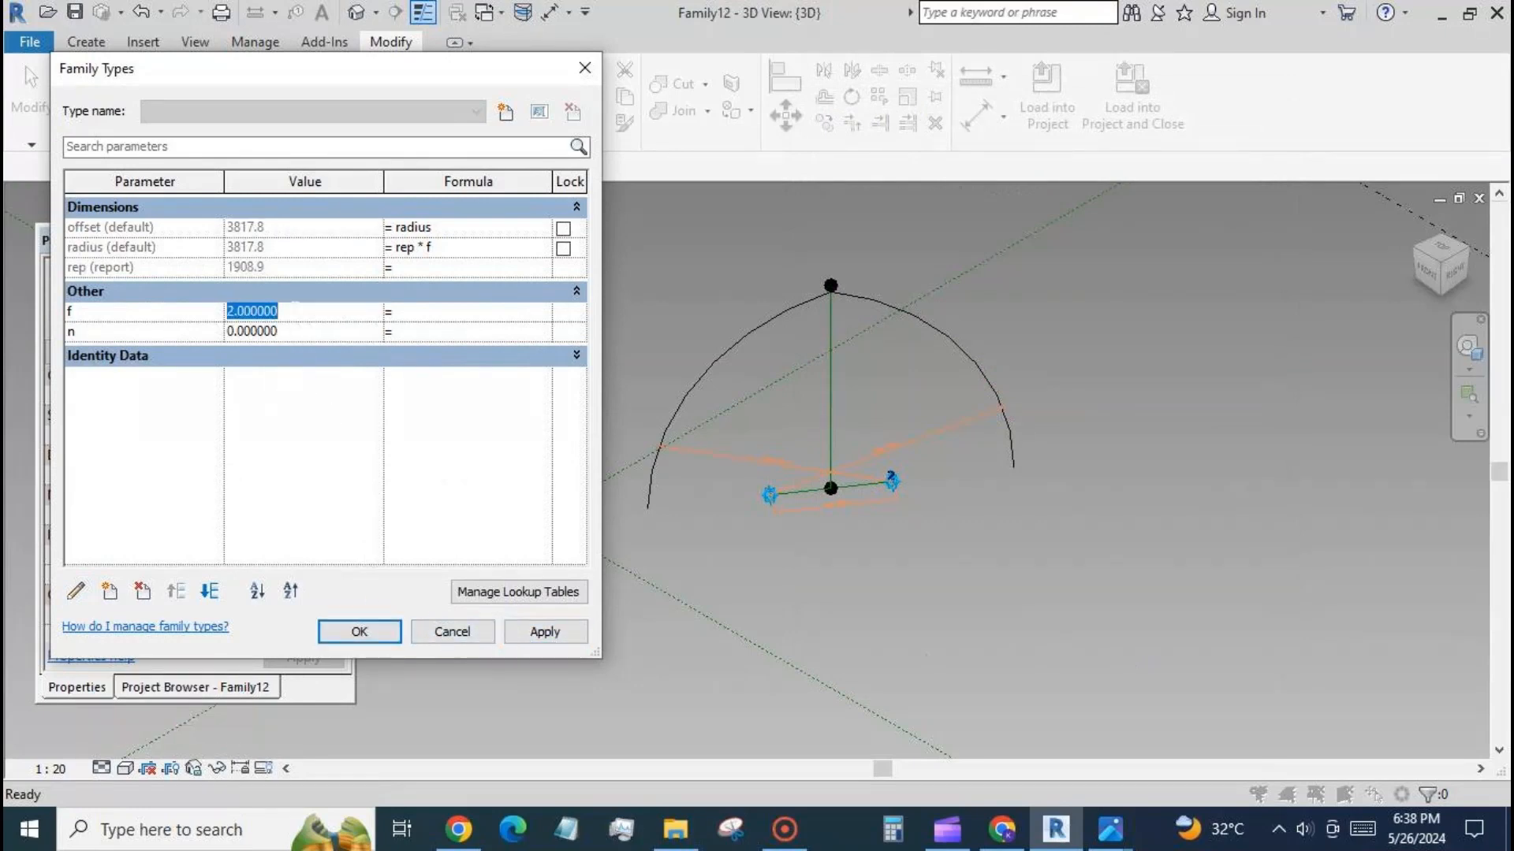
{"action": "type", "text": "0."}
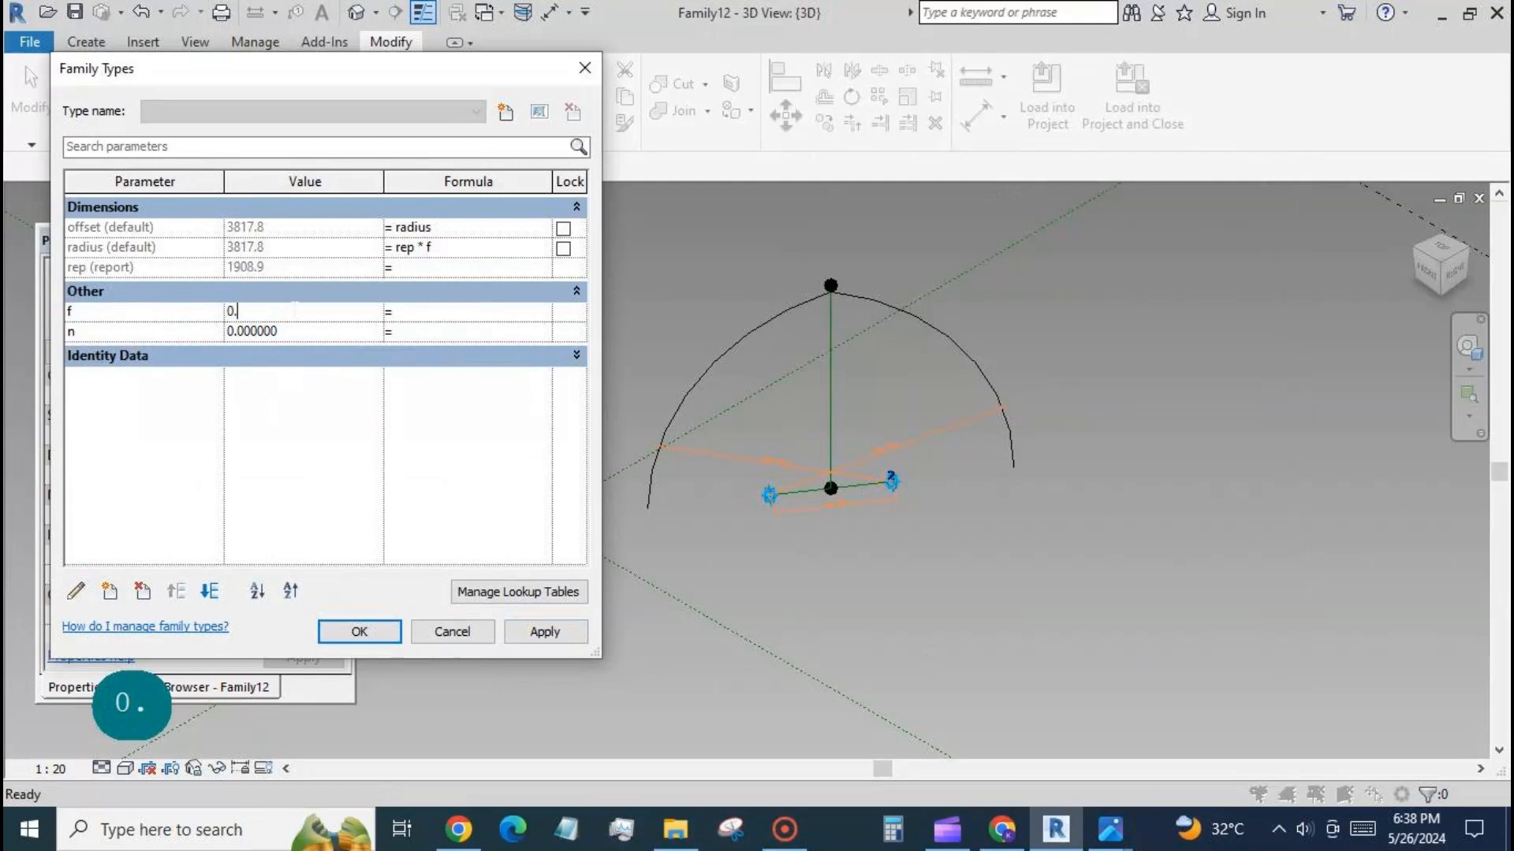
{"action": "type", "text": "7"}
{"action": "left_click", "coordinate": [522, 631]}
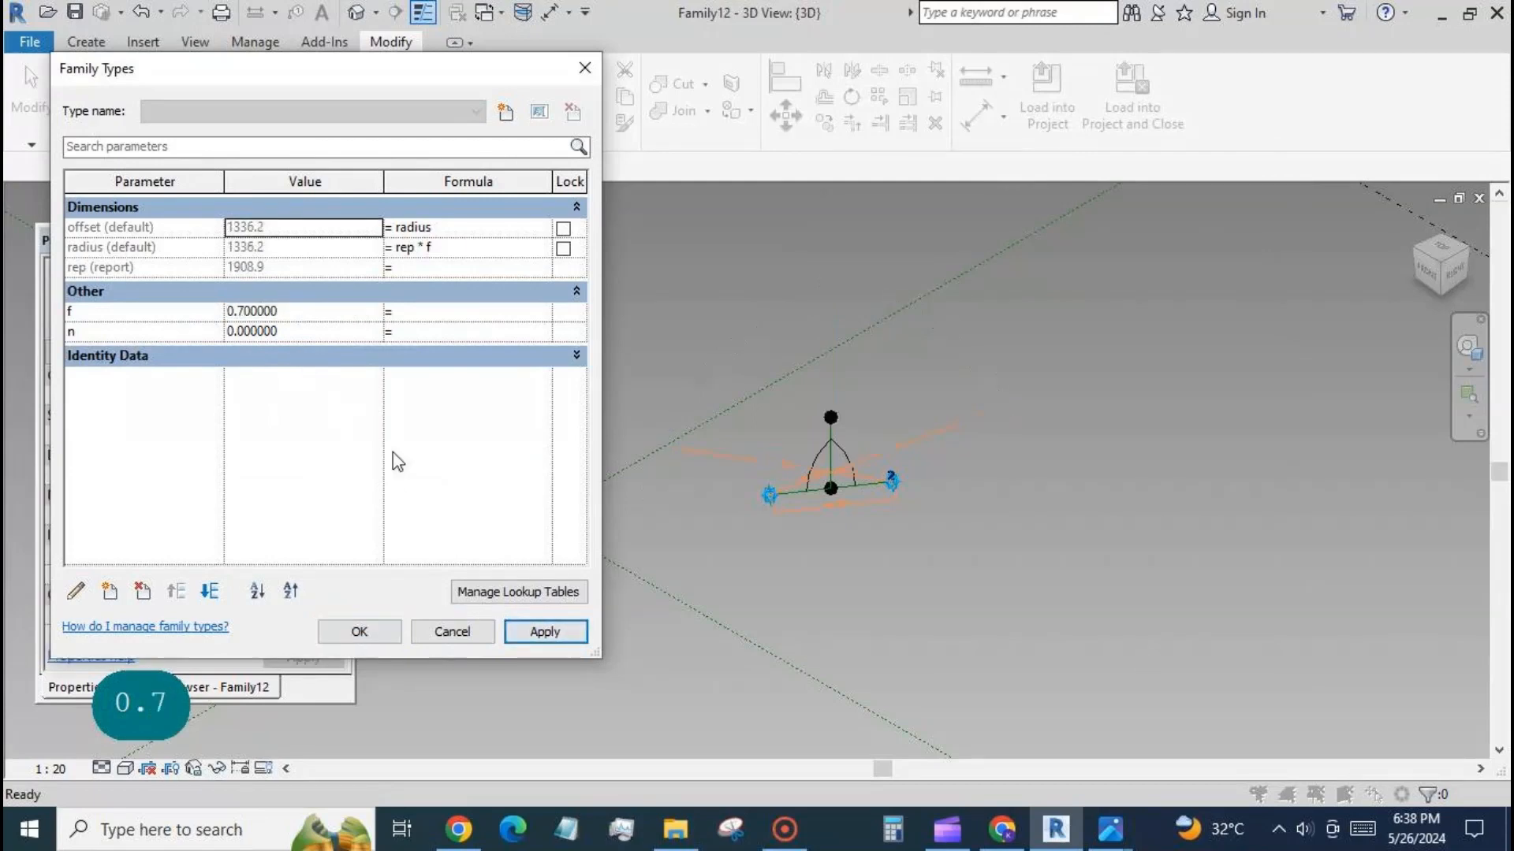
{"action": "left_click", "coordinate": [310, 314]}
{"action": "type", "text": "0."}
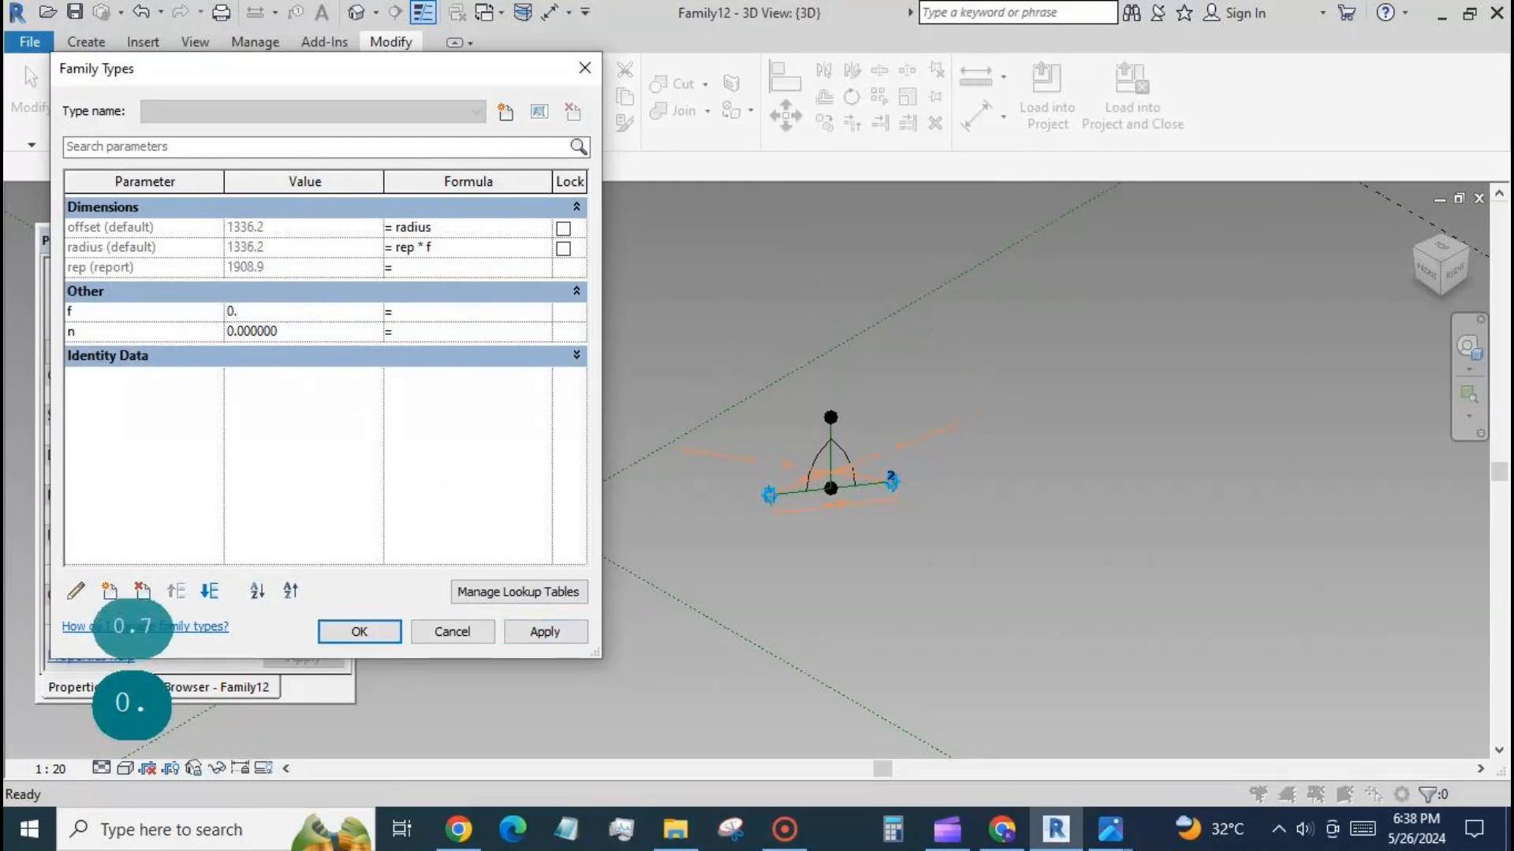
{"action": "type", "text": "6"}
{"action": "left_click", "coordinate": [541, 632]}
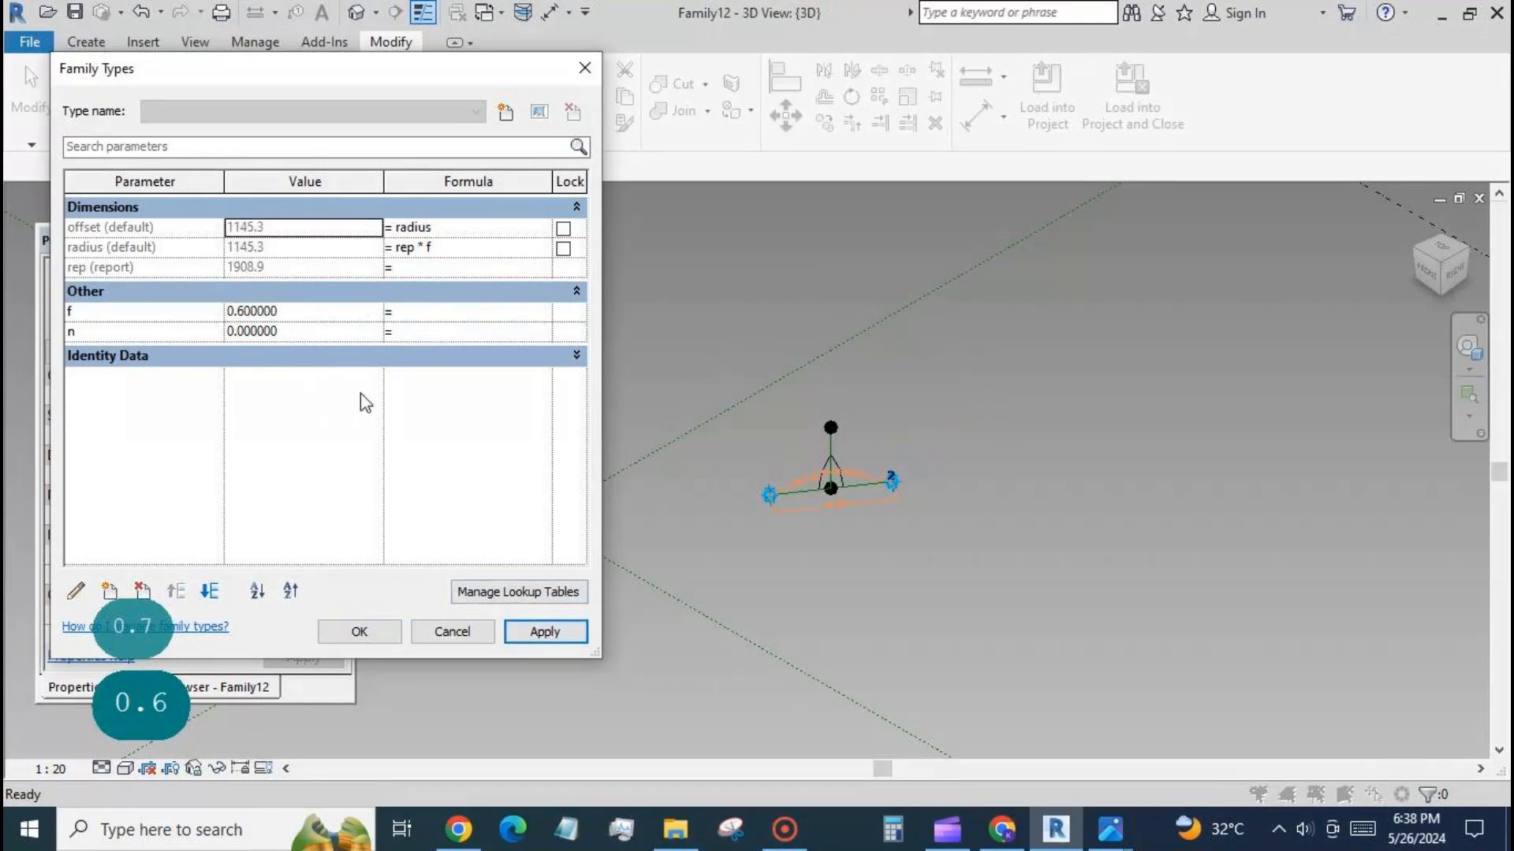
Test the lower limit of f by trying 0.5, dismissing the error, and applying 0.55.
{"action": "left_click", "coordinate": [315, 312]}
{"action": "type", "text": "0."}
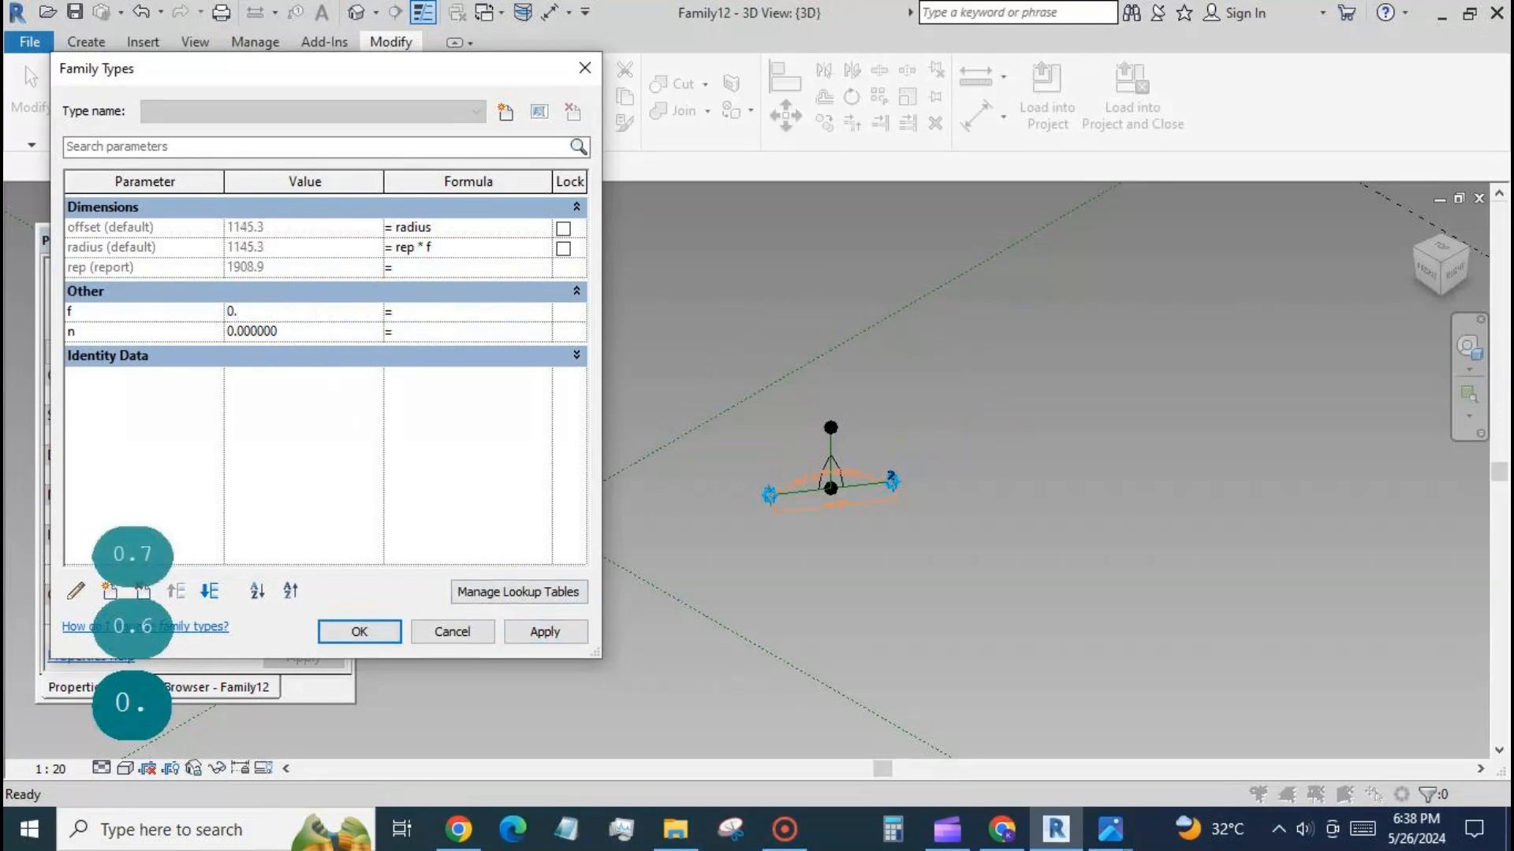
{"action": "type", "text": "5"}
{"action": "left_click", "coordinate": [532, 633]}
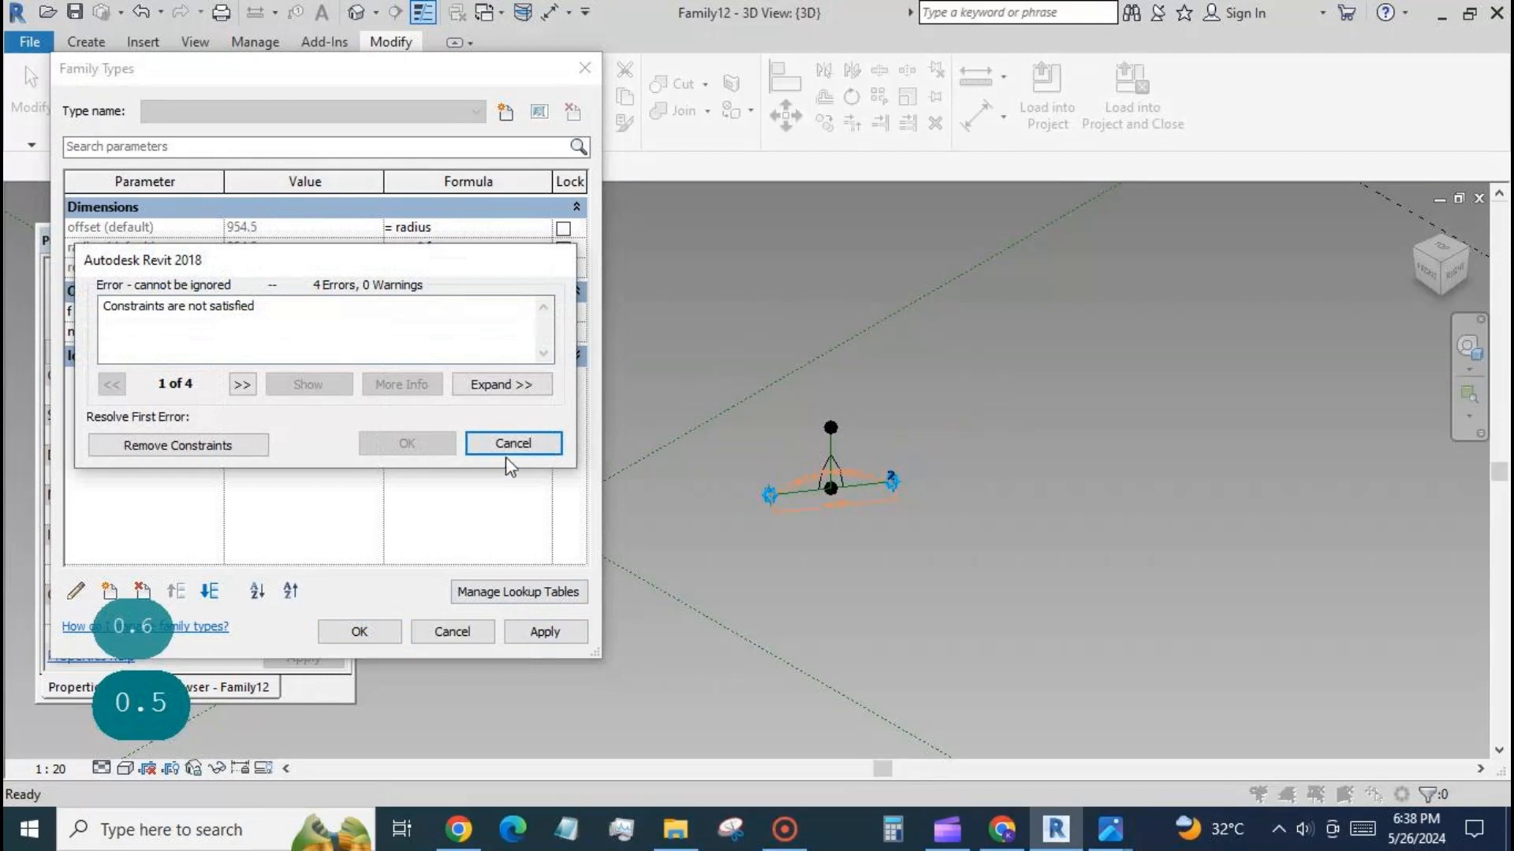
{"action": "left_click", "coordinate": [505, 451]}
{"action": "left_click", "coordinate": [268, 311]}
{"action": "left_click_drag", "start_coordinate": [278, 311], "coordinate": [246, 311]}
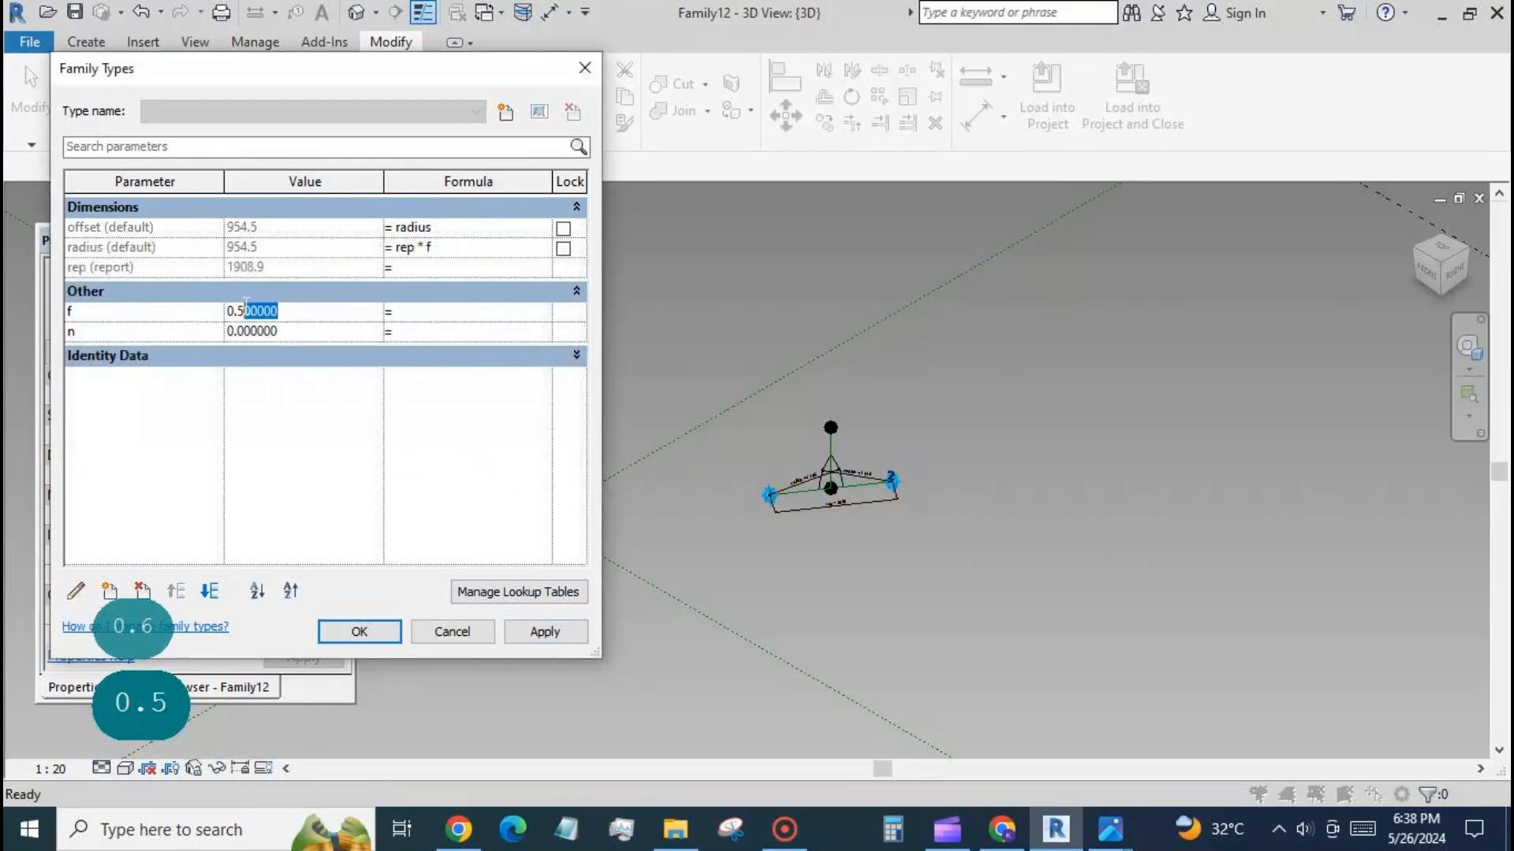
{"action": "type", "text": "55"}
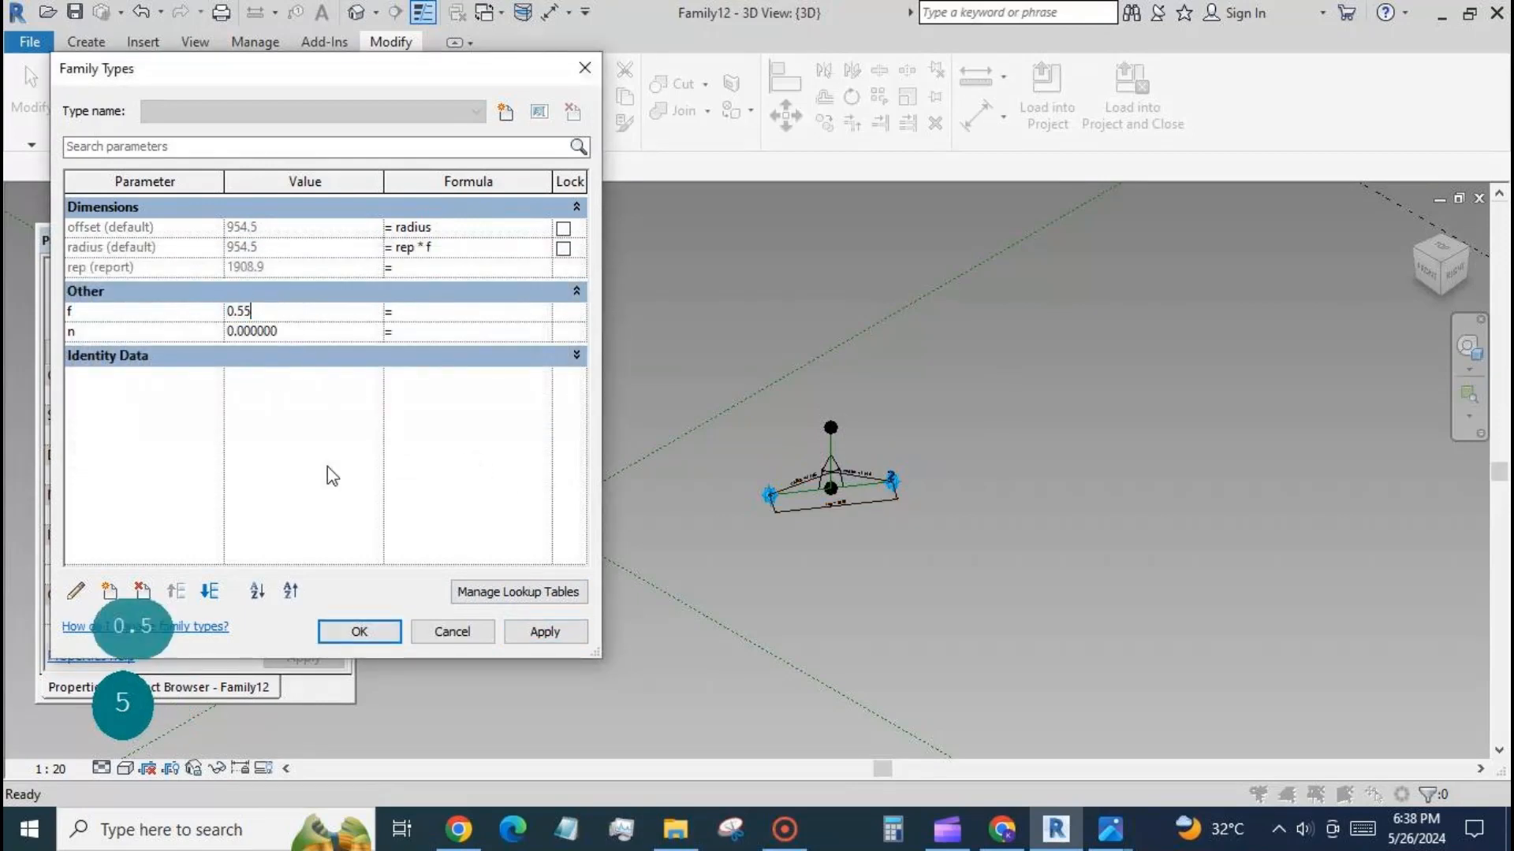
{"action": "left_click", "coordinate": [545, 632]}
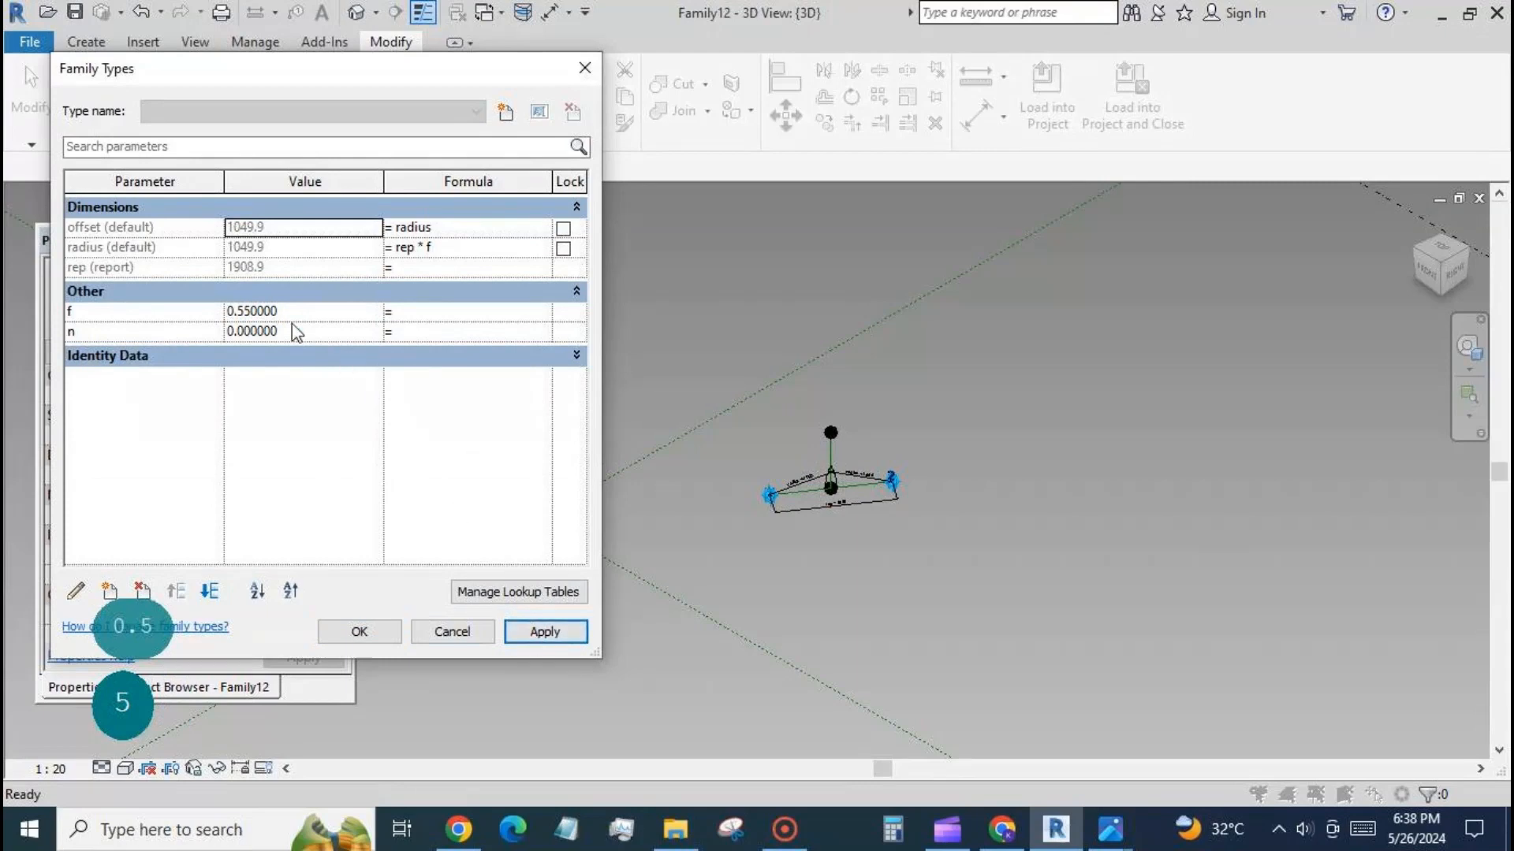
Rename the f parameter to fac and make it an instance parameter.
{"action": "left_click", "coordinate": [113, 311]}
{"action": "left_click", "coordinate": [76, 591]}
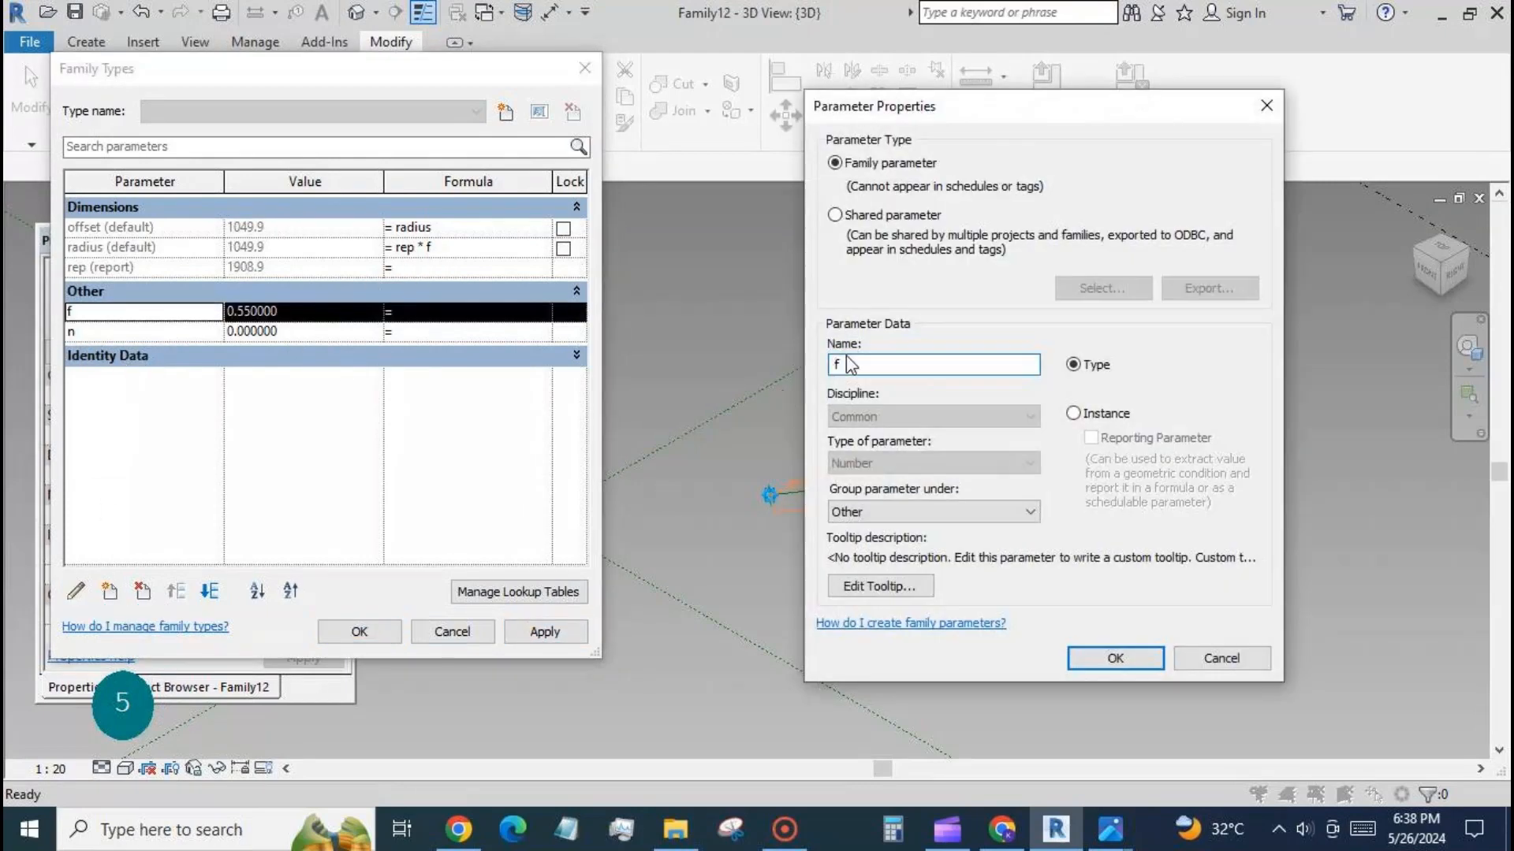
{"action": "type", "text": "ac"}
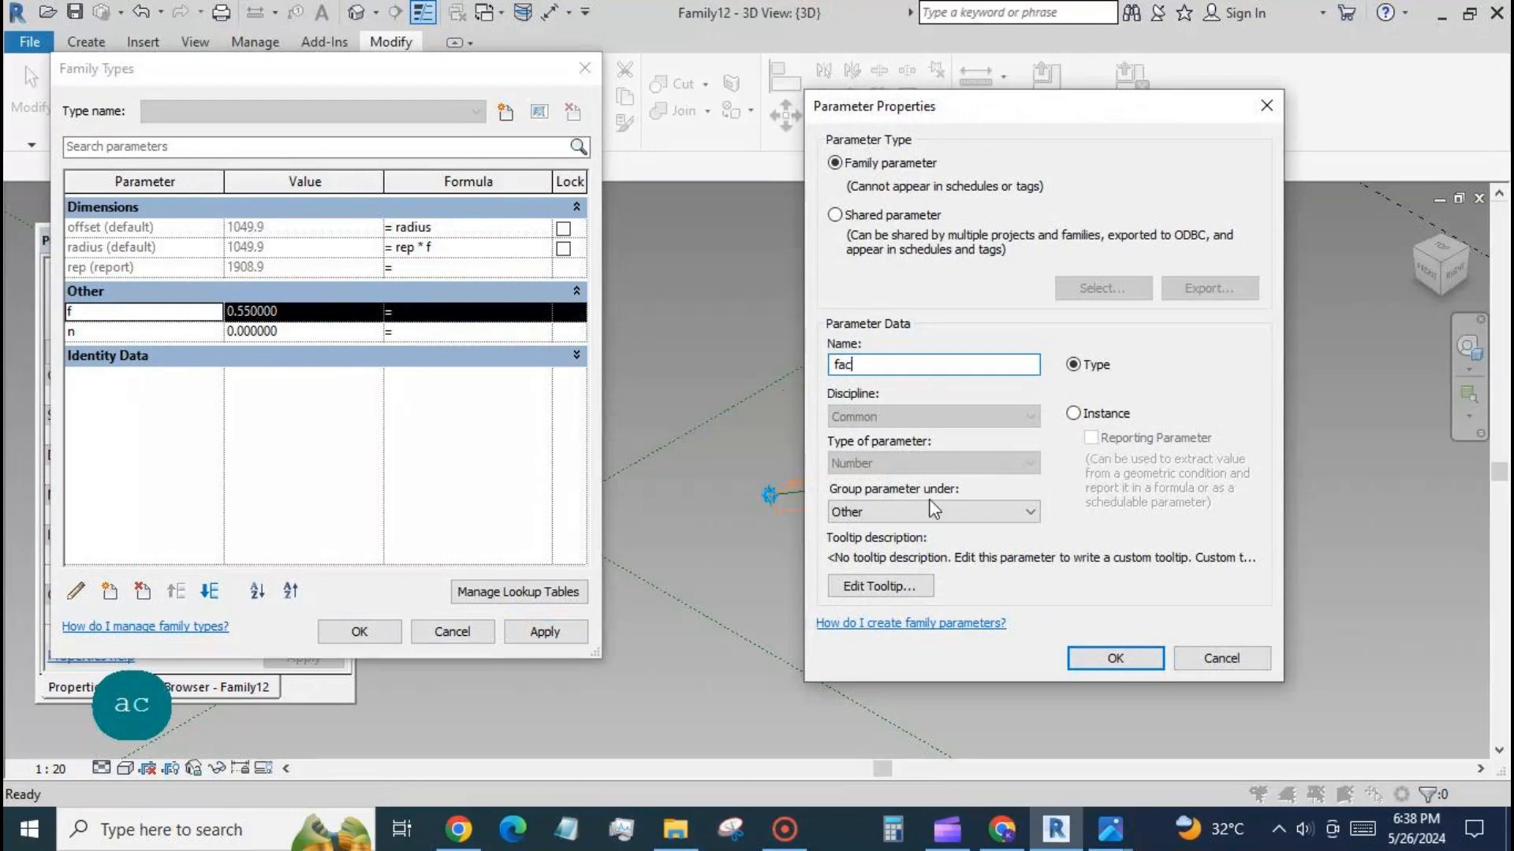
{"action": "left_click", "coordinate": [1073, 413]}
{"action": "left_click", "coordinate": [1115, 658]}
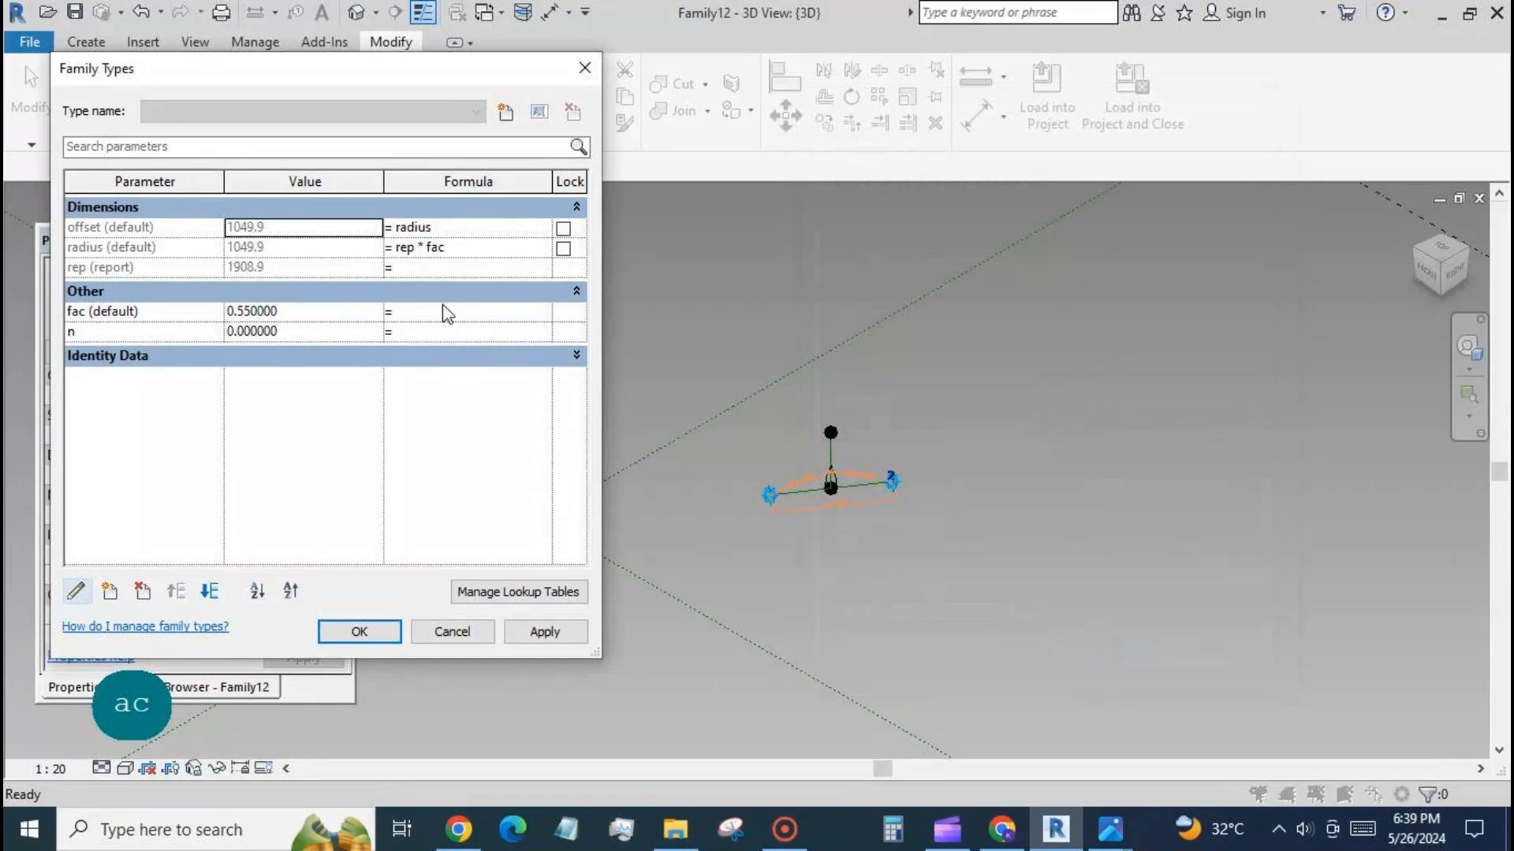
Change the radius parameter's formula to rep * if(fac < 0.6, 0.6, fac) and apply it.
{"action": "left_click", "coordinate": [433, 249]}
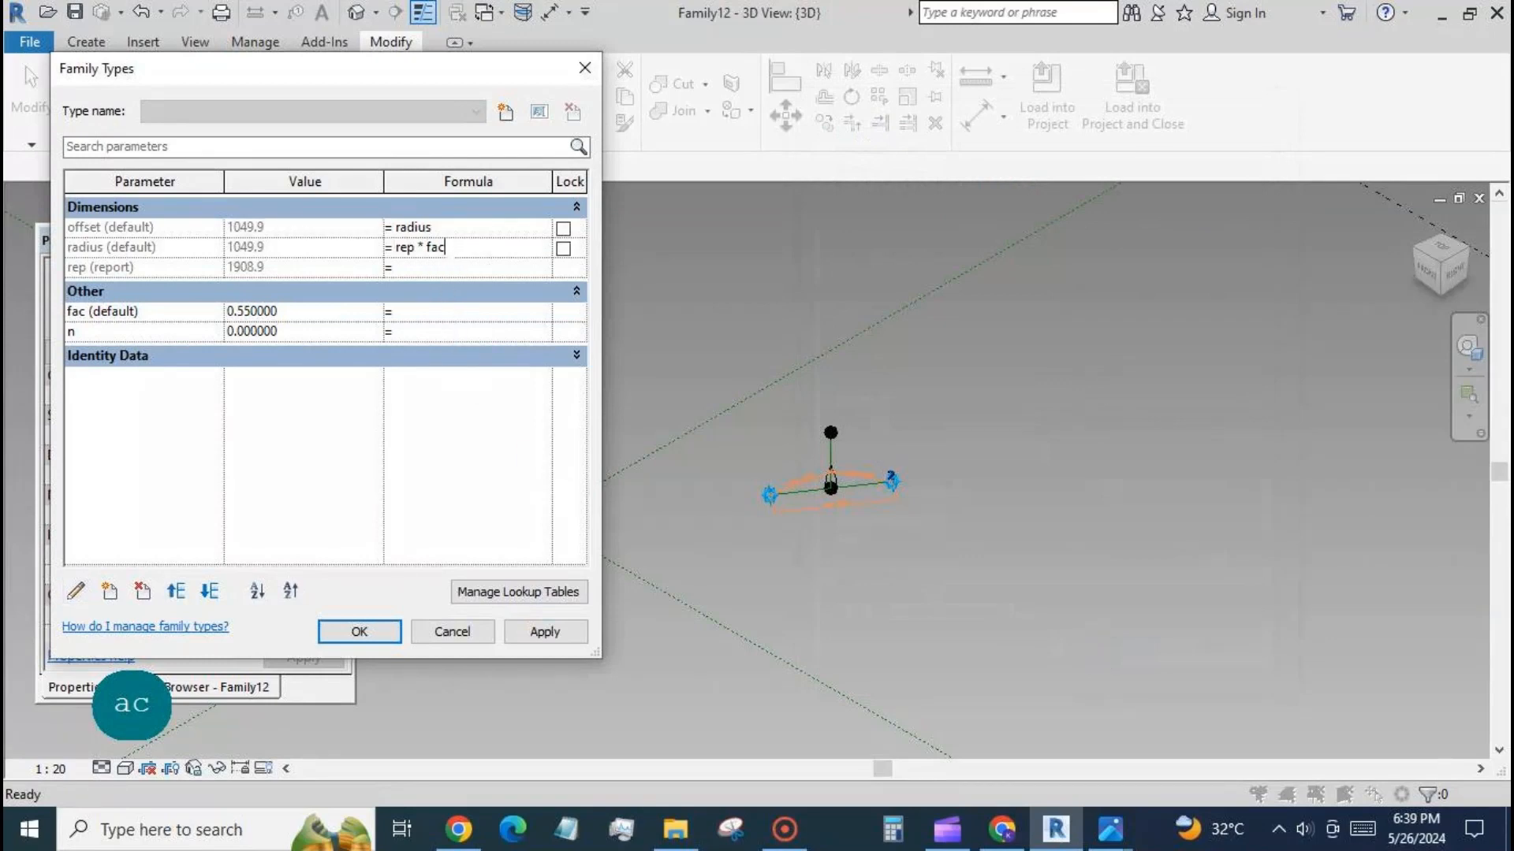
{"action": "type", "text": "if(fac<"}
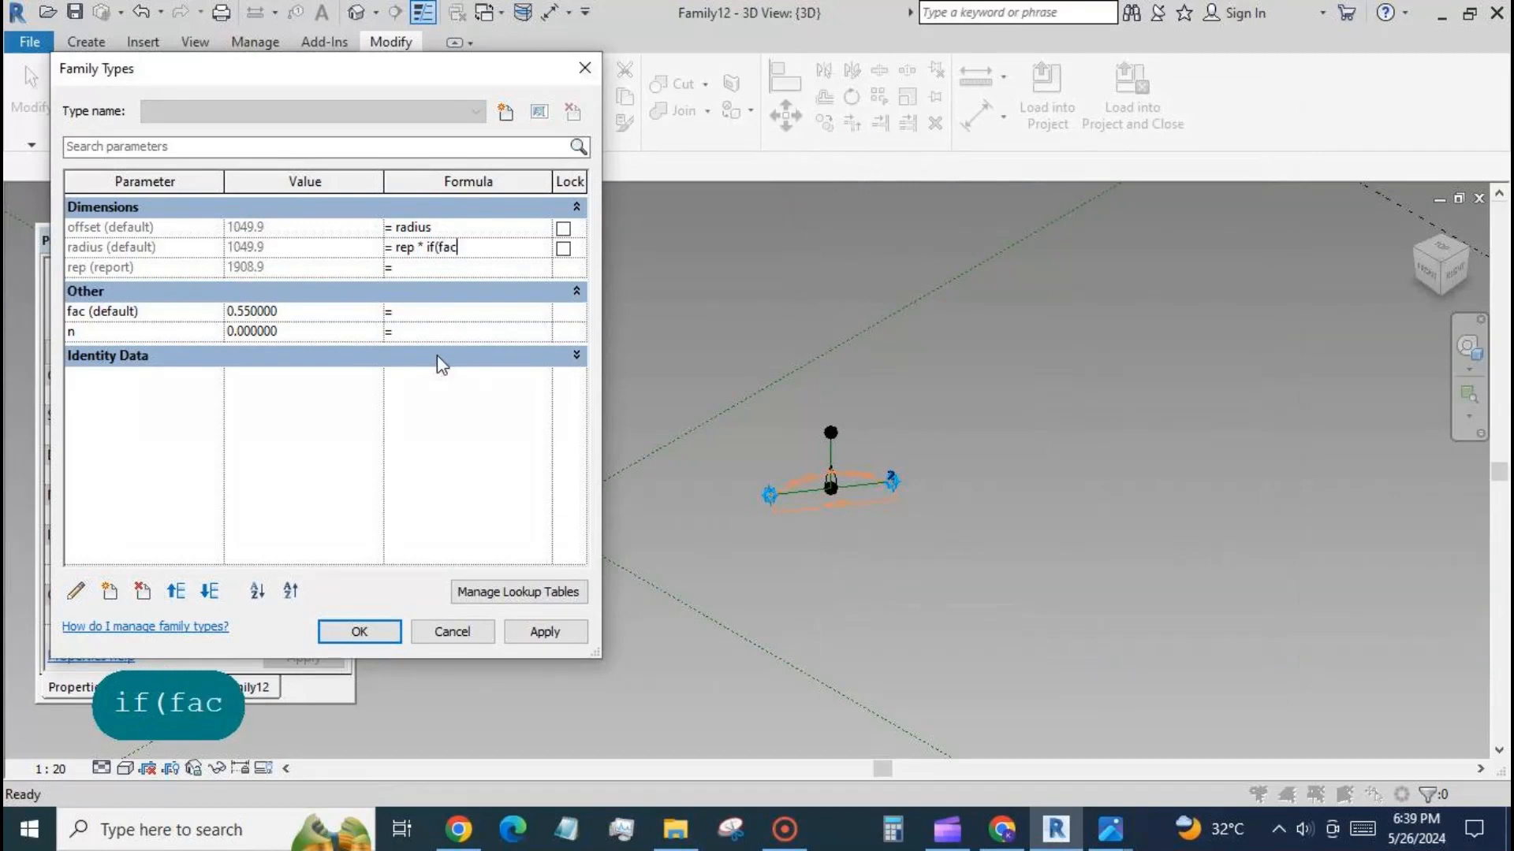
{"action": "type", "text": "0.6"}
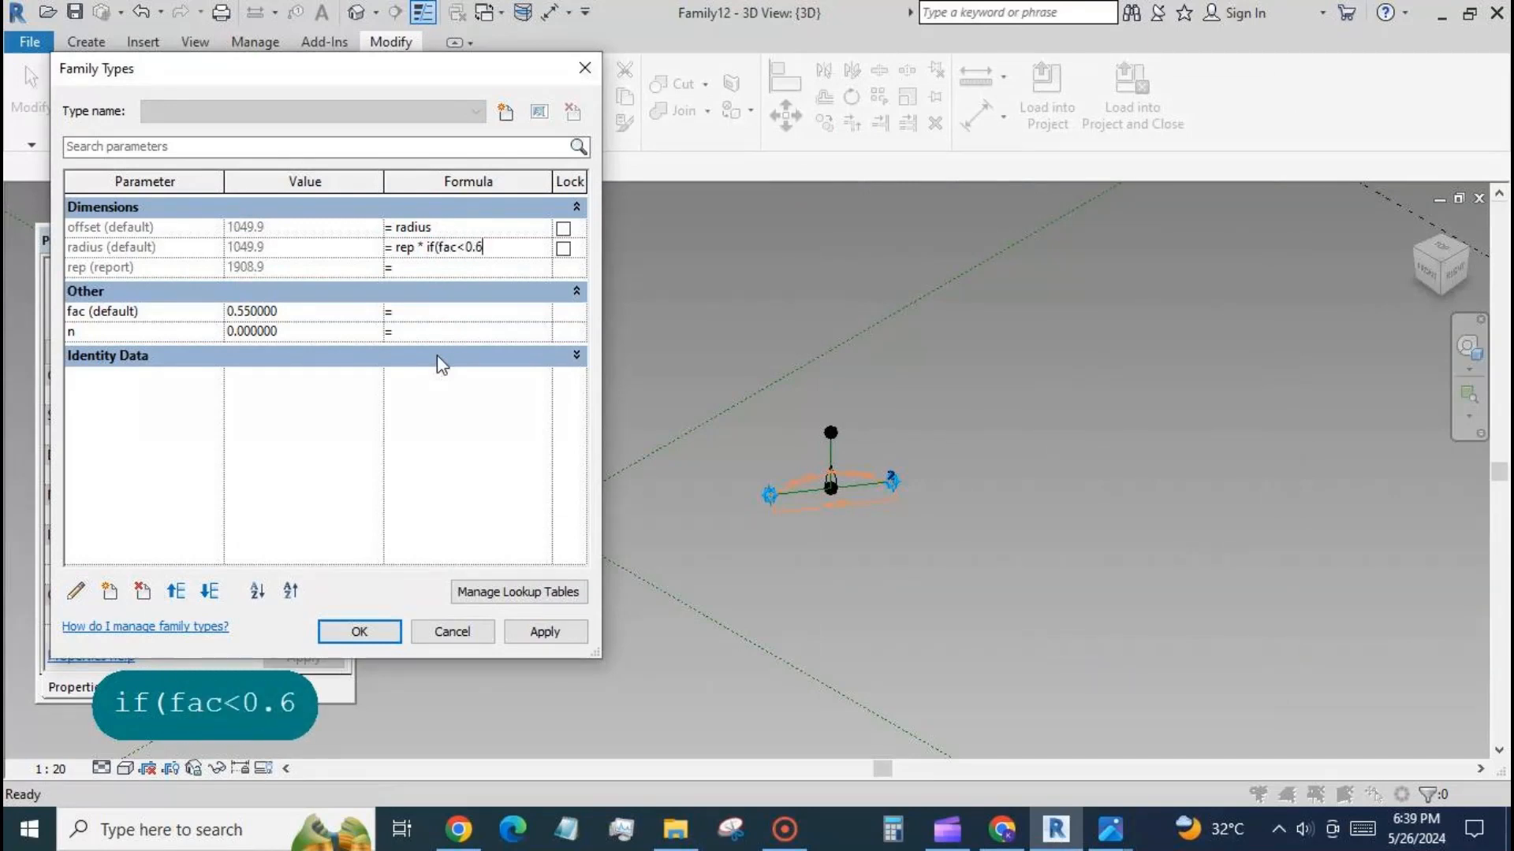
{"action": "type", "text": ",0."}
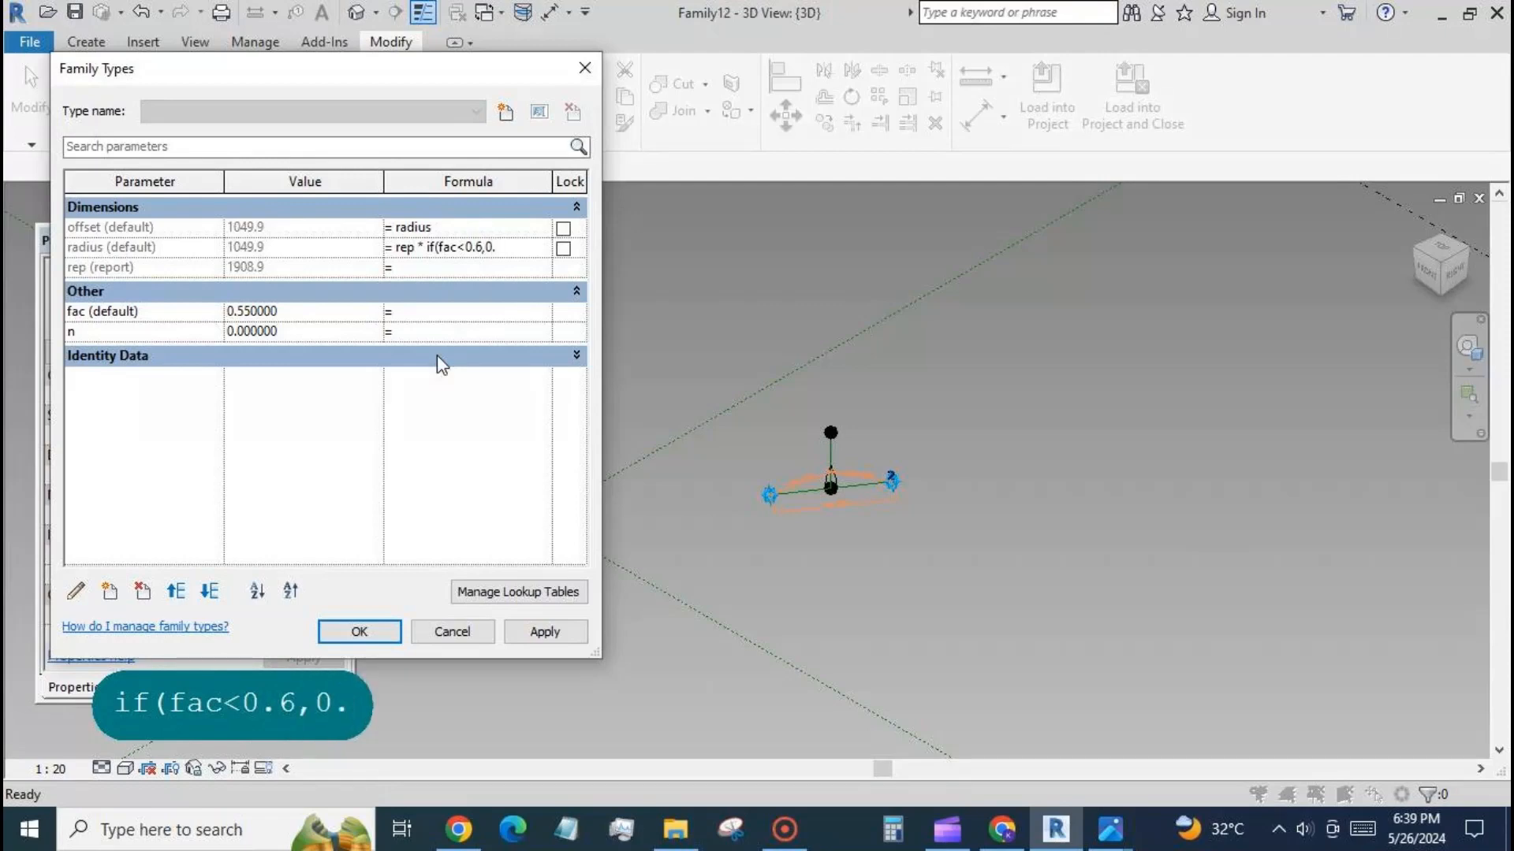
{"action": "type", "text": "6,fac"}
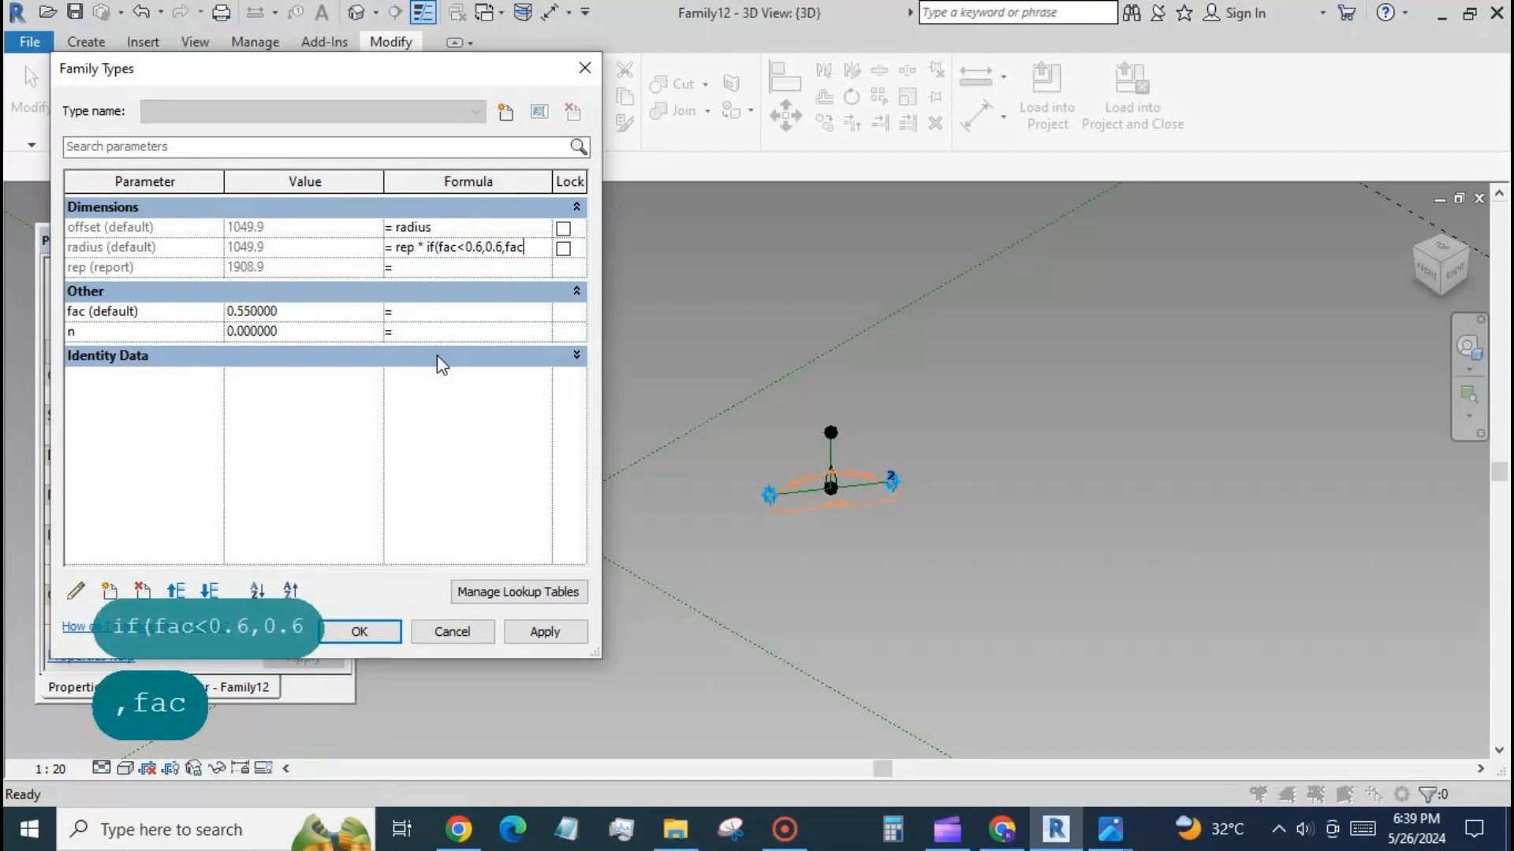
{"action": "type", "text": ")"}
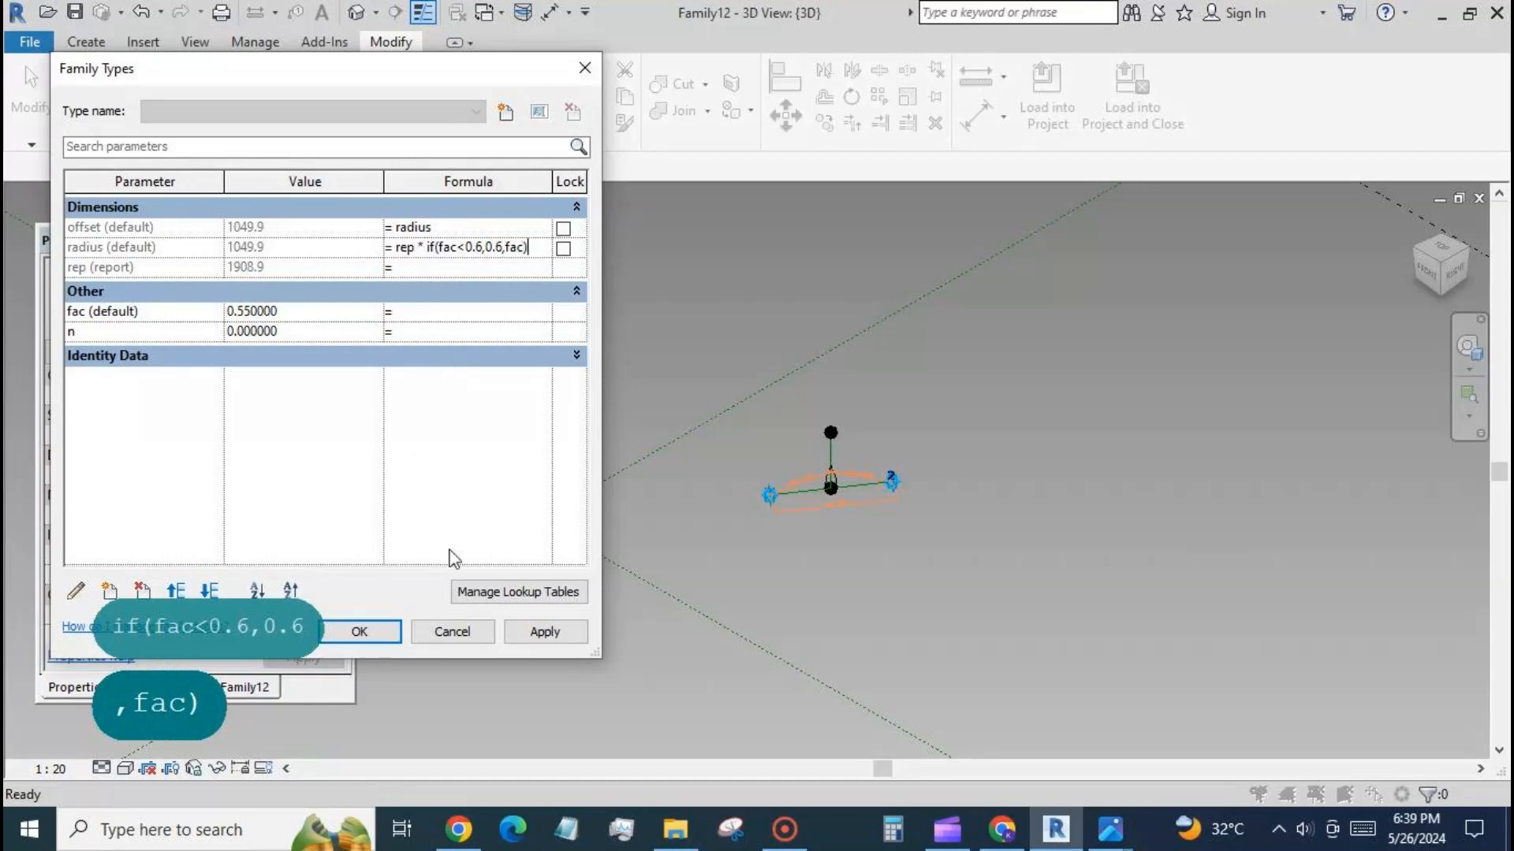
{"action": "left_click", "coordinate": [543, 632]}
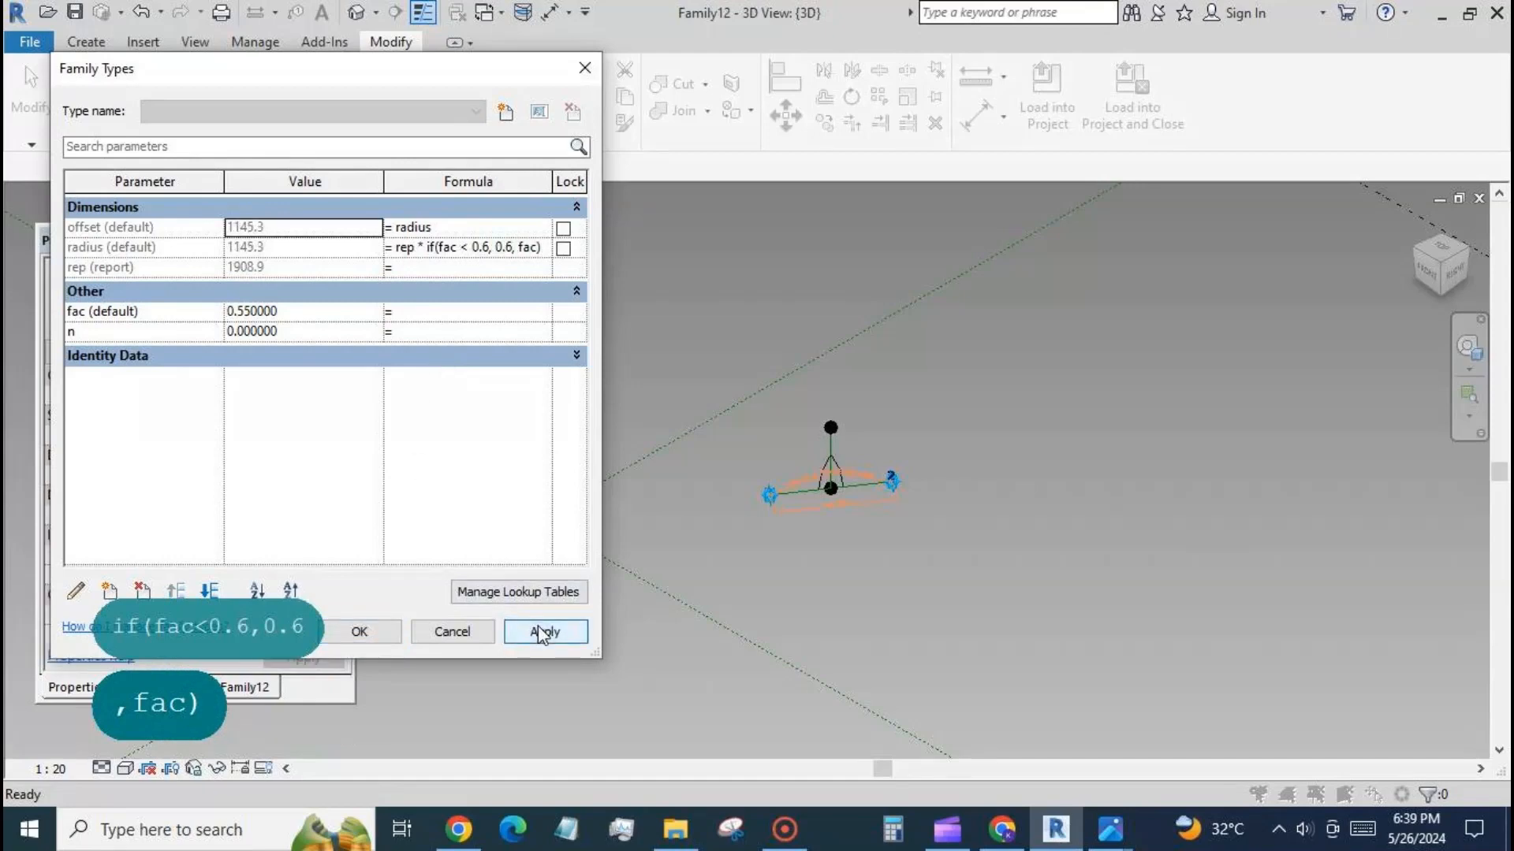
Test the conditional radius formula by setting fac to 0.4 and applying it.
{"action": "left_click", "coordinate": [319, 313]}
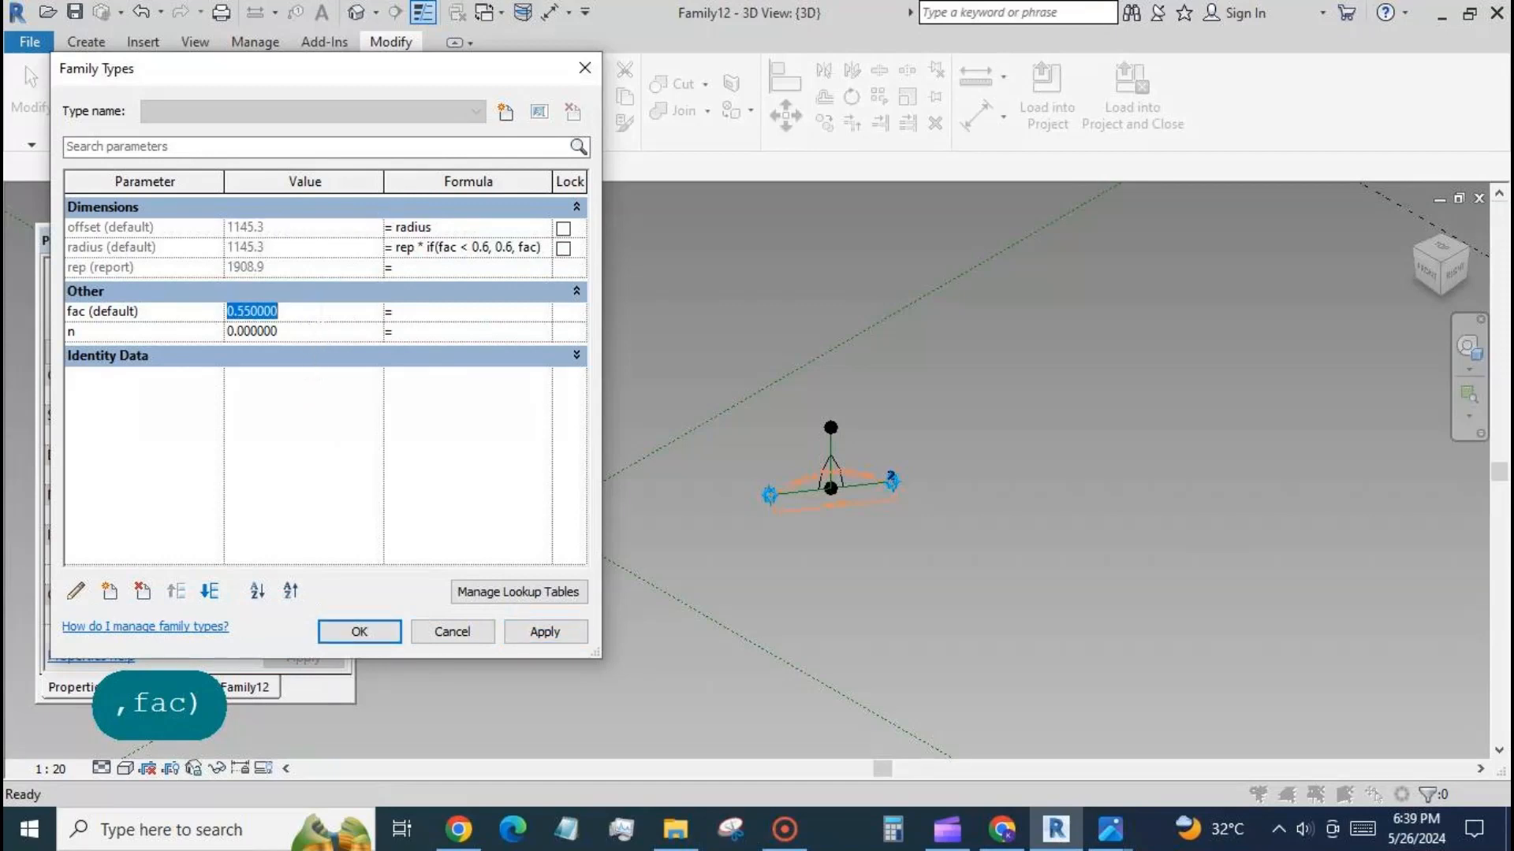
{"action": "type", "text": "0.4"}
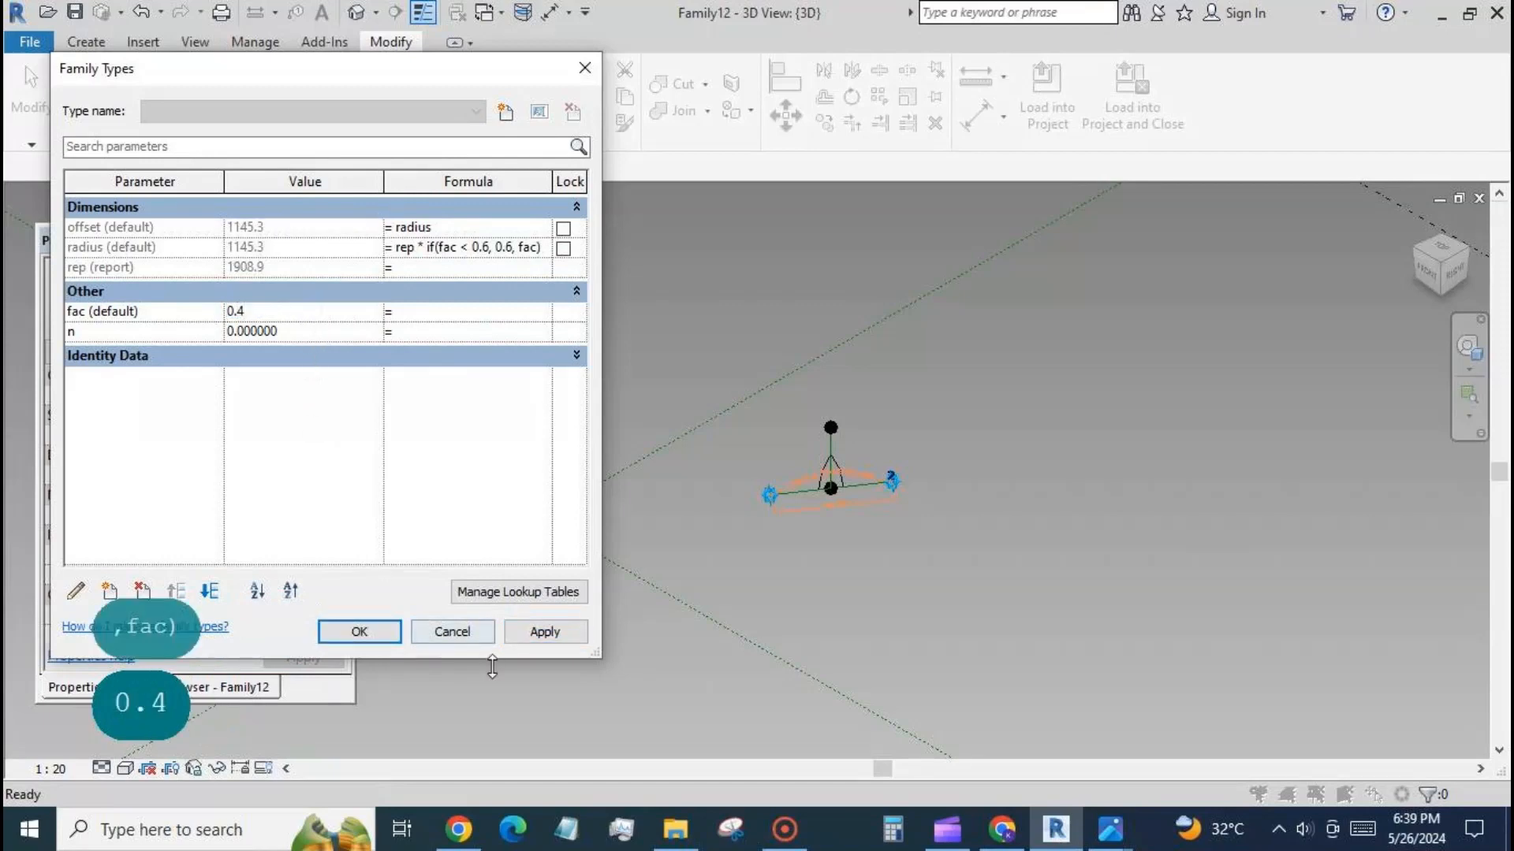
{"action": "left_click", "coordinate": [576, 626]}
Flex the arch by applying fac values of 0.8 and 0.9.
{"action": "left_click", "coordinate": [318, 320]}
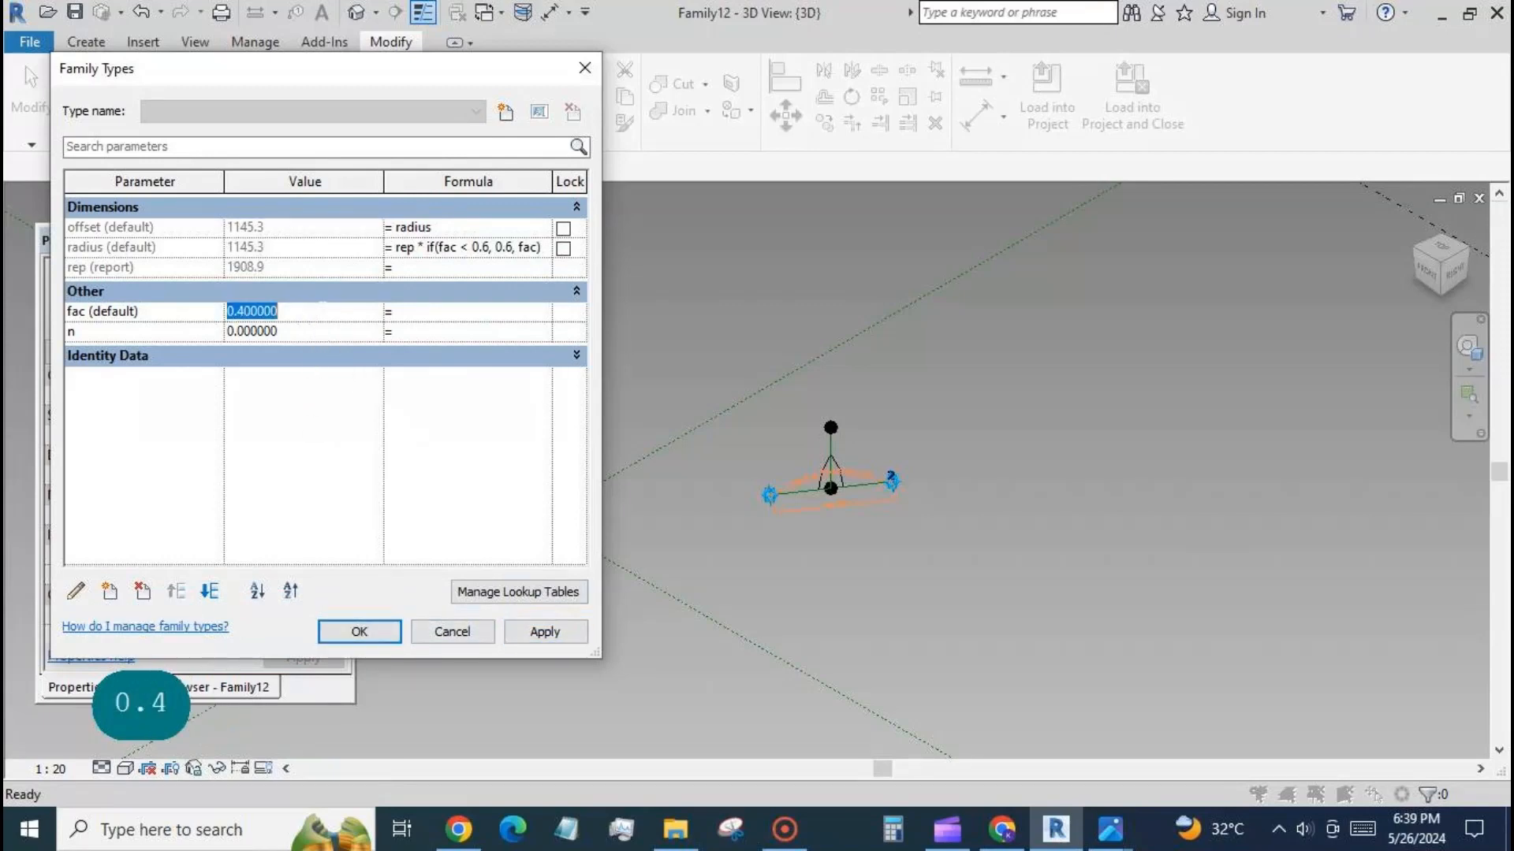
{"action": "type", "text": "0.8"}
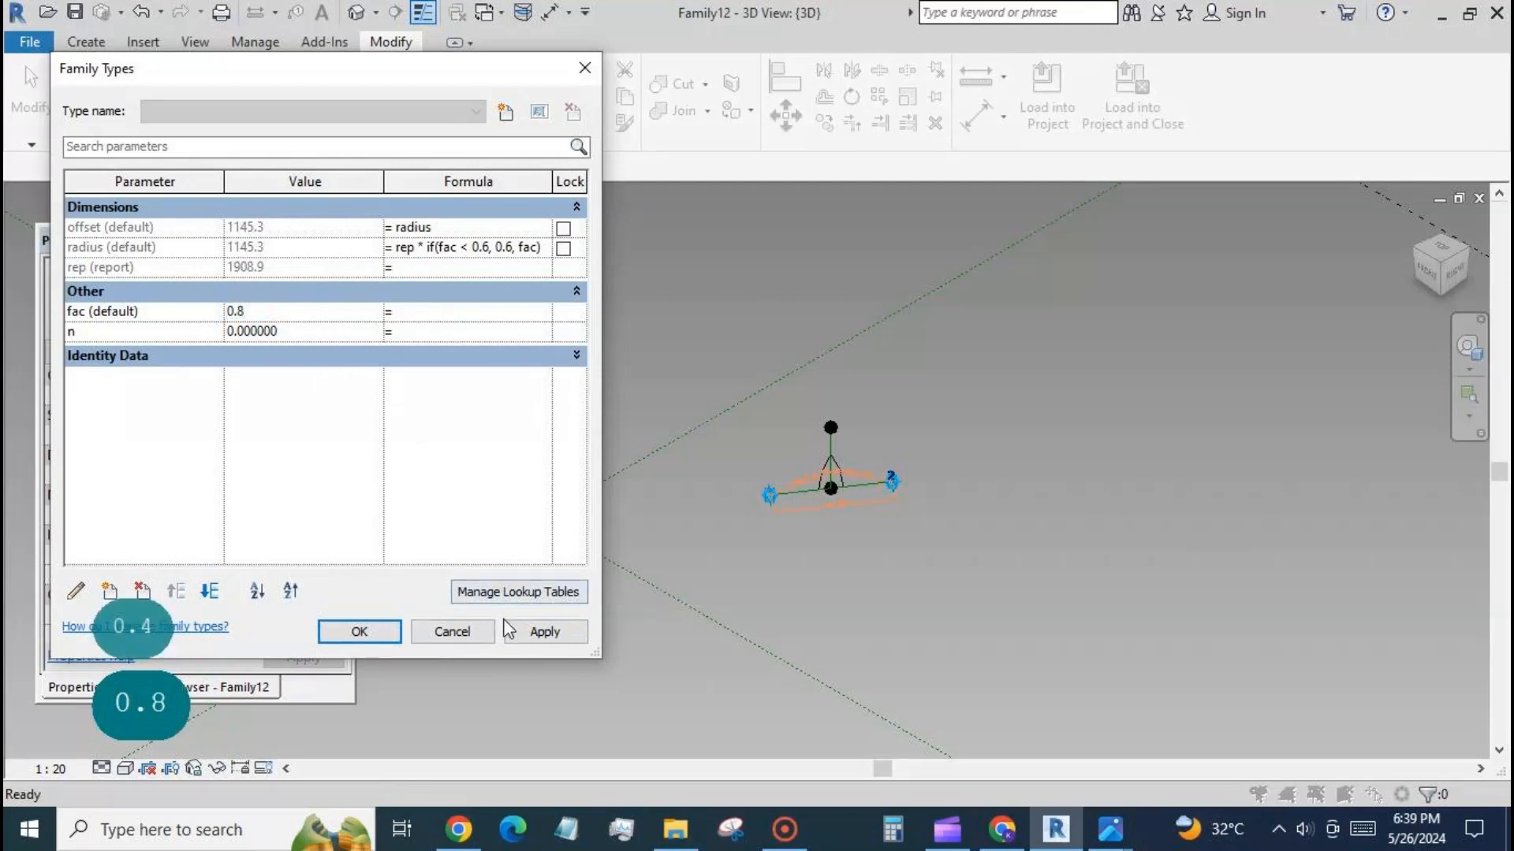
{"action": "left_click", "coordinate": [522, 631]}
{"action": "left_click", "coordinate": [338, 314]}
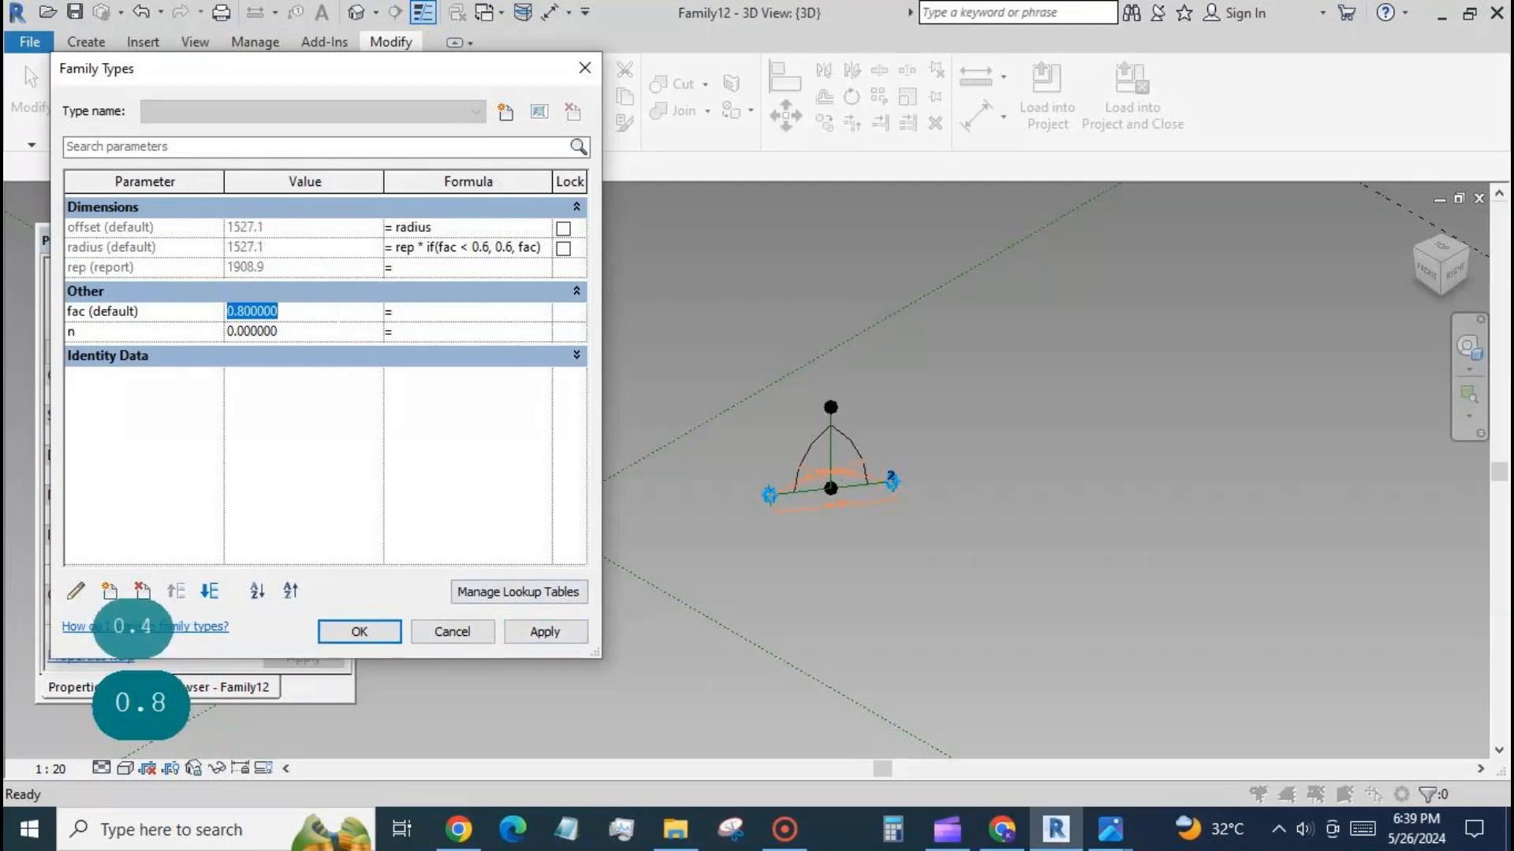
{"action": "type", "text": "0.9"}
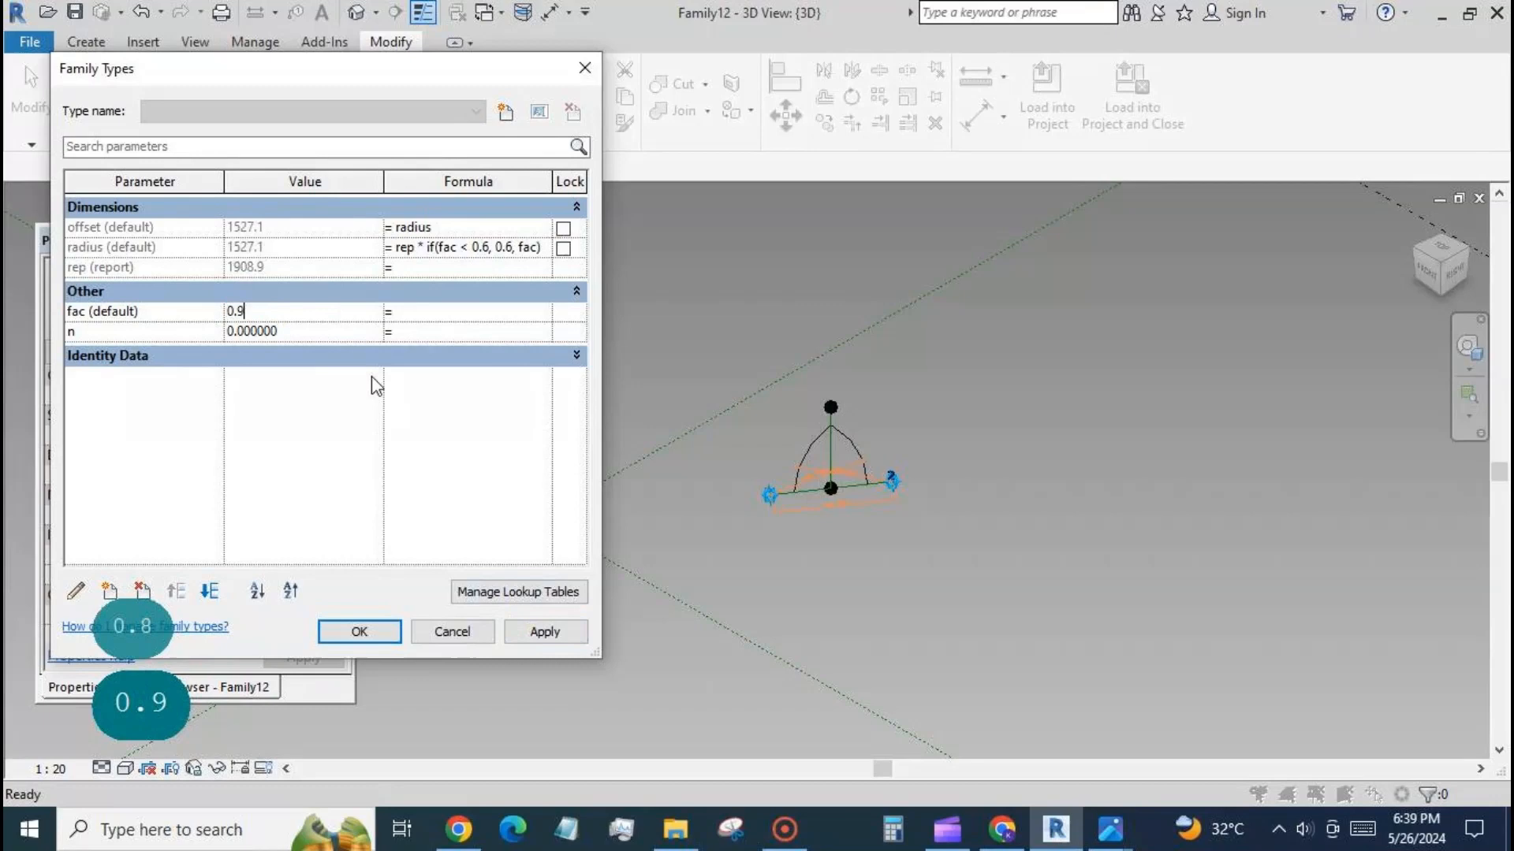
{"action": "left_click", "coordinate": [541, 631]}
Flex the arch with larger fac values of 1.8 and 4, and accept the family types settings.
{"action": "type", "text": "1.8"}
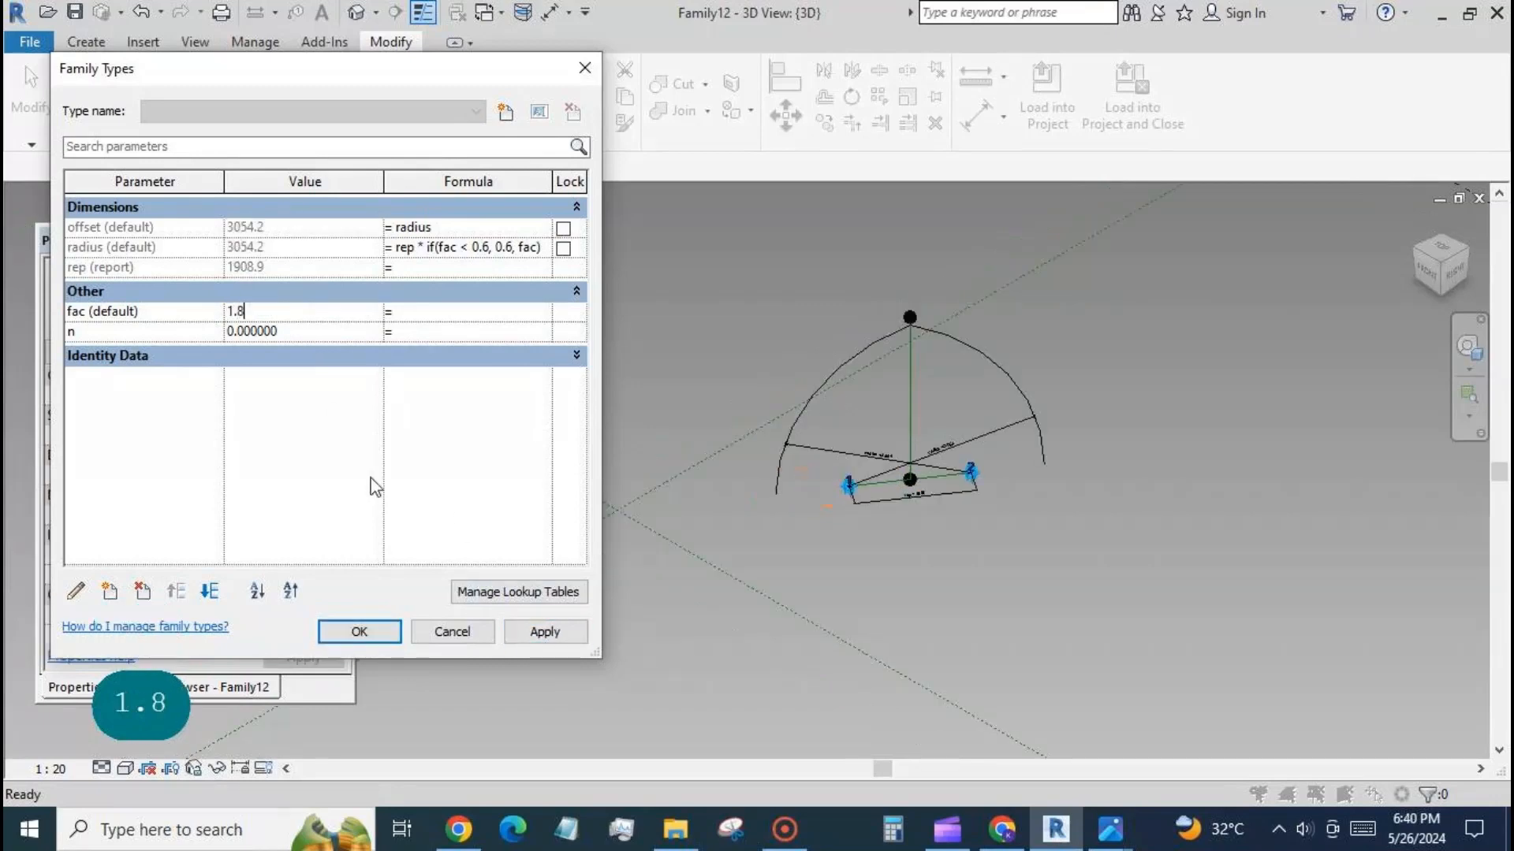
{"action": "left_click", "coordinate": [541, 629]}
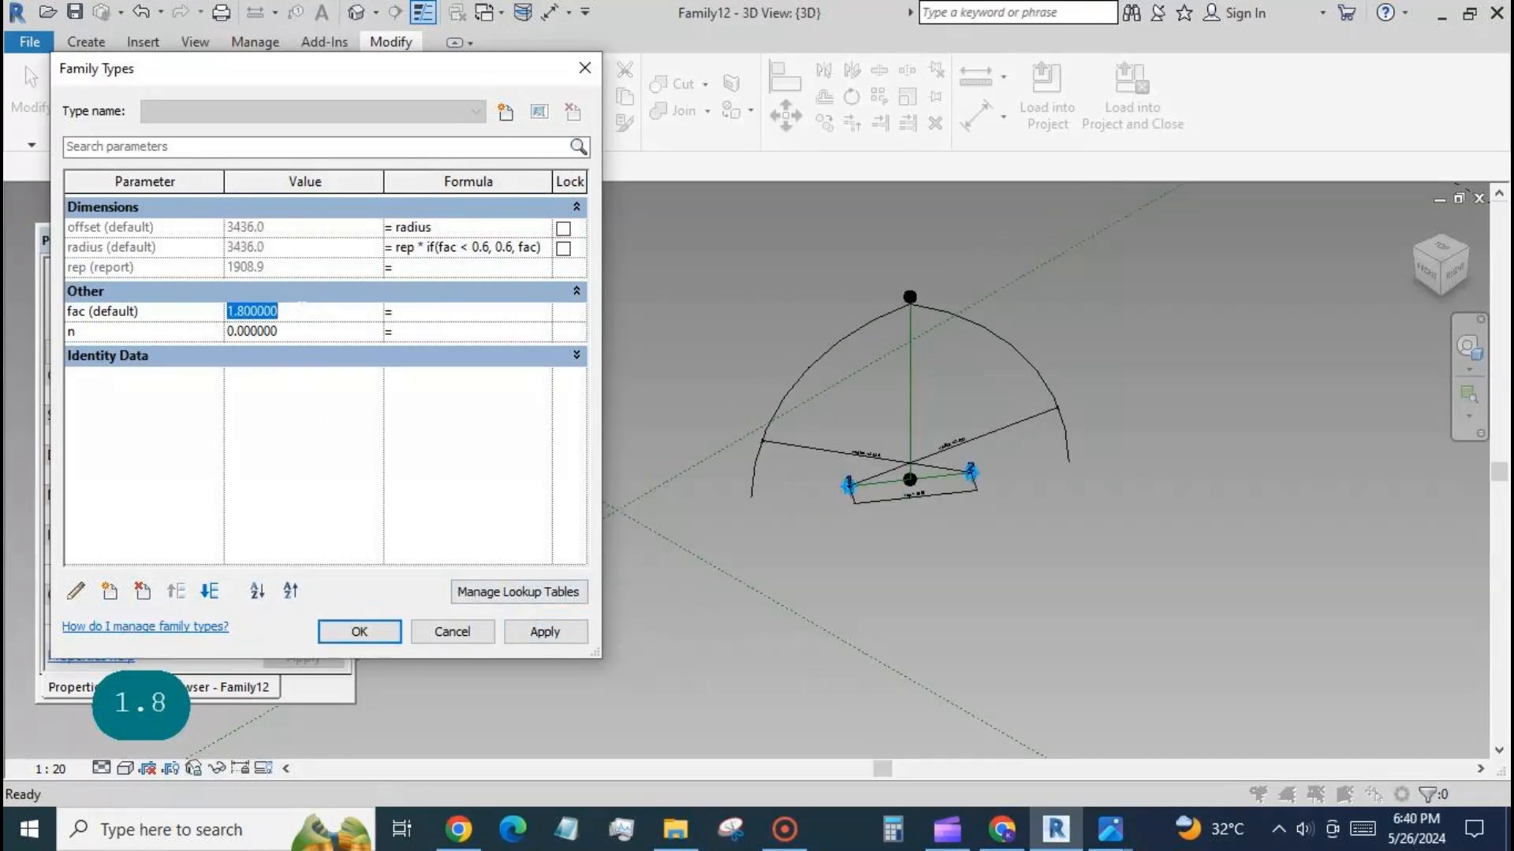
{"action": "type", "text": "4"}
{"action": "left_click", "coordinate": [543, 631]}
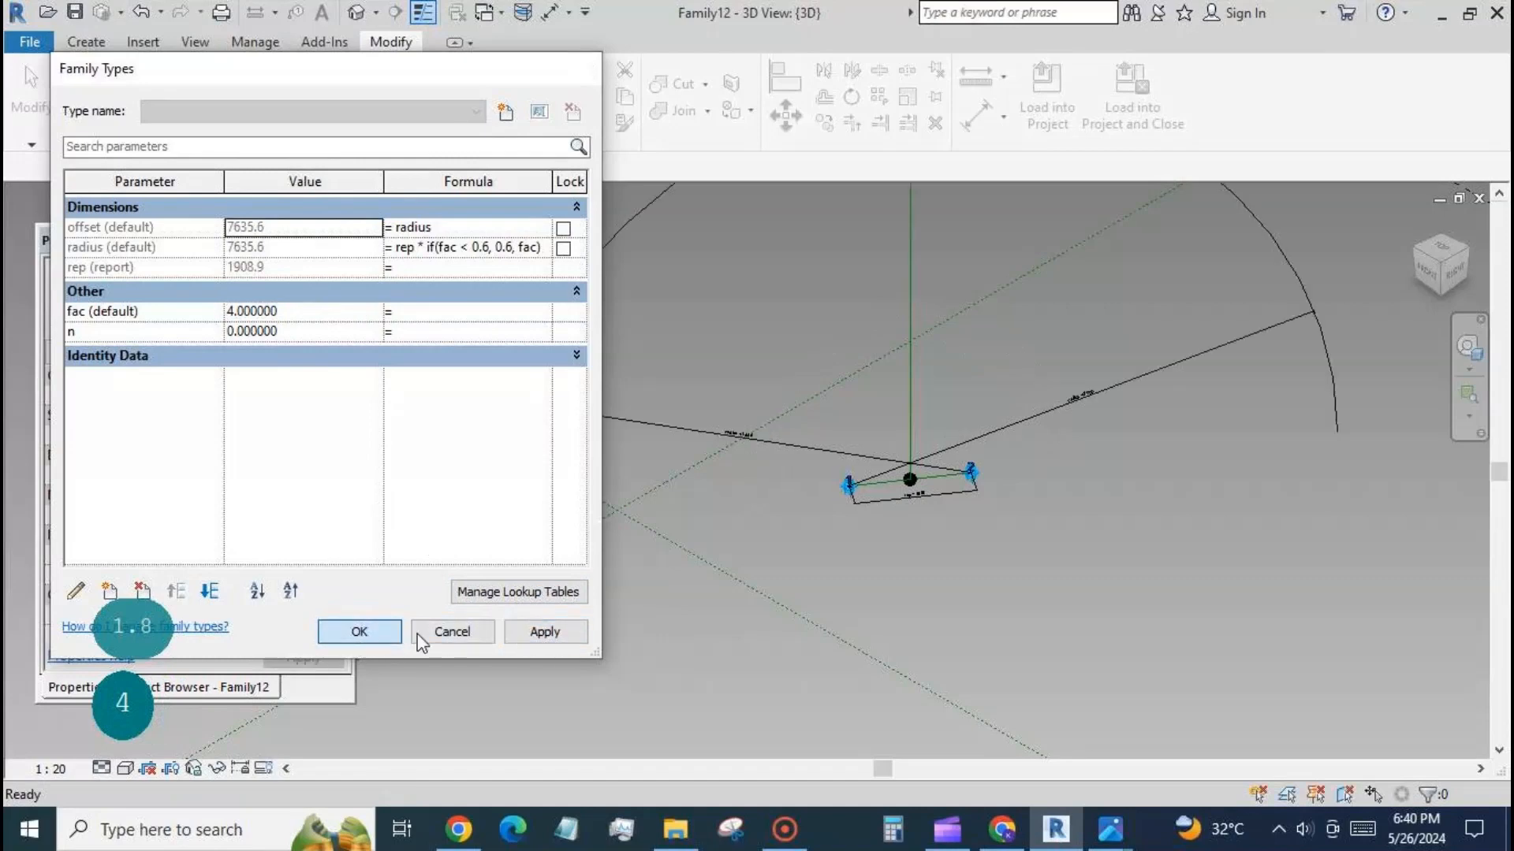
{"action": "left_click", "coordinate": [418, 635]}
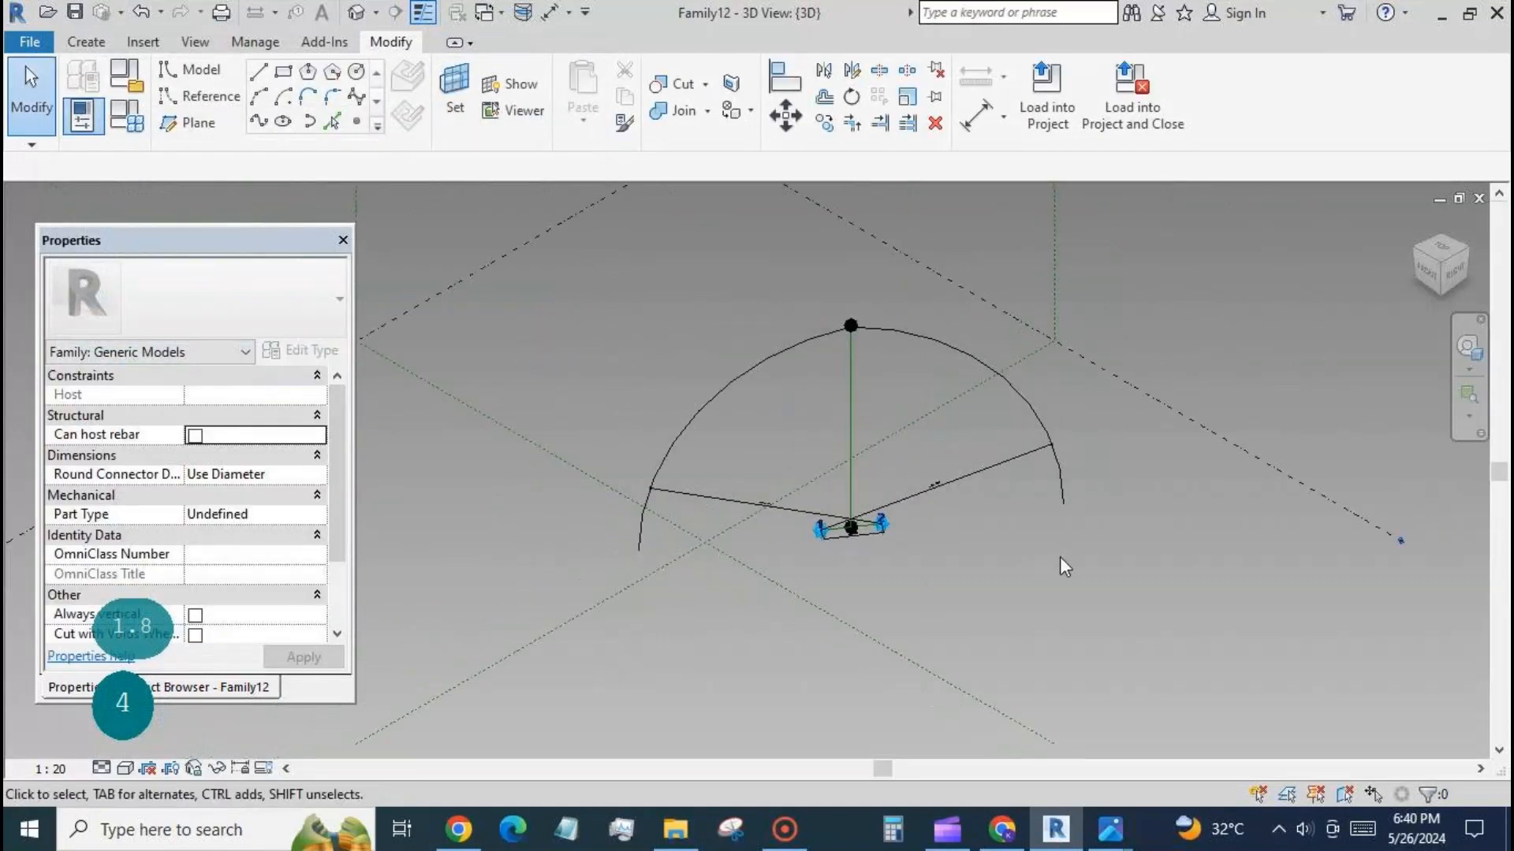
Reduce fac to 1 and apply it, set it to 0.7, and accept the family types settings.
{"action": "left_click", "coordinate": [126, 118]}
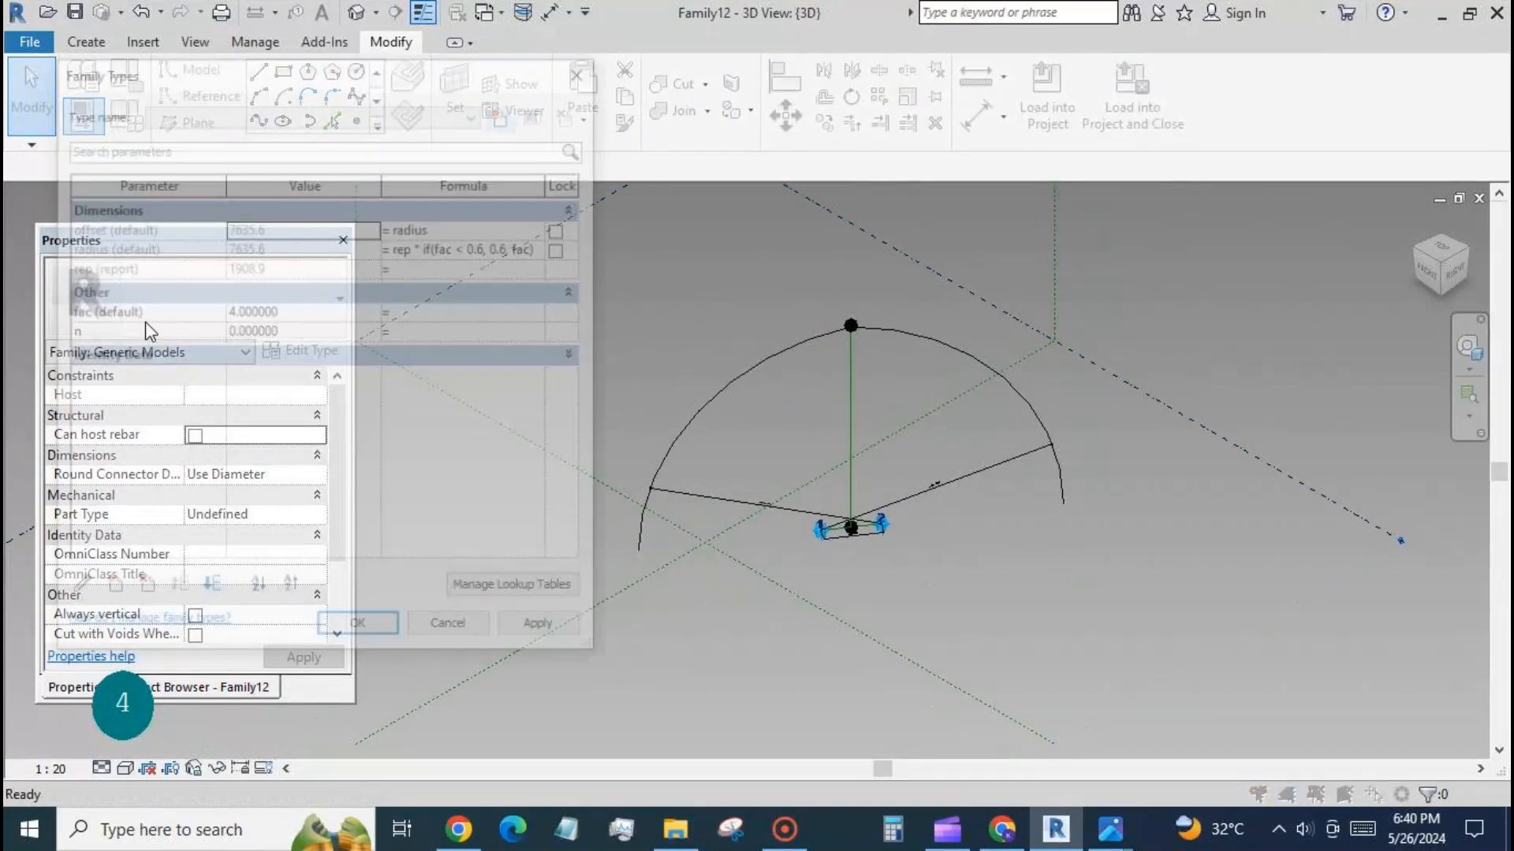
{"action": "left_click", "coordinate": [298, 309]}
{"action": "type", "text": "1"}
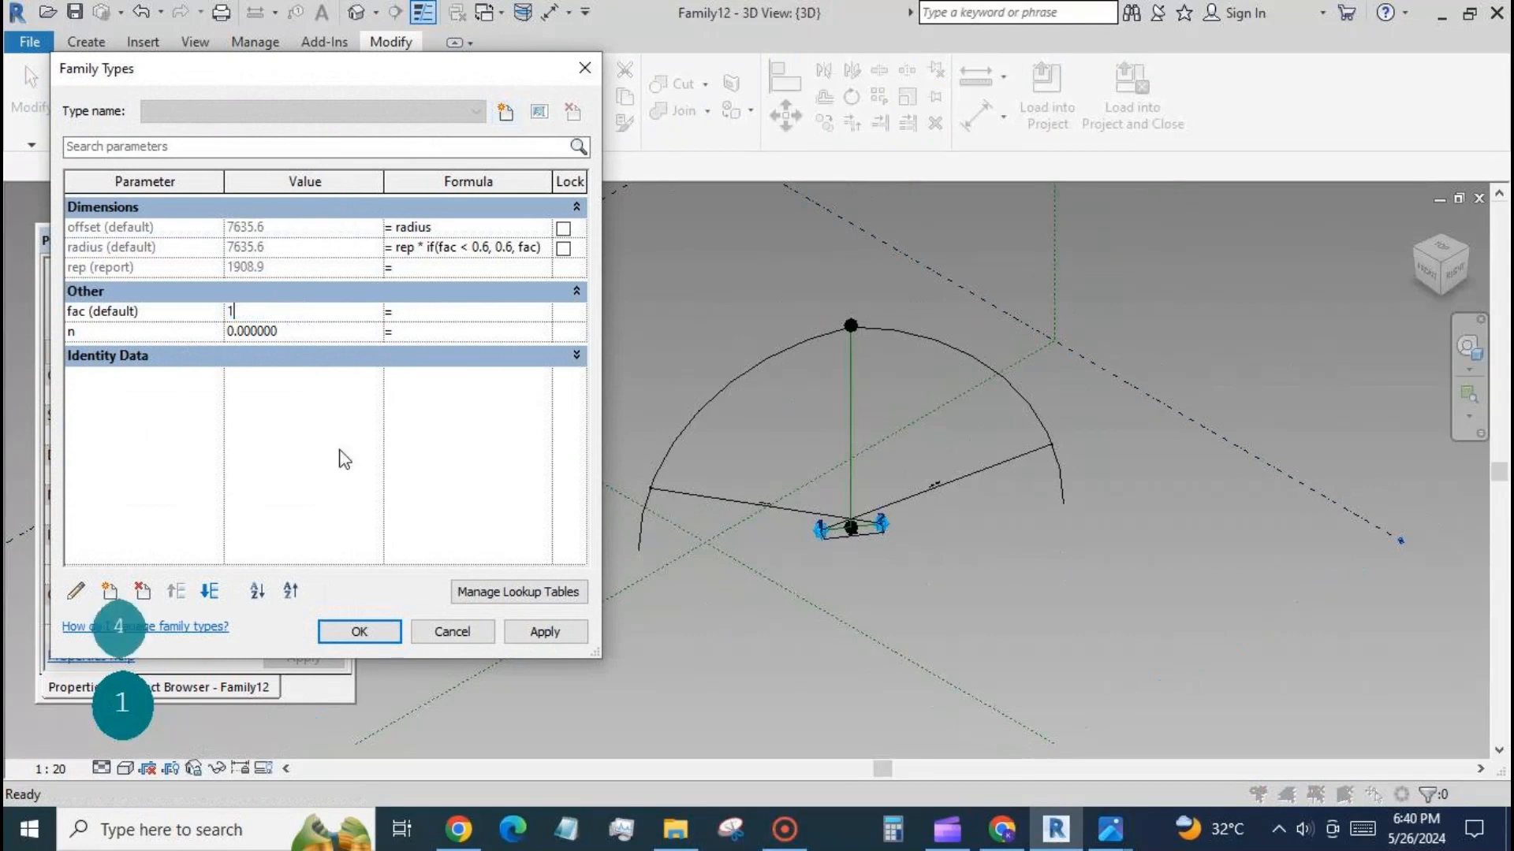
{"action": "left_click", "coordinate": [541, 630]}
{"action": "left_click", "coordinate": [314, 311]}
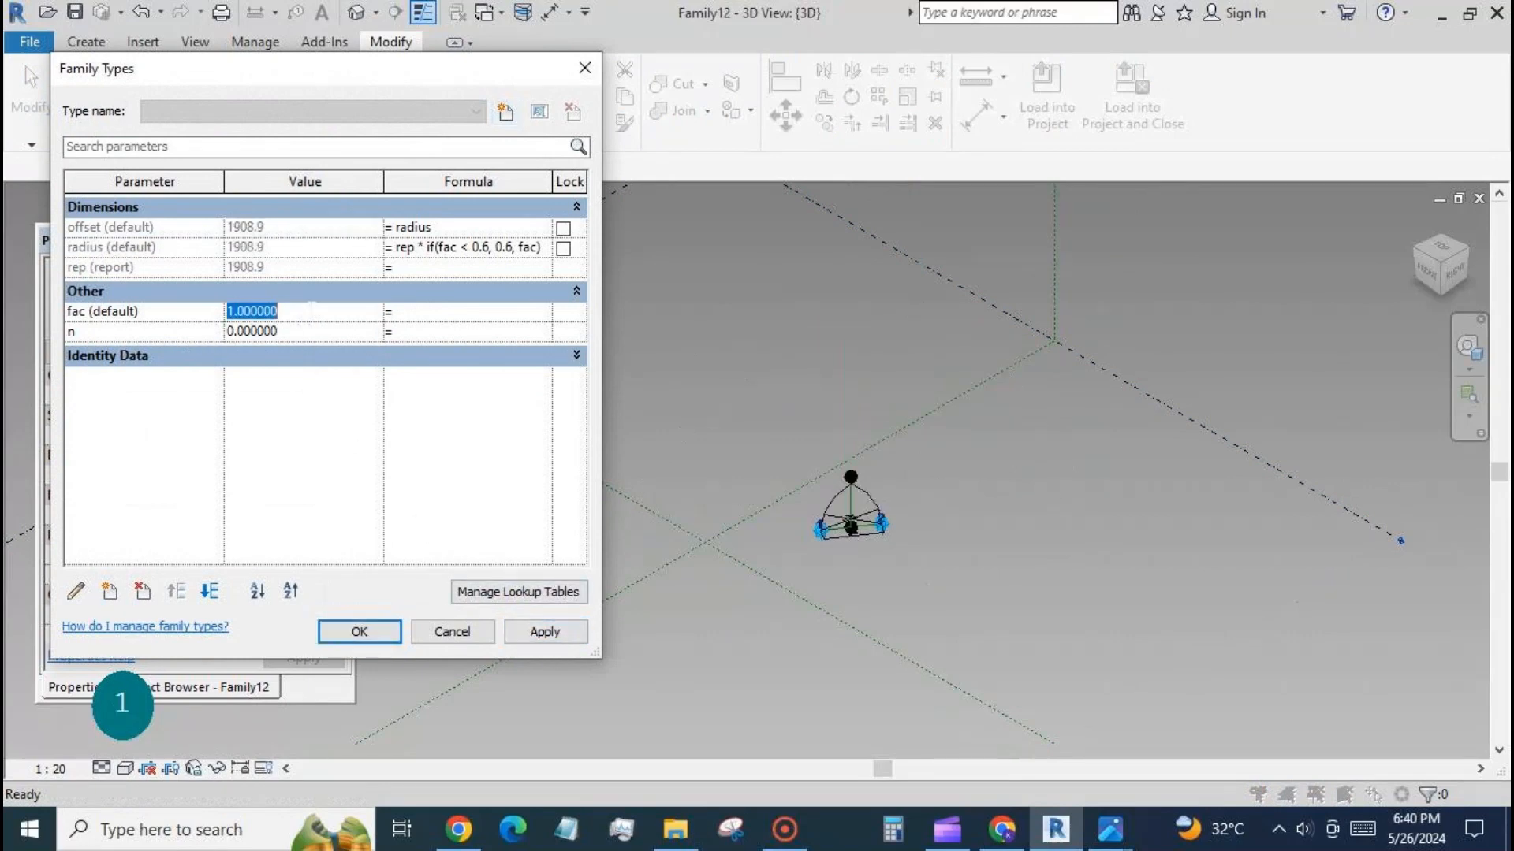
{"action": "type", "text": "0.7"}
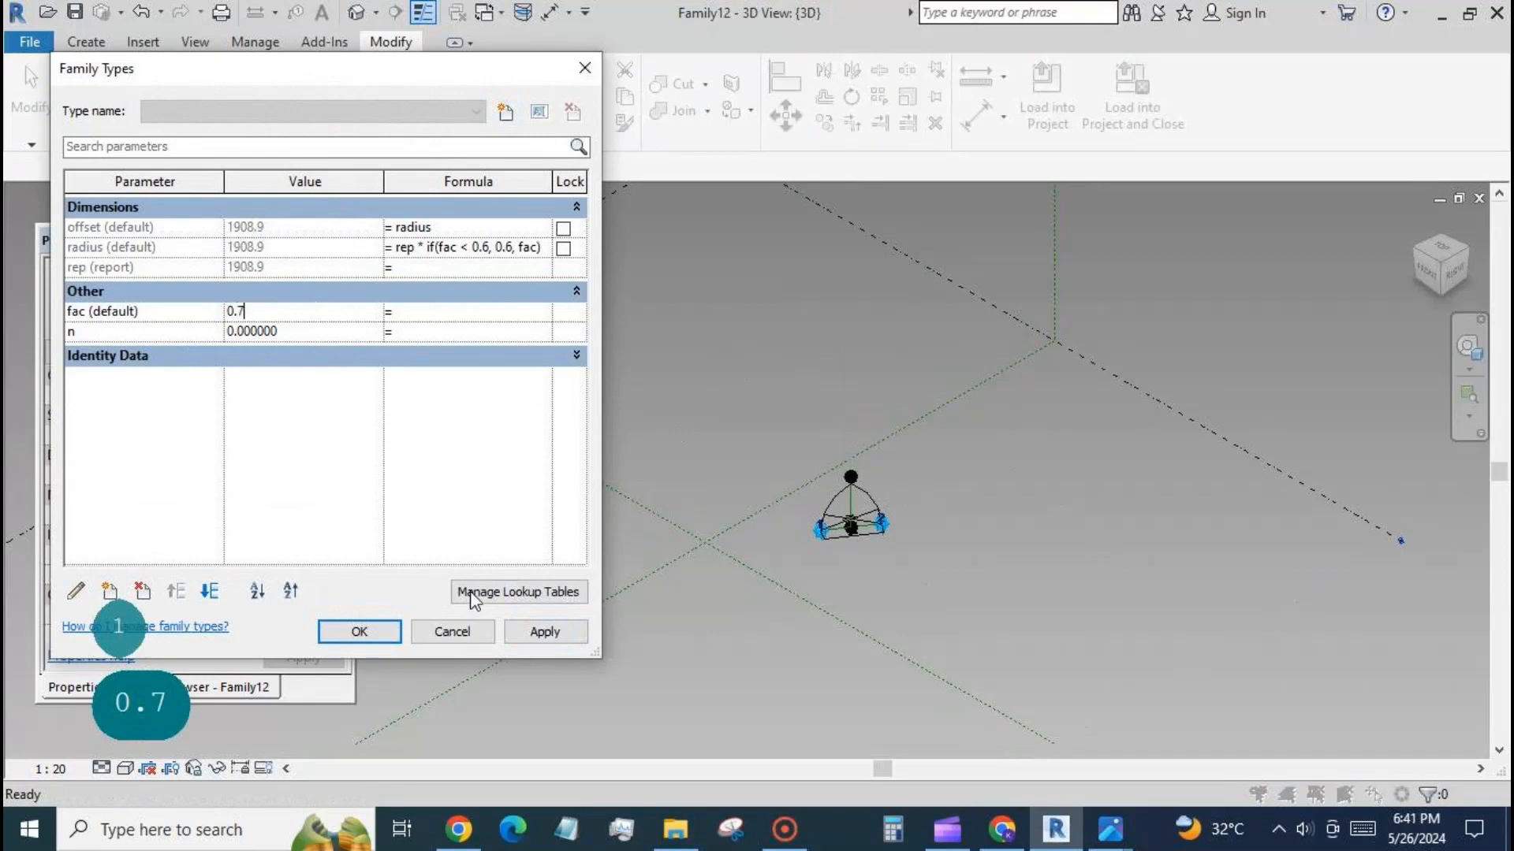
{"action": "left_click", "coordinate": [544, 631]}
{"action": "left_click", "coordinate": [361, 635]}
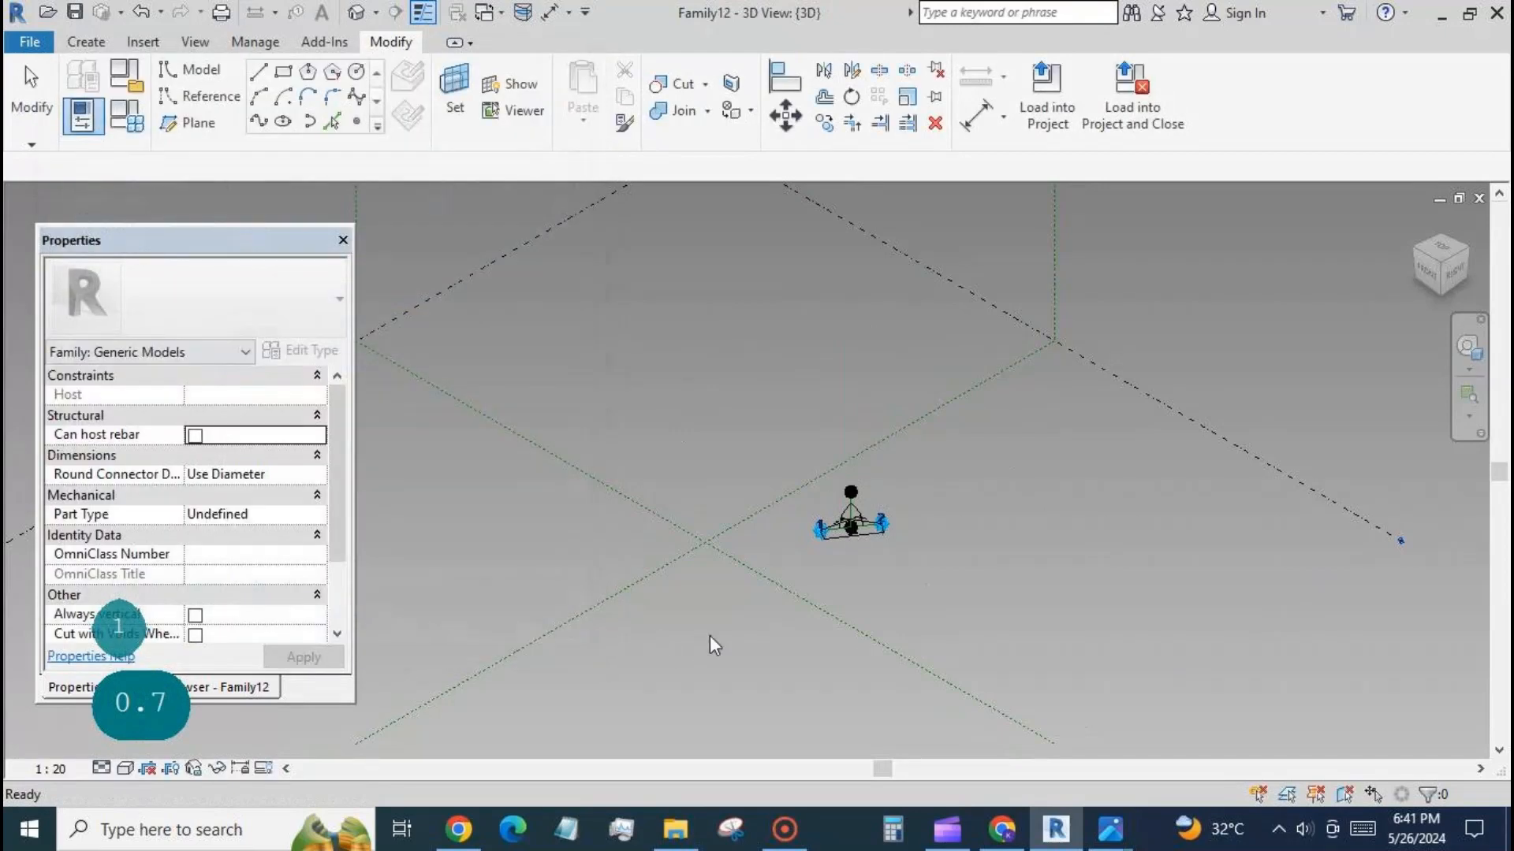
Set the fac parameter of the arch family to 1.6 and apply it.
{"action": "scroll", "coordinate": [825, 555], "scroll_direction": "up", "scroll_amount": 5}
{"action": "scroll", "coordinate": [824, 555], "scroll_direction": "up", "scroll_amount": 2}
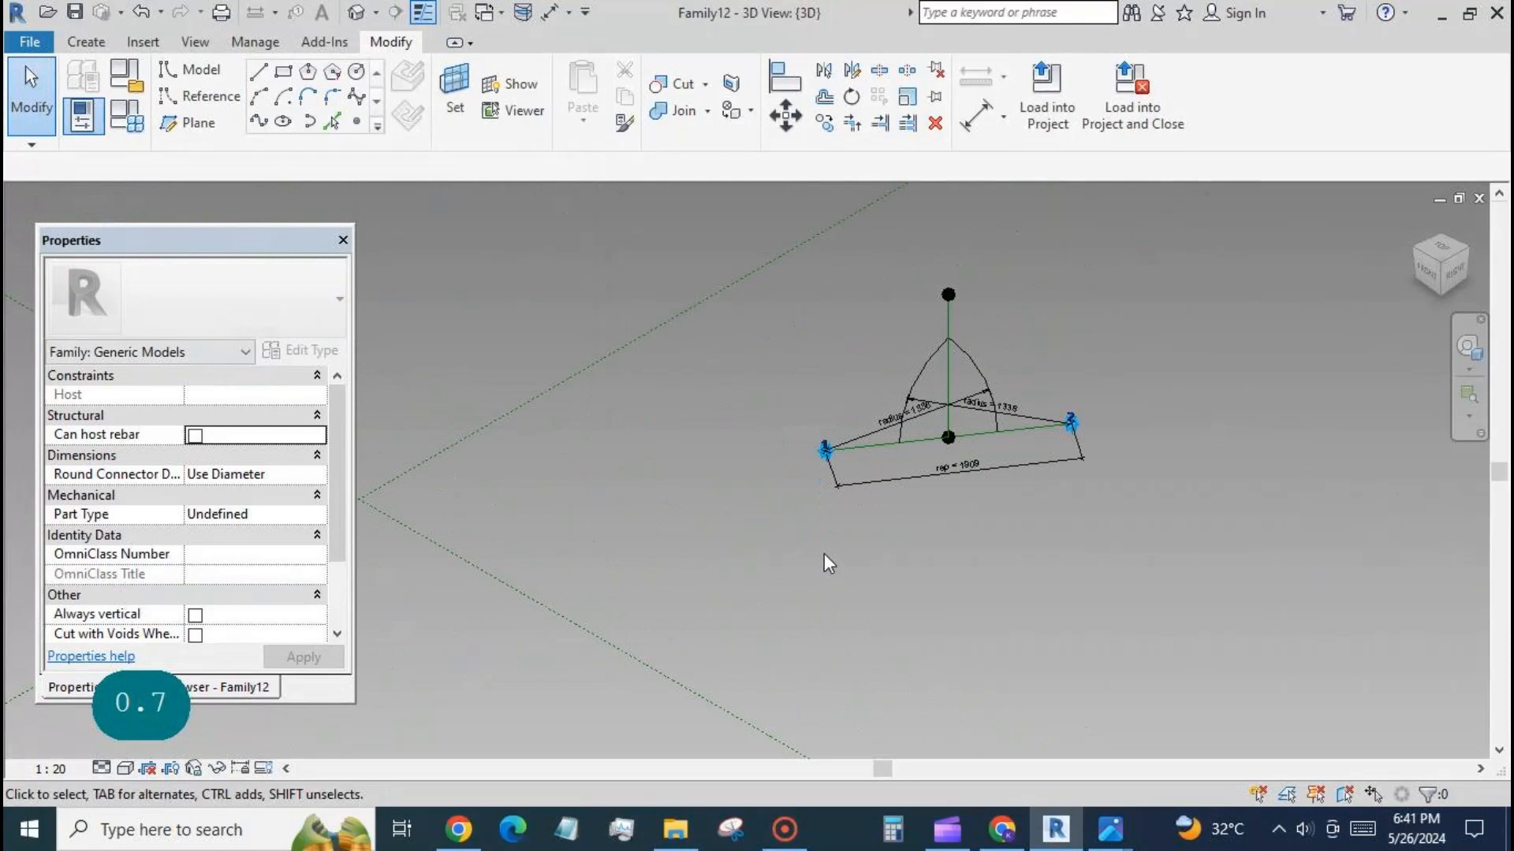
{"action": "left_click", "coordinate": [126, 116]}
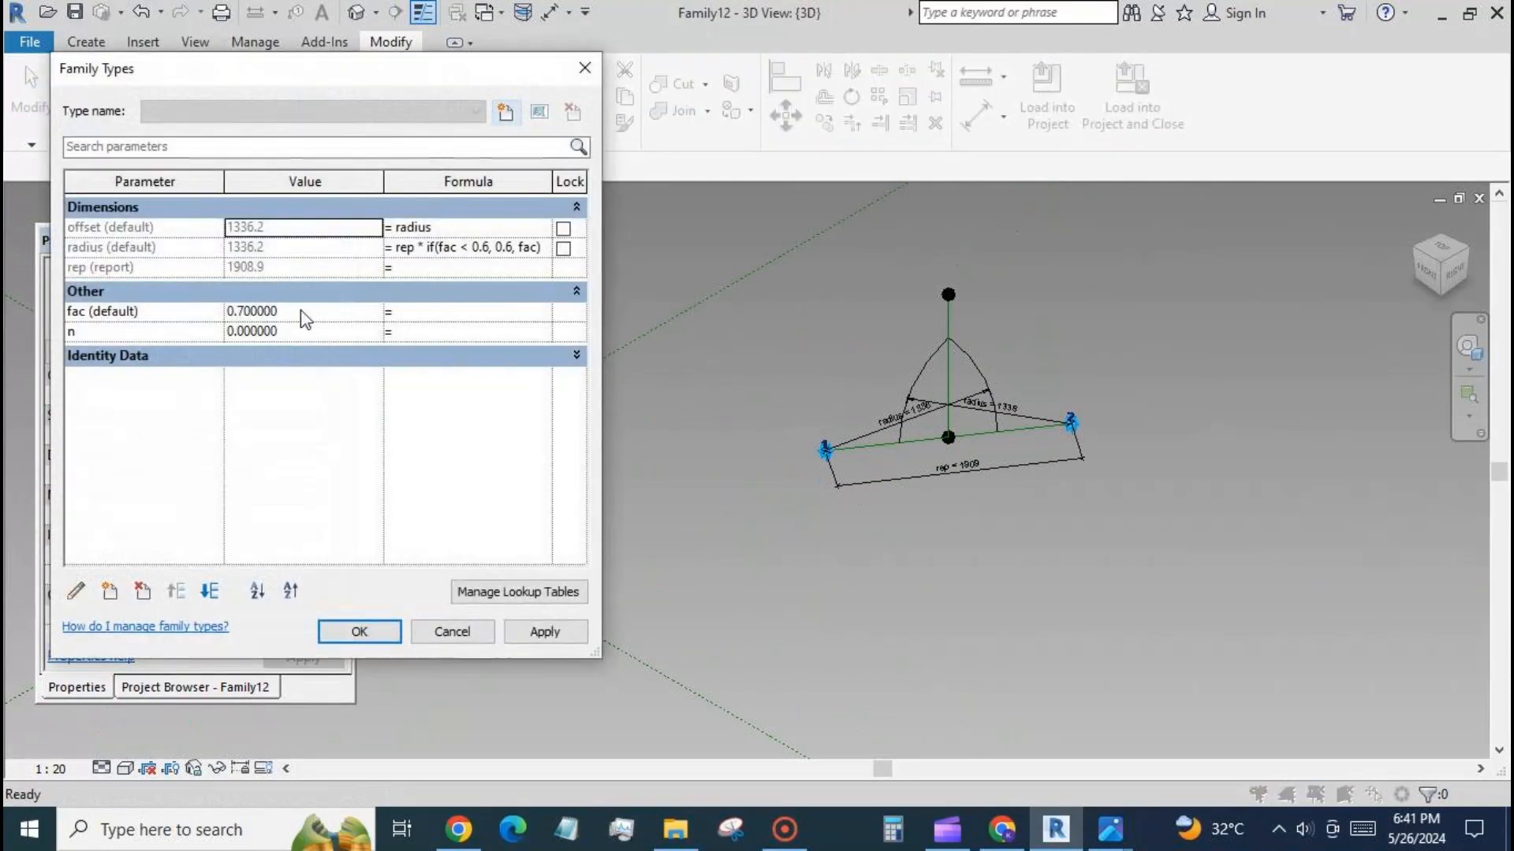
{"action": "left_click", "coordinate": [300, 310]}
{"action": "type", "text": "1.6"}
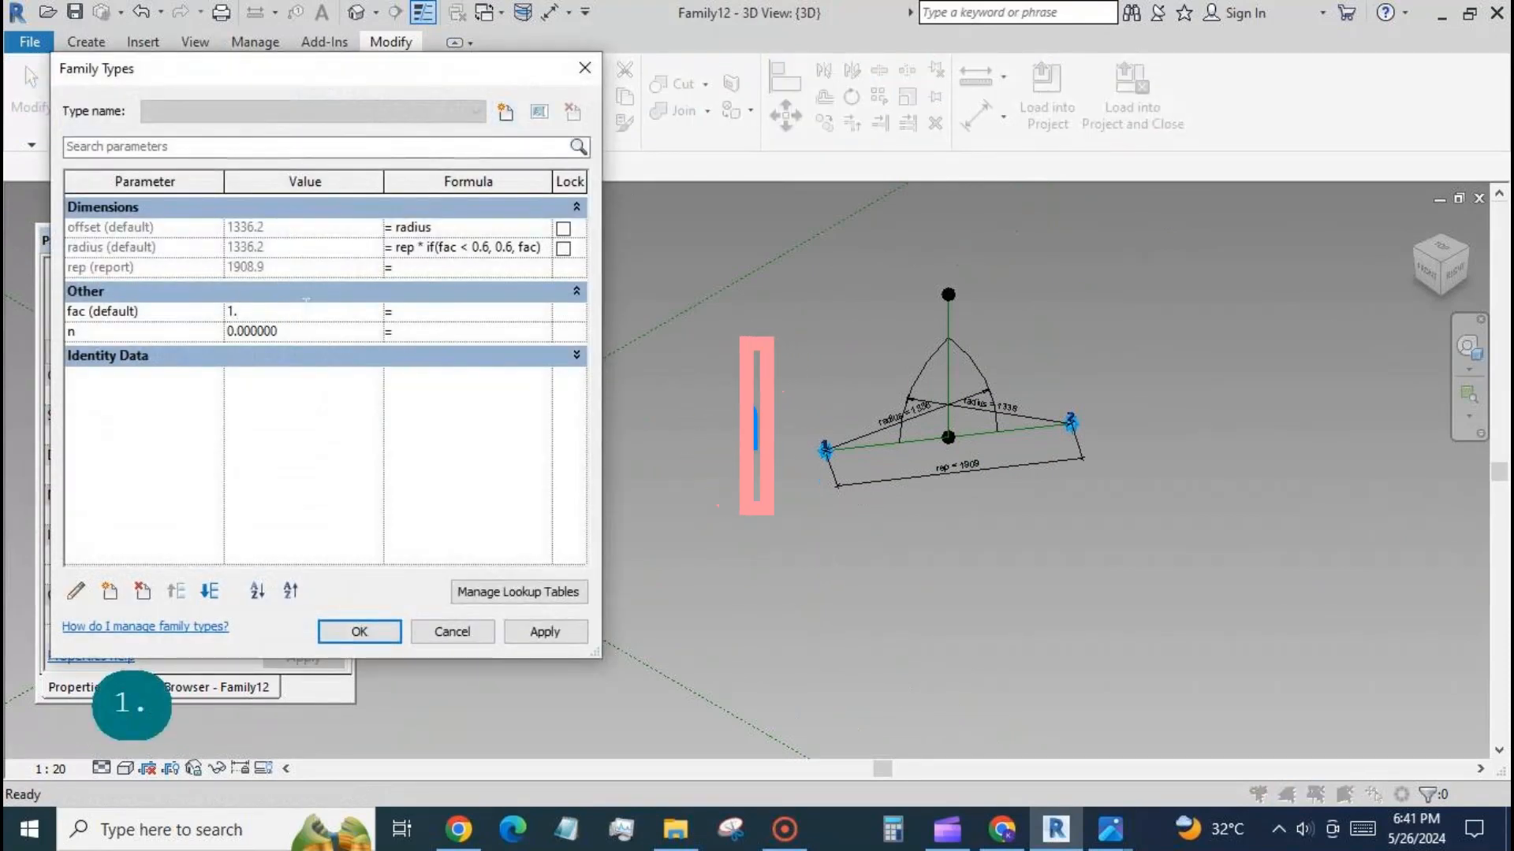
{"action": "left_click", "coordinate": [544, 632]}
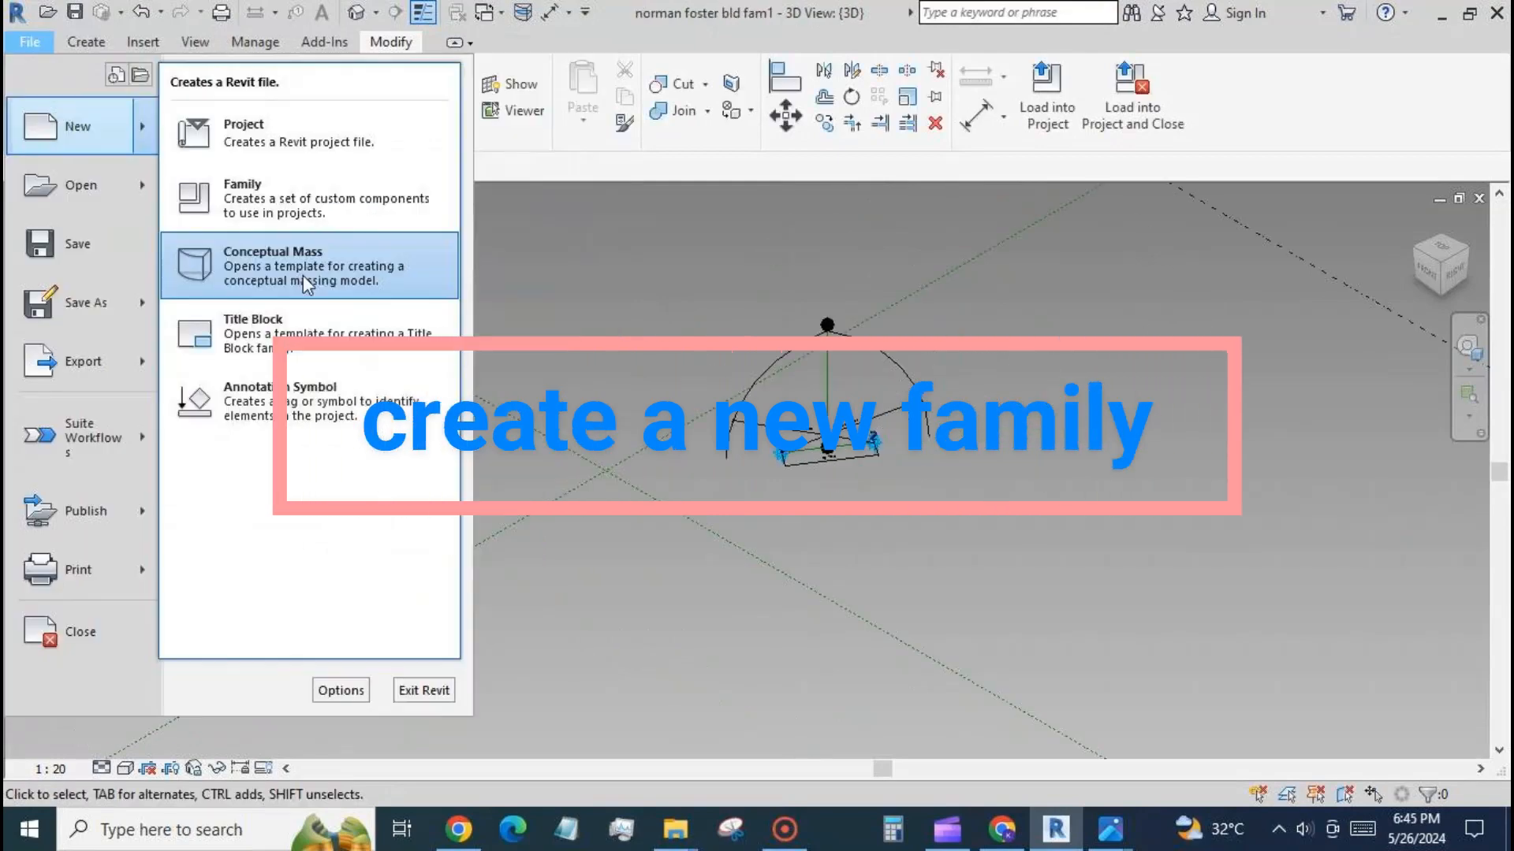
Create a new conceptual mass from the Metric Mass template and open its Level 1 floor plan.
{"action": "left_click", "coordinate": [303, 276]}
{"action": "left_click", "coordinate": [635, 213]}
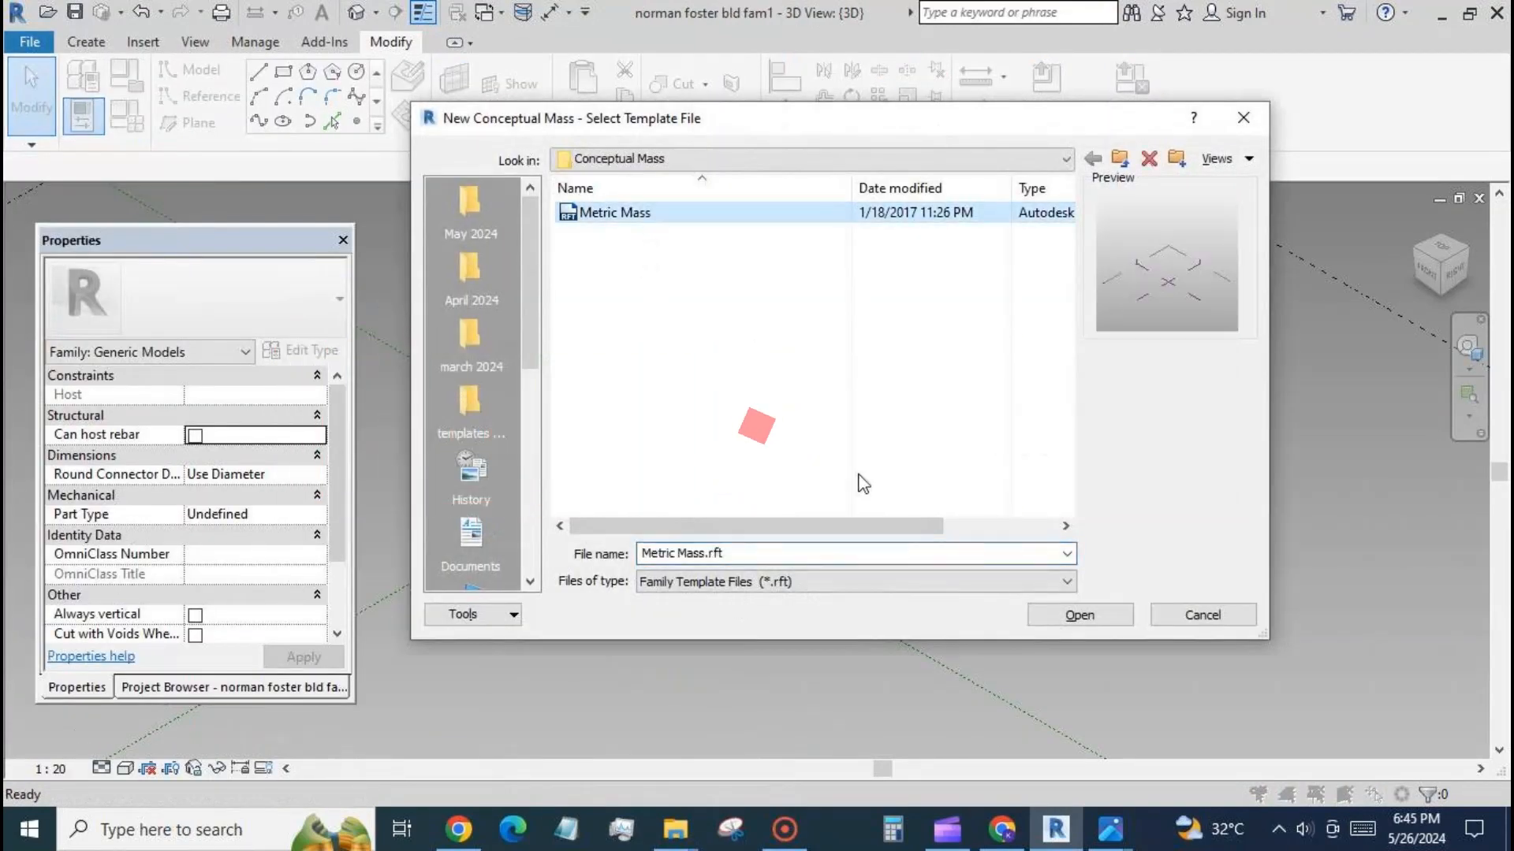
{"action": "left_click", "coordinate": [1082, 616]}
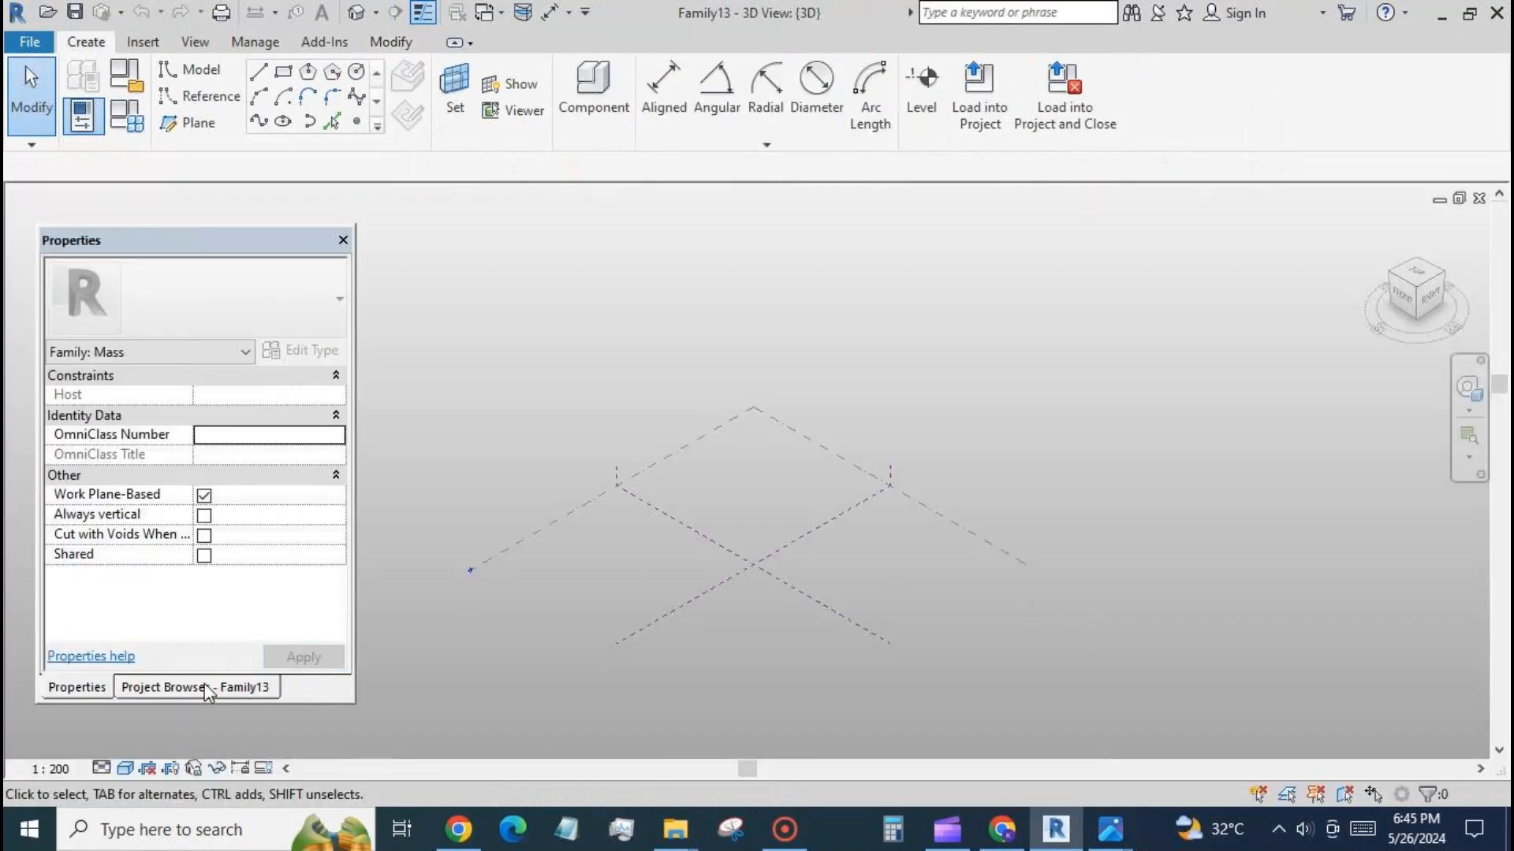
{"action": "left_click", "coordinate": [206, 688]}
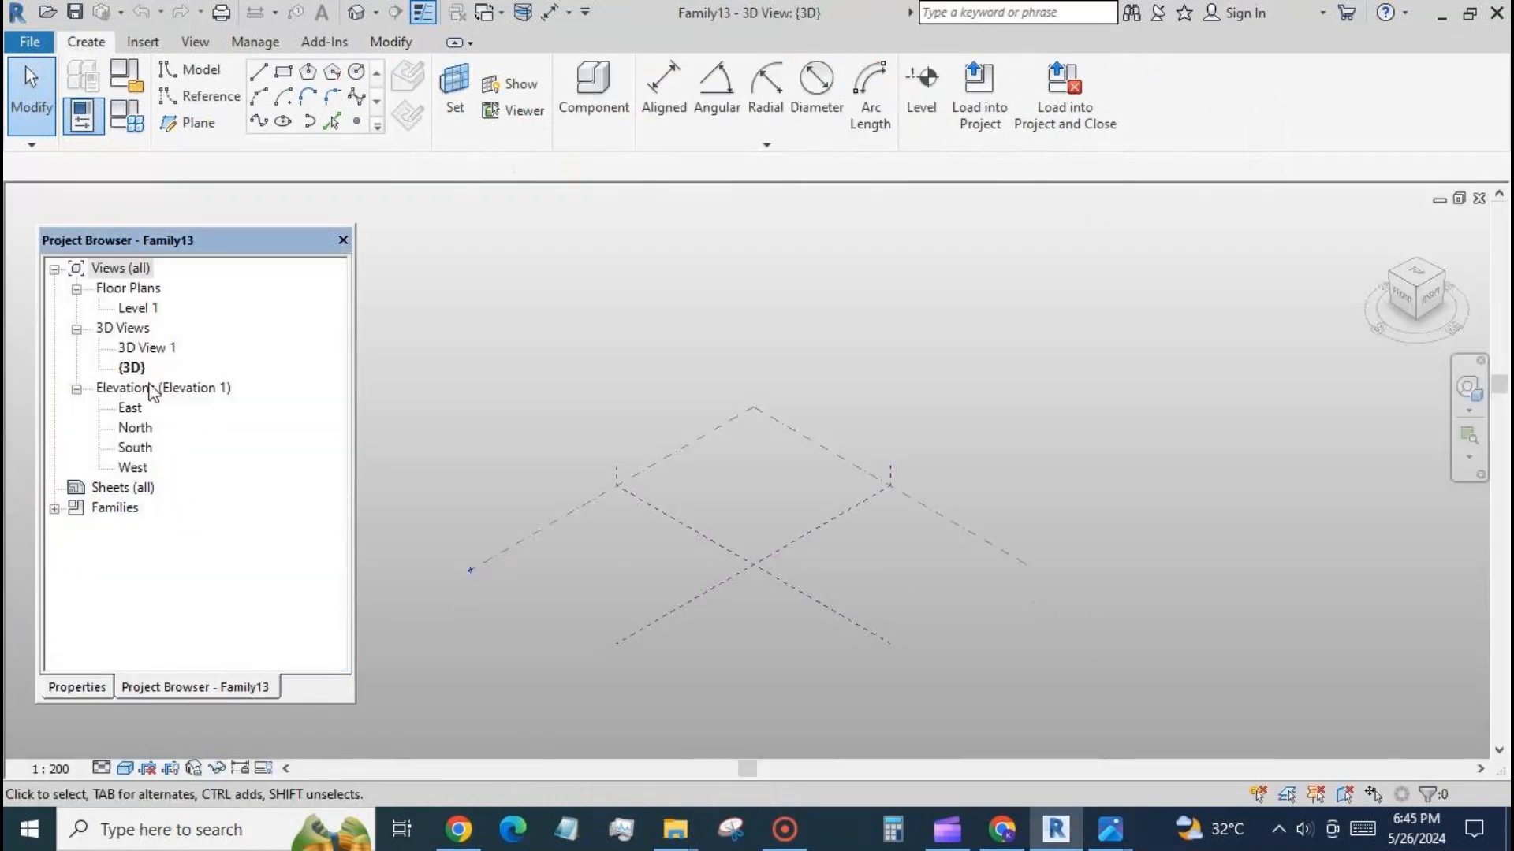
{"action": "double_click", "coordinate": [139, 309]}
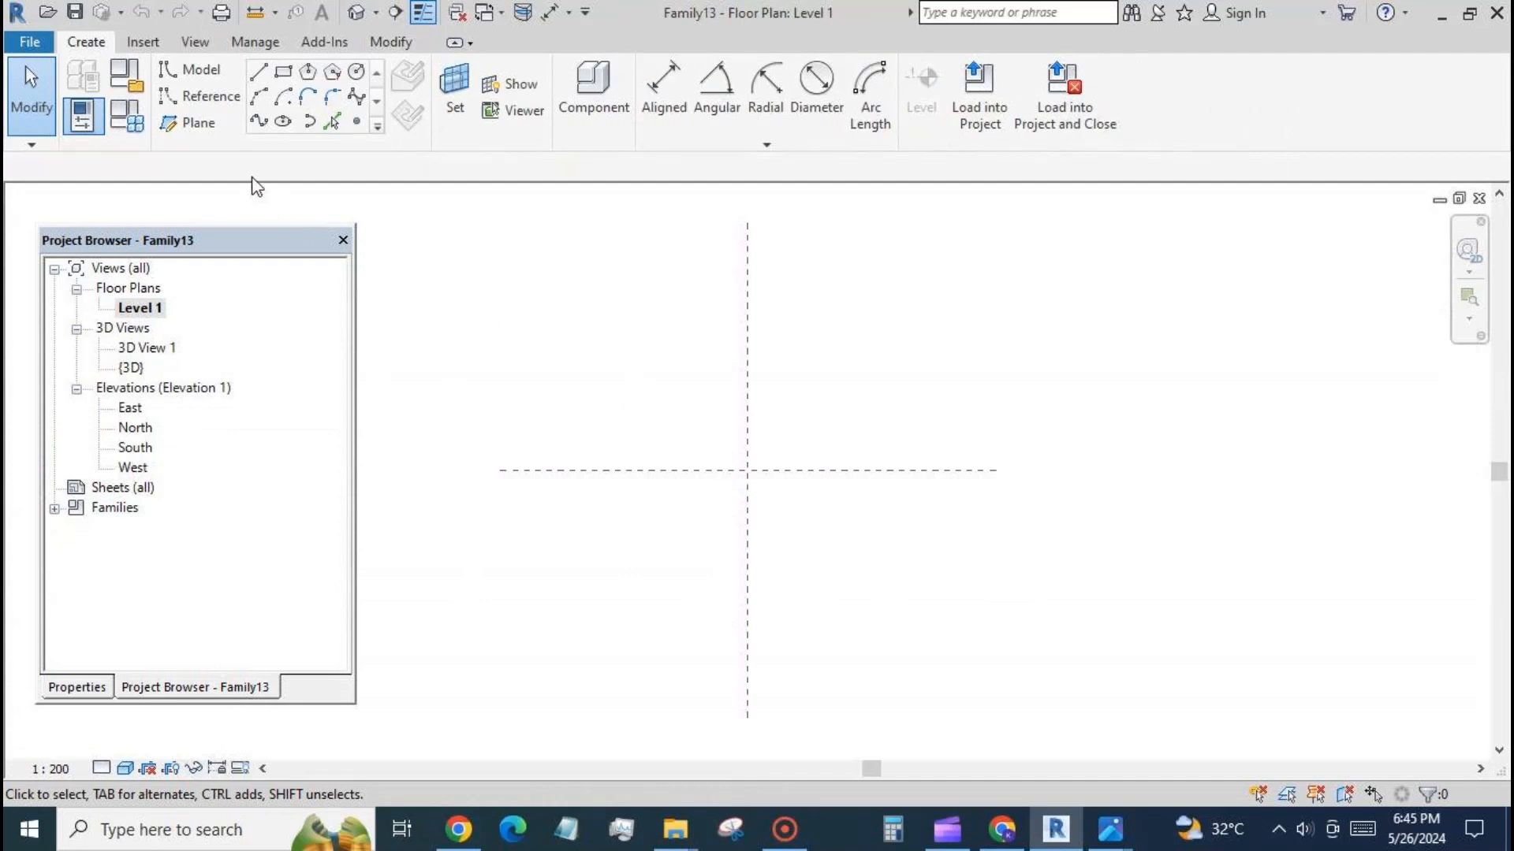
Draw a horizontal model line about 51400 mm long on the Center (Front/Back) reference plane, crossing the vertical centre plane.
{"action": "left_click", "coordinate": [261, 76]}
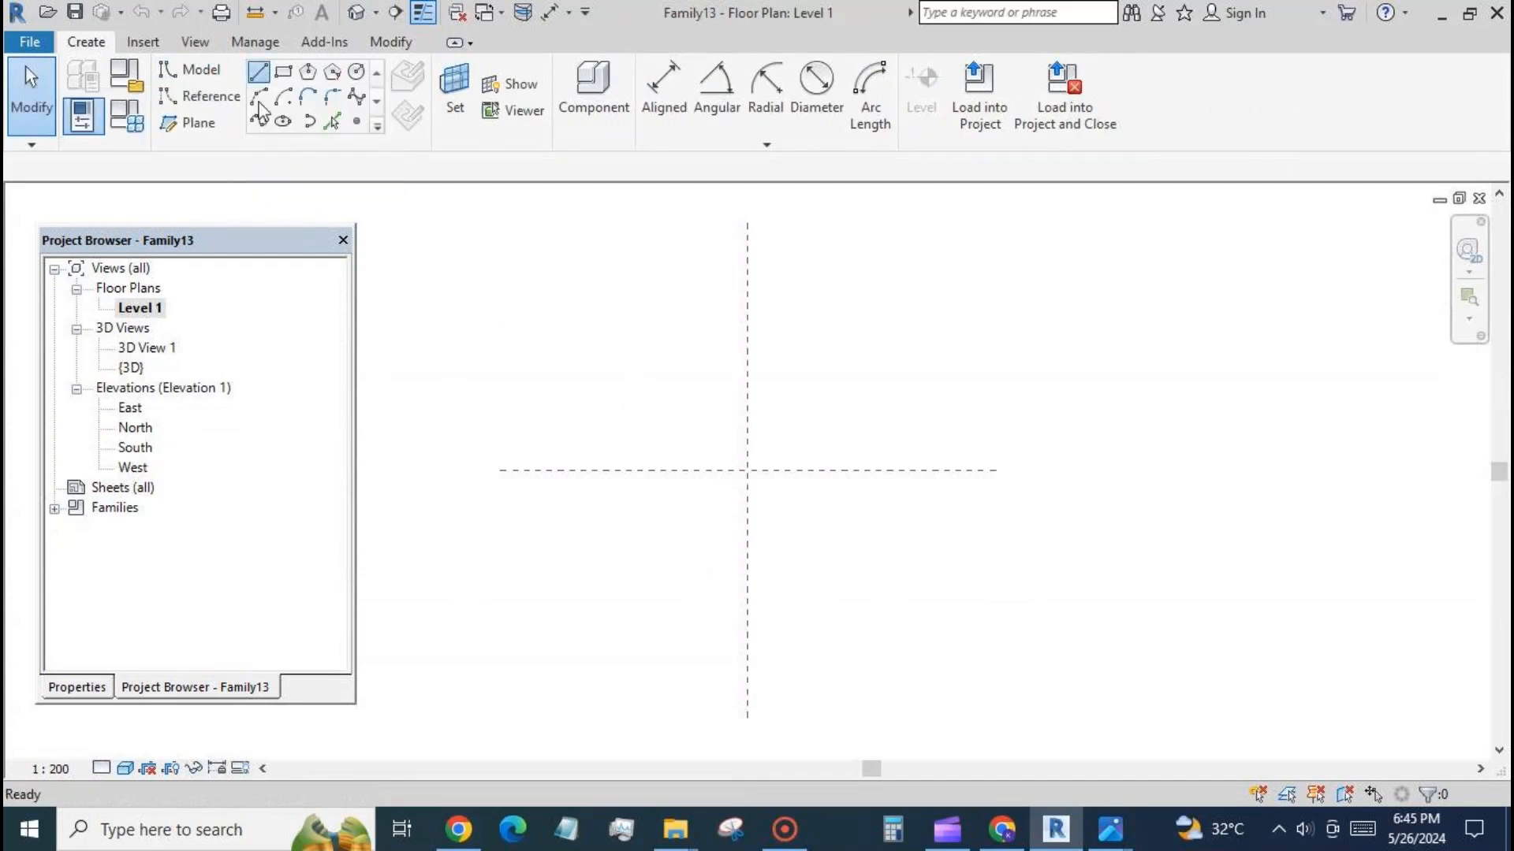
{"action": "left_click", "coordinate": [609, 471]}
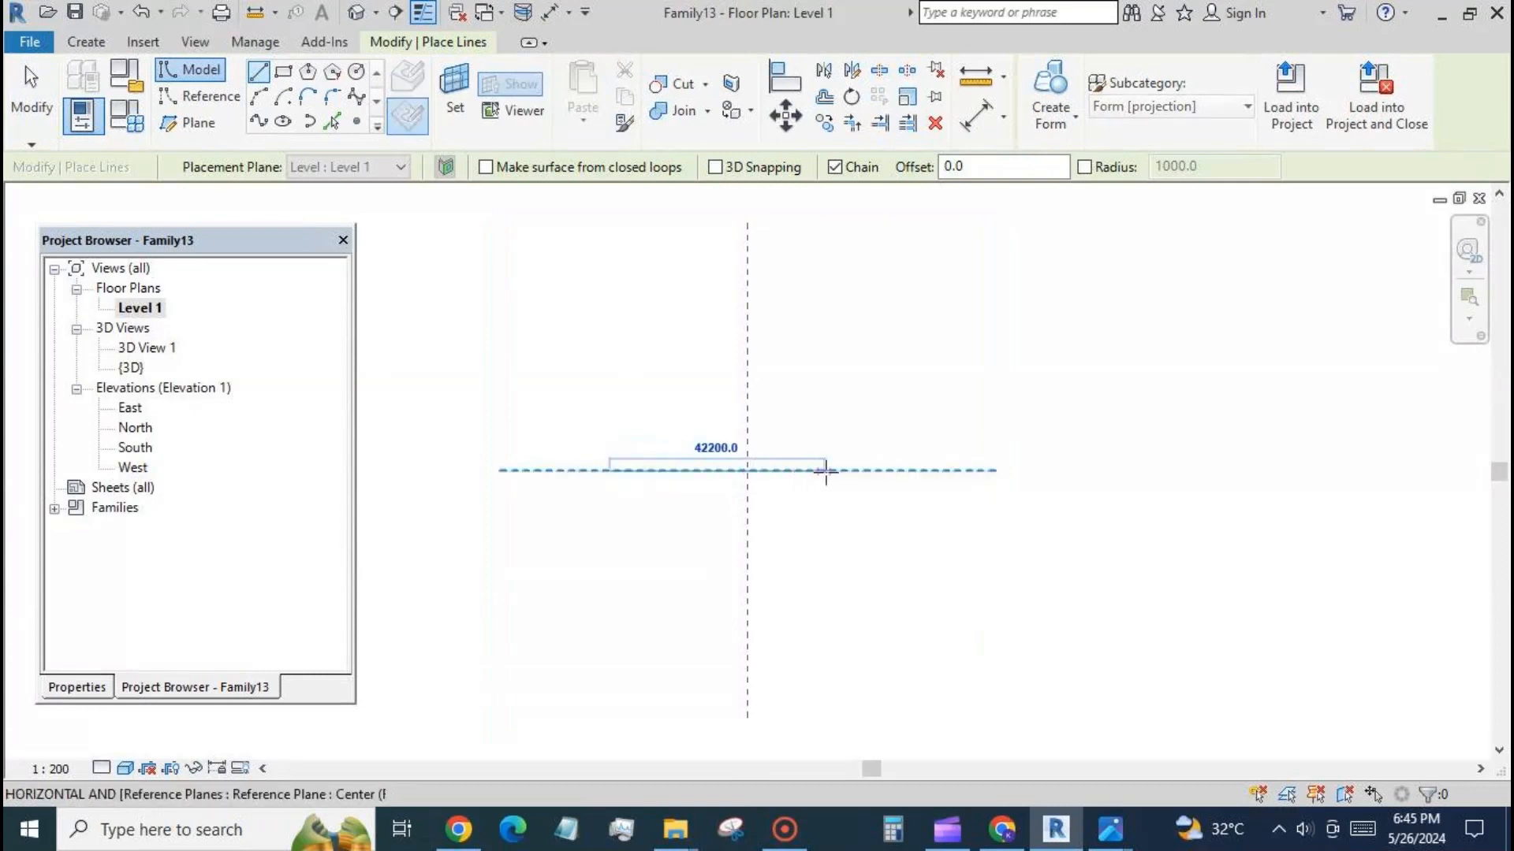
{"action": "left_click", "coordinate": [871, 470]}
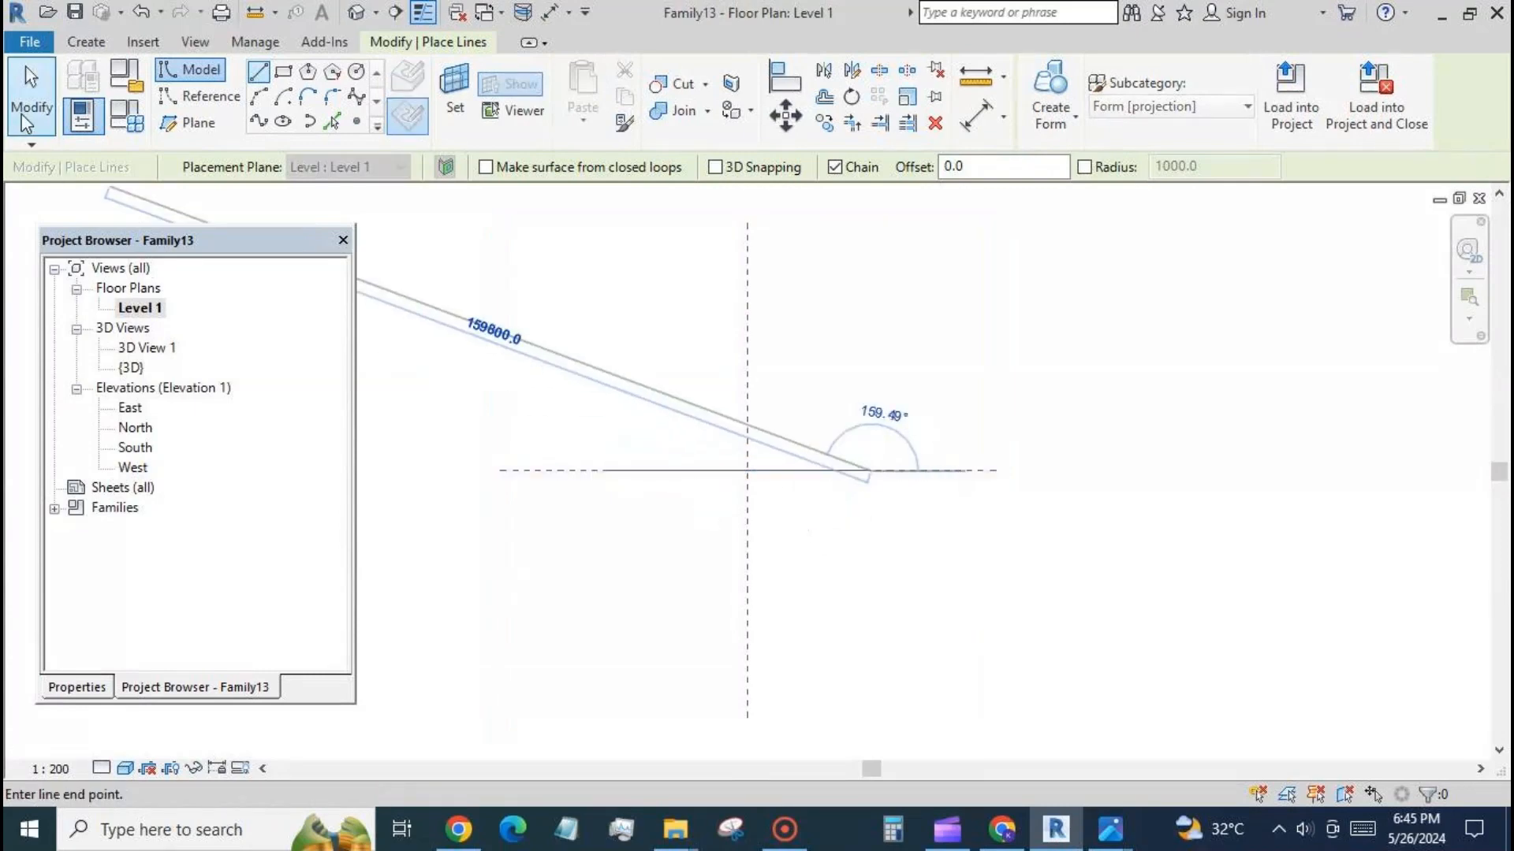
{"action": "left_click", "coordinate": [32, 90]}
Draw five short vertical reference planes on the right side of the centre plane, spaced about 6600 to 9200 mm apart, crossing the horizontal centre plane.
{"action": "left_click", "coordinate": [188, 122]}
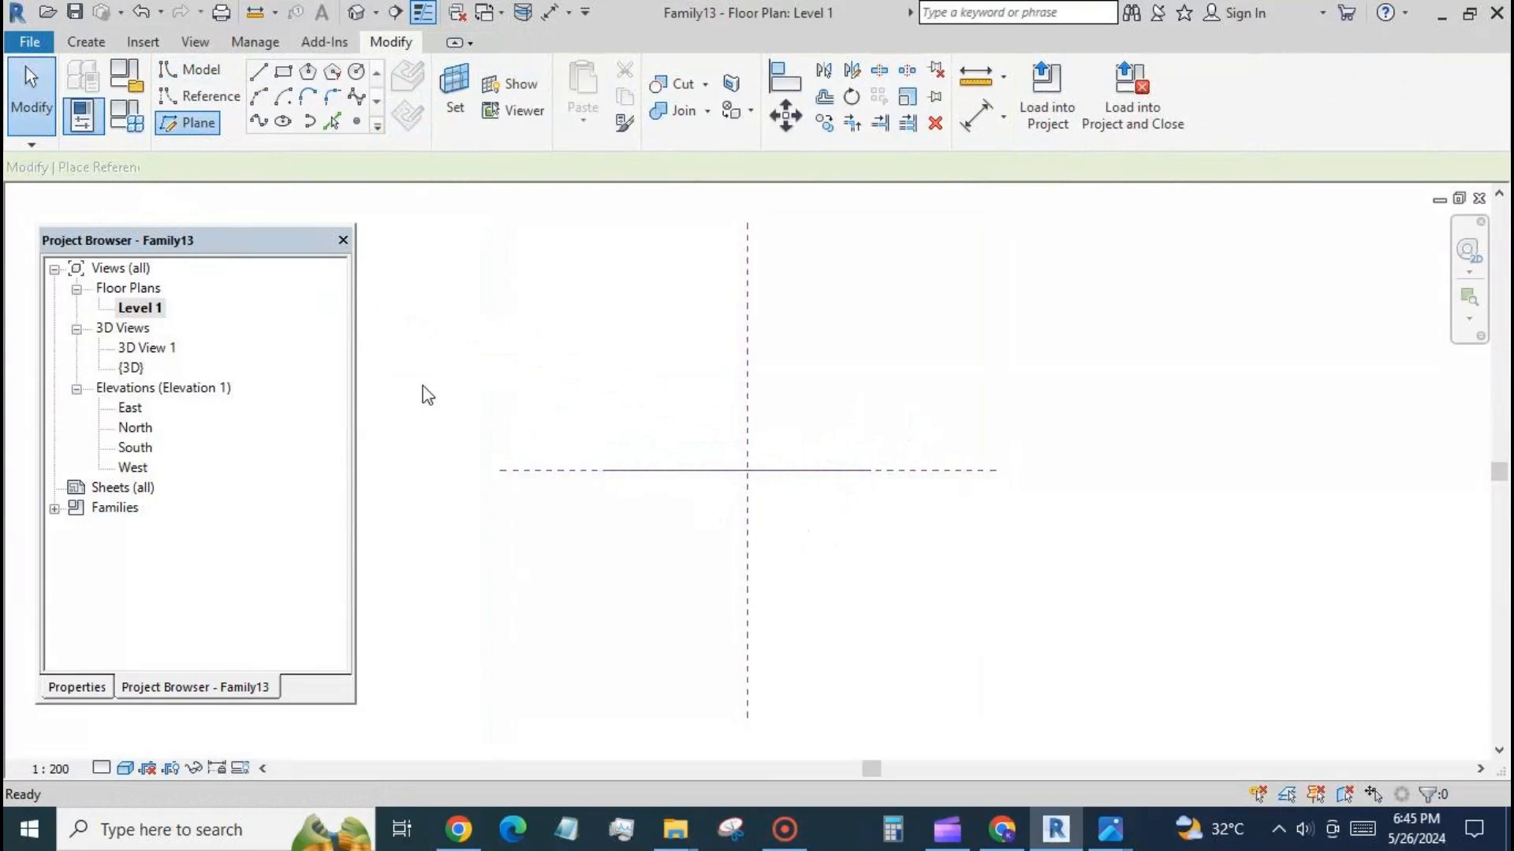
{"action": "left_click", "coordinate": [781, 420]}
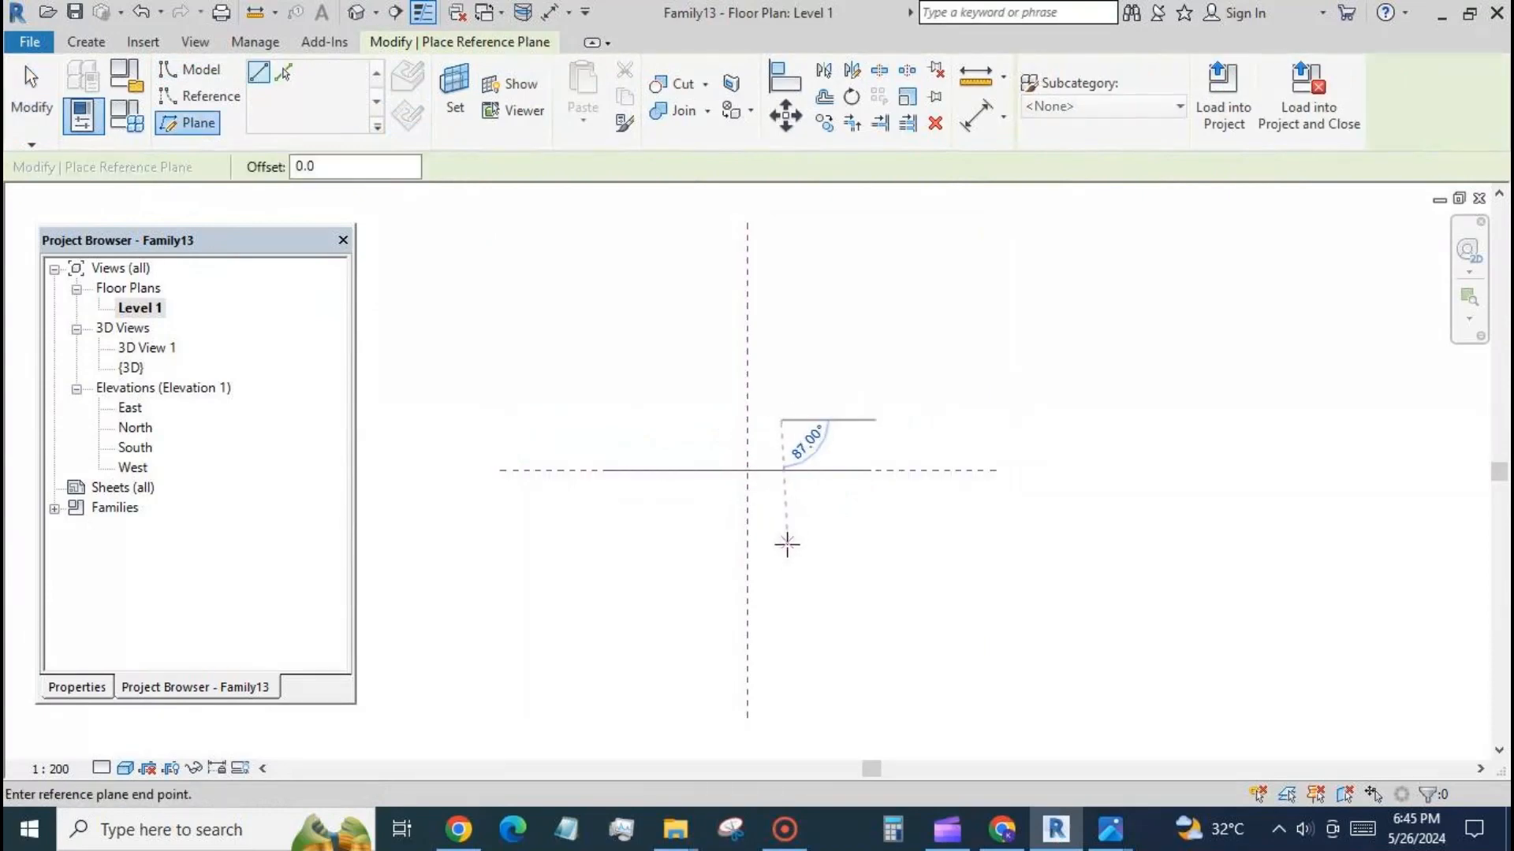
{"action": "left_click", "coordinate": [781, 553]}
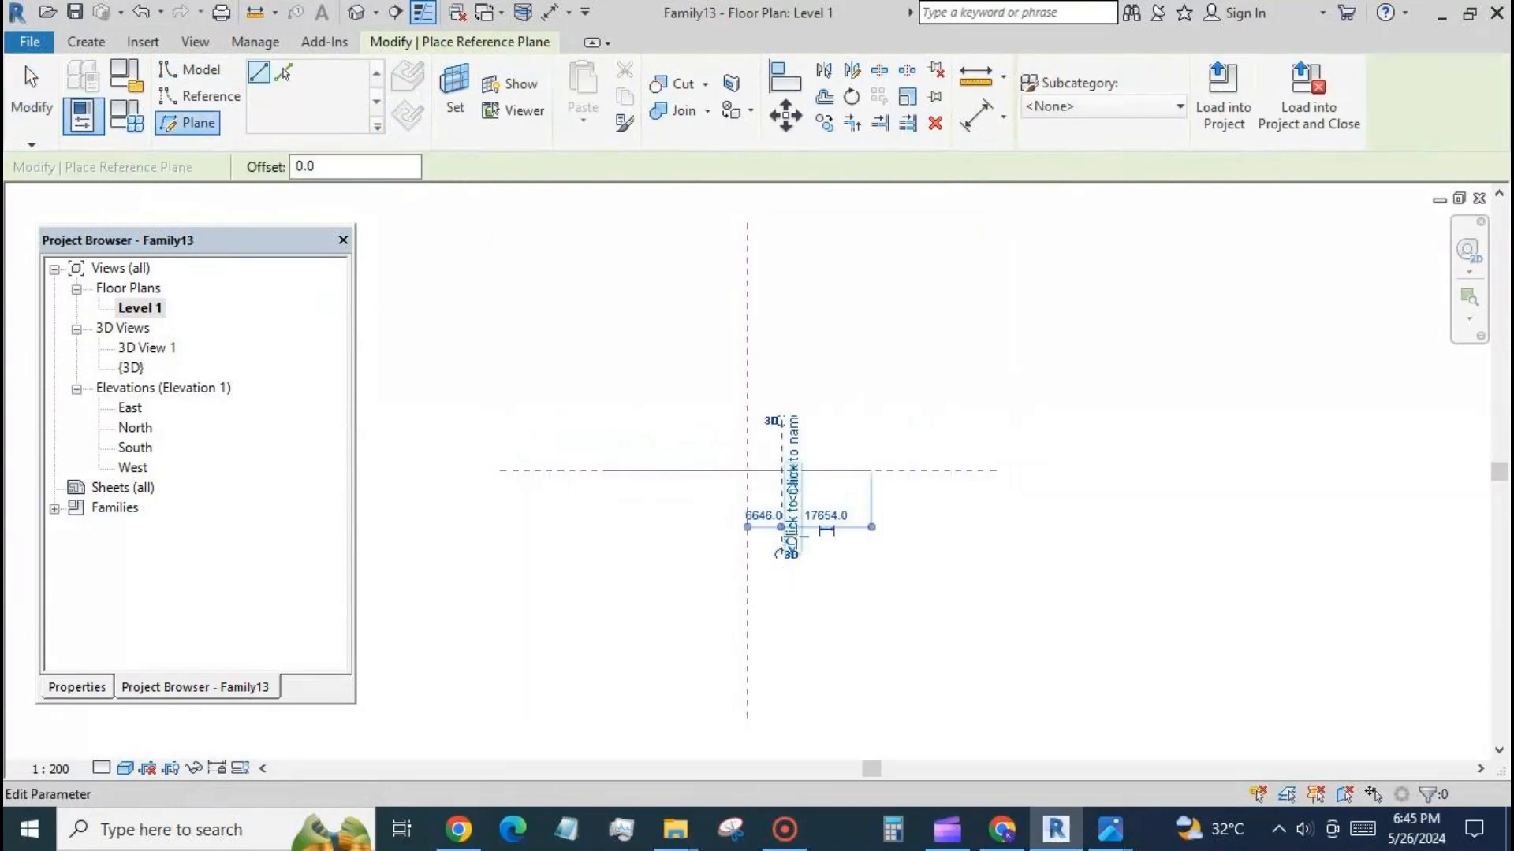
{"action": "left_click", "coordinate": [825, 421]}
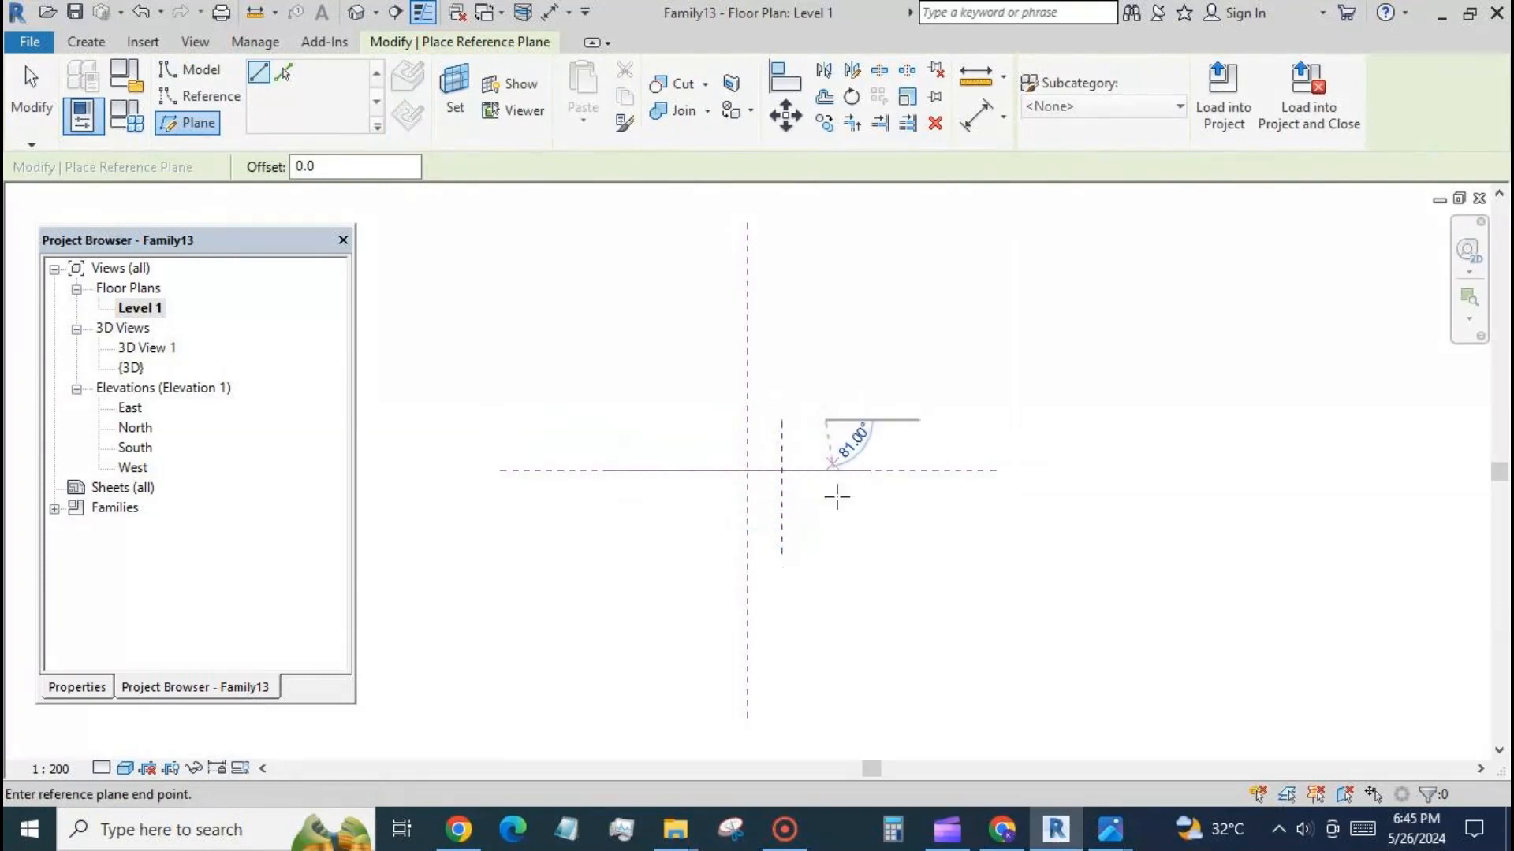
{"action": "left_click", "coordinate": [826, 553]}
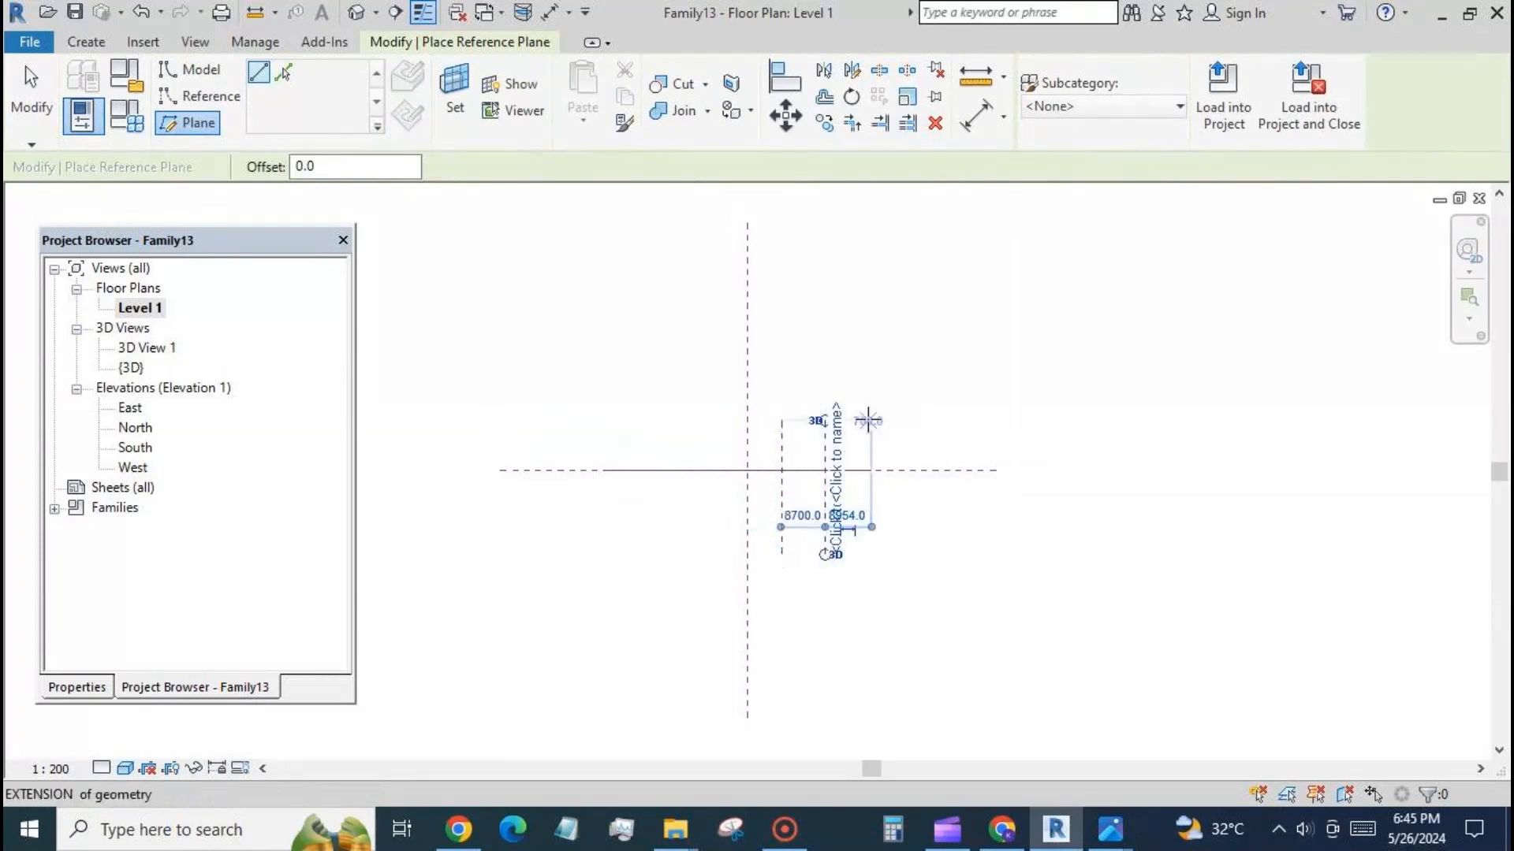
{"action": "left_click", "coordinate": [867, 418]}
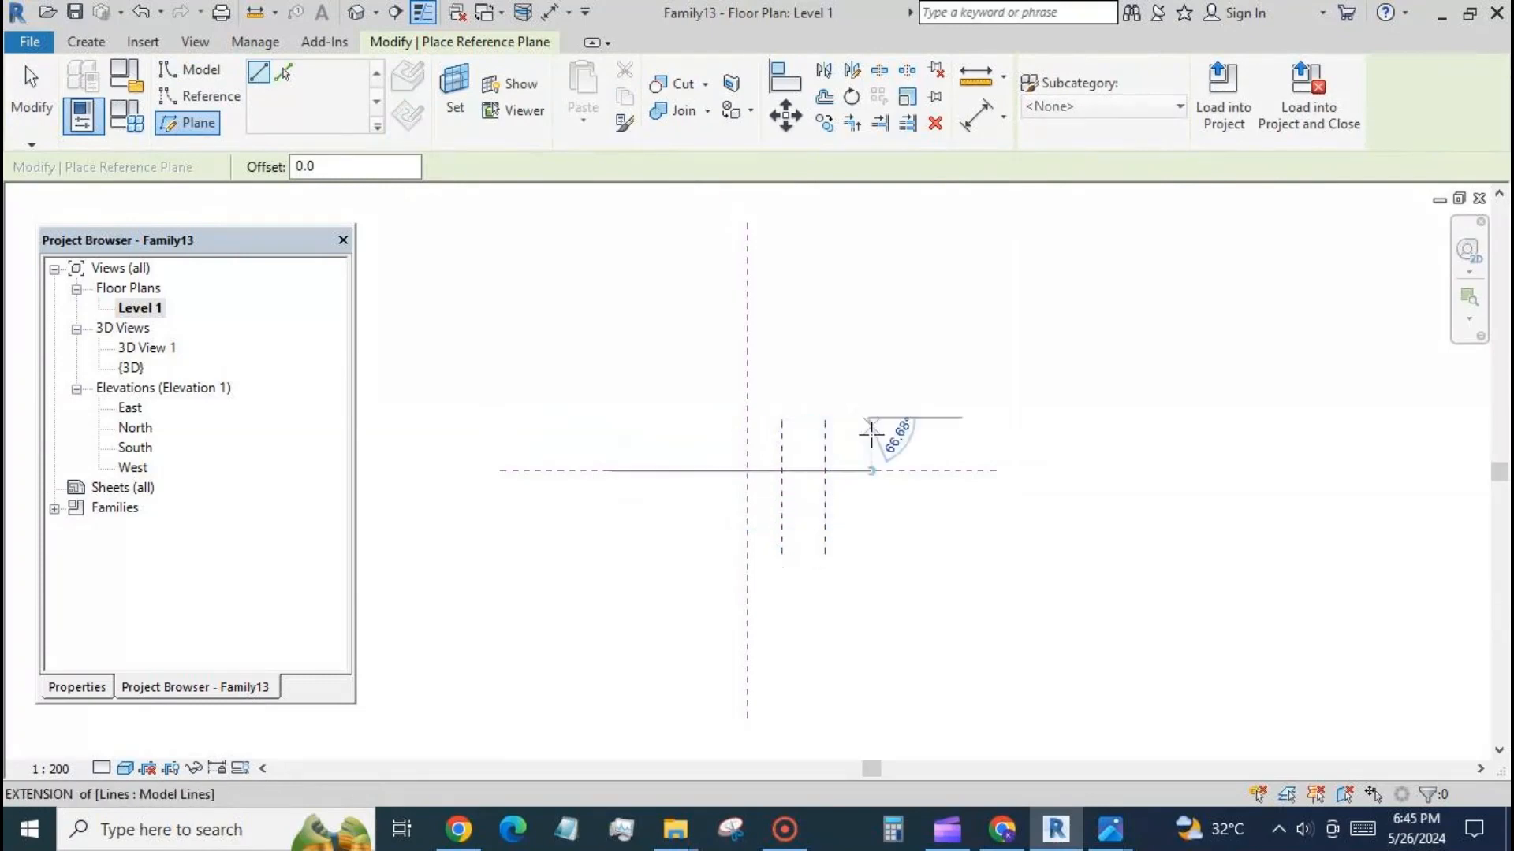
{"action": "left_click", "coordinate": [868, 547]}
{"action": "left_click", "coordinate": [914, 420]}
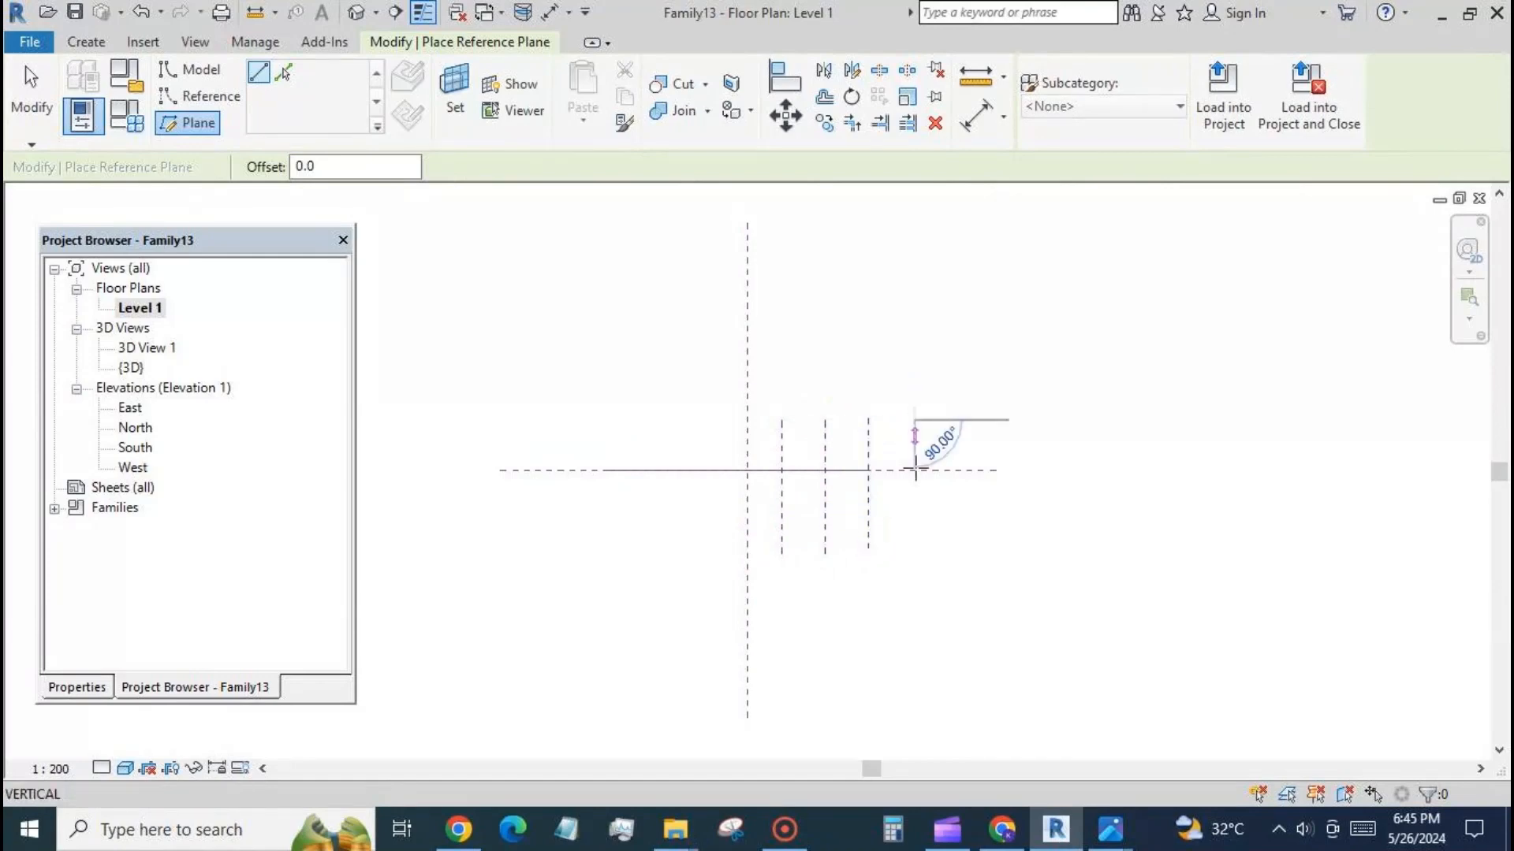
{"action": "left_click", "coordinate": [914, 550]}
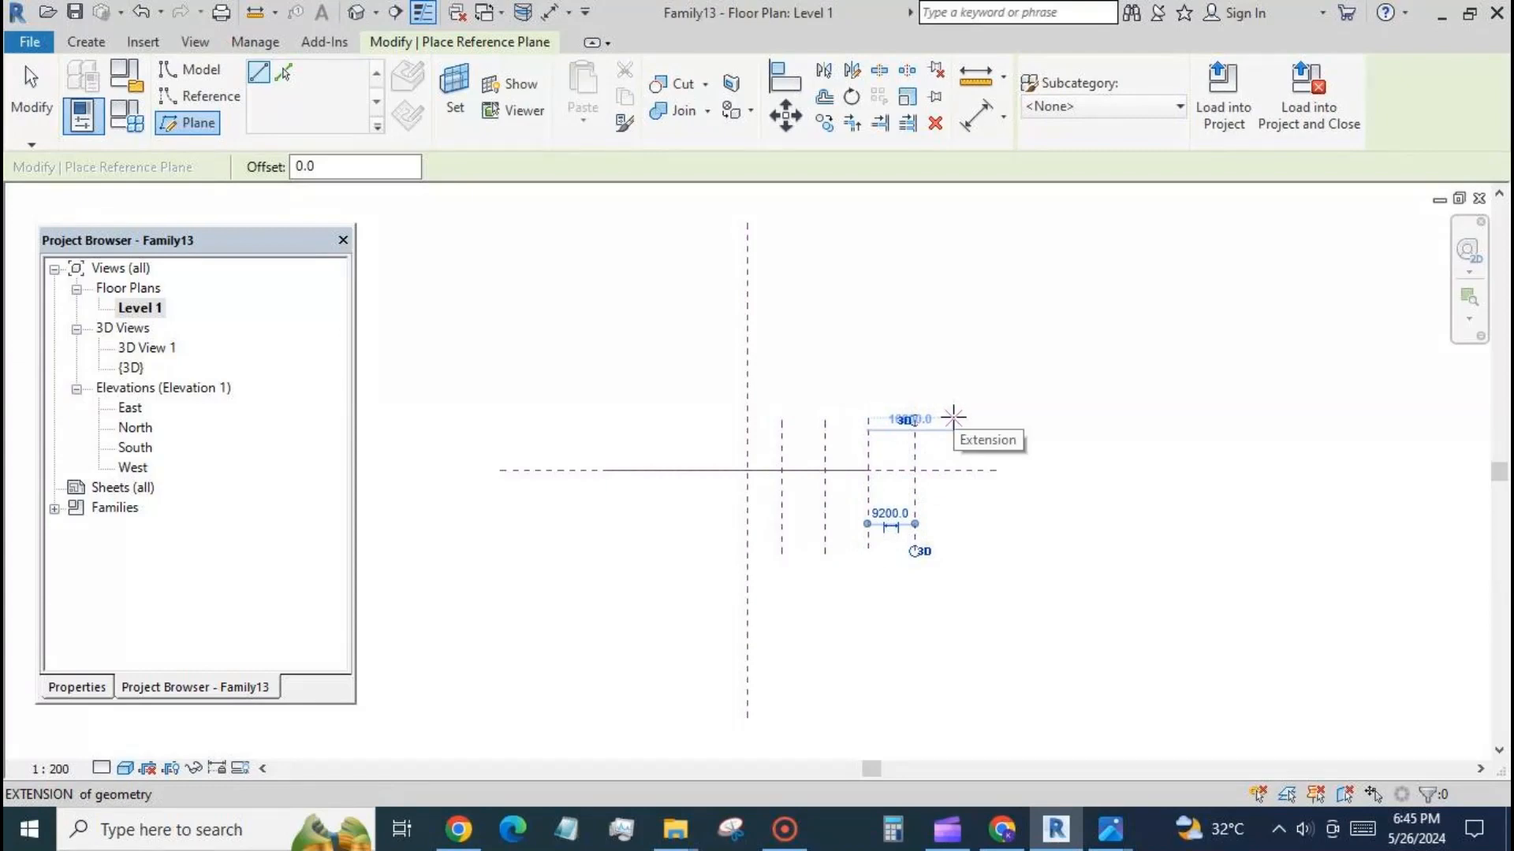
{"action": "left_click", "coordinate": [953, 417]}
{"action": "left_click", "coordinate": [954, 551]}
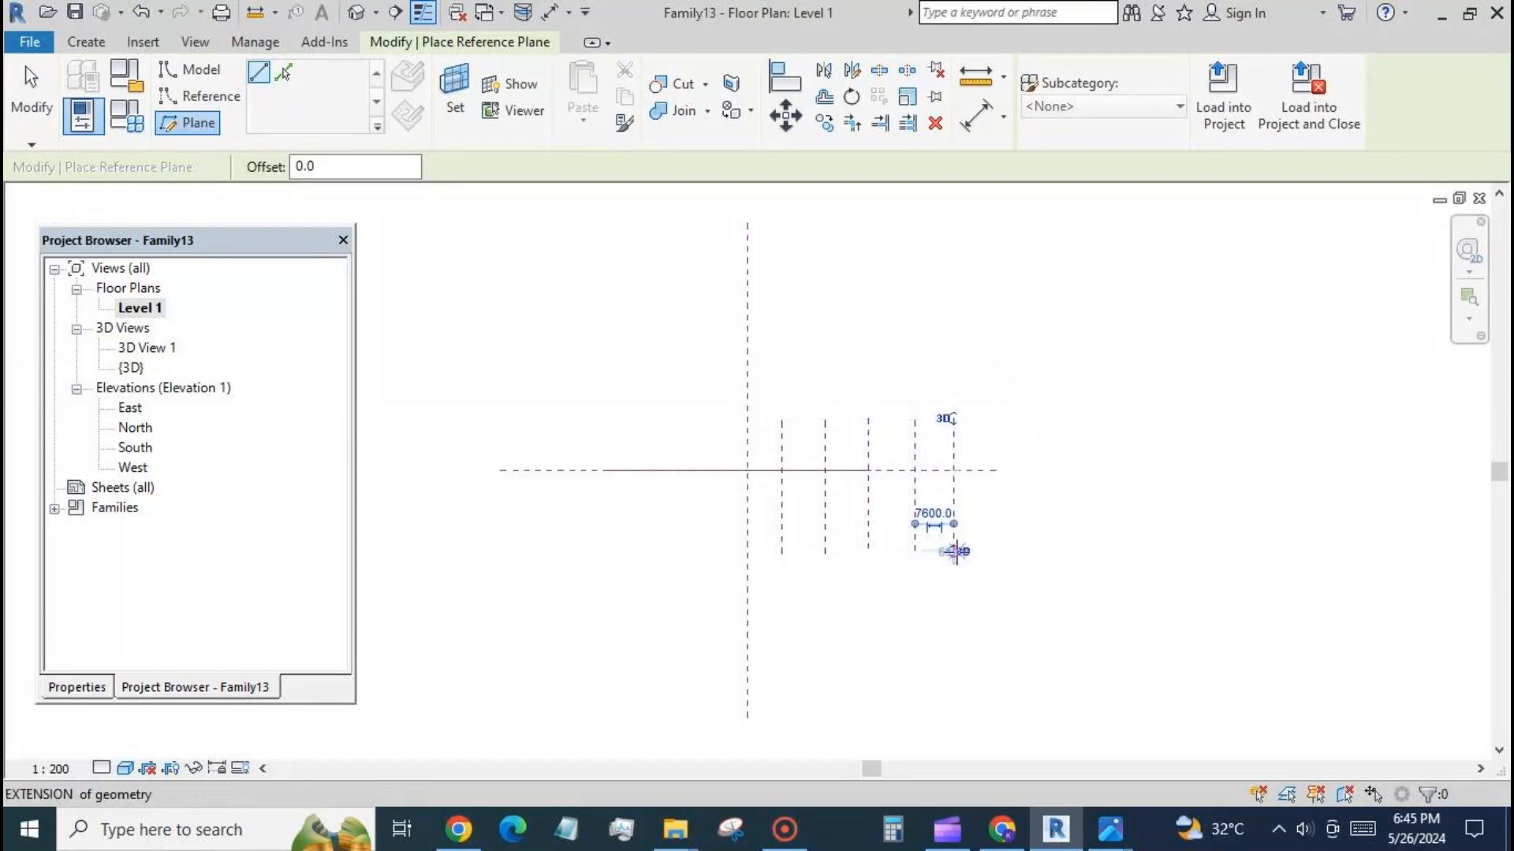
{"action": "left_click", "coordinate": [31, 87]}
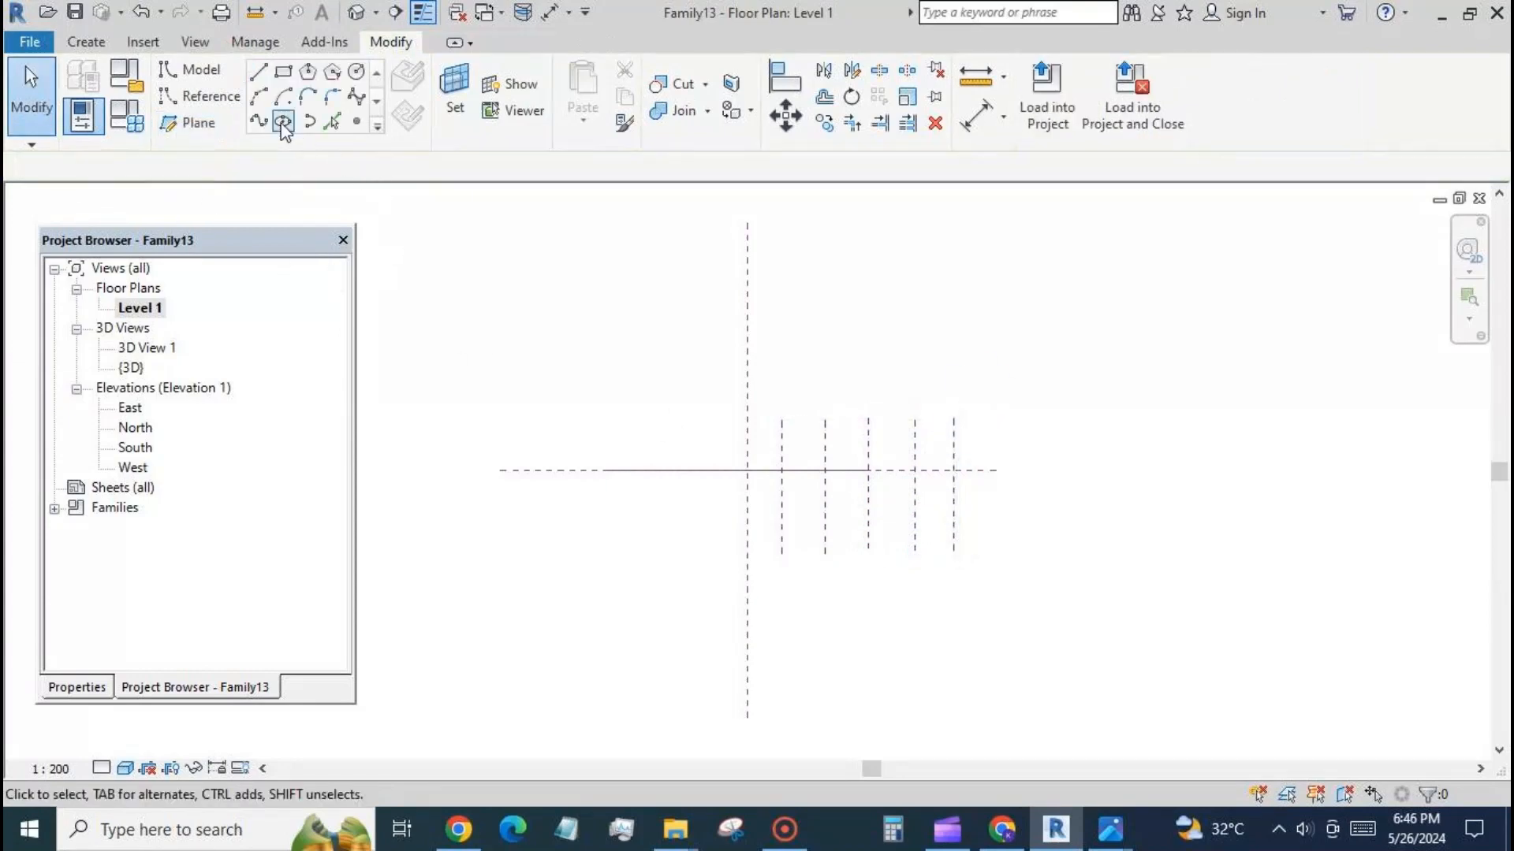
Draw three vertical reference planes on the left side of the centre plane, about 6800 to 9000 mm apart, crossing the horizontal centre plane.
{"action": "left_click", "coordinate": [188, 122]}
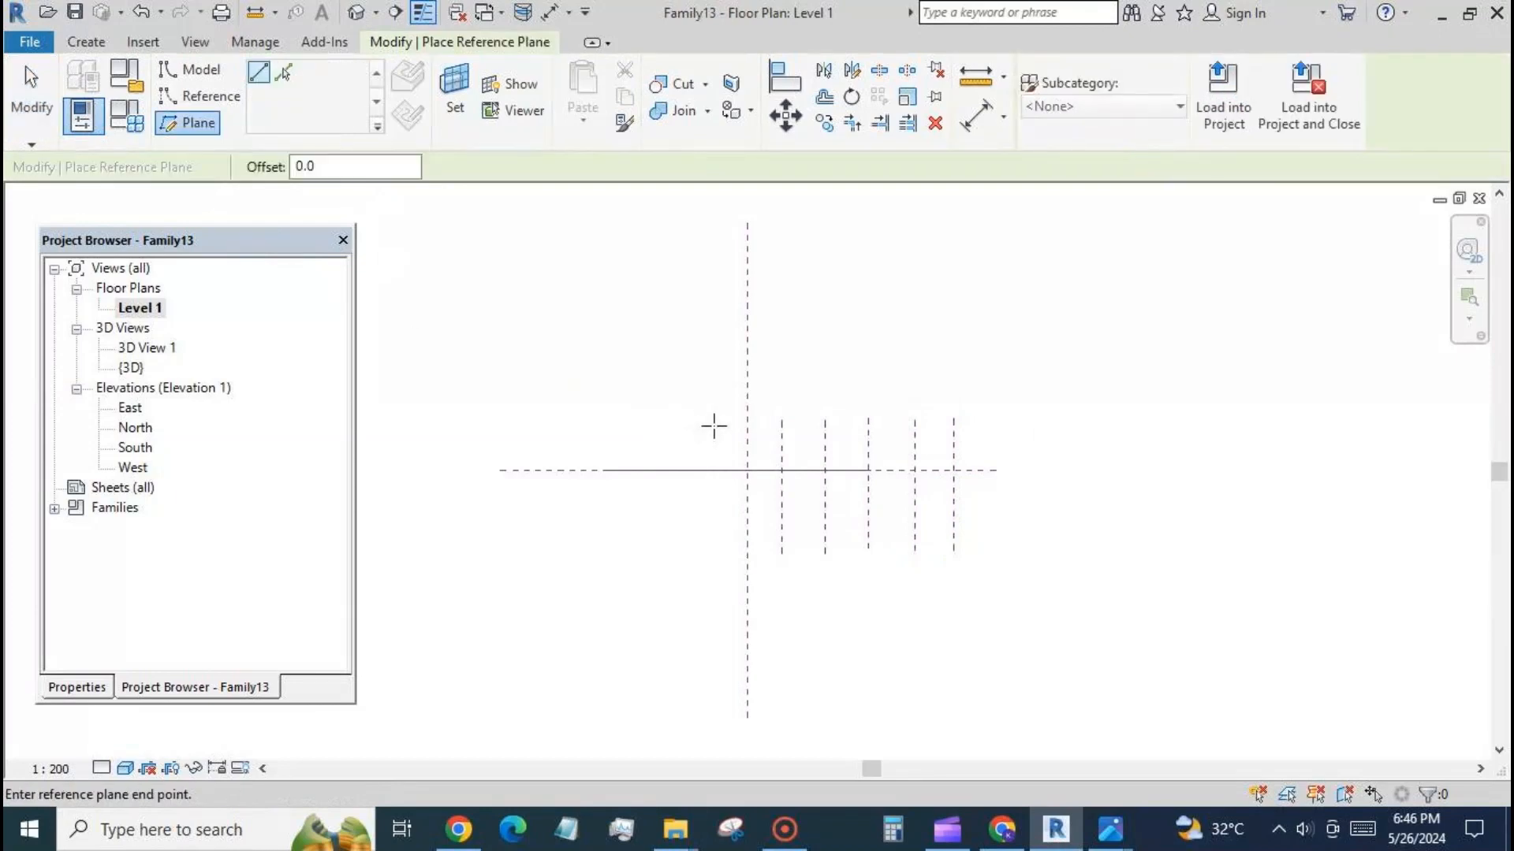
{"action": "left_click", "coordinate": [712, 579]}
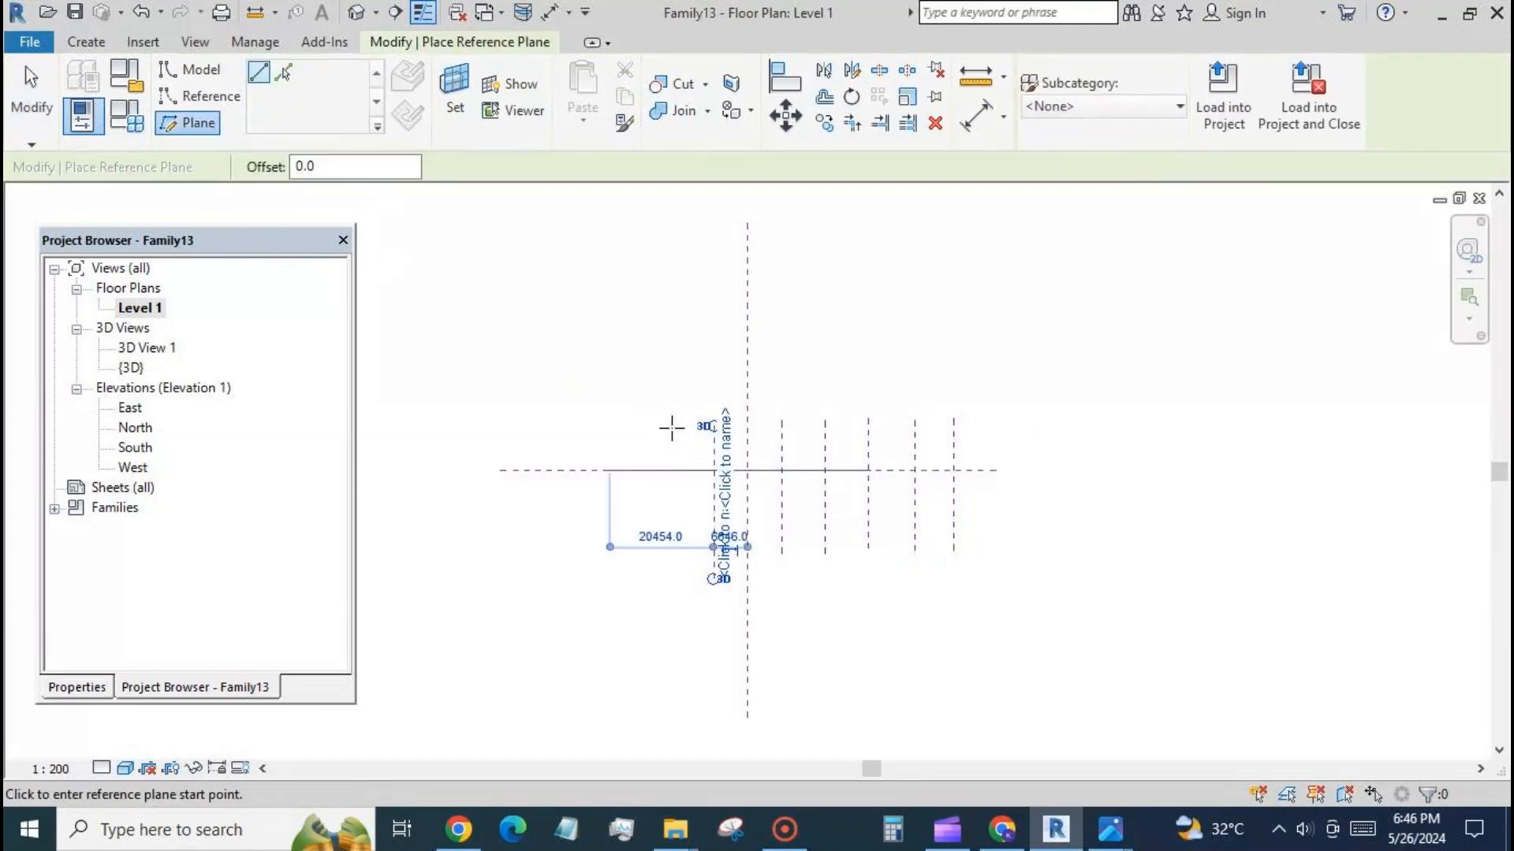
{"action": "left_click", "coordinate": [725, 446]}
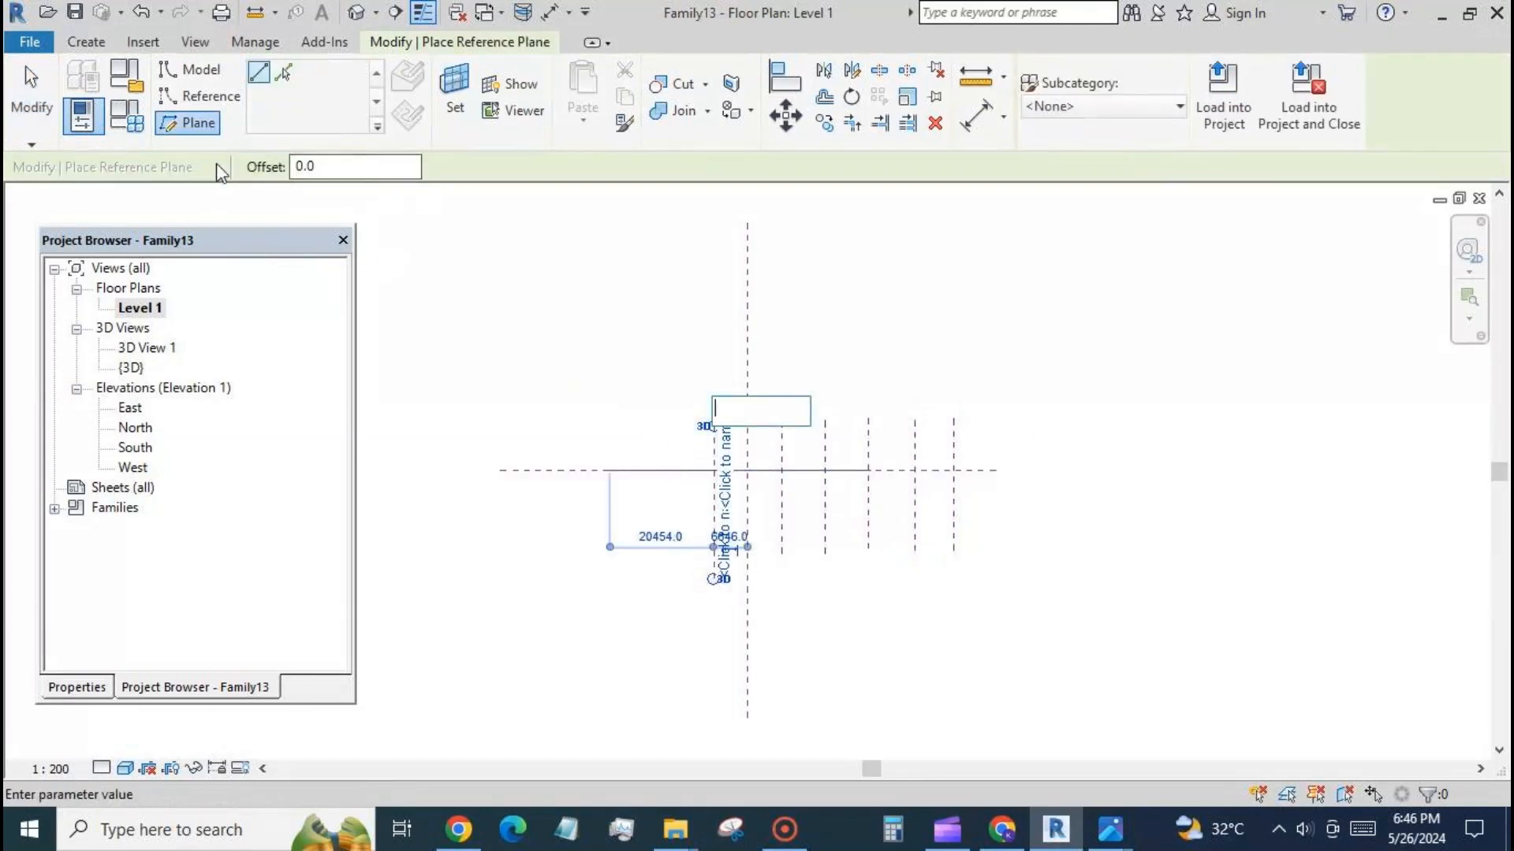
{"action": "left_click", "coordinate": [593, 296]}
{"action": "left_click", "coordinate": [211, 127]}
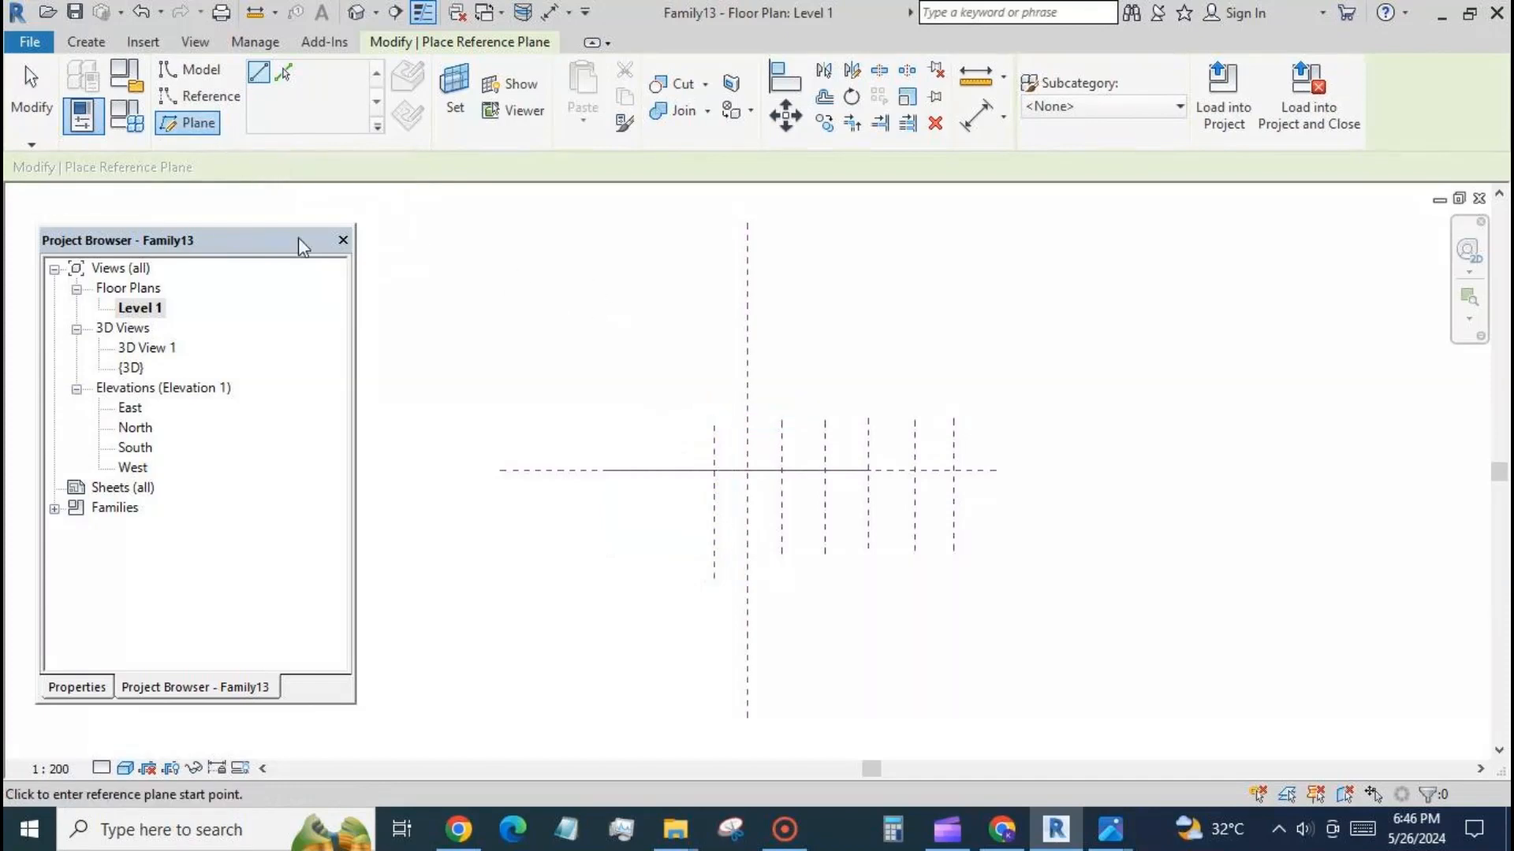
{"action": "left_click", "coordinate": [670, 427]}
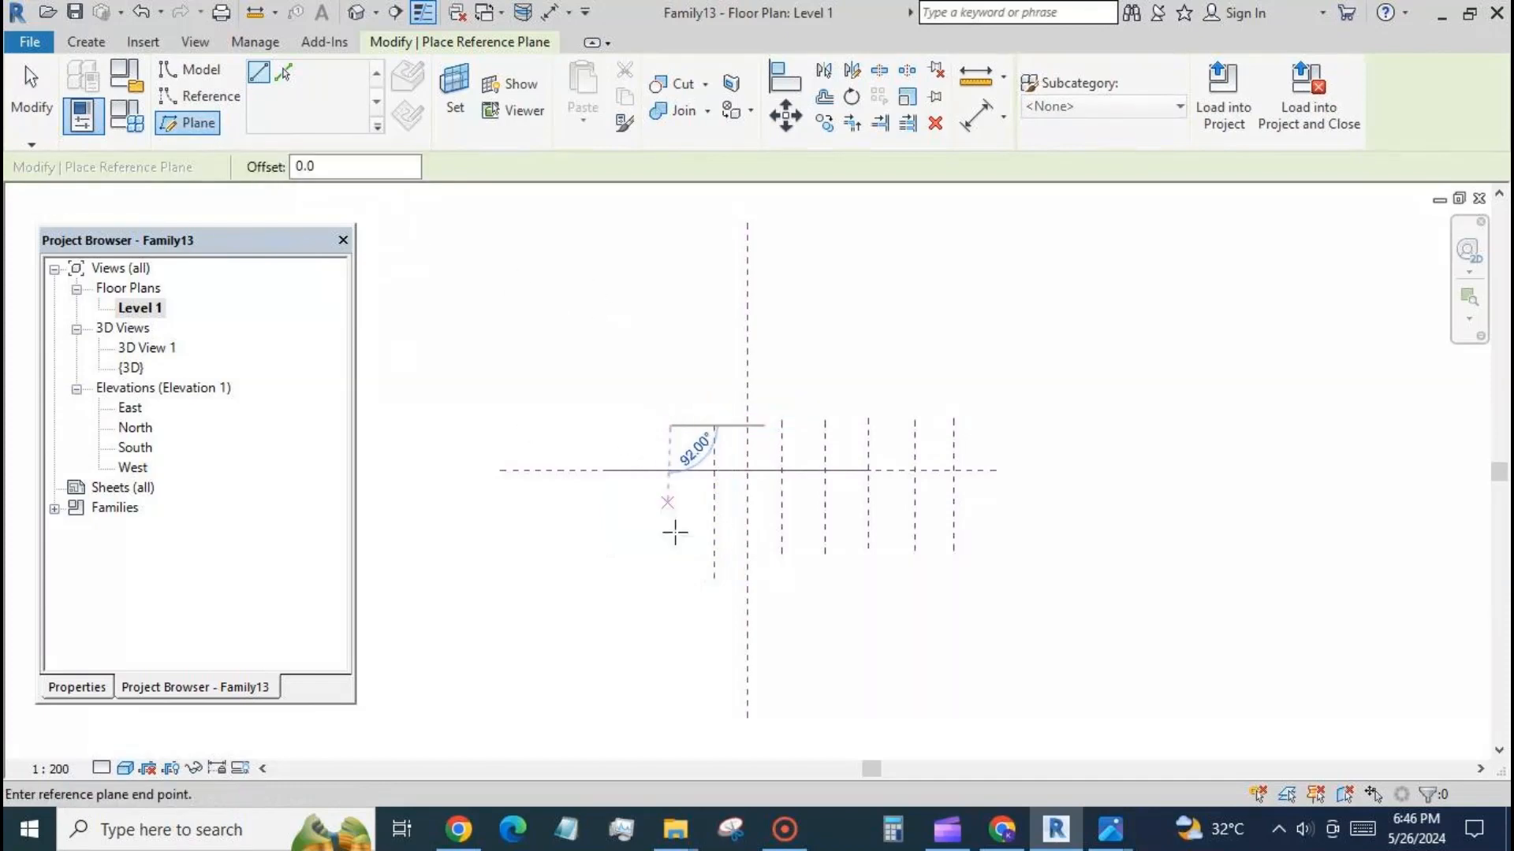
{"action": "left_click", "coordinate": [671, 593]}
{"action": "left_click", "coordinate": [626, 426]}
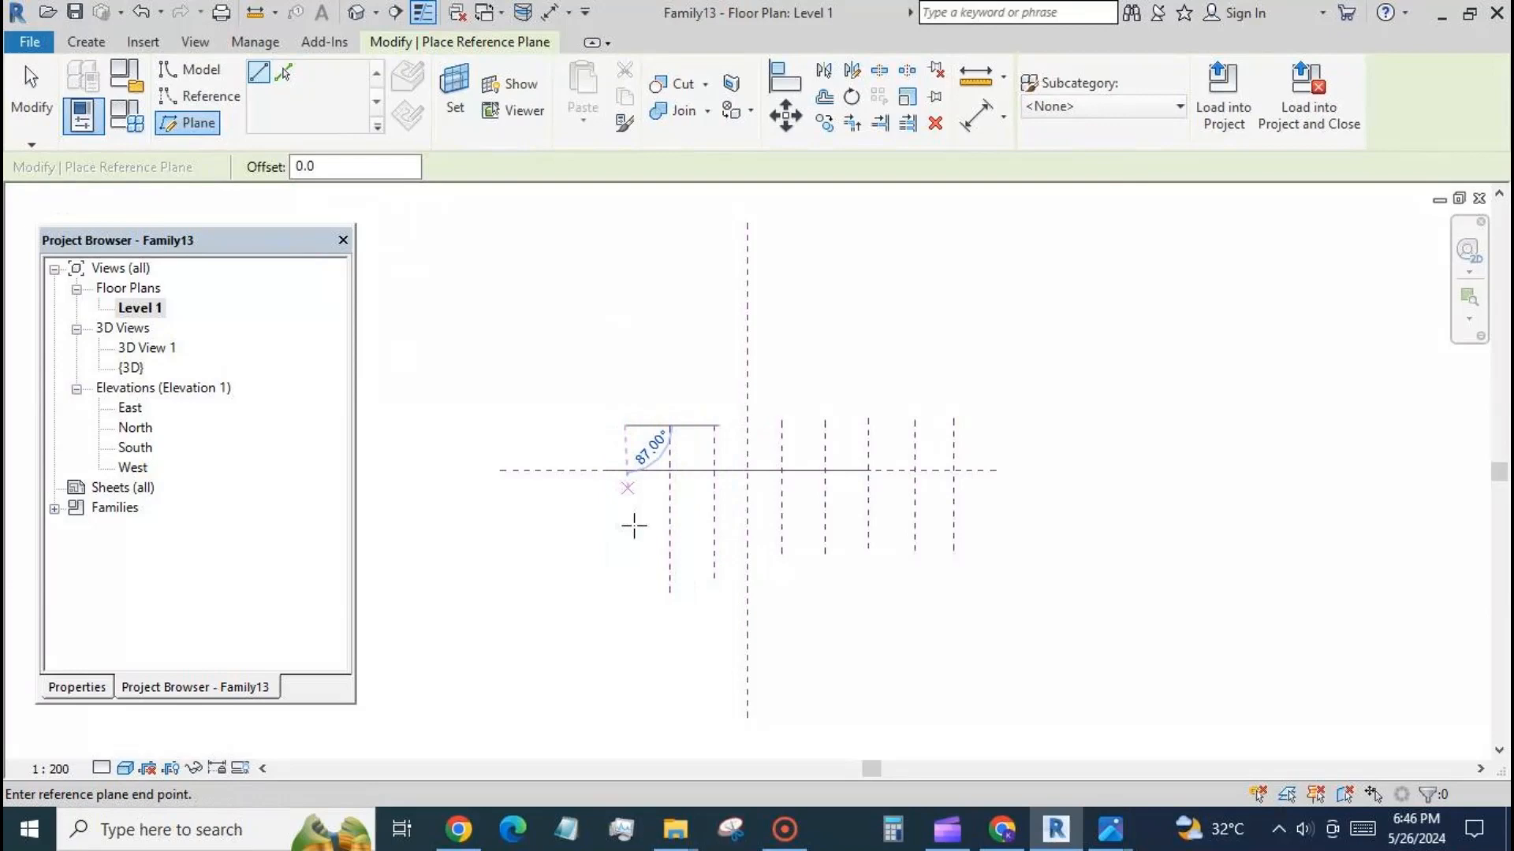
{"action": "left_click", "coordinate": [625, 593]}
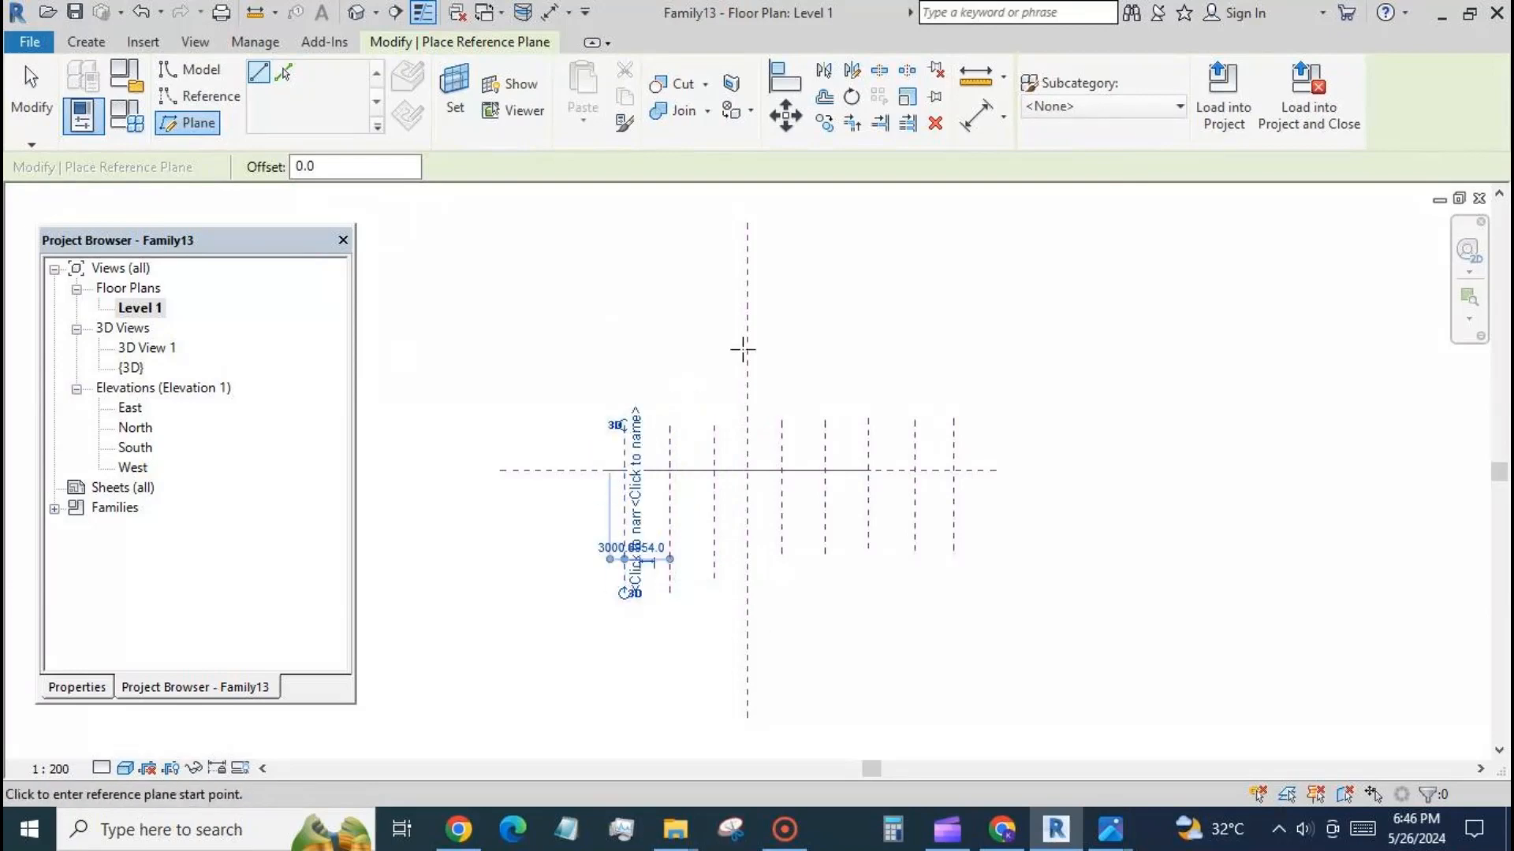
Place an aligned dimension string across the three left reference planes and the vertical centre plane, and make its segments equal.
{"action": "left_click", "coordinate": [976, 116]}
{"action": "left_click", "coordinate": [626, 537]}
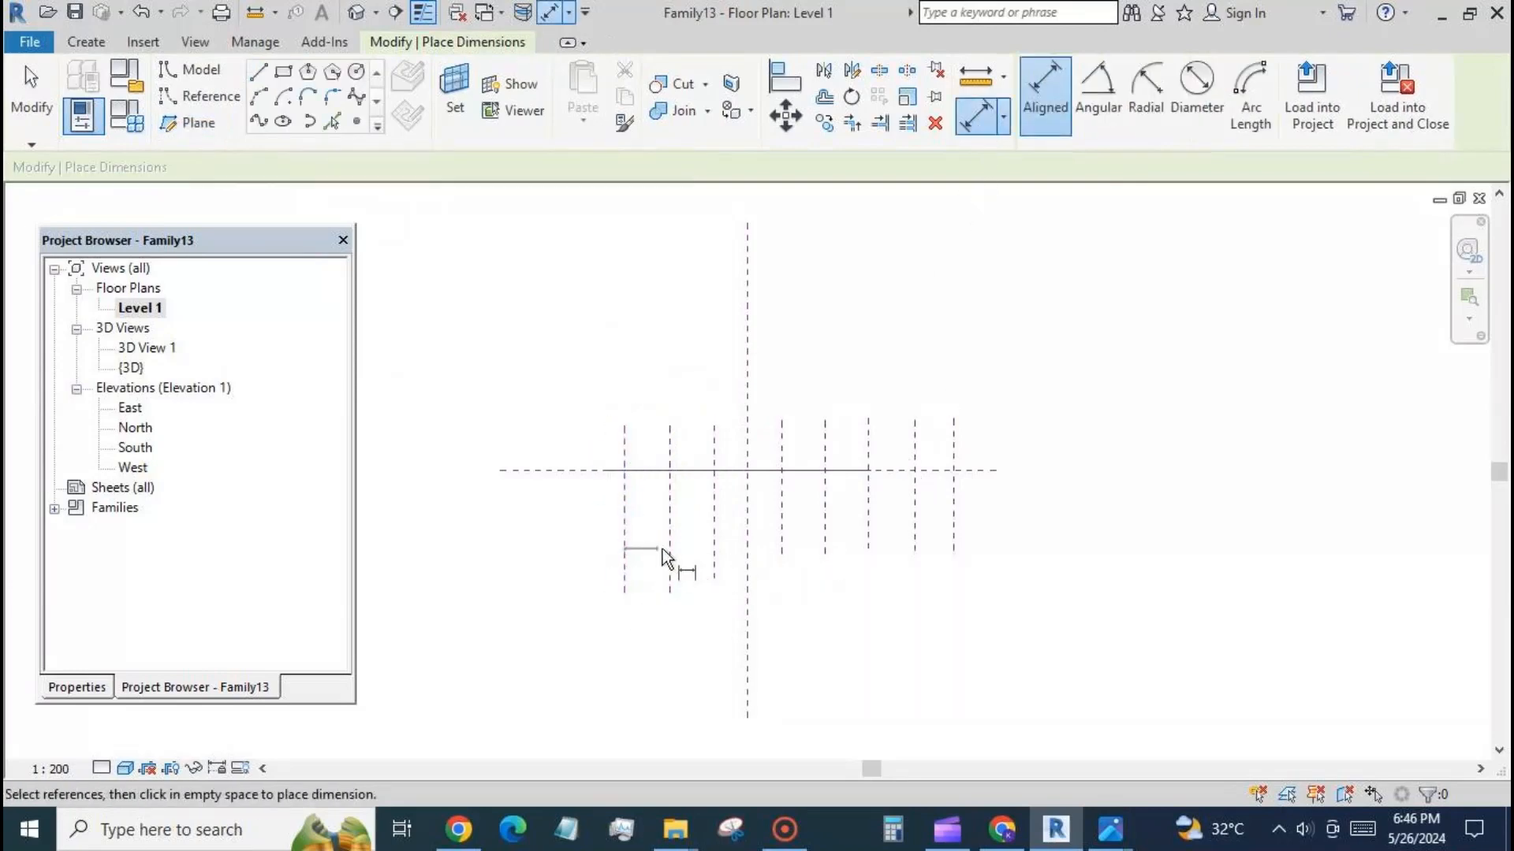
{"action": "left_click", "coordinate": [669, 546]}
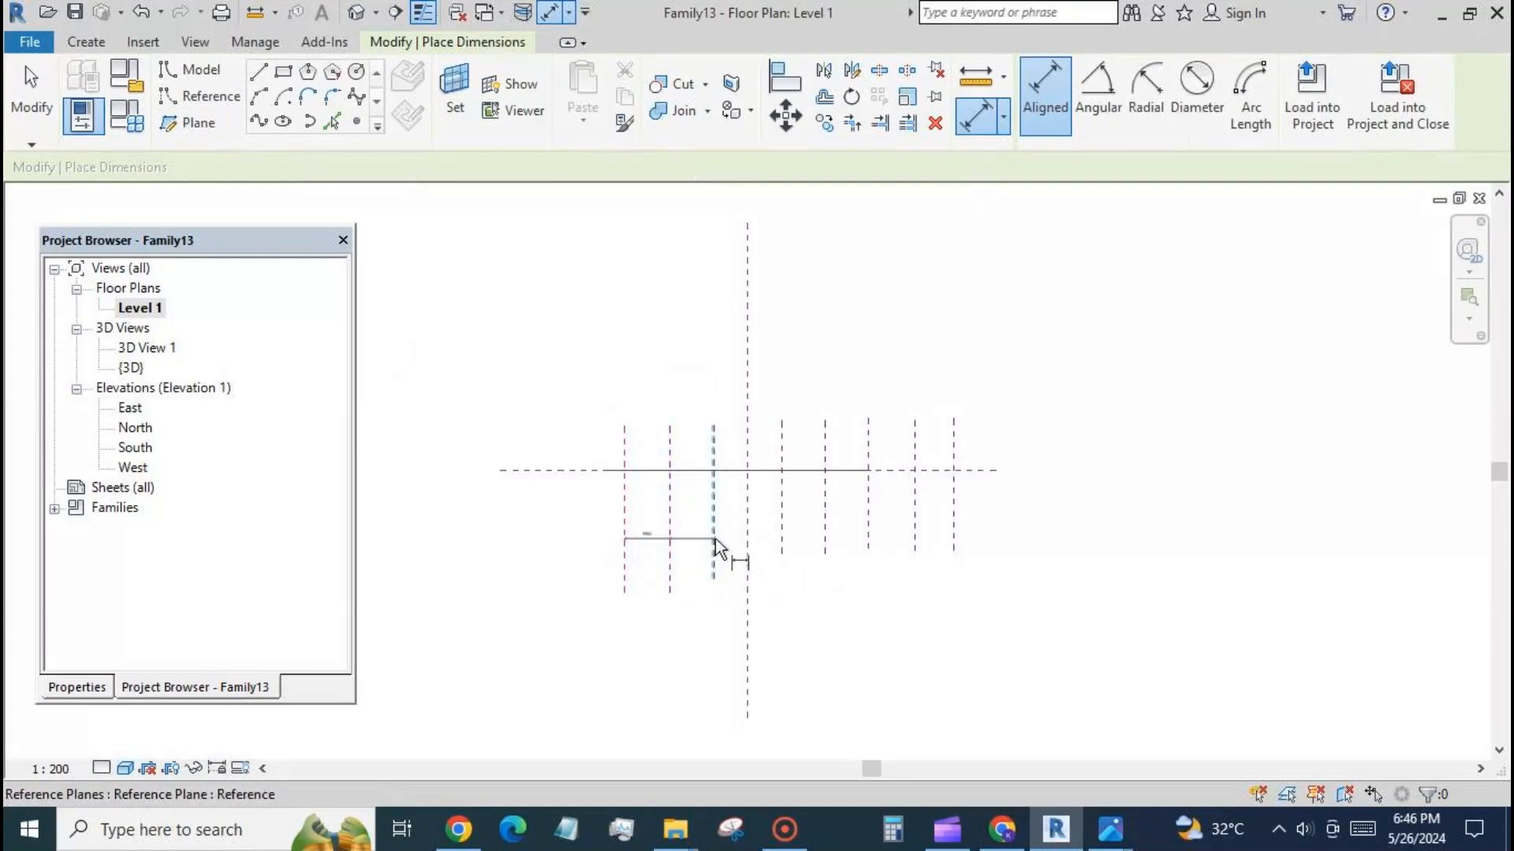
{"action": "left_click", "coordinate": [748, 523]}
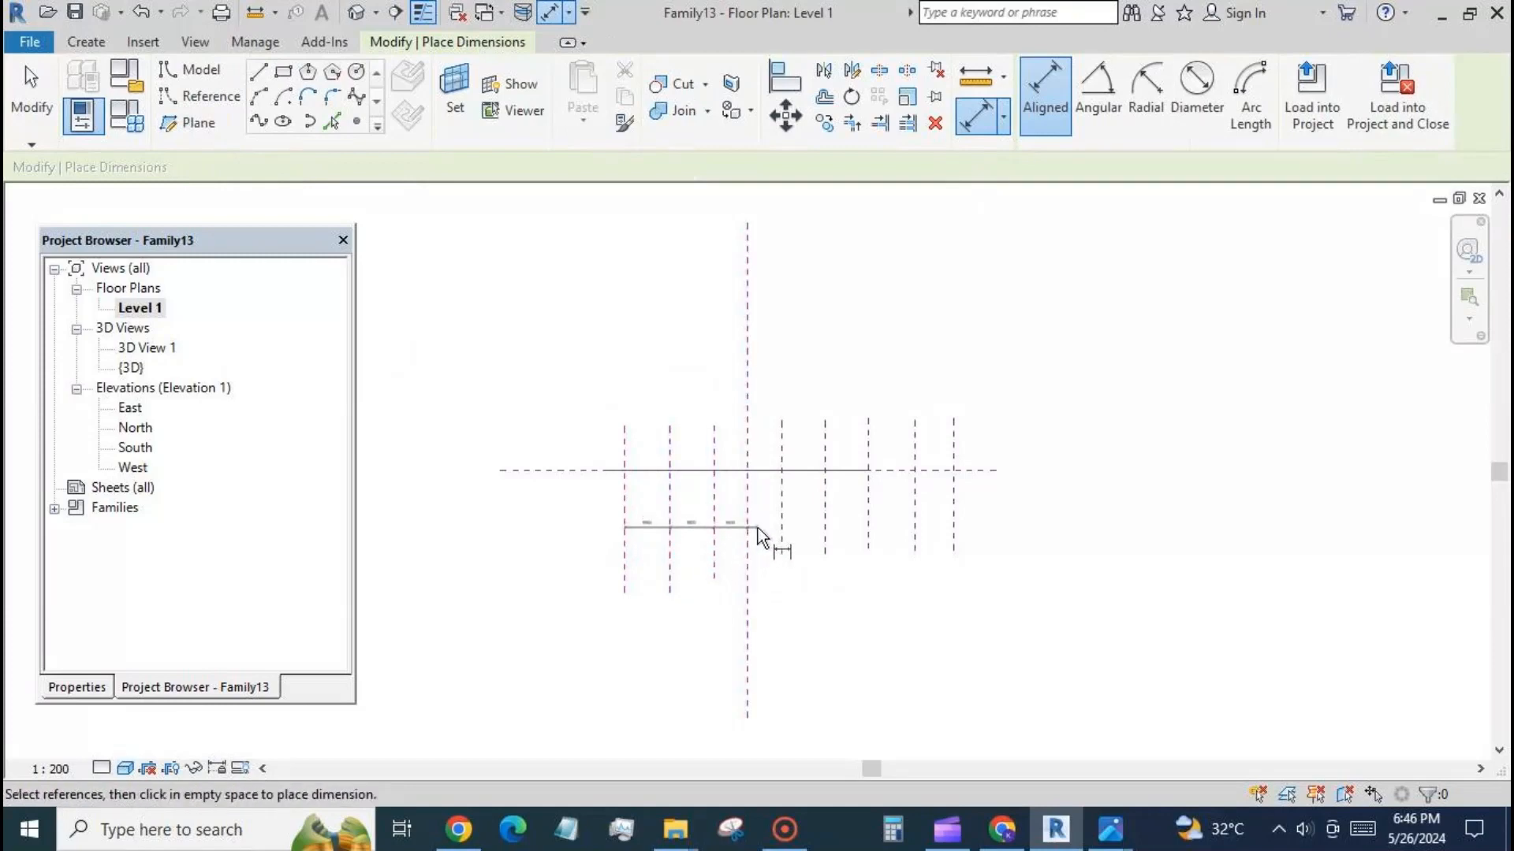
{"action": "left_click", "coordinate": [781, 523]}
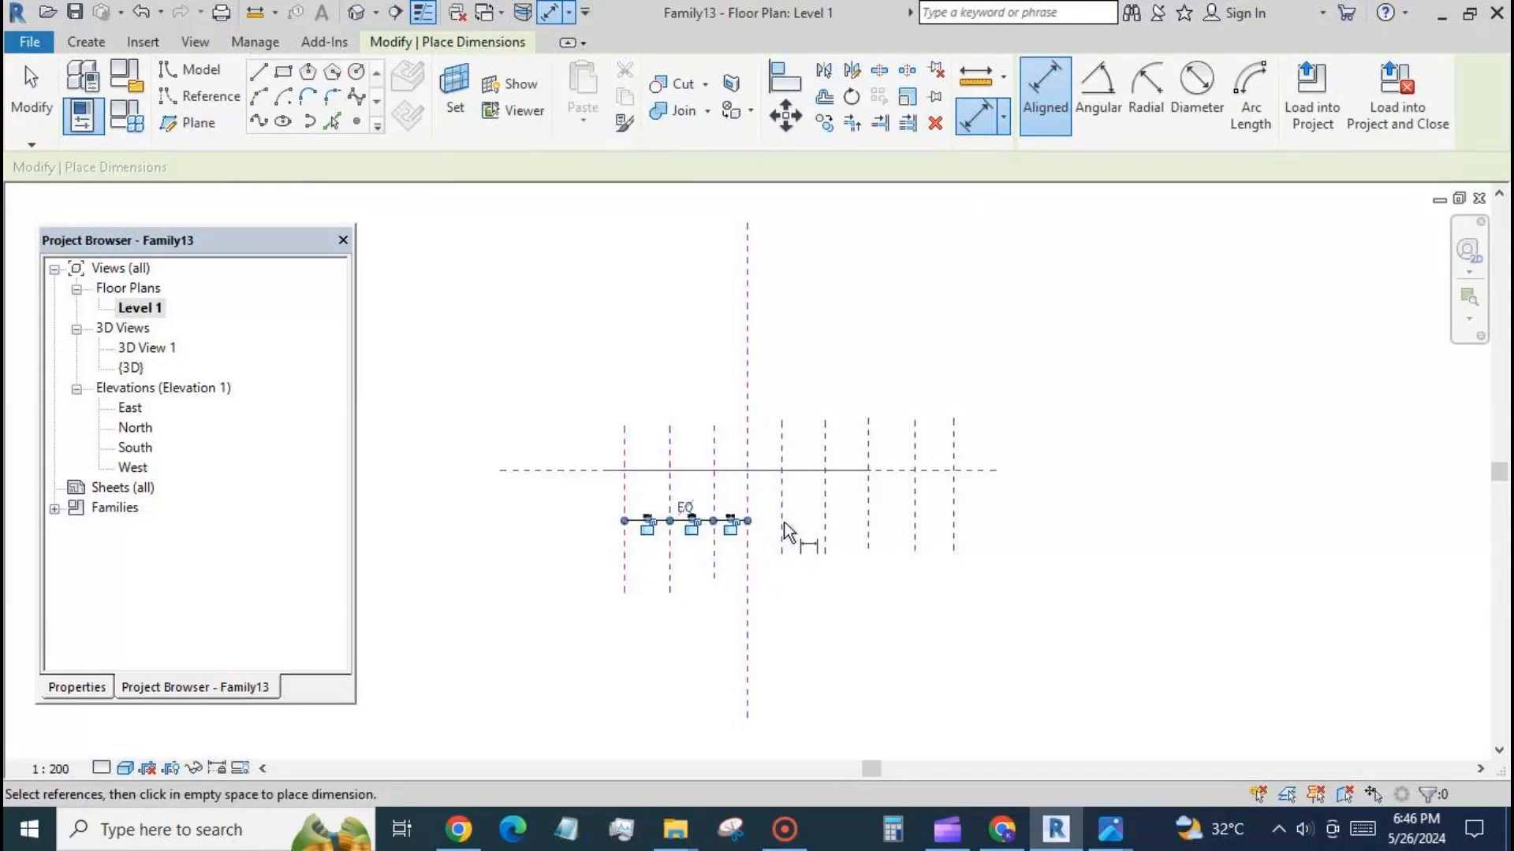
{"action": "left_click", "coordinate": [685, 508]}
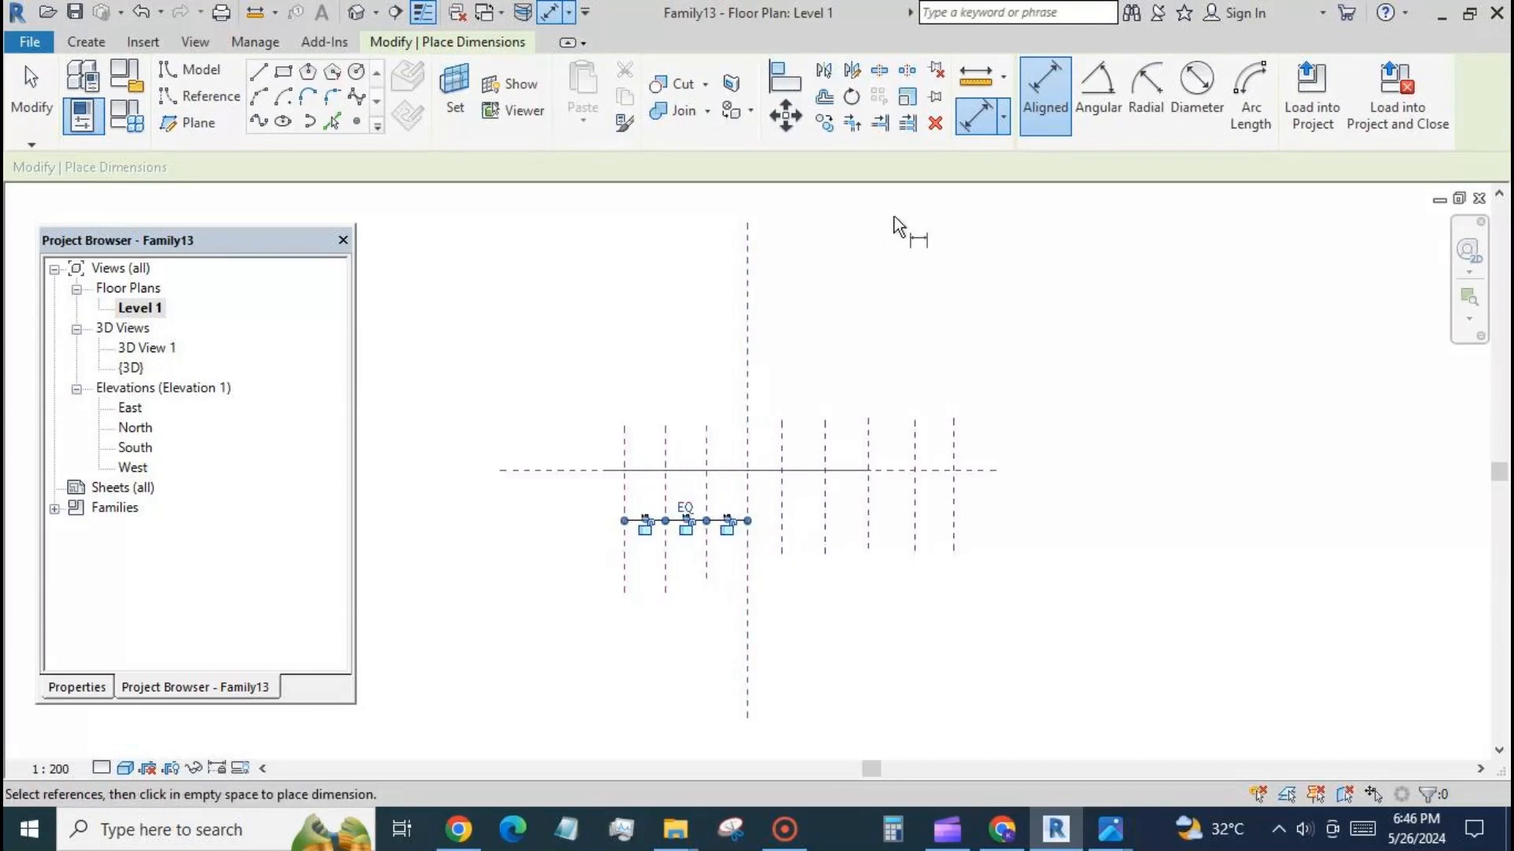
Place an aligned dimension string from the vertical centre plane across the five right reference planes and make its segments equal.
{"action": "left_click", "coordinate": [749, 556]}
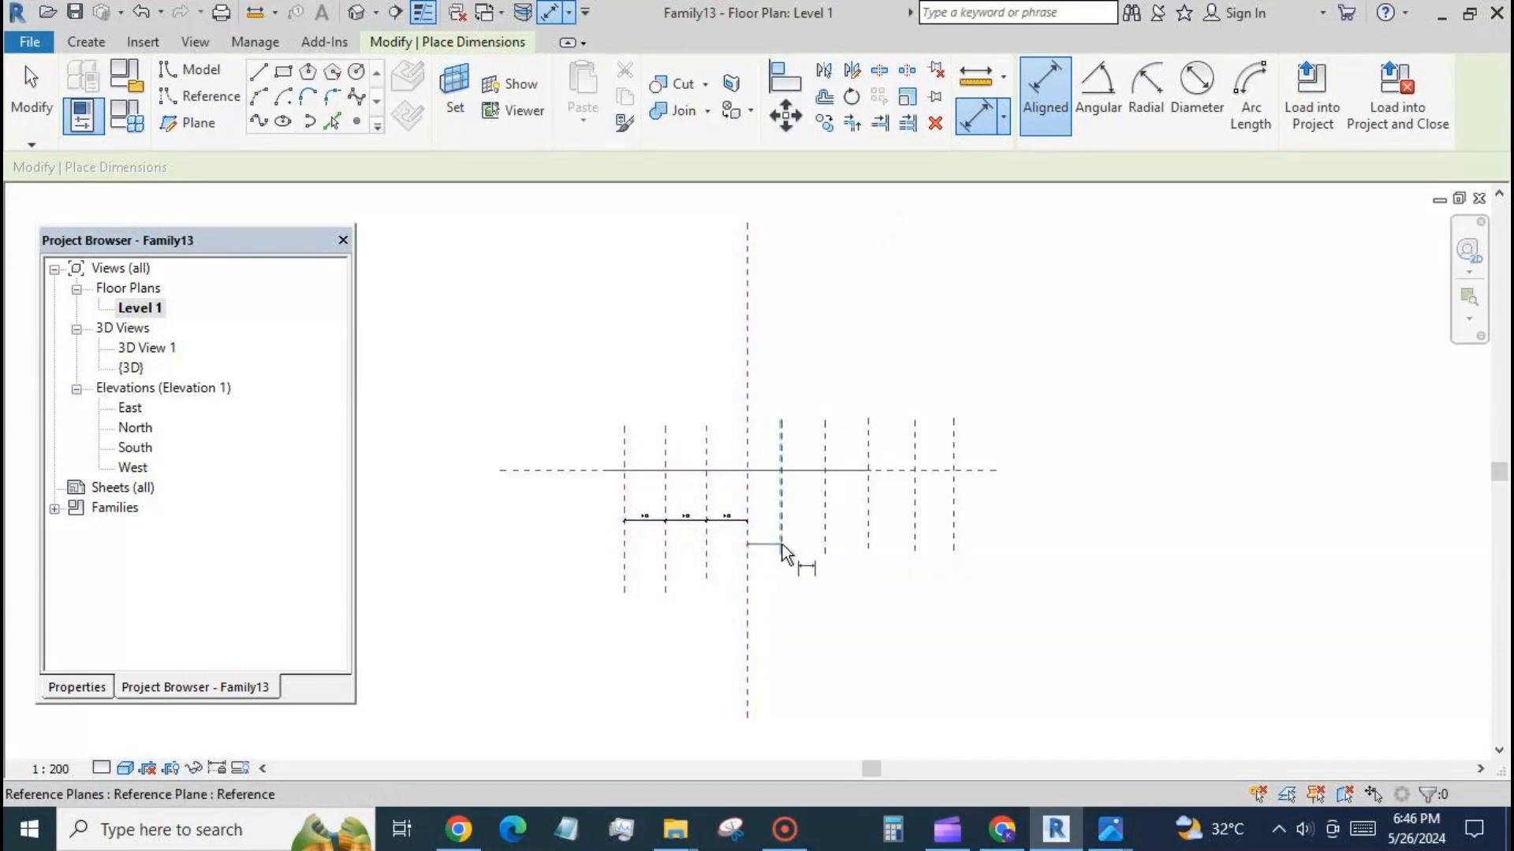
{"action": "left_click", "coordinate": [782, 544]}
{"action": "left_click", "coordinate": [827, 545]}
{"action": "left_click", "coordinate": [868, 546]}
{"action": "left_click", "coordinate": [916, 550]}
{"action": "left_click", "coordinate": [954, 536]}
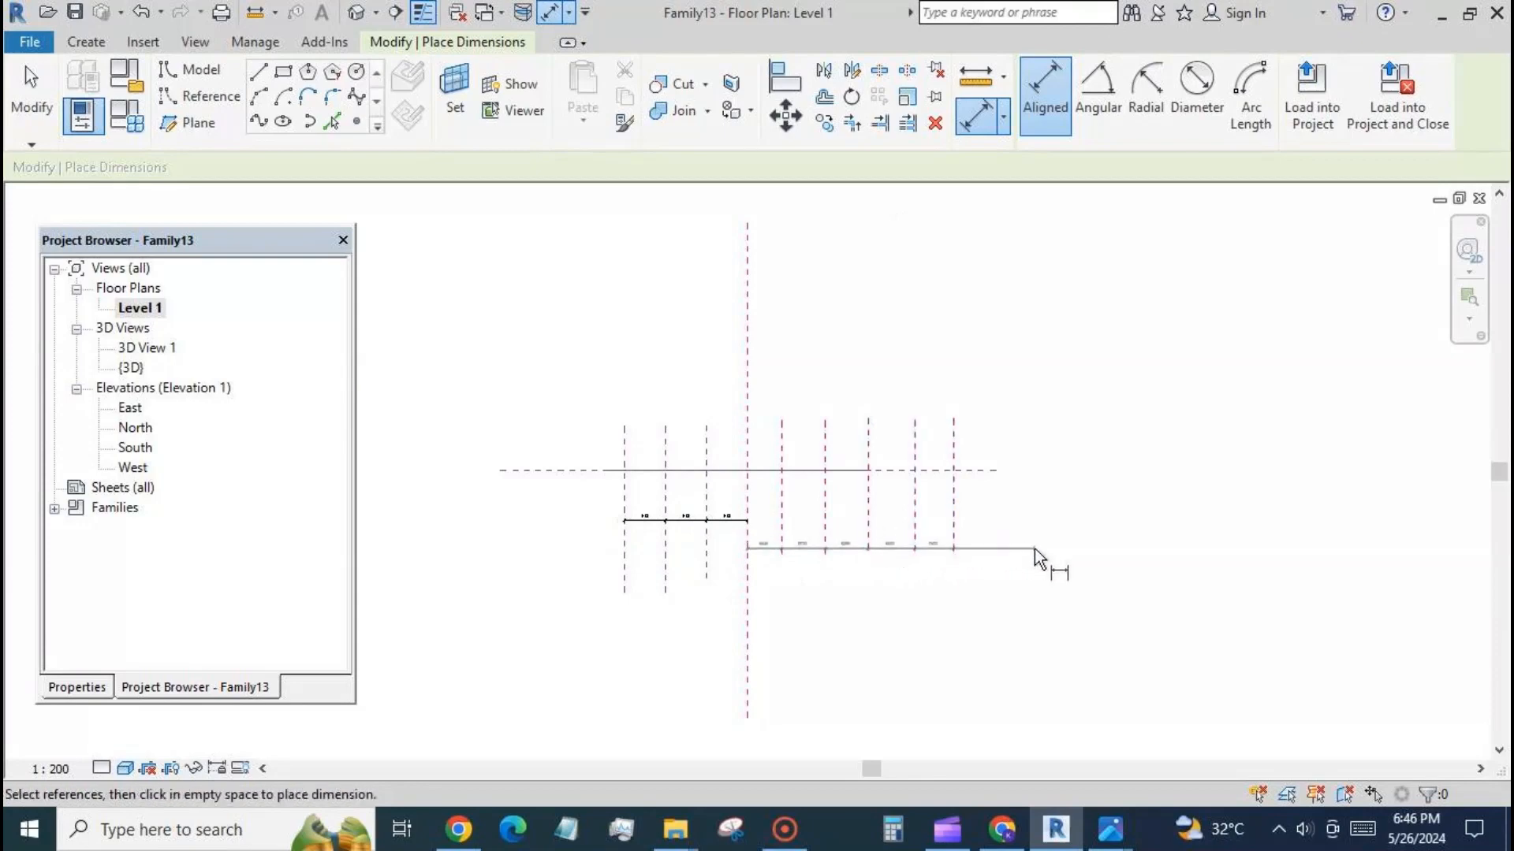
{"action": "left_click", "coordinate": [1035, 592]}
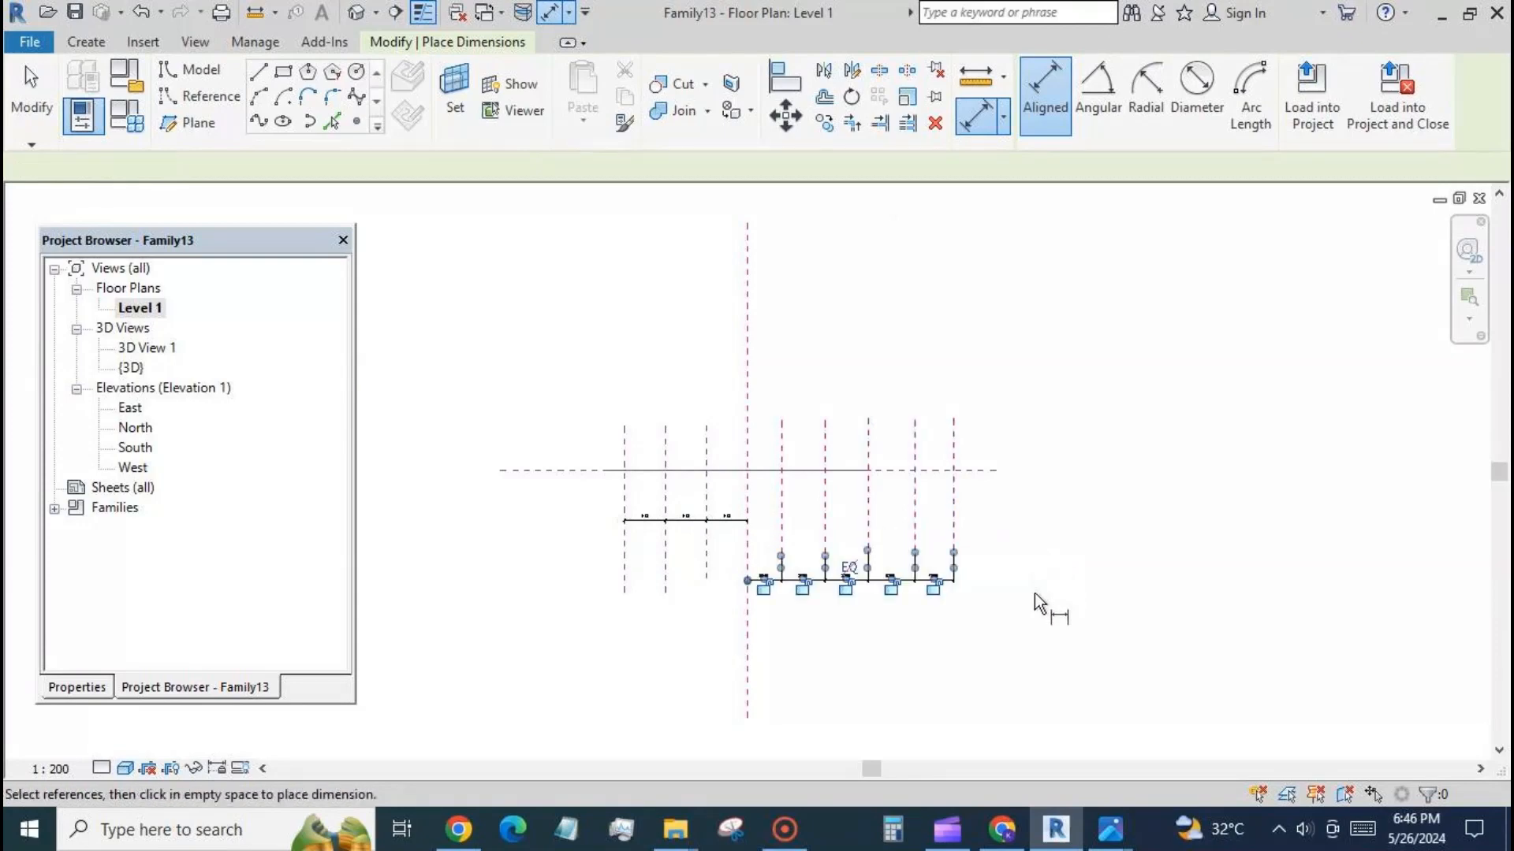
{"action": "left_click", "coordinate": [850, 568]}
{"action": "left_click", "coordinate": [32, 86]}
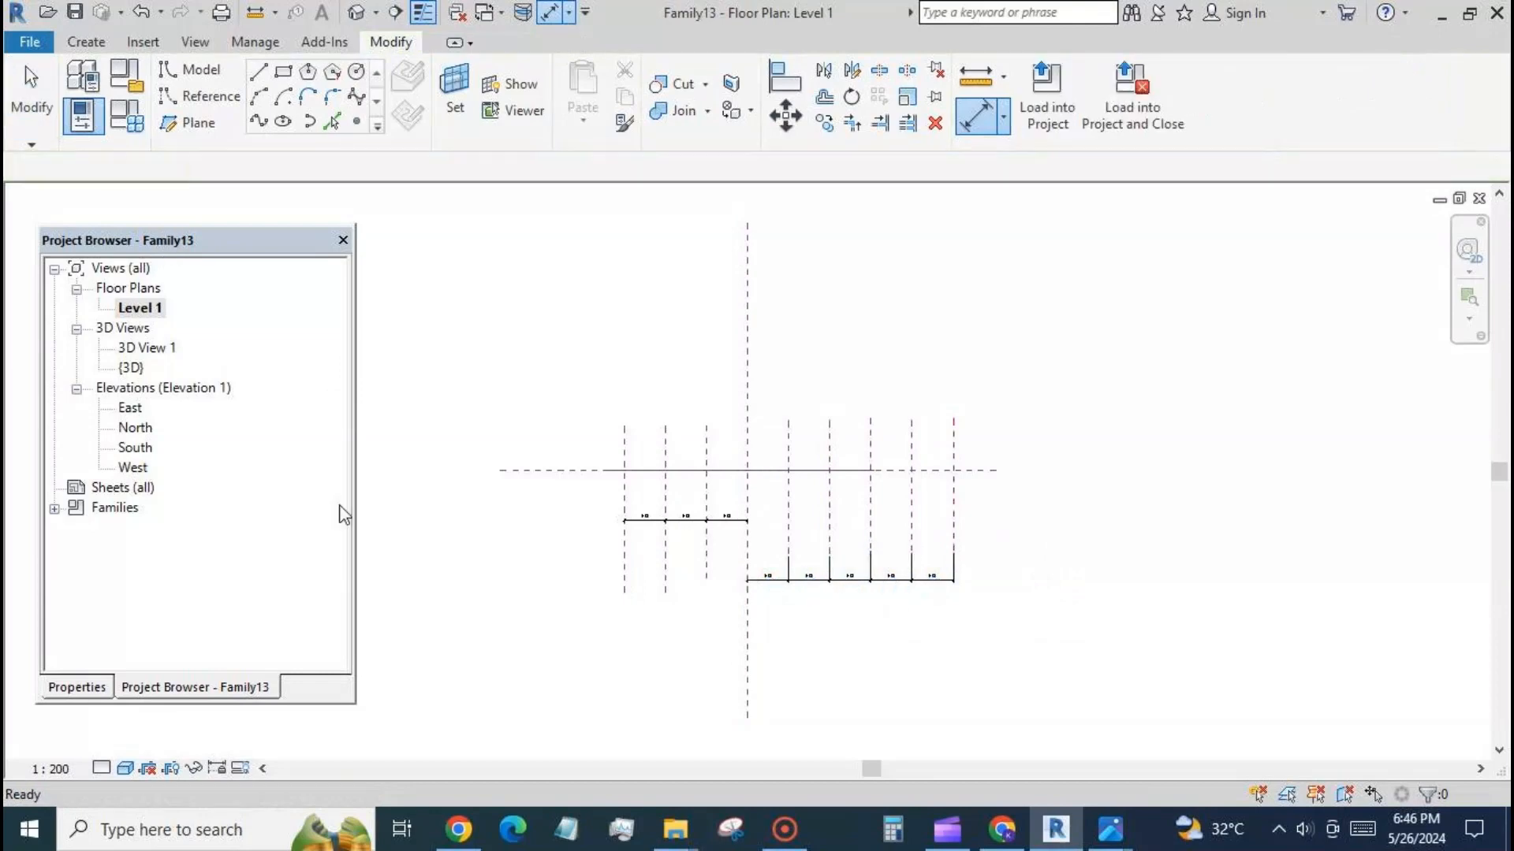
Move the left dimension string down until it lines up with the right dimension string.
{"action": "left_click", "coordinate": [689, 522]}
{"action": "scroll", "coordinate": [608, 507], "scroll_direction": "up", "scroll_amount": 2}
{"action": "left_click_drag", "start_coordinate": [653, 531], "coordinate": [663, 630]}
{"action": "left_click", "coordinate": [665, 672]}
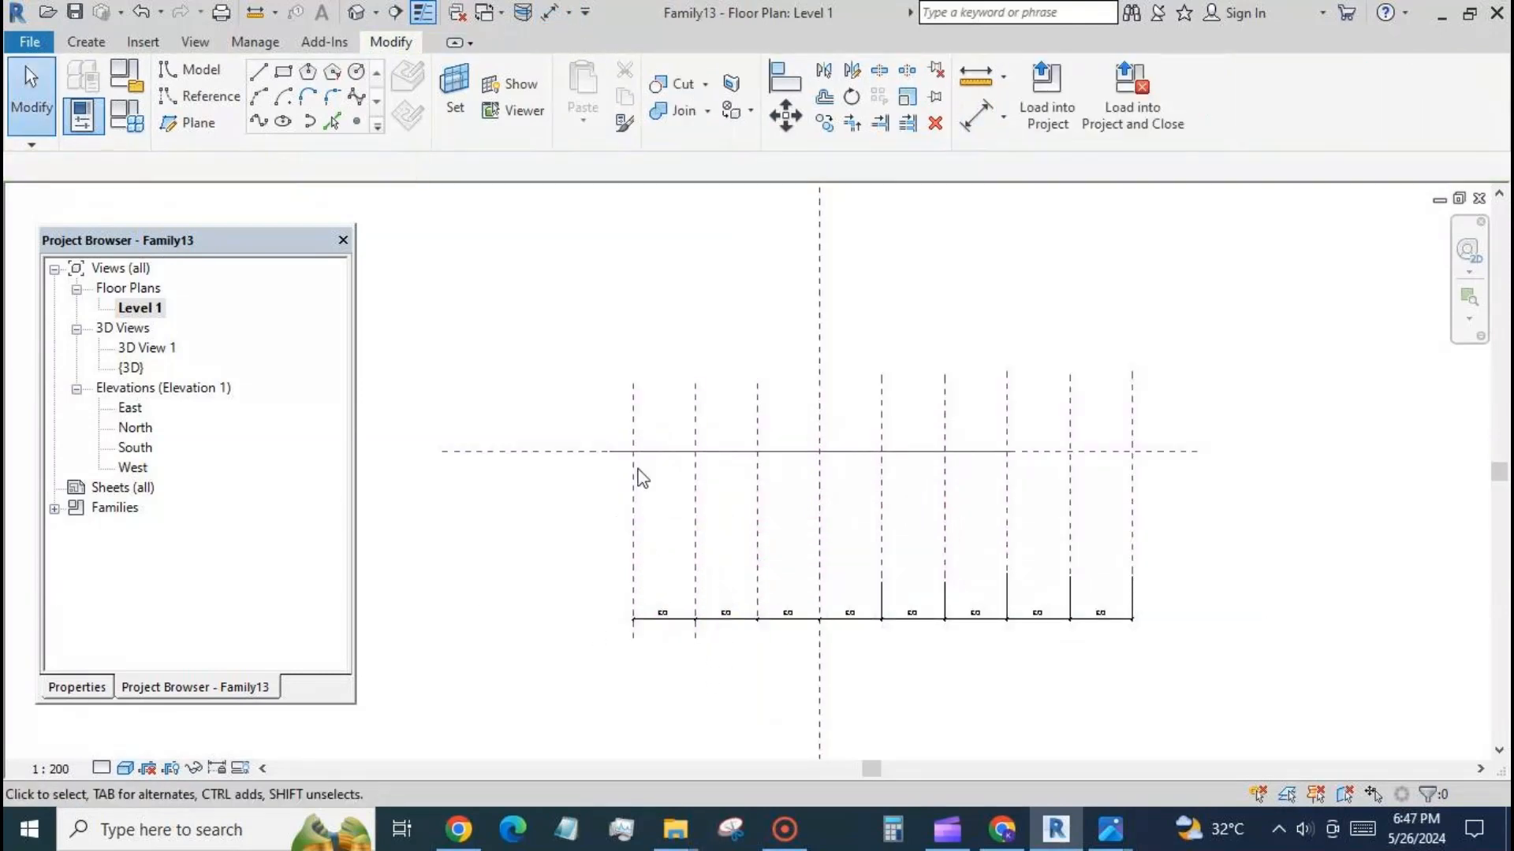
Draw two horizontal reference planes across all the vertical planes, about 8900 mm above and 9200 mm below the horizontal centre plane.
{"action": "left_click", "coordinate": [189, 122]}
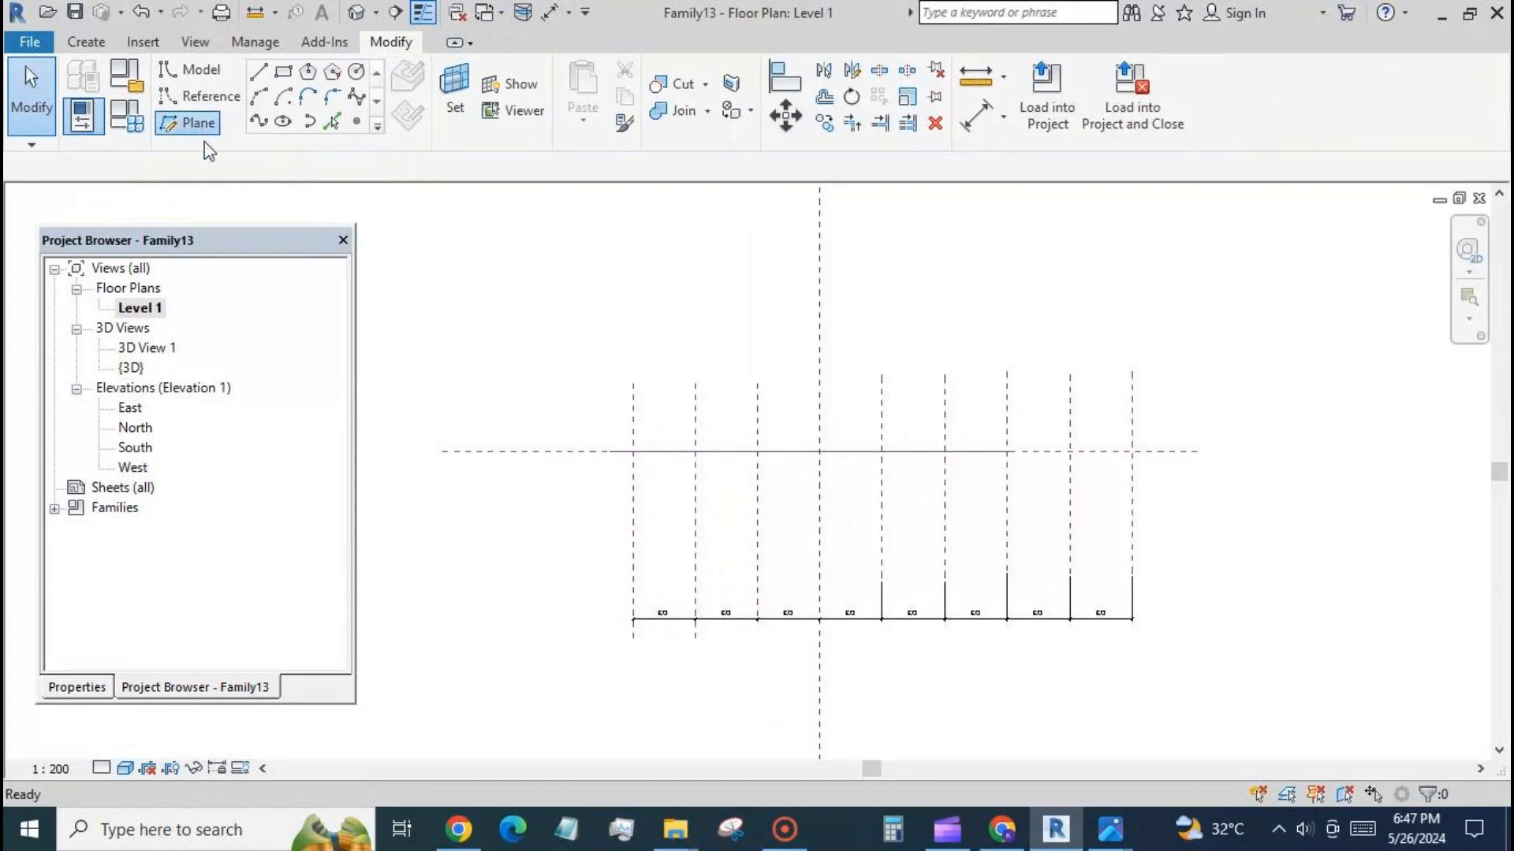
{"action": "left_click", "coordinate": [601, 383]}
{"action": "left_click", "coordinate": [1151, 383]}
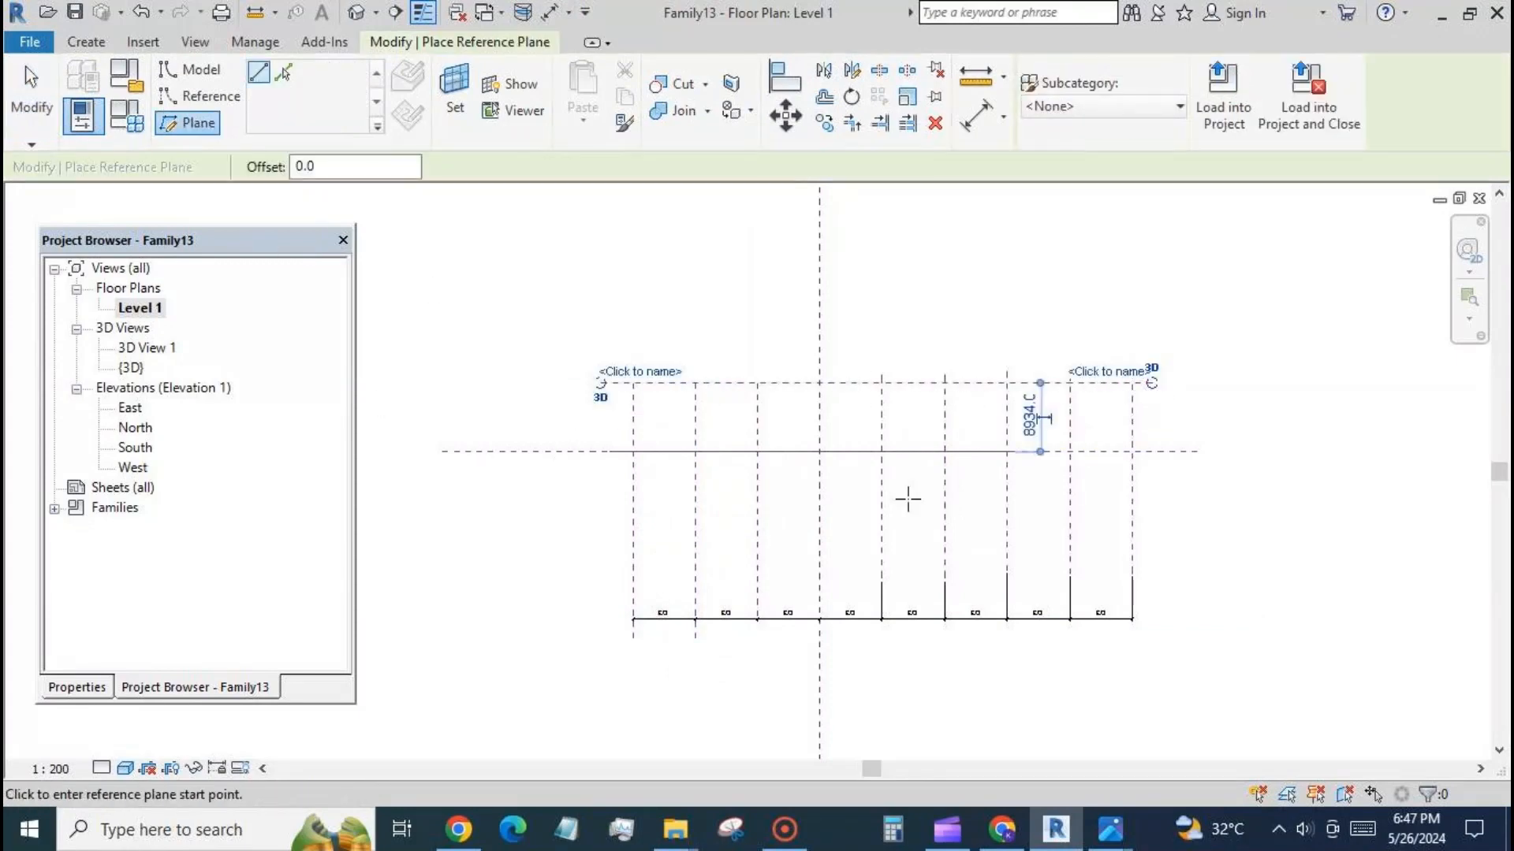
{"action": "left_click", "coordinate": [609, 522]}
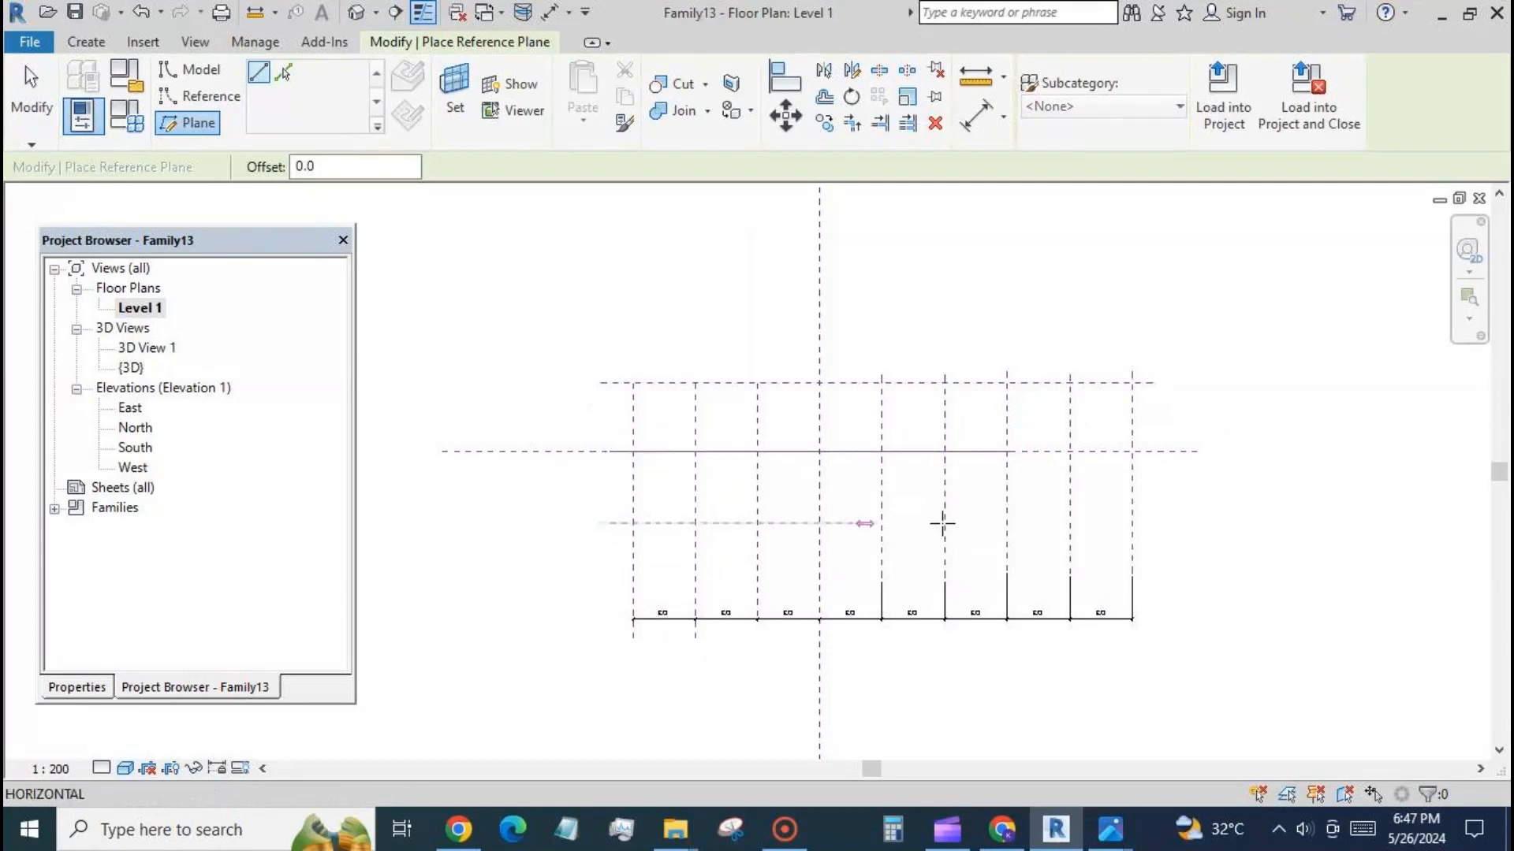
{"action": "left_click", "coordinate": [1165, 523]}
{"action": "left_click", "coordinate": [40, 110]}
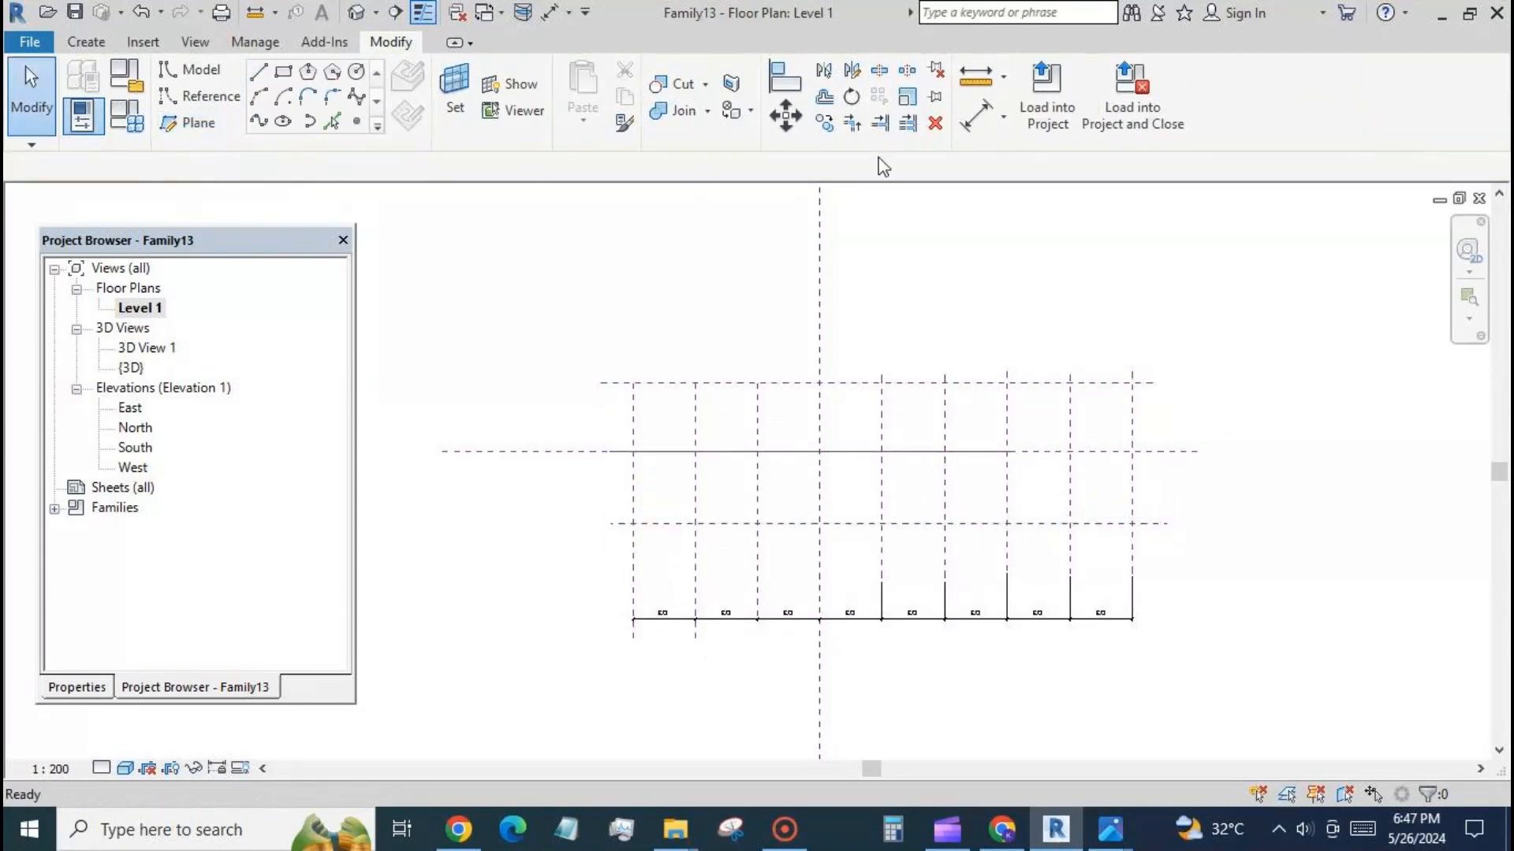
Dimension the three horizontal reference planes in one string, place it beyond their right ends, and make its two segments equal.
{"action": "left_click", "coordinate": [975, 118]}
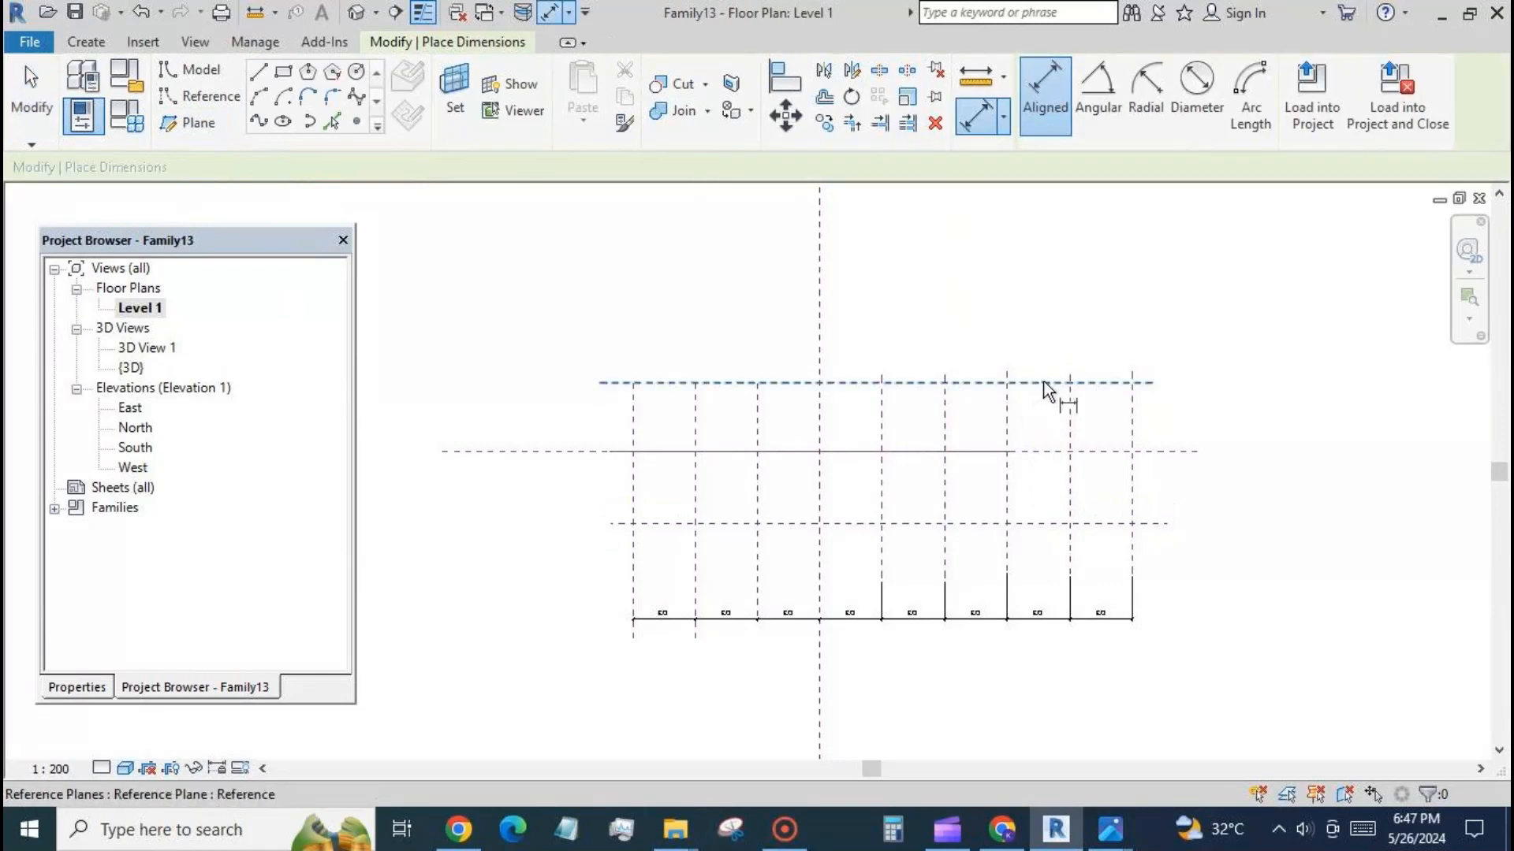
{"action": "left_click", "coordinate": [1054, 384]}
{"action": "left_click", "coordinate": [1055, 454]}
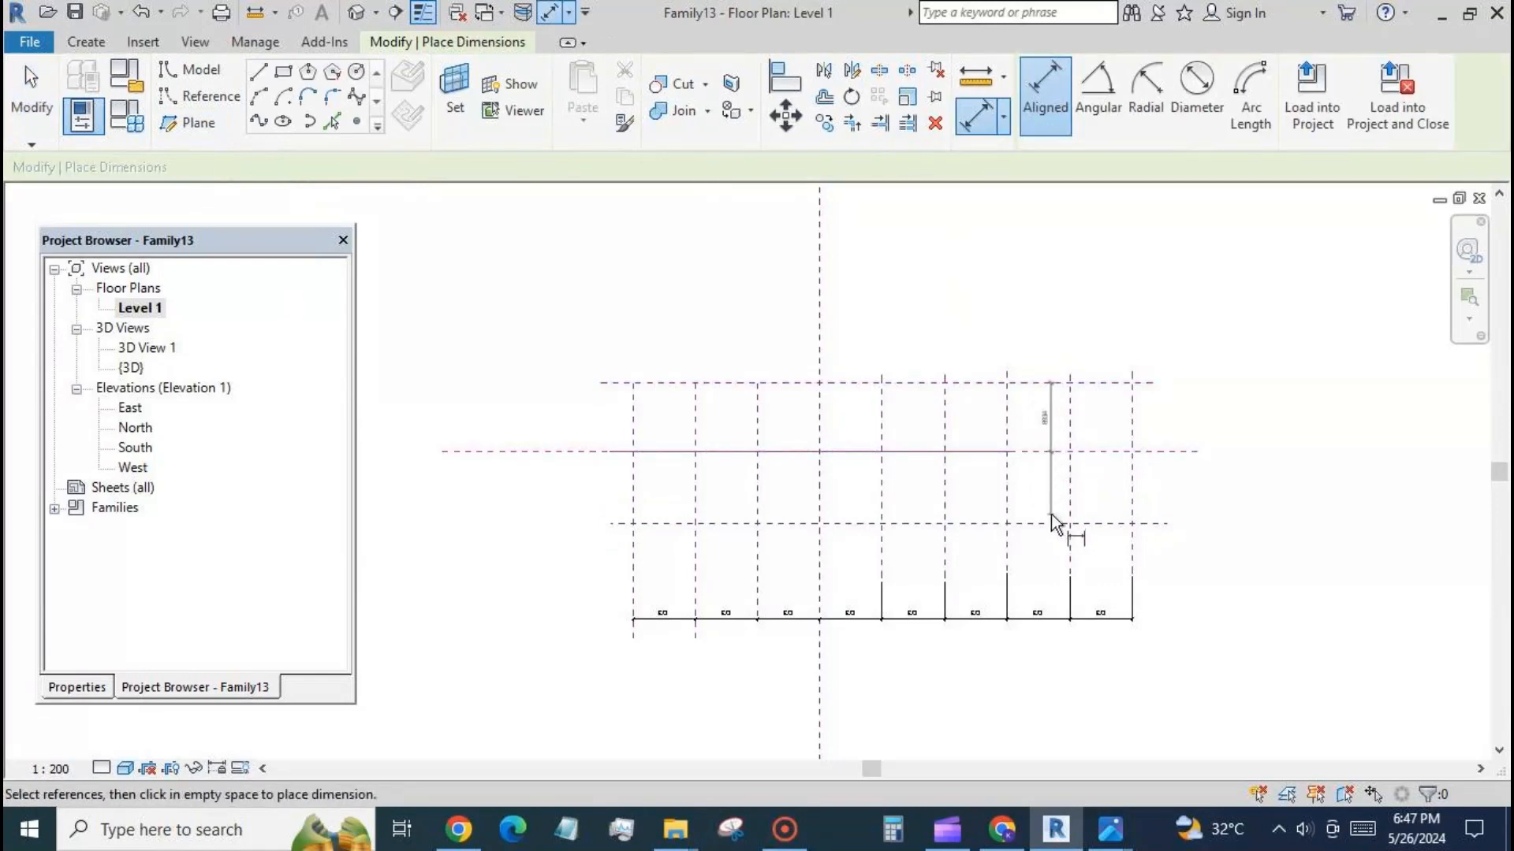
{"action": "left_click", "coordinate": [1055, 524]}
{"action": "left_click", "coordinate": [1200, 612]}
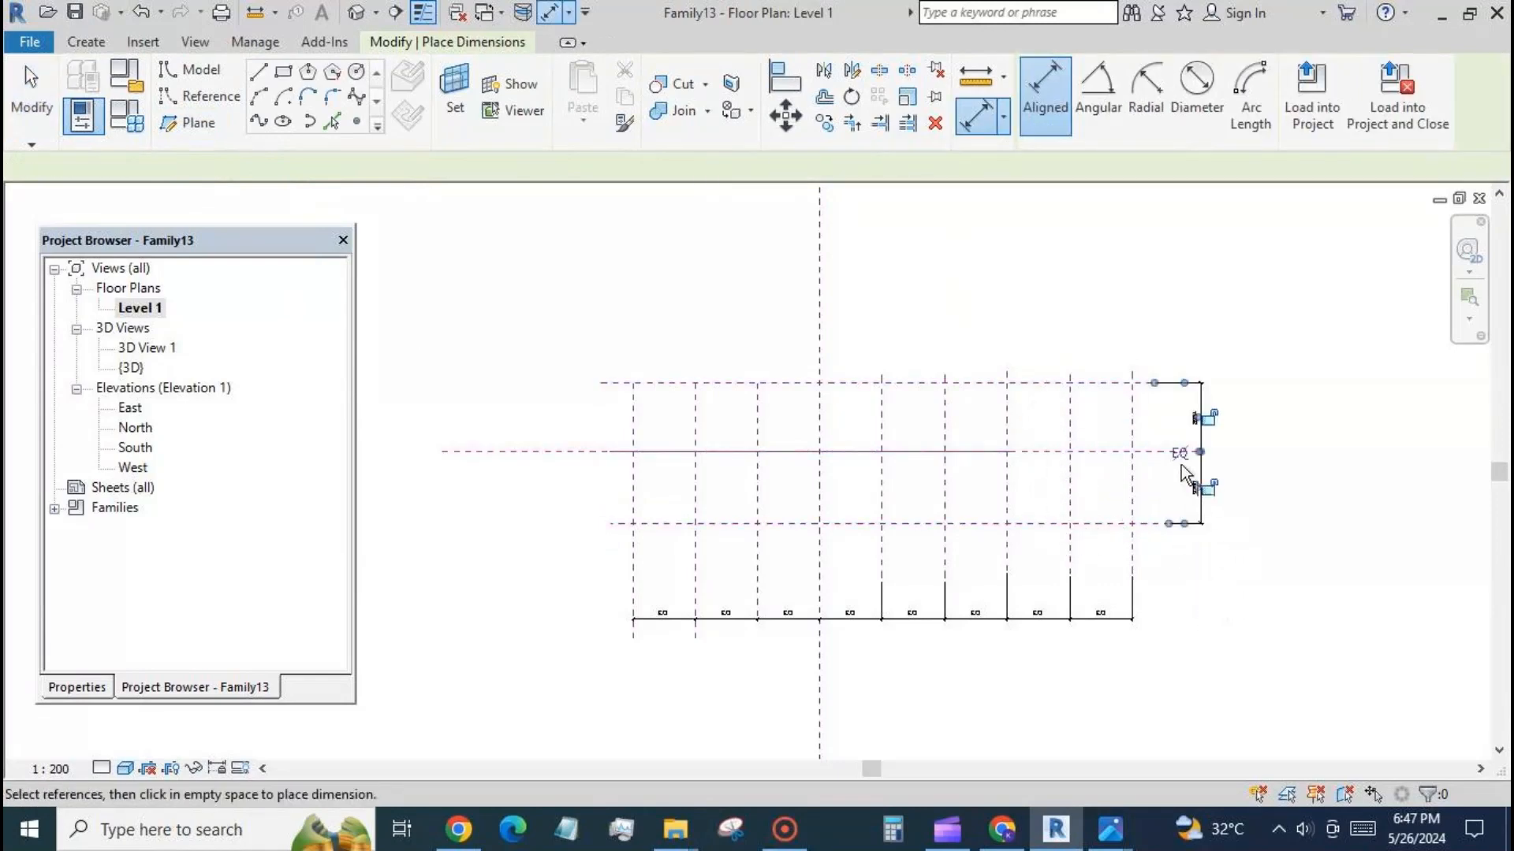
{"action": "left_click", "coordinate": [1180, 455]}
{"action": "left_click", "coordinate": [31, 90]}
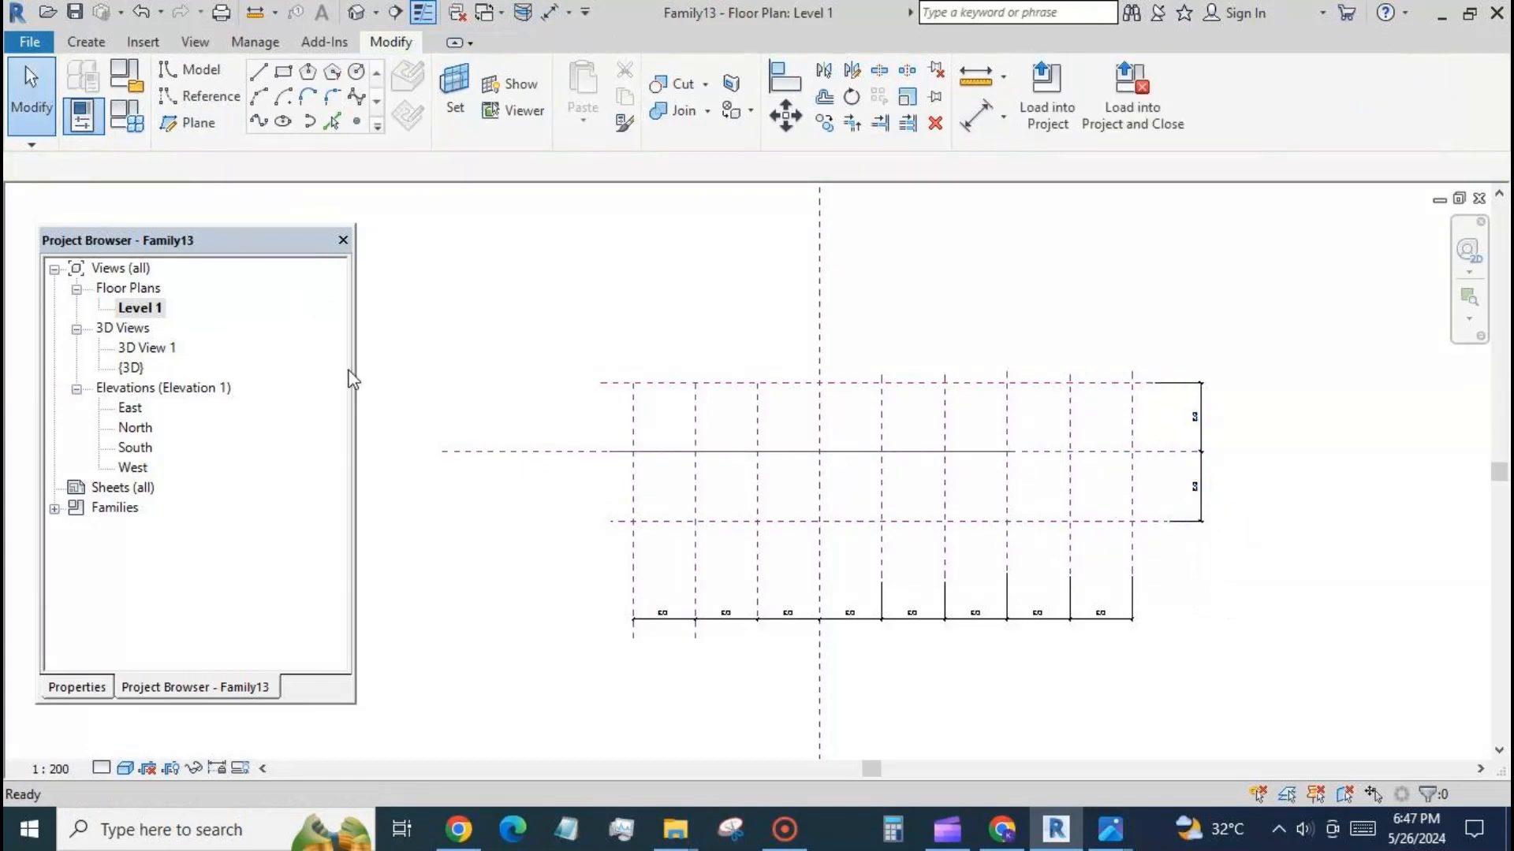
Dimension the distance between the two rightmost vertical reference planes, placing the dimension below the equal-spacing string.
{"action": "scroll", "coordinate": [544, 320], "scroll_direction": "down", "scroll_amount": 1}
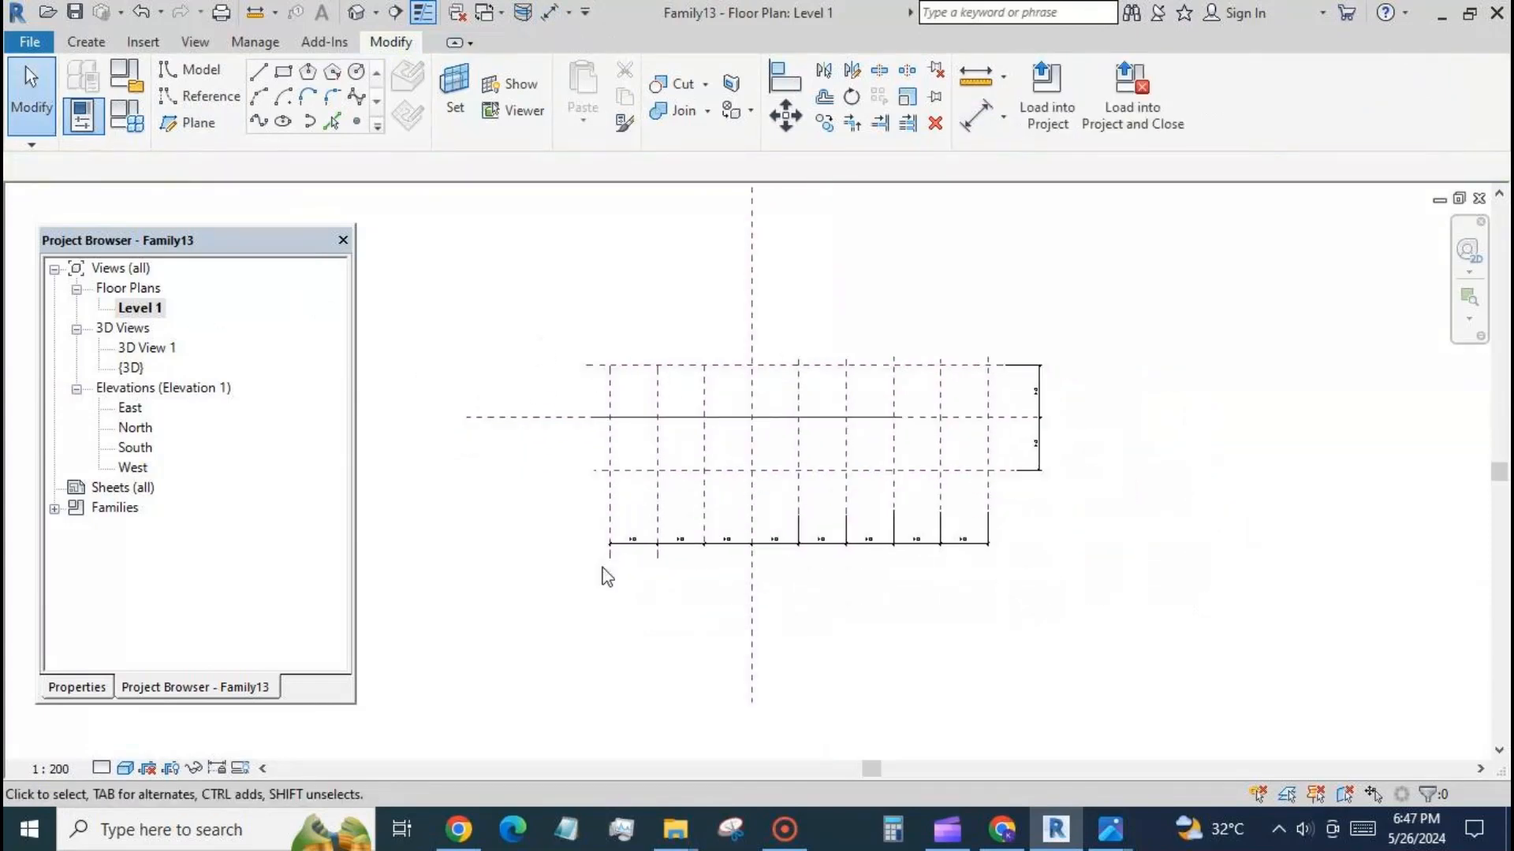
{"action": "scroll", "coordinate": [804, 528], "scroll_direction": "up", "scroll_amount": 3}
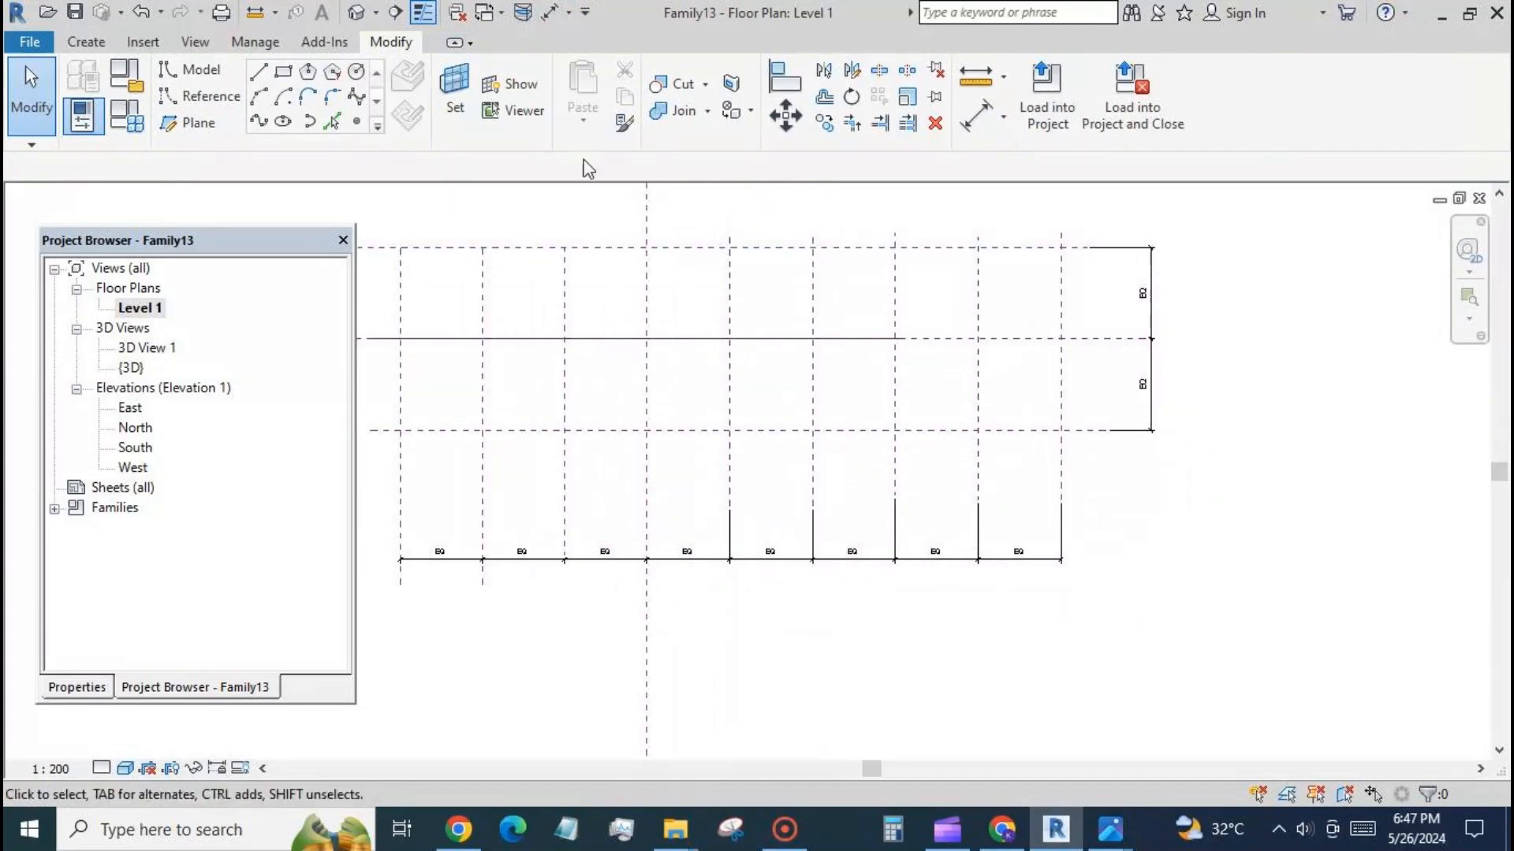
{"action": "left_click", "coordinate": [969, 127]}
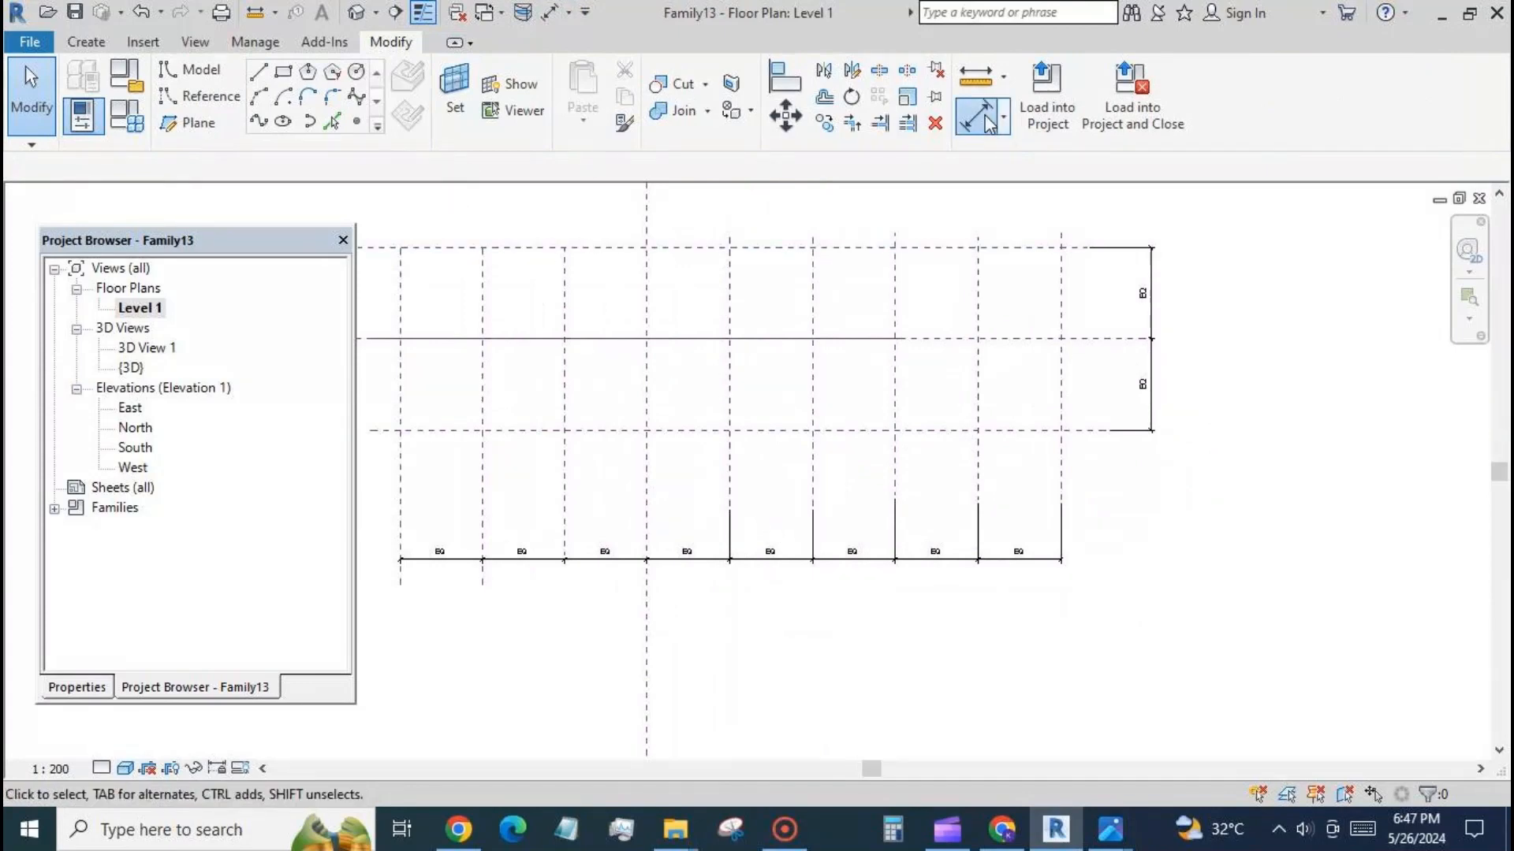
{"action": "left_click", "coordinate": [1062, 480]}
{"action": "left_click", "coordinate": [985, 496]}
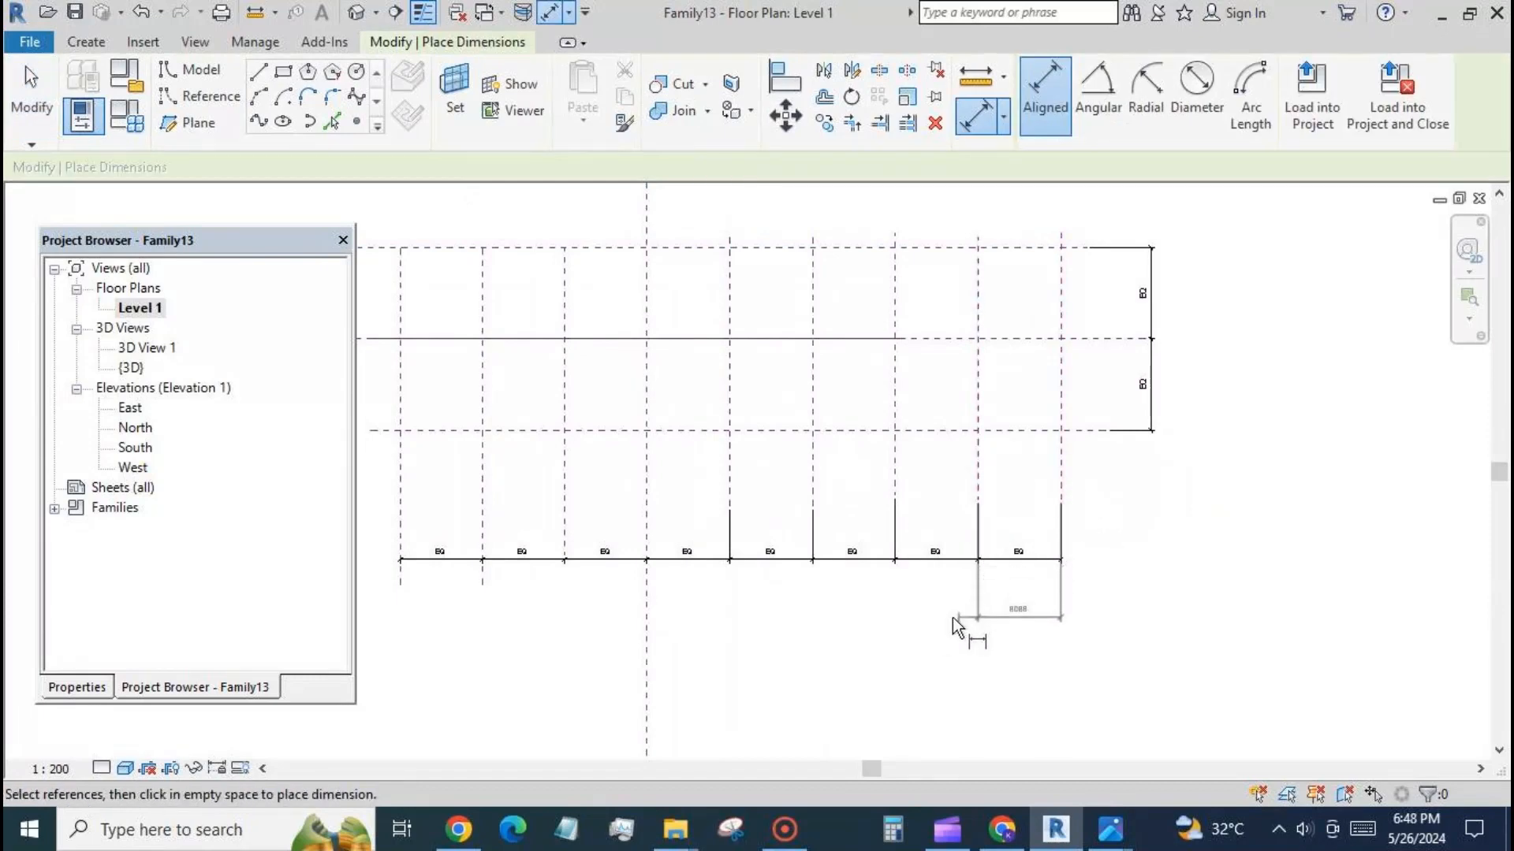
{"action": "left_click", "coordinate": [931, 619]}
{"action": "left_click", "coordinate": [20, 98]}
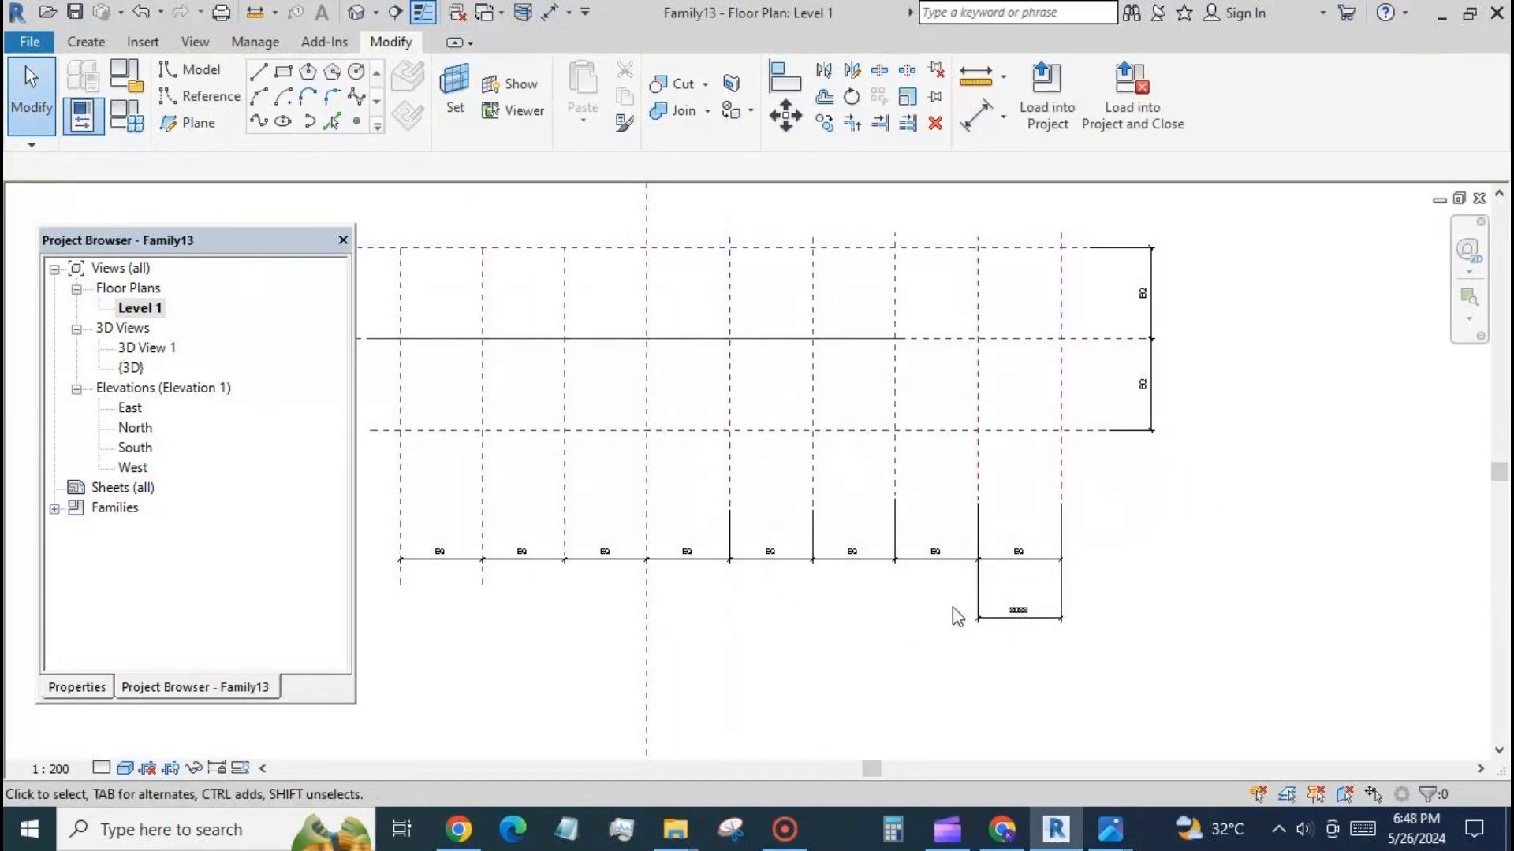
Label the single bay dimension between the two rightmost planes with a new family type parameter named d.
{"action": "left_click", "coordinate": [1004, 618]}
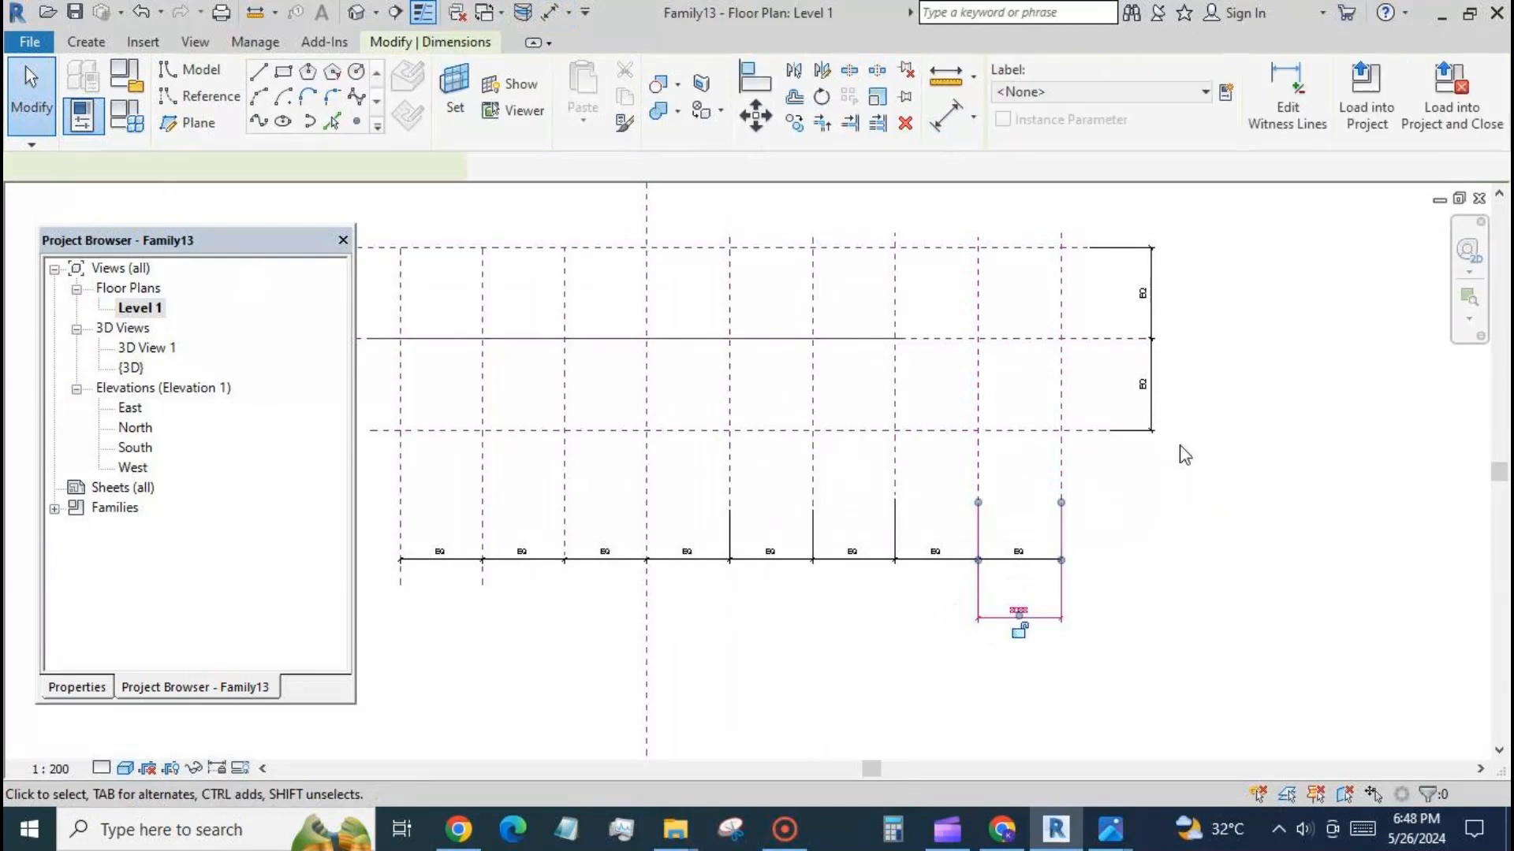
{"action": "left_click", "coordinate": [1226, 92]}
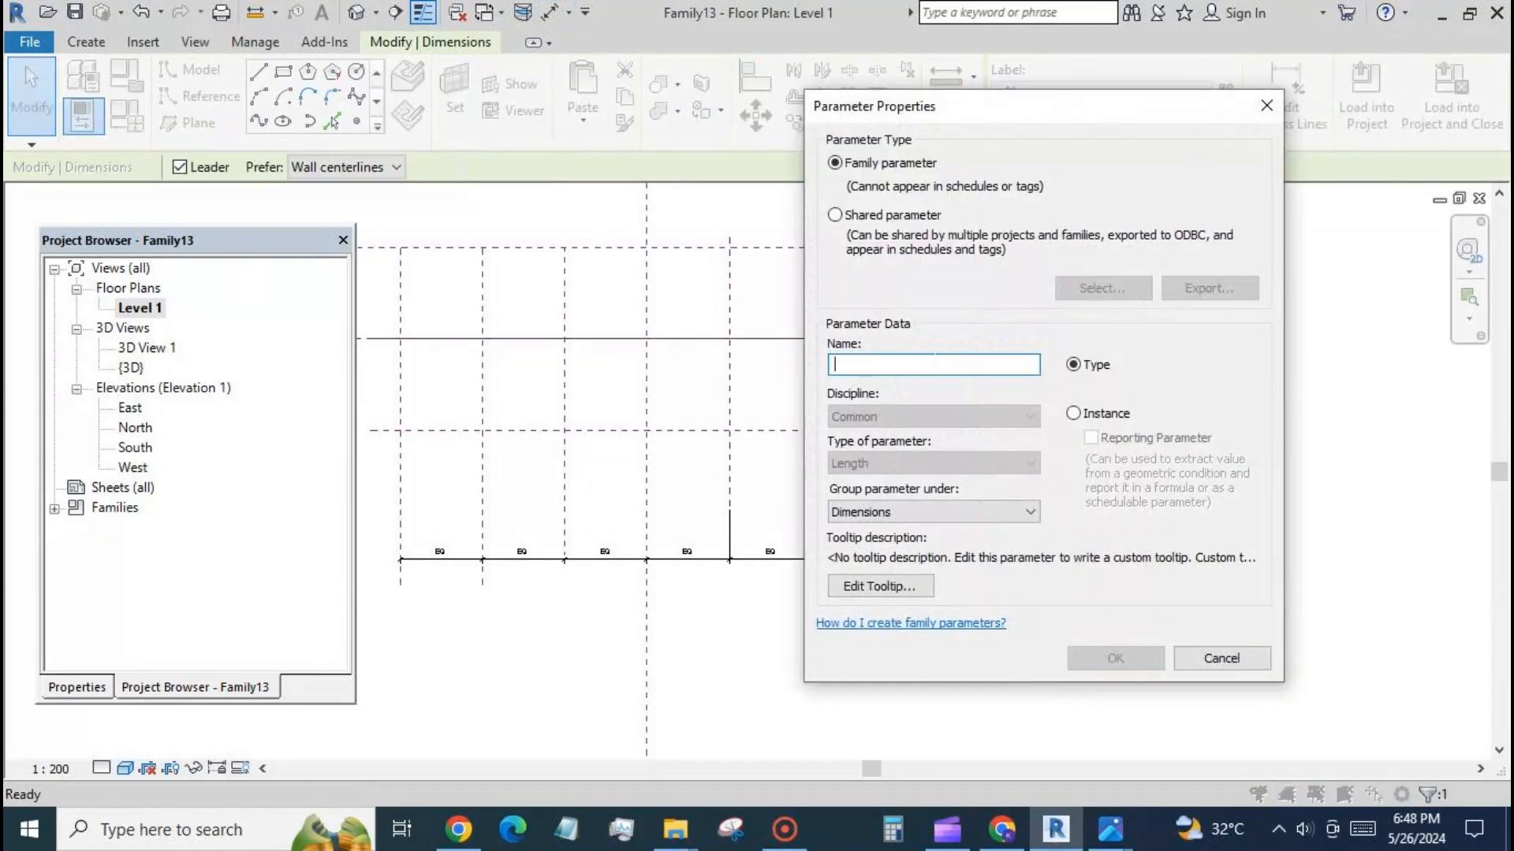
{"action": "type", "text": "d"}
{"action": "left_click", "coordinate": [1130, 657]}
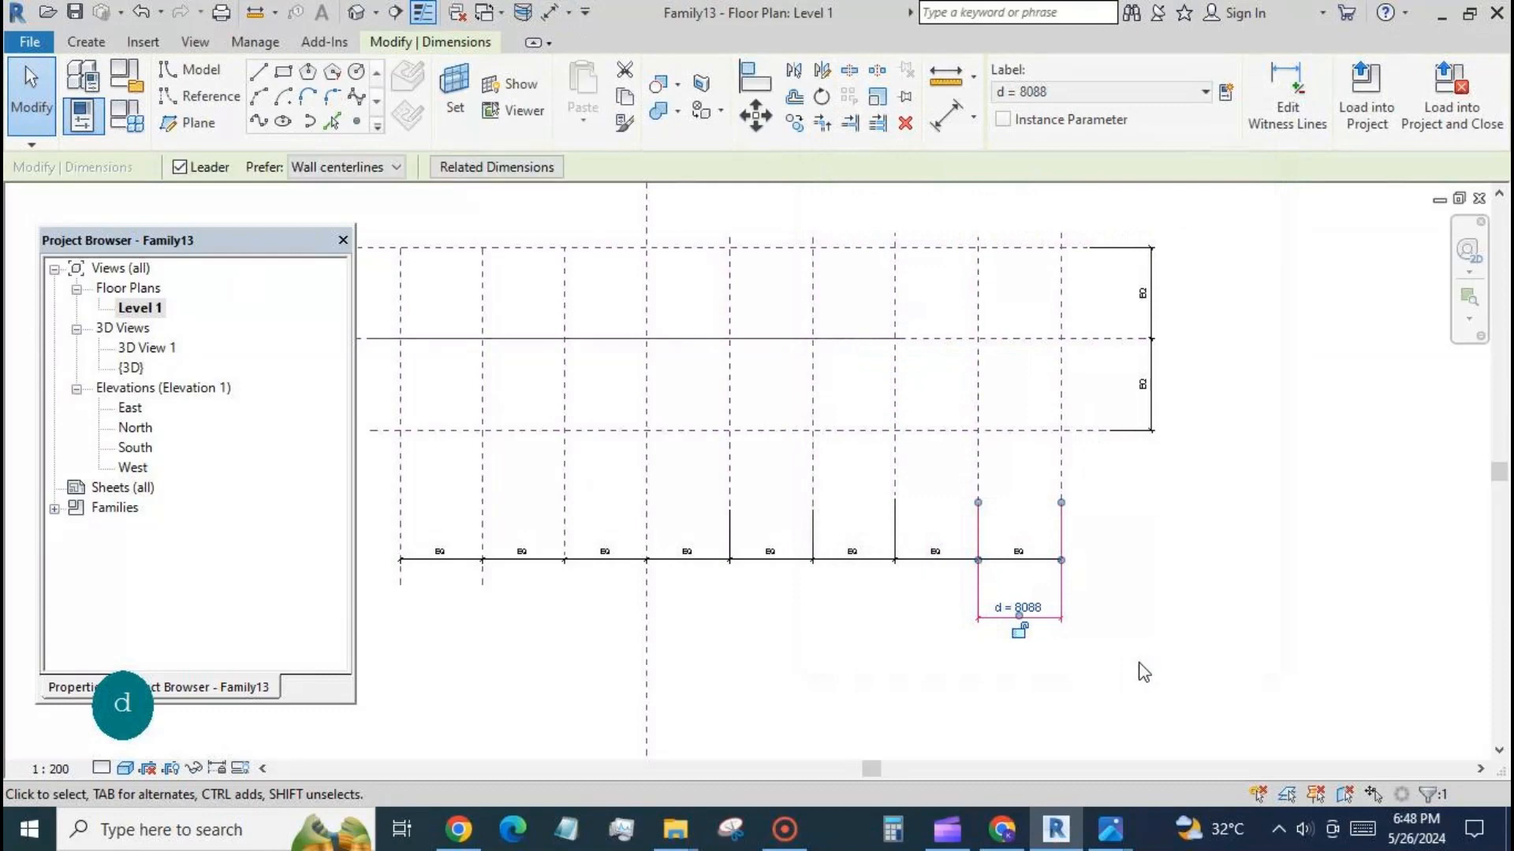
{"action": "scroll", "coordinate": [1251, 453], "scroll_direction": "down", "scroll_amount": 3}
{"action": "left_click", "coordinate": [1116, 627]}
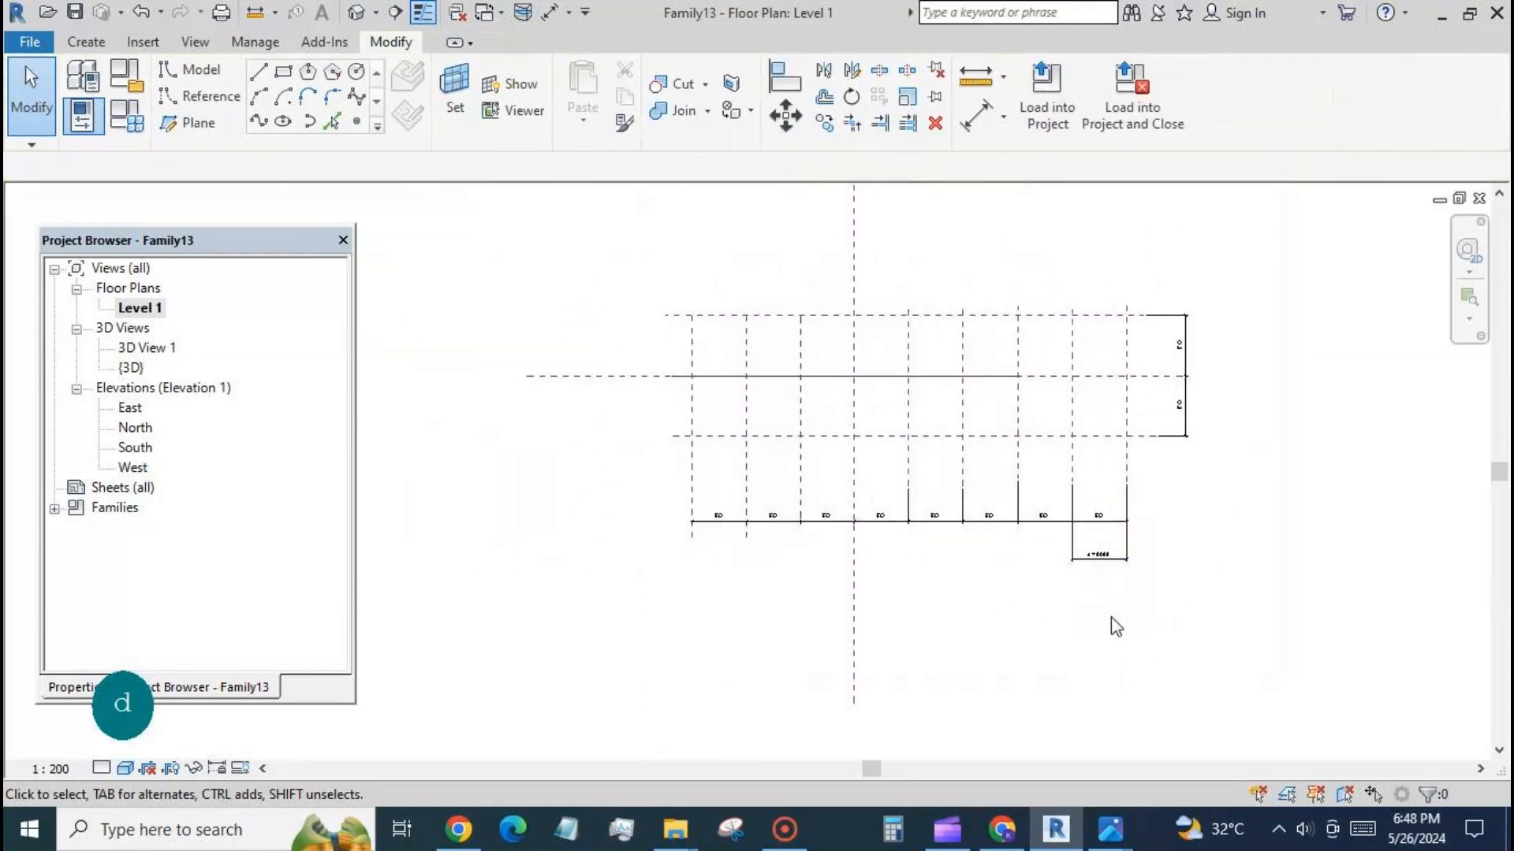
Set the family type parameter d to 6000 and apply it to the model.
{"action": "left_click", "coordinate": [126, 118]}
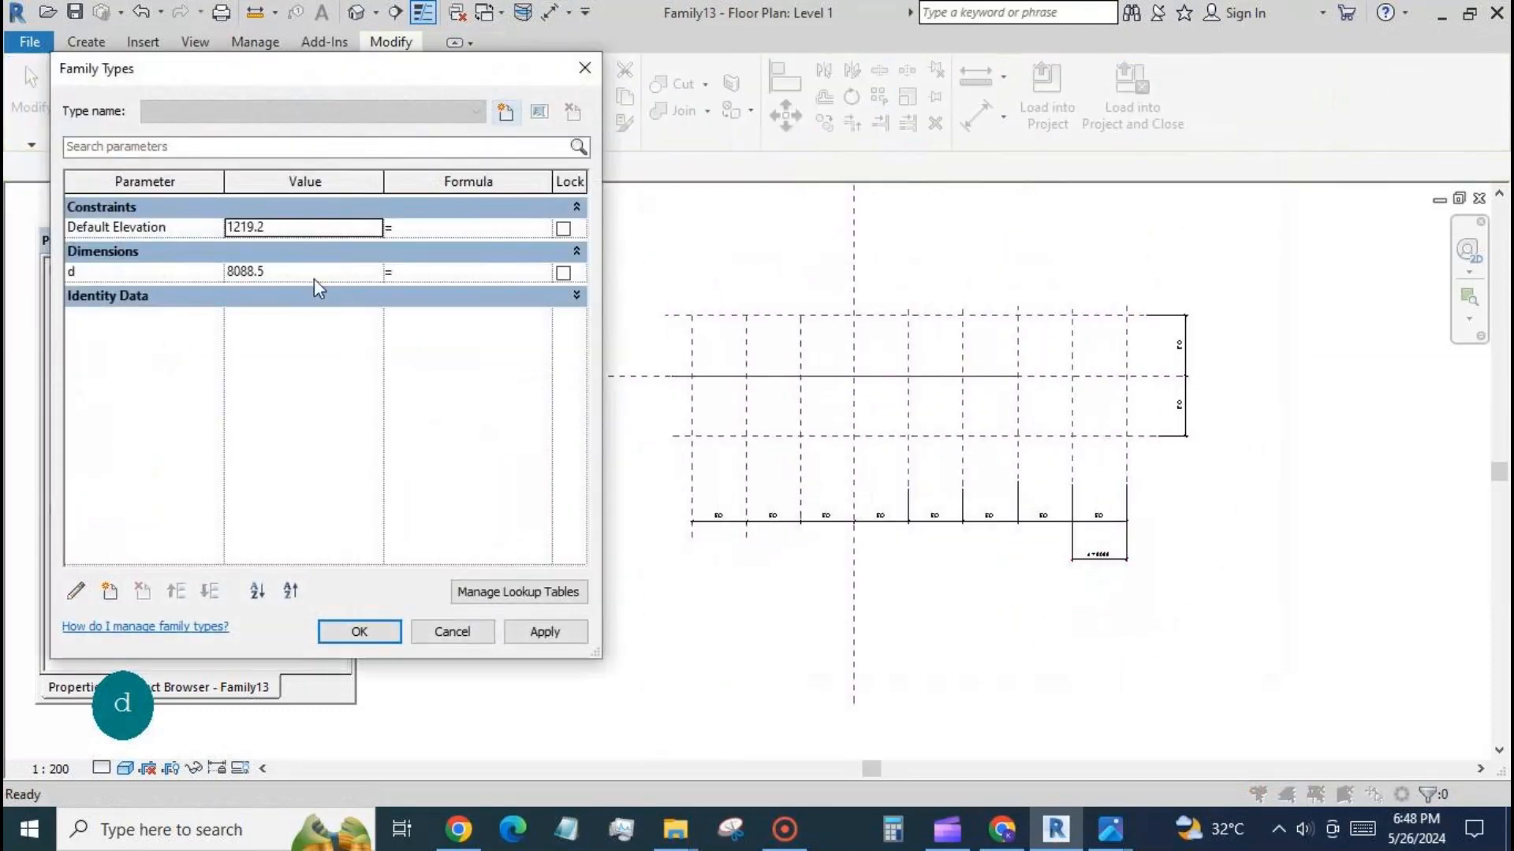
{"action": "left_click", "coordinate": [316, 274]}
{"action": "type", "text": "6000"}
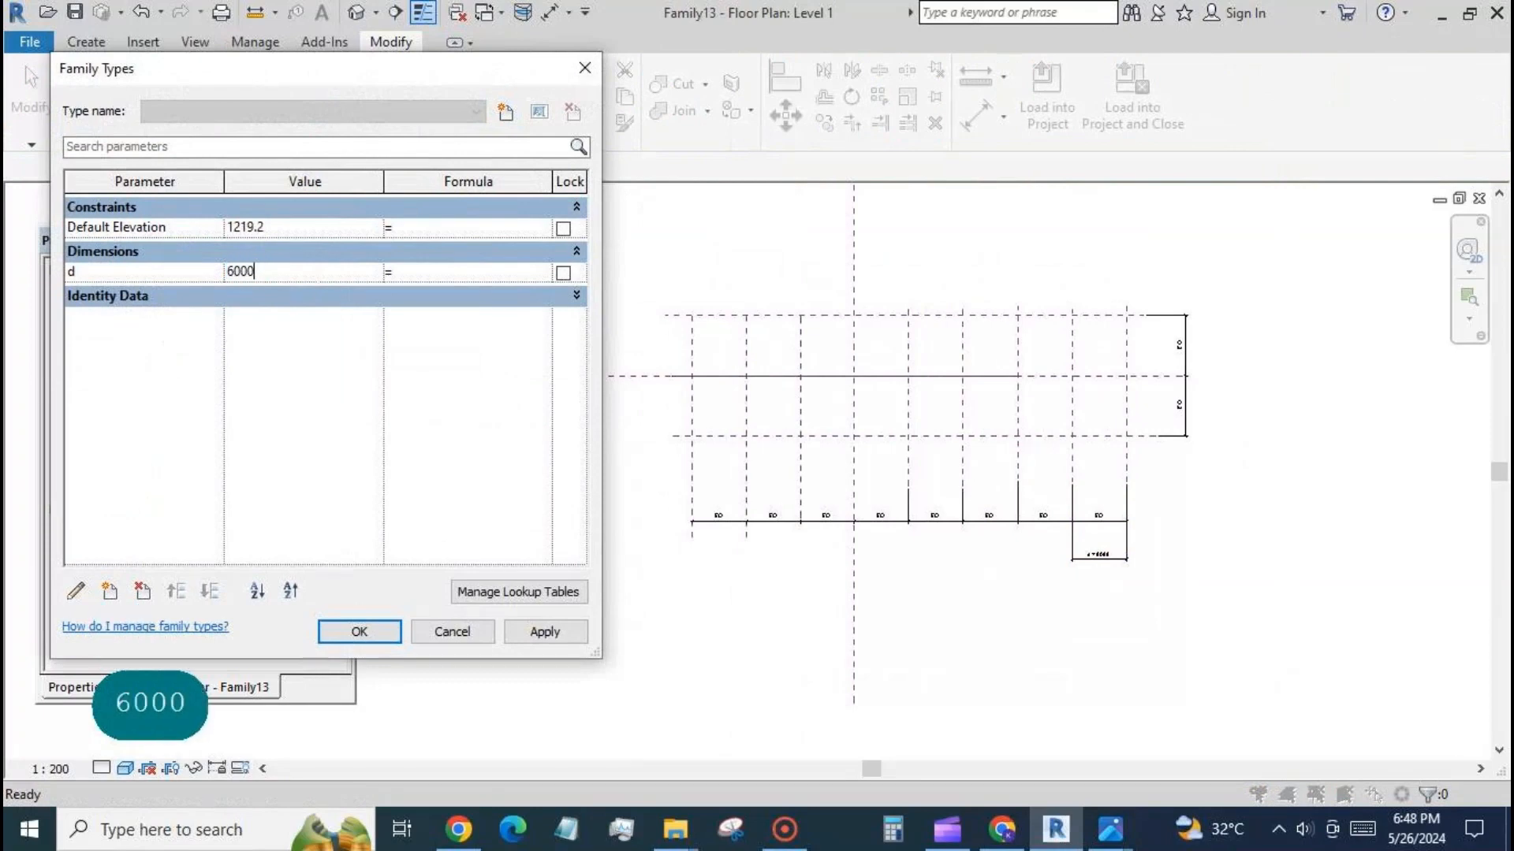
{"action": "left_click", "coordinate": [552, 633]}
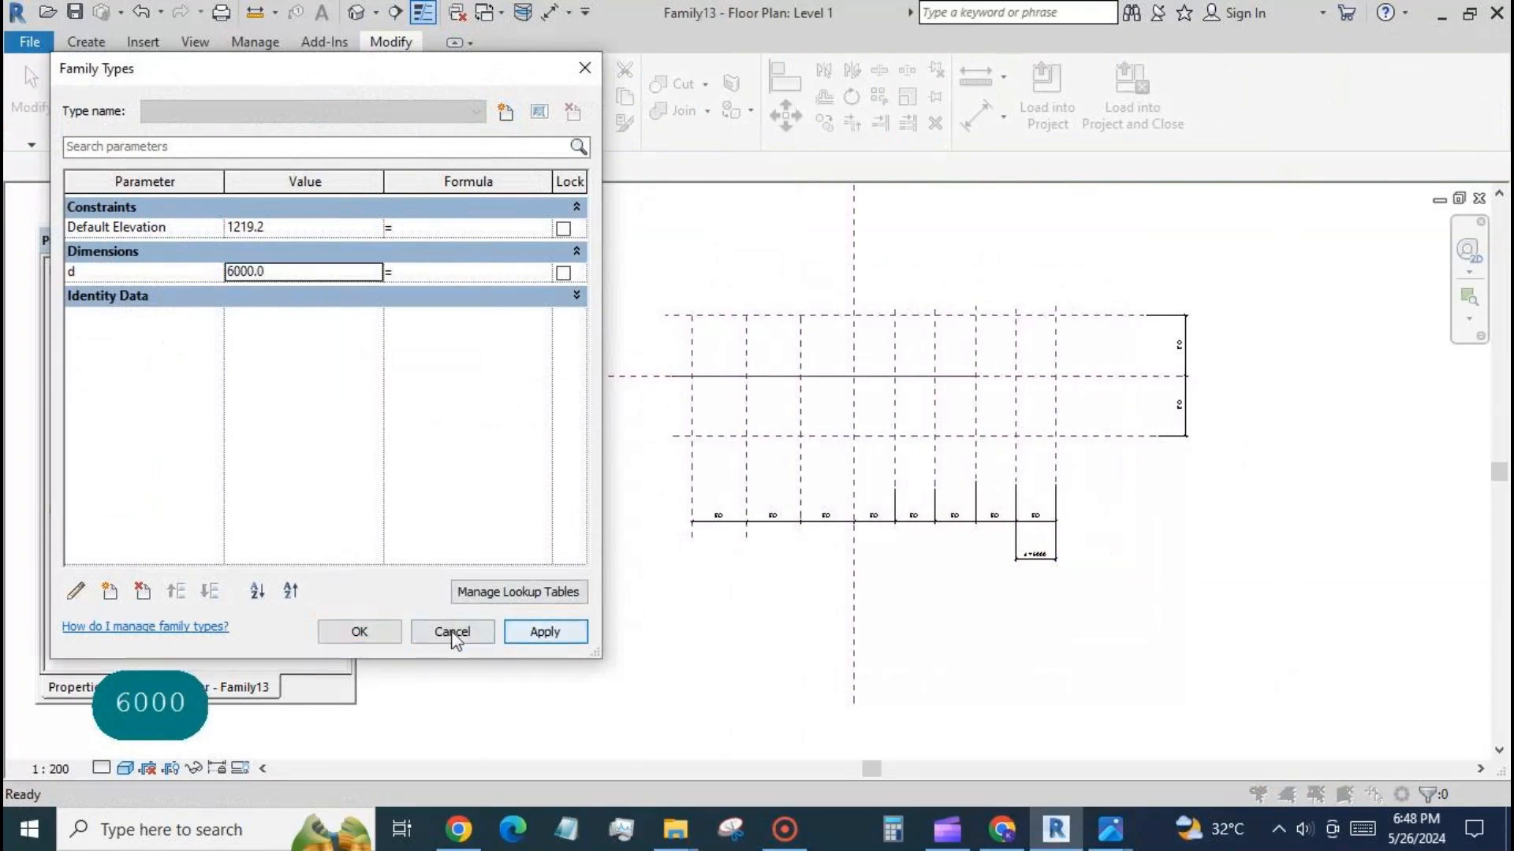
{"action": "left_click", "coordinate": [362, 632]}
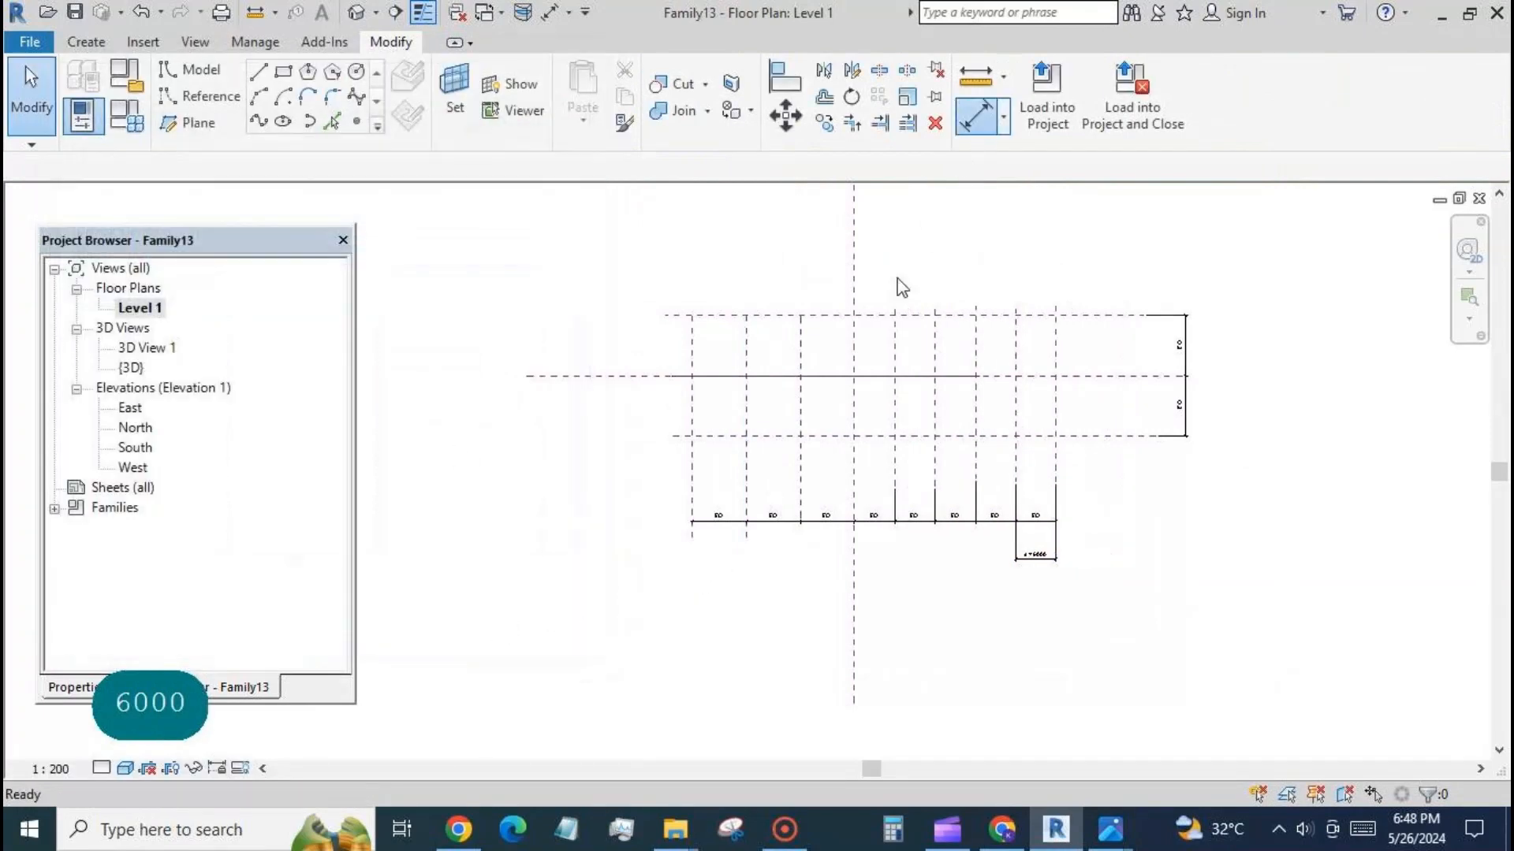
Dimension the distance between the two leftmost vertical reference planes, placing the dimension below the equal-spacing string.
{"action": "key", "text": "d"}
{"action": "key", "text": "i"}
{"action": "left_click", "coordinate": [692, 535]}
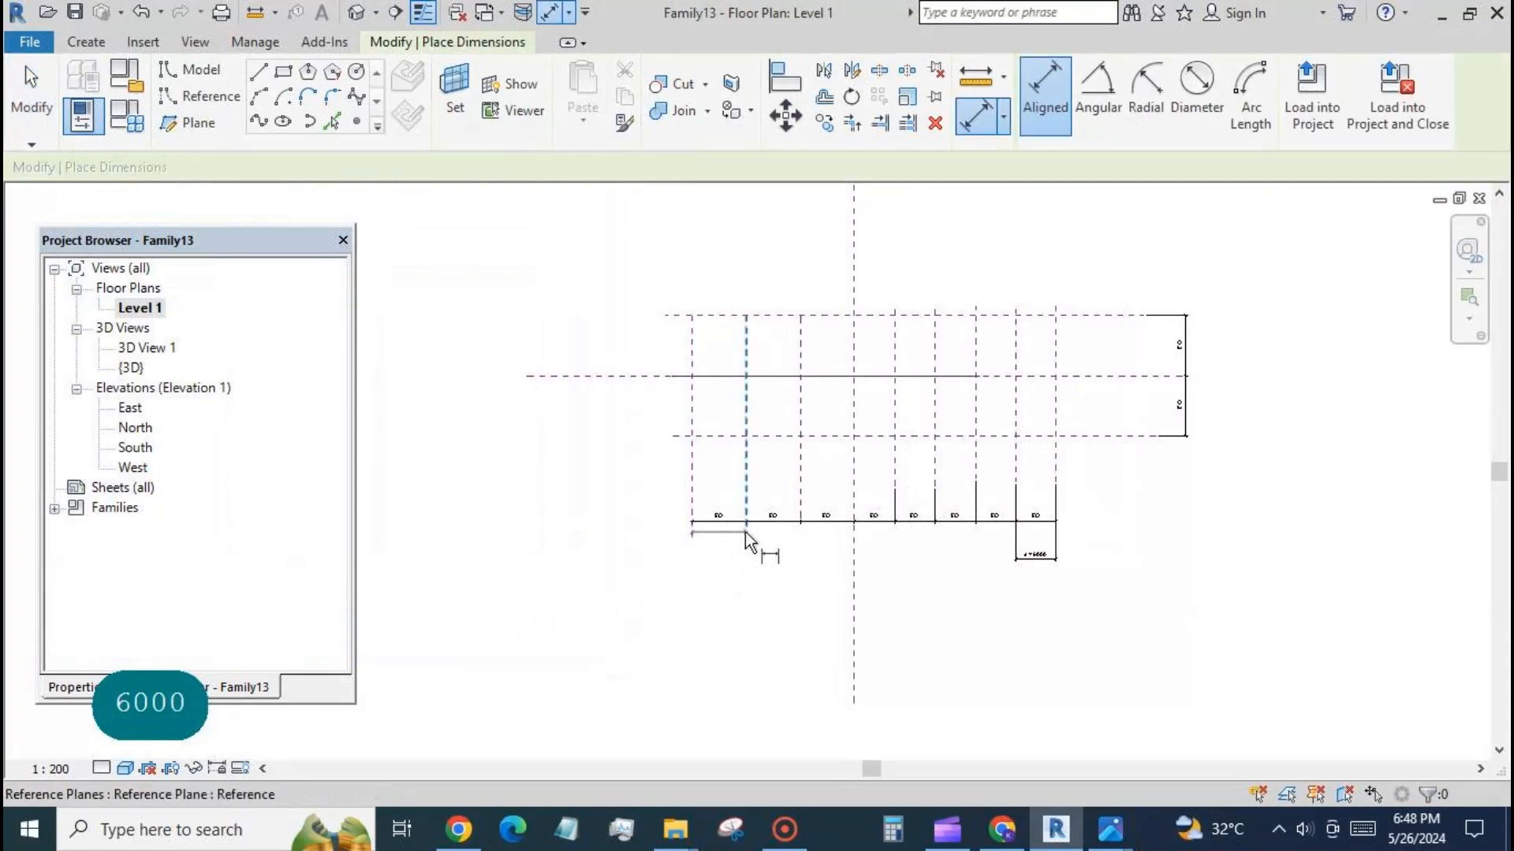
{"action": "left_click", "coordinate": [745, 532]}
{"action": "left_click", "coordinate": [769, 566]}
{"action": "key", "text": "Escape"}
{"action": "key", "text": "Escape"}
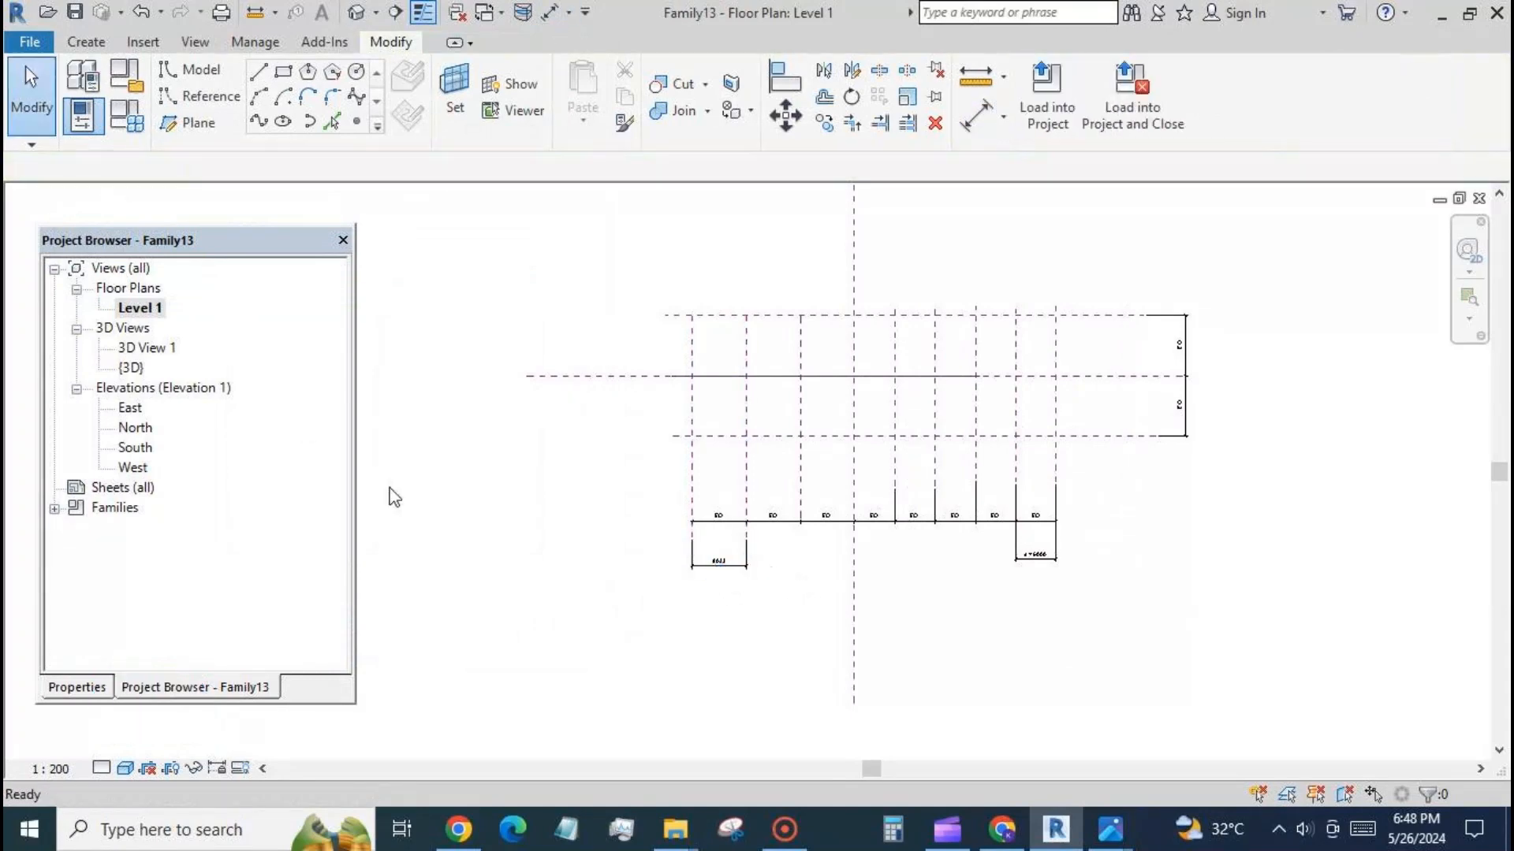
Label the single bay dimension between the two leftmost vertical planes with the existing parameter d.
{"action": "left_click", "coordinate": [777, 533]}
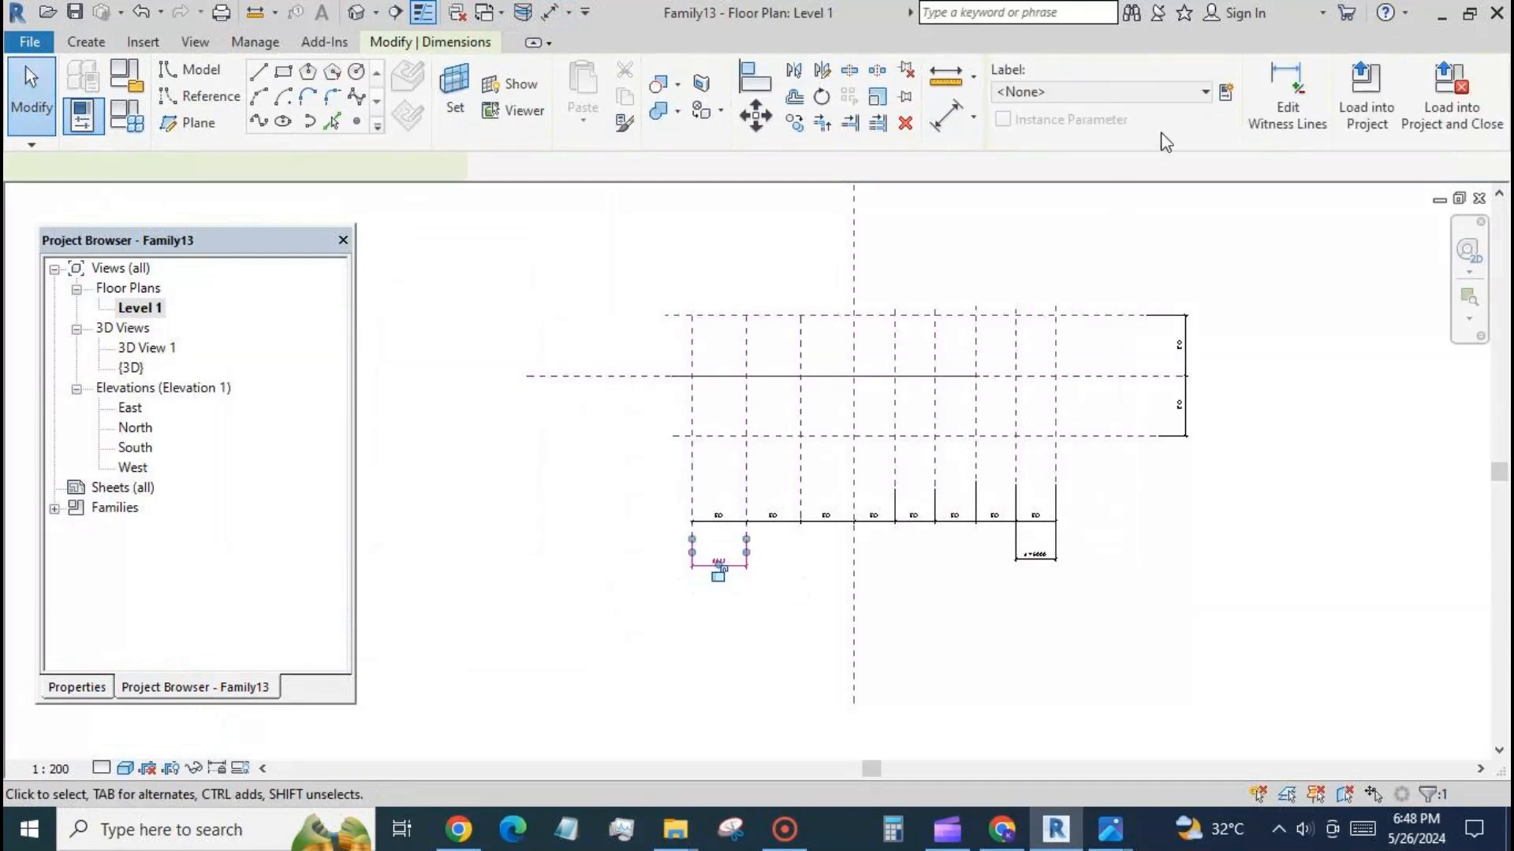
{"action": "left_click", "coordinate": [1203, 91]}
{"action": "left_click", "coordinate": [1175, 168]}
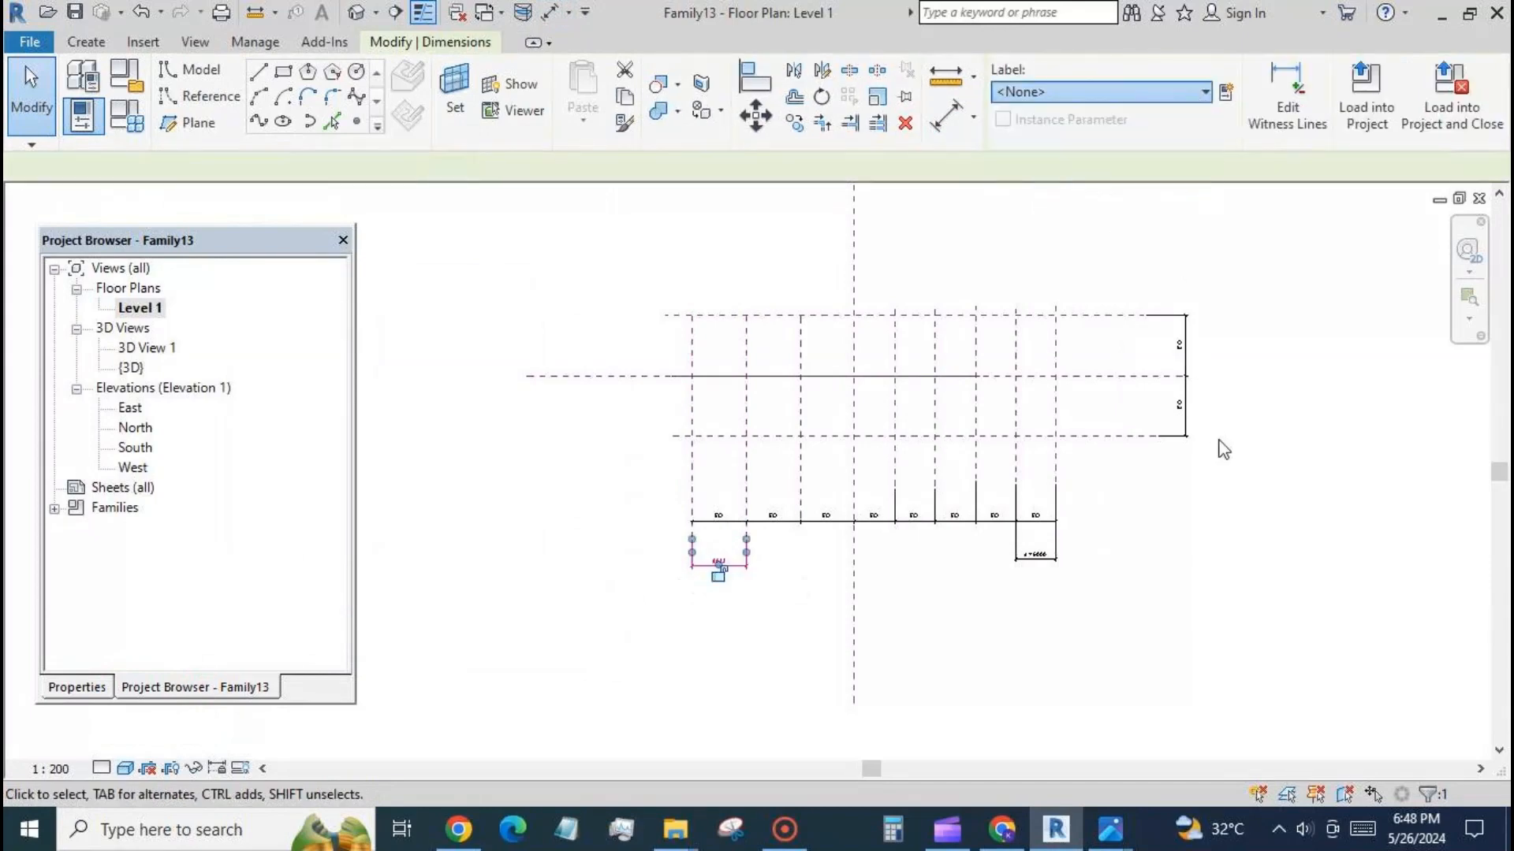
{"action": "key", "text": "Escape"}
{"action": "scroll", "coordinate": [562, 418], "scroll_direction": "down", "scroll_amount": 1}
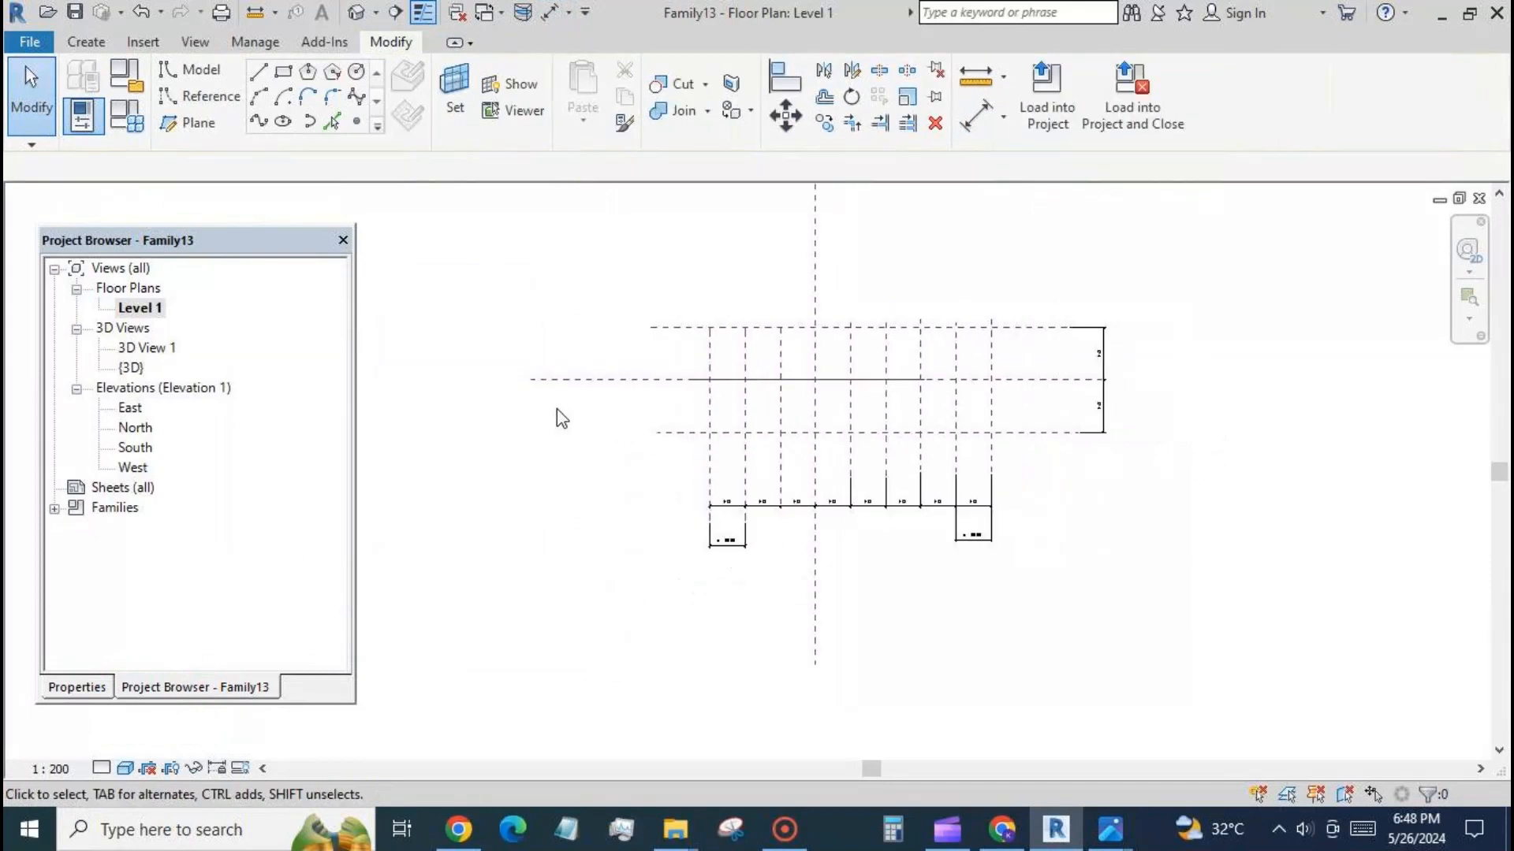
Dimension the distance between the upper and centre horizontal reference planes, placing it outside the two-segment equal-spacing string.
{"action": "scroll", "coordinate": [830, 280], "scroll_direction": "up", "scroll_amount": 1}
{"action": "left_click", "coordinate": [975, 116]}
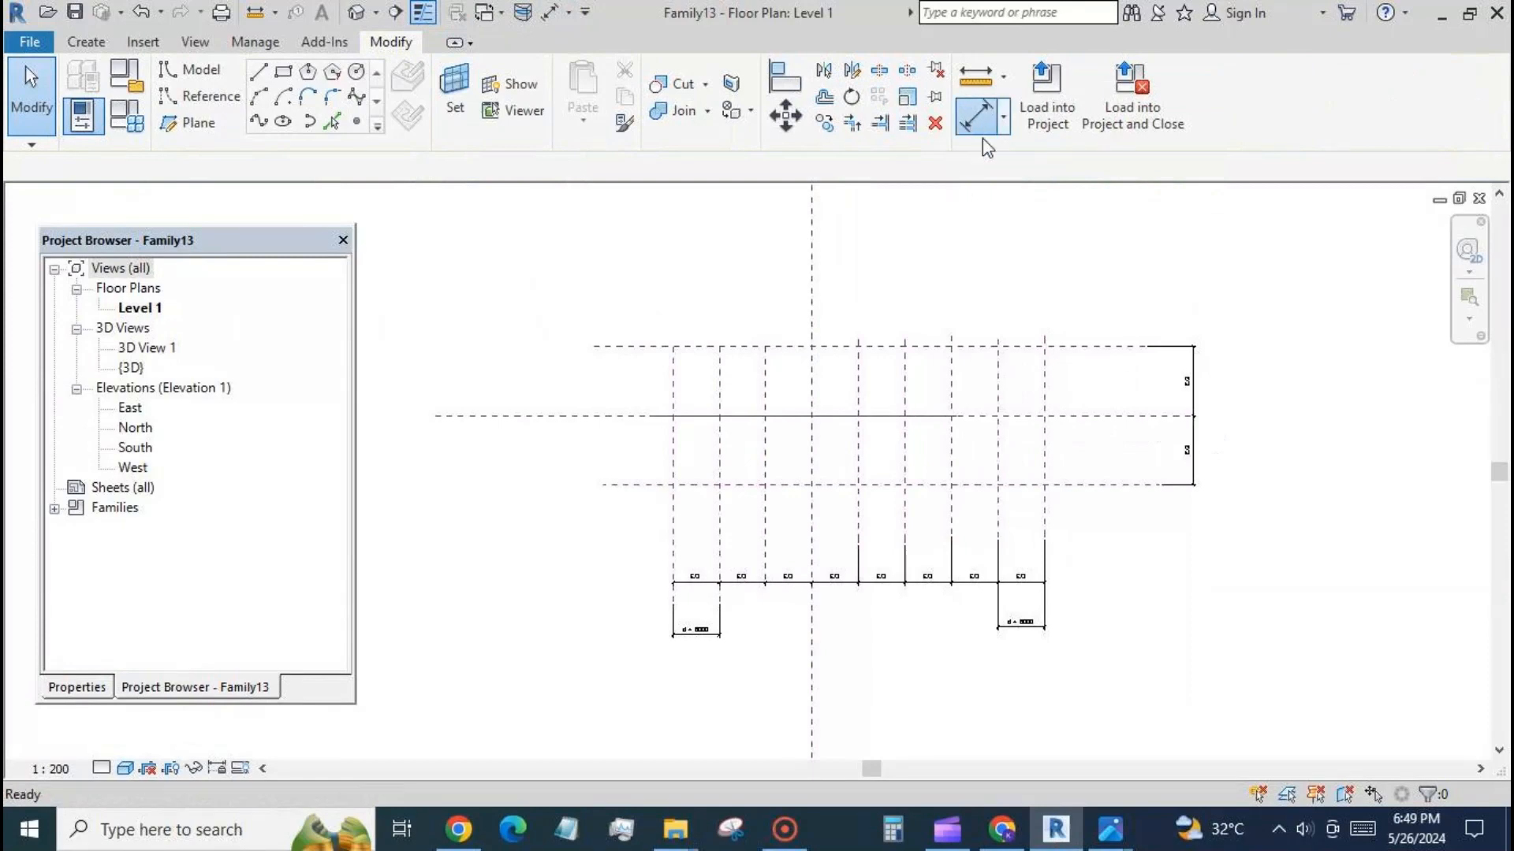
{"action": "left_click", "coordinate": [1127, 367]}
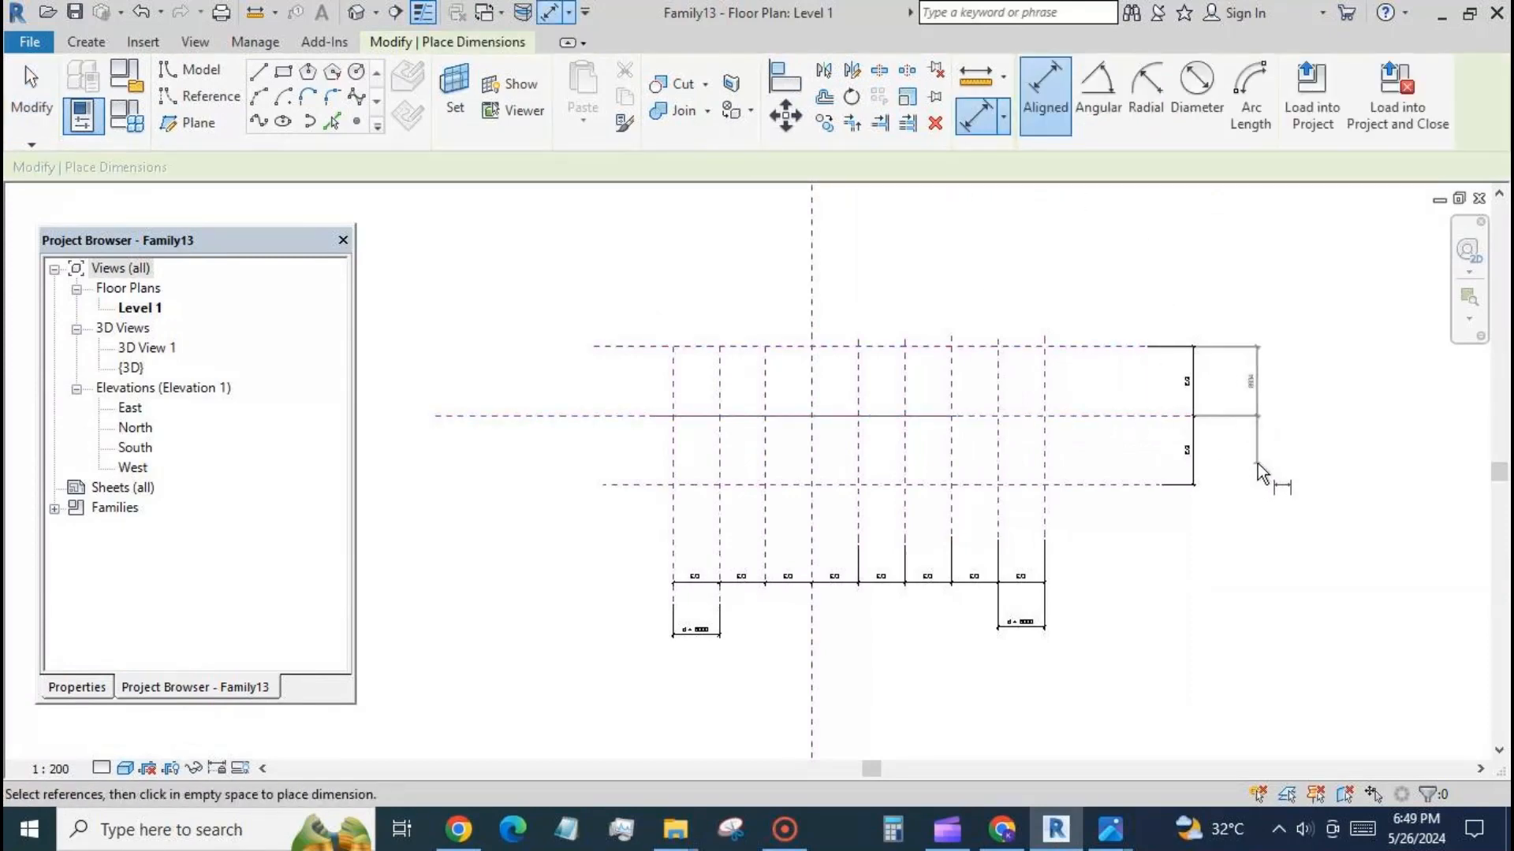
{"action": "left_click", "coordinate": [1256, 382]}
{"action": "key", "text": "Escape"}
{"action": "key", "text": "Escape"}
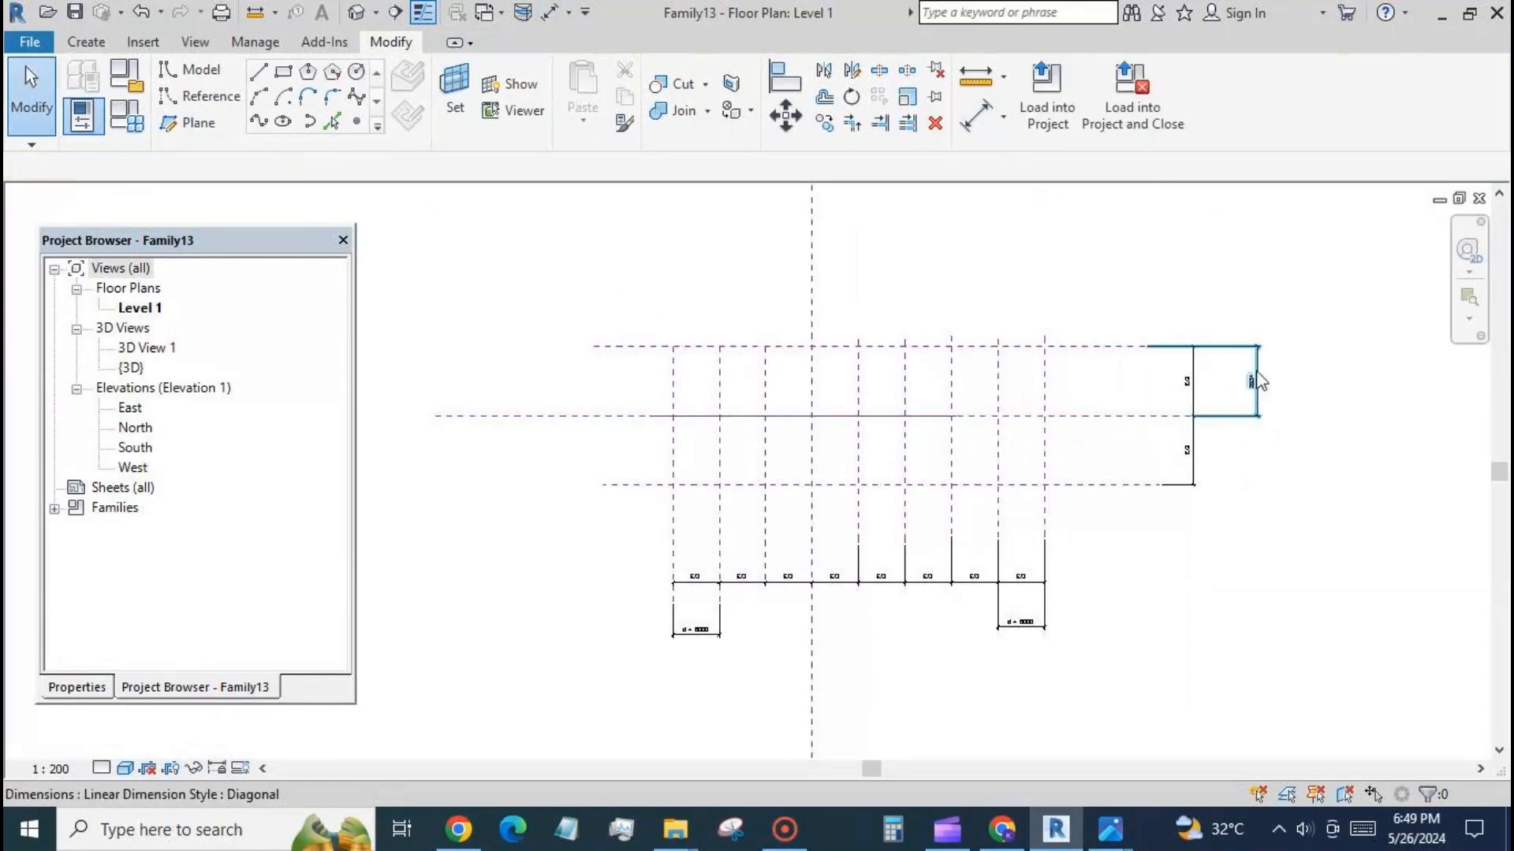
Label the dimension between the upper and centre horizontal planes with a new family type parameter named d2.
{"action": "left_click", "coordinate": [1251, 381]}
{"action": "left_click", "coordinate": [1223, 90]}
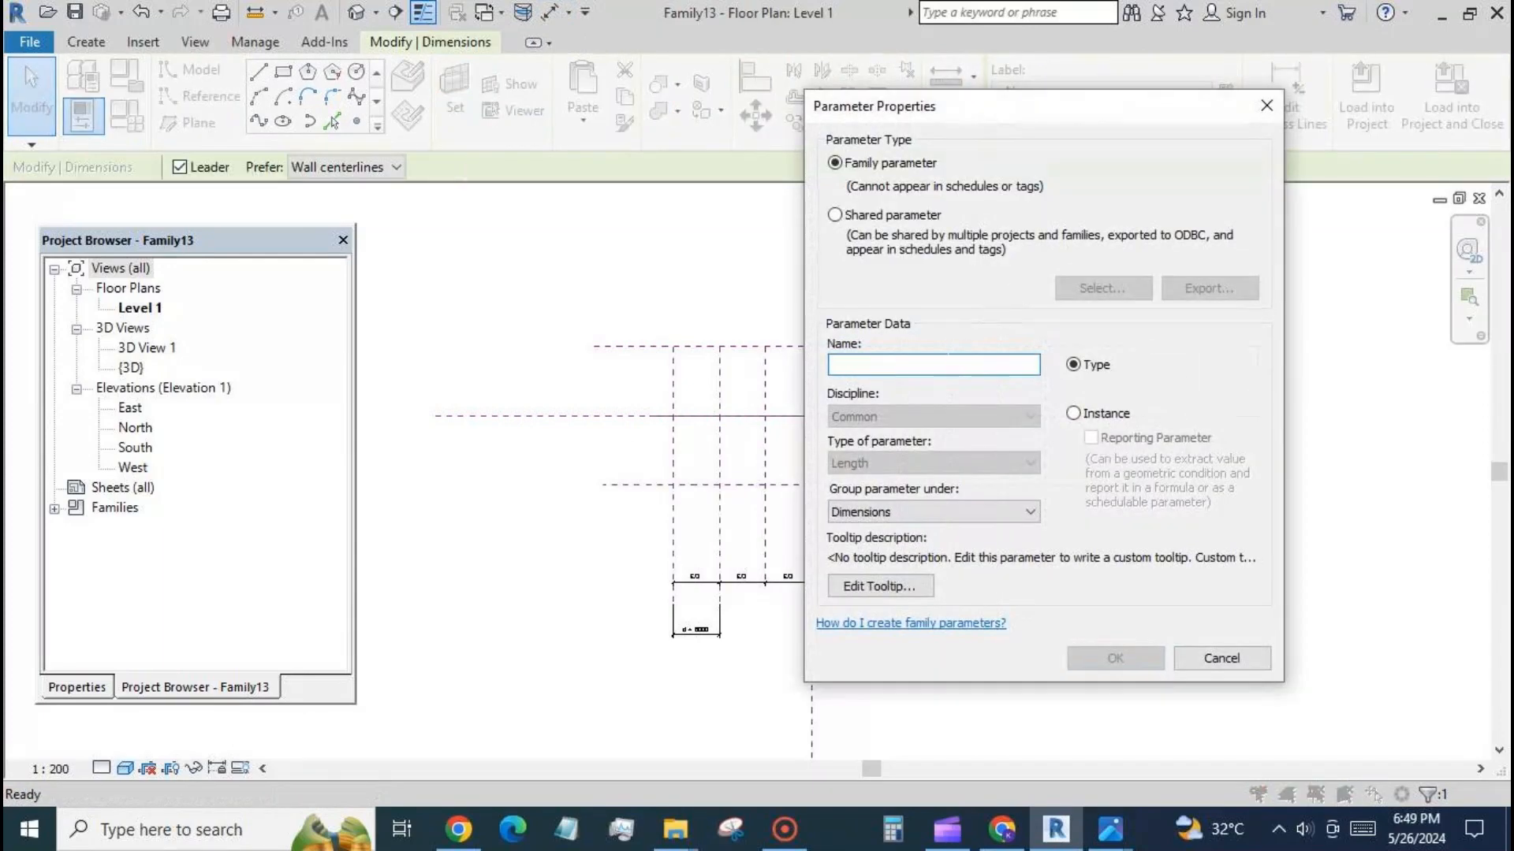
{"action": "type", "text": "d2"}
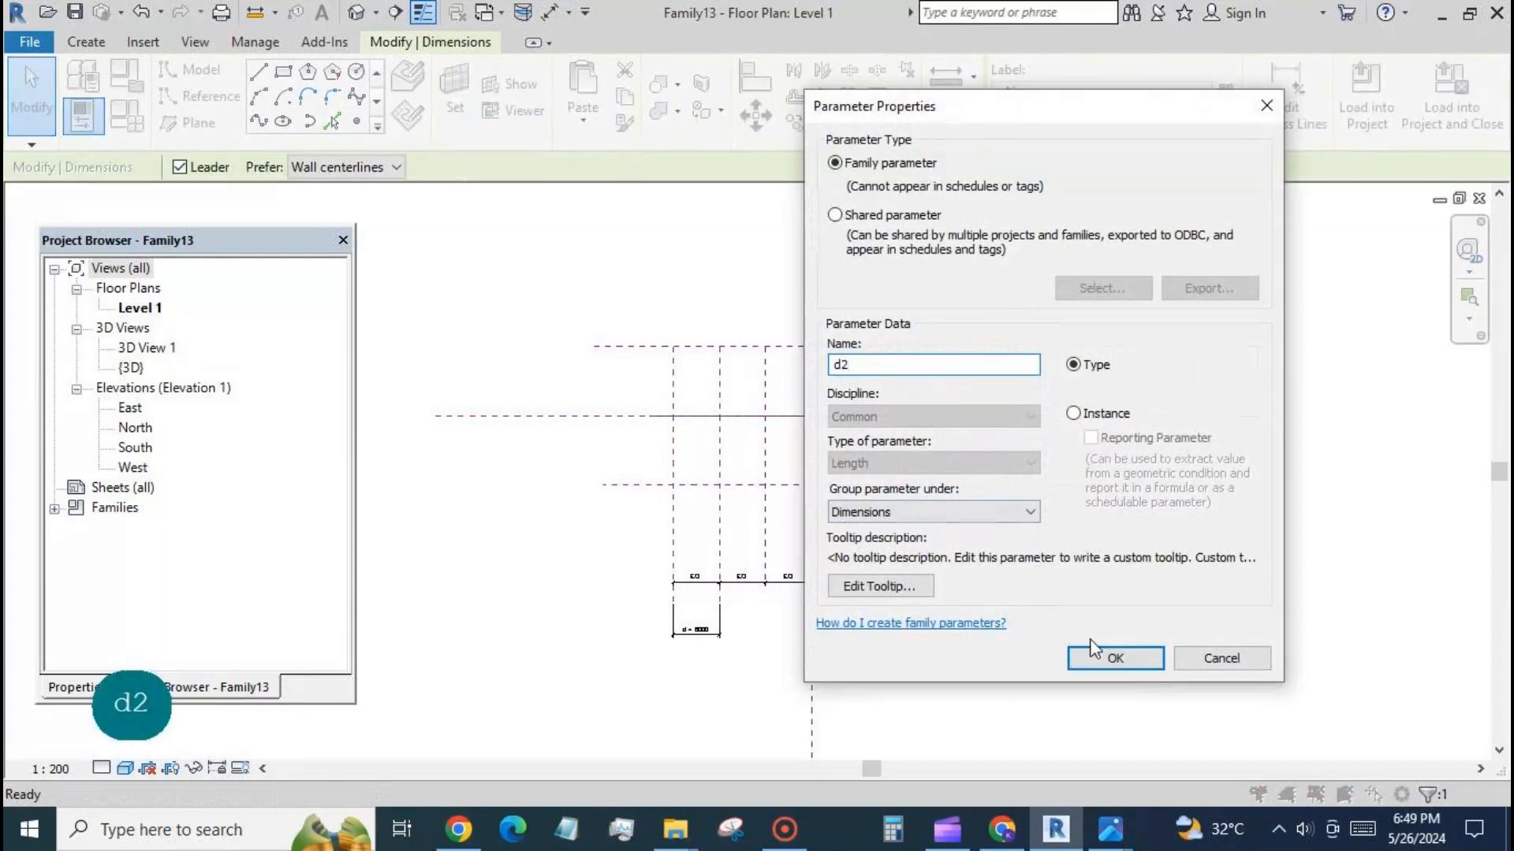
{"action": "left_click", "coordinate": [1096, 654]}
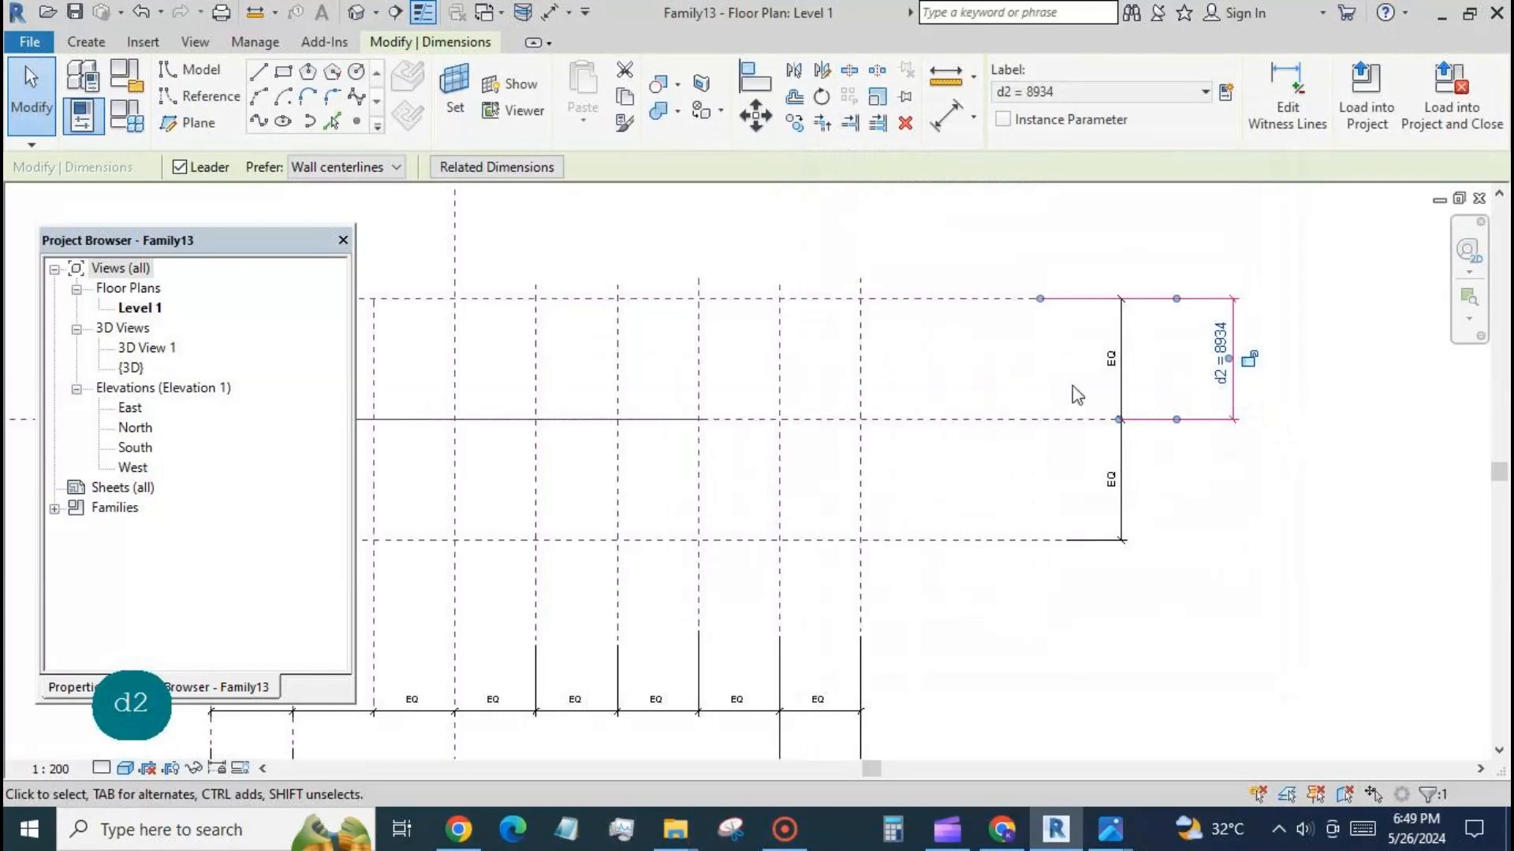
Set the family type parameter d2 to 9000 and apply it to the model.
{"action": "left_click", "coordinate": [122, 116]}
{"action": "left_click", "coordinate": [294, 292]}
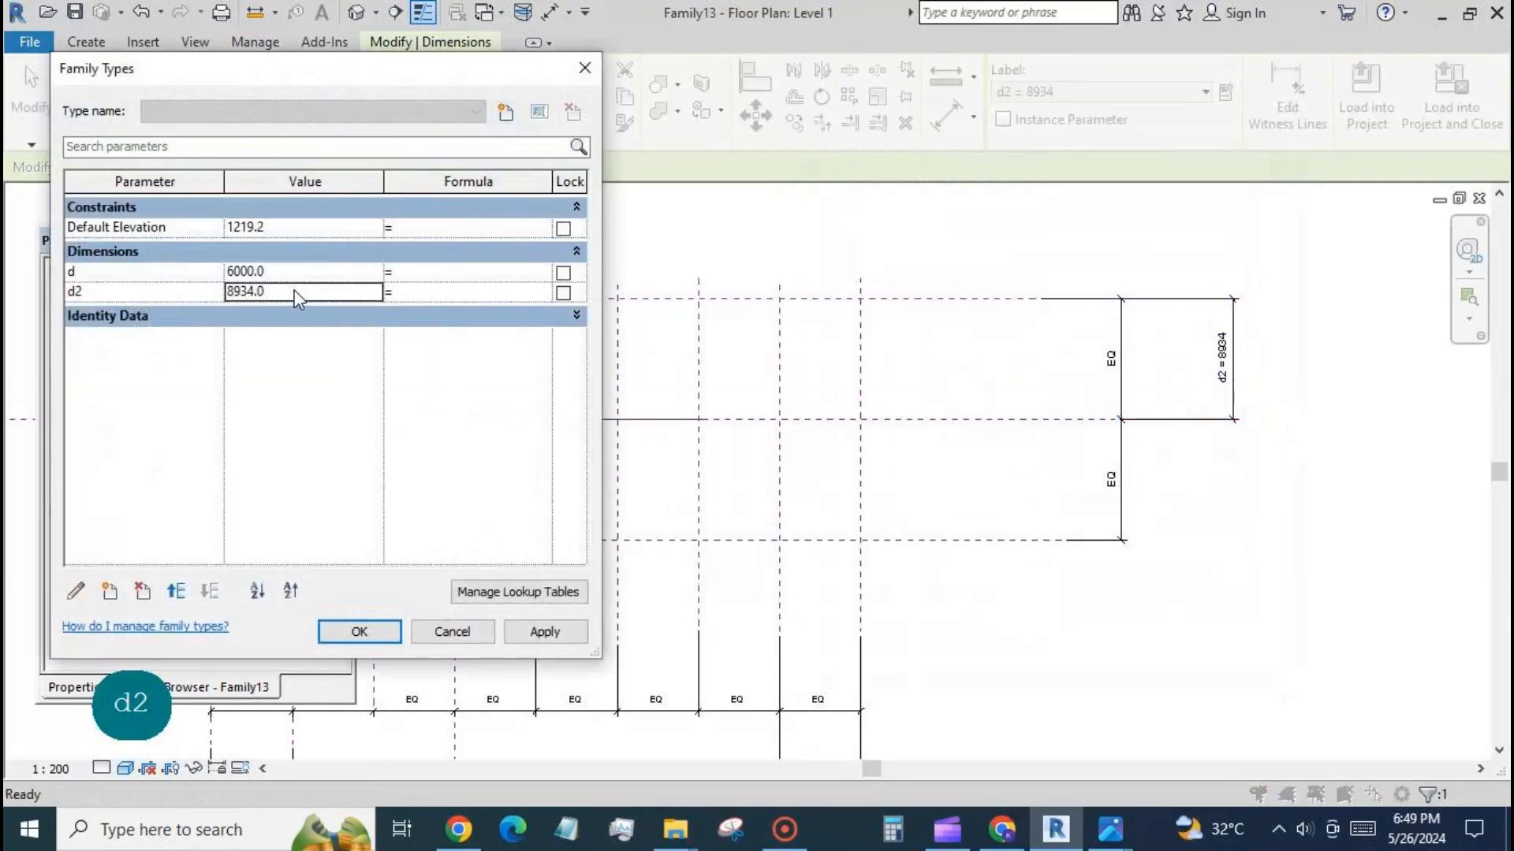
{"action": "double_click", "coordinate": [294, 292]}
{"action": "type", "text": "9000"}
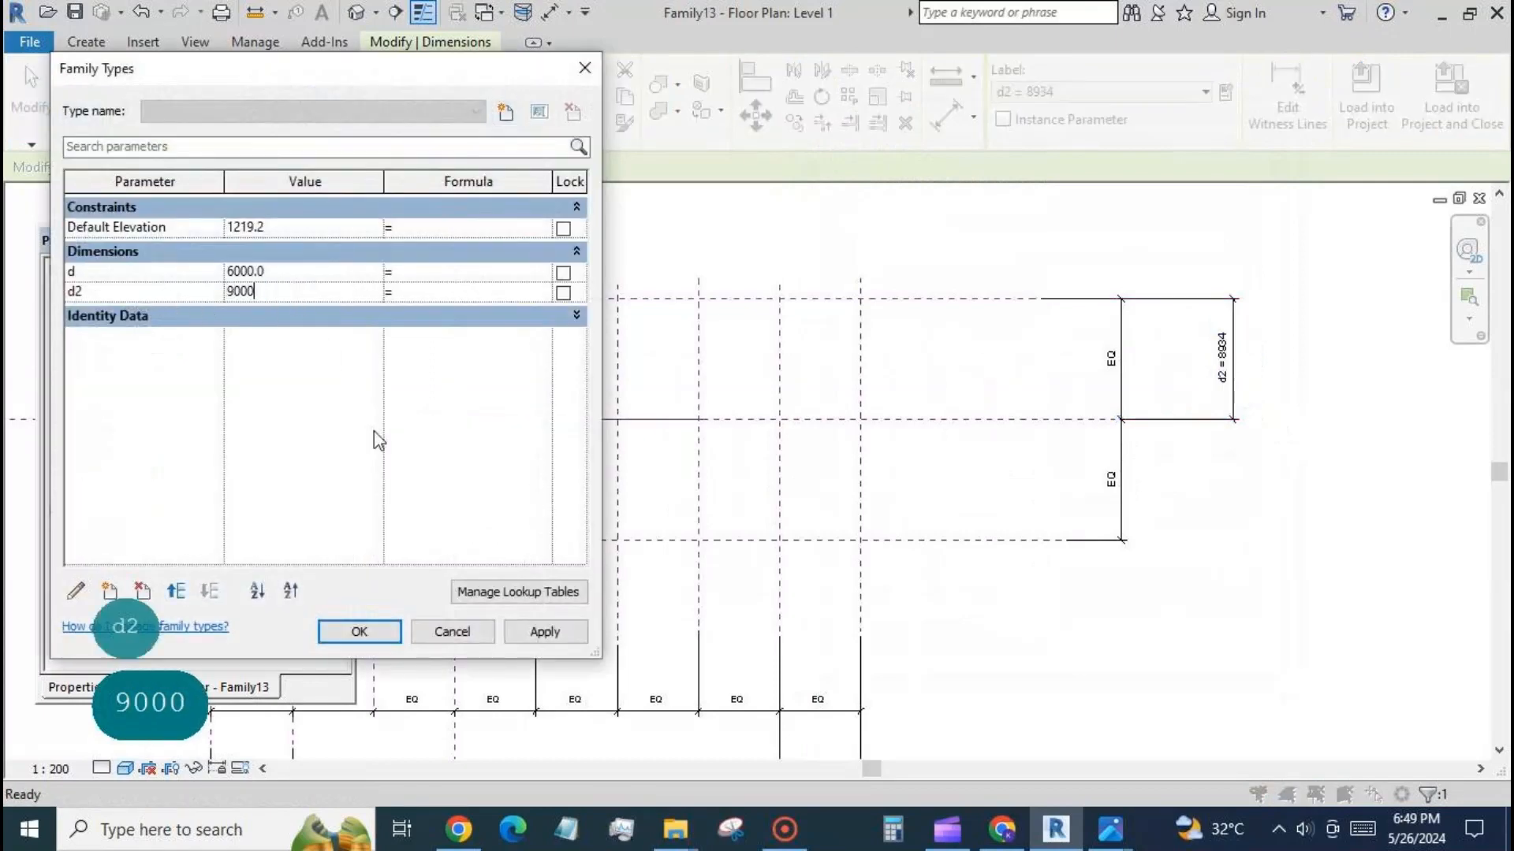
{"action": "left_click", "coordinate": [540, 630]}
{"action": "left_click", "coordinate": [359, 631]}
Extend the line on the horizontal centre plane past the rightmost vertical plane, to a total length of about 60600 mm.
{"action": "scroll", "coordinate": [986, 359], "scroll_direction": "down", "scroll_amount": 2}
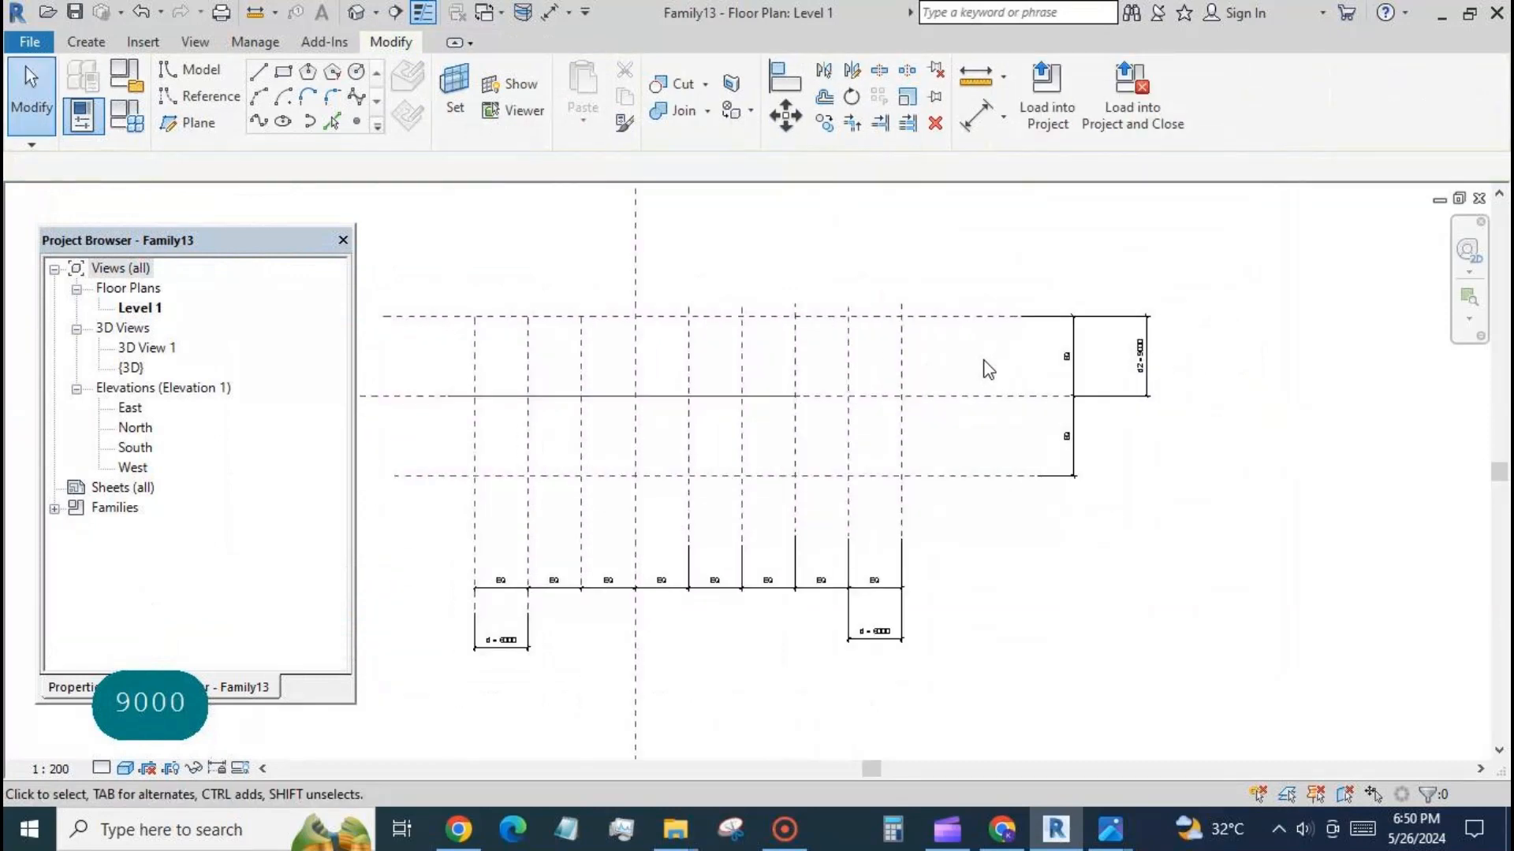
{"action": "left_click", "coordinate": [770, 405]}
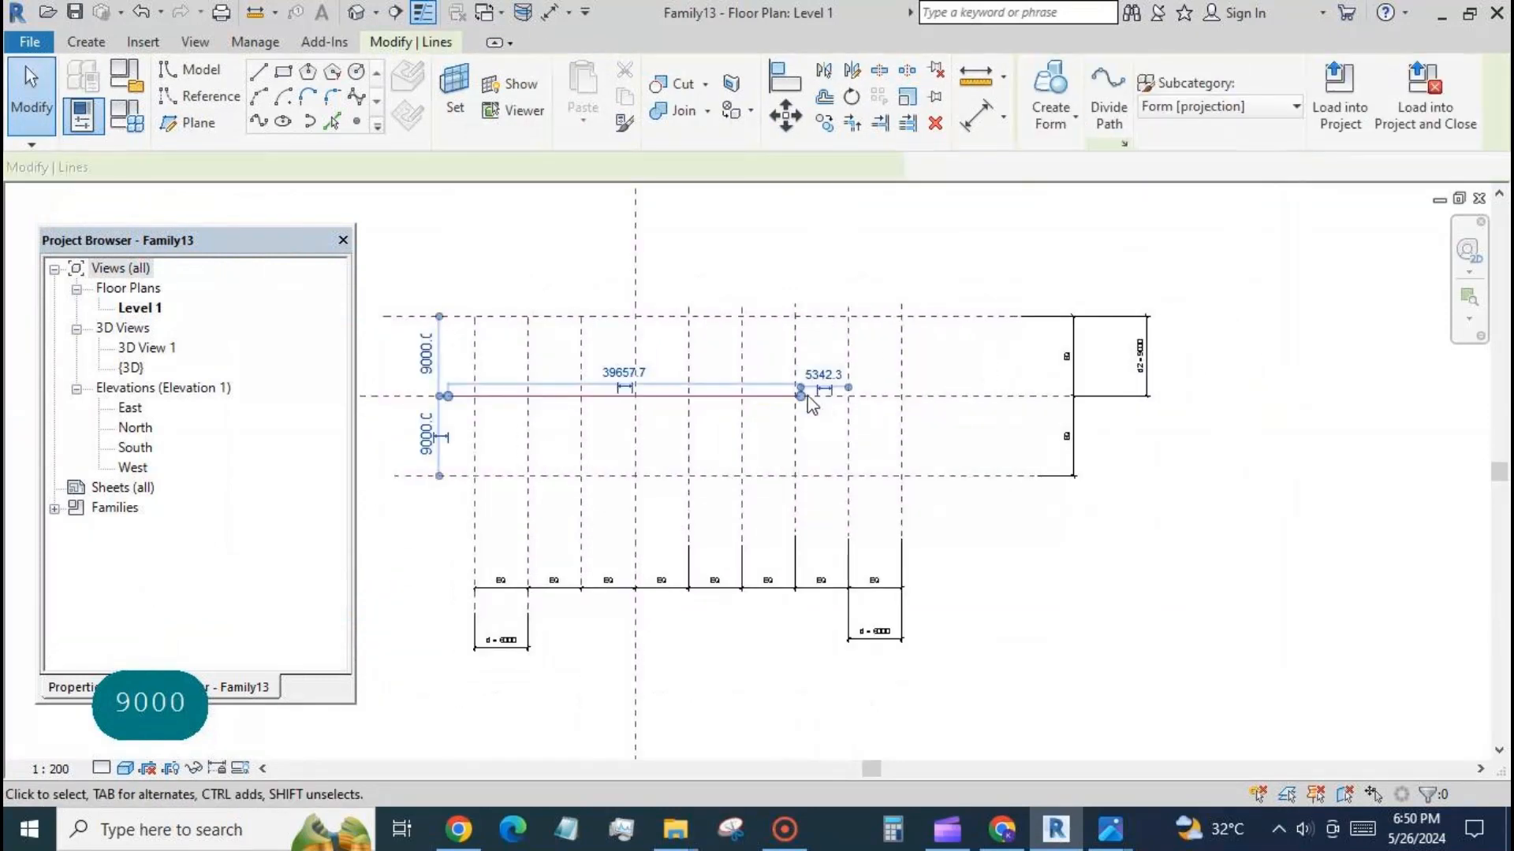
{"action": "left_click_drag", "start_coordinate": [781, 395], "coordinate": [990, 395]}
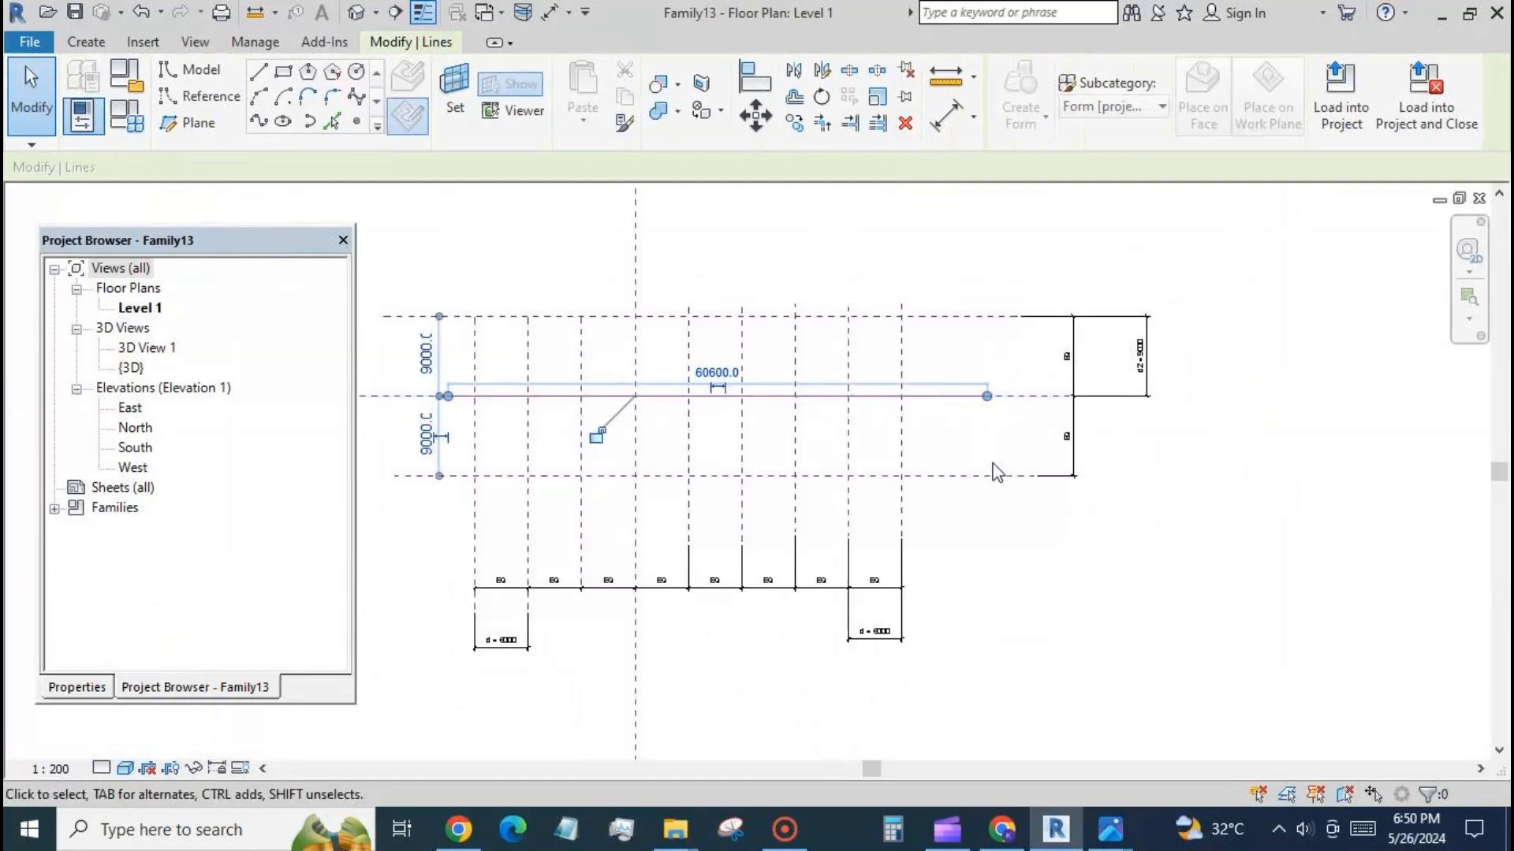
{"action": "left_click", "coordinate": [1000, 523]}
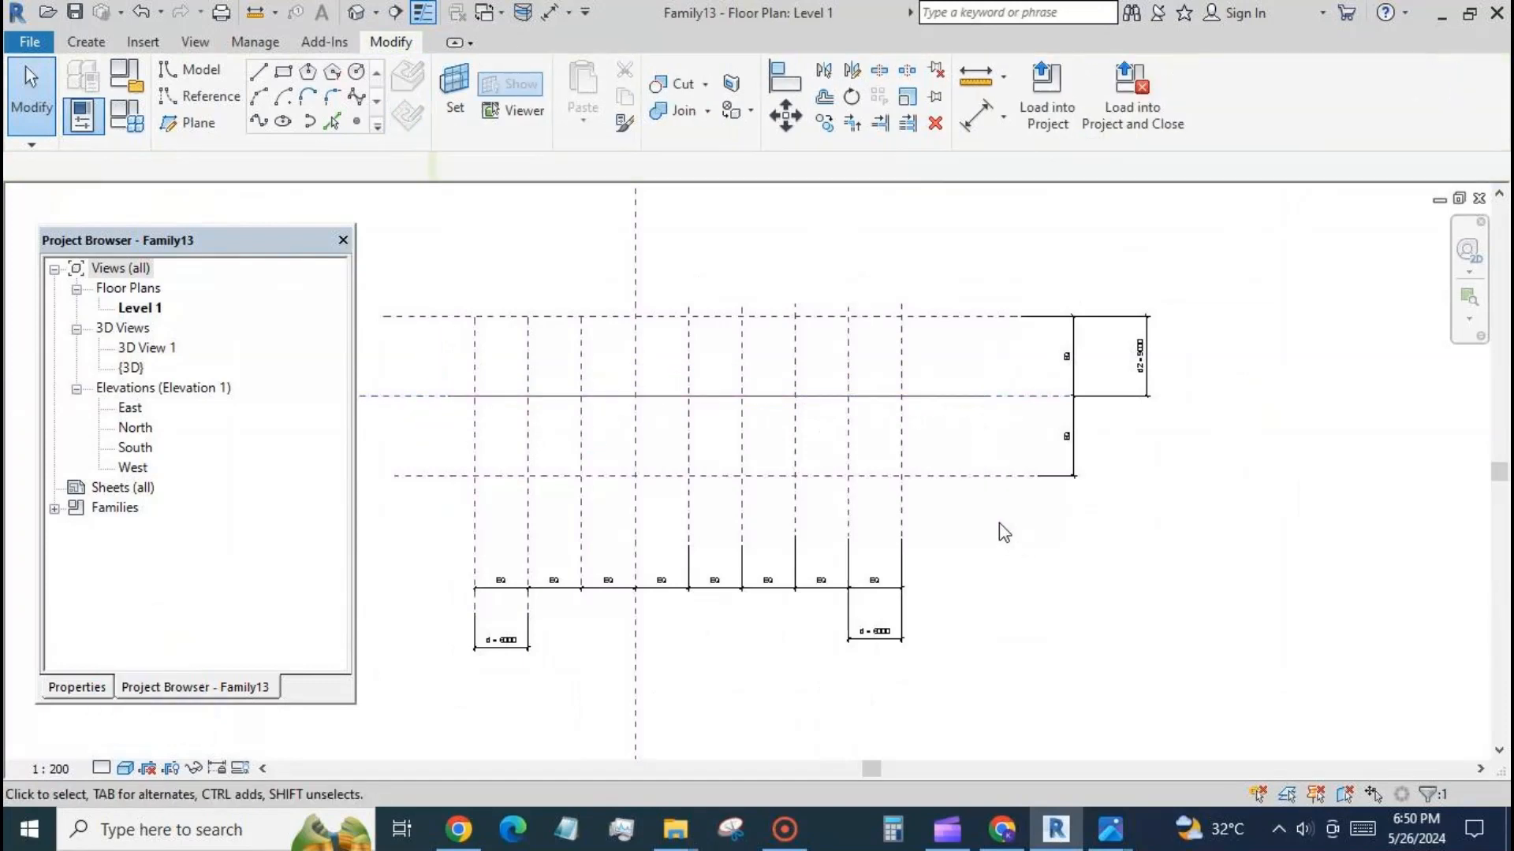
Switch to the 3D view of the open norman foster bld fam1 family.
{"action": "left_click", "coordinate": [486, 12]}
{"action": "left_click", "coordinate": [473, 94]}
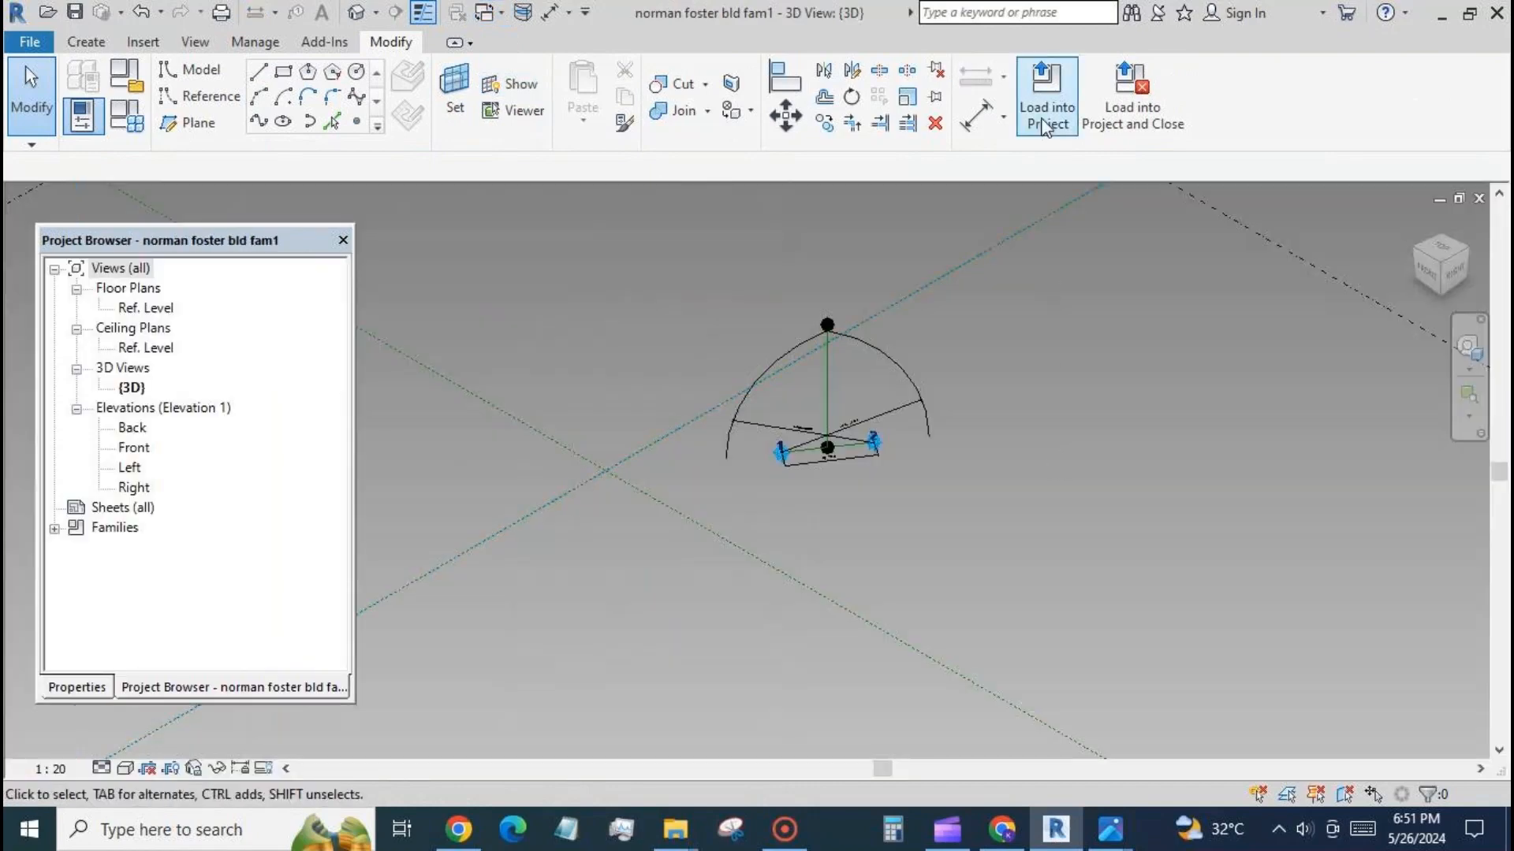
{"action": "left_click", "coordinate": [1045, 105]}
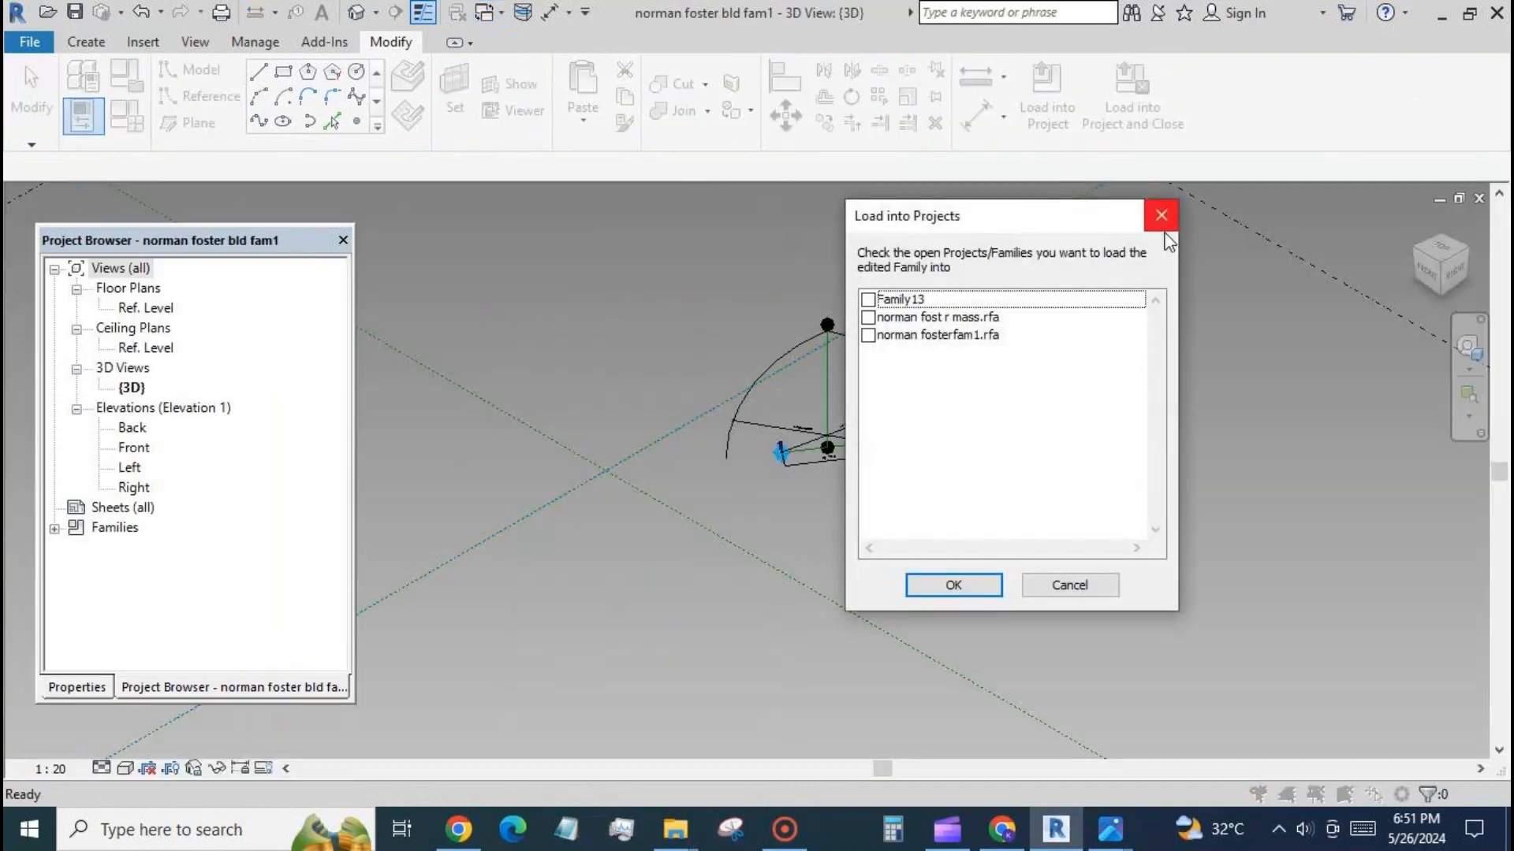
{"action": "left_click", "coordinate": [868, 299]}
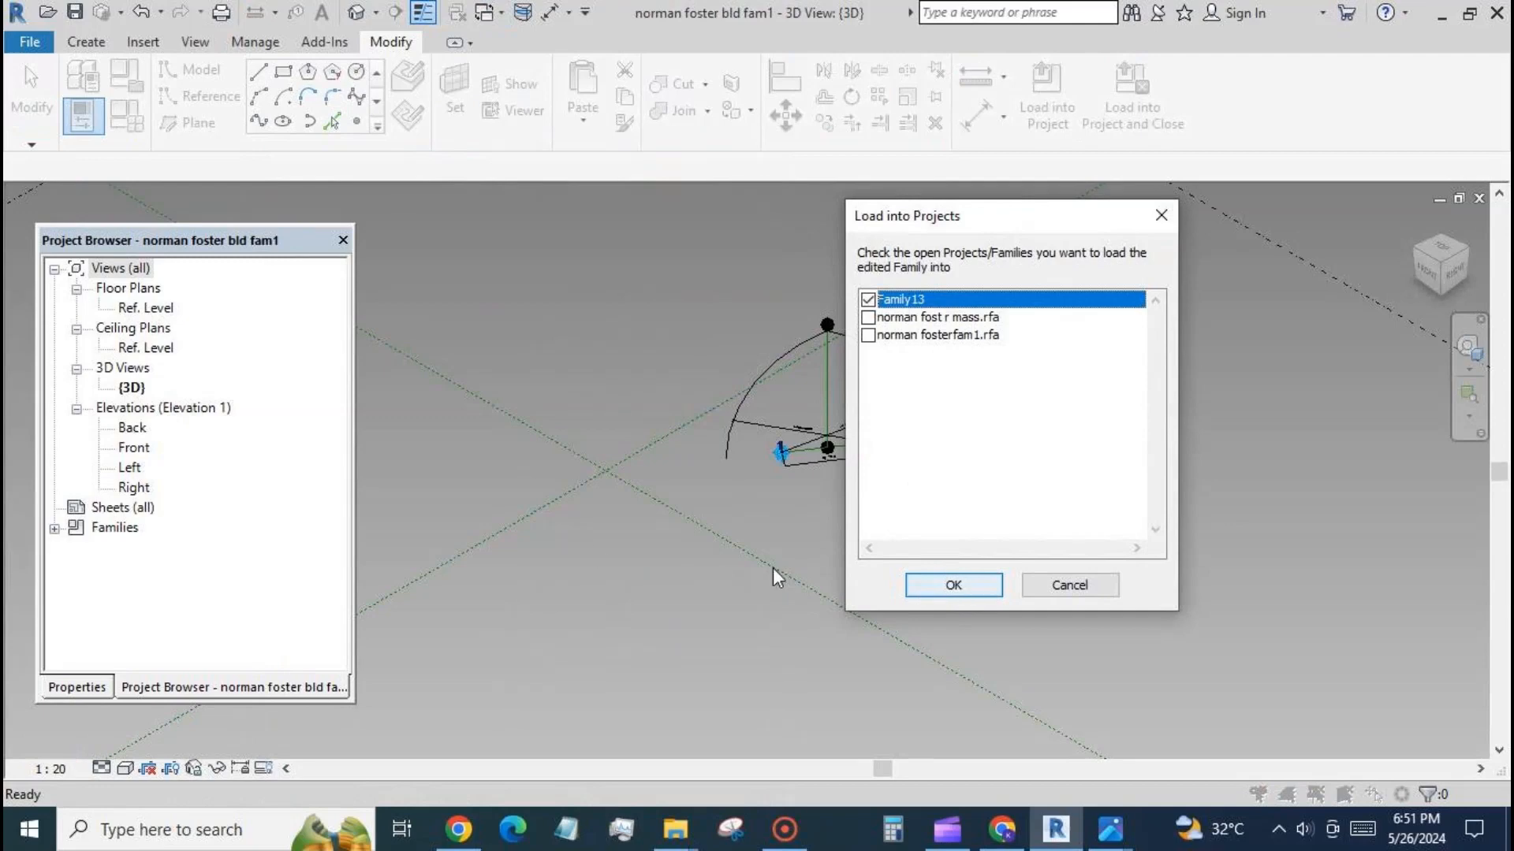
{"action": "left_click", "coordinate": [1064, 590]}
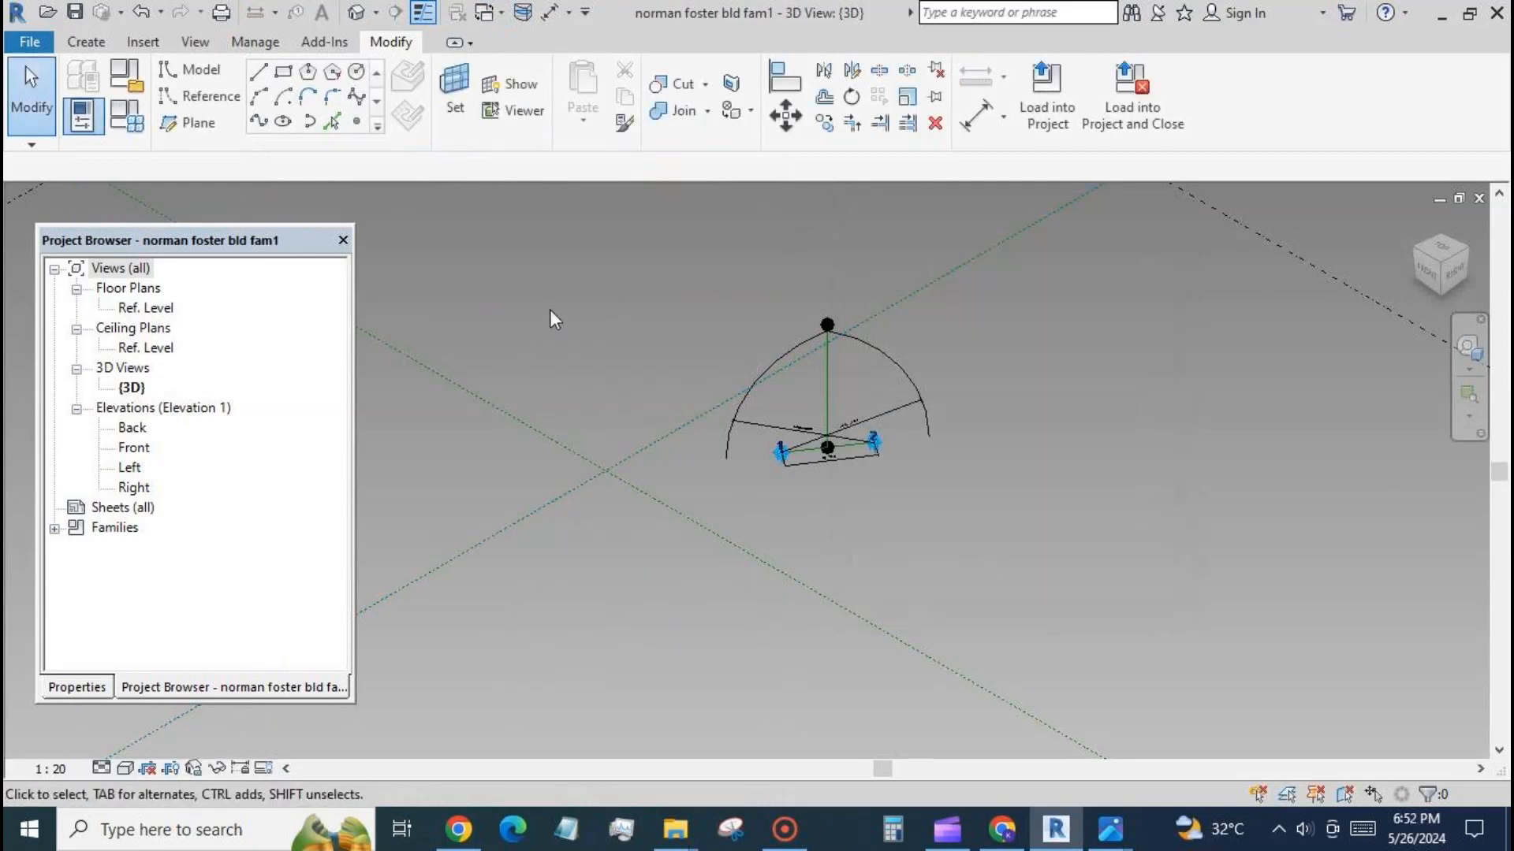
Enable the Always vertical property of the norman foster bld fam1 family.
{"action": "left_click", "coordinate": [72, 689]}
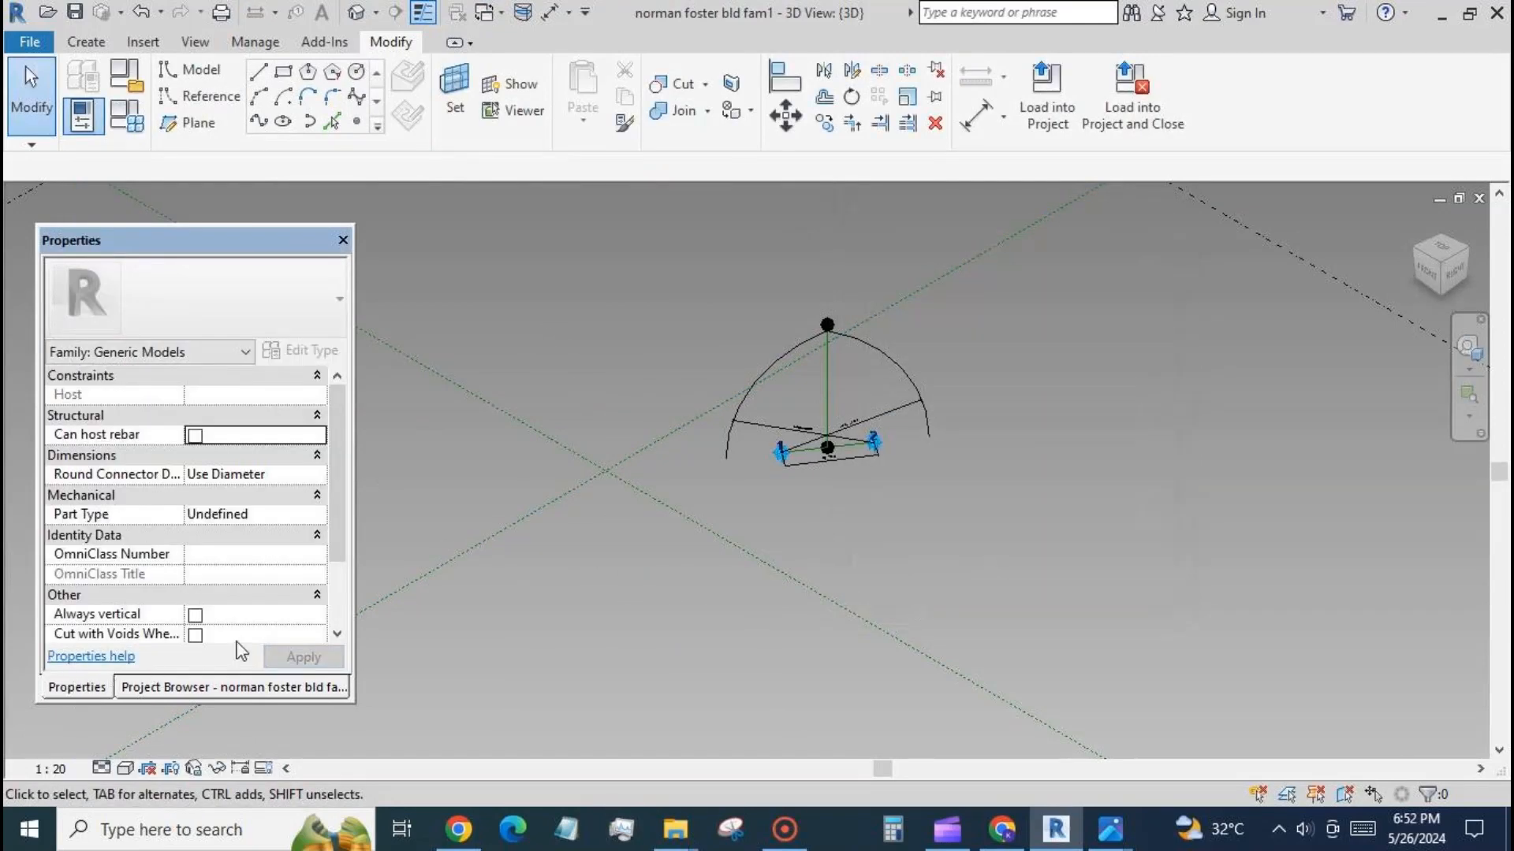
{"action": "scroll", "coordinate": [337, 536], "scroll_direction": "down", "scroll_amount": 2}
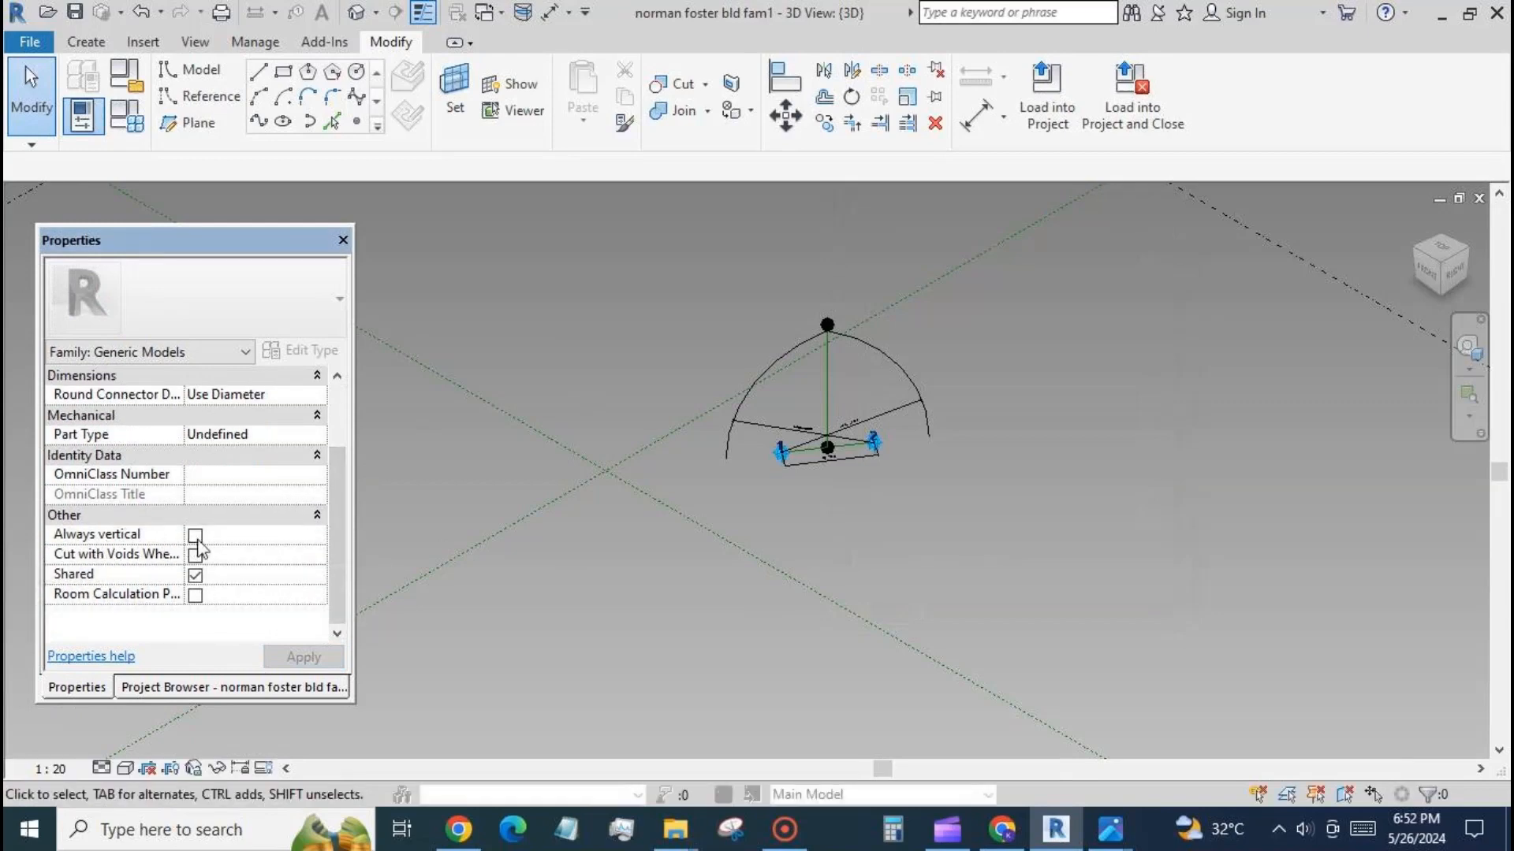
{"action": "left_click", "coordinate": [196, 537]}
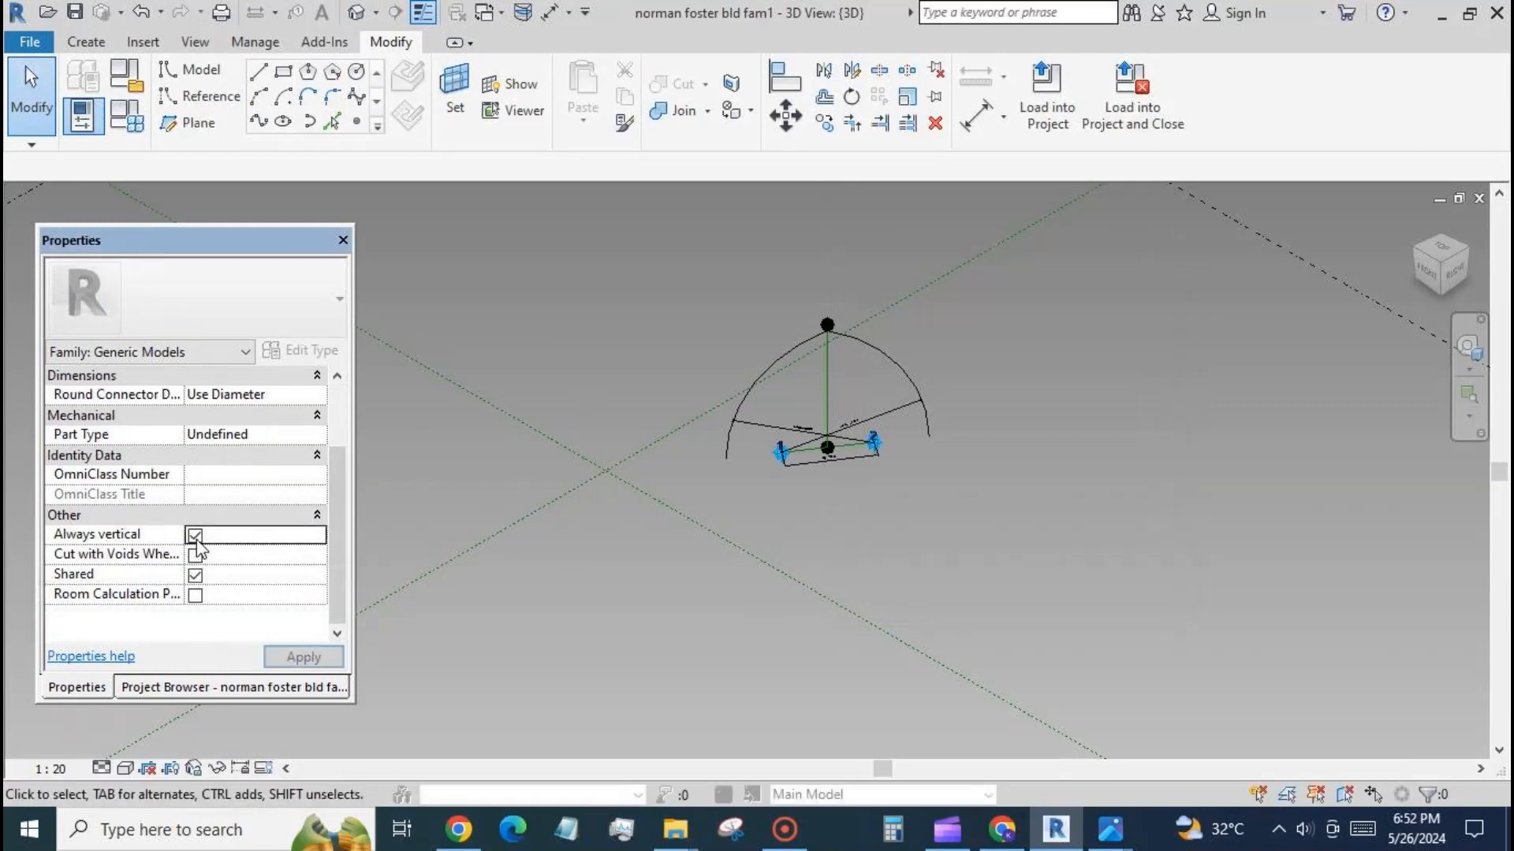
Convert the two curved lines of the pointed arch into reference lines.
{"action": "left_click", "coordinate": [916, 388]}
{"action": "left_click", "coordinate": [738, 405], "text": "ctrl"}
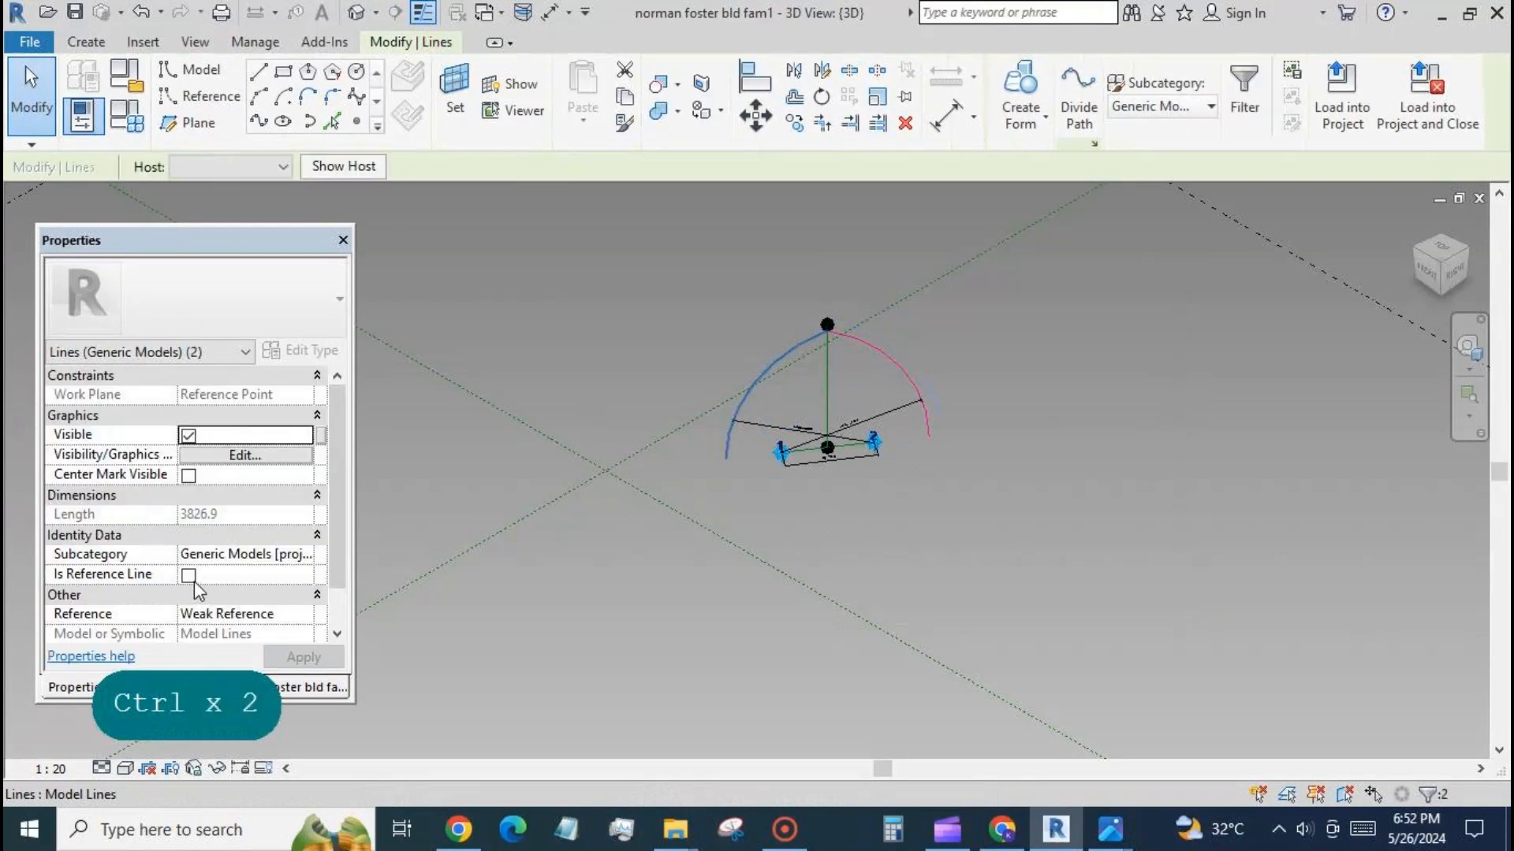
{"action": "left_click", "coordinate": [592, 576]}
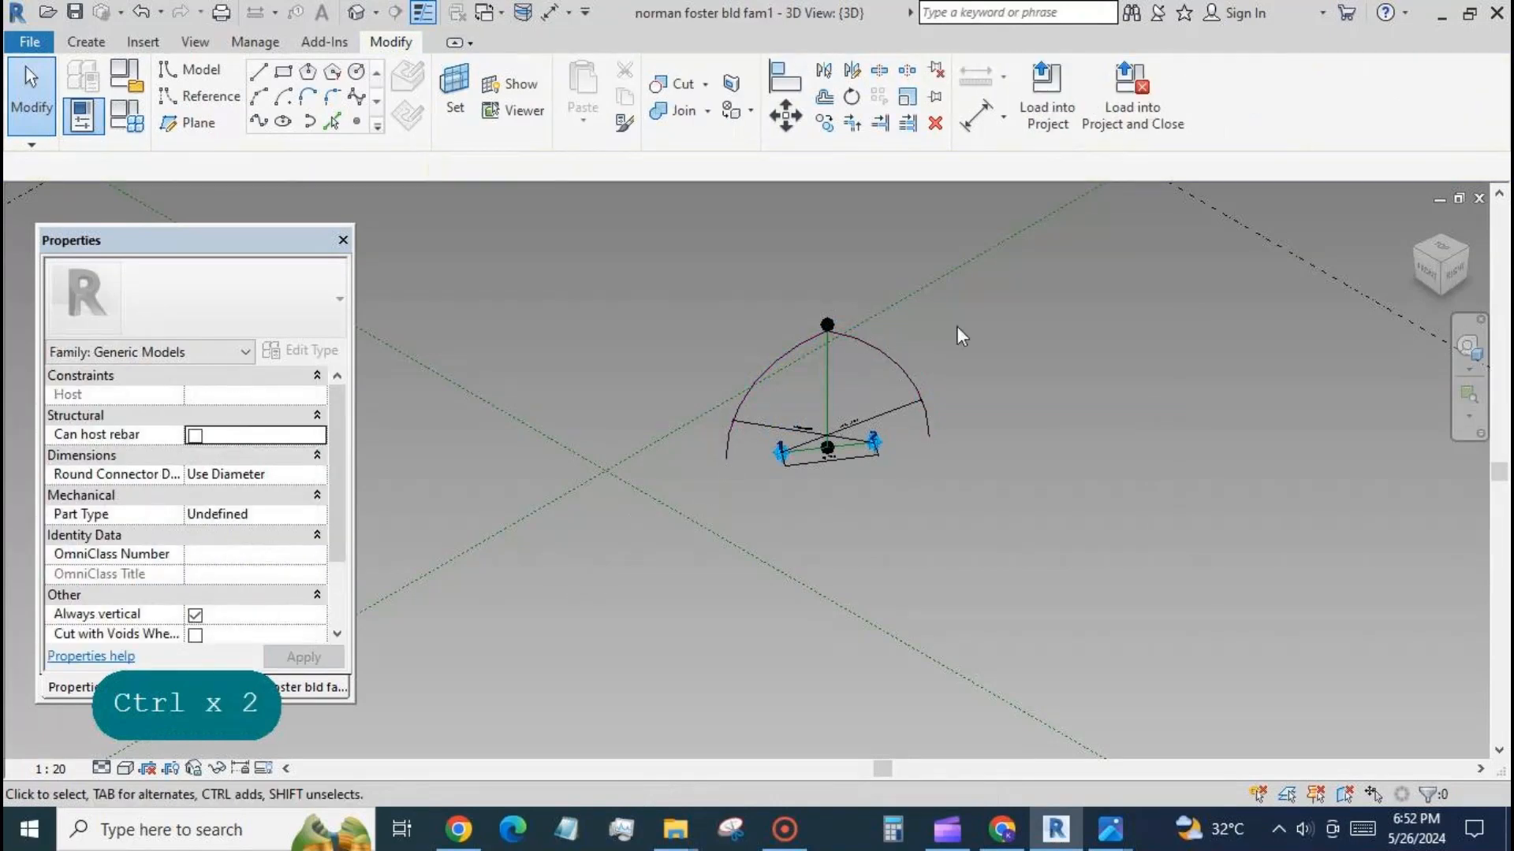
Load the norman foster bld fam1 arch family into Family13.
{"action": "left_click", "coordinate": [1042, 90]}
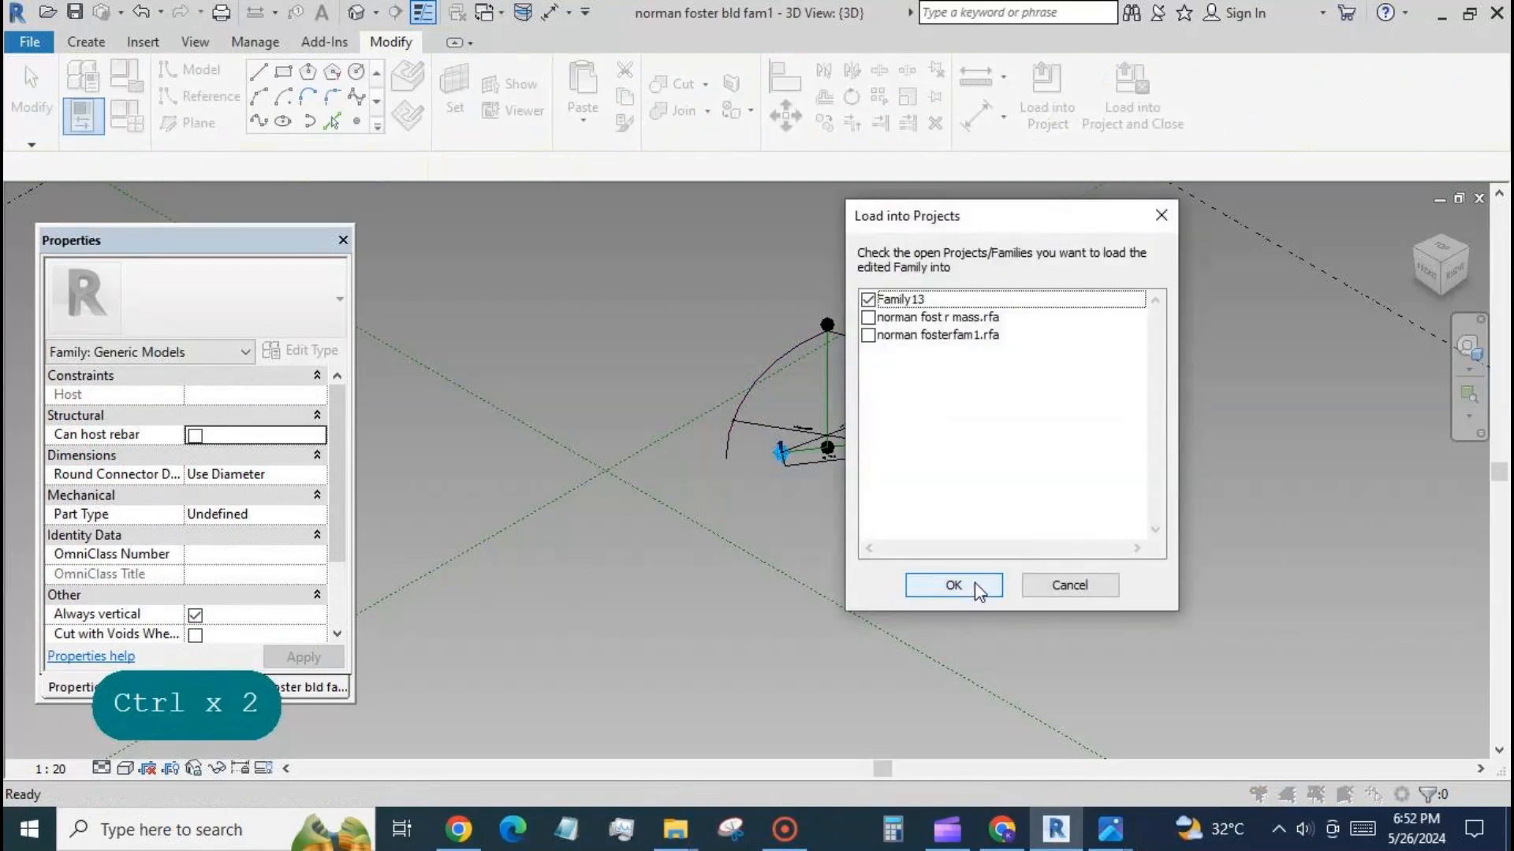
{"action": "left_click", "coordinate": [974, 585]}
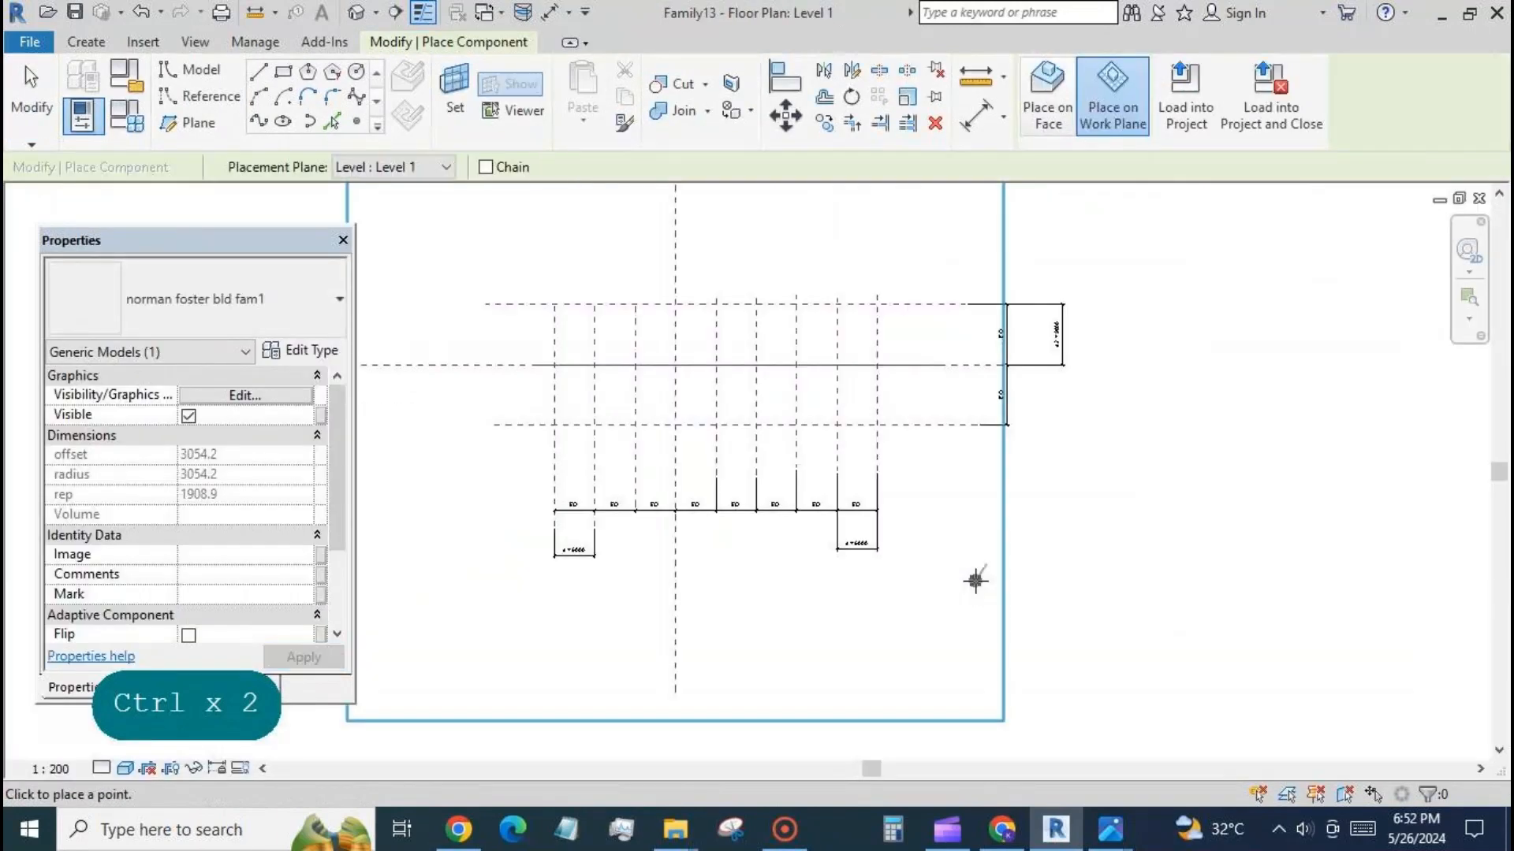
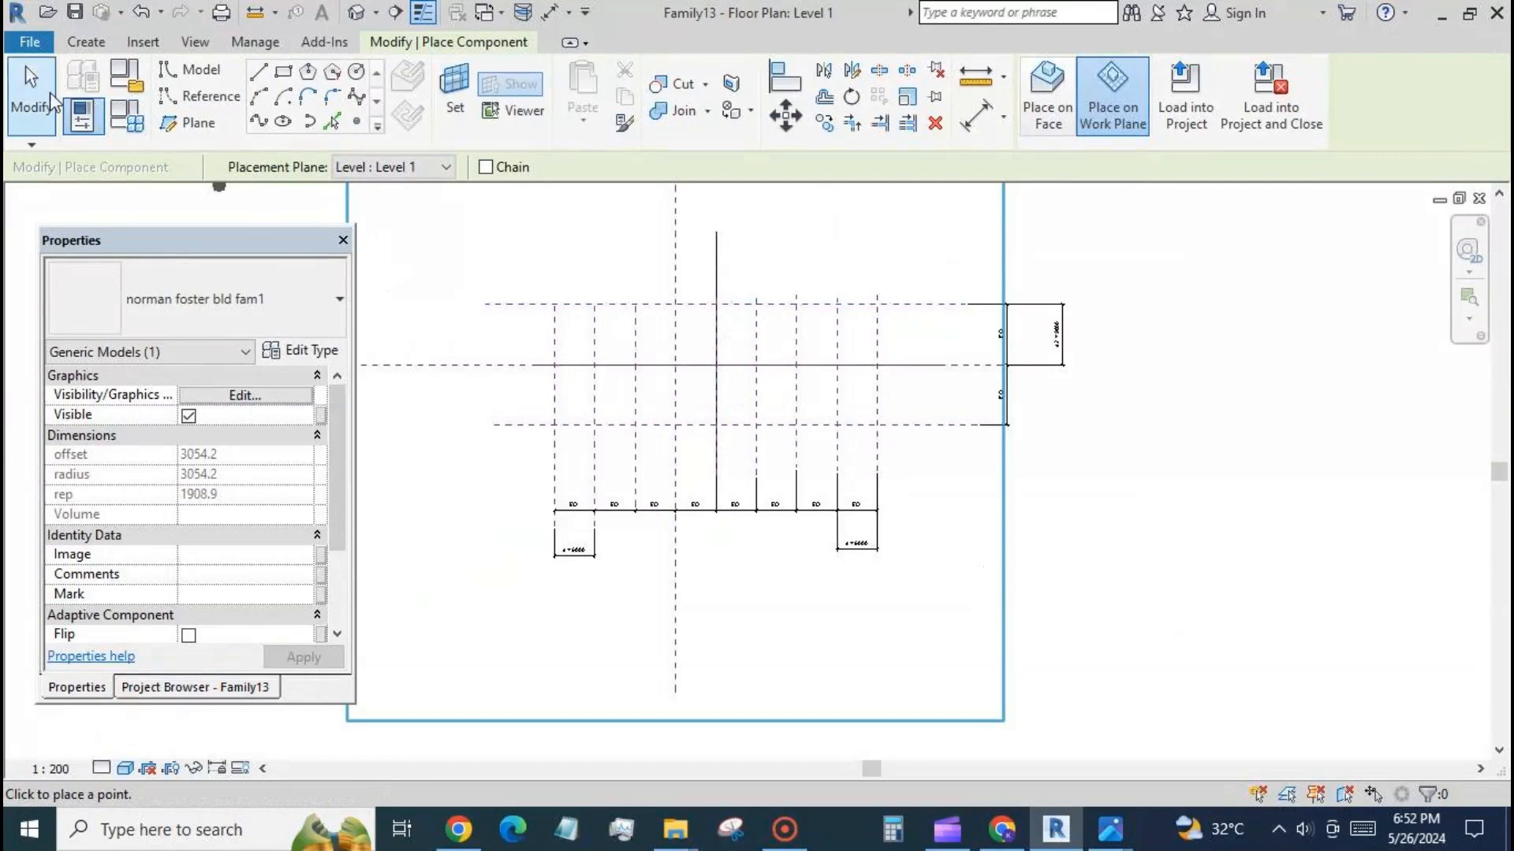
End component placement and view the arch placed in Family13 in 3D.
{"action": "left_click", "coordinate": [32, 93]}
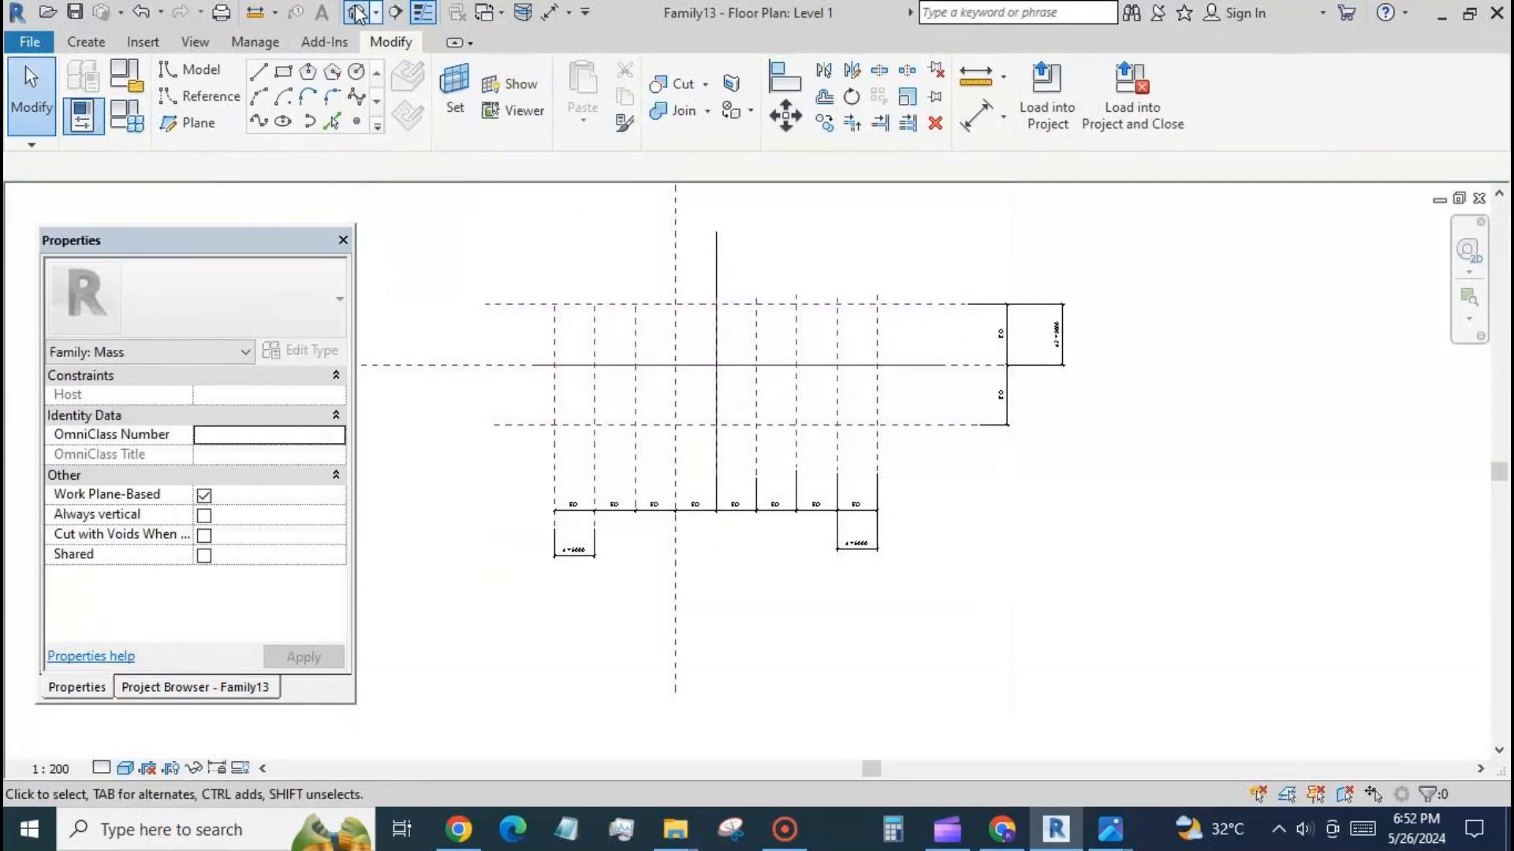
{"action": "left_click", "coordinate": [357, 13]}
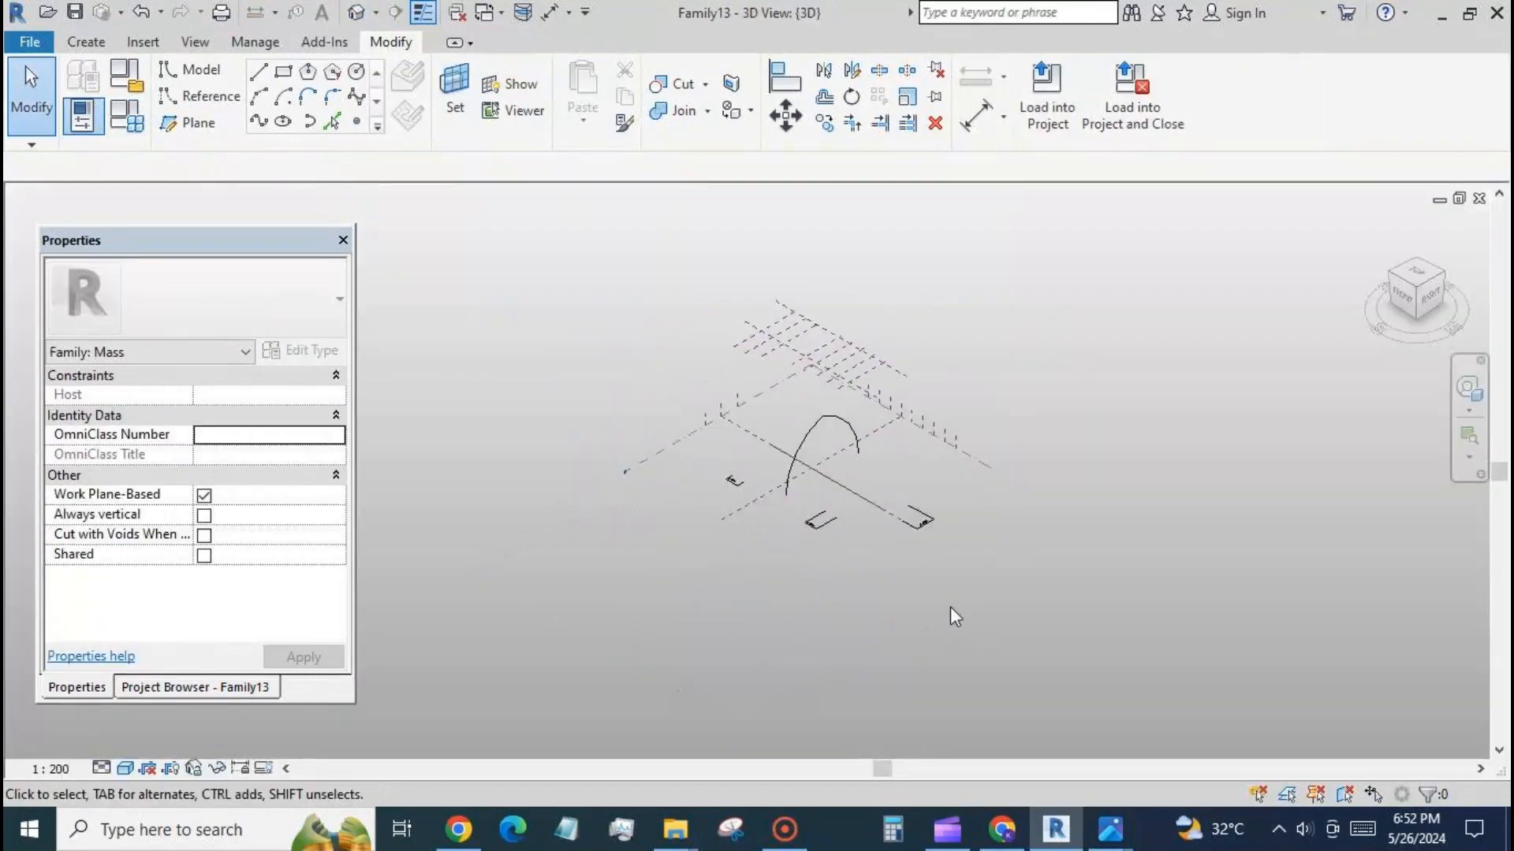
{"action": "mouse_move", "coordinate": [949, 611]}
{"action": "middle_mouse_down", "text": "shift"}
{"action": "mouse_move", "coordinate": [835, 636]}
{"action": "mouse_move", "coordinate": [936, 612]}
{"action": "middle_mouse_up", "text": "shift"}
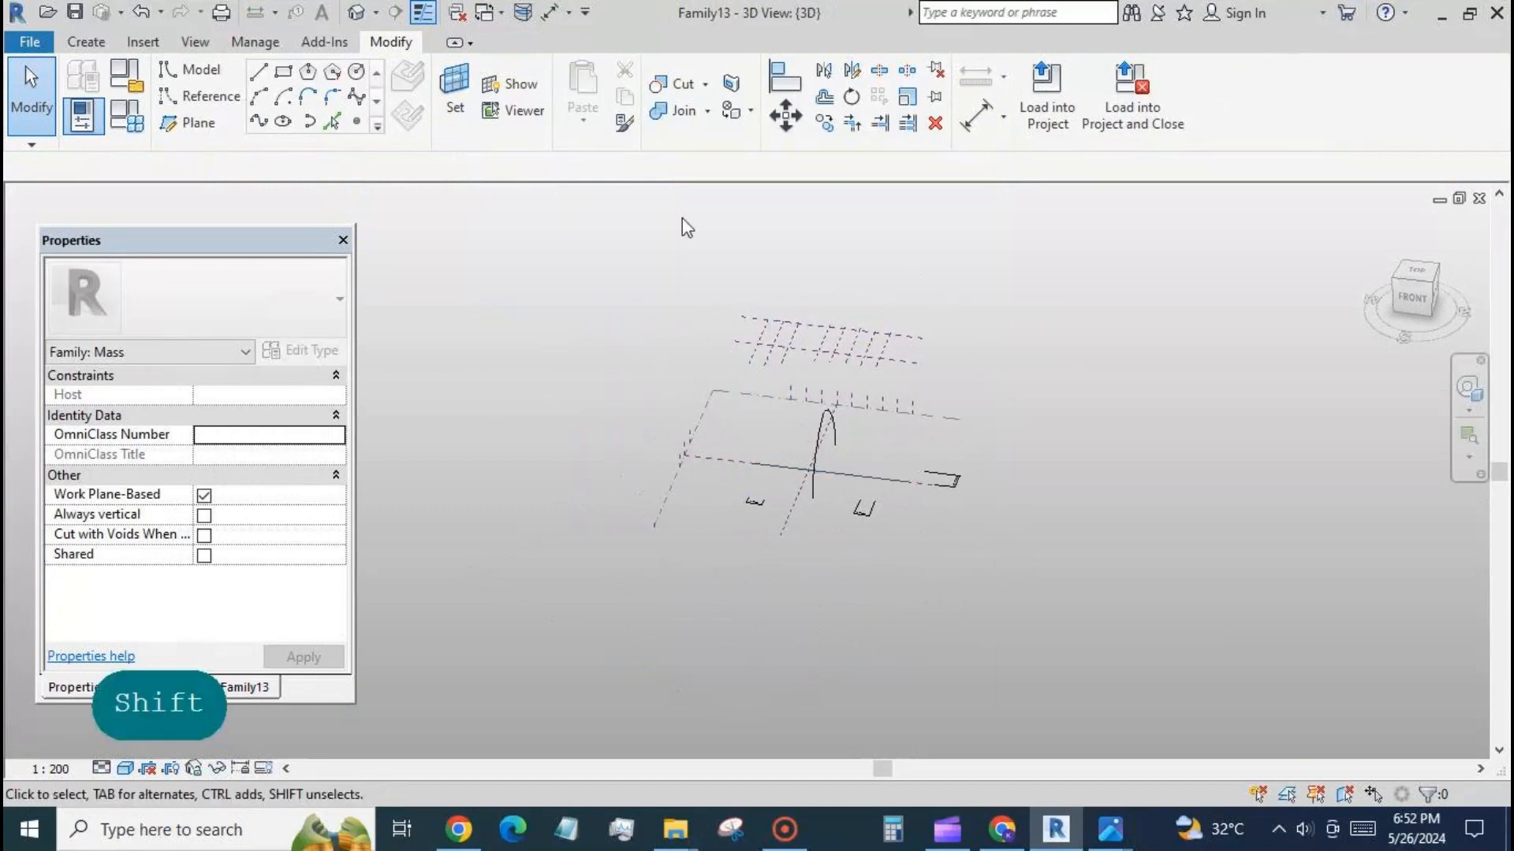
In norman foster bld fam1, select the points along the arch's base line and filter the selection to Reference Points only.
{"action": "left_click", "coordinate": [501, 14]}
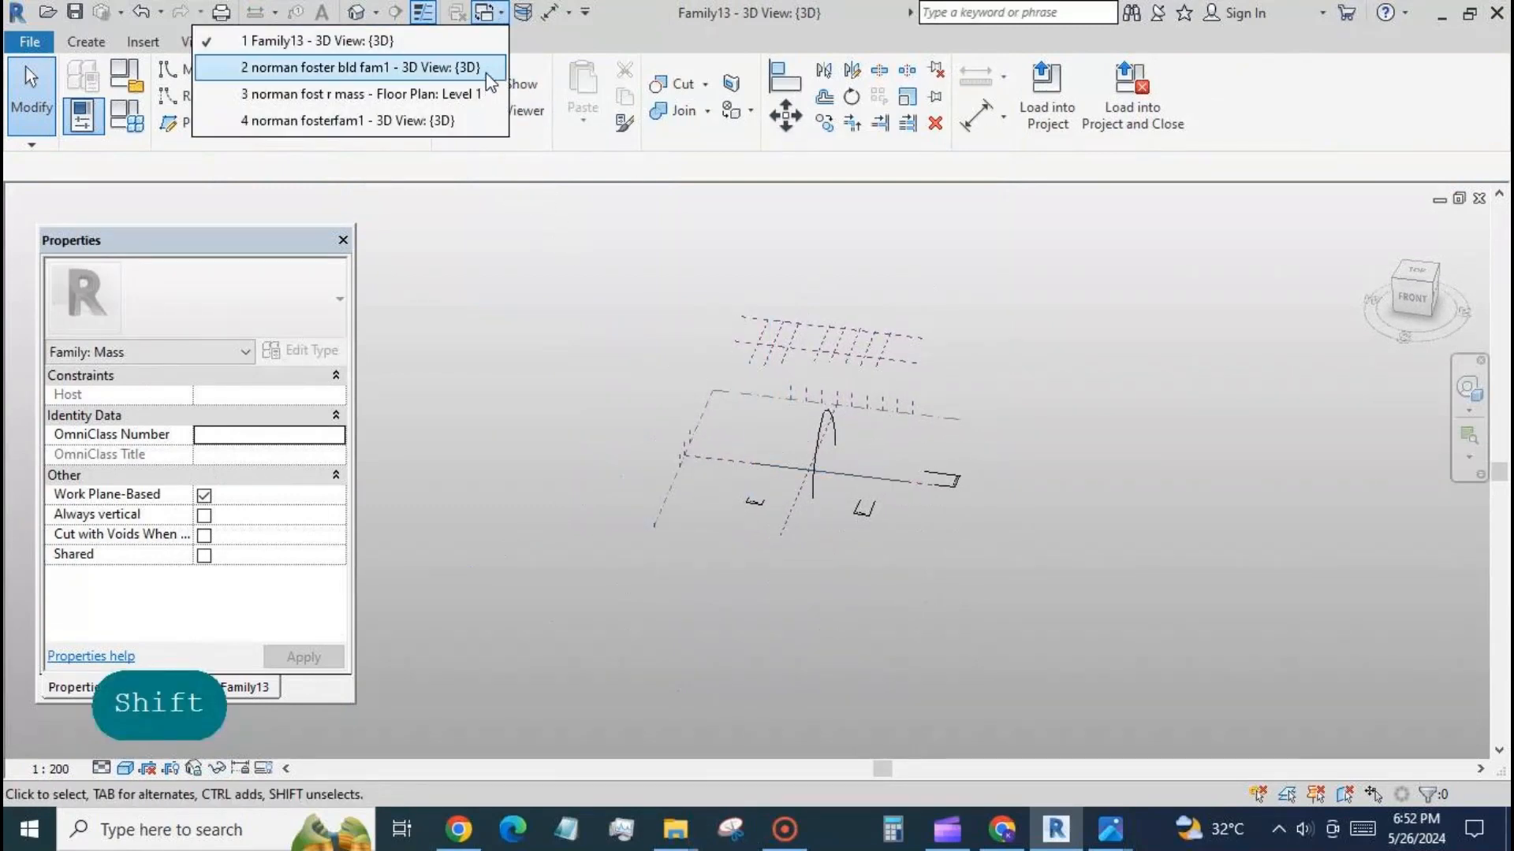
{"action": "left_click", "coordinate": [487, 74]}
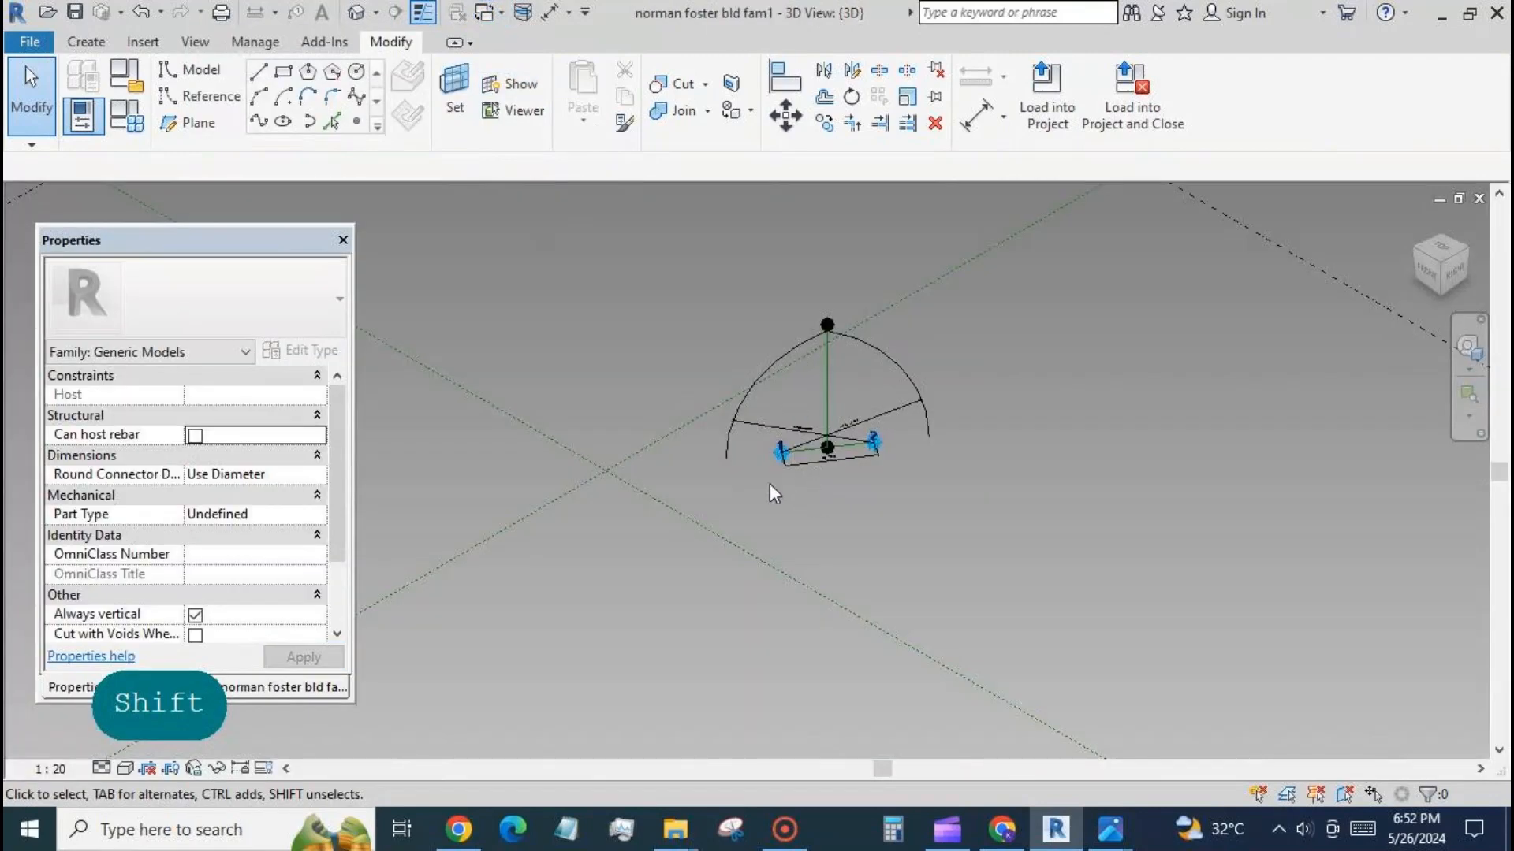
{"action": "scroll", "coordinate": [771, 485], "scroll_direction": "up", "scroll_amount": 2}
{"action": "scroll", "coordinate": [901, 464], "scroll_direction": "up", "scroll_amount": 3}
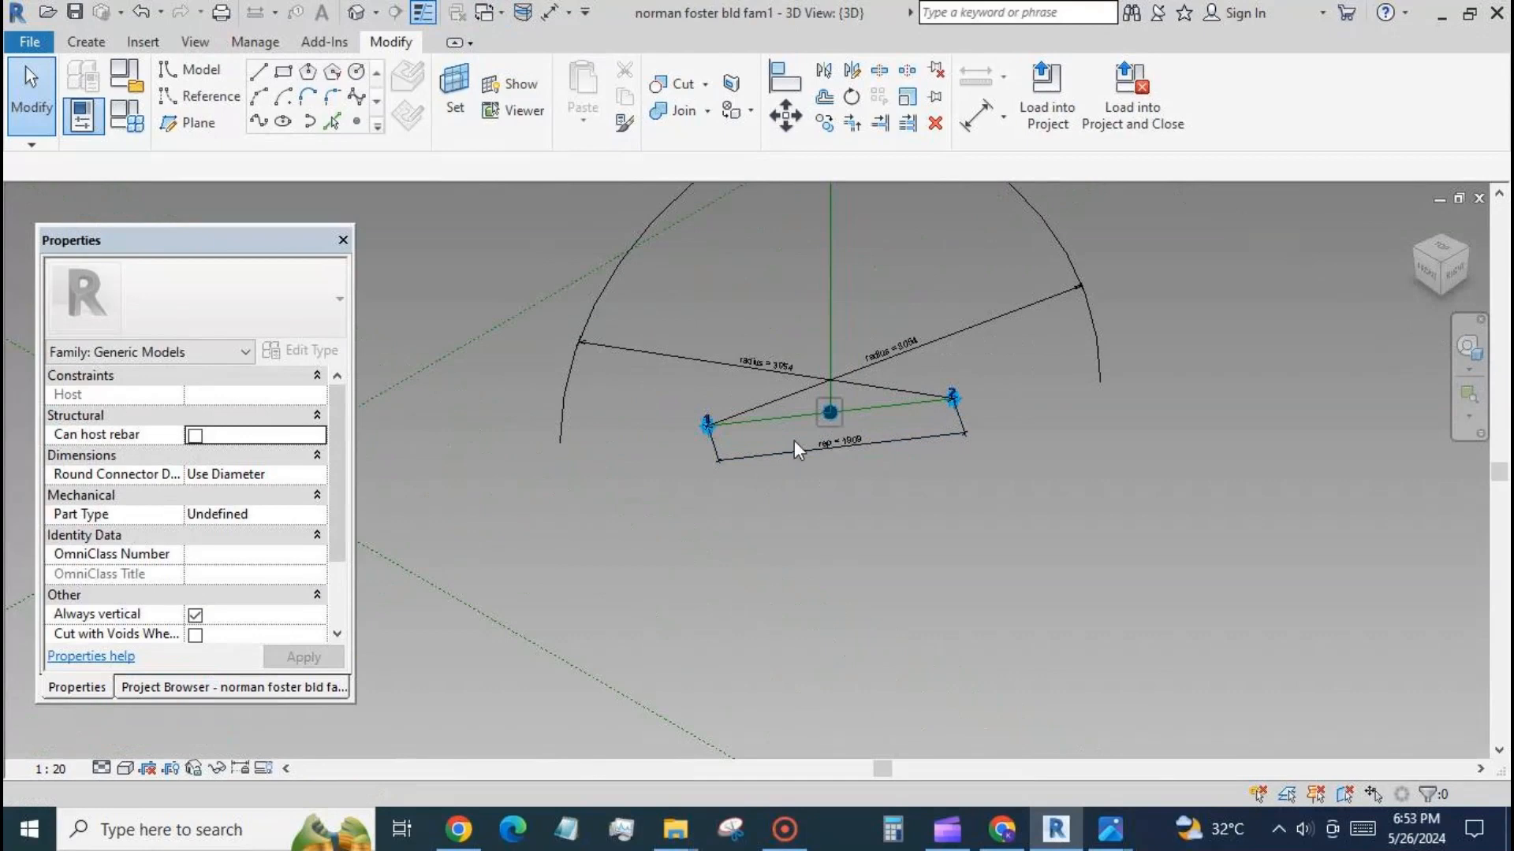
{"action": "left_click", "coordinate": [827, 413]}
{"action": "left_click", "coordinate": [719, 451], "text": "ctrl"}
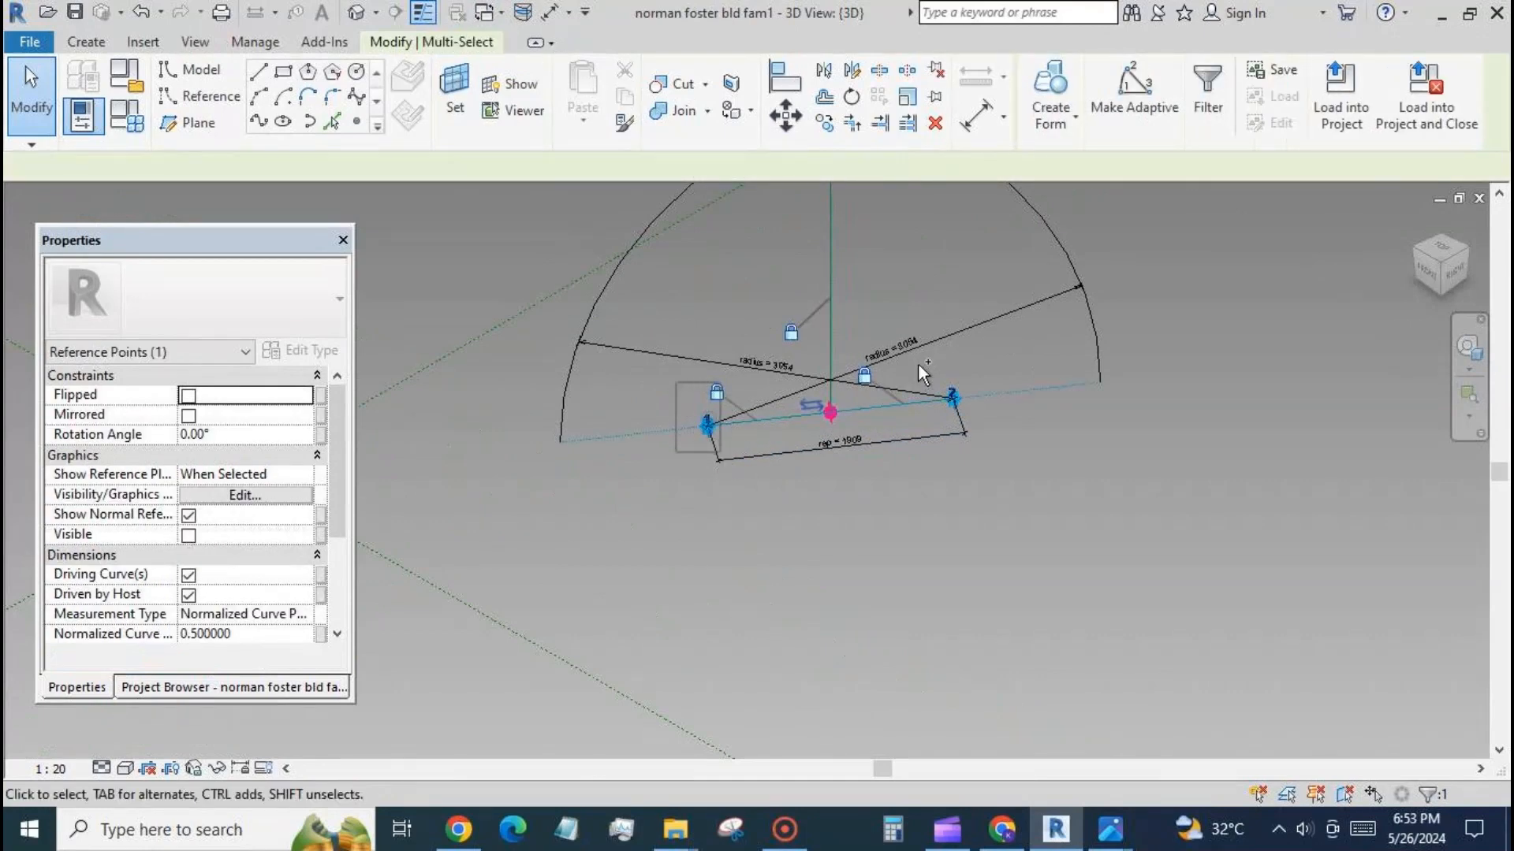
{"action": "left_click_drag", "start_coordinate": [1014, 440], "coordinate": [1045, 458], "text": "ctrl"}
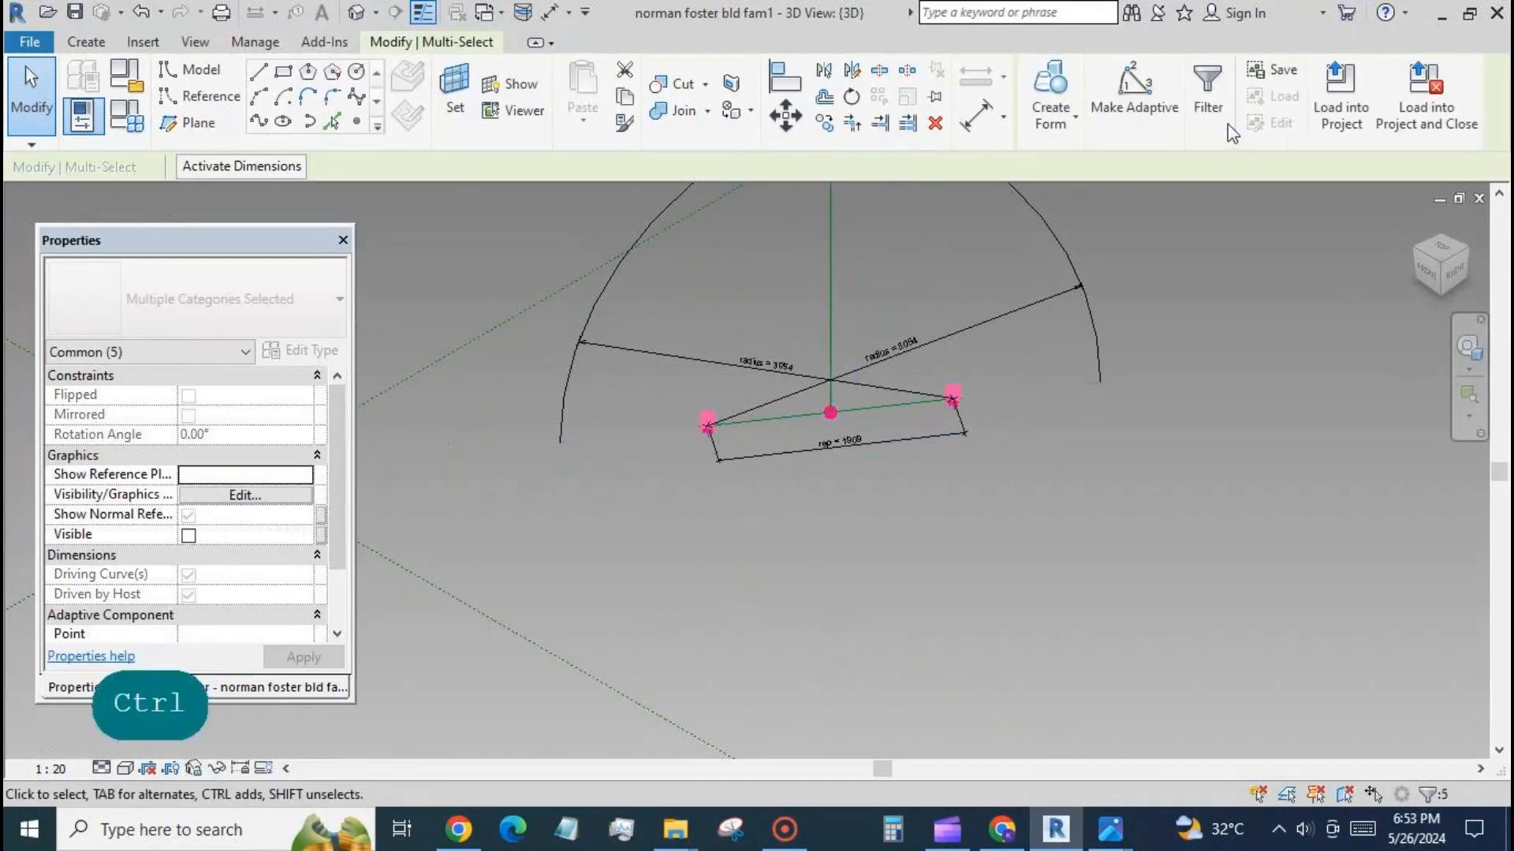
{"action": "left_click", "coordinate": [1208, 102]}
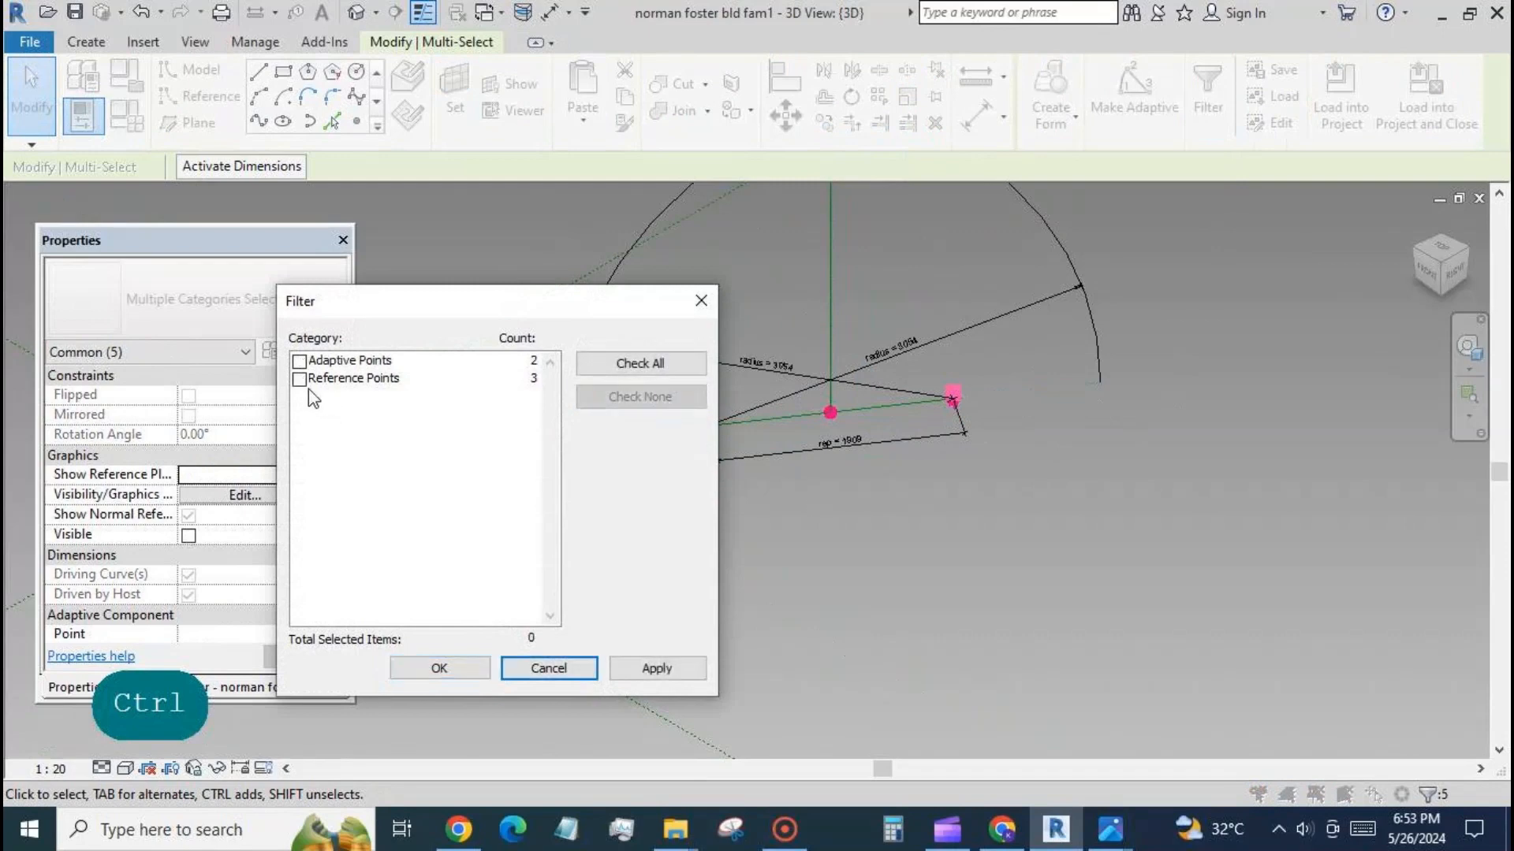
{"action": "left_click", "coordinate": [301, 380]}
{"action": "left_click", "coordinate": [439, 669]}
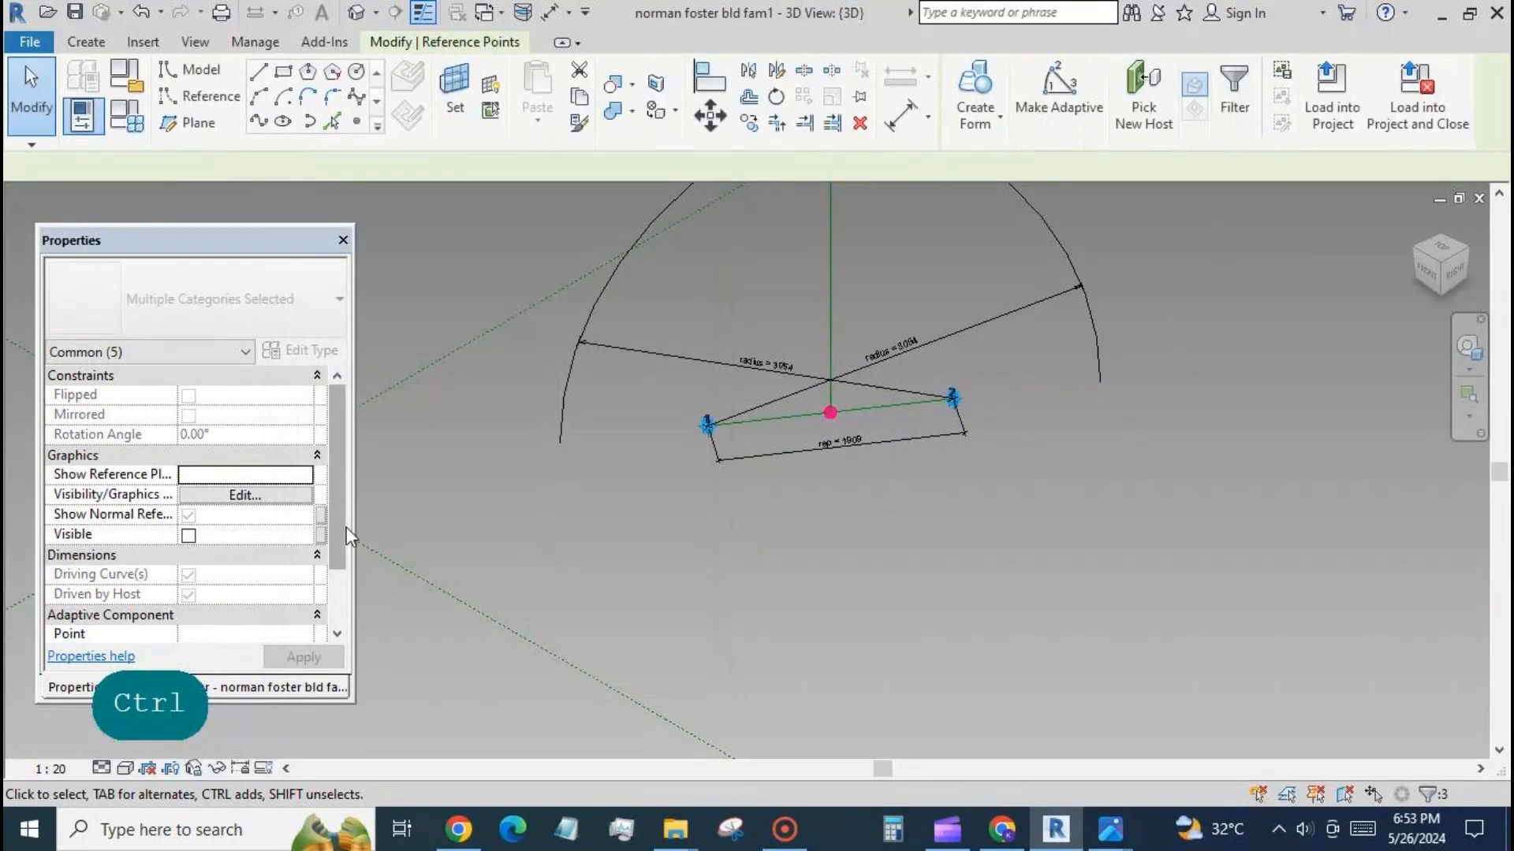
Associate the Rotation Angle of the selected reference points with a new instance family parameter named rot.
{"action": "left_click", "coordinate": [321, 434]}
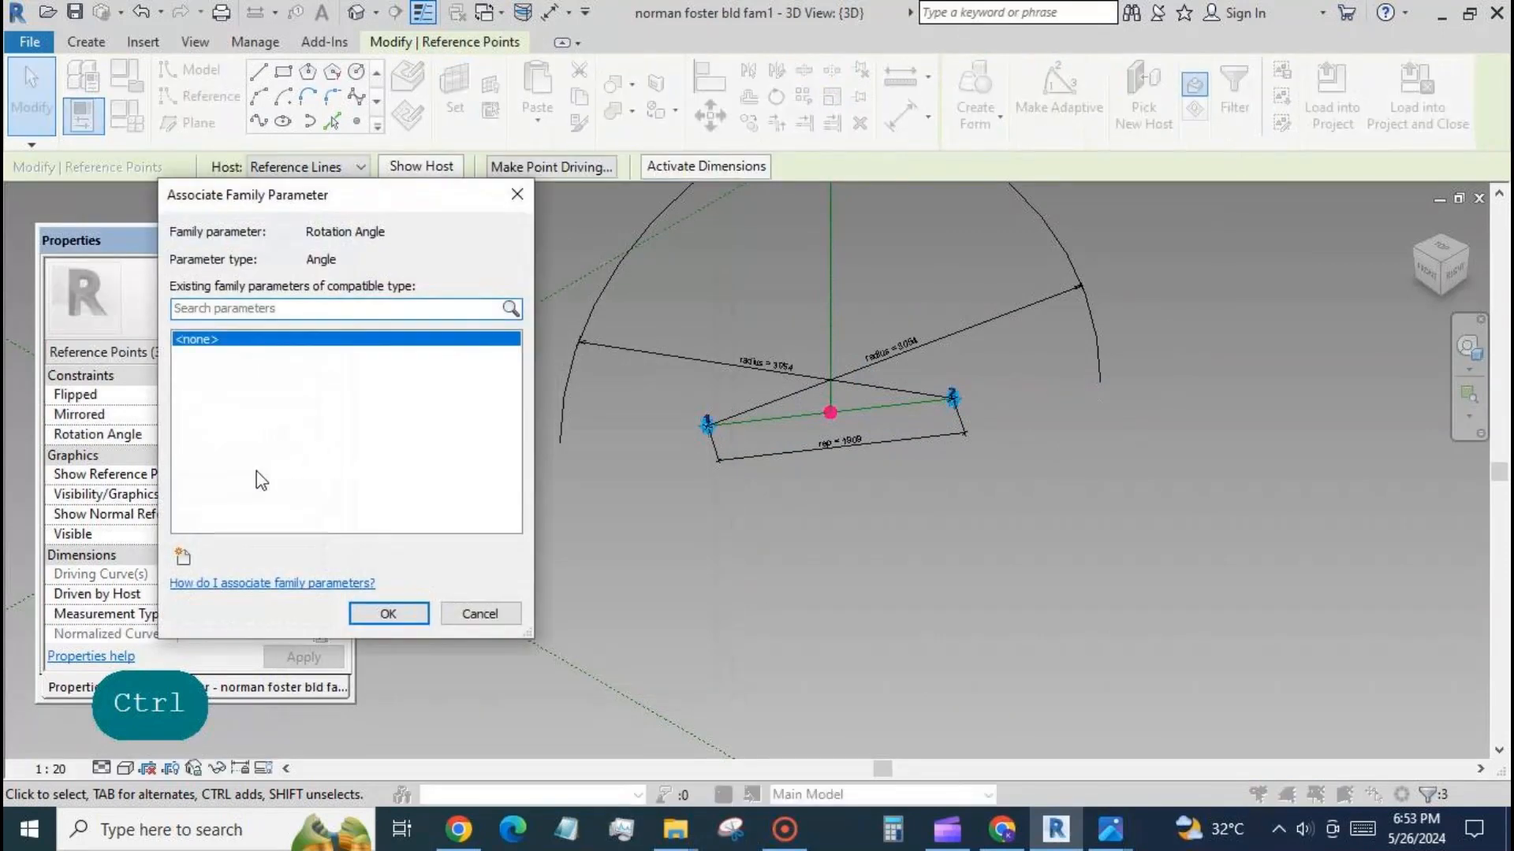
{"action": "left_click", "coordinate": [183, 557]}
{"action": "type", "text": "rot"}
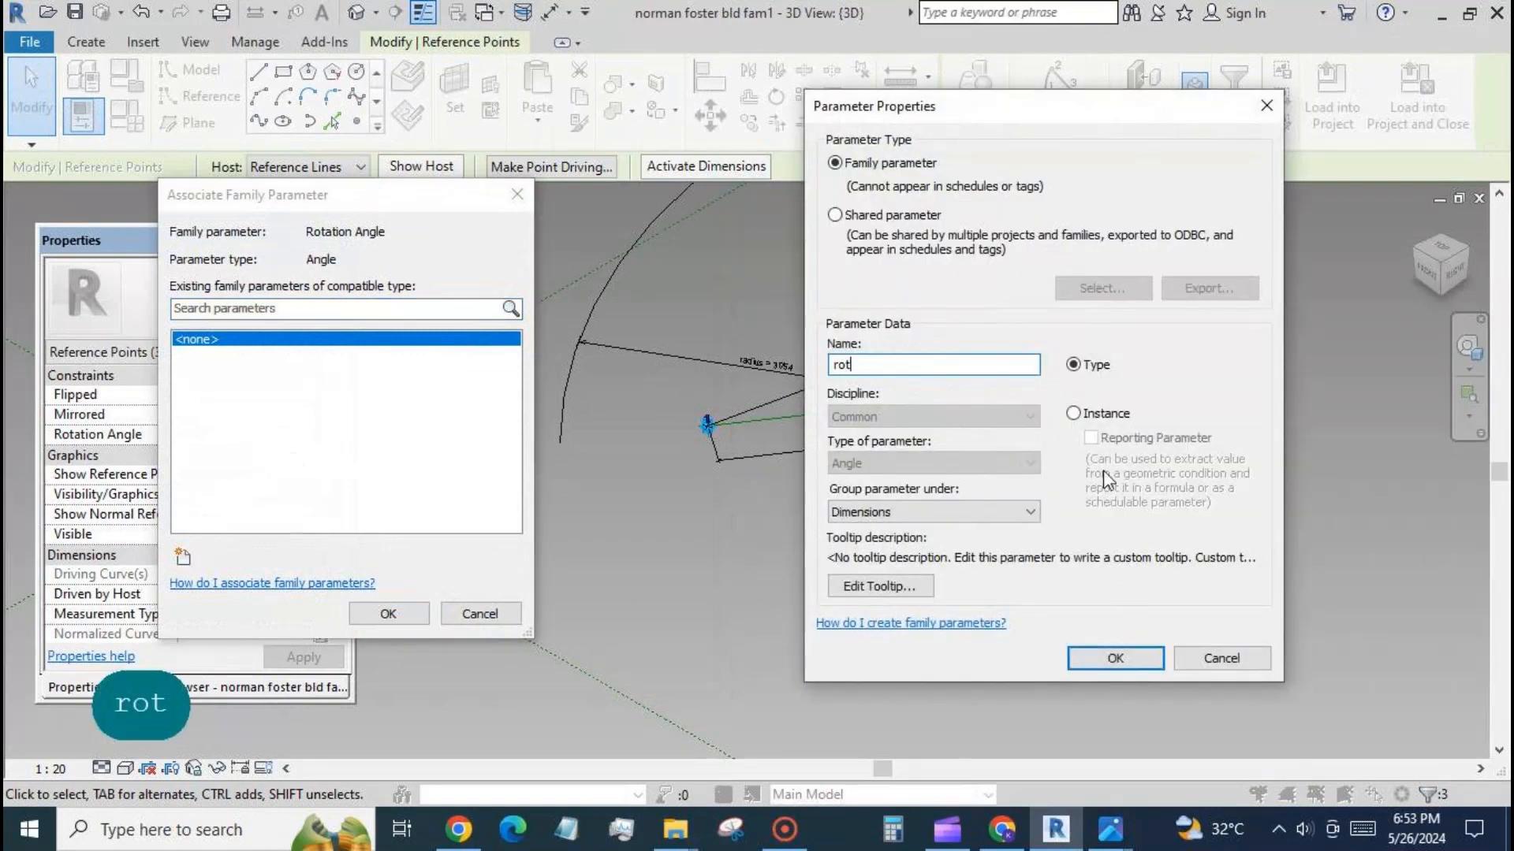
{"action": "left_click", "coordinate": [1115, 658]}
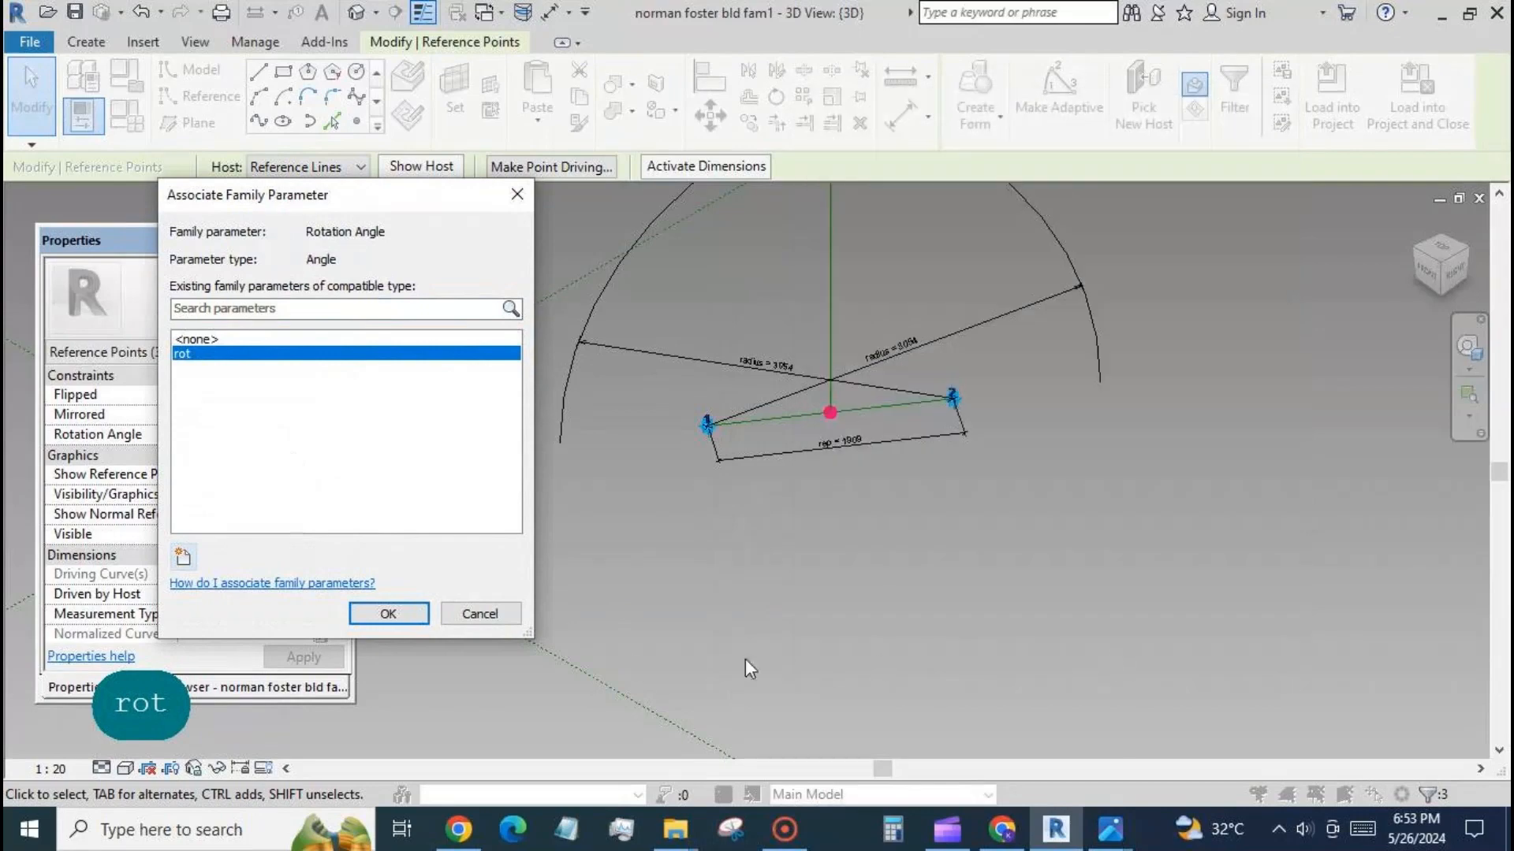
{"action": "left_click", "coordinate": [388, 613]}
Test the arch's tilt by setting the rot parameter to 22° in the family types.
{"action": "scroll", "coordinate": [1177, 518], "scroll_direction": "down", "scroll_amount": 3}
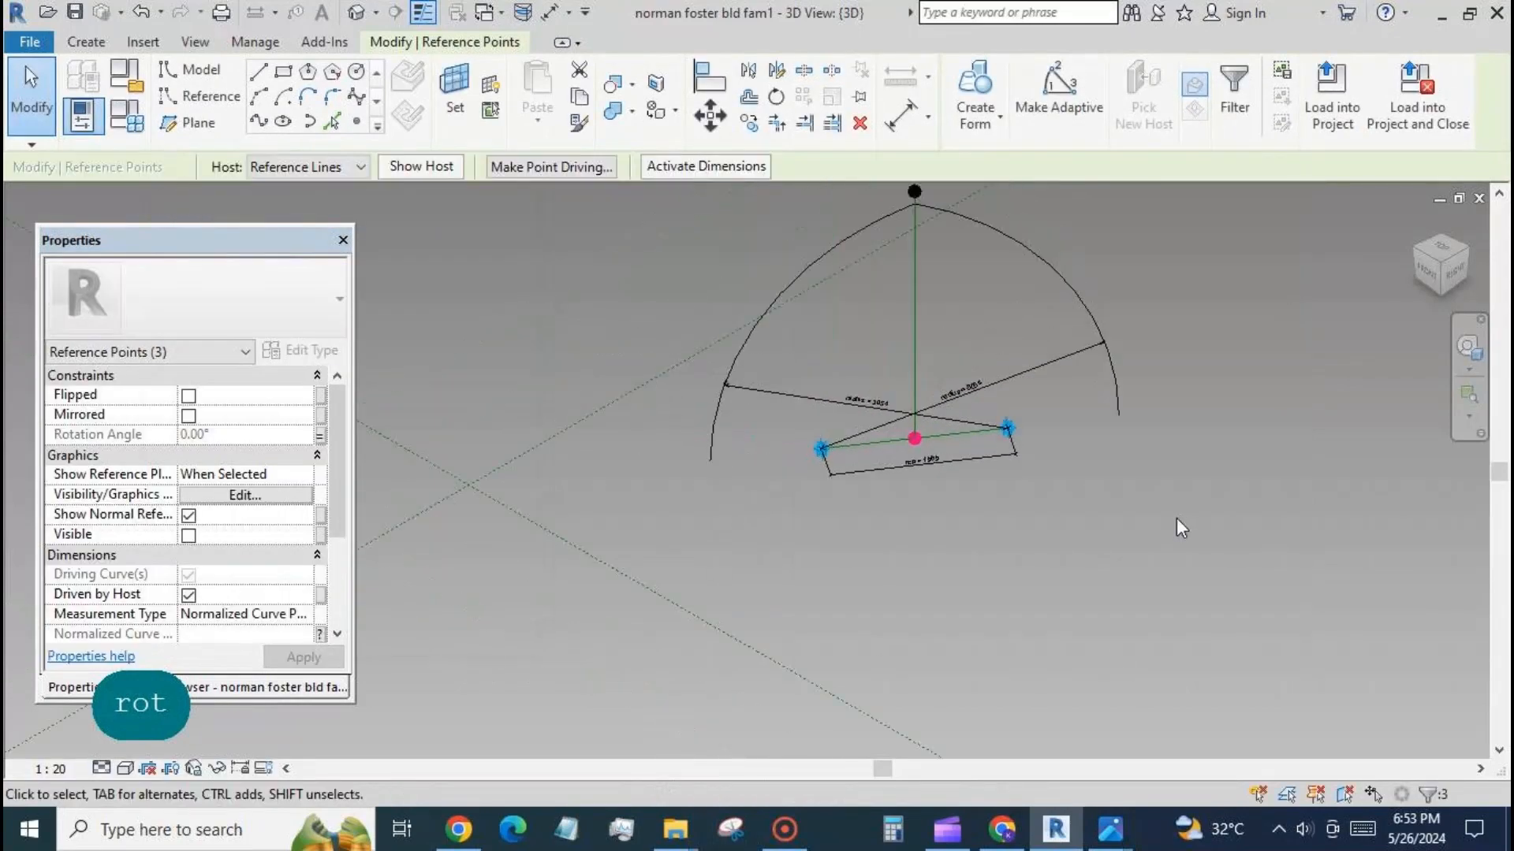
{"action": "left_click", "coordinate": [134, 128]}
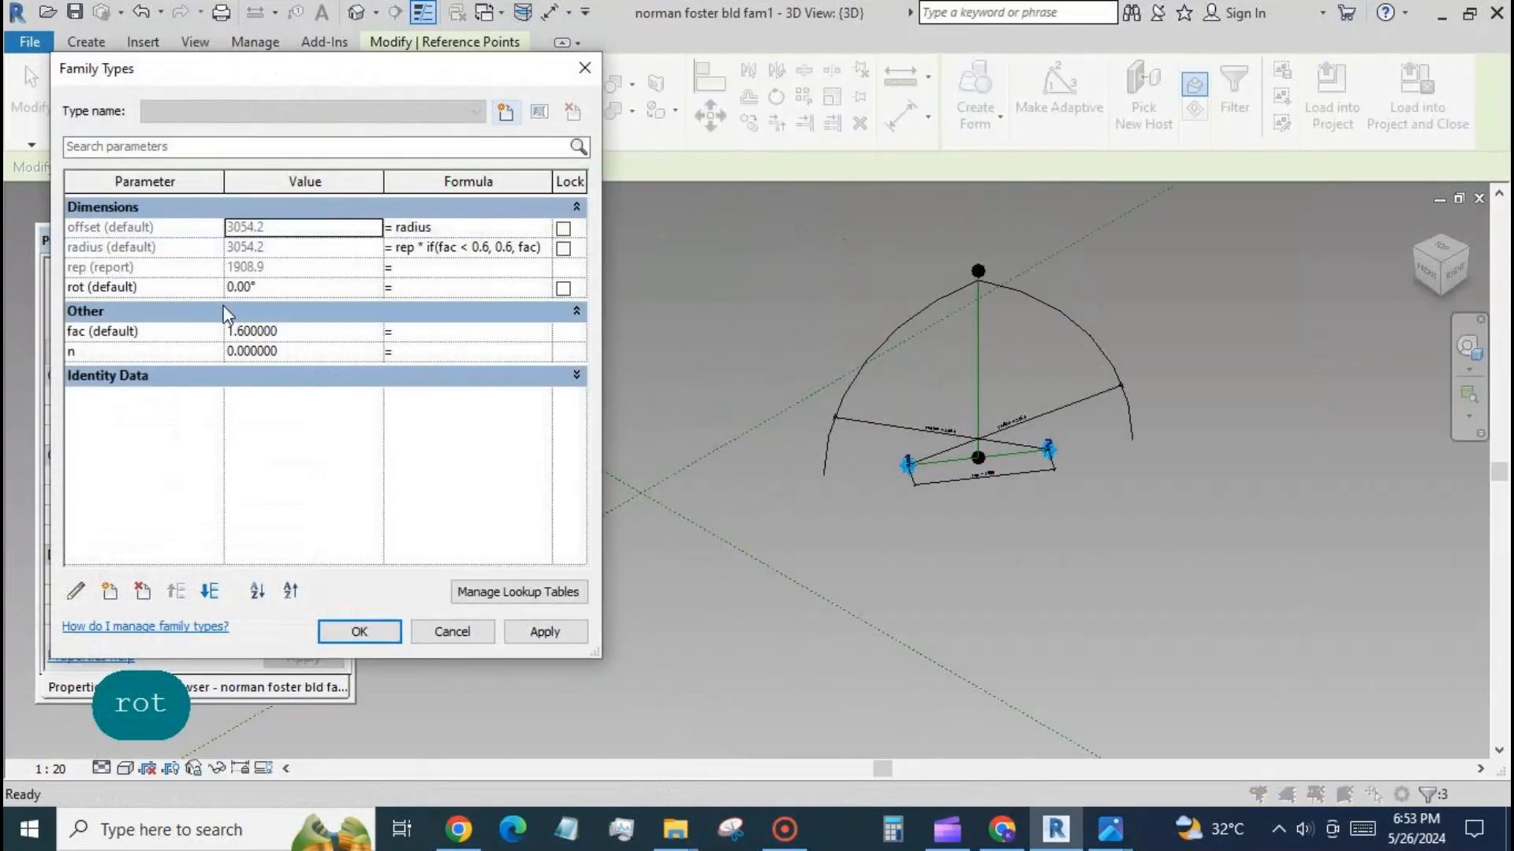
{"action": "type", "text": "22"}
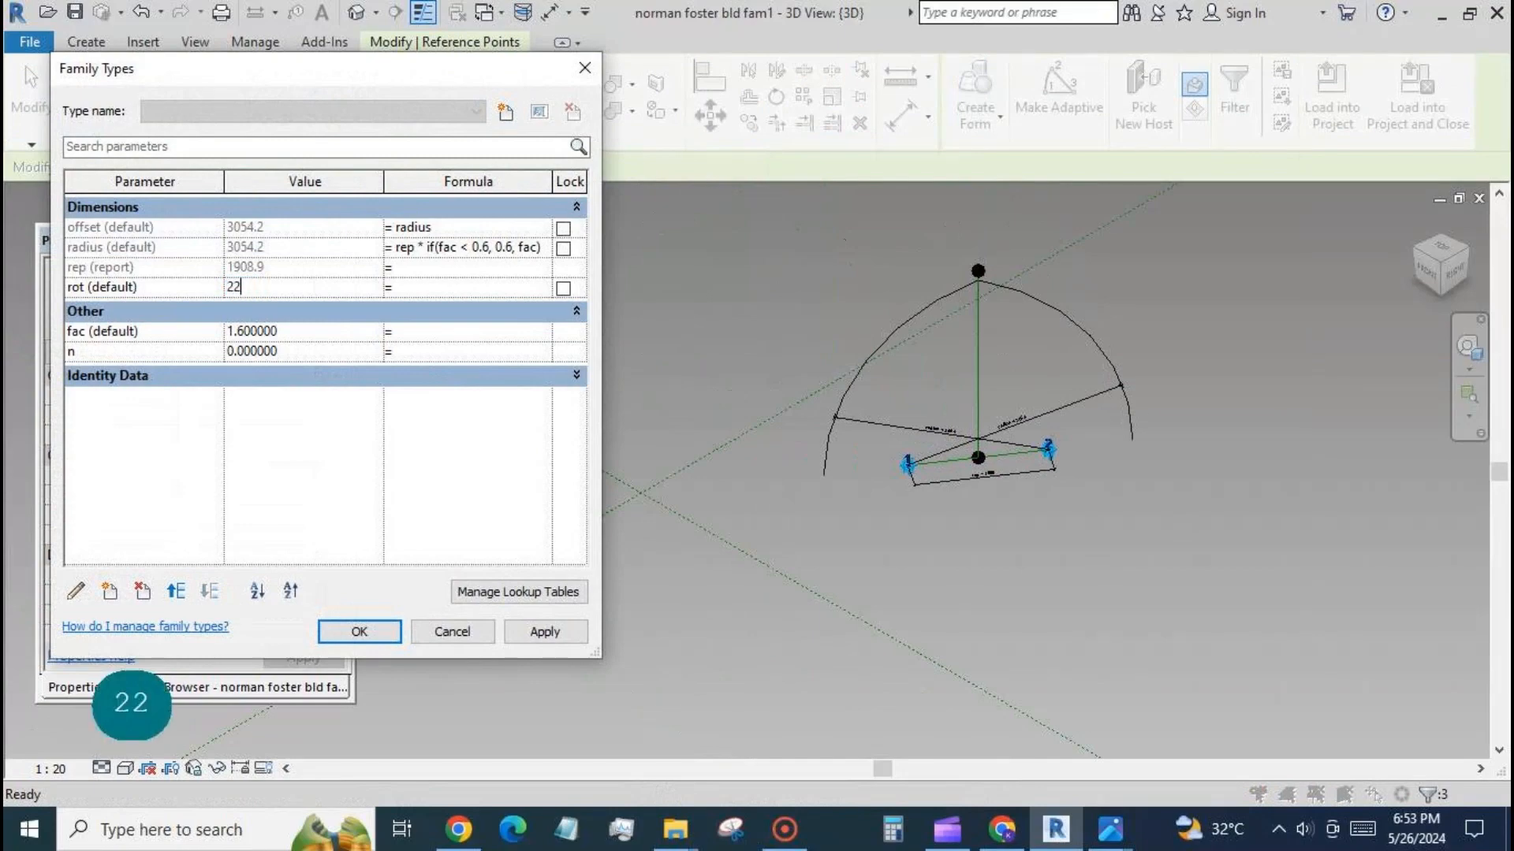
{"action": "left_click", "coordinate": [539, 634]}
{"action": "left_click", "coordinate": [375, 632]}
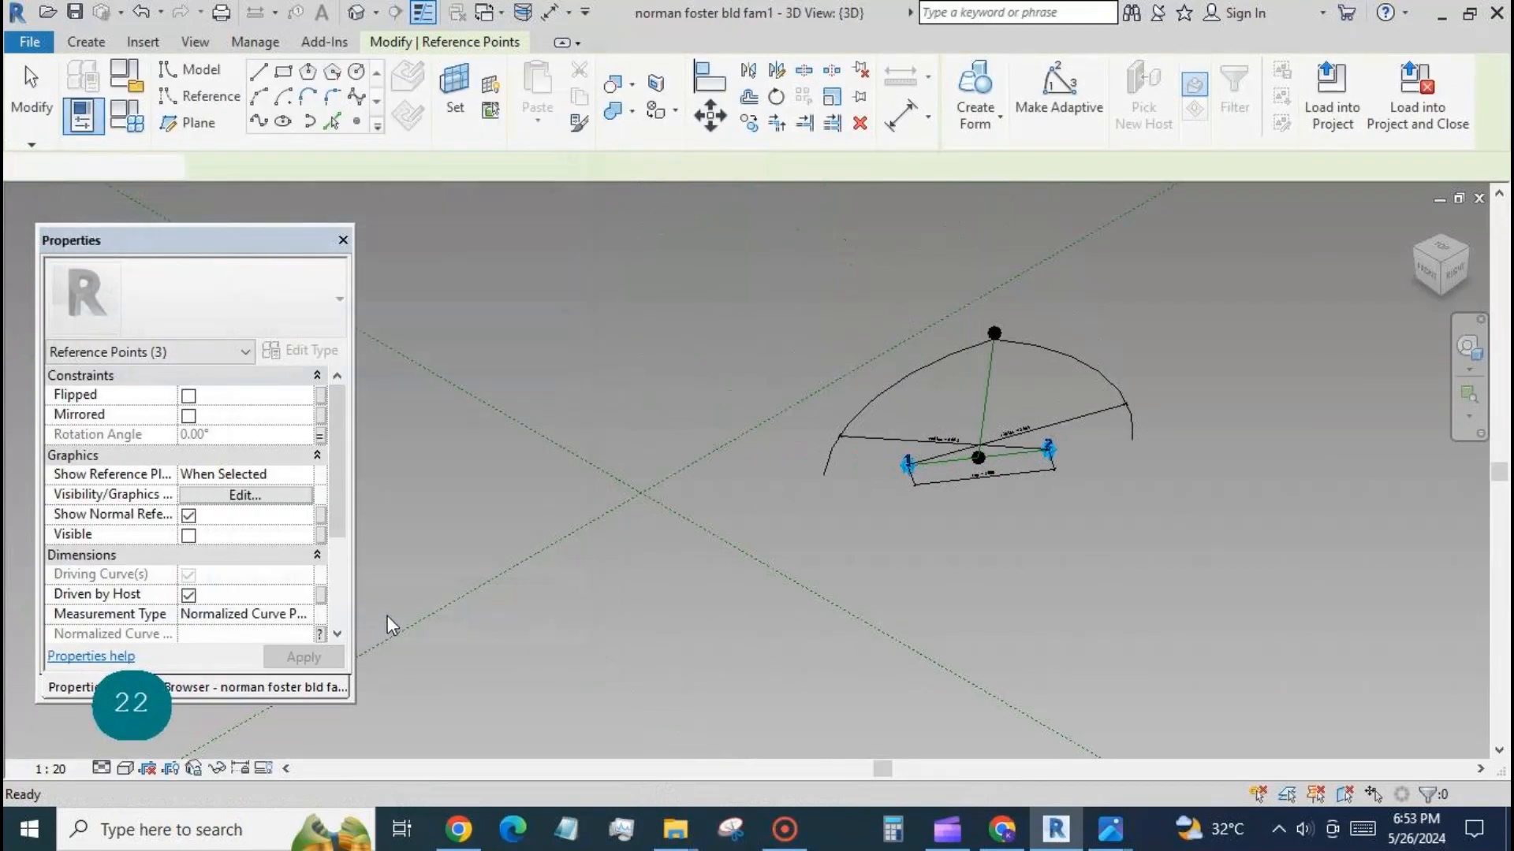
Reset the rot parameter to 0° in the family types.
{"action": "left_click", "coordinate": [169, 194]}
{"action": "left_click", "coordinate": [126, 117]}
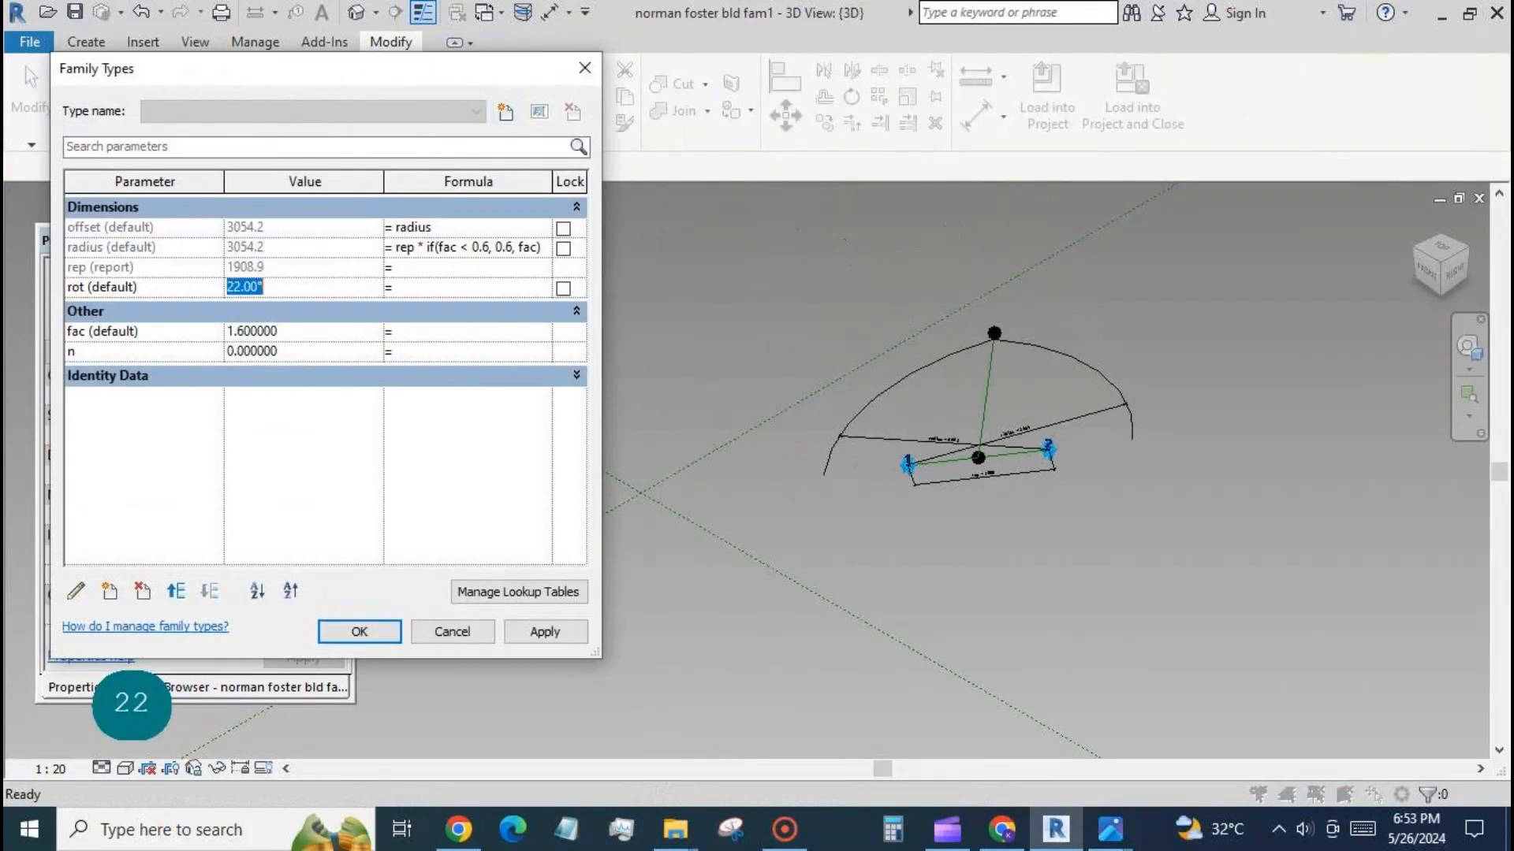
{"action": "type", "text": "0"}
{"action": "left_click", "coordinate": [533, 636]}
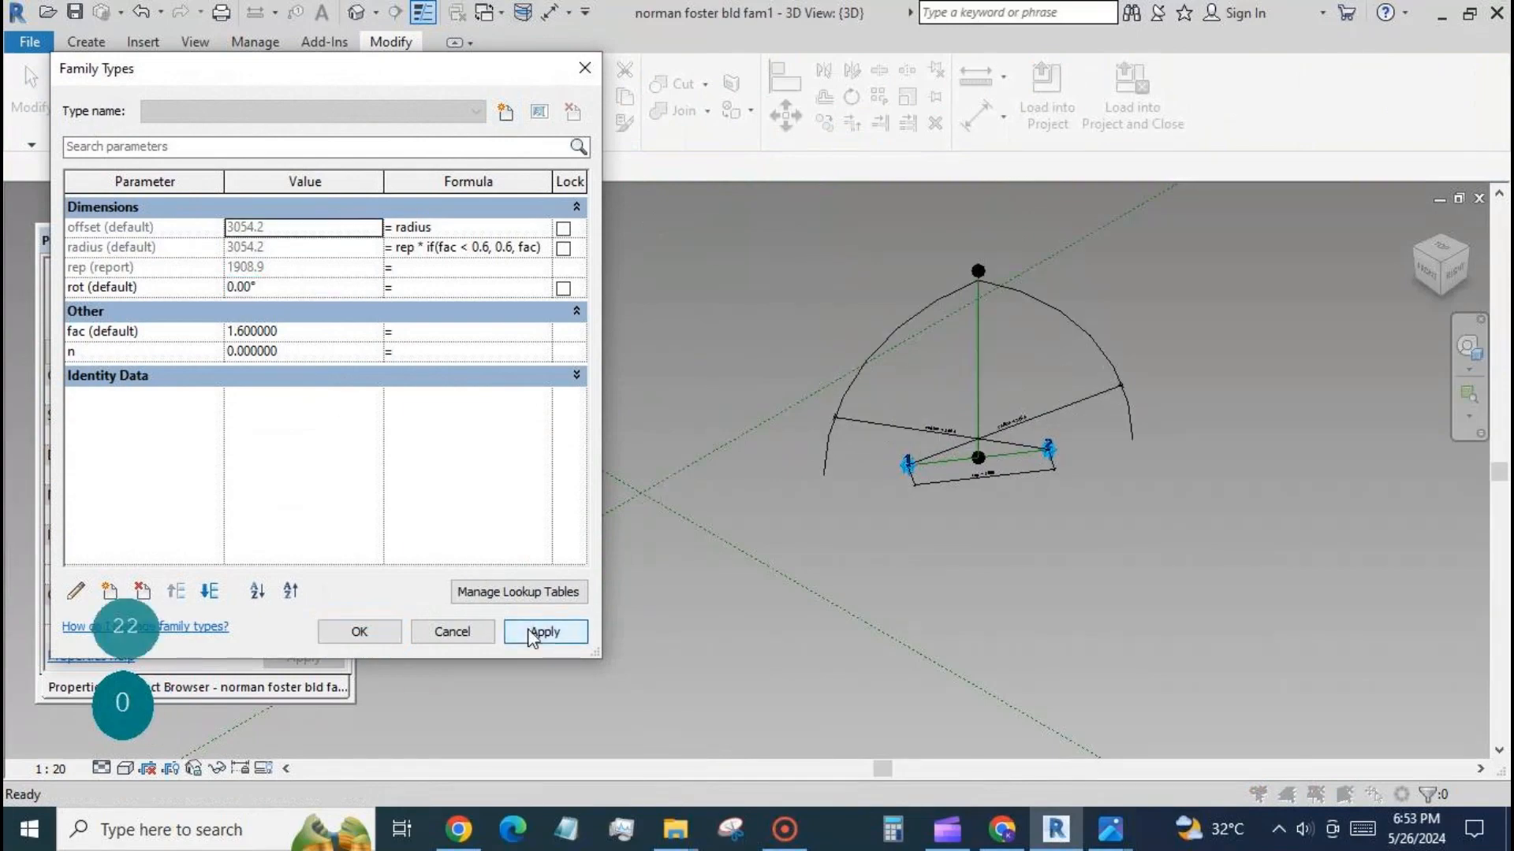
{"action": "left_click", "coordinate": [388, 640]}
Reload the arch family into Family13, overwriting the existing version without its parameter values.
{"action": "left_click", "coordinate": [1047, 84]}
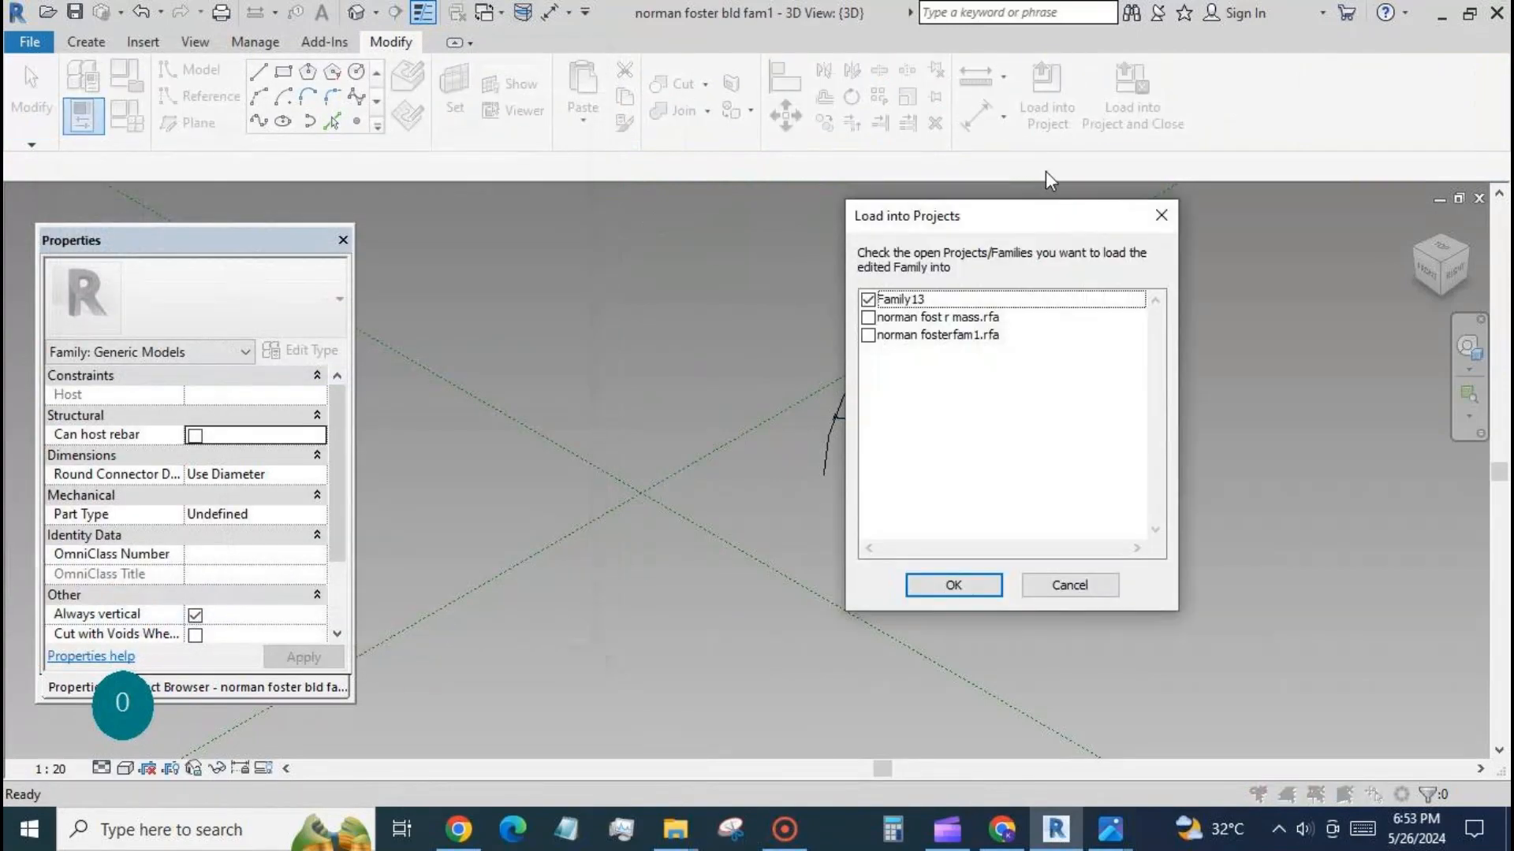
{"action": "left_click", "coordinate": [953, 584]}
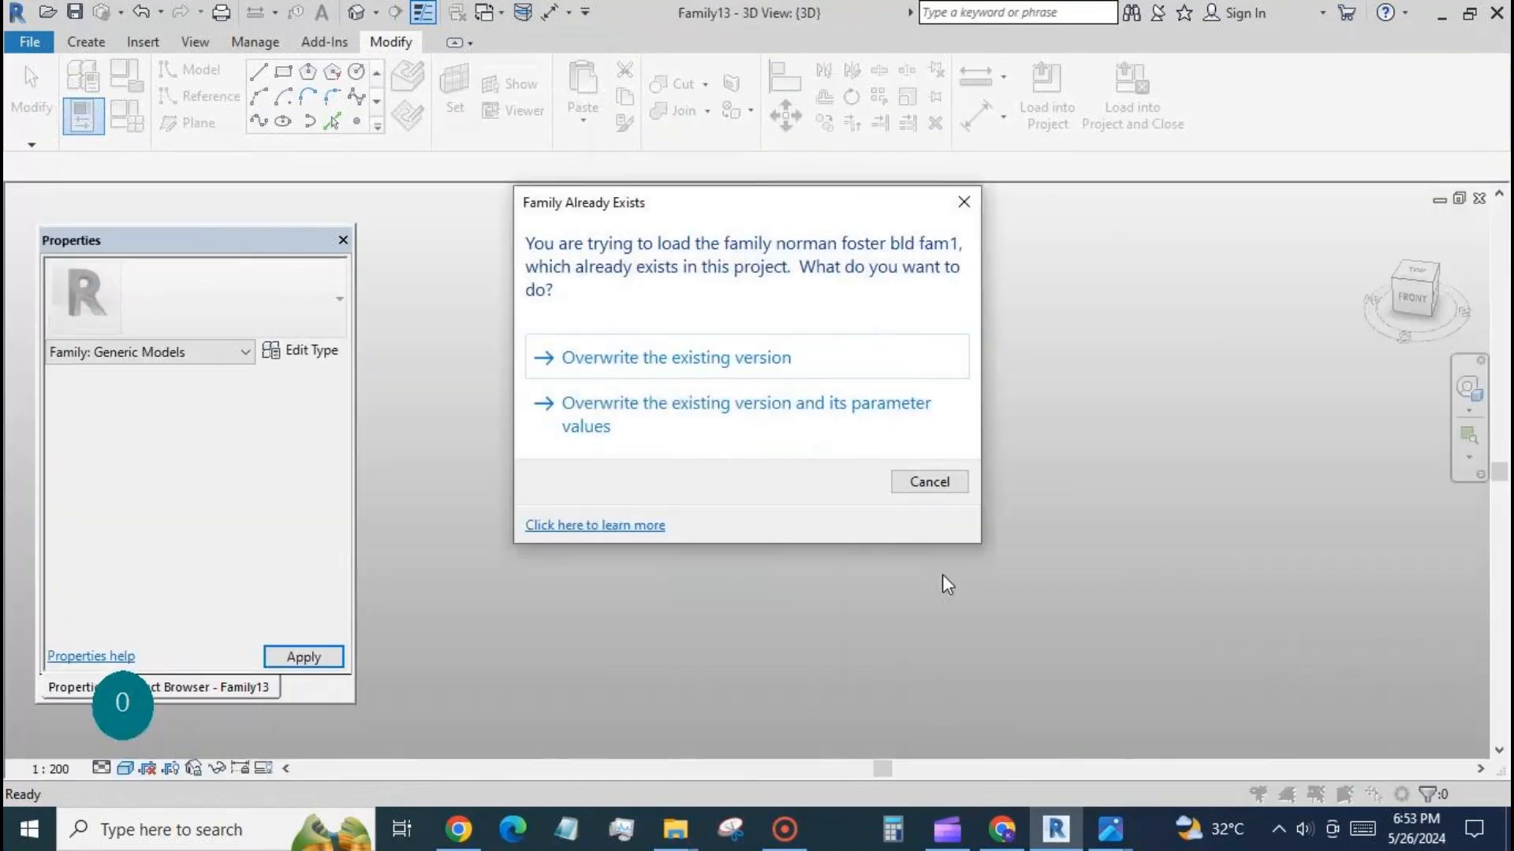
{"action": "left_click", "coordinate": [703, 360]}
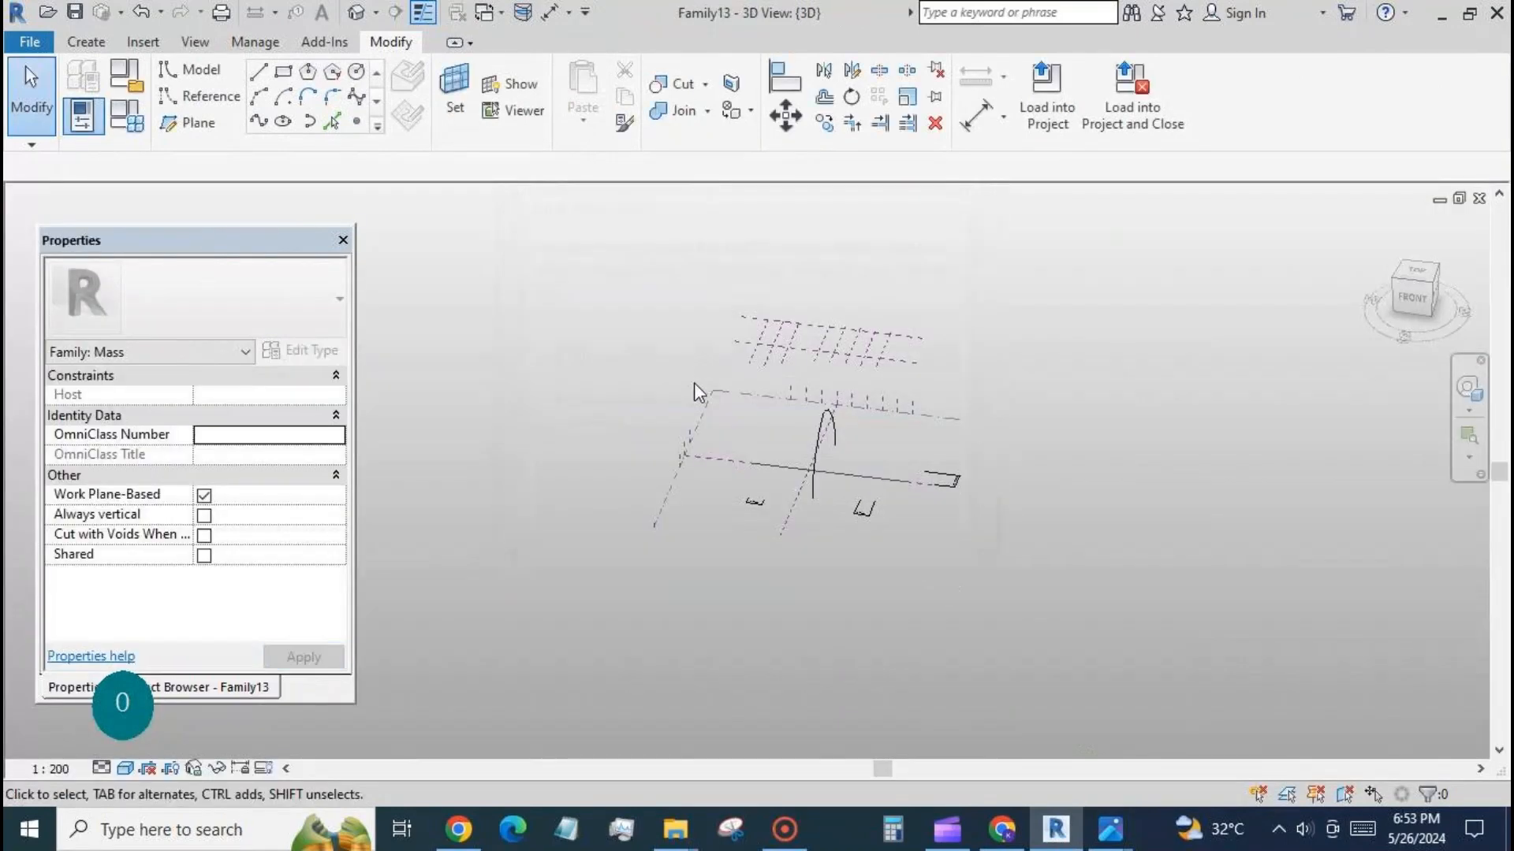
On the Level 1 plan, place another arch along the third vertical reference plane, from the lower to the upper horizontal reference plane.
{"action": "left_click", "coordinate": [200, 685]}
{"action": "double_click", "coordinate": [140, 308]}
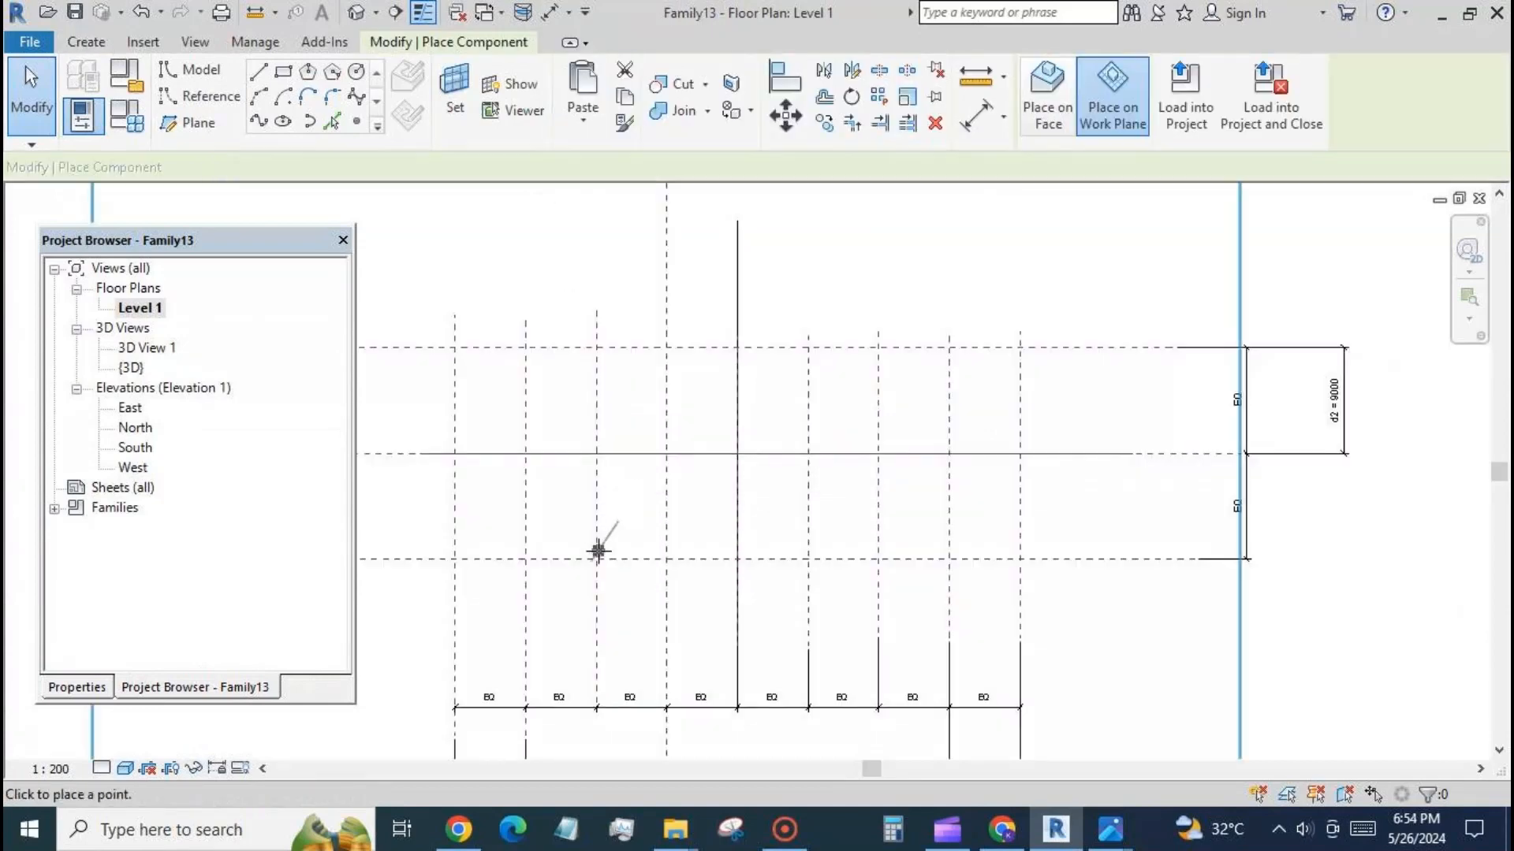
{"action": "left_click", "coordinate": [596, 559]}
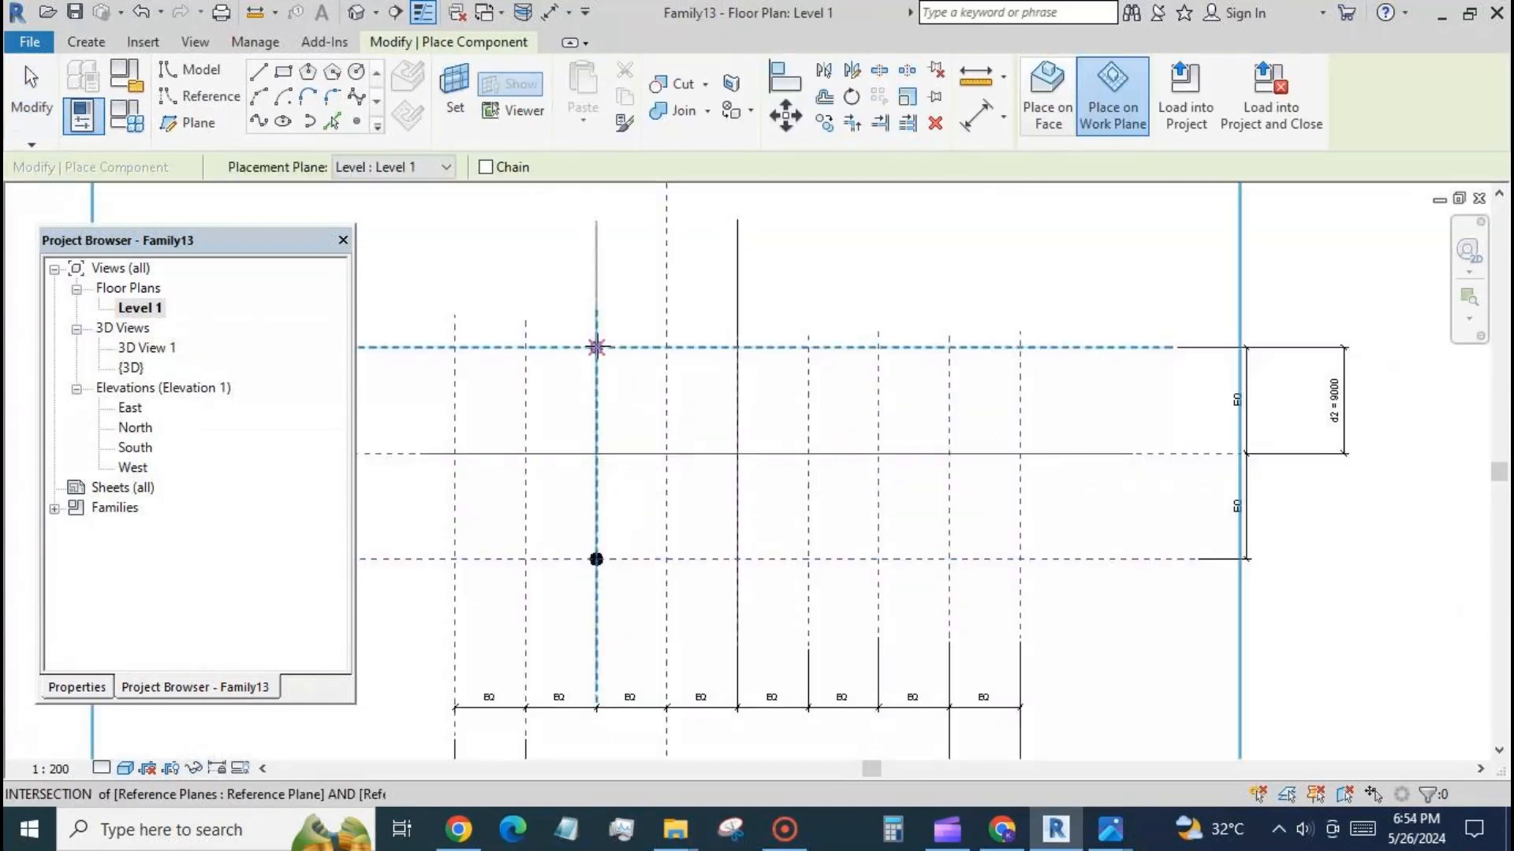
{"action": "left_click", "coordinate": [597, 347]}
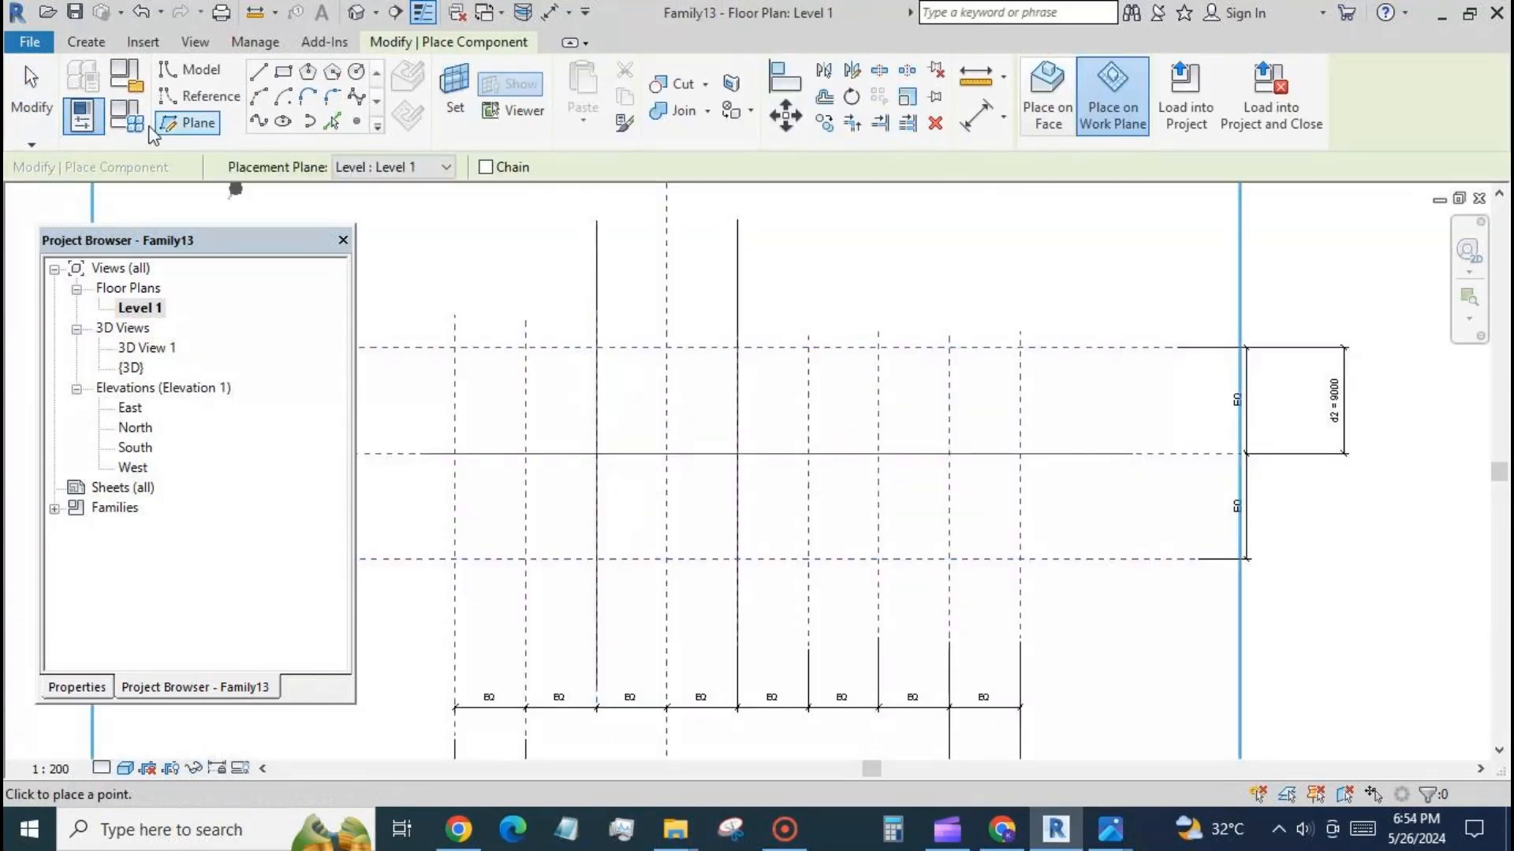
{"action": "left_click", "coordinate": [32, 95]}
{"action": "scroll", "coordinate": [906, 230], "scroll_direction": "down", "scroll_amount": 2}
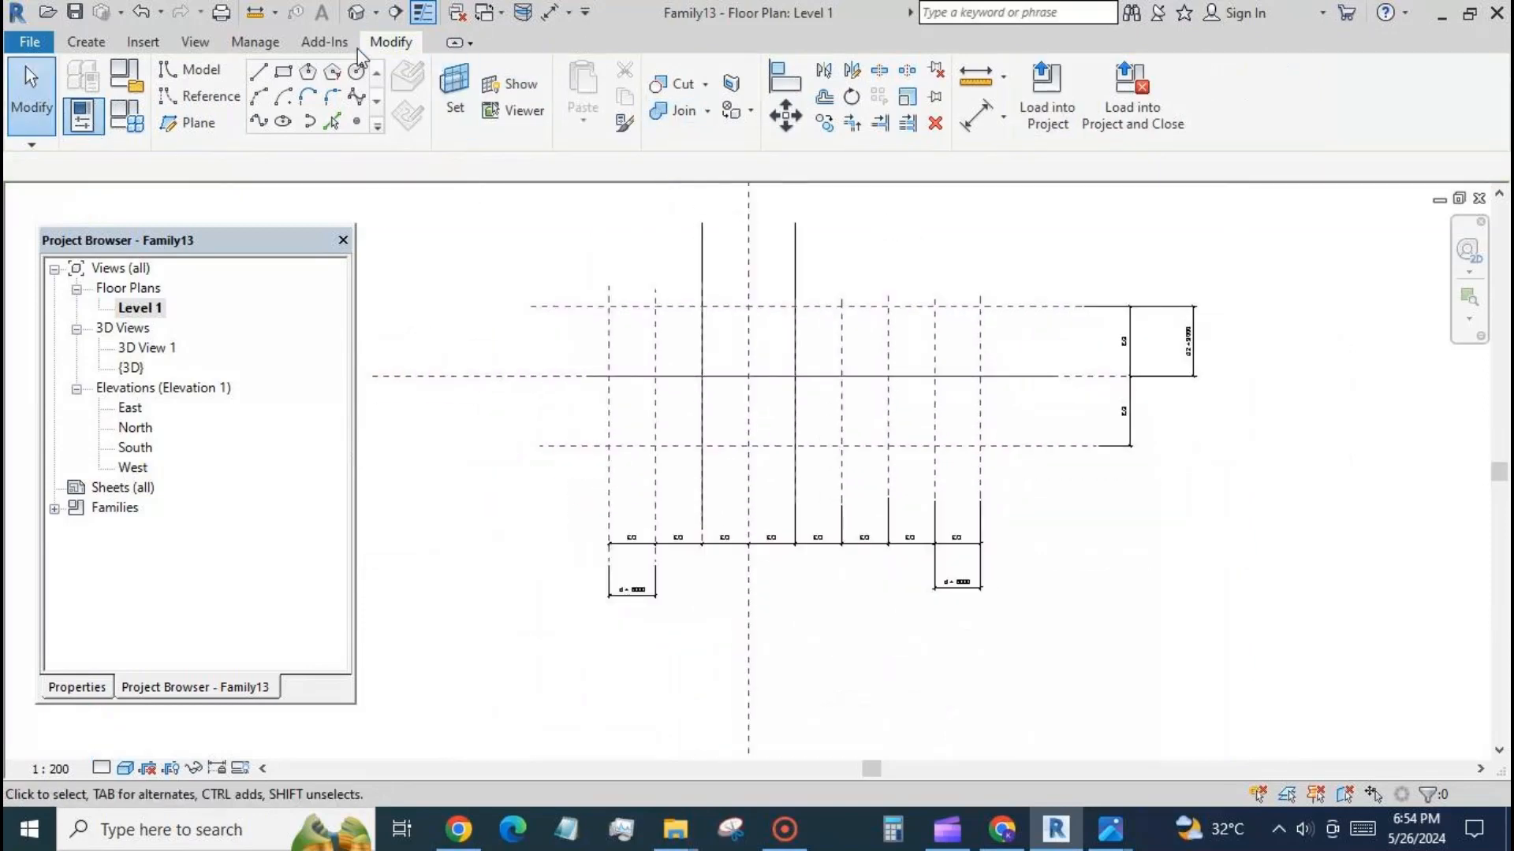
Examine both placed arches in the 3D view and review their shared rot and fac instance properties.
{"action": "left_click", "coordinate": [354, 14]}
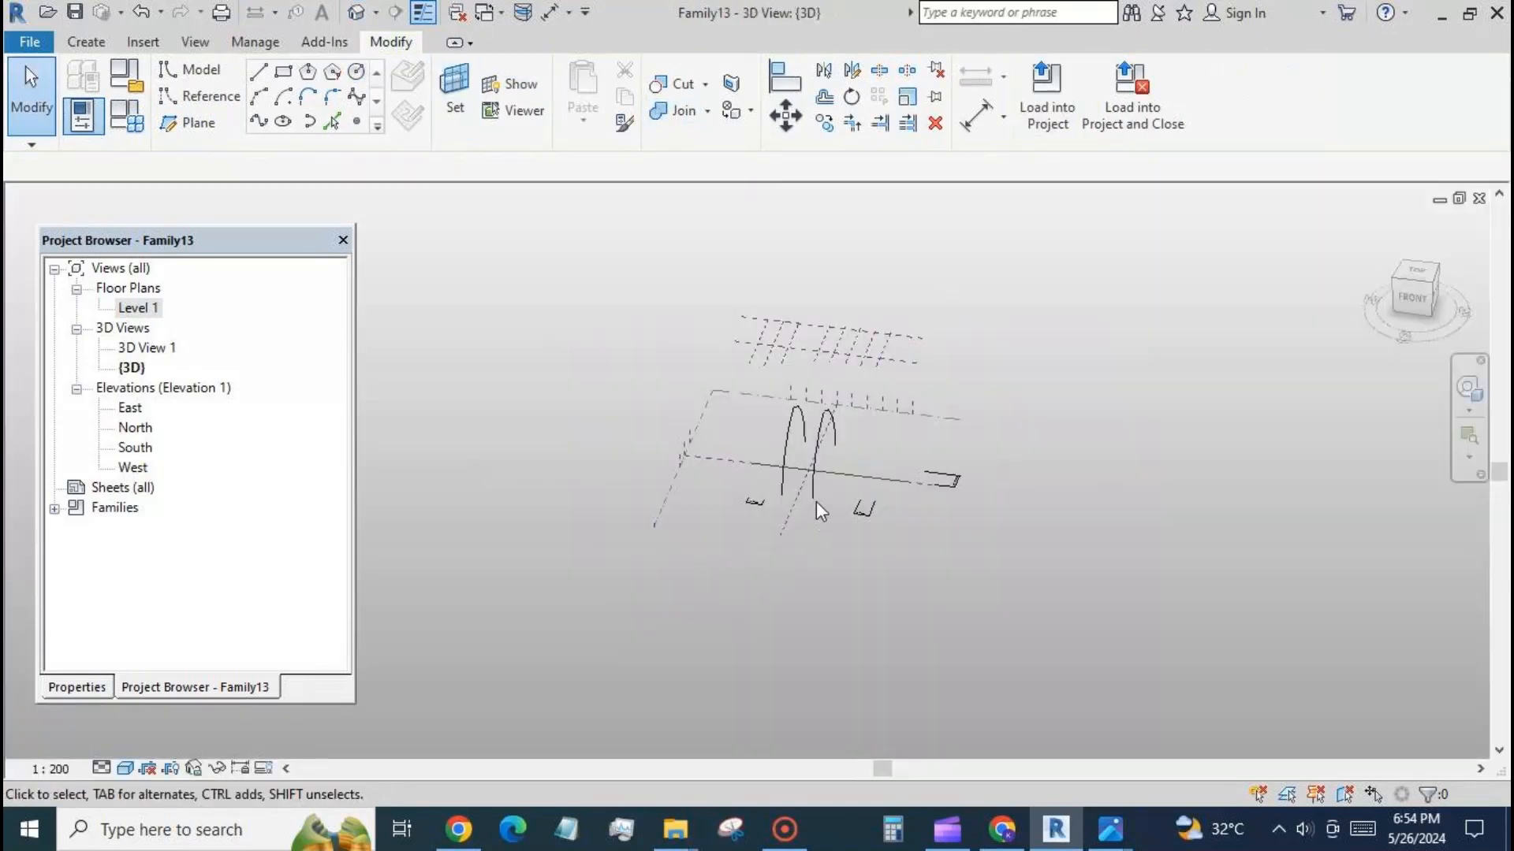
{"action": "scroll", "coordinate": [798, 448], "scroll_direction": "up", "scroll_amount": 2}
{"action": "scroll", "coordinate": [797, 448], "scroll_direction": "up", "scroll_amount": 1}
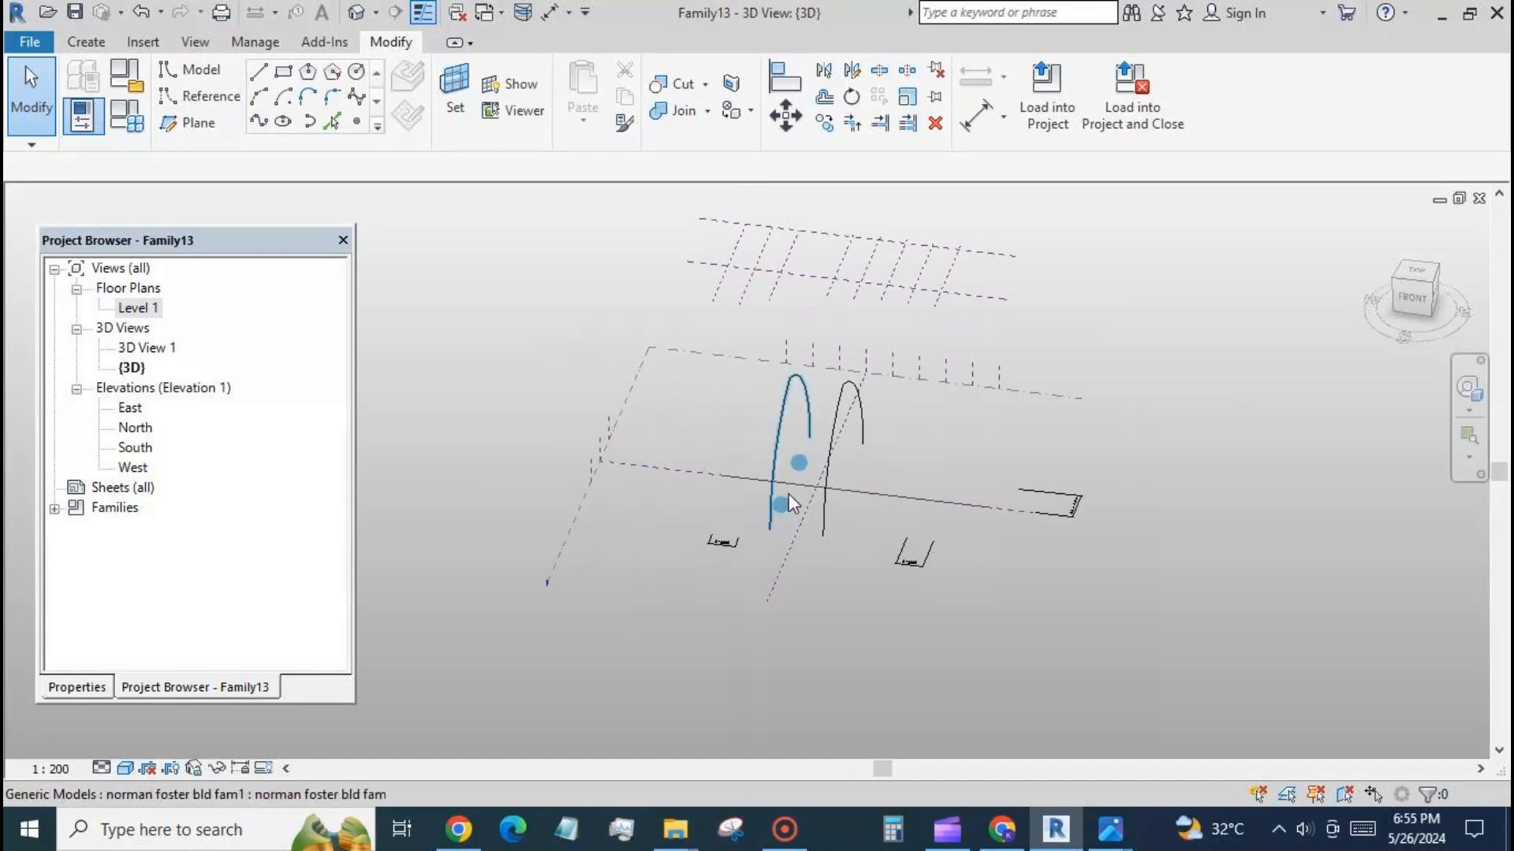
{"action": "left_click", "coordinate": [770, 512]}
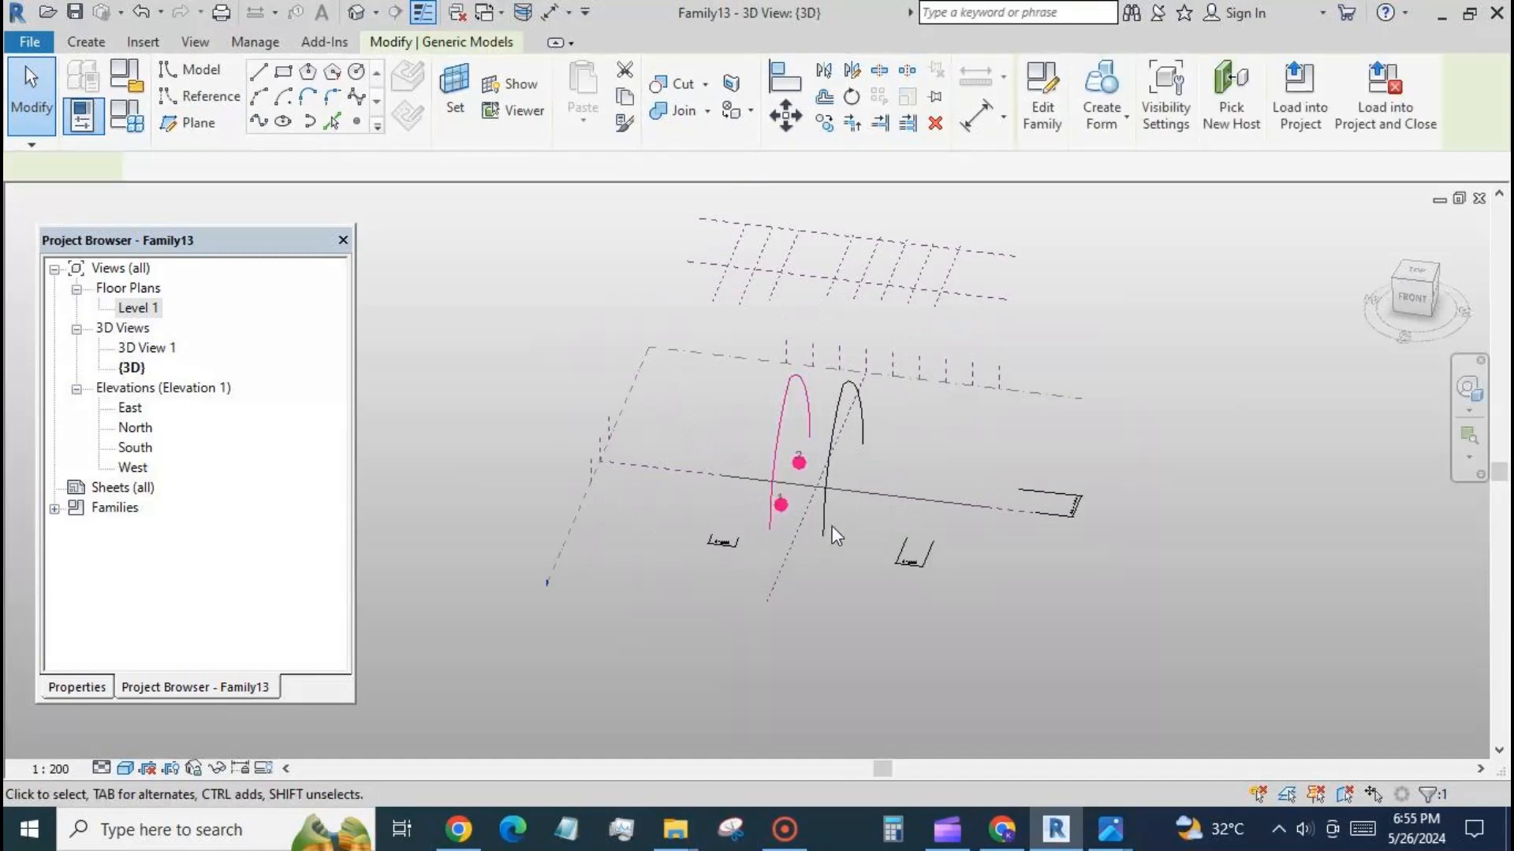
{"action": "left_click", "coordinate": [825, 550], "text": "ctrl"}
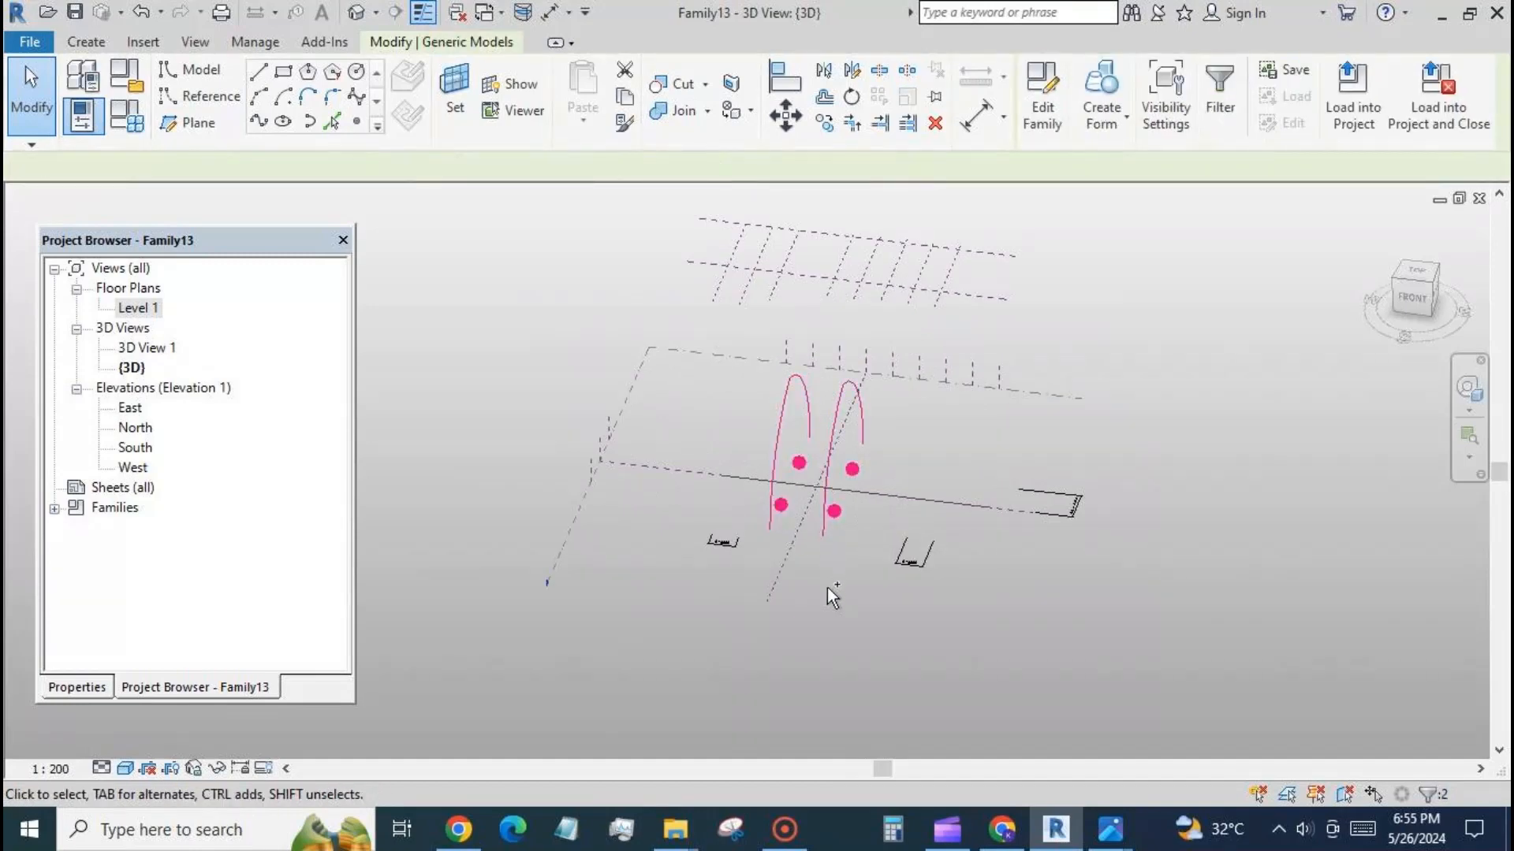
{"action": "left_click", "coordinate": [103, 683]}
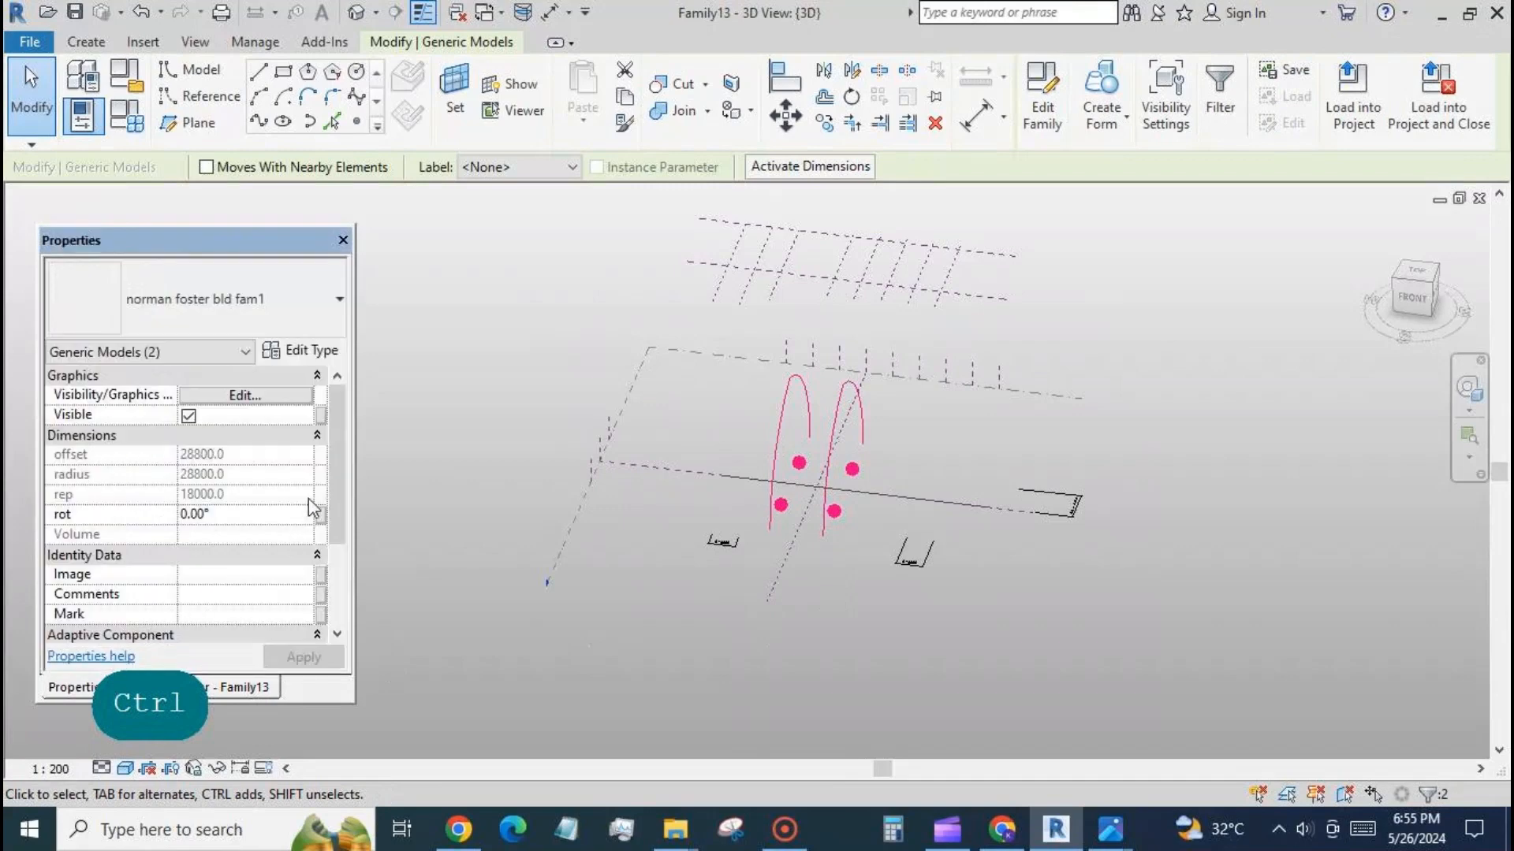
{"action": "scroll", "coordinate": [309, 499], "scroll_direction": "down", "scroll_amount": 3}
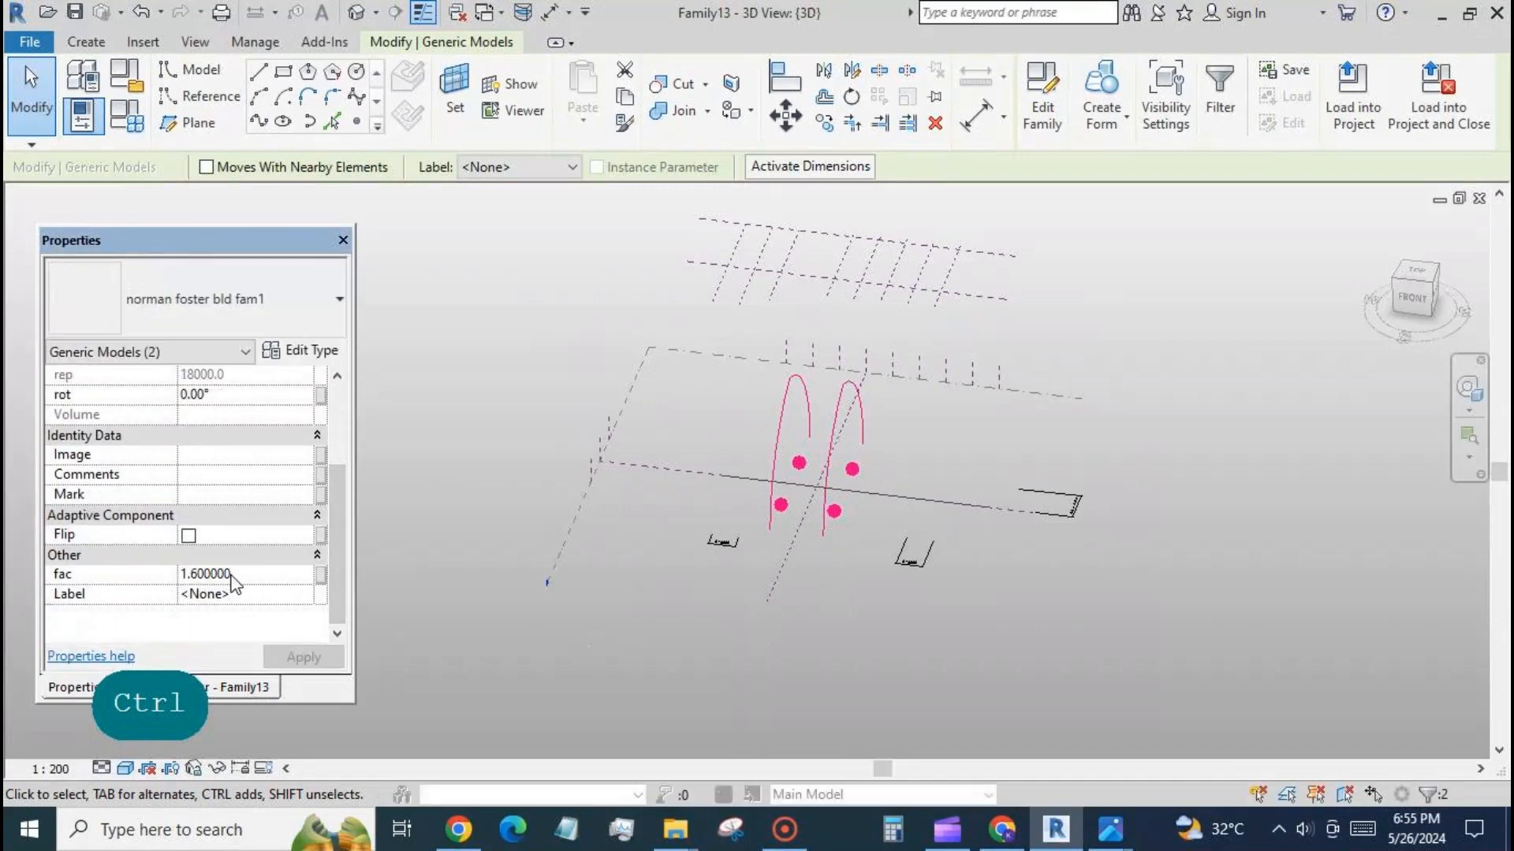
{"action": "left_click", "coordinate": [467, 530]}
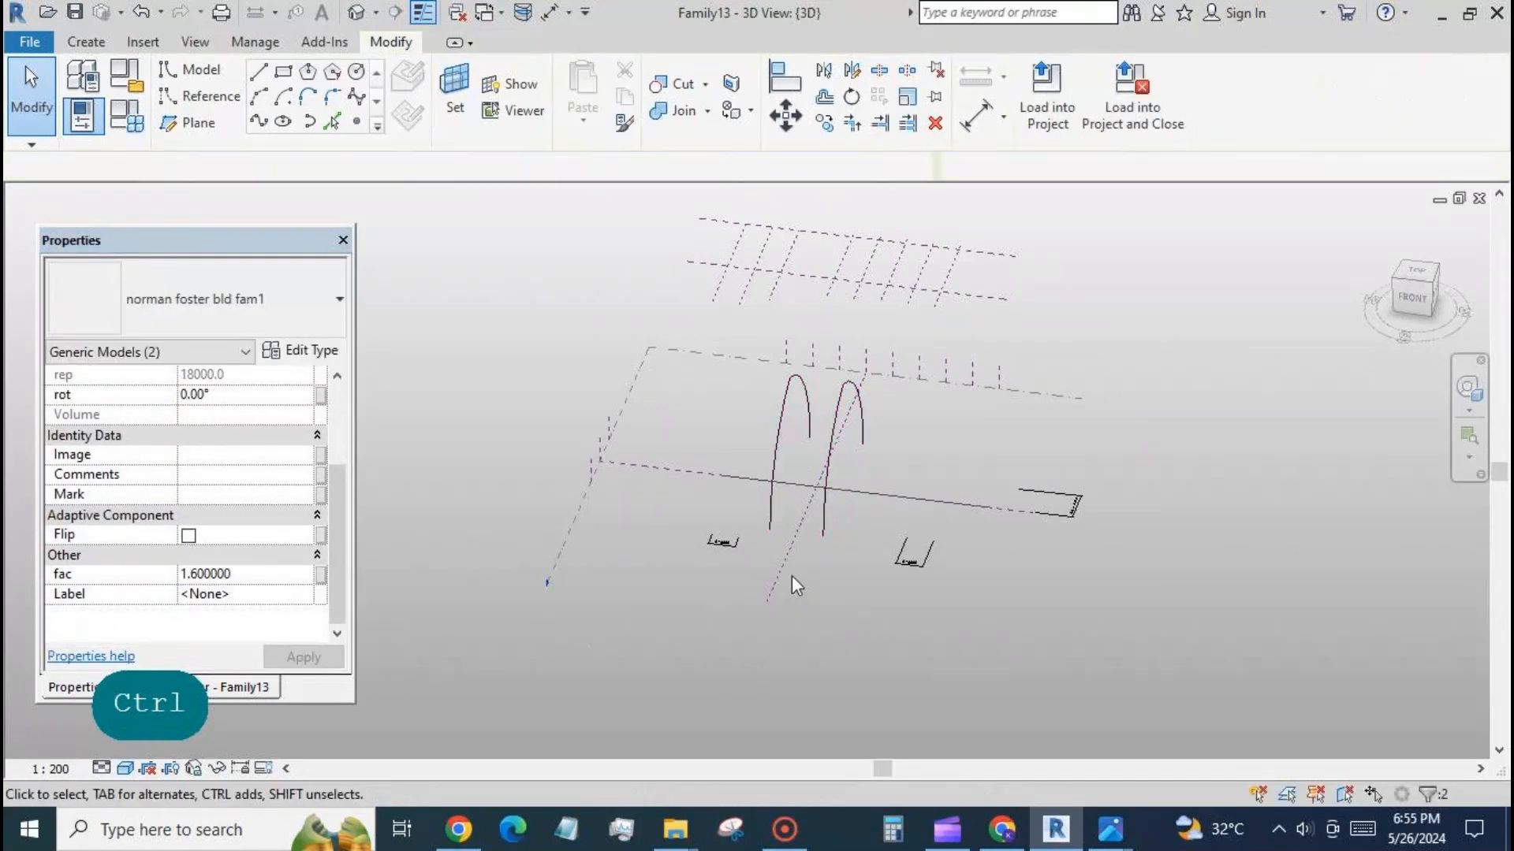
Set the rot value of the first placed arch, nearest the grid's centre, to 8°.
{"action": "left_click", "coordinate": [825, 494]}
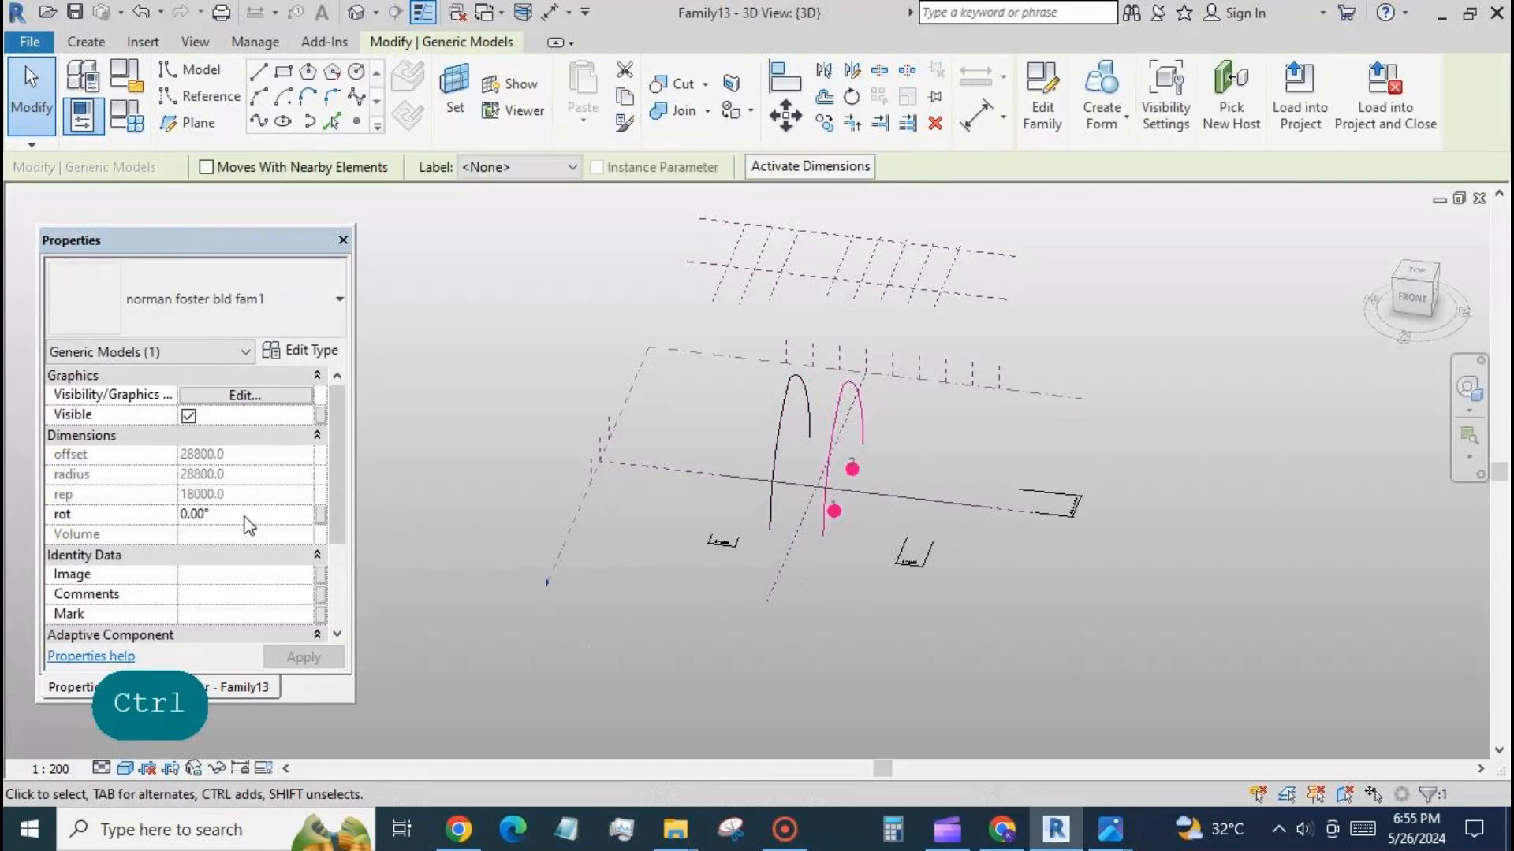
{"action": "left_click", "coordinate": [244, 516]}
{"action": "type", "text": "8"}
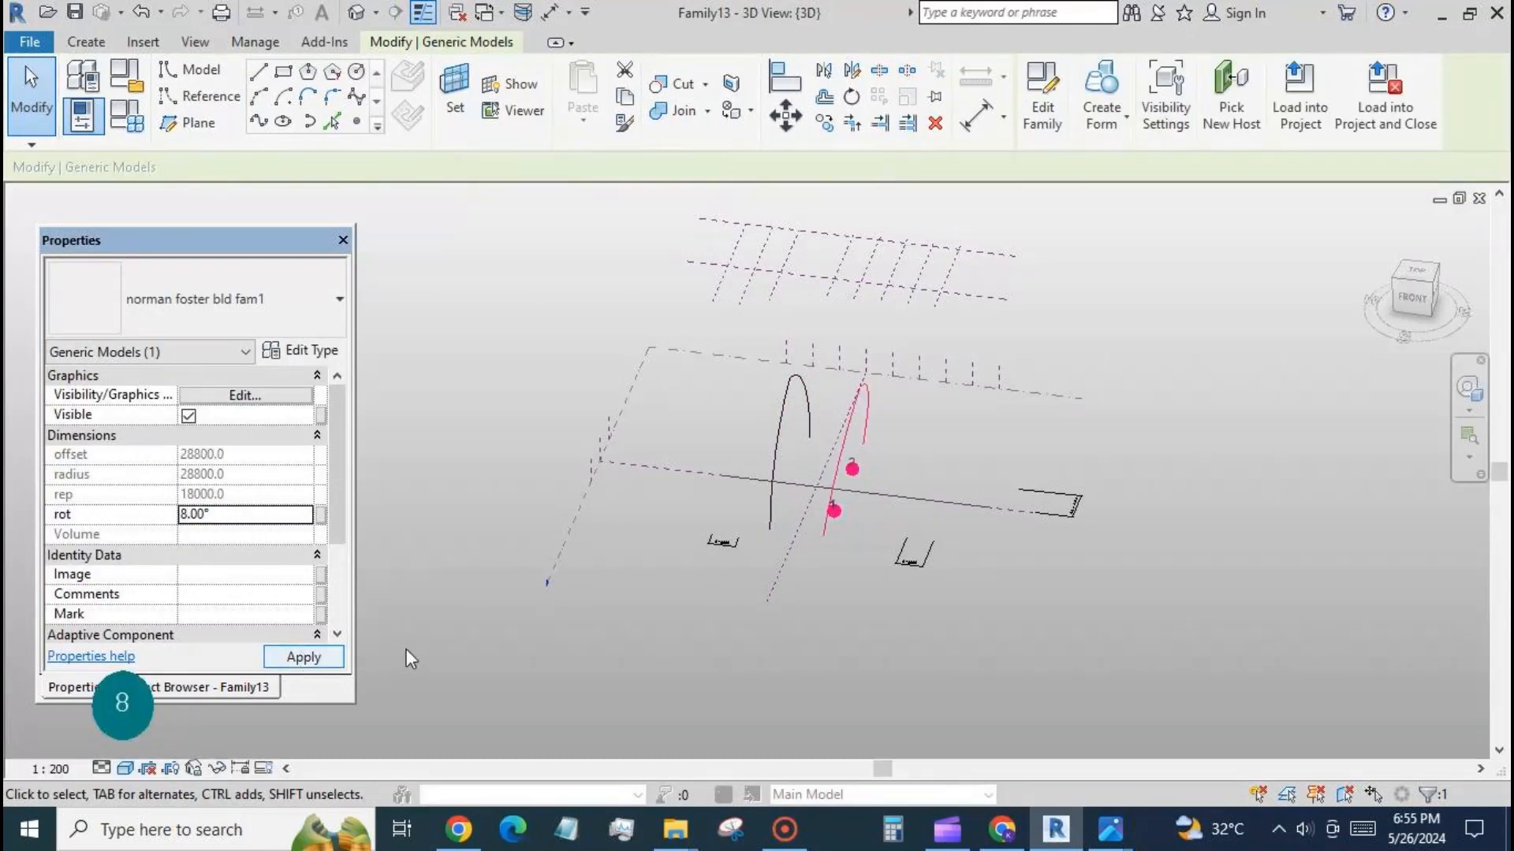
On the Level 1 plan, draw four vertical reference planes in the four successive bays to the right of the grid's centre plane.
{"action": "left_click", "coordinate": [533, 644]}
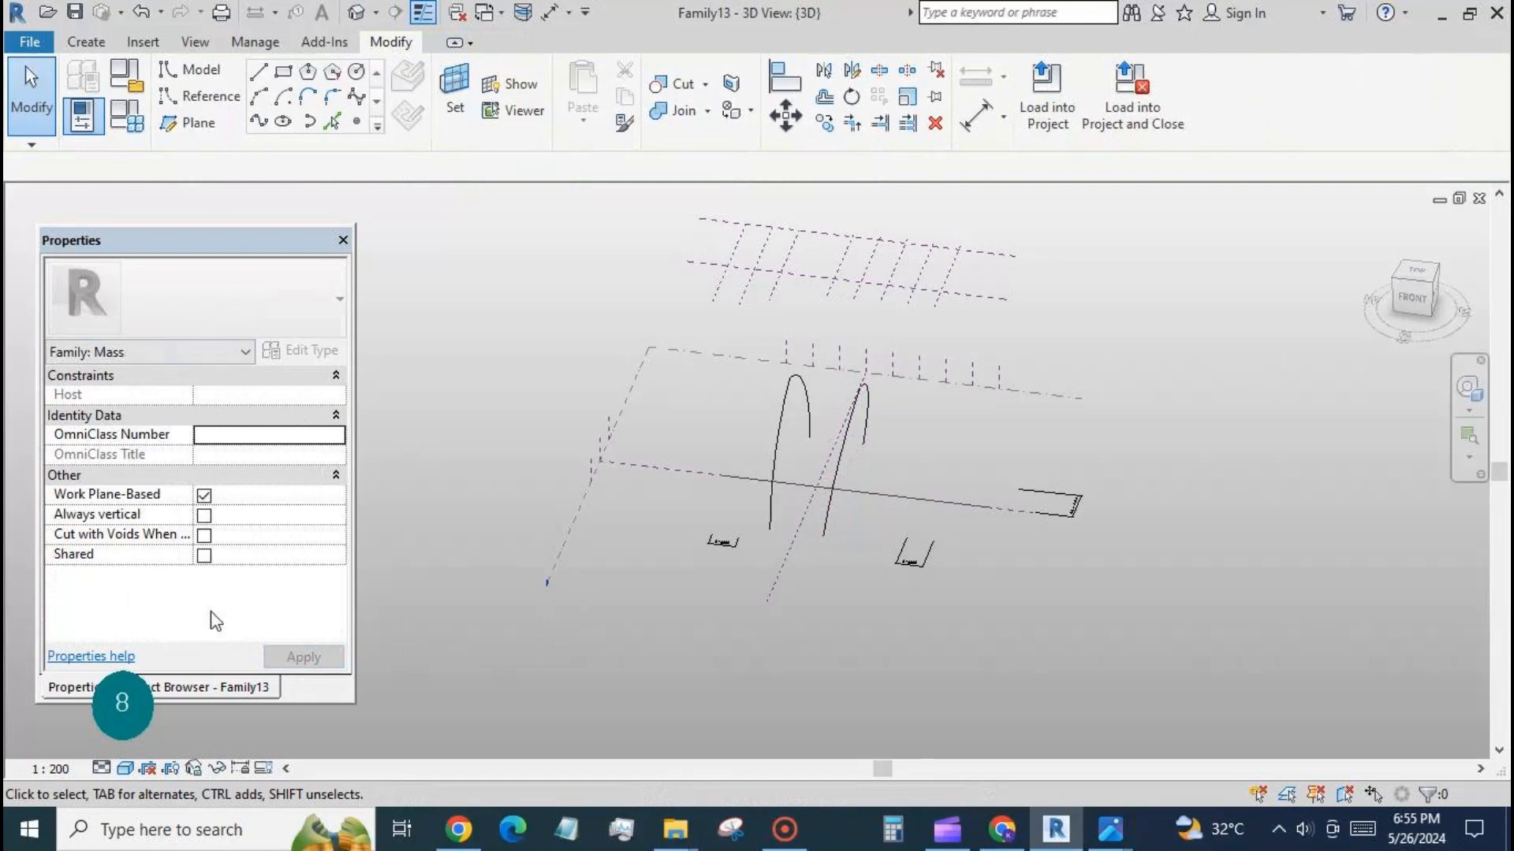
{"action": "left_click", "coordinate": [206, 687]}
{"action": "double_click", "coordinate": [149, 310]}
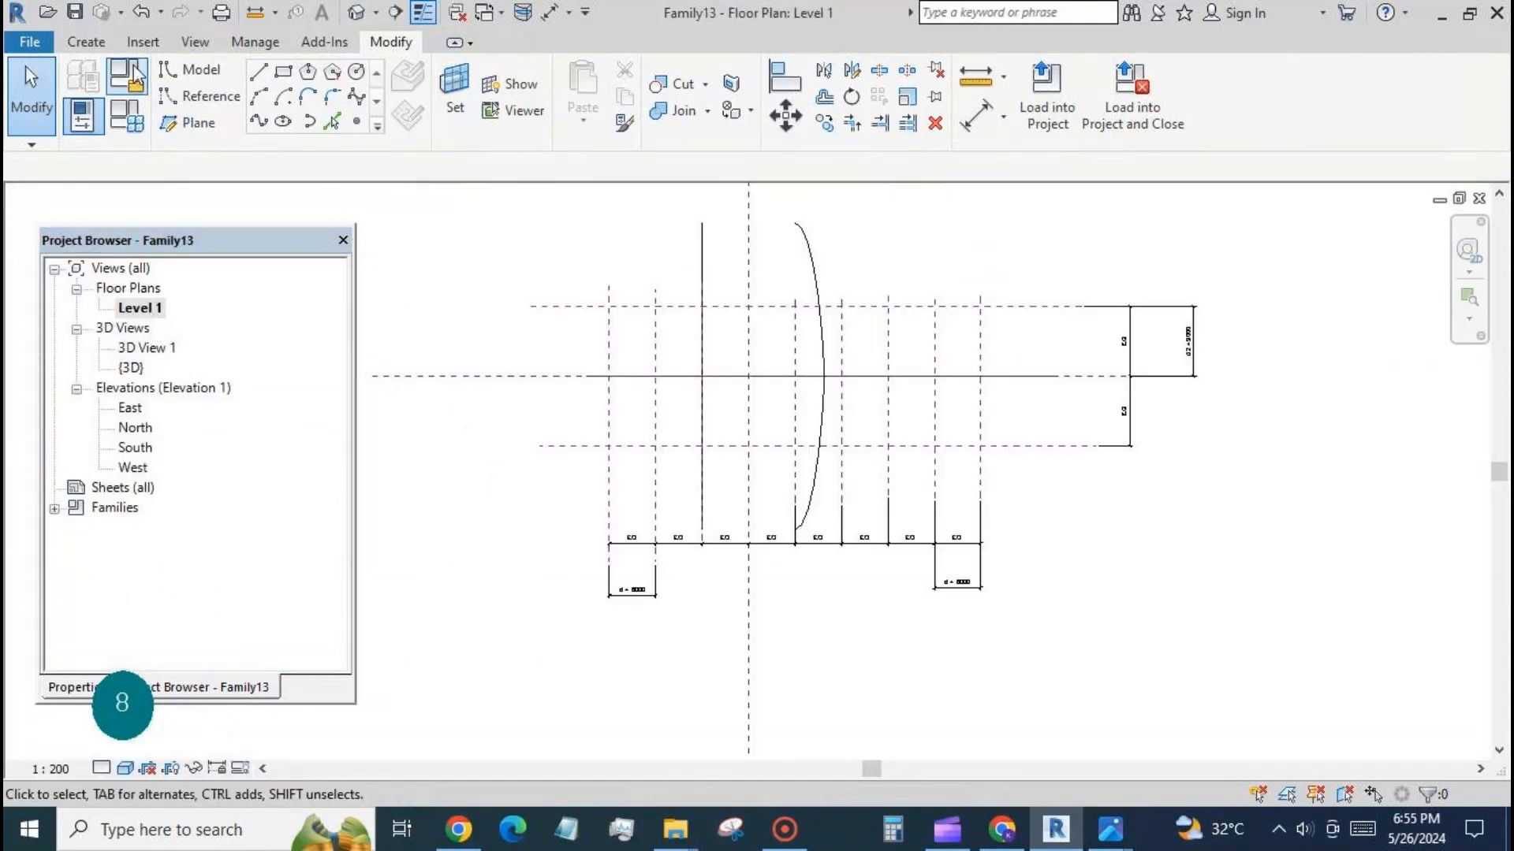
{"action": "left_click", "coordinate": [197, 126]}
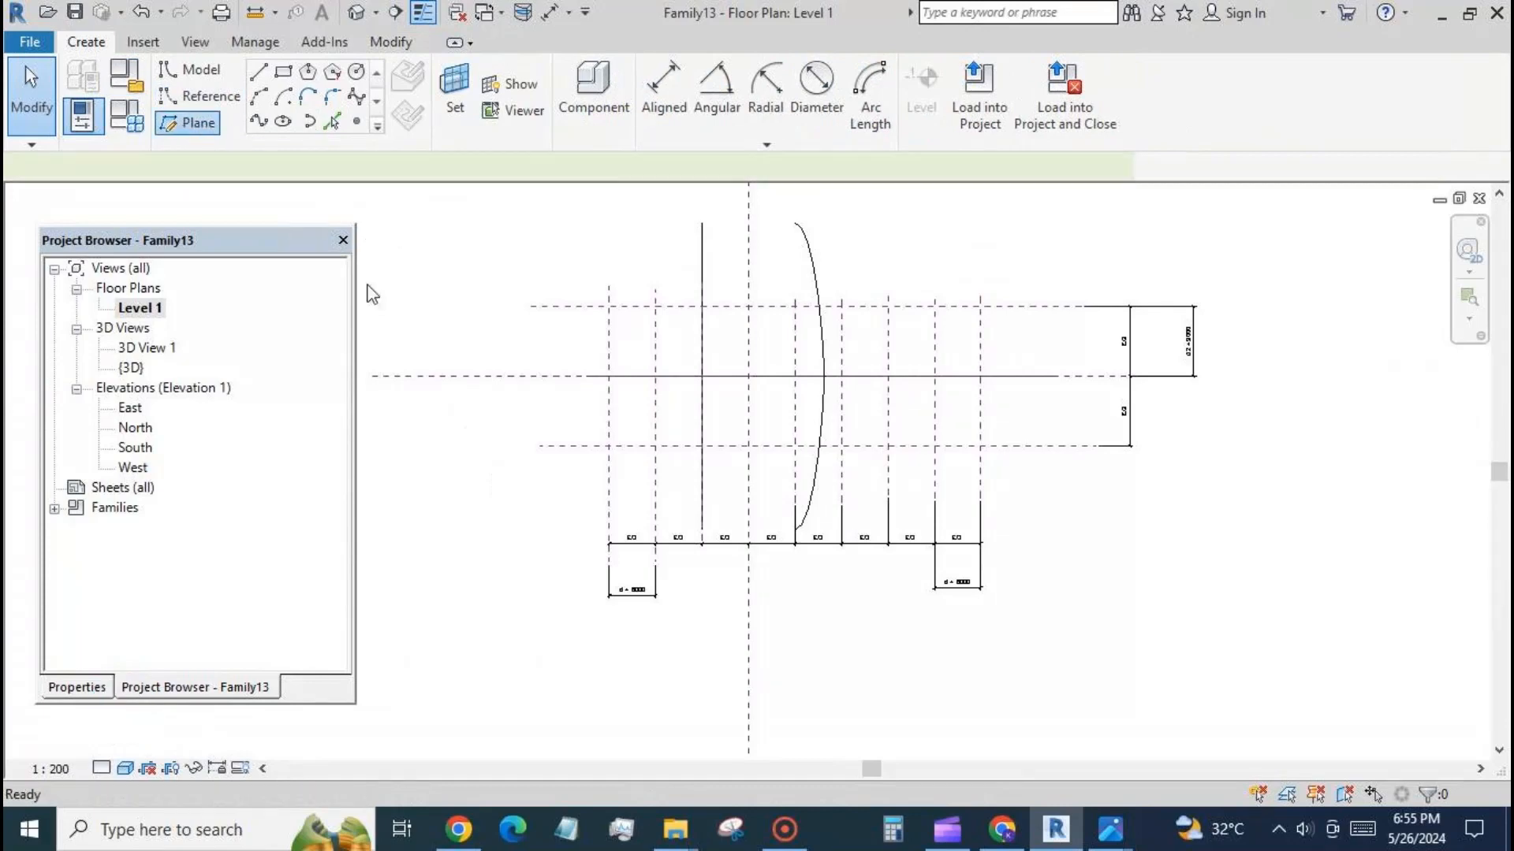
{"action": "left_click", "coordinate": [776, 279]}
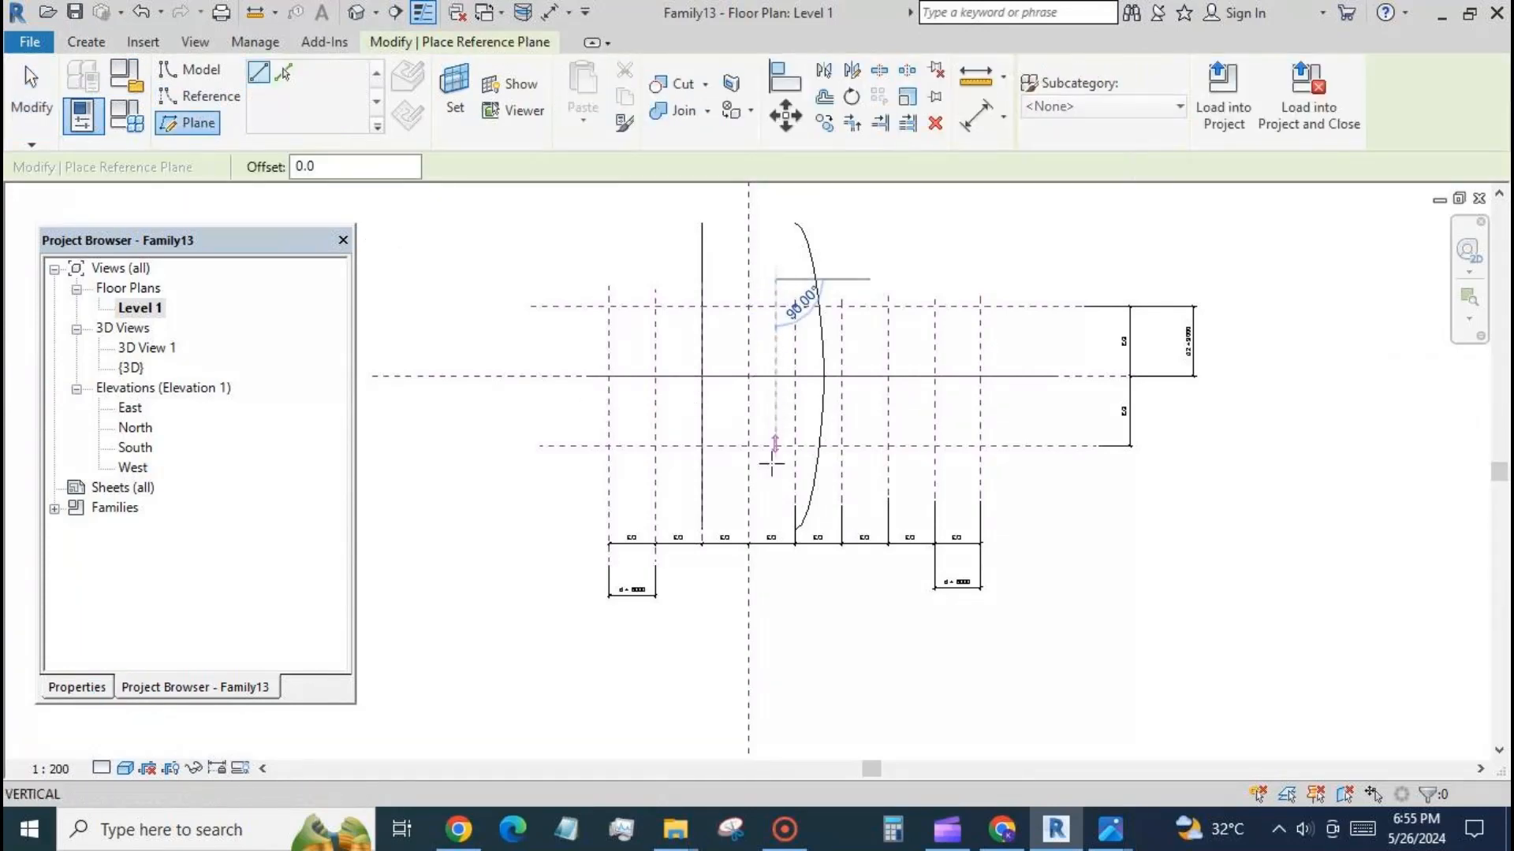
{"action": "left_click", "coordinate": [775, 509]}
{"action": "left_click", "coordinate": [824, 268]}
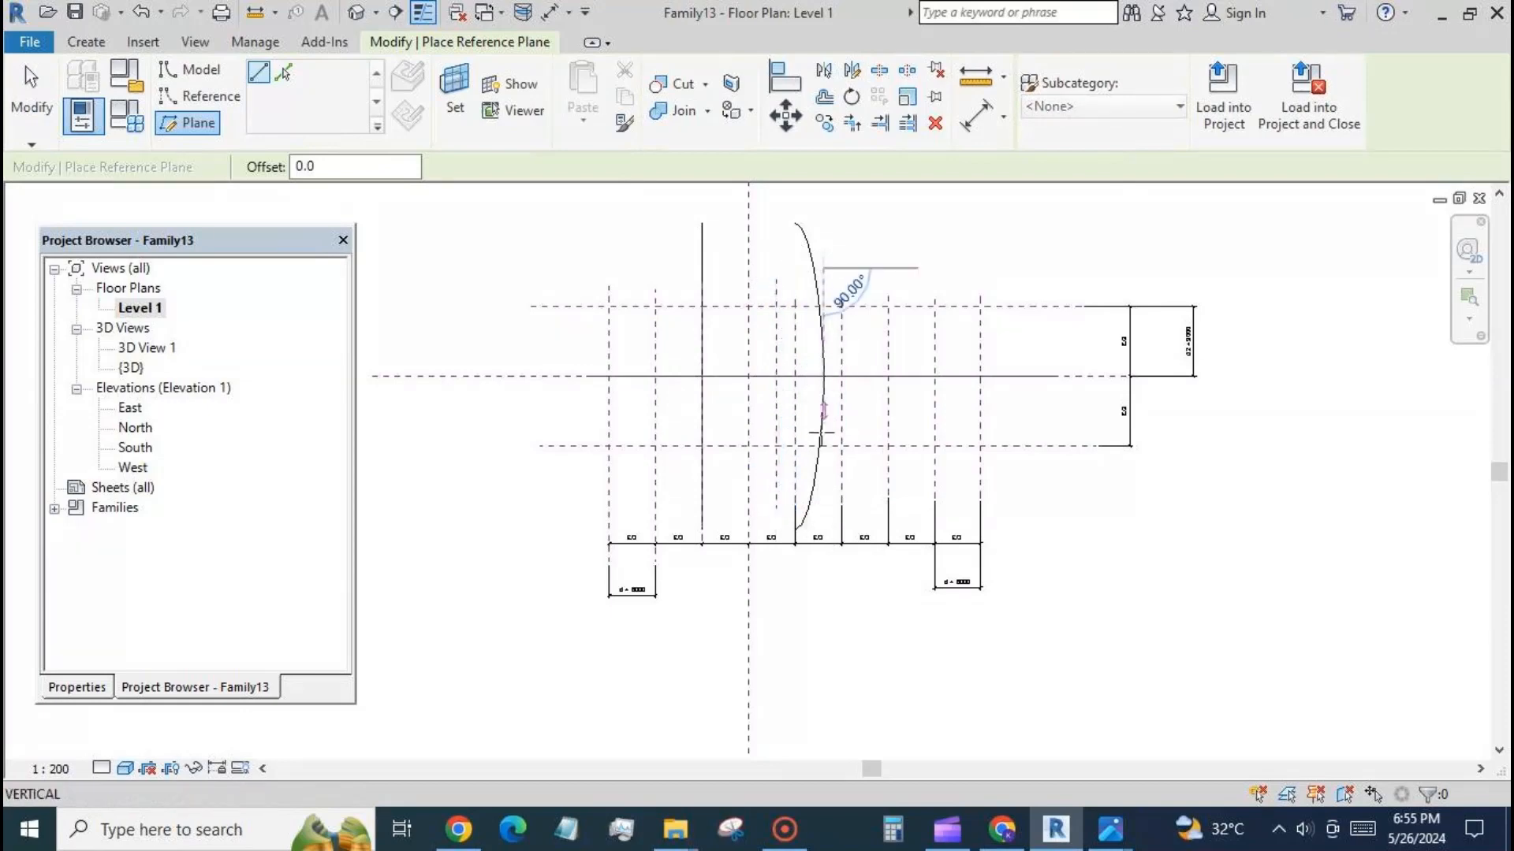
{"action": "left_click", "coordinate": [824, 510]}
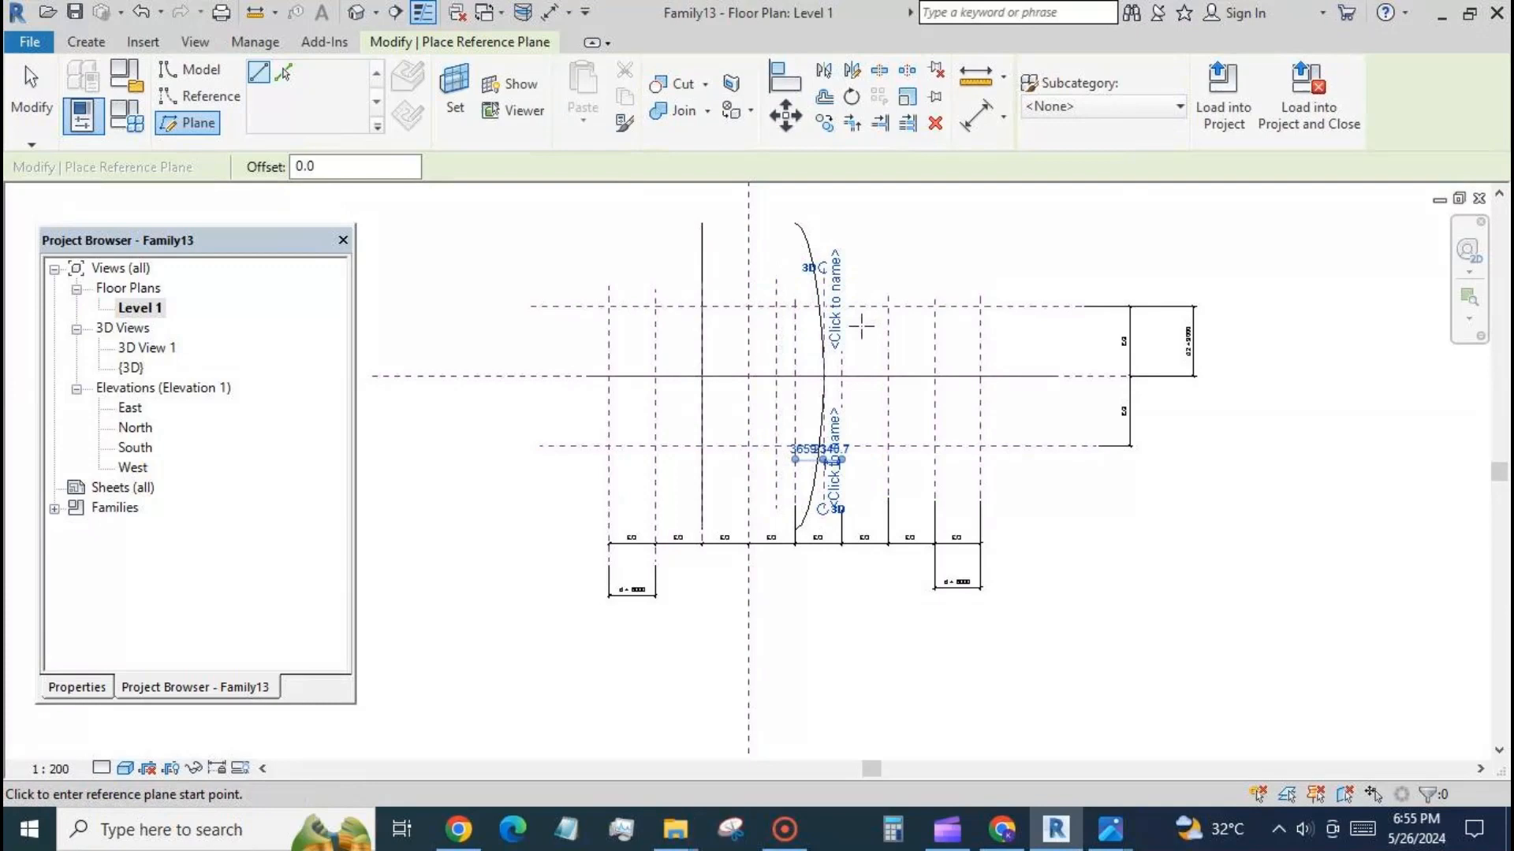
{"action": "left_click", "coordinate": [867, 276]}
{"action": "left_click", "coordinate": [867, 505]}
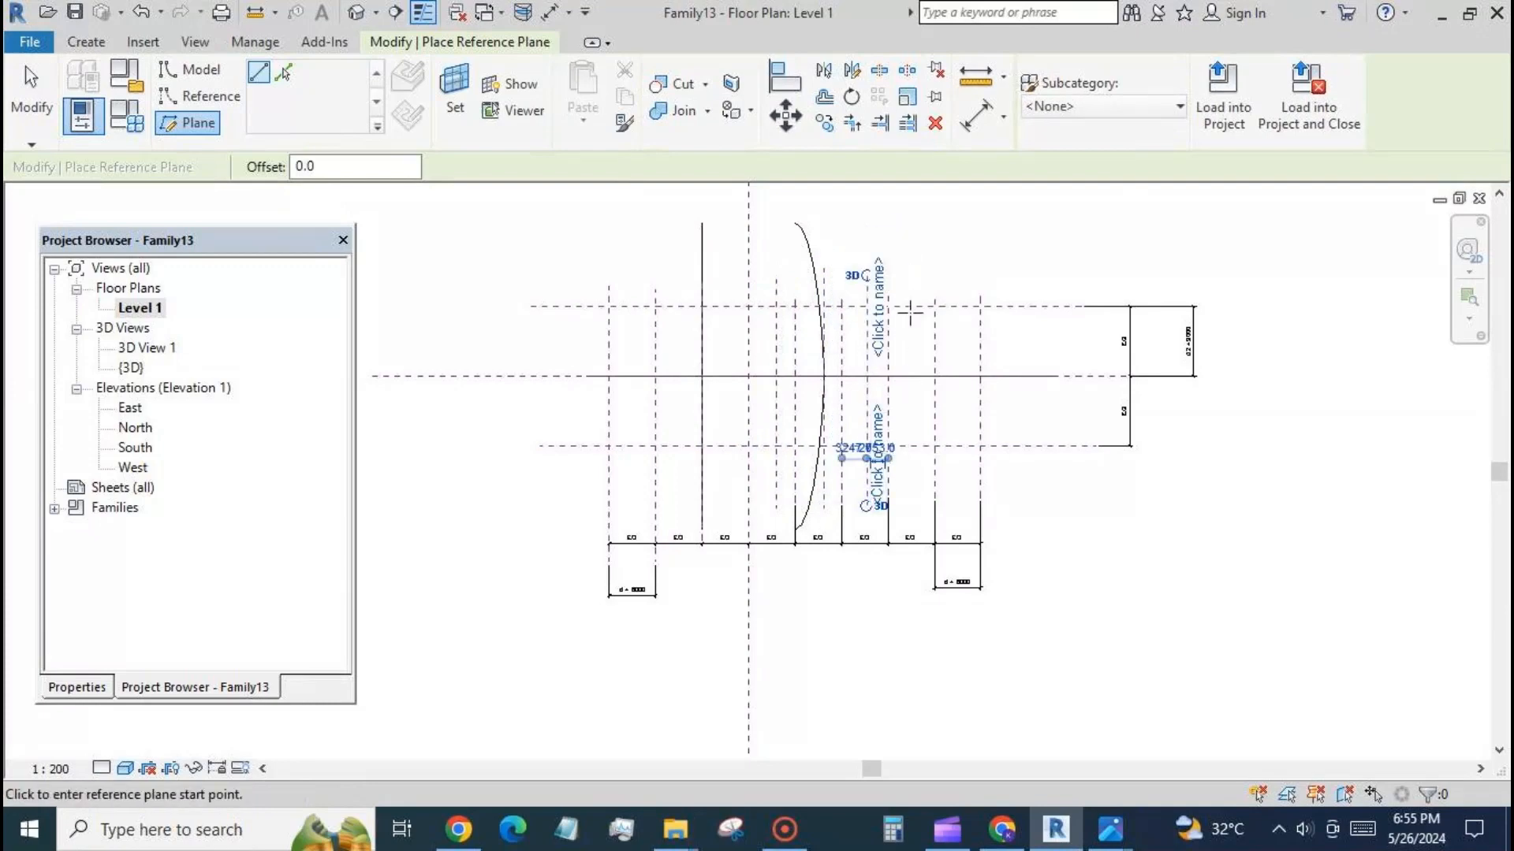
{"action": "left_click", "coordinate": [916, 282]}
{"action": "left_click", "coordinate": [915, 500]}
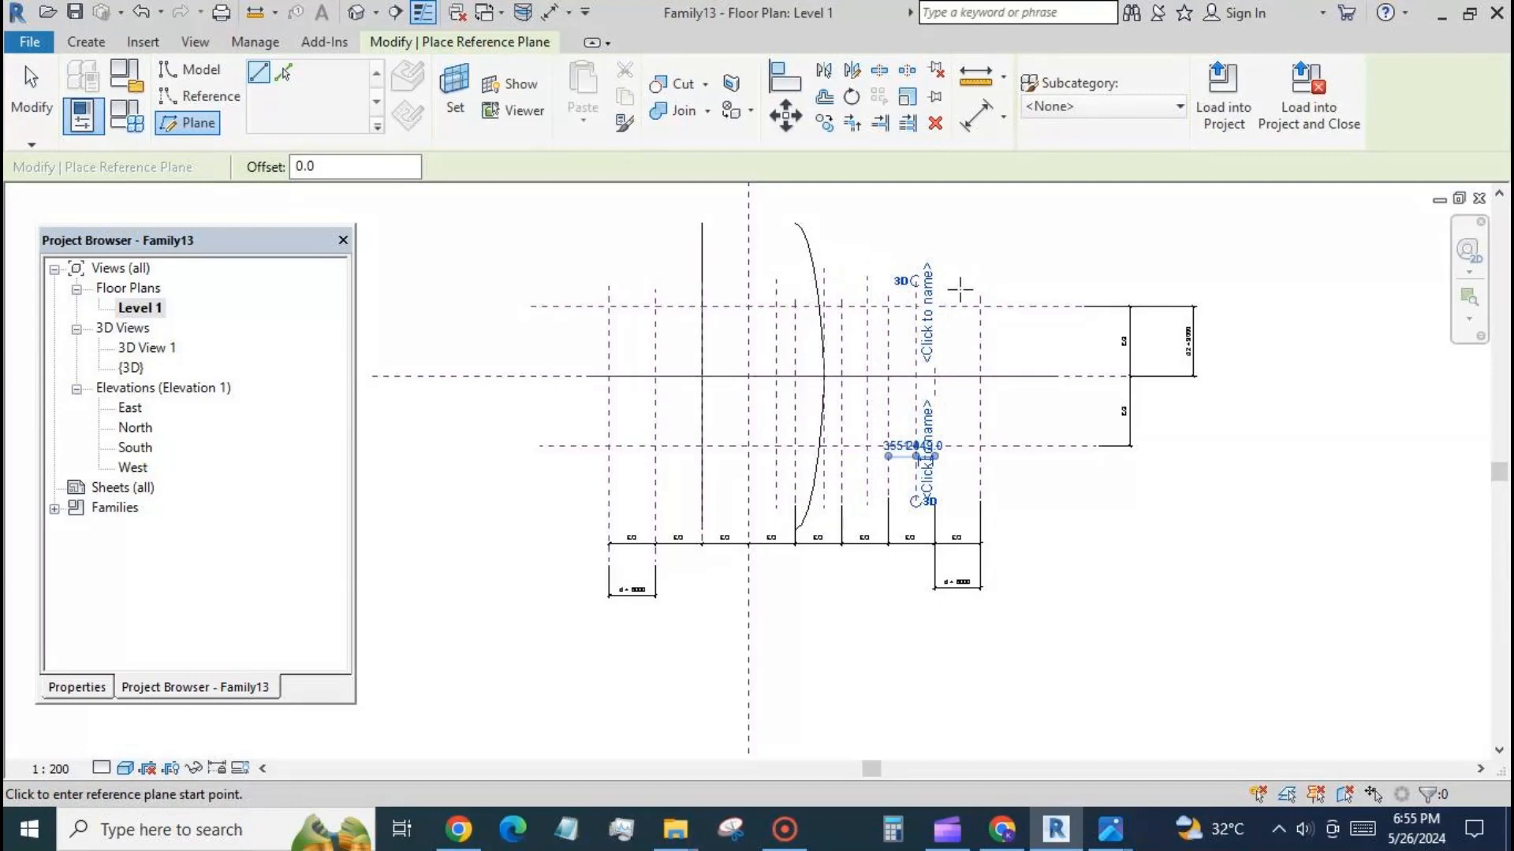
{"action": "left_click", "coordinate": [36, 99]}
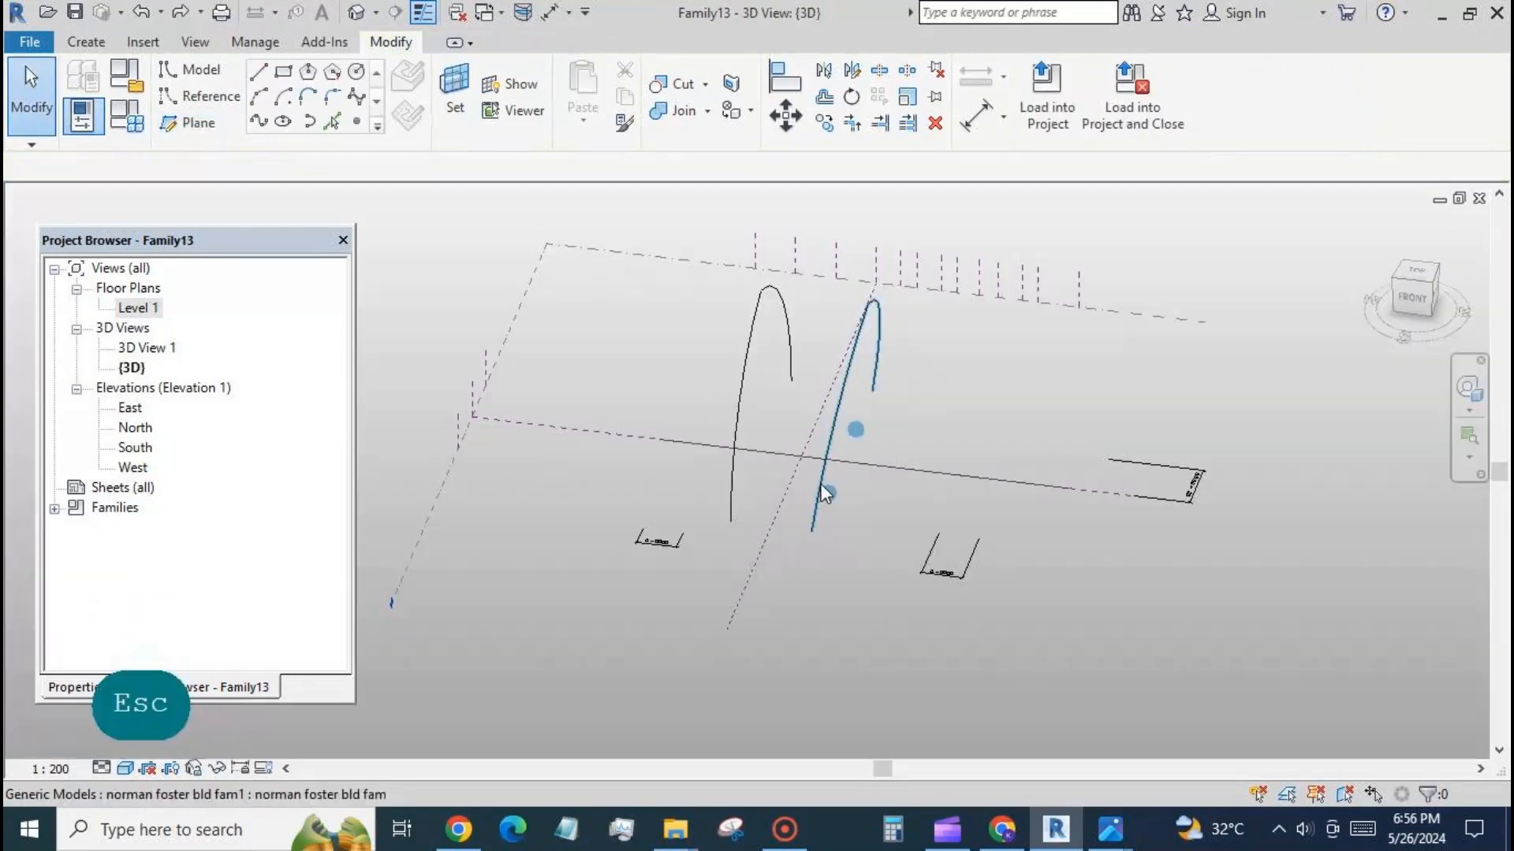
Create a surface form between the two placed arches in the 3D view.
{"action": "left_click", "coordinate": [821, 497]}
{"action": "left_click", "coordinate": [733, 489], "text": "ctrl"}
{"action": "left_click", "coordinate": [1077, 134]}
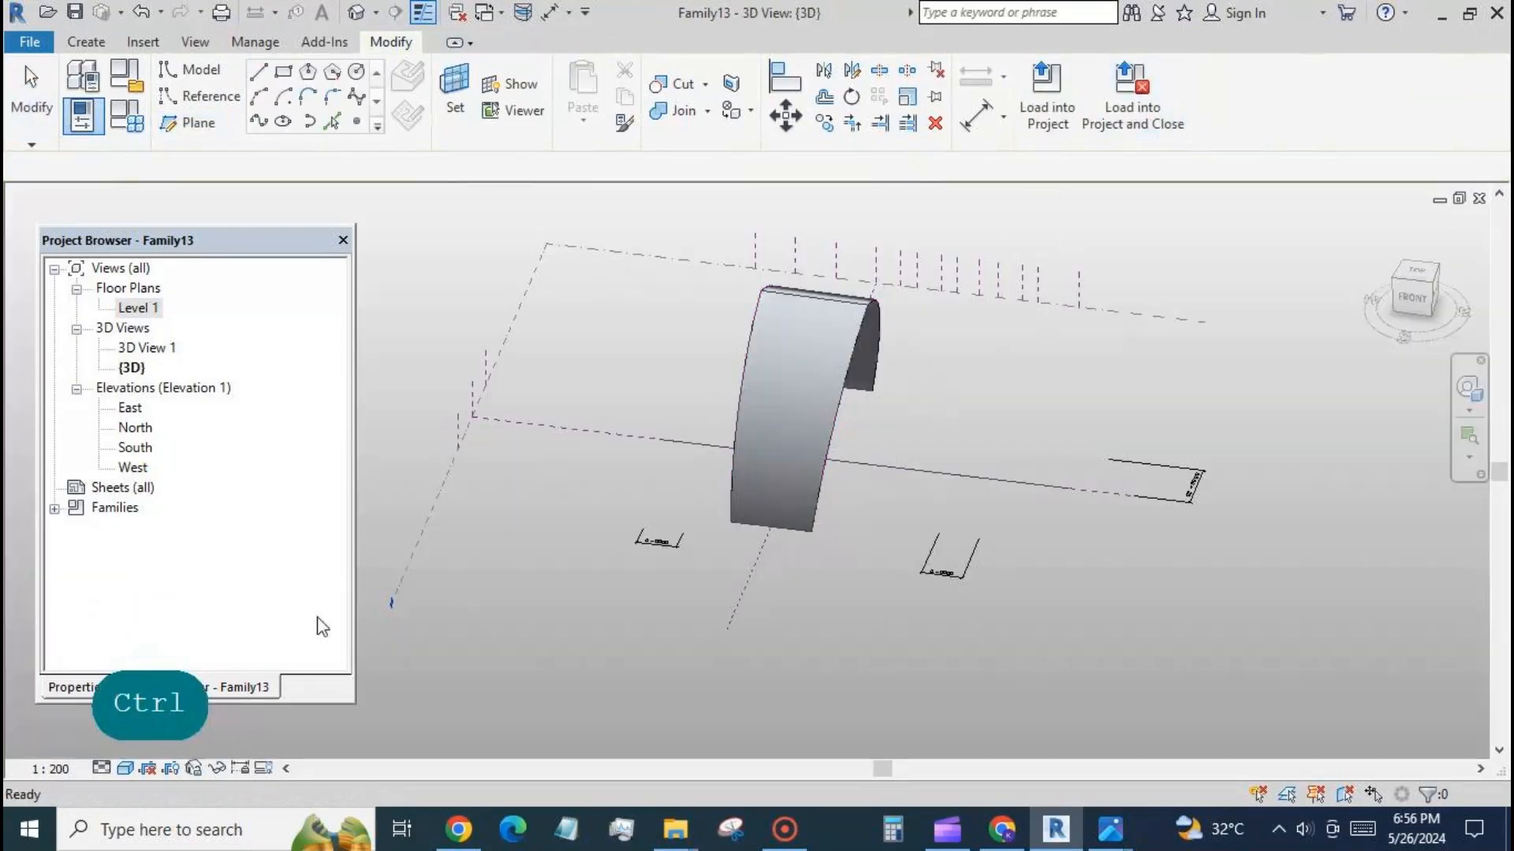
On Level 1, place arches along the first intermediate plane and the second main plane right of centre, between the two horizontal reference planes.
{"action": "double_click", "coordinate": [154, 312]}
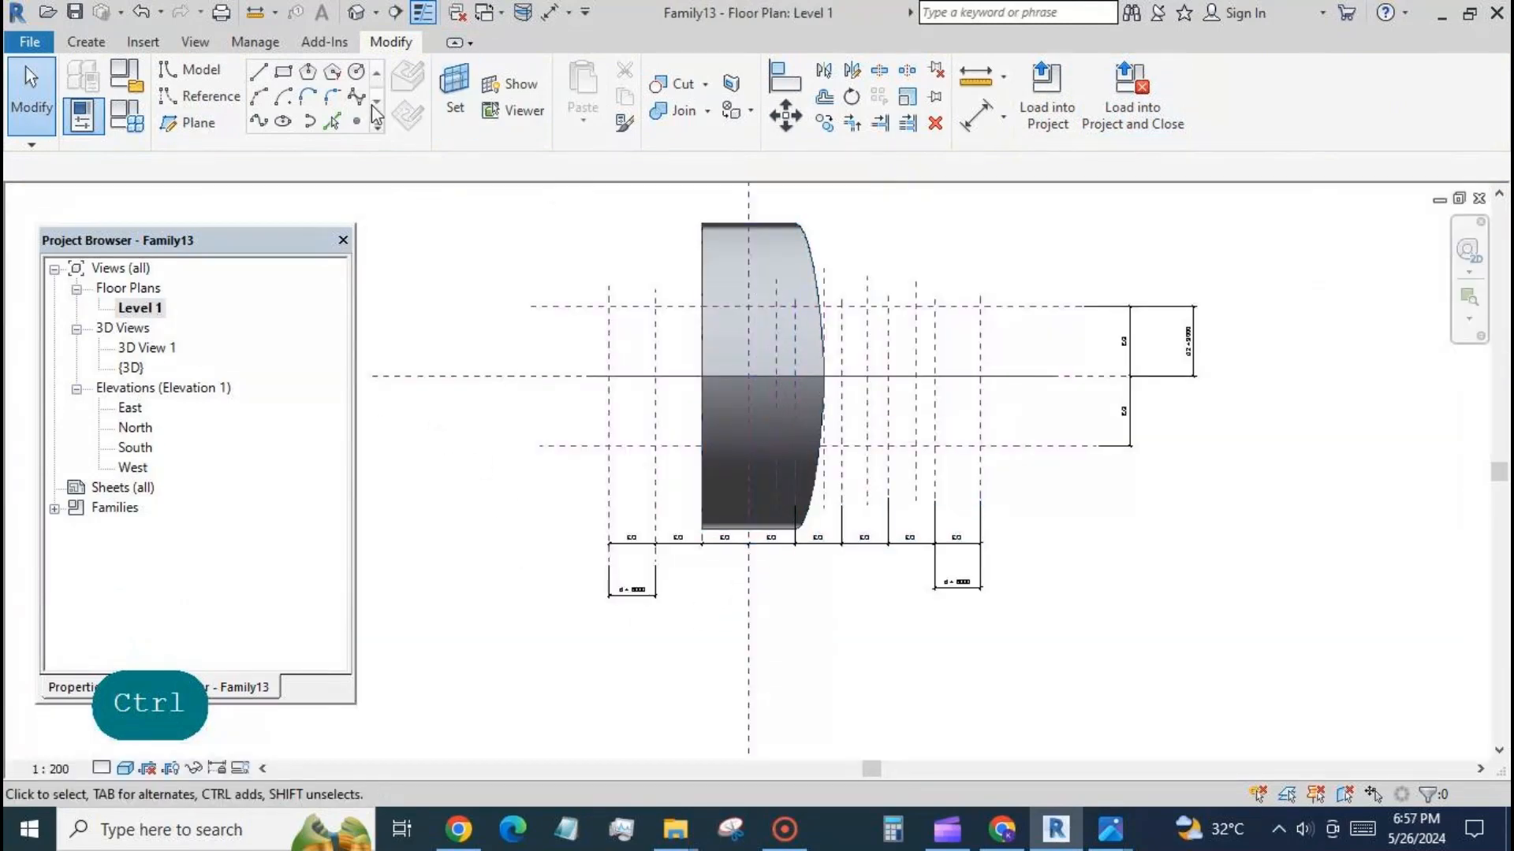
{"action": "left_click", "coordinate": [85, 42]}
{"action": "left_click", "coordinate": [583, 95]}
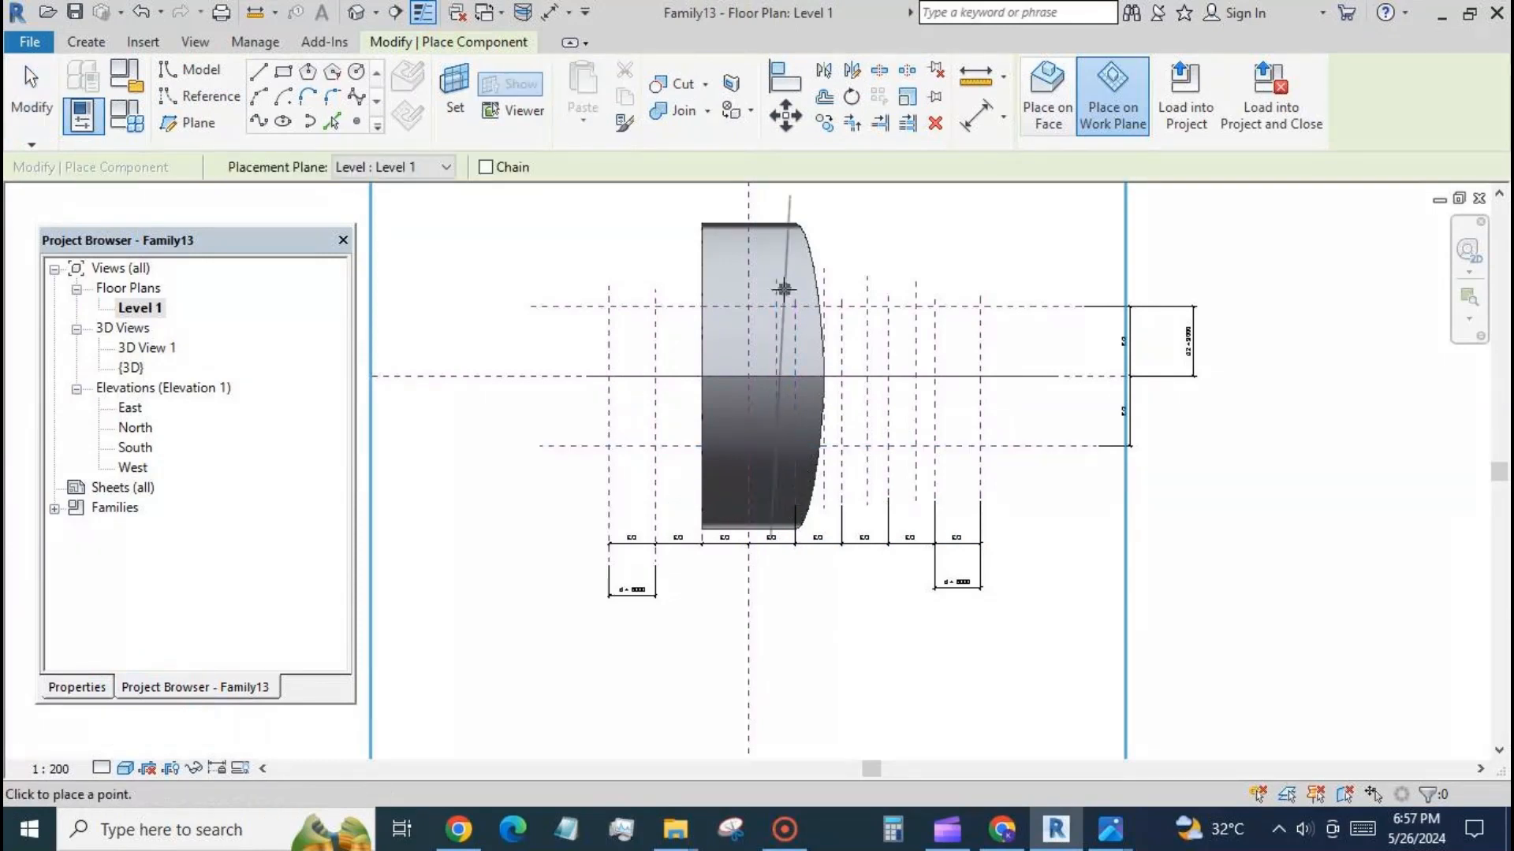
{"action": "left_click", "coordinate": [842, 445]}
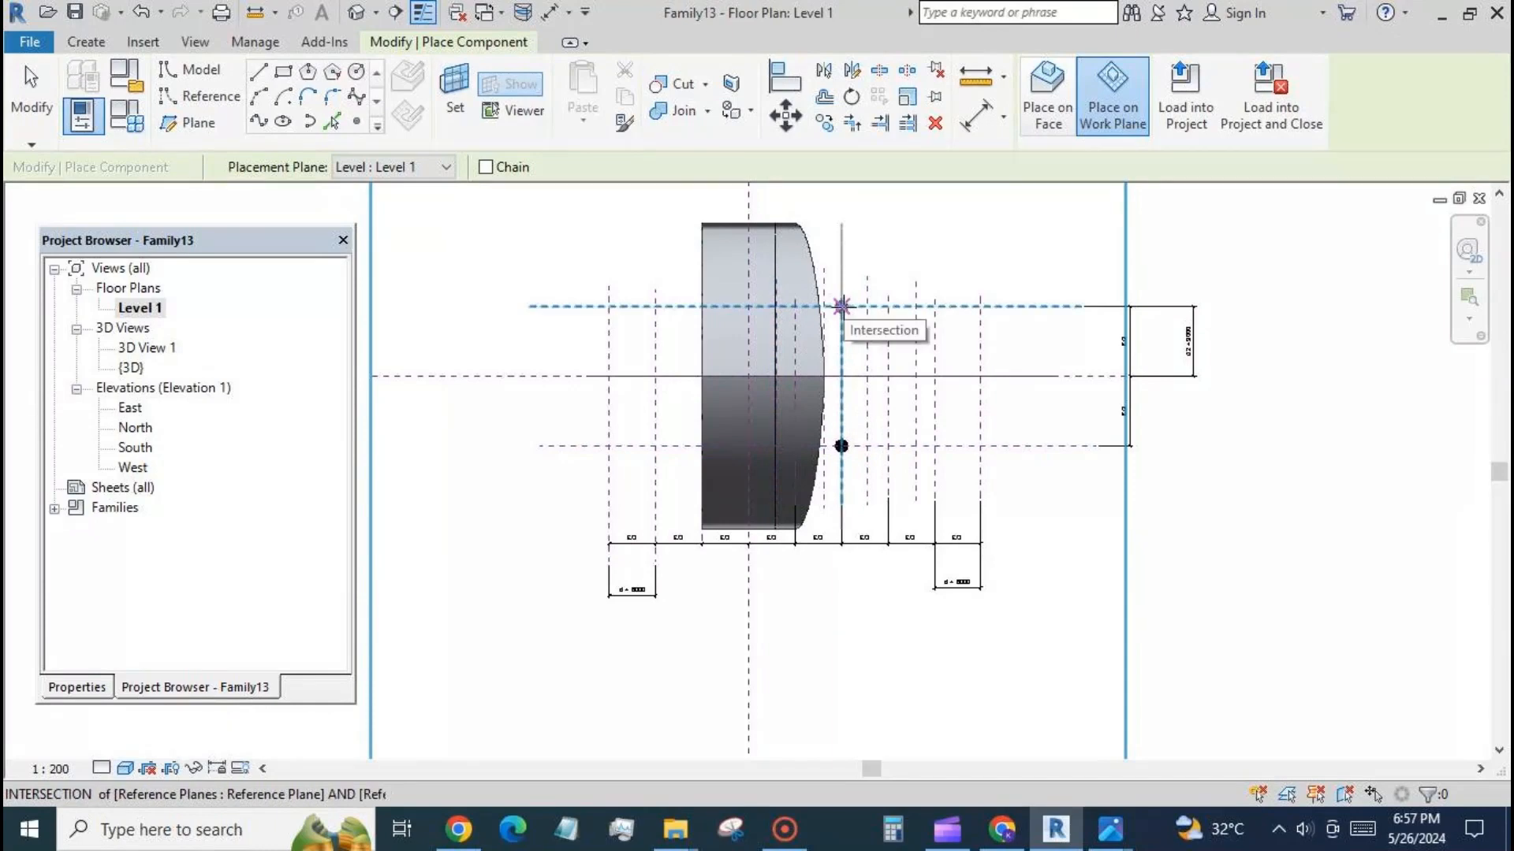
{"action": "left_click", "coordinate": [841, 306]}
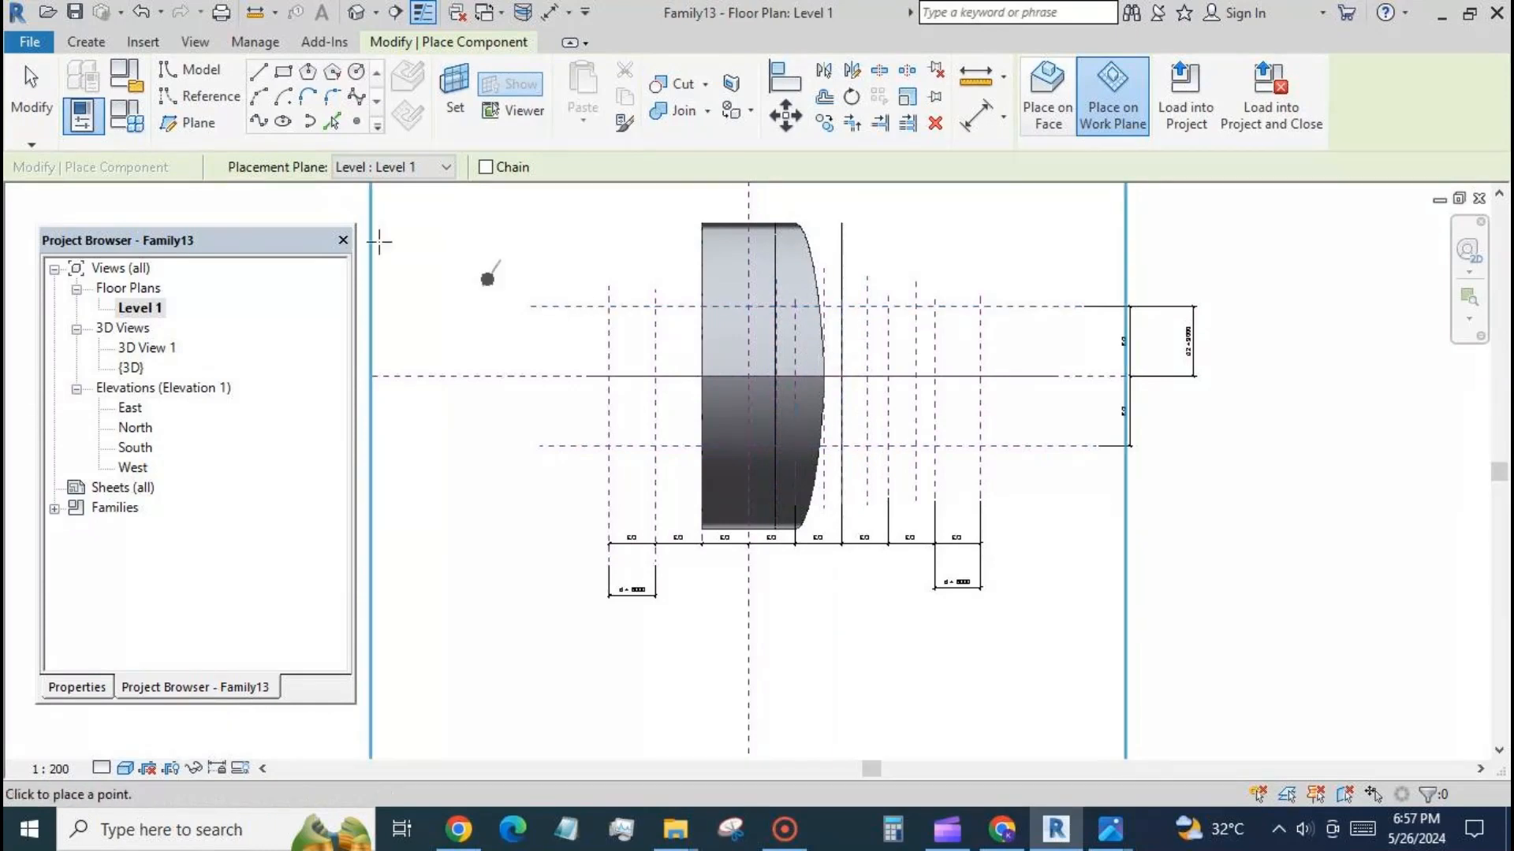
{"action": "left_click", "coordinate": [31, 91]}
Set the fac value of the two newly placed arches to 1.5.
{"action": "left_click", "coordinate": [356, 11]}
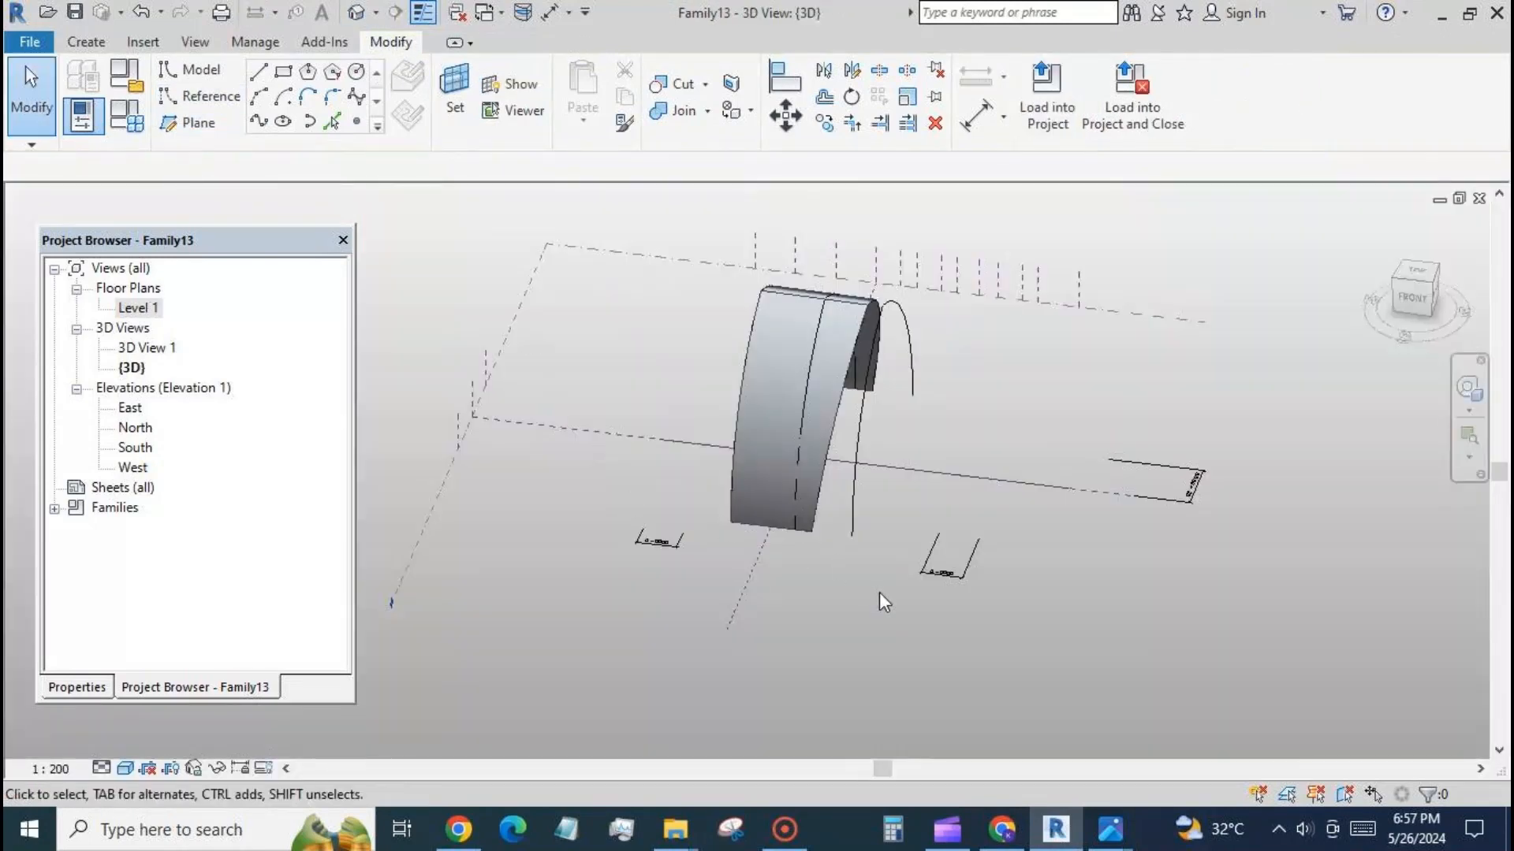
{"action": "middle_click_drag", "start_coordinate": [980, 662], "coordinate": [875, 465], "text": "shift"}
{"action": "left_click", "coordinate": [896, 349]}
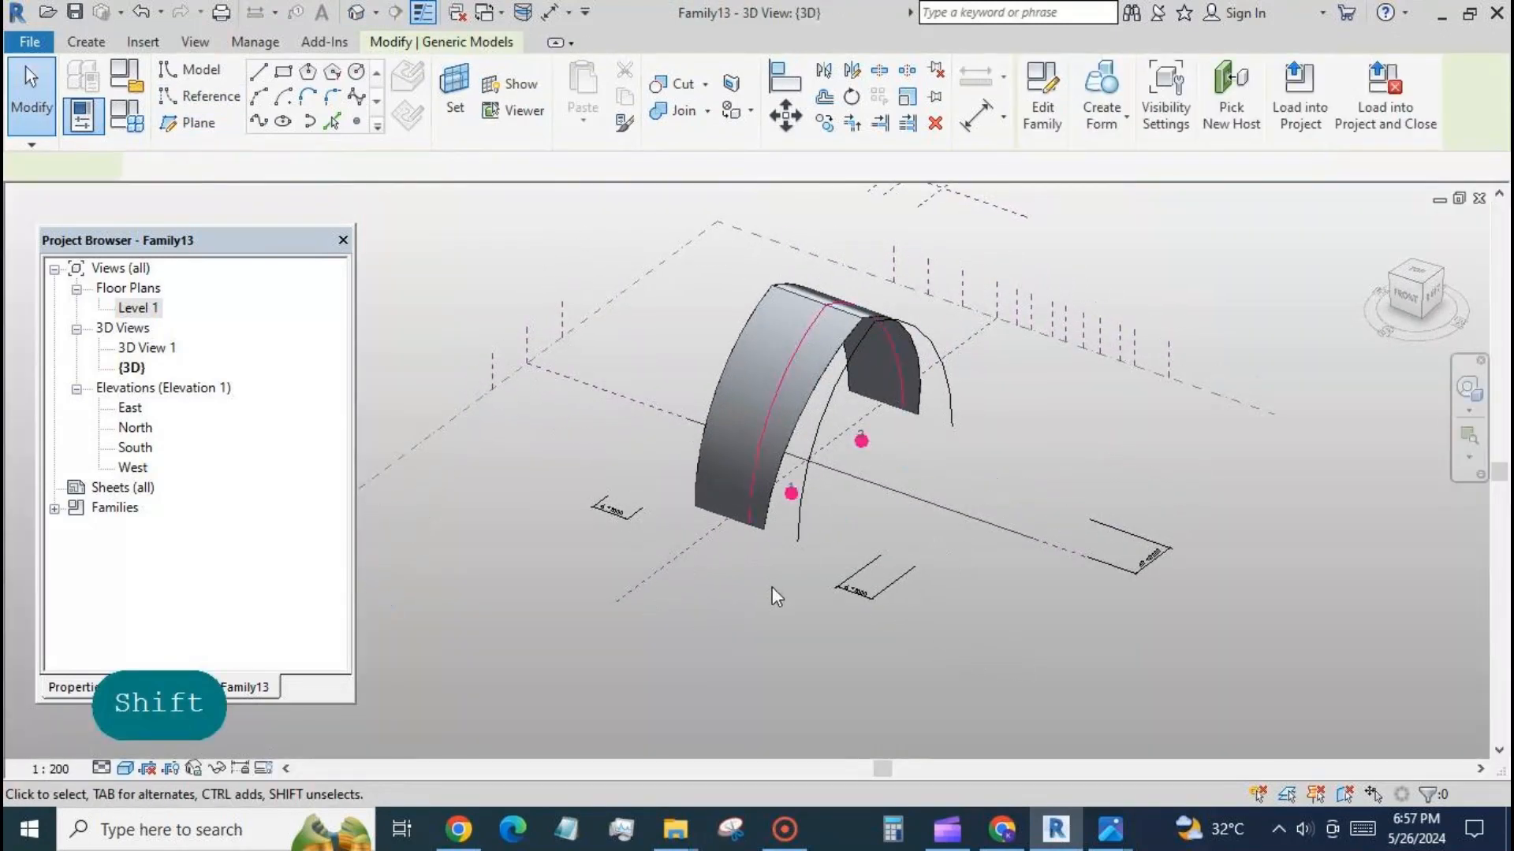
{"action": "left_click", "coordinate": [799, 522], "text": "ctrl"}
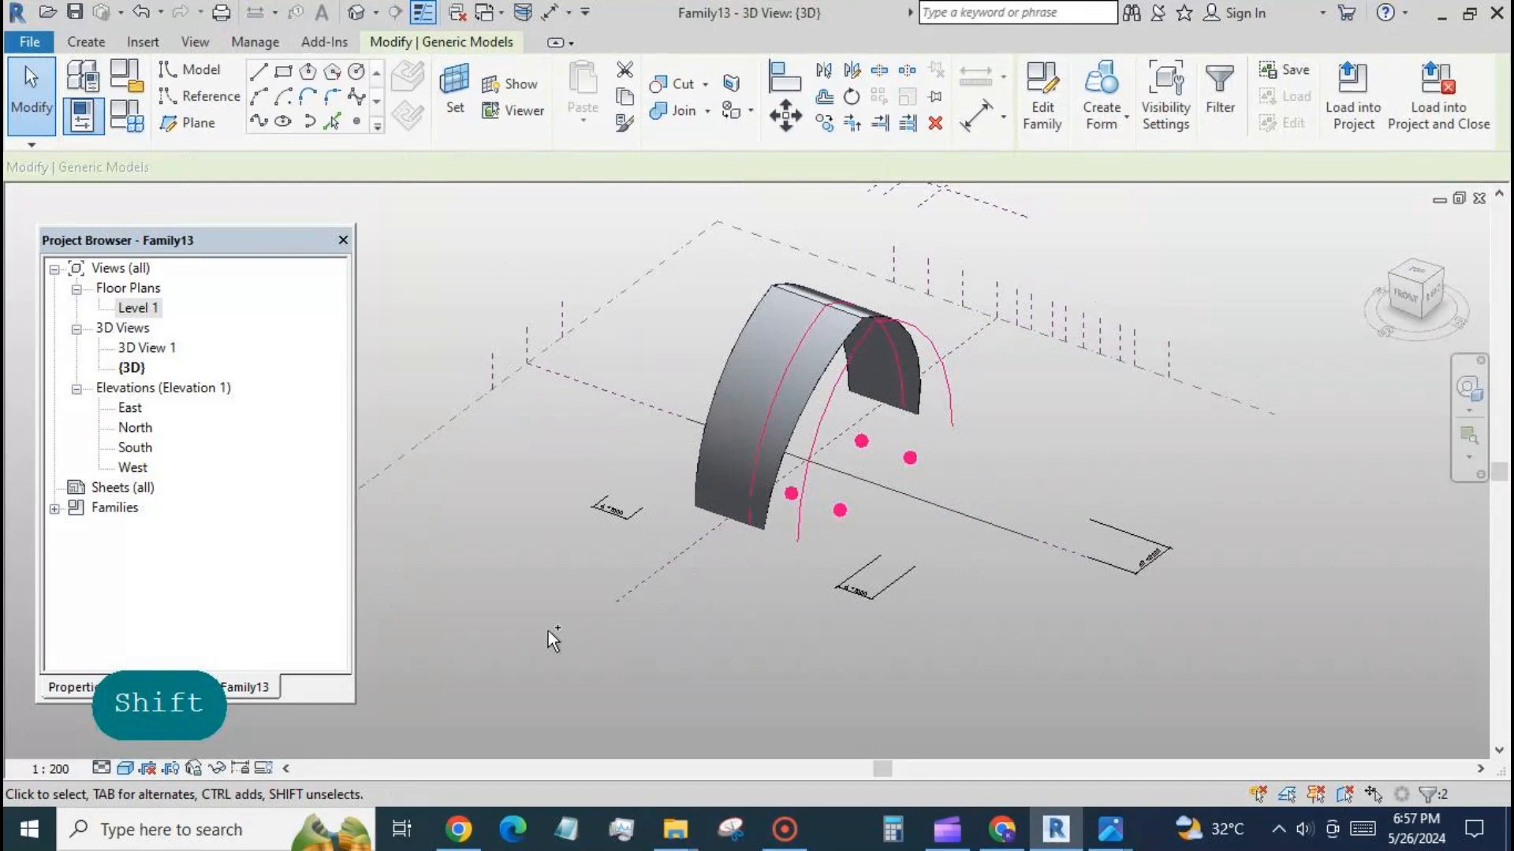
{"action": "left_click", "coordinate": [69, 687]}
{"action": "scroll", "coordinate": [328, 570], "scroll_direction": "down", "scroll_amount": 3}
{"action": "left_click", "coordinate": [275, 574]}
{"action": "type", "text": "1"}
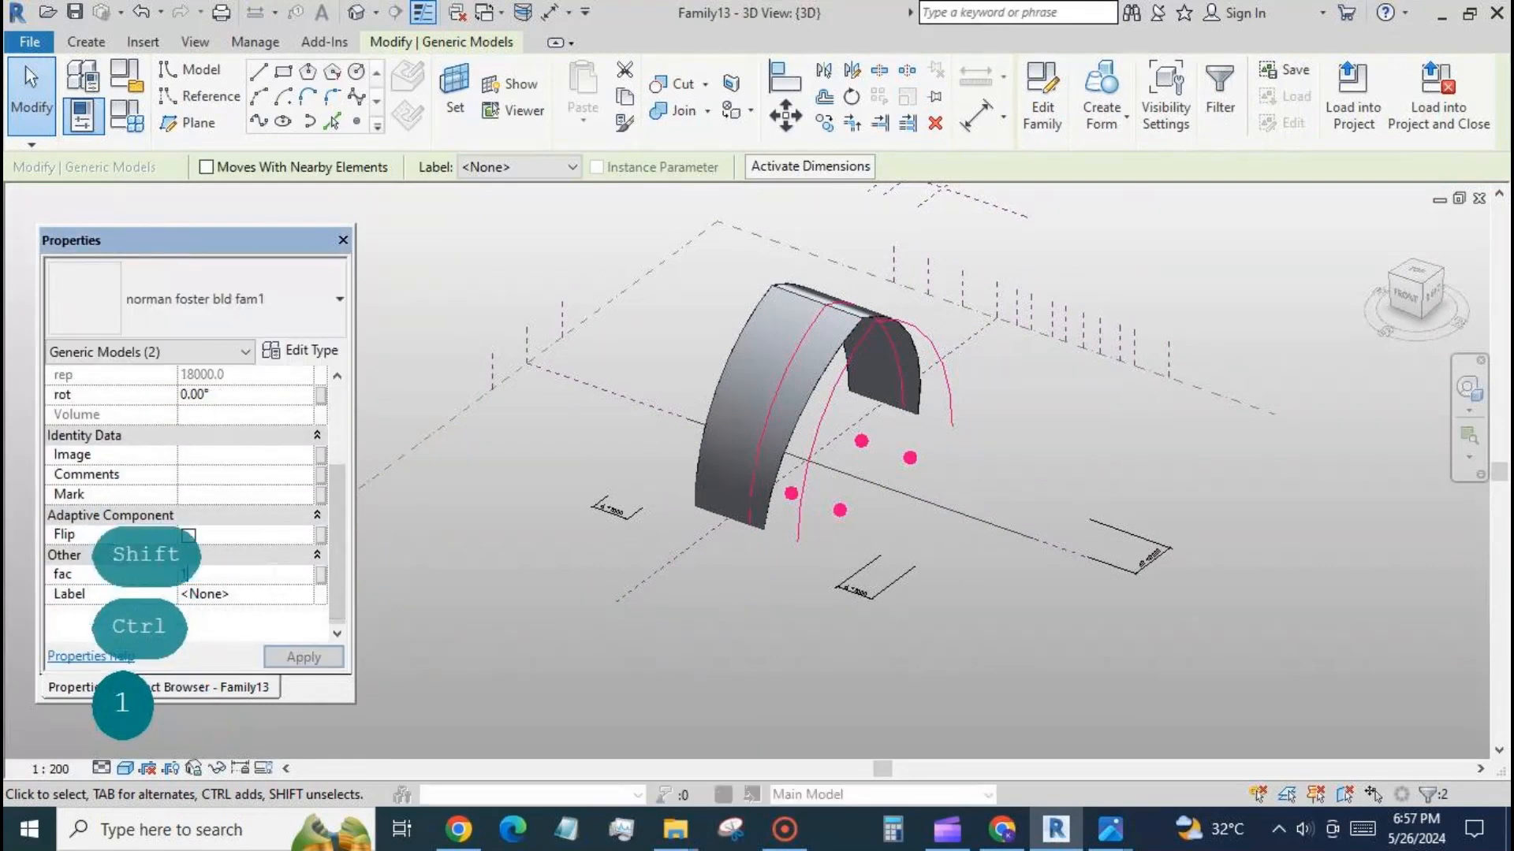
{"action": "type", "text": ".5"}
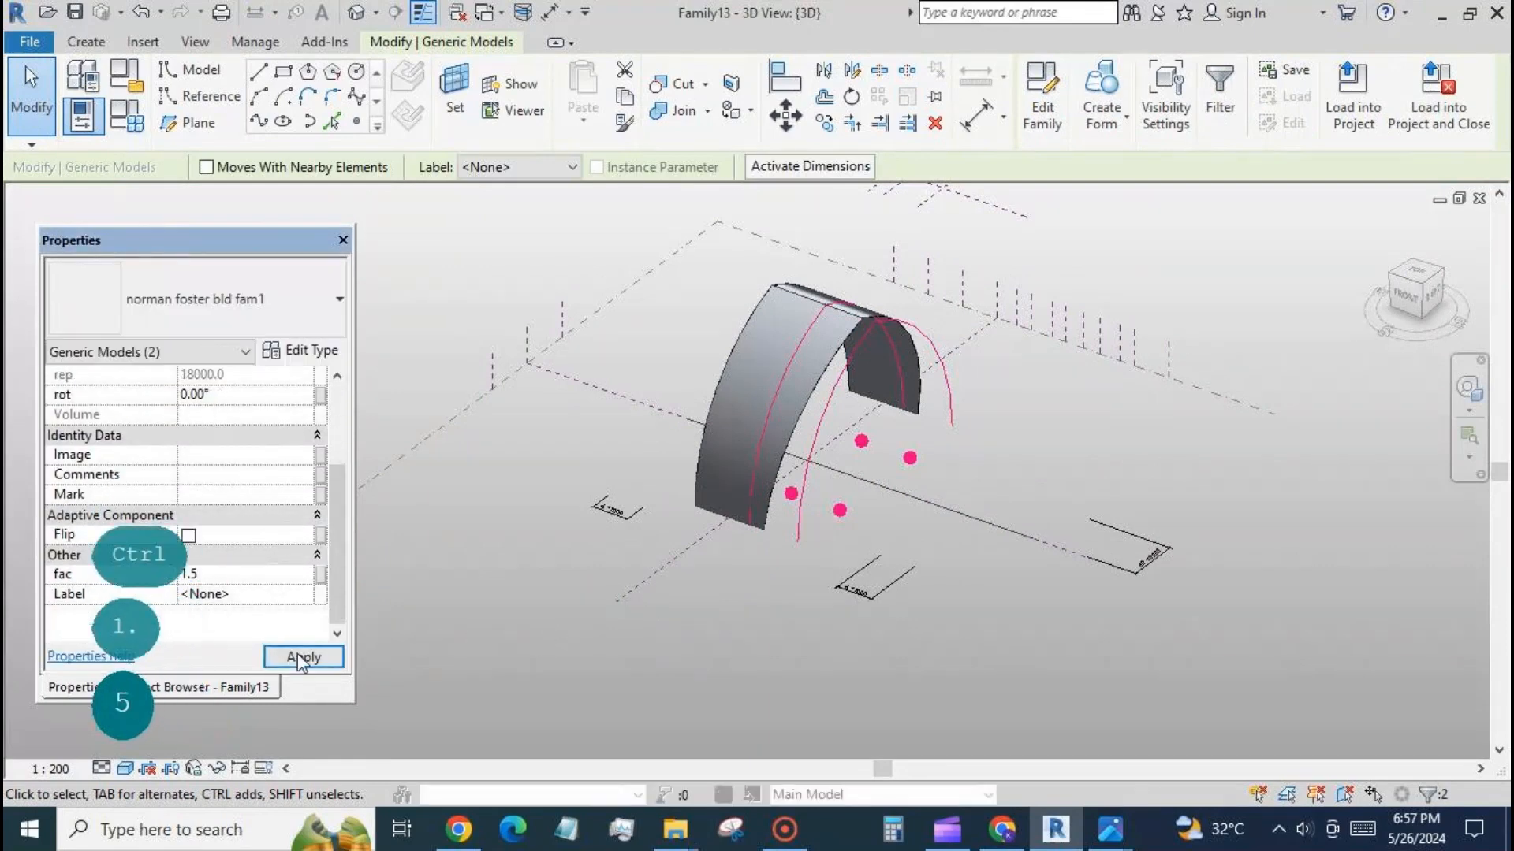
{"action": "left_click", "coordinate": [297, 654]}
{"action": "left_click", "coordinate": [777, 552]}
Set the rot value of the outer arch, farther from the grid's centre, to 16°.
{"action": "left_click", "coordinate": [805, 514]}
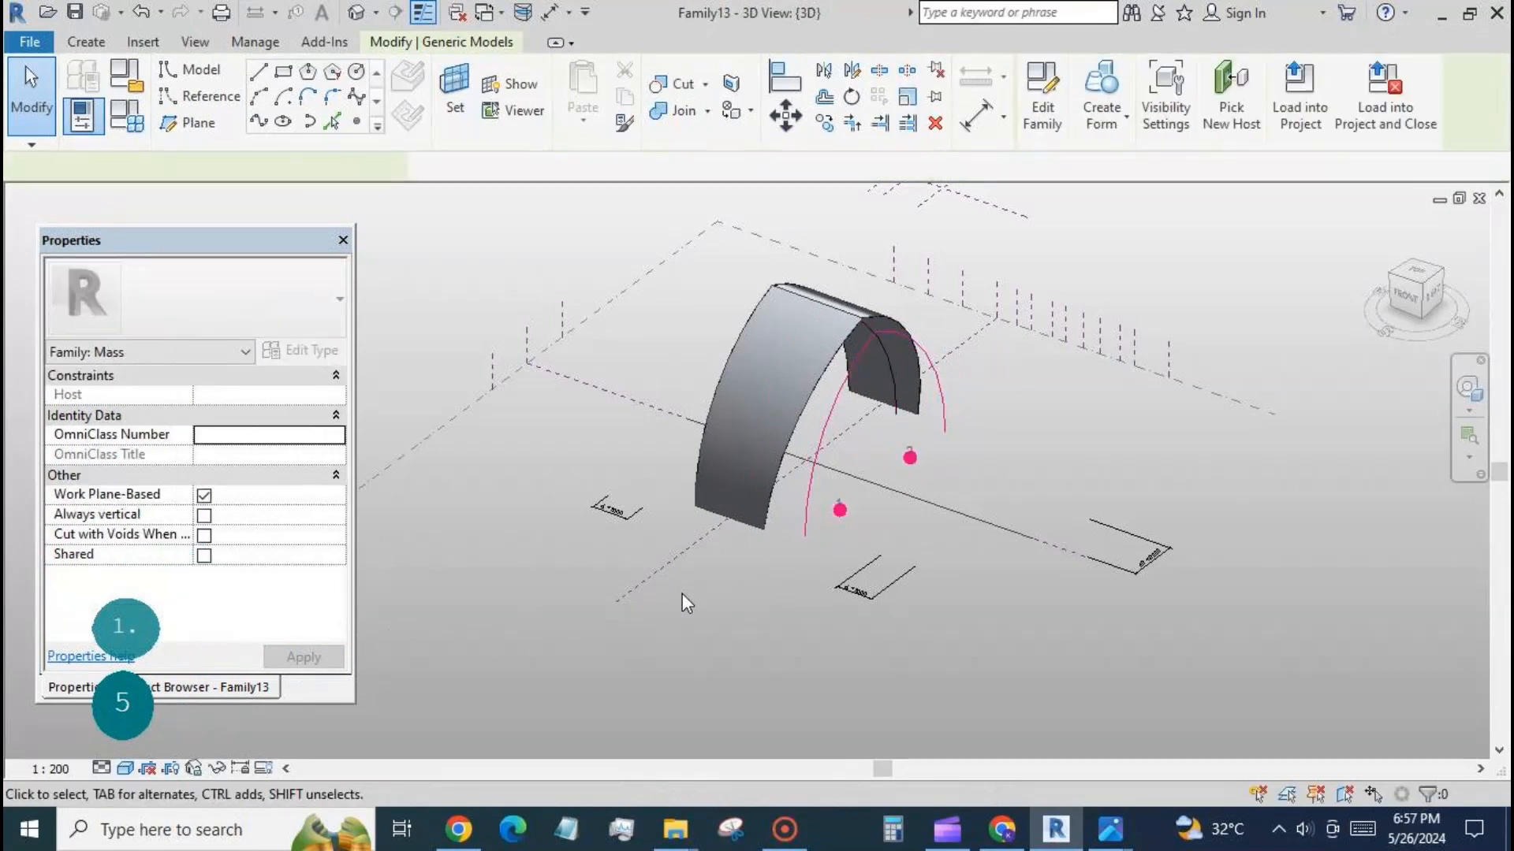
{"action": "left_click", "coordinate": [244, 514]}
{"action": "type", "text": "1"}
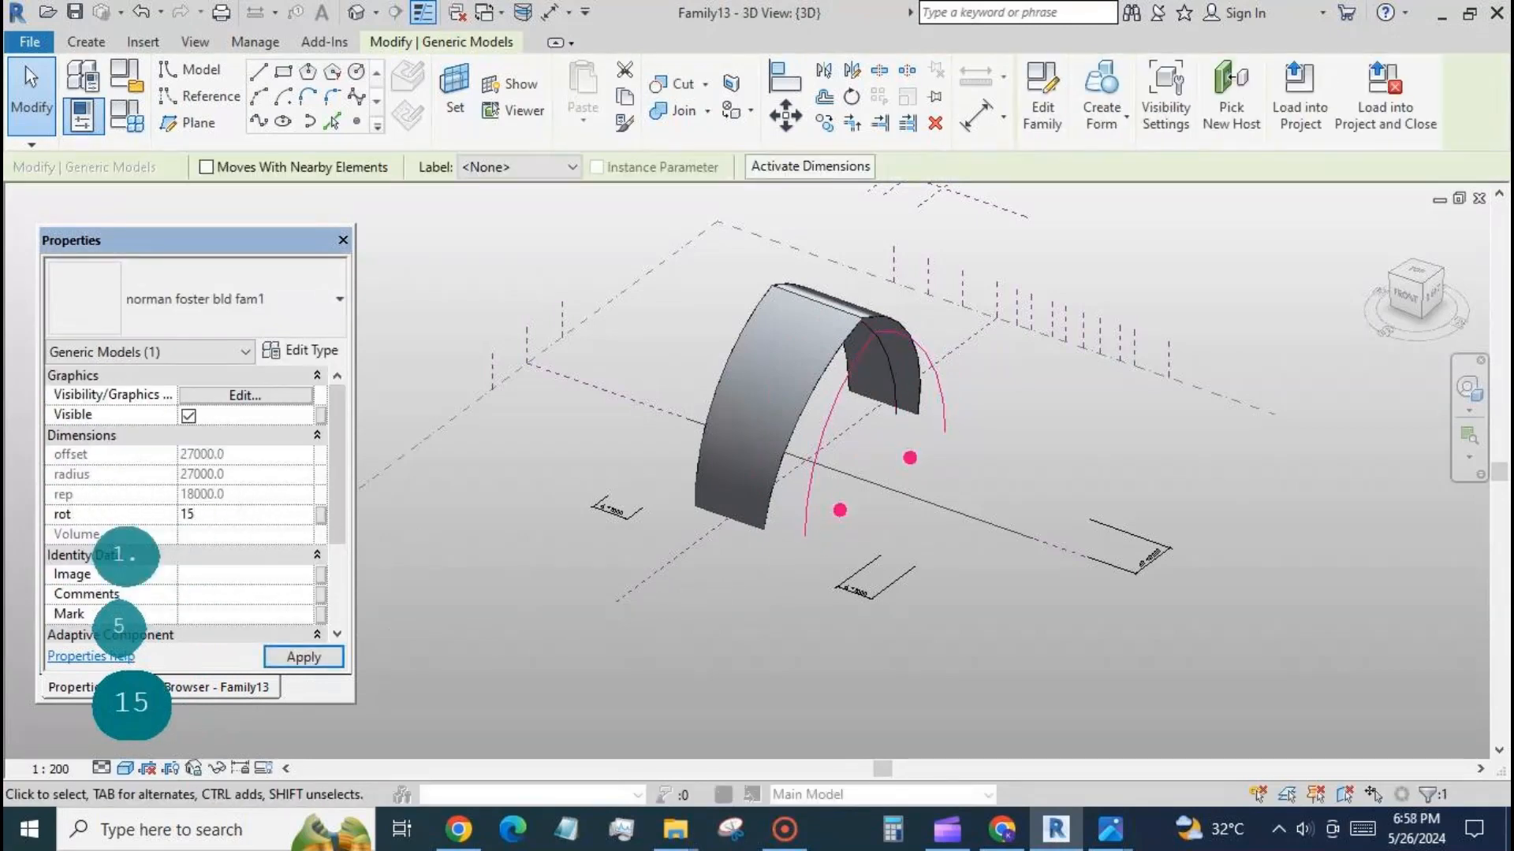
{"action": "type", "text": "6"}
{"action": "left_click", "coordinate": [296, 656]}
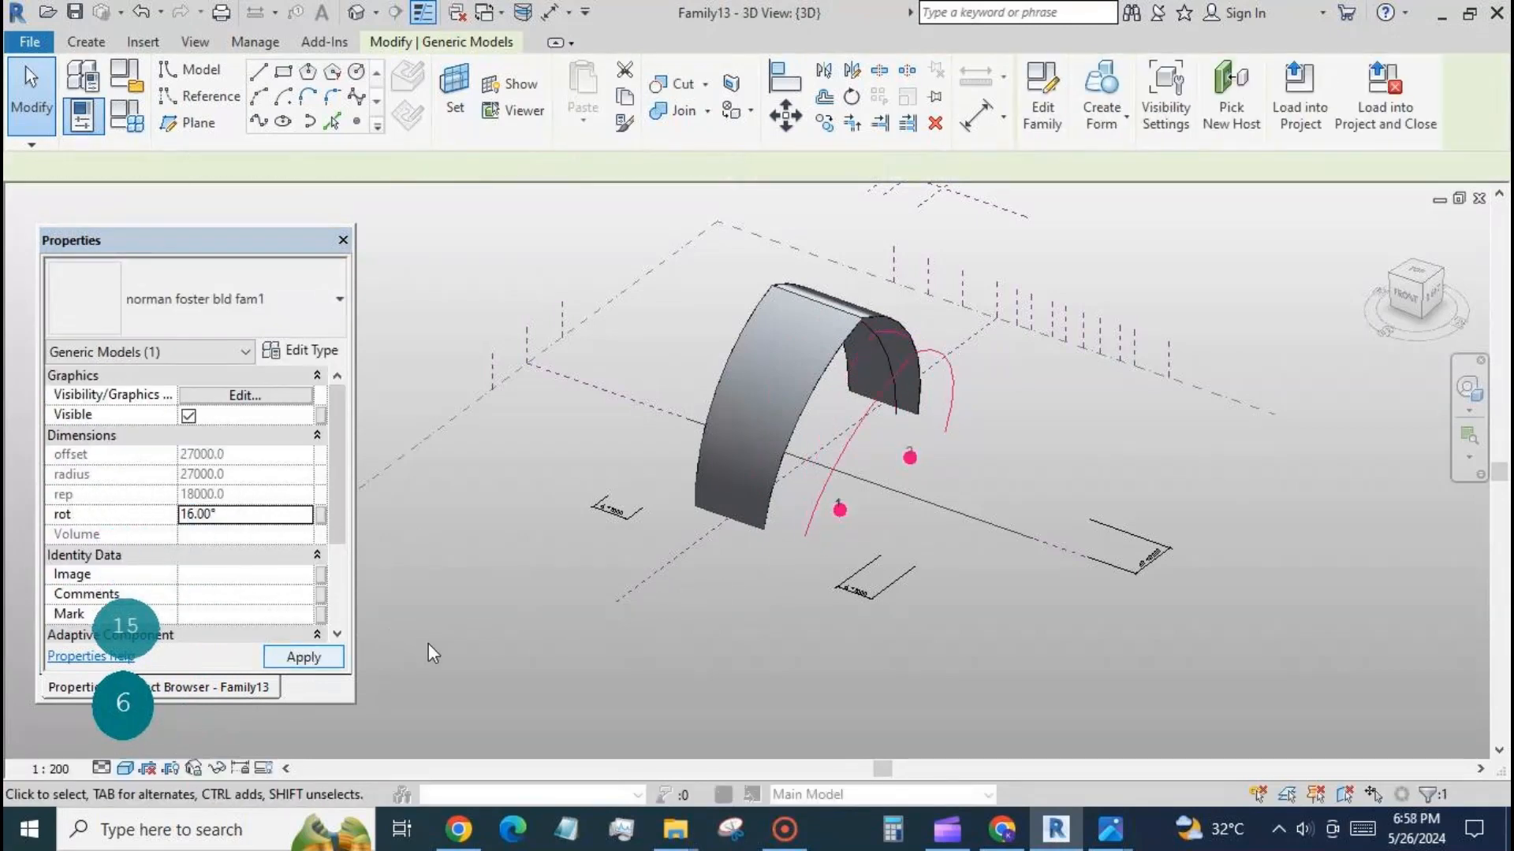
{"action": "left_click", "coordinate": [695, 637]}
Create a surface form between the unrotated inner arch and the 16° outer arch.
{"action": "left_click", "coordinate": [879, 403]}
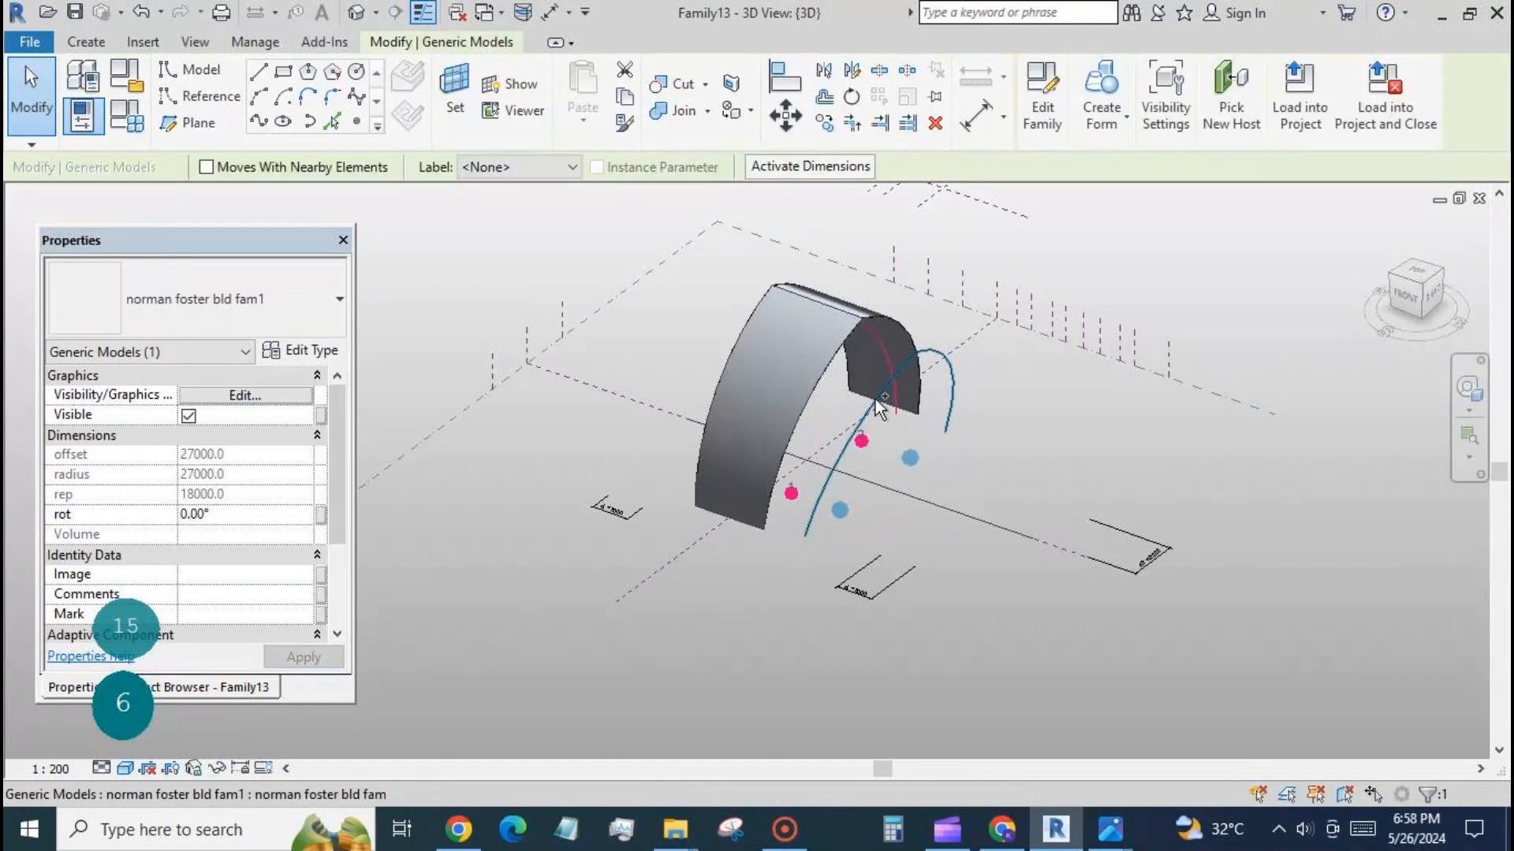
{"action": "left_click", "coordinate": [875, 398], "text": "ctrl"}
{"action": "left_click", "coordinate": [1182, 248]}
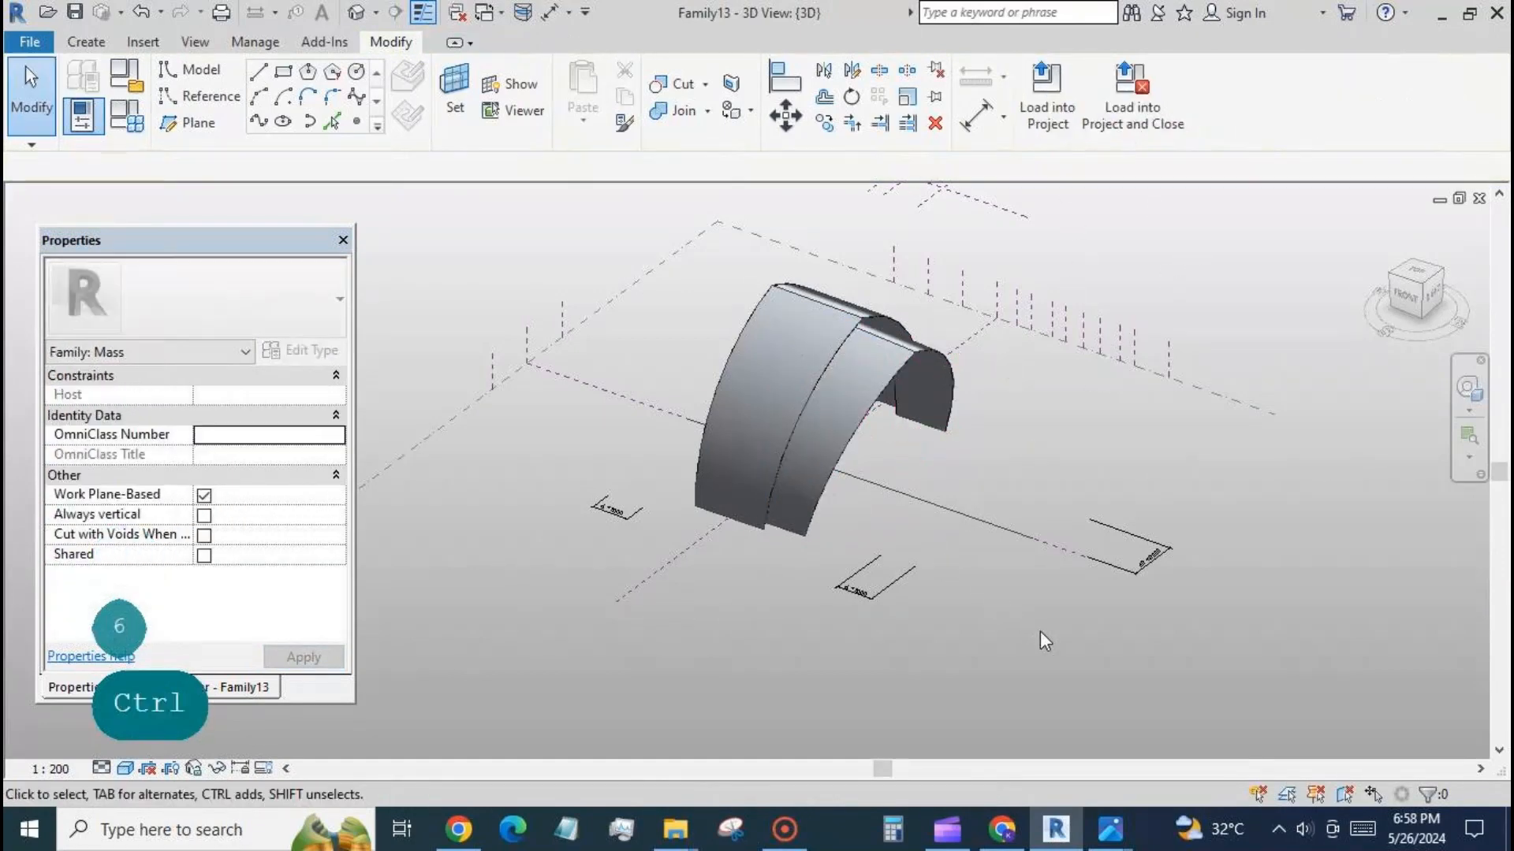
Create a connecting surface form between the first shell's 8° edge arch and the second shell's inner arch to close the gap.
{"action": "middle_click_drag", "start_coordinate": [1039, 631], "coordinate": [824, 428], "text": "shift"}
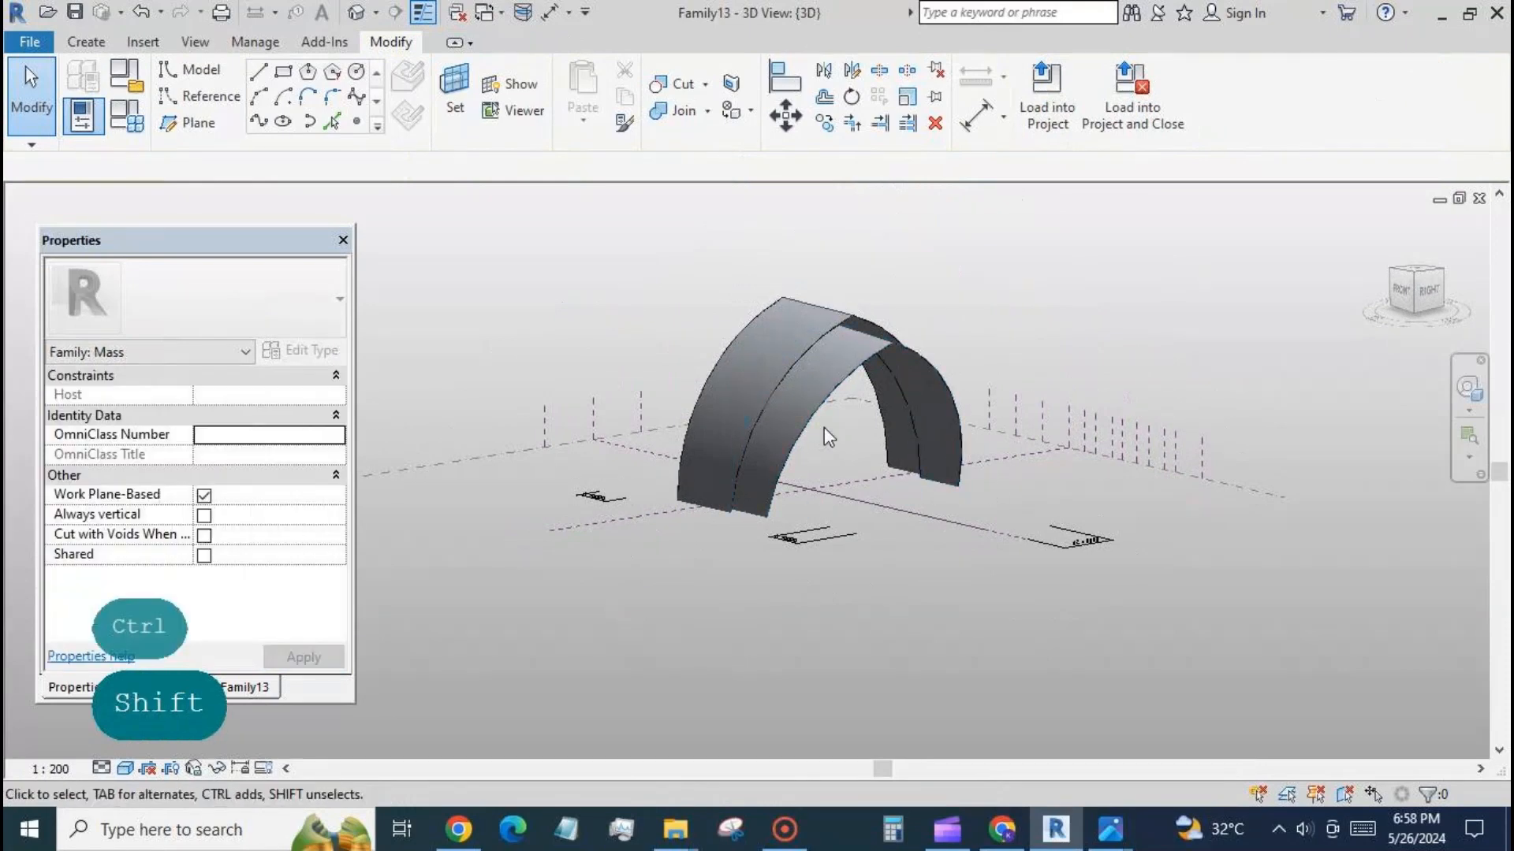
{"action": "middle_click_drag", "start_coordinate": [963, 619], "coordinate": [912, 618], "text": "shift"}
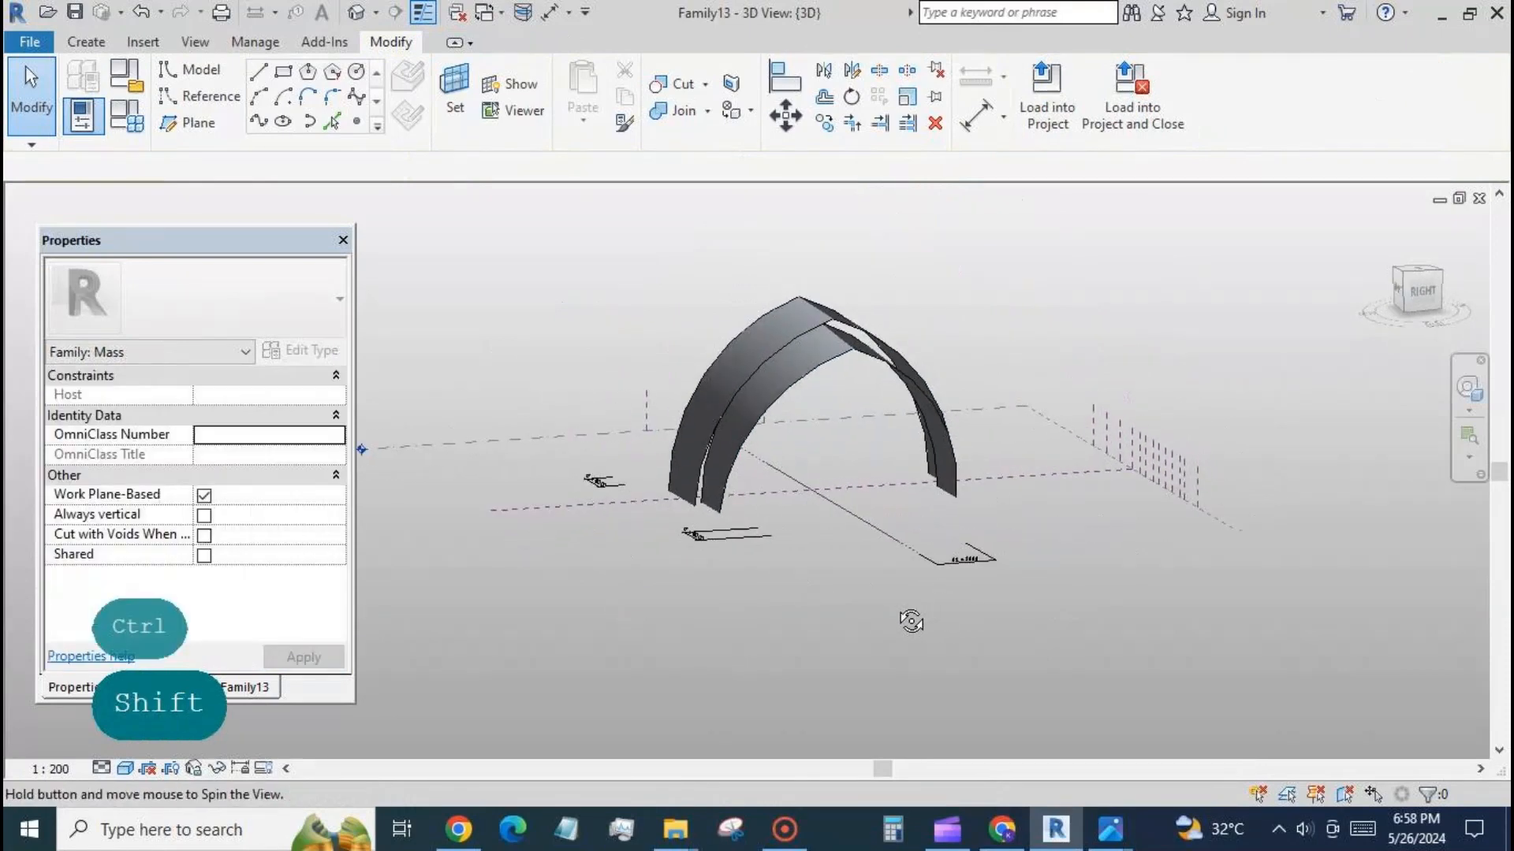
{"action": "left_click", "coordinate": [699, 493]}
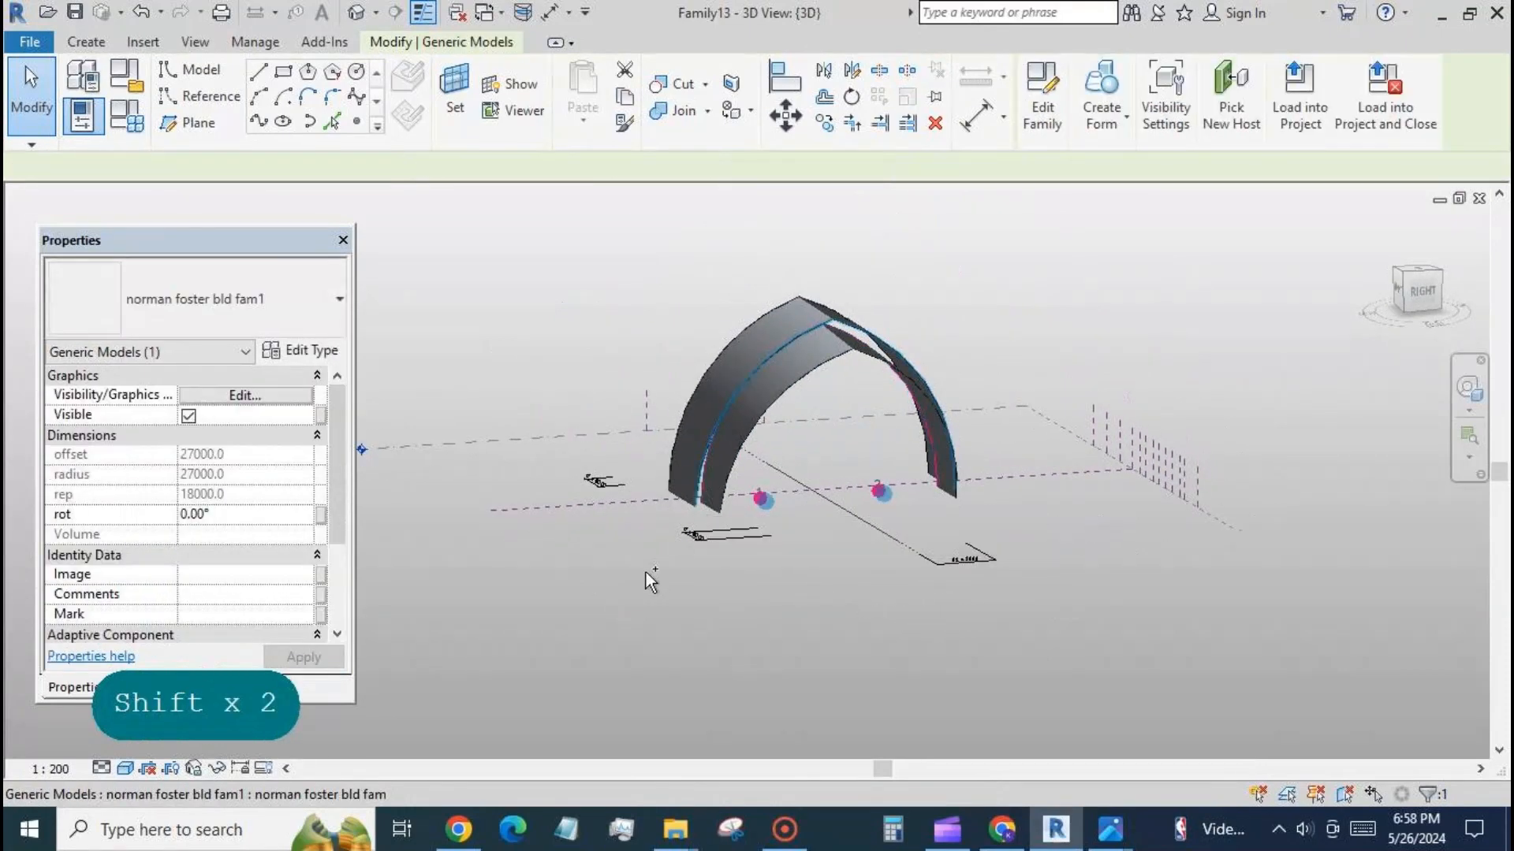
{"action": "left_click", "coordinate": [1199, 210]}
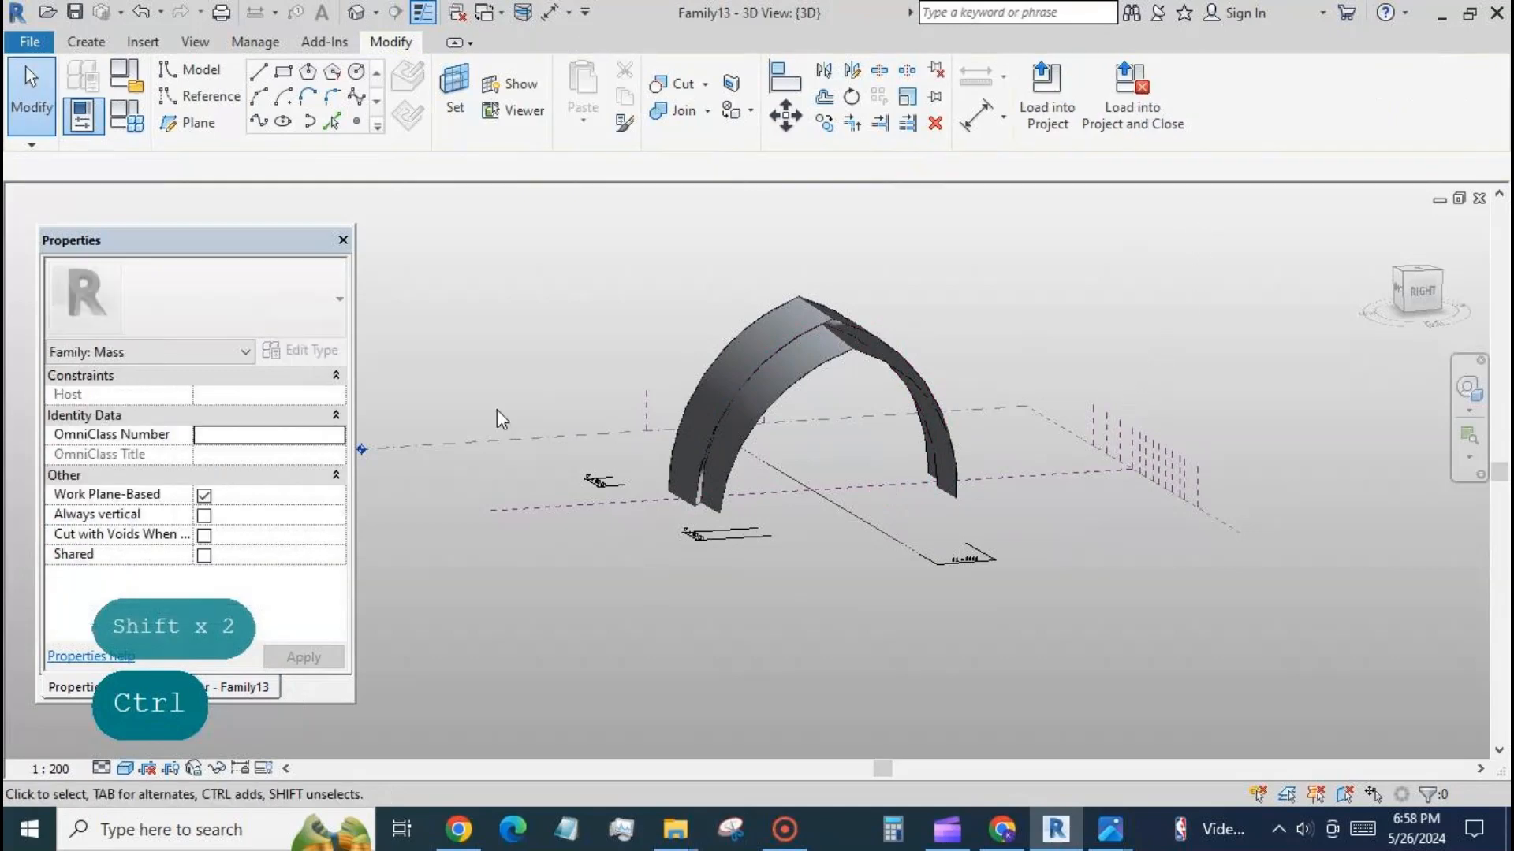
On Level 1, place arches along the third main plane right of centre and the second intermediate plane, between the horizontal reference planes.
{"action": "left_click", "coordinate": [236, 687]}
{"action": "double_click", "coordinate": [169, 308]}
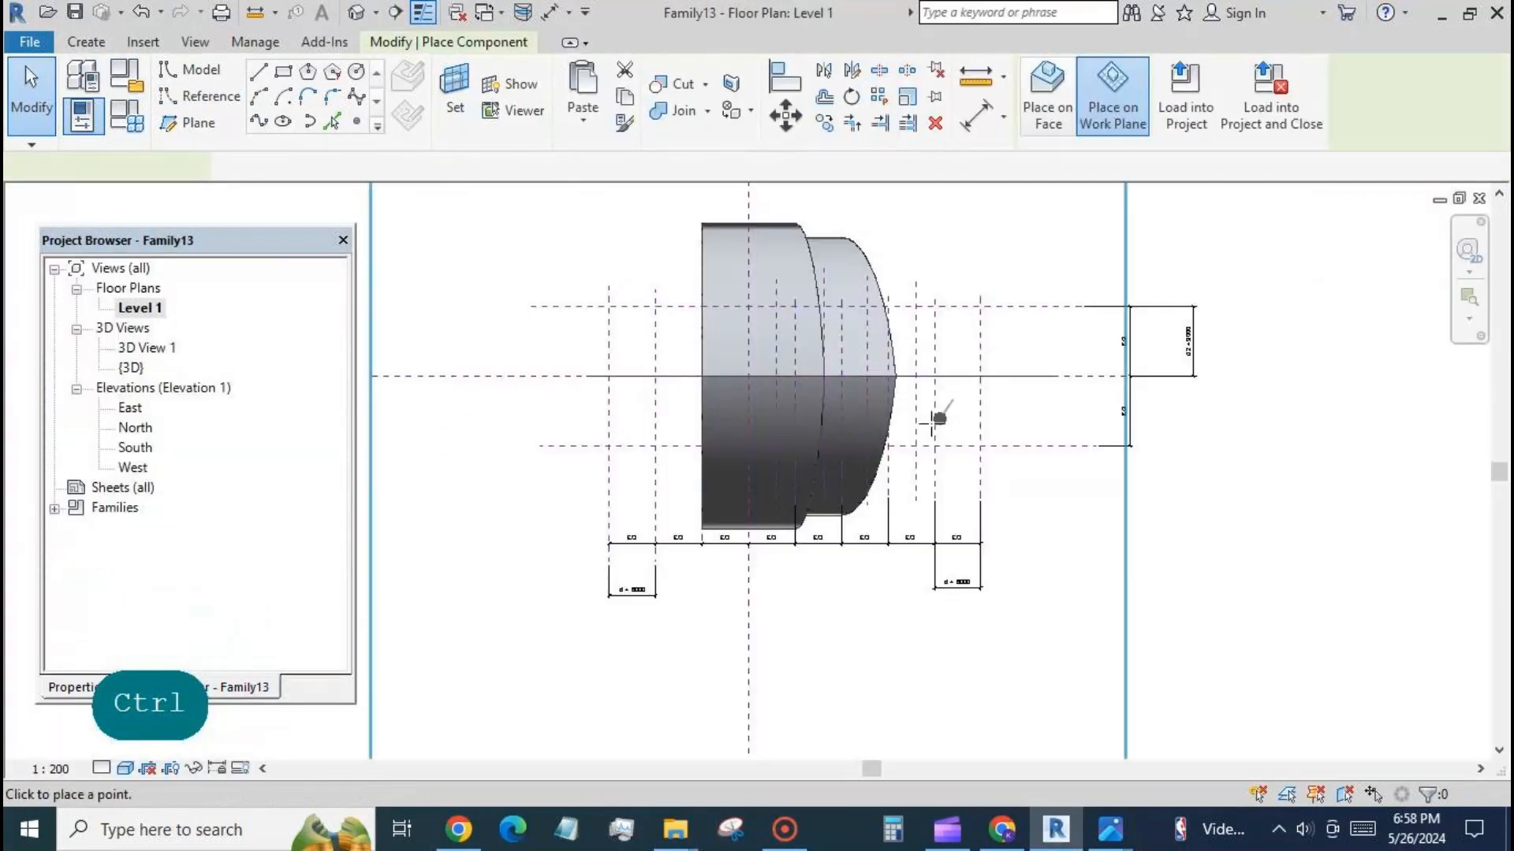
{"action": "left_click", "coordinate": [887, 307]}
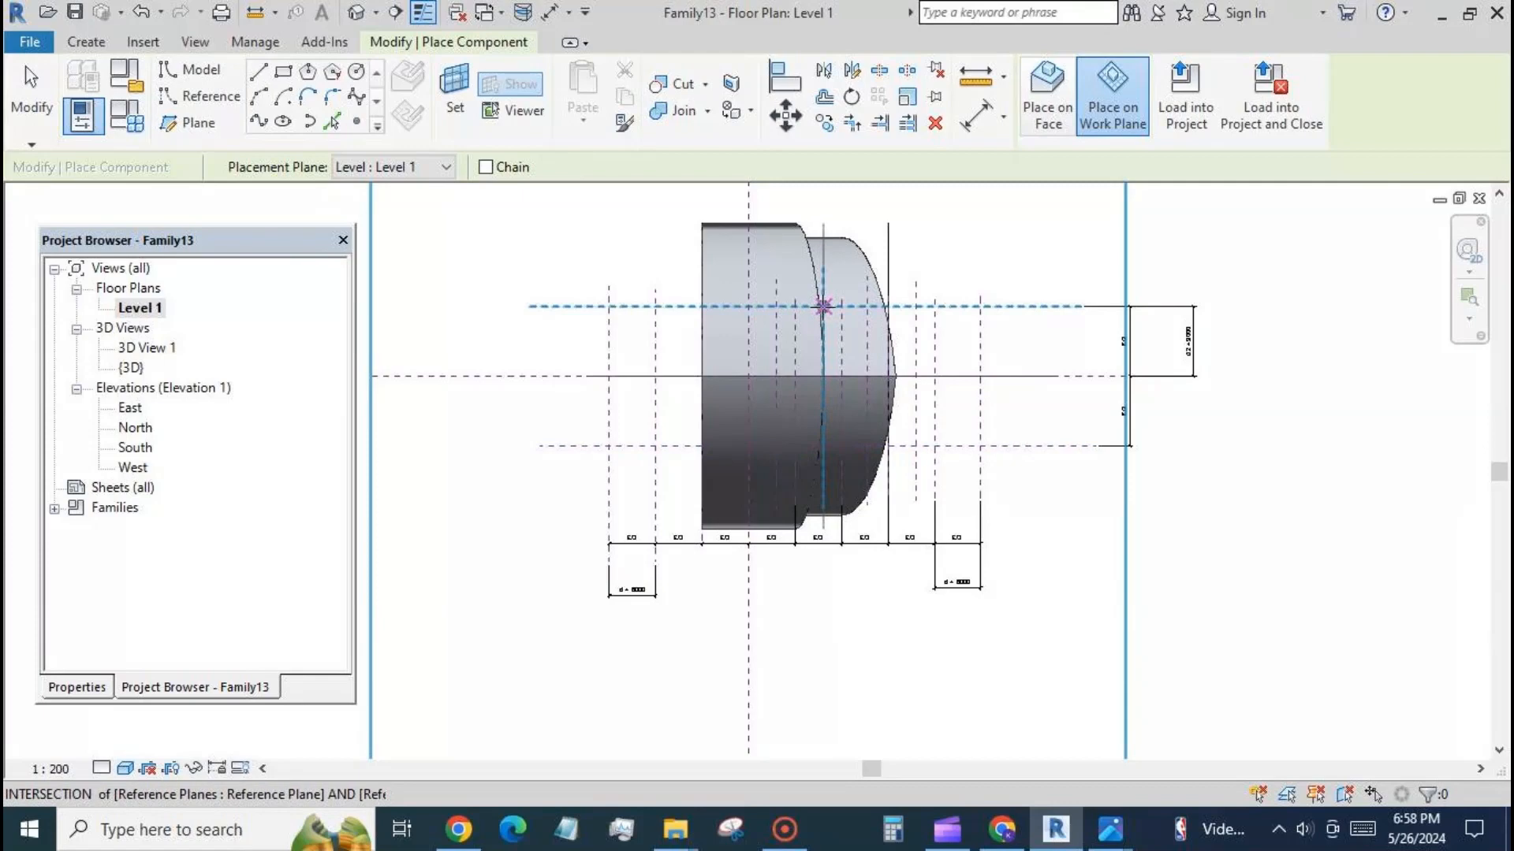
{"action": "left_click", "coordinate": [31, 90]}
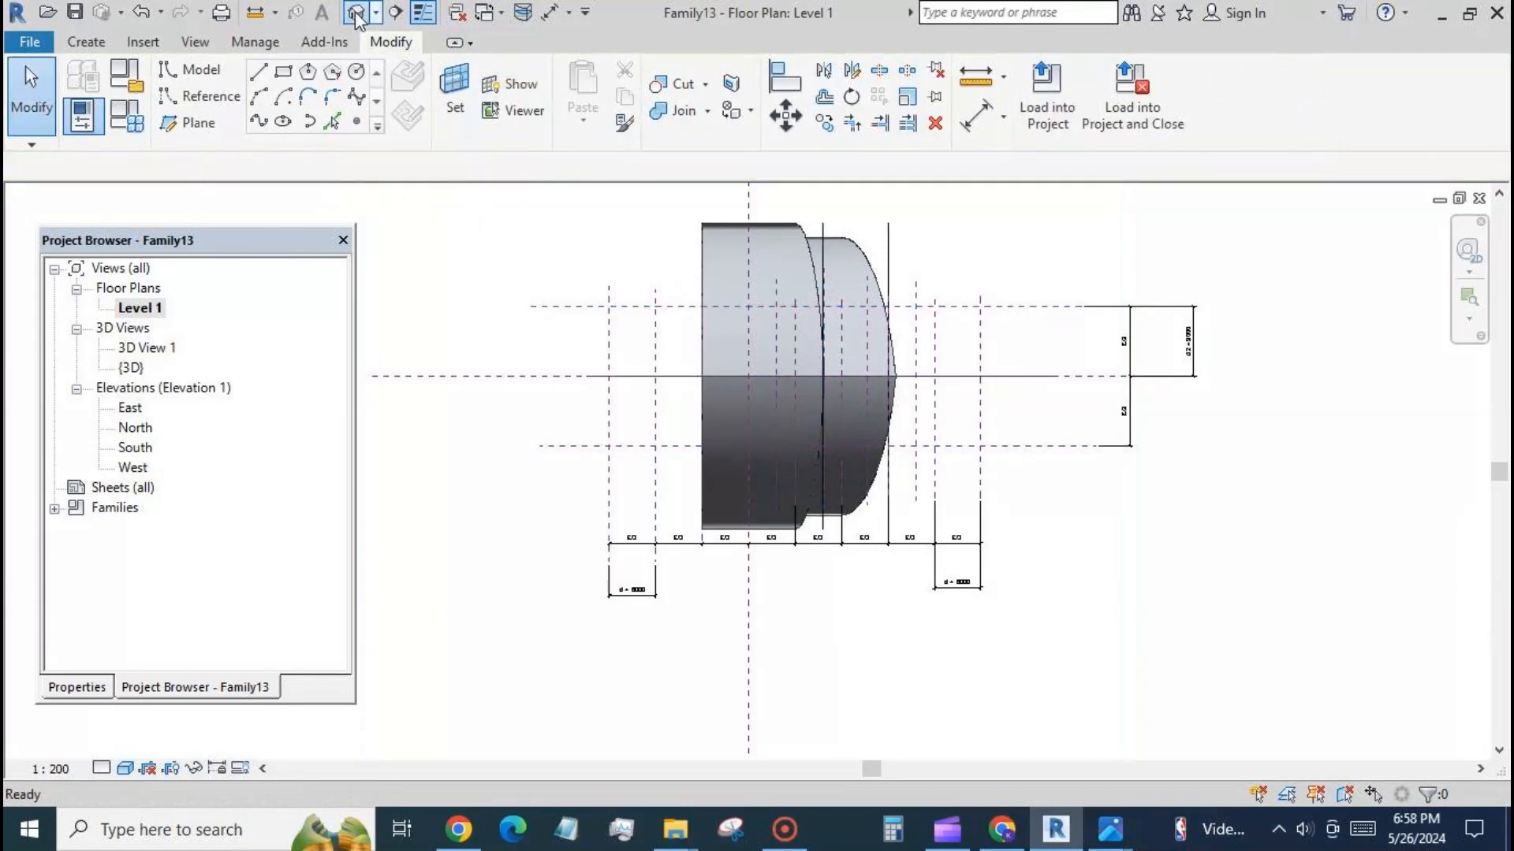
Set the fac value of the two newest arches to 1.4 in the 3D view.
{"action": "left_click", "coordinate": [357, 13]}
{"action": "middle_click_drag", "start_coordinate": [808, 585], "coordinate": [891, 633], "text": "shift"}
{"action": "left_click", "coordinate": [773, 514]}
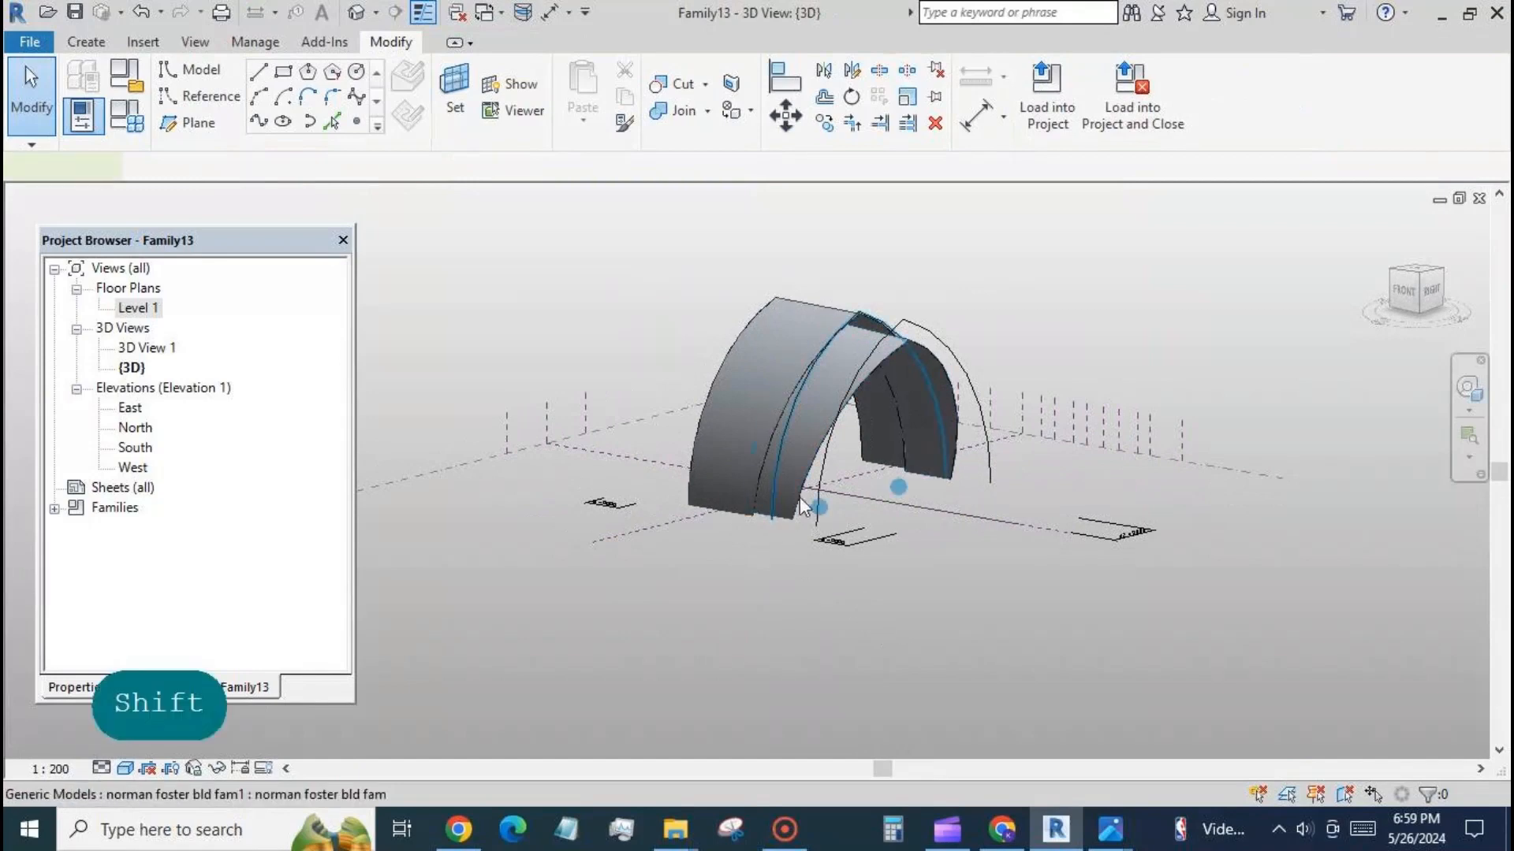
{"action": "left_click", "coordinate": [821, 485], "text": "ctrl"}
{"action": "left_click", "coordinate": [67, 686]}
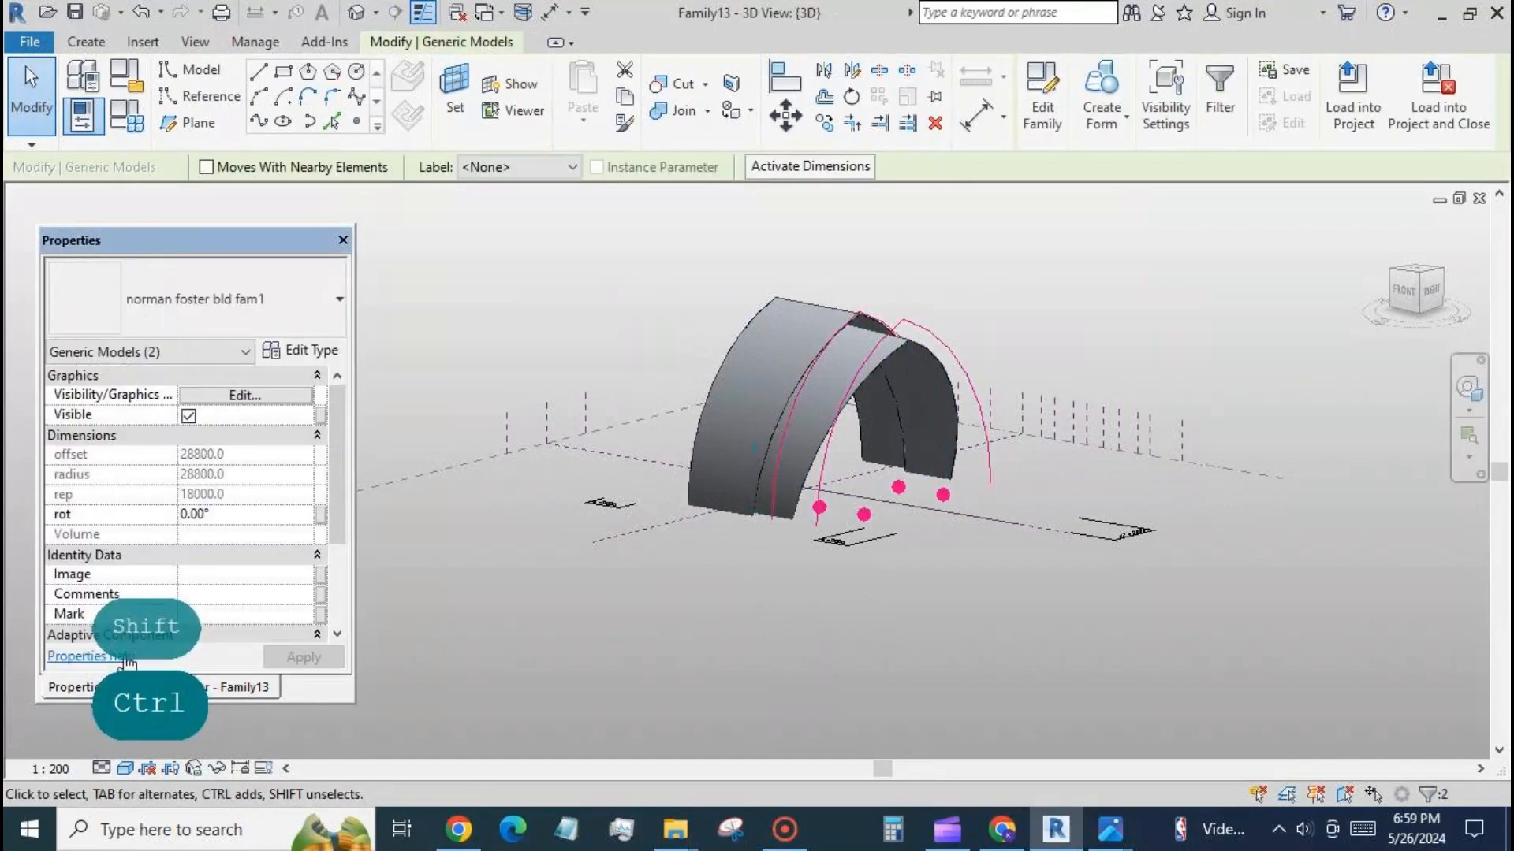
{"action": "scroll", "coordinate": [334, 509], "scroll_direction": "down", "scroll_amount": 5}
{"action": "left_click", "coordinate": [258, 574]}
{"action": "type", "text": "1"}
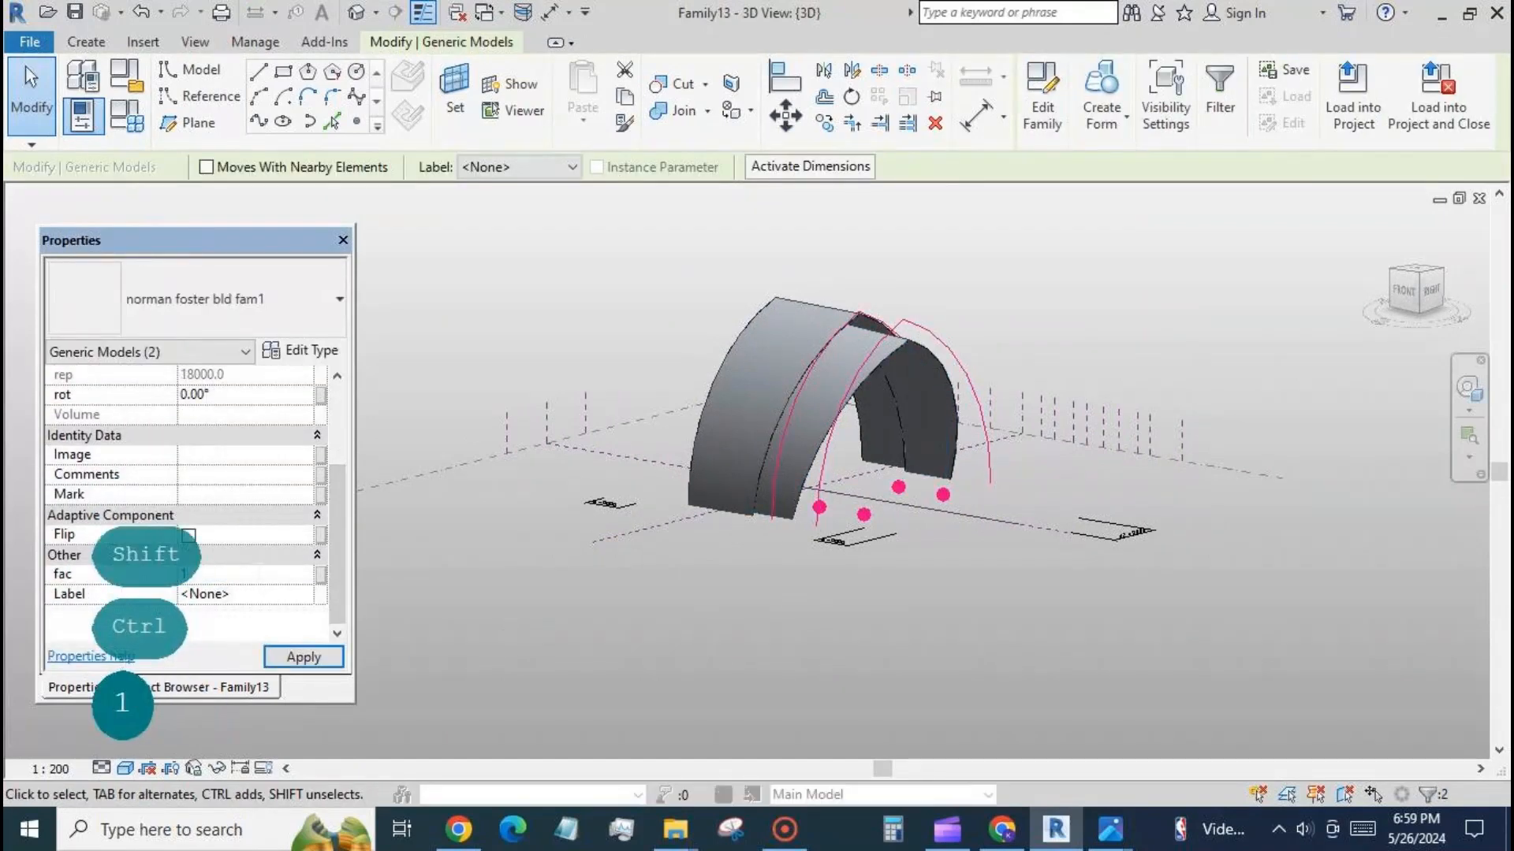
{"action": "type", "text": ".4"}
{"action": "left_click", "coordinate": [296, 655]}
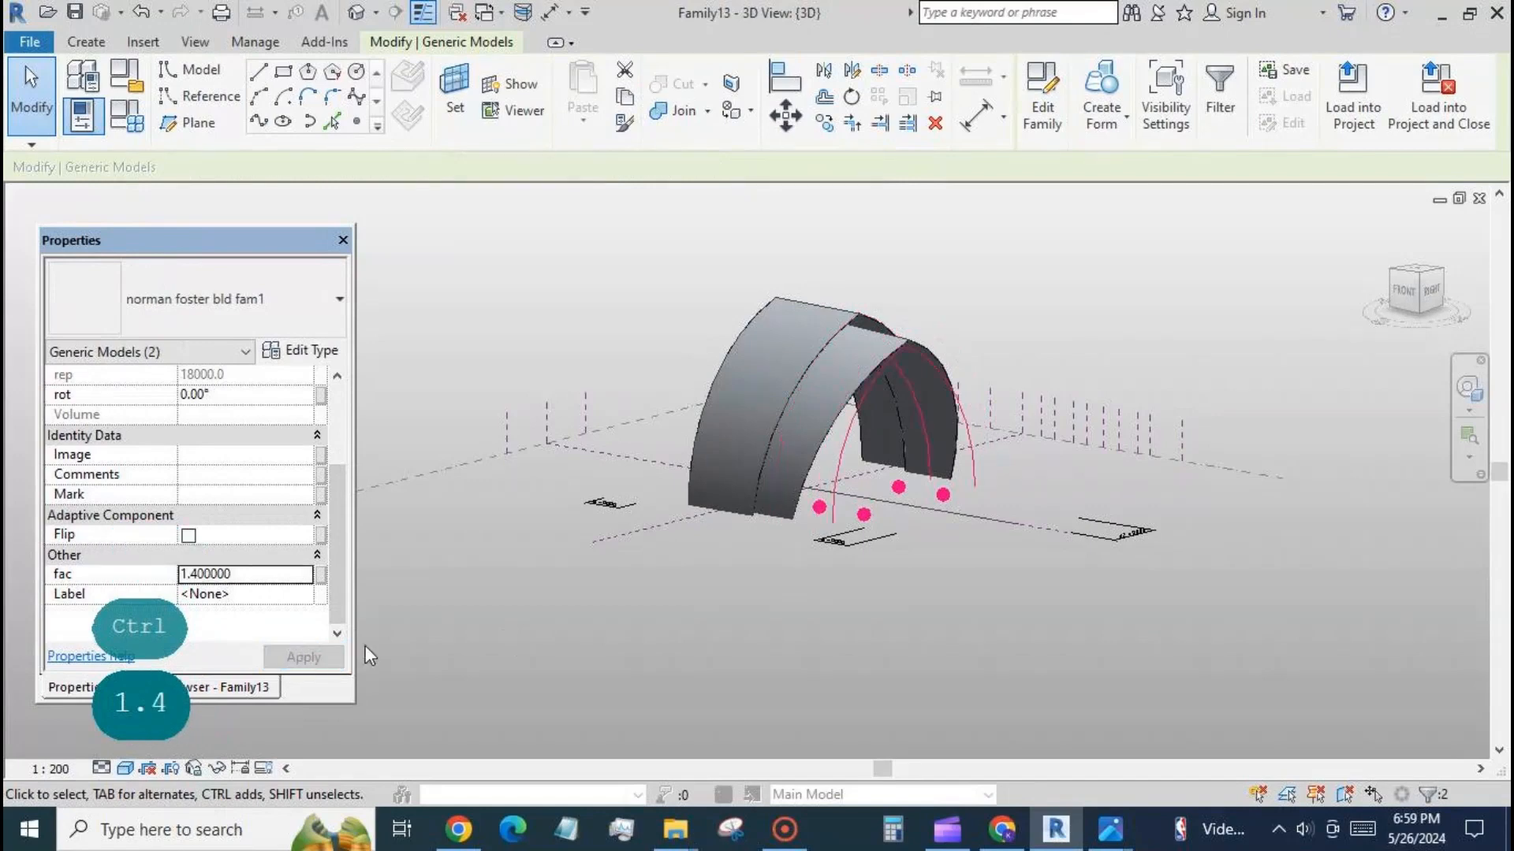
Set the rot value of the outer of the two newest arches to 24°.
{"action": "left_click", "coordinate": [777, 646]}
{"action": "left_click", "coordinate": [838, 478]}
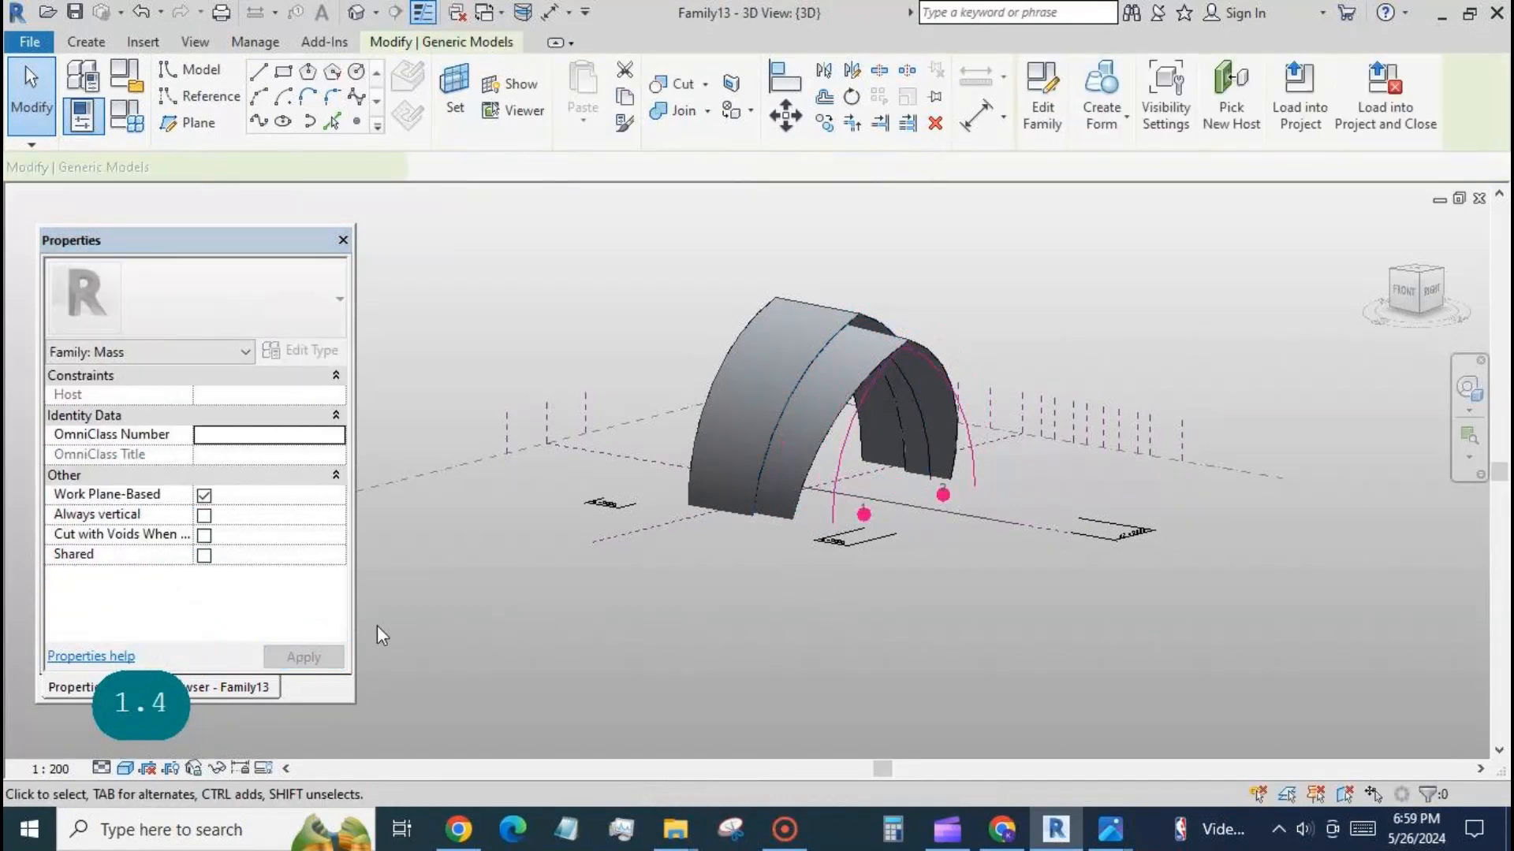
{"action": "left_click", "coordinate": [243, 514]}
{"action": "type", "text": "24"}
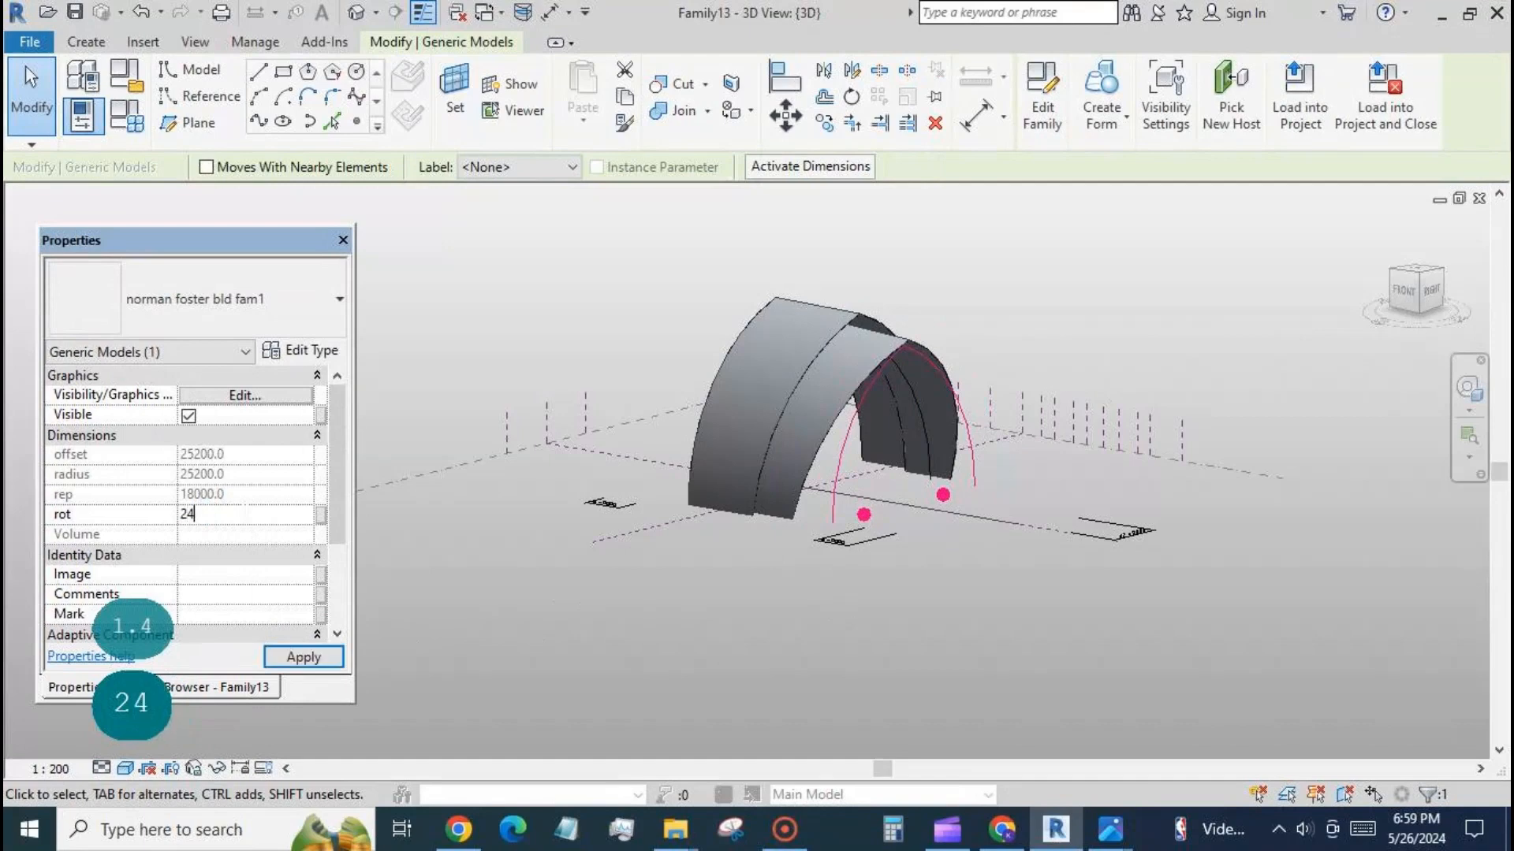
{"action": "left_click", "coordinate": [303, 657]}
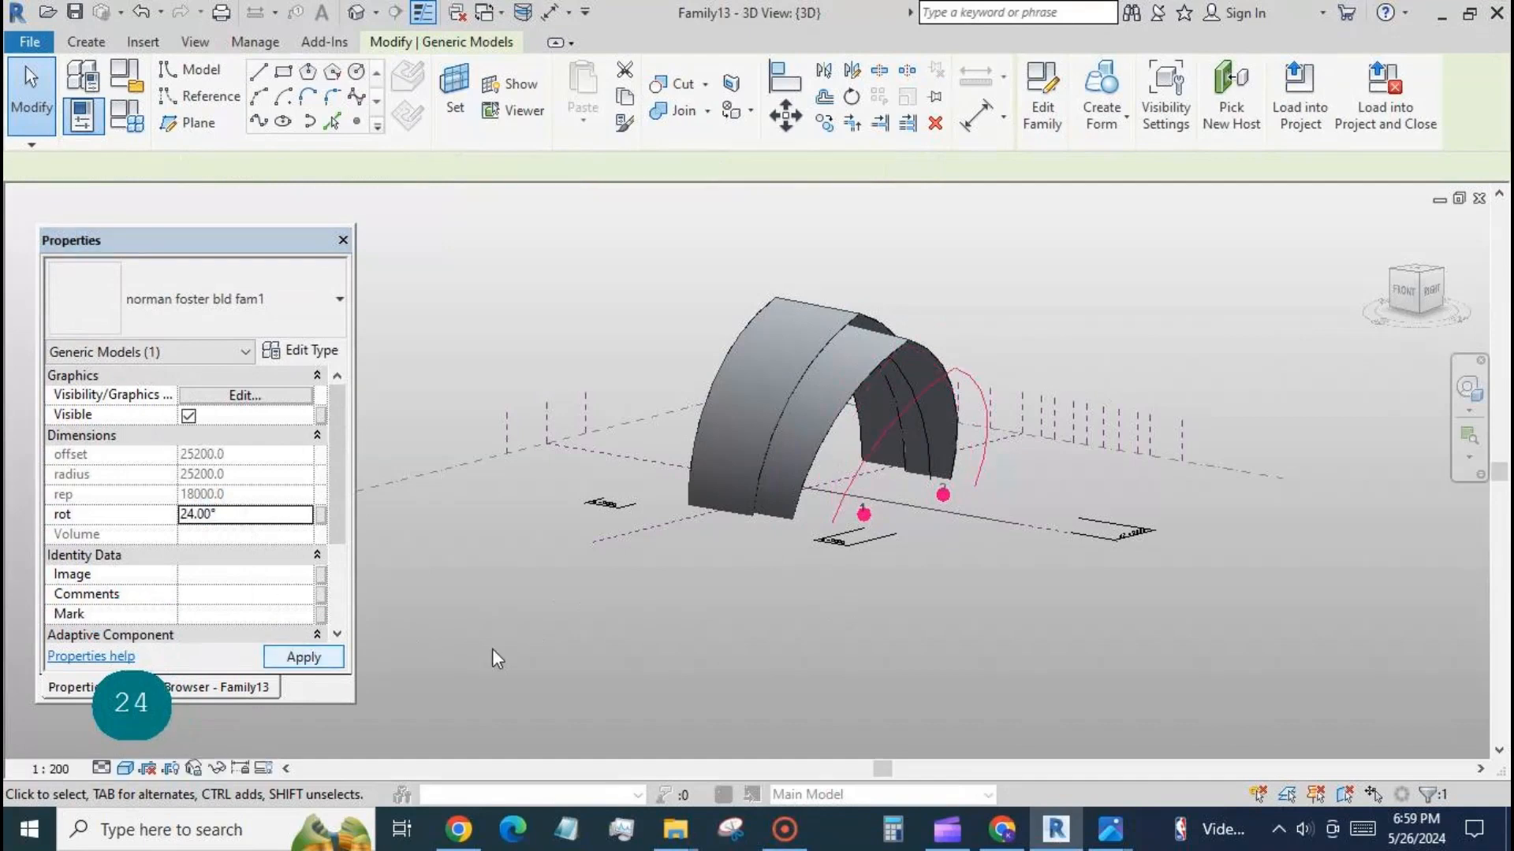
Create a surface form between the unrotated inner arch and the 24° arch, plus a connecting surface from the inner arch to the previous shell's 16° edge arch.
{"action": "left_click", "coordinate": [909, 389]}
{"action": "left_click", "coordinate": [894, 421], "text": "ctrl"}
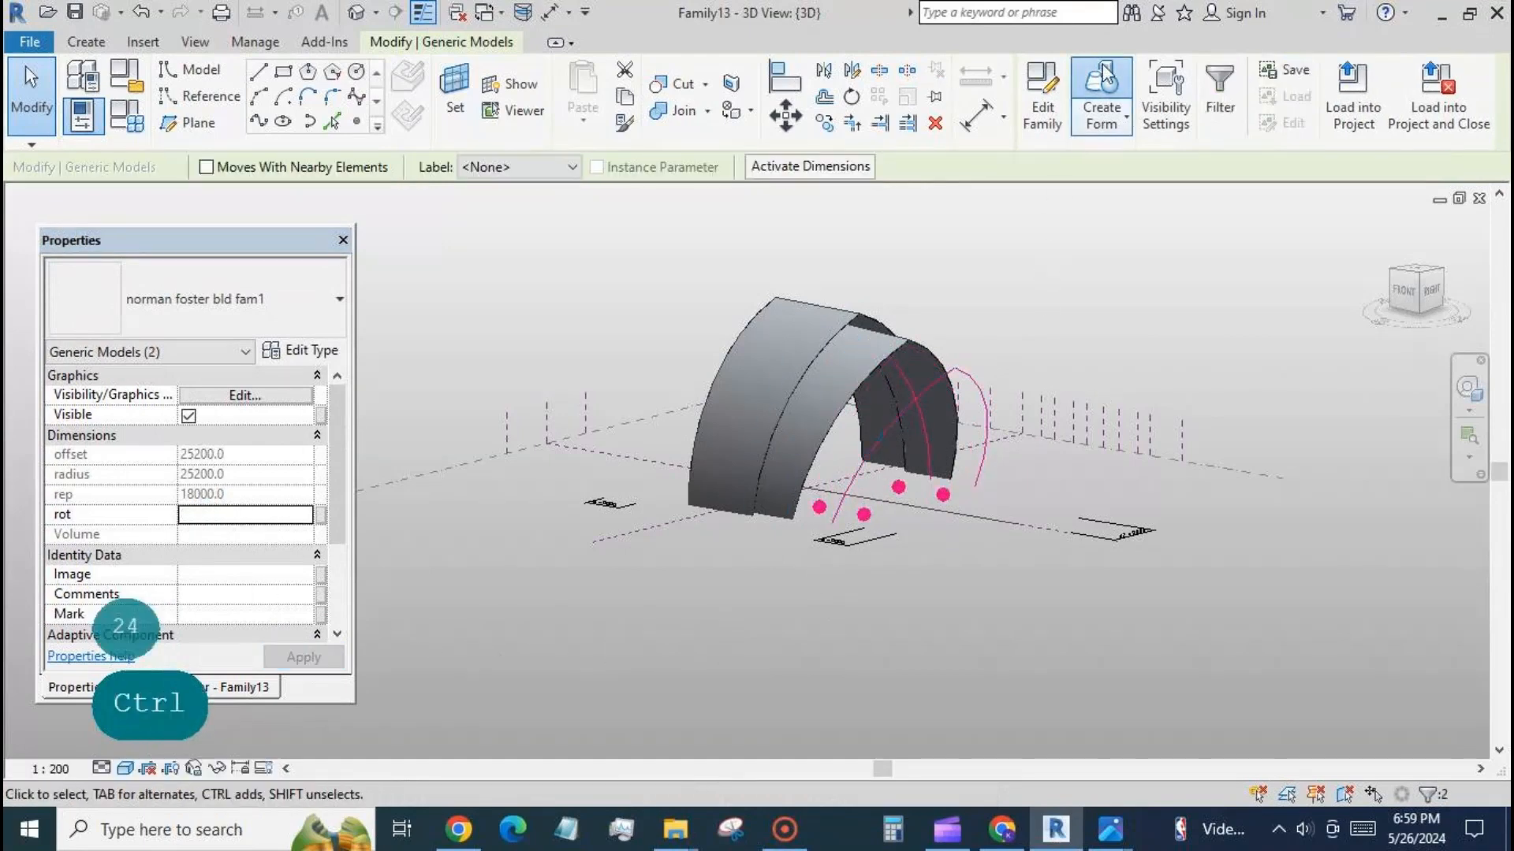
{"action": "left_click", "coordinate": [1103, 96]}
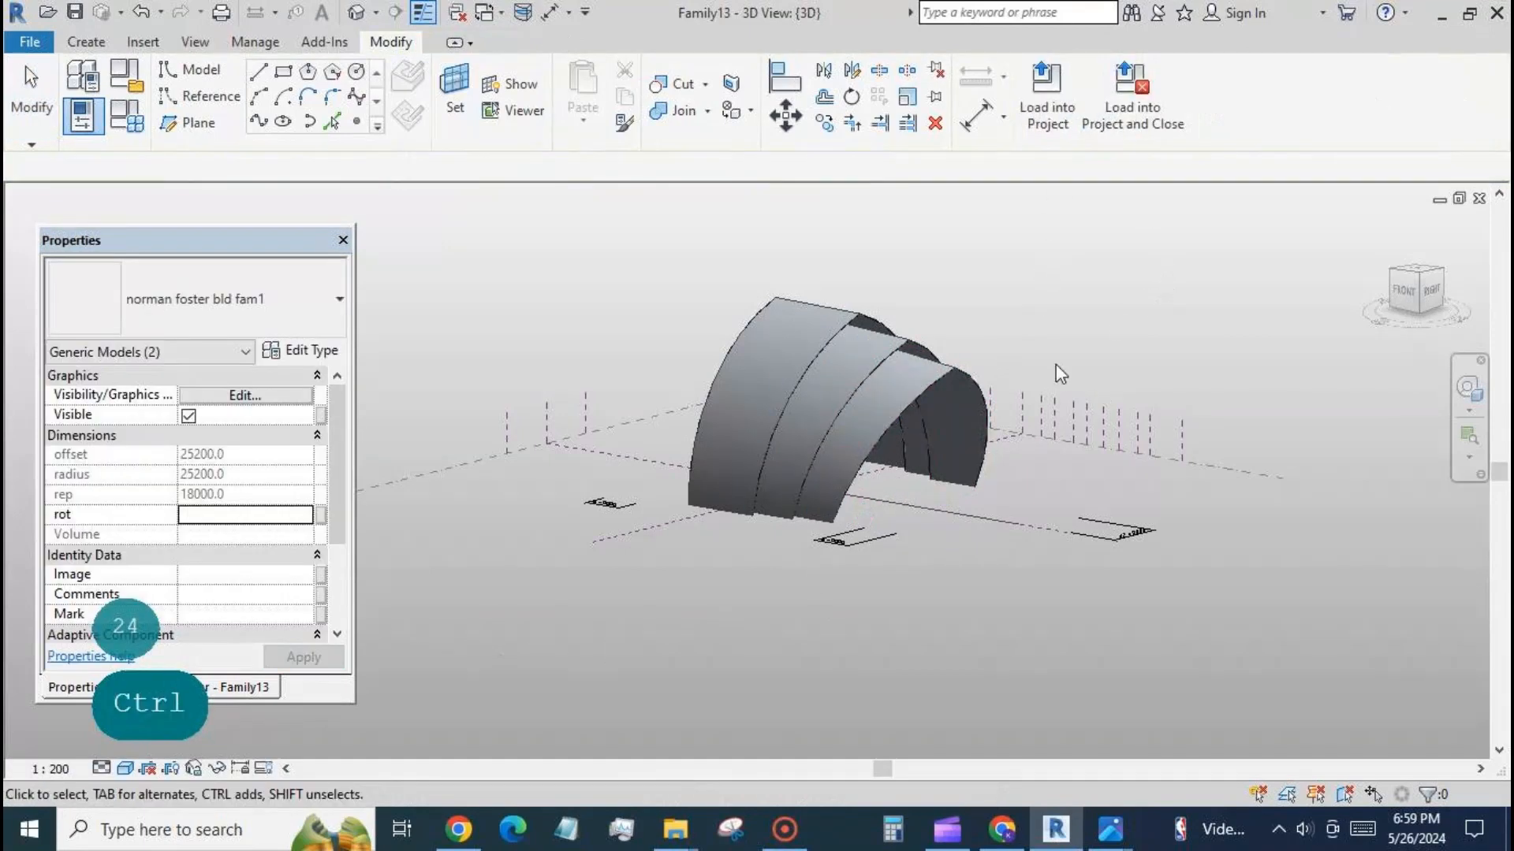
{"action": "left_click", "coordinate": [929, 457]}
{"action": "left_click", "coordinate": [931, 350], "text": "ctrl"}
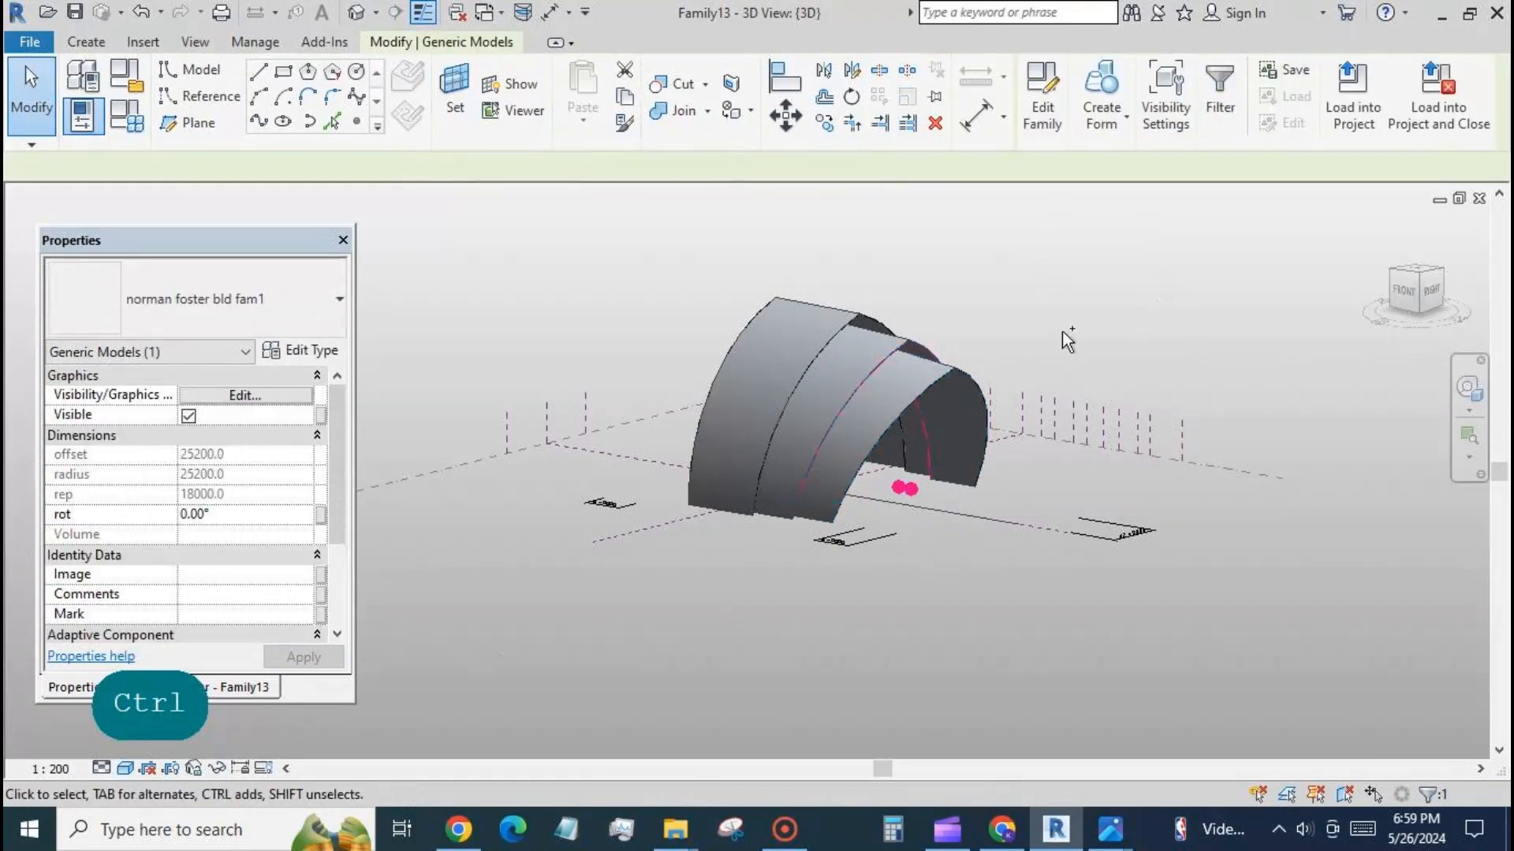
{"action": "left_click", "coordinate": [1101, 96]}
On Level 1, place an arch along the fourth main plane right of centre, between the horizontal reference planes, and check it in 3D.
{"action": "middle_click_drag", "start_coordinate": [1150, 681], "coordinate": [1244, 683], "text": "shift"}
{"action": "left_click", "coordinate": [197, 688]}
{"action": "double_click", "coordinate": [138, 307]}
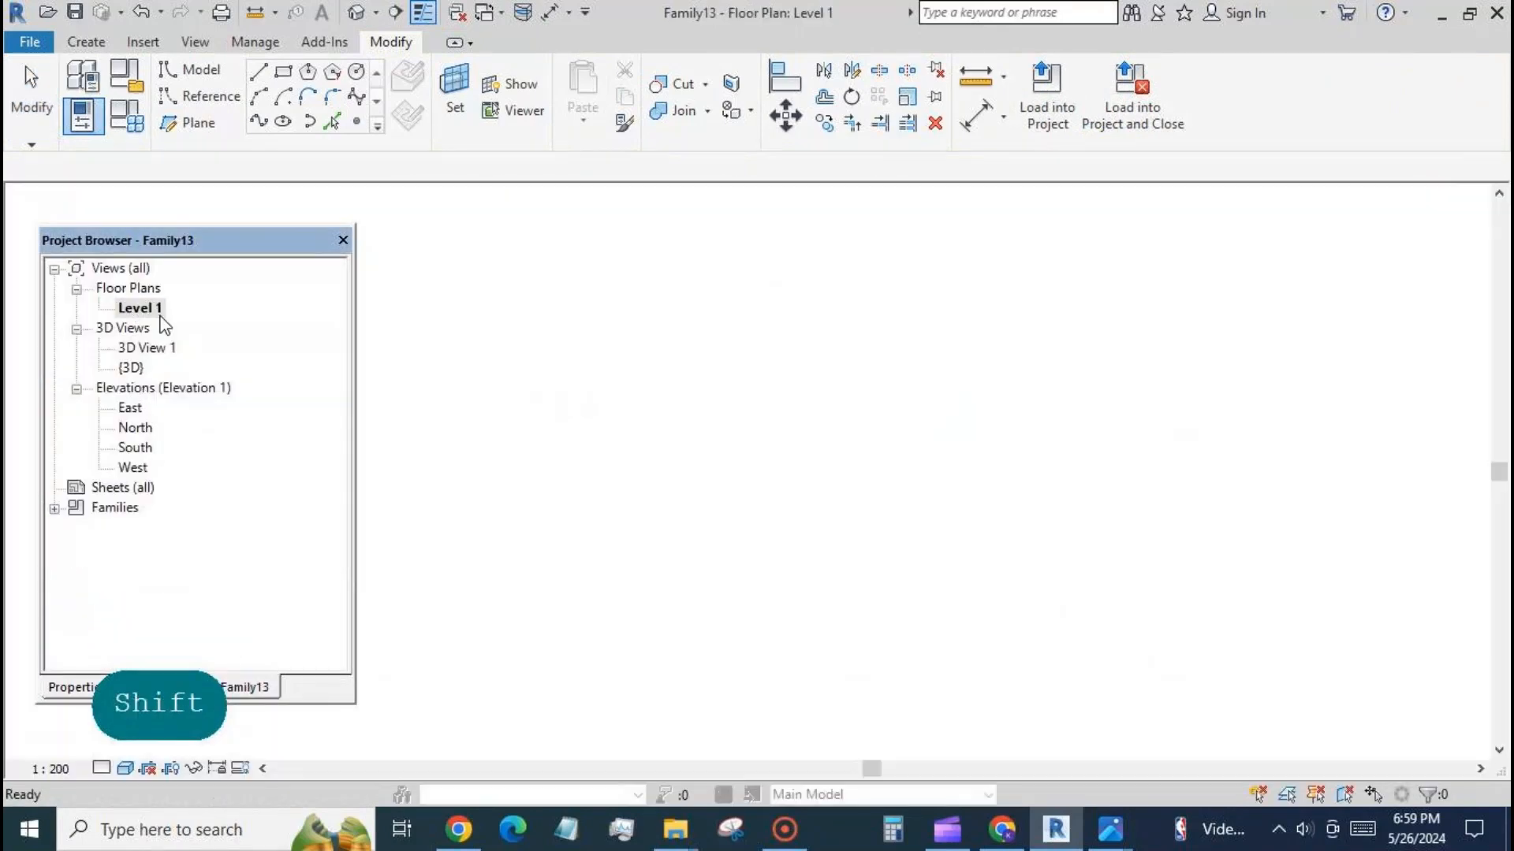
{"action": "key", "text": "c"}
{"action": "key", "text": "m"}
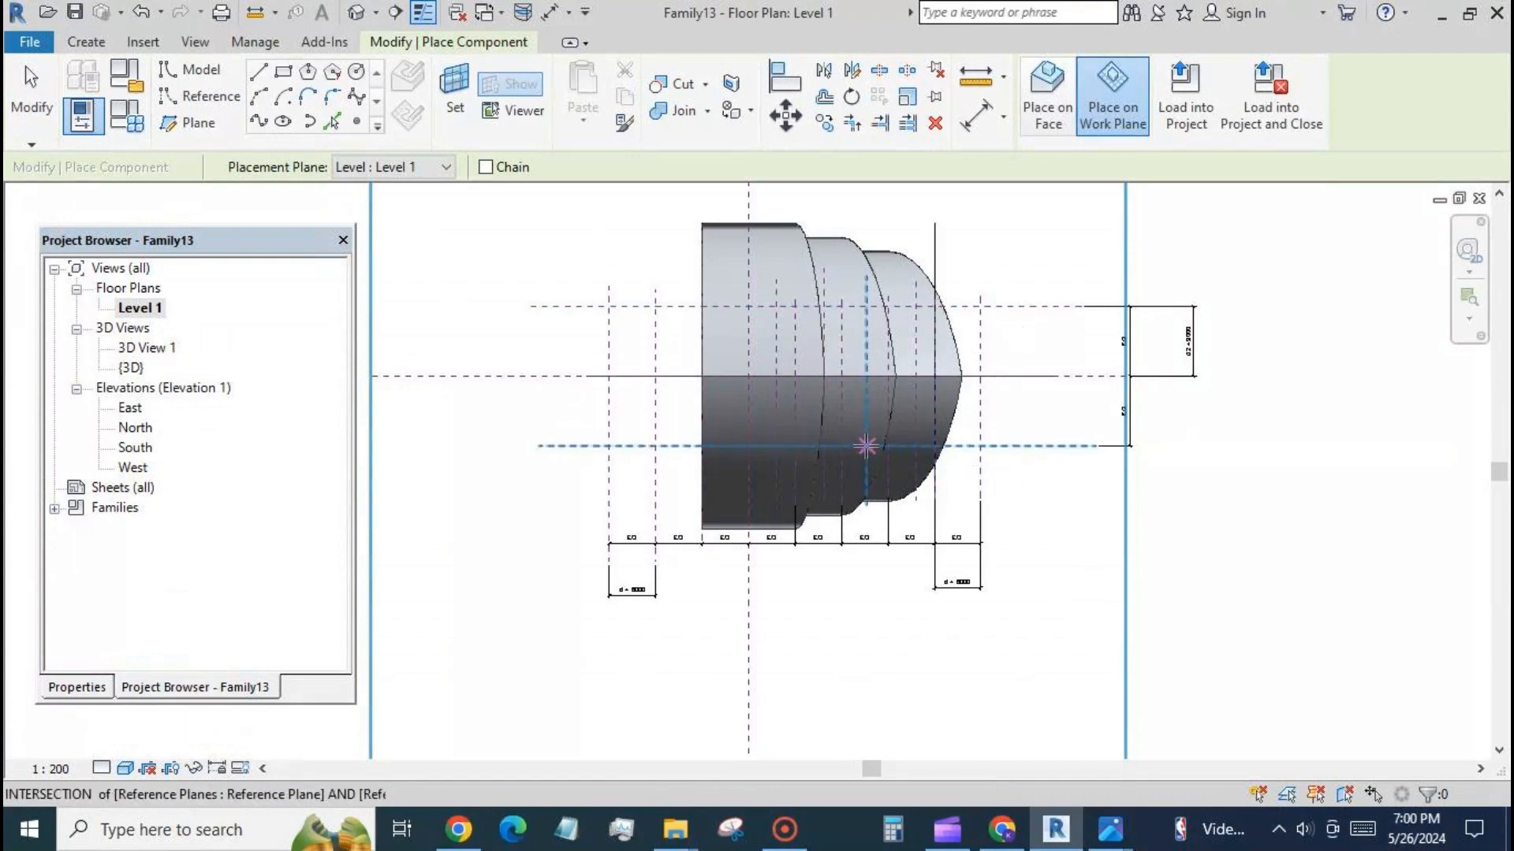
{"action": "left_click", "coordinate": [866, 446]}
{"action": "left_click", "coordinate": [356, 12]}
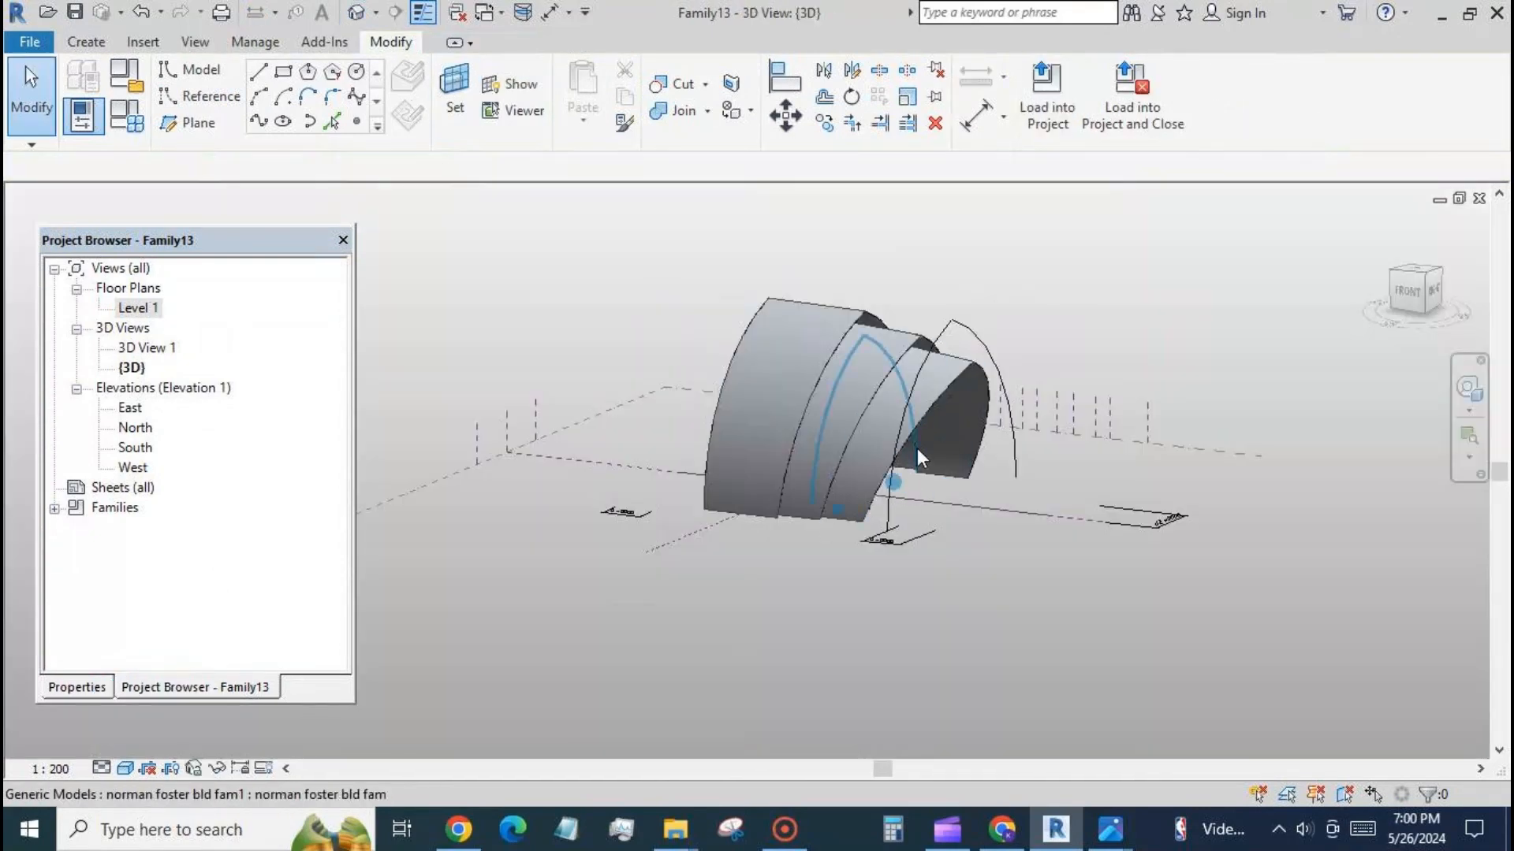
{"action": "middle_click_drag", "start_coordinate": [1037, 582], "coordinate": [911, 580], "text": "shift"}
{"action": "left_click", "coordinate": [865, 398]}
{"action": "left_click", "coordinate": [630, 347]}
On Level 1, place an arch along the third intermediate plane right of centre, between the horizontal reference planes.
{"action": "double_click", "coordinate": [150, 313]}
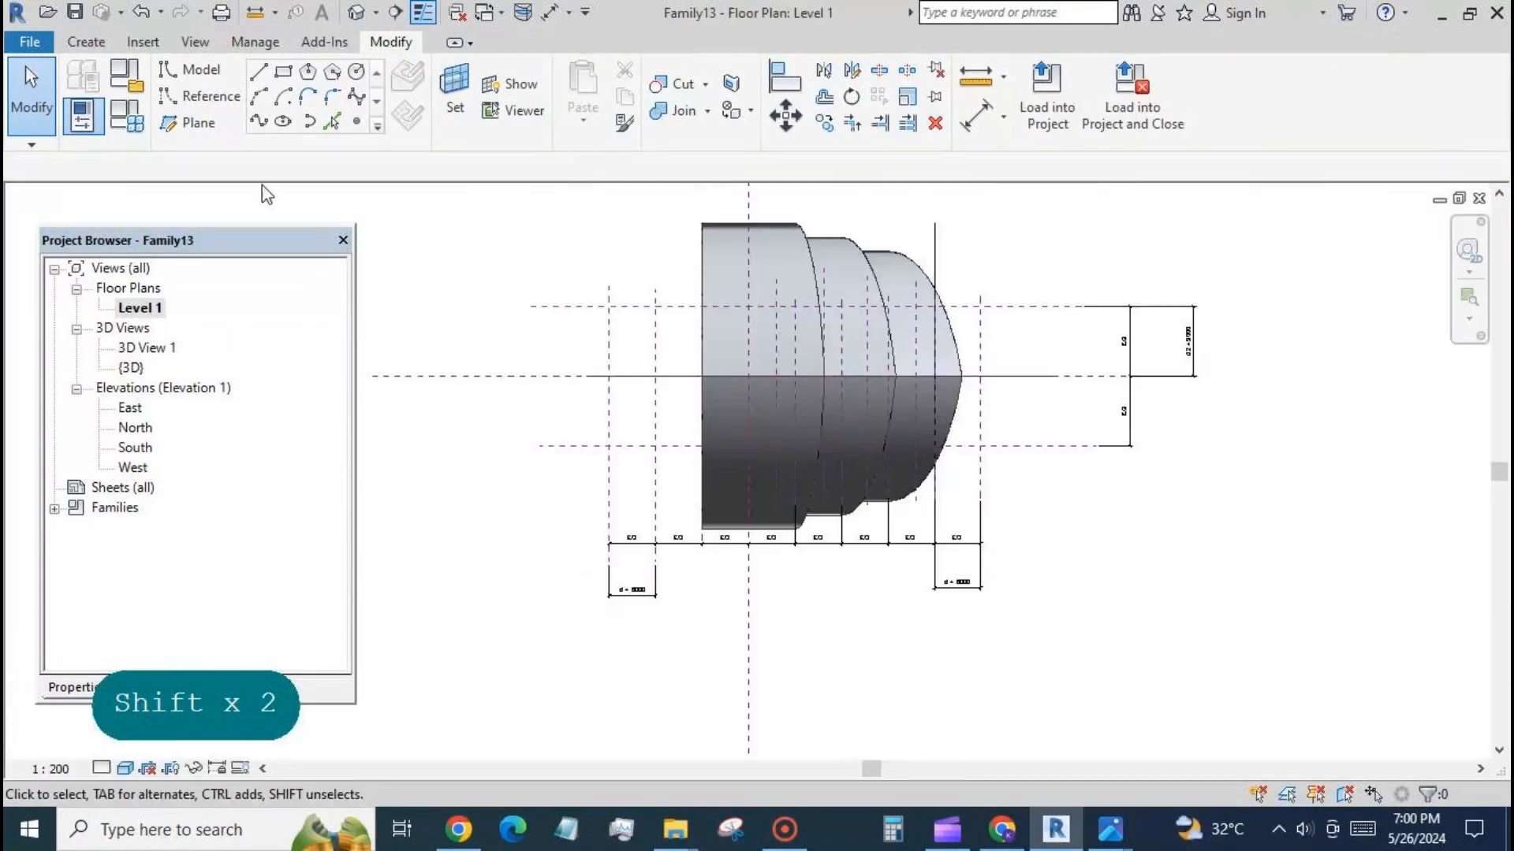
{"action": "left_click", "coordinate": [86, 42]}
{"action": "left_click", "coordinate": [593, 91]}
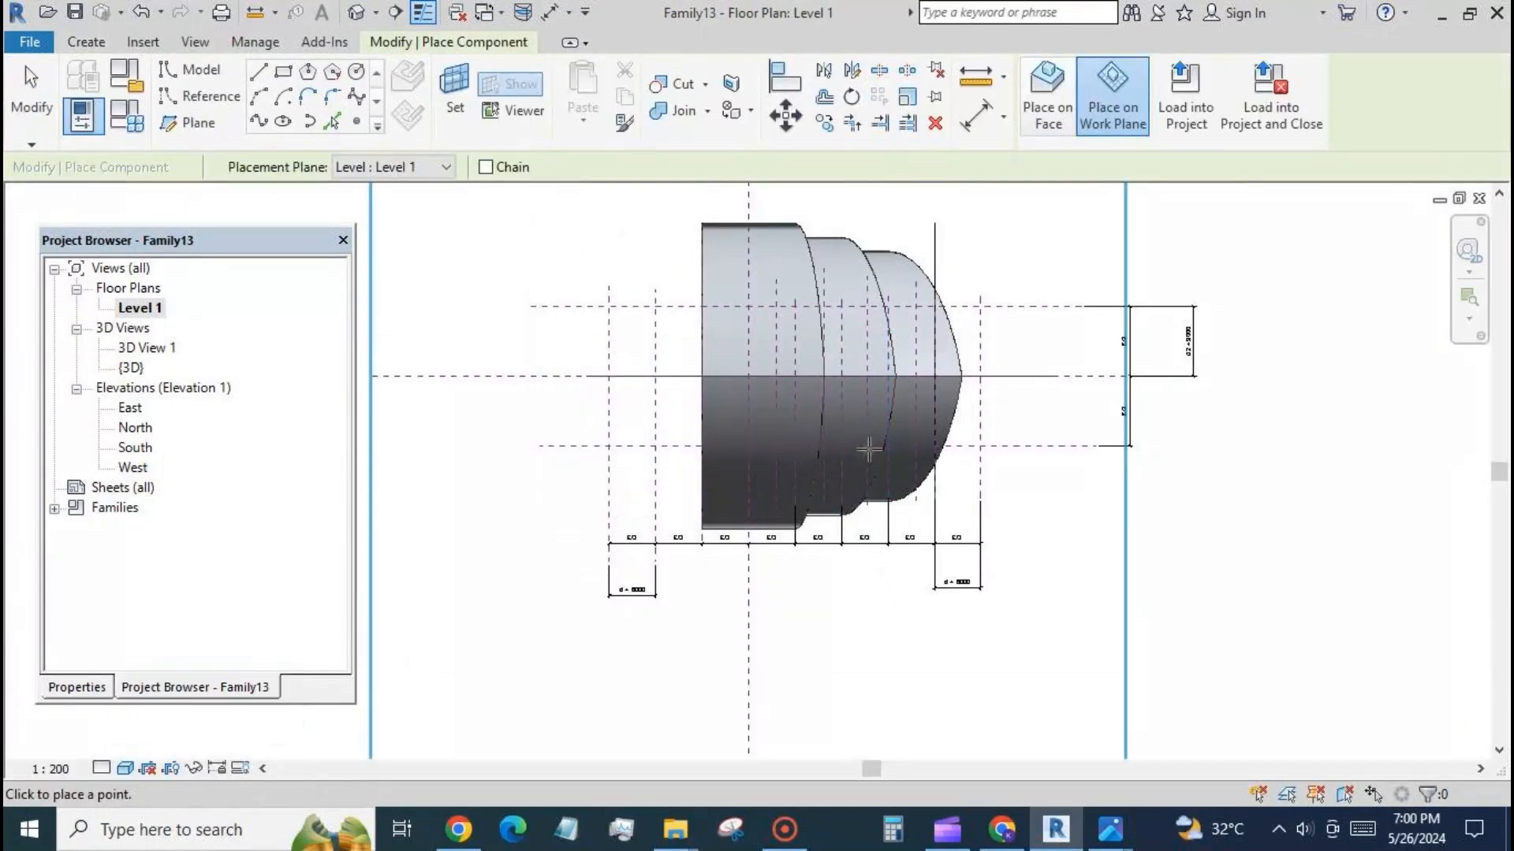
{"action": "left_click", "coordinate": [868, 306]}
In the 3D view, set fac of both new arches to 1.2 and rot of the outer one to 32°.
{"action": "left_click", "coordinate": [357, 17]}
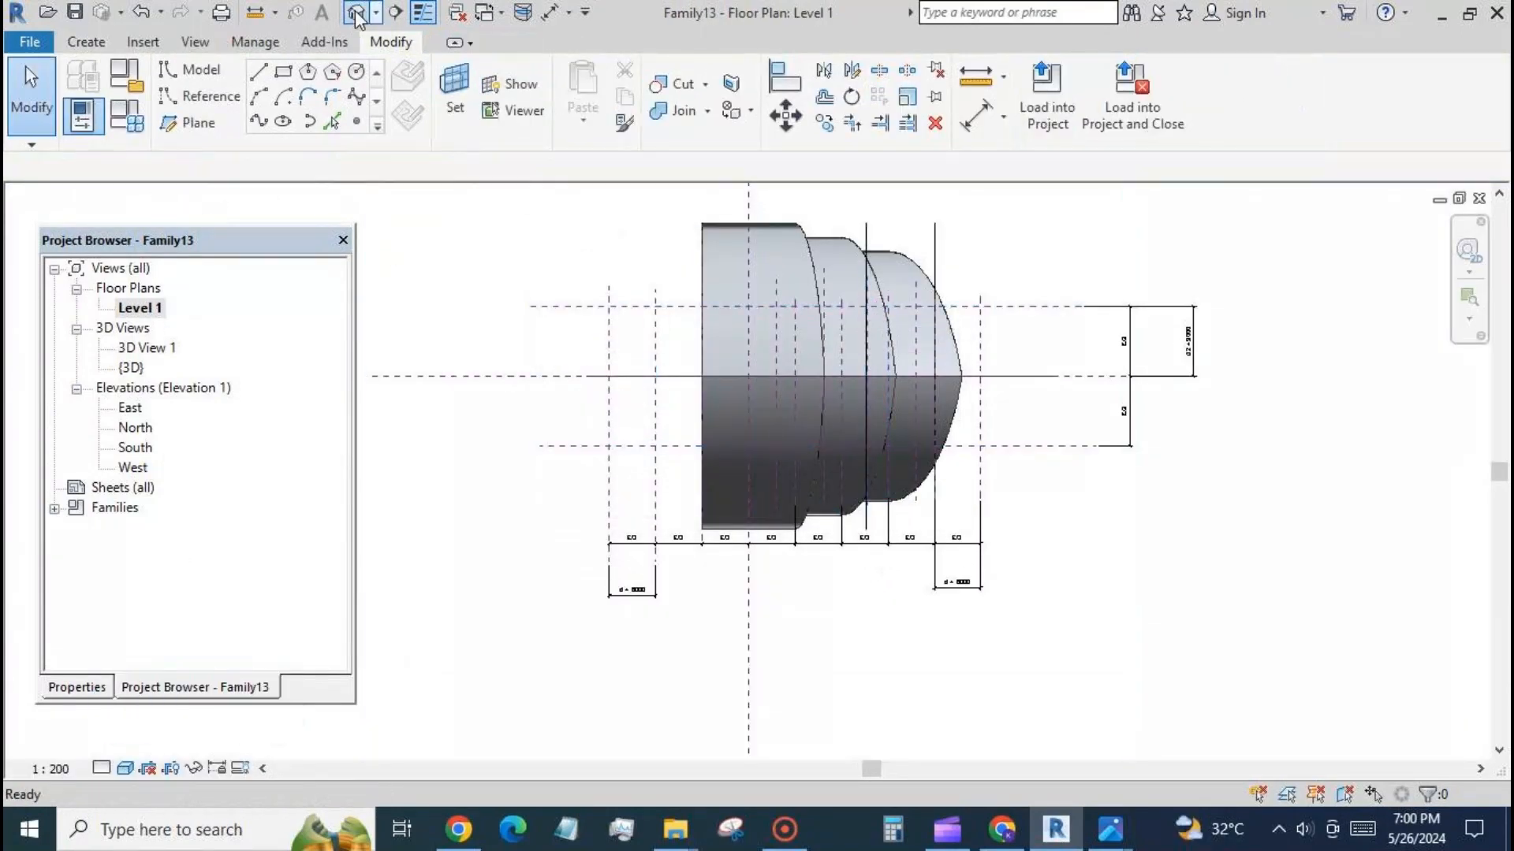
{"action": "left_click", "coordinate": [893, 327]}
{"action": "left_click", "coordinate": [927, 334], "text": "ctrl"}
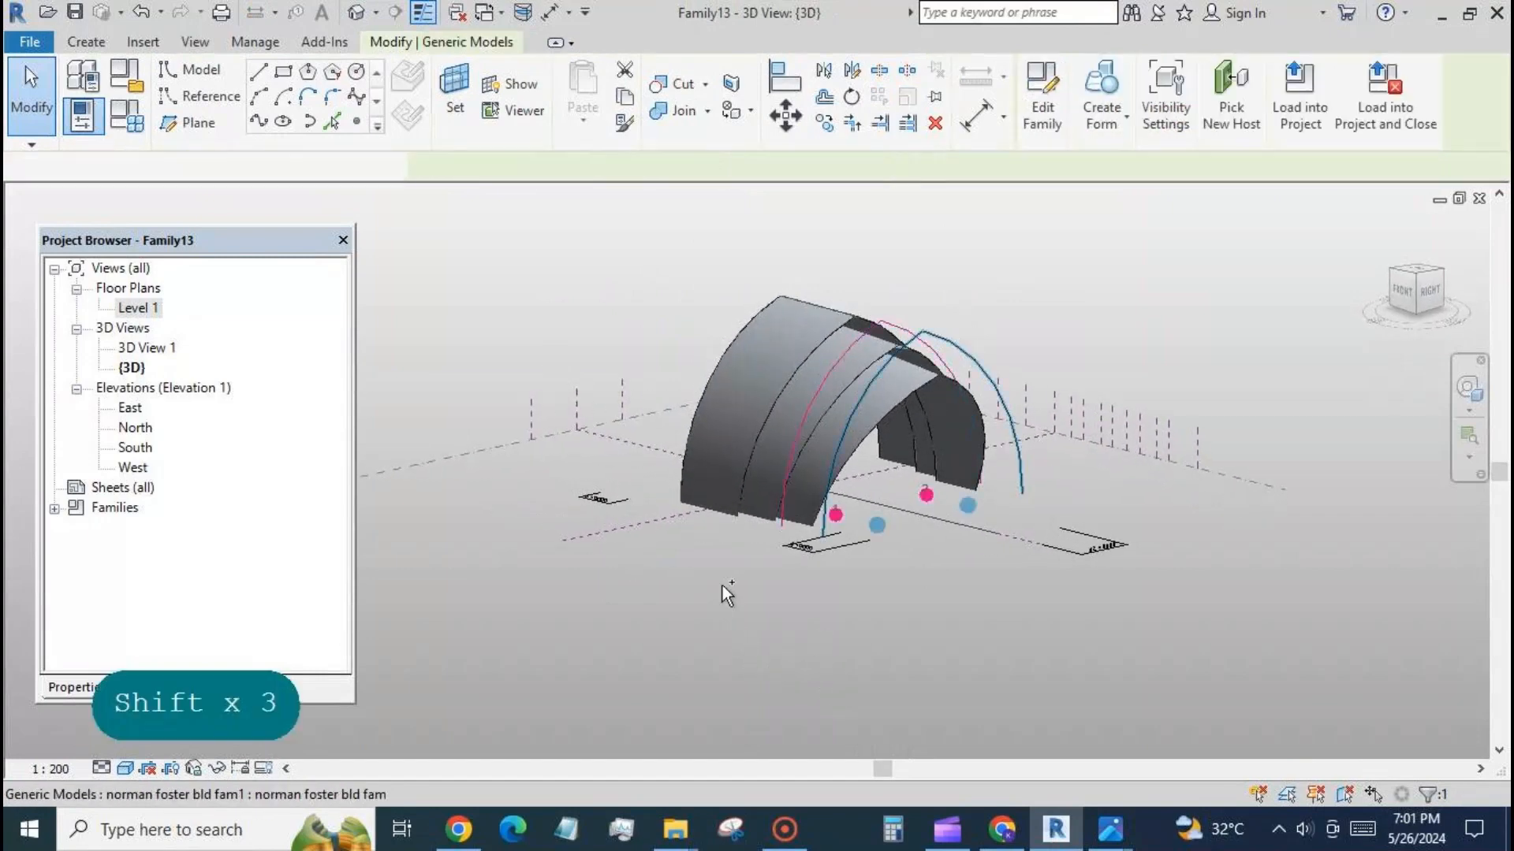
{"action": "left_click", "coordinate": [73, 688]}
{"action": "scroll", "coordinate": [264, 599], "scroll_direction": "down", "scroll_amount": 3}
{"action": "left_click", "coordinate": [229, 595]}
{"action": "type", "text": "1.2"}
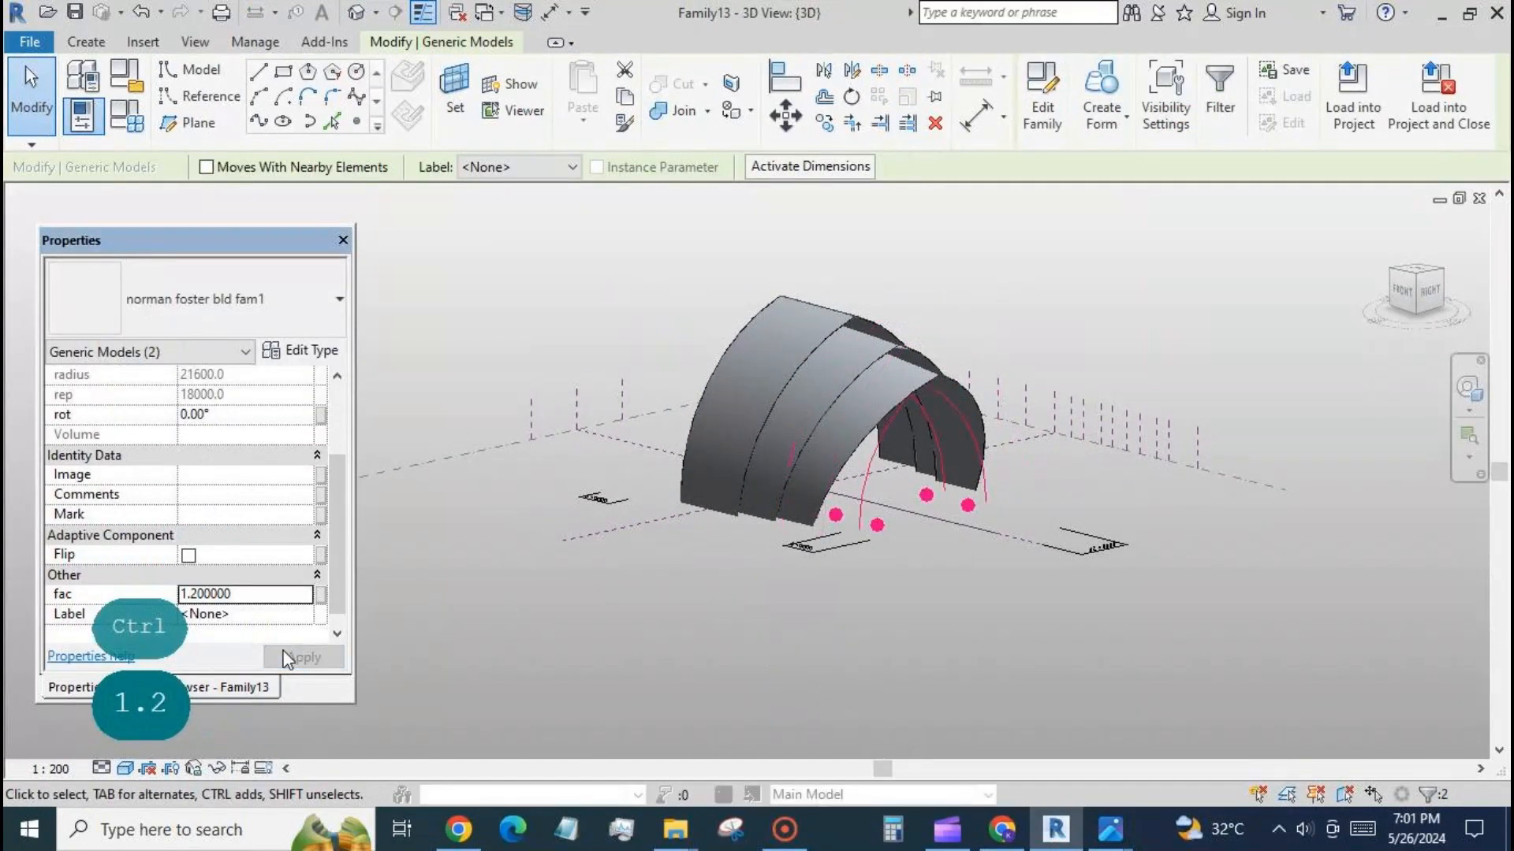
{"action": "left_click", "coordinate": [888, 489]}
{"action": "type", "text": "2"}
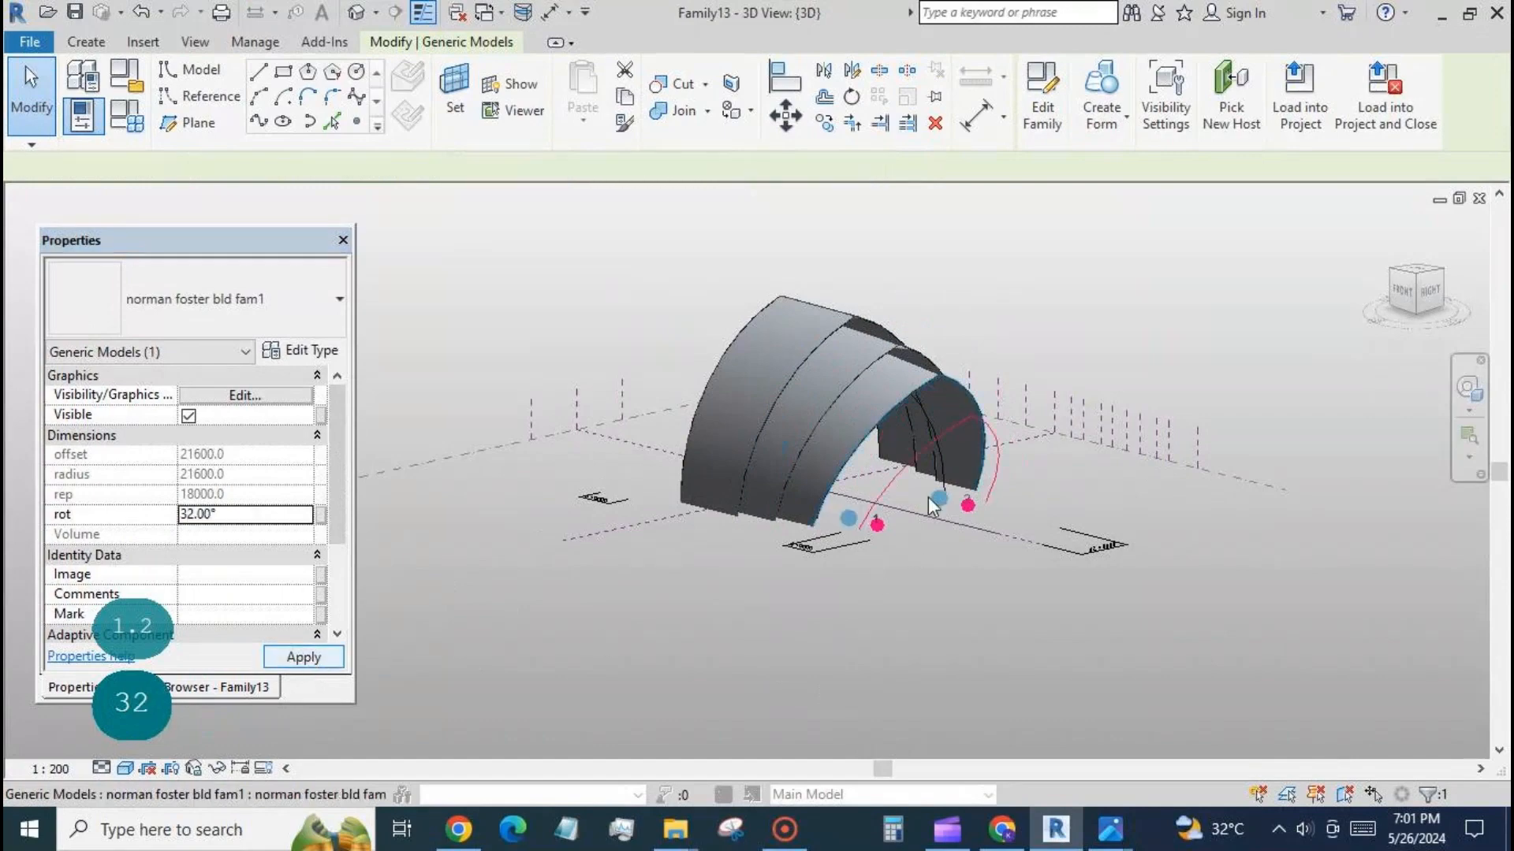
Create a surface form between the unrotated inner arch and the 32° arch, plus a connecting surface from the inner arch to the 24° edge arch.
{"action": "left_click", "coordinate": [930, 497]}
{"action": "left_click", "coordinate": [894, 480], "text": "ctrl"}
{"action": "left_click", "coordinate": [1103, 96]}
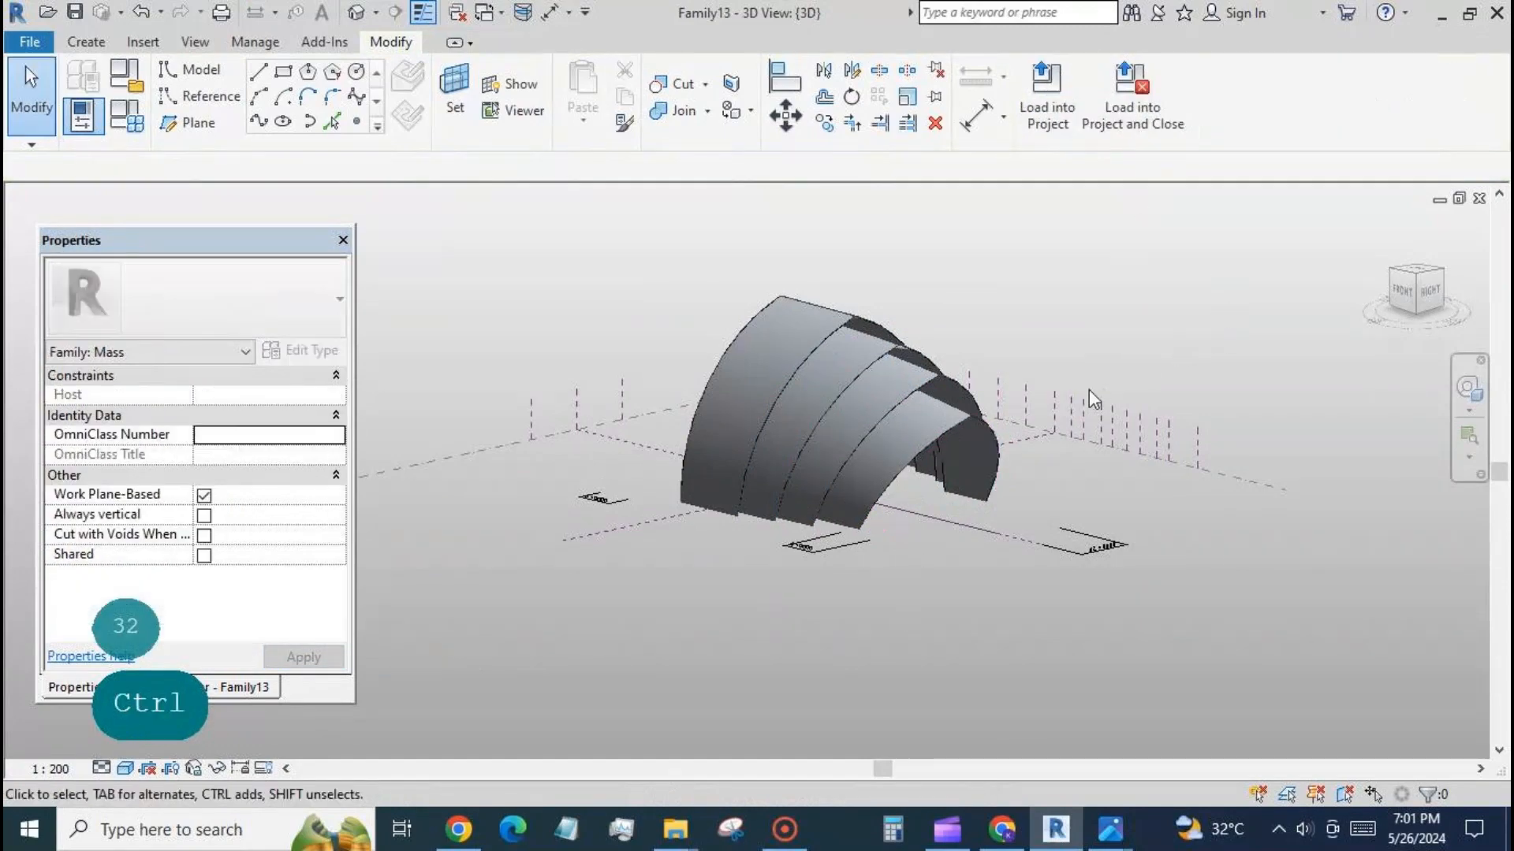
{"action": "left_click", "coordinate": [943, 480]}
{"action": "left_click", "coordinate": [964, 392], "text": "ctrl"}
{"action": "left_click", "coordinate": [1106, 97]}
On Level 1, place arches along the fifth main plane right of centre and the fourth intermediate plane, between the horizontal reference planes.
{"action": "mouse_move", "coordinate": [1188, 653]}
{"action": "middle_mouse_down", "text": "shift"}
{"action": "mouse_move", "coordinate": [1145, 523]}
{"action": "mouse_move", "coordinate": [1167, 640]}
{"action": "middle_mouse_up", "text": "shift"}
{"action": "left_click", "coordinate": [251, 689]}
{"action": "double_click", "coordinate": [141, 309]}
{"action": "left_click", "coordinate": [122, 83]}
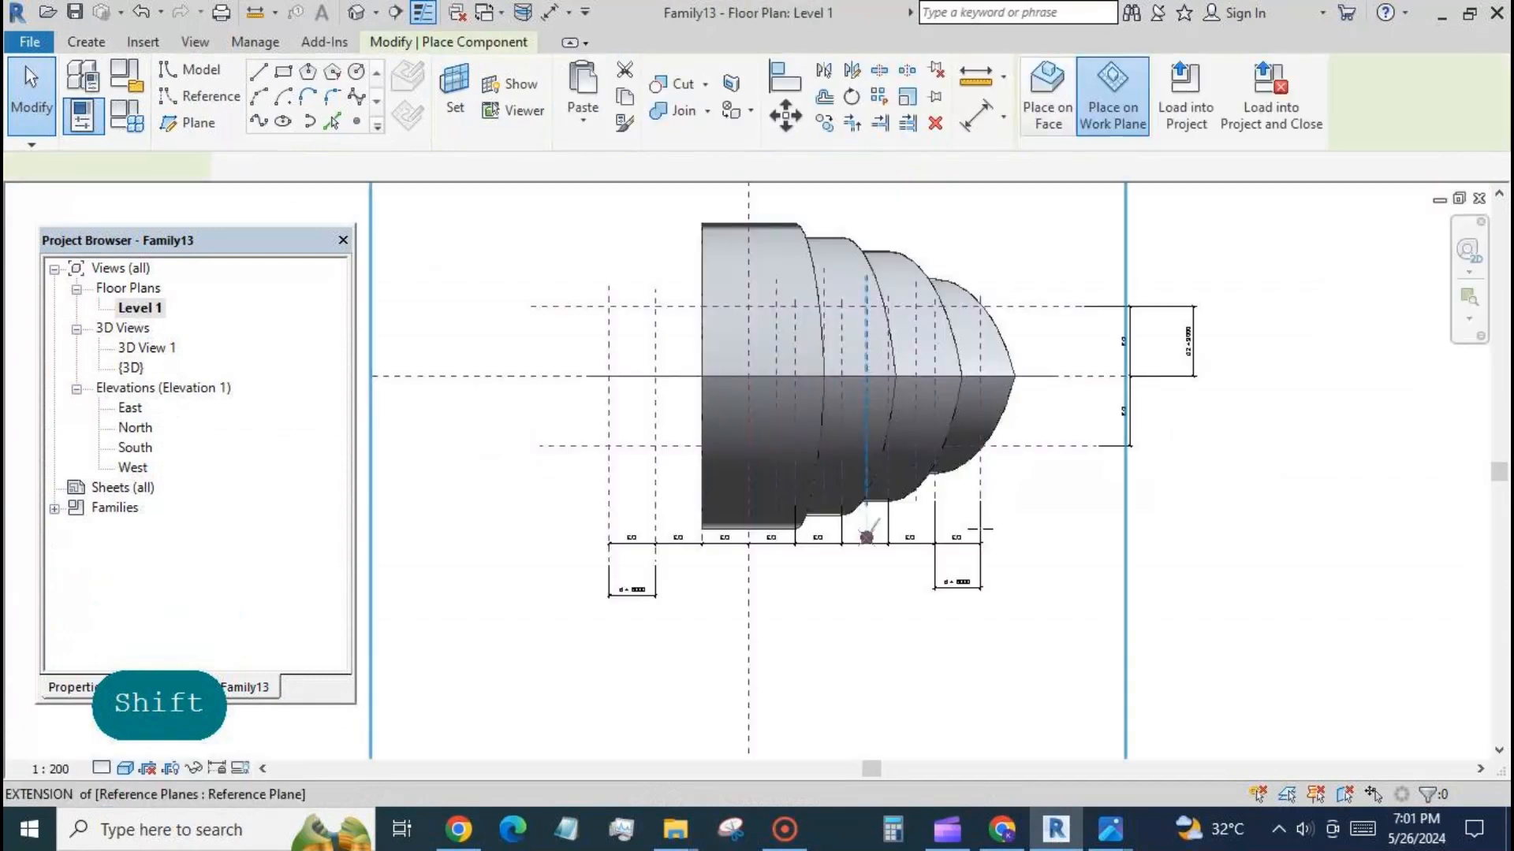
{"action": "left_click", "coordinate": [915, 445]}
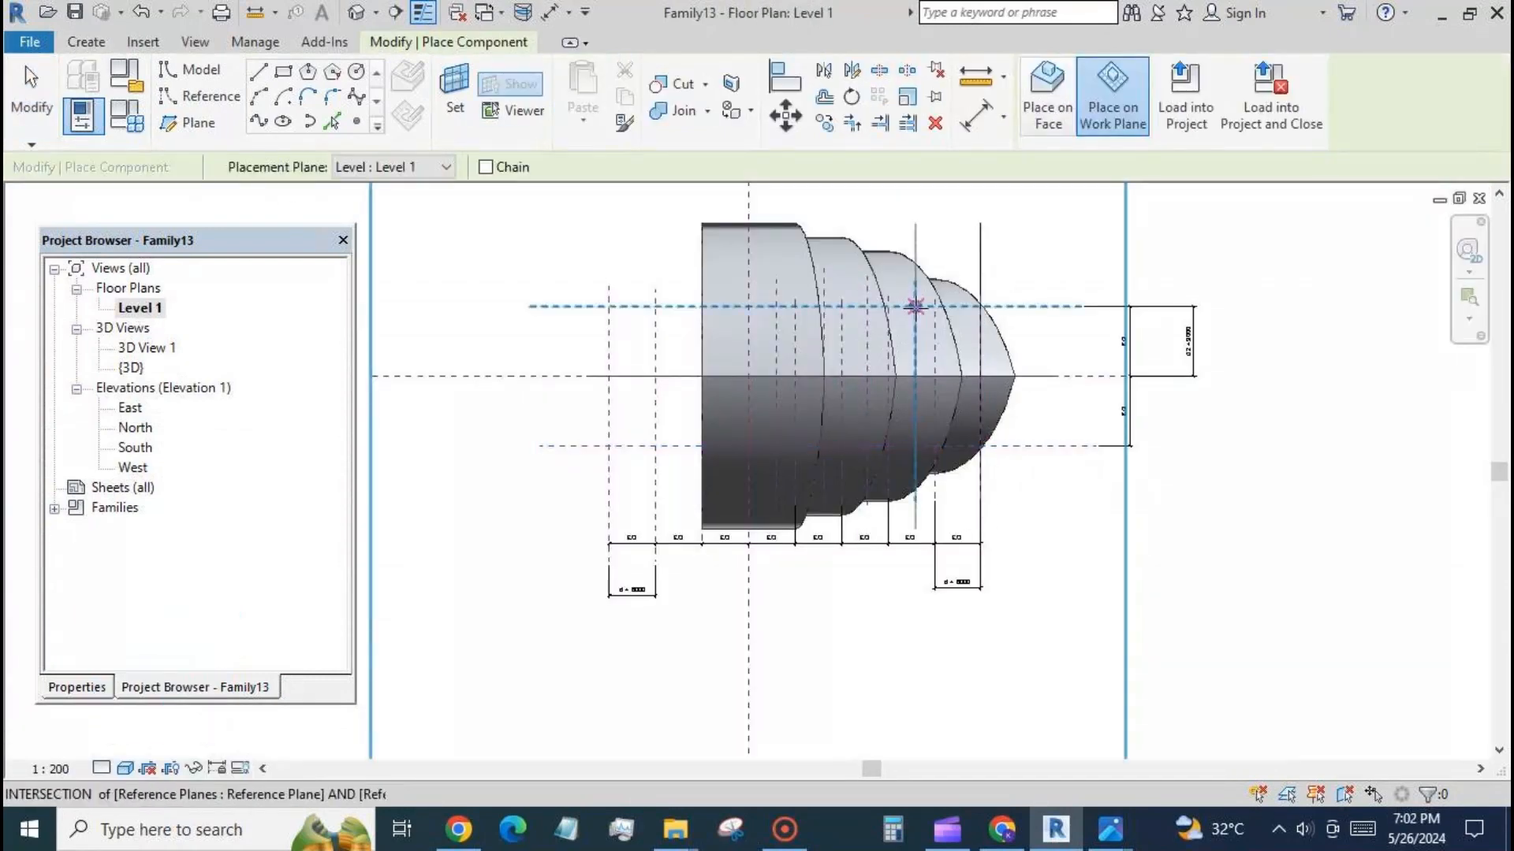
{"action": "left_click", "coordinate": [915, 307]}
{"action": "left_click", "coordinate": [31, 89]}
In the 3D view, set the fac value of the two arches just placed to 1.1.
{"action": "left_click", "coordinate": [356, 12]}
{"action": "left_click", "coordinate": [845, 514]}
{"action": "left_click", "coordinate": [893, 489], "text": "ctrl"}
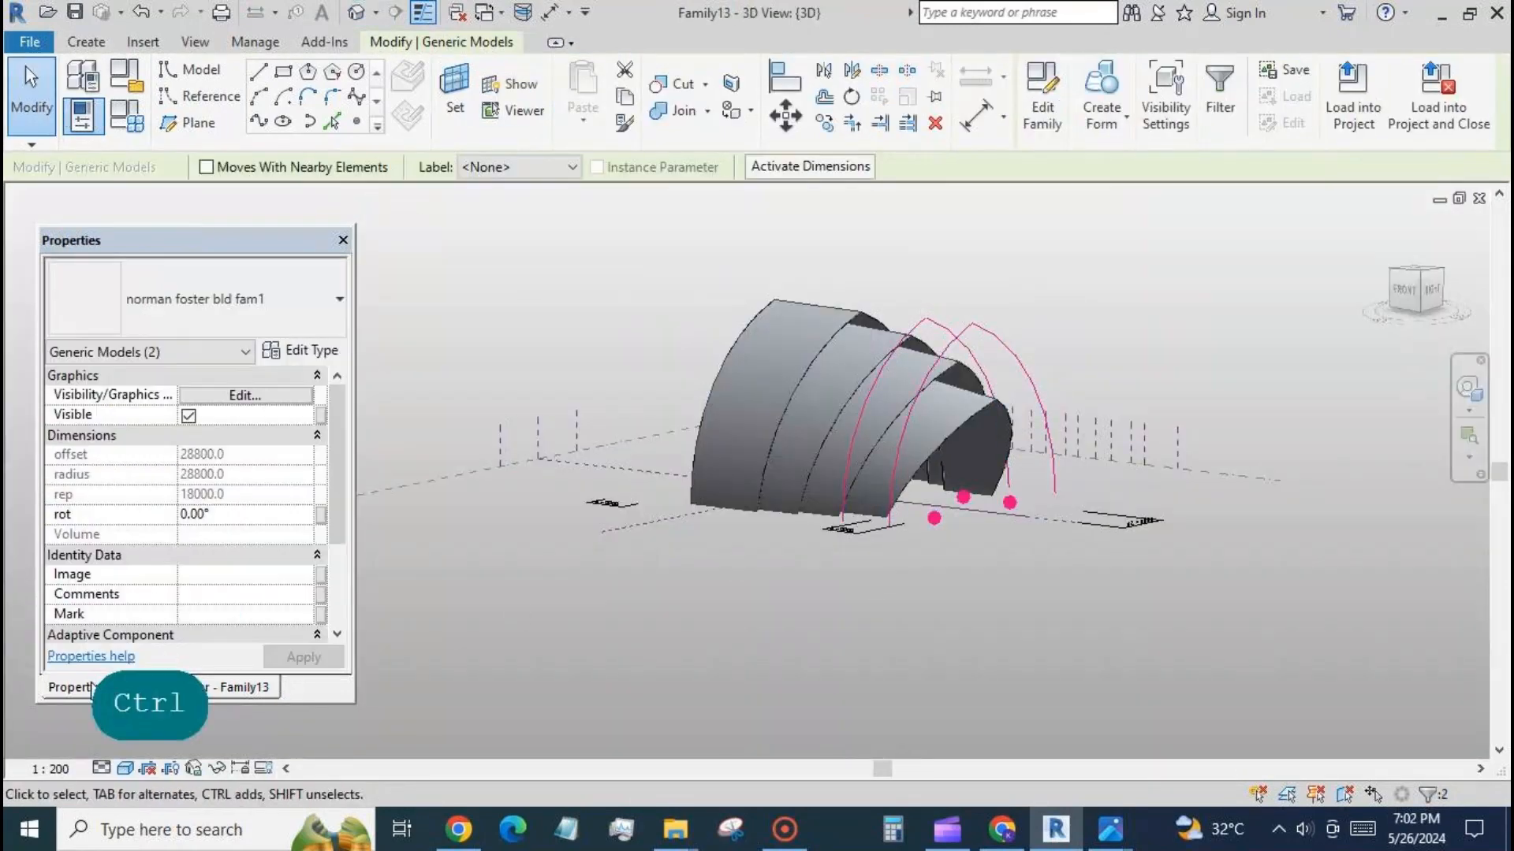
{"action": "scroll", "coordinate": [325, 545], "scroll_direction": "down", "scroll_amount": 5}
{"action": "left_click", "coordinate": [244, 574]}
{"action": "type", "text": "1.1"}
{"action": "left_click", "coordinate": [291, 657]}
{"action": "left_click", "coordinate": [952, 547]}
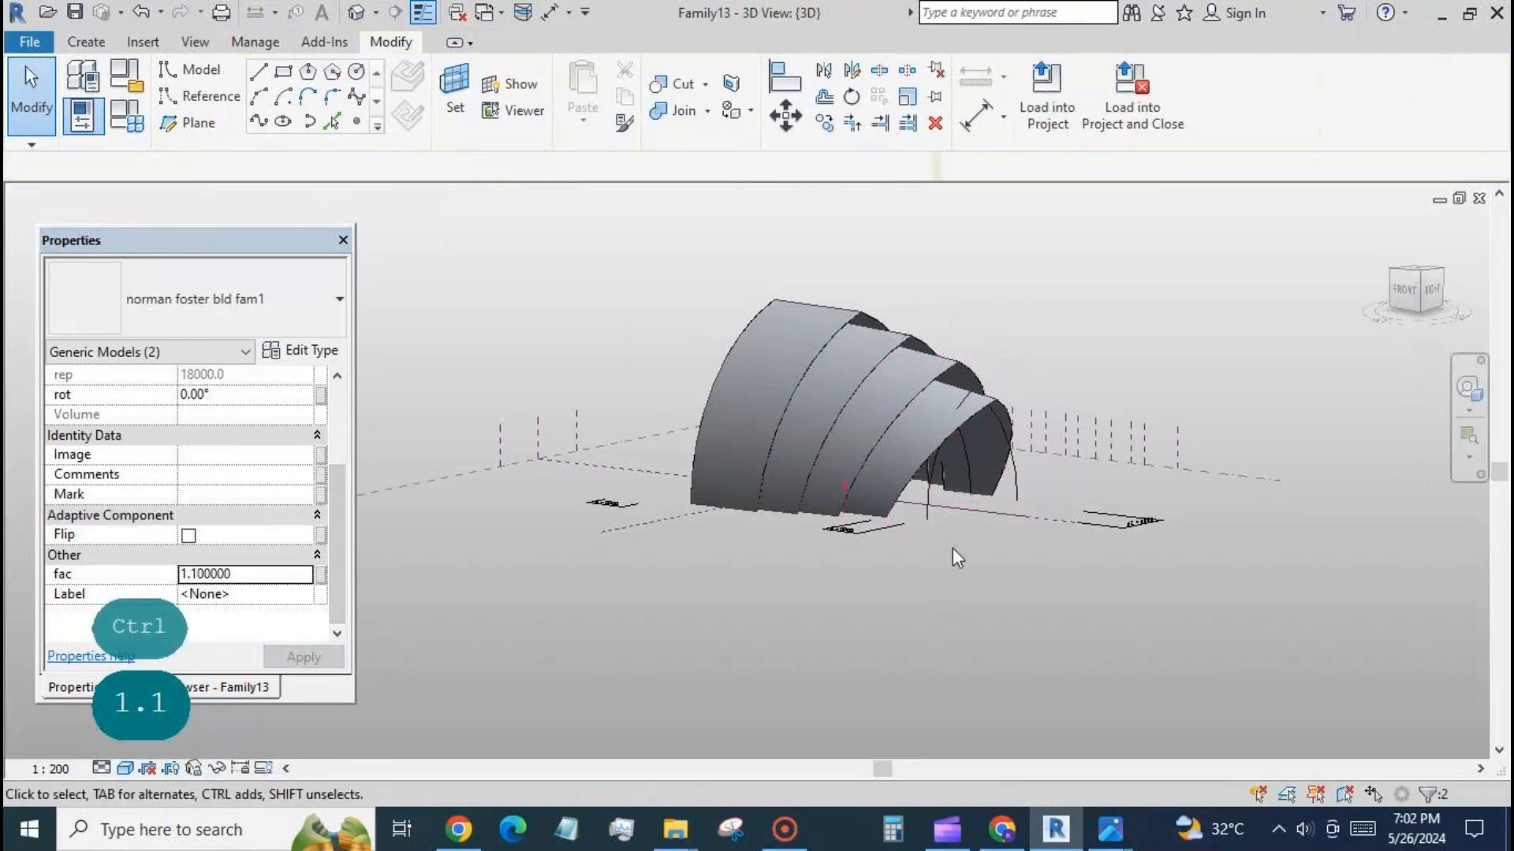
Set the rot value of the outermost arch on the fifth main plane to 40°.
{"action": "left_click", "coordinate": [931, 505]}
{"action": "left_click", "coordinate": [245, 515]}
{"action": "type", "text": "40"}
{"action": "left_click", "coordinate": [305, 657]}
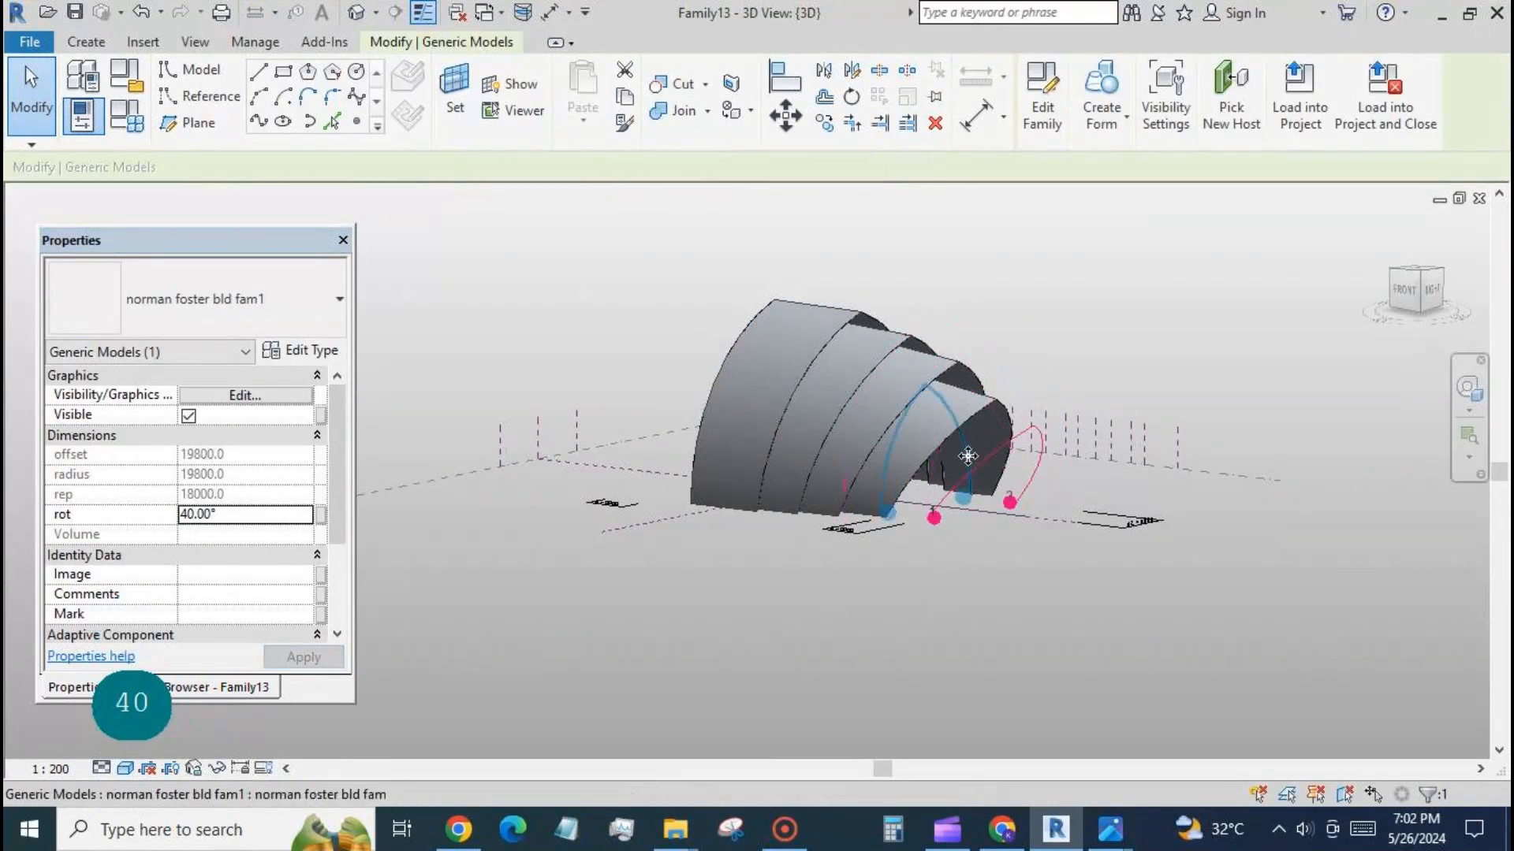
Create a surface form between the unrotated inner arch and the 40° arch, plus a connecting surface from the inner arch to the 32° edge arch.
{"action": "left_click", "coordinate": [982, 537]}
{"action": "key", "text": "Tab"}
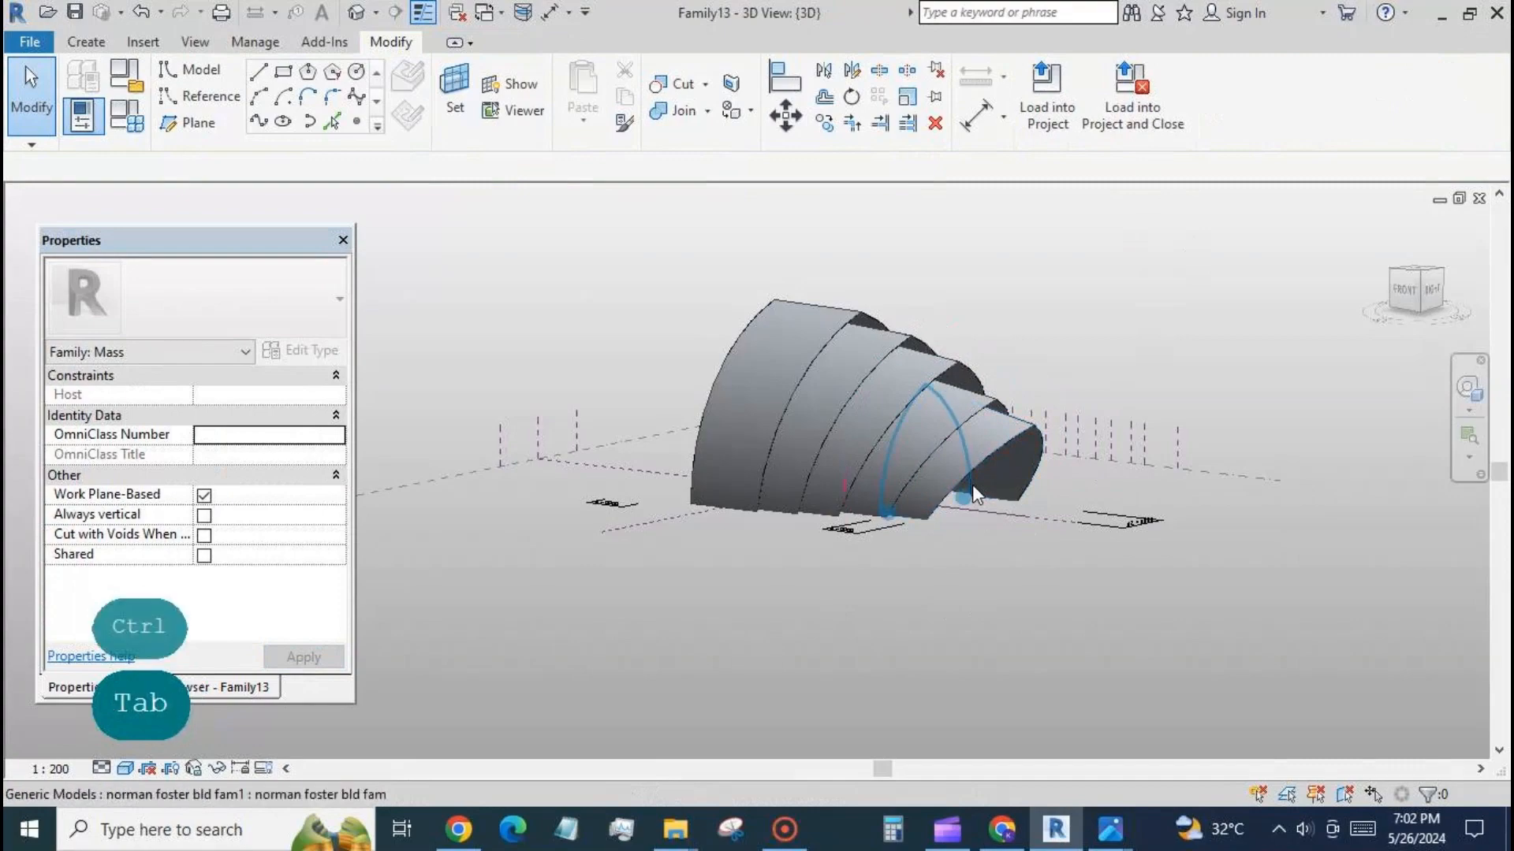
{"action": "left_click", "coordinate": [972, 484]}
{"action": "left_click", "coordinate": [1182, 309]}
On Level 1, place arches along the second main plane left of centre and the intermediate plane inside the first shell, between the horizontal reference planes.
{"action": "middle_click_drag", "start_coordinate": [1214, 666], "coordinate": [1327, 637], "text": "shift"}
{"action": "left_click", "coordinate": [229, 687]}
{"action": "double_click", "coordinate": [139, 308]}
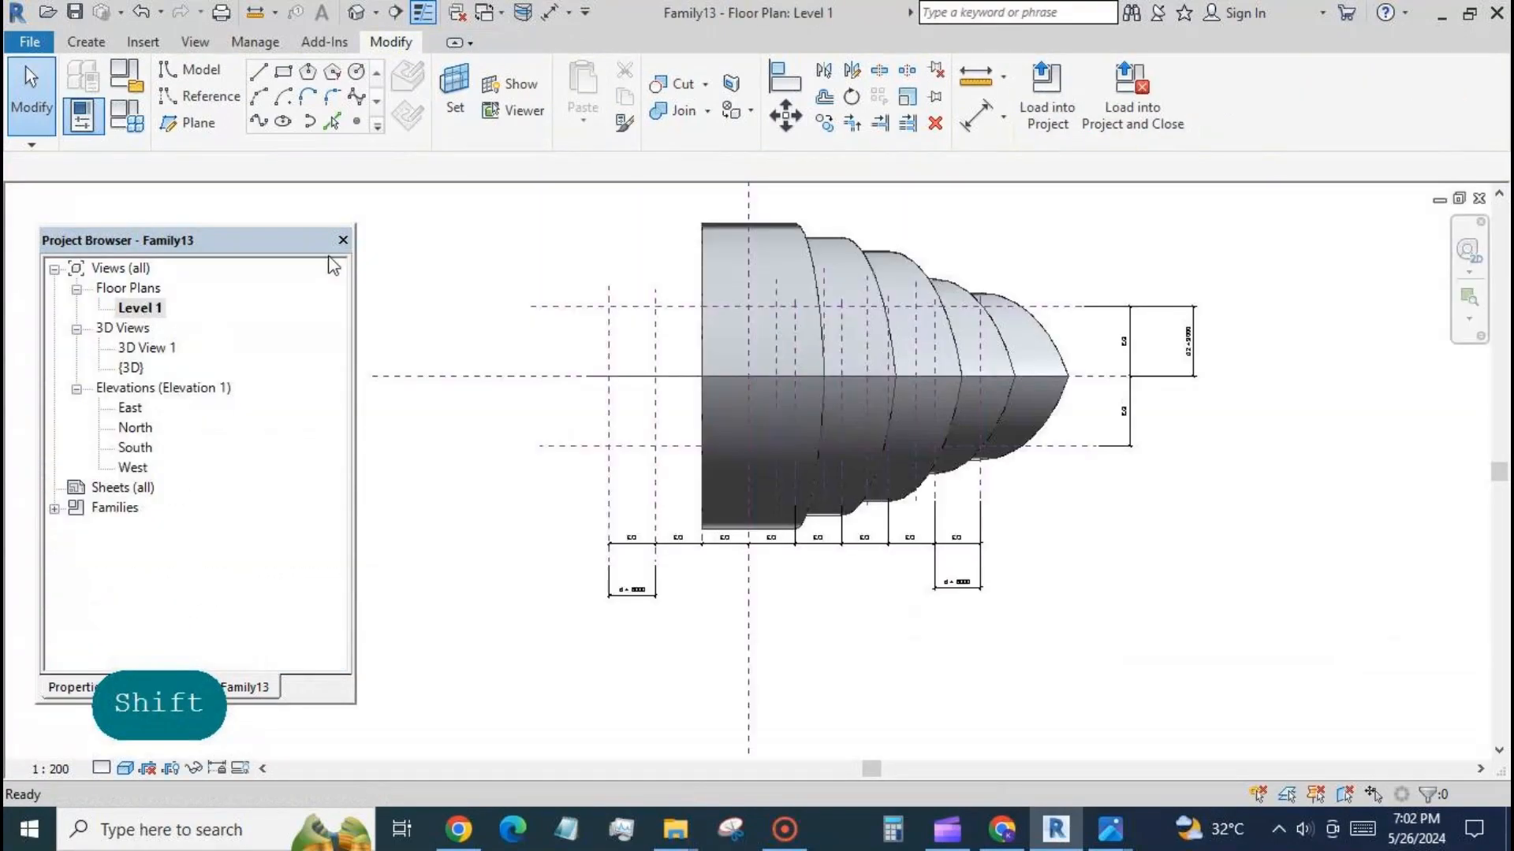
{"action": "left_click", "coordinate": [86, 42]}
{"action": "left_click", "coordinate": [591, 86]}
{"action": "left_click", "coordinate": [655, 309]}
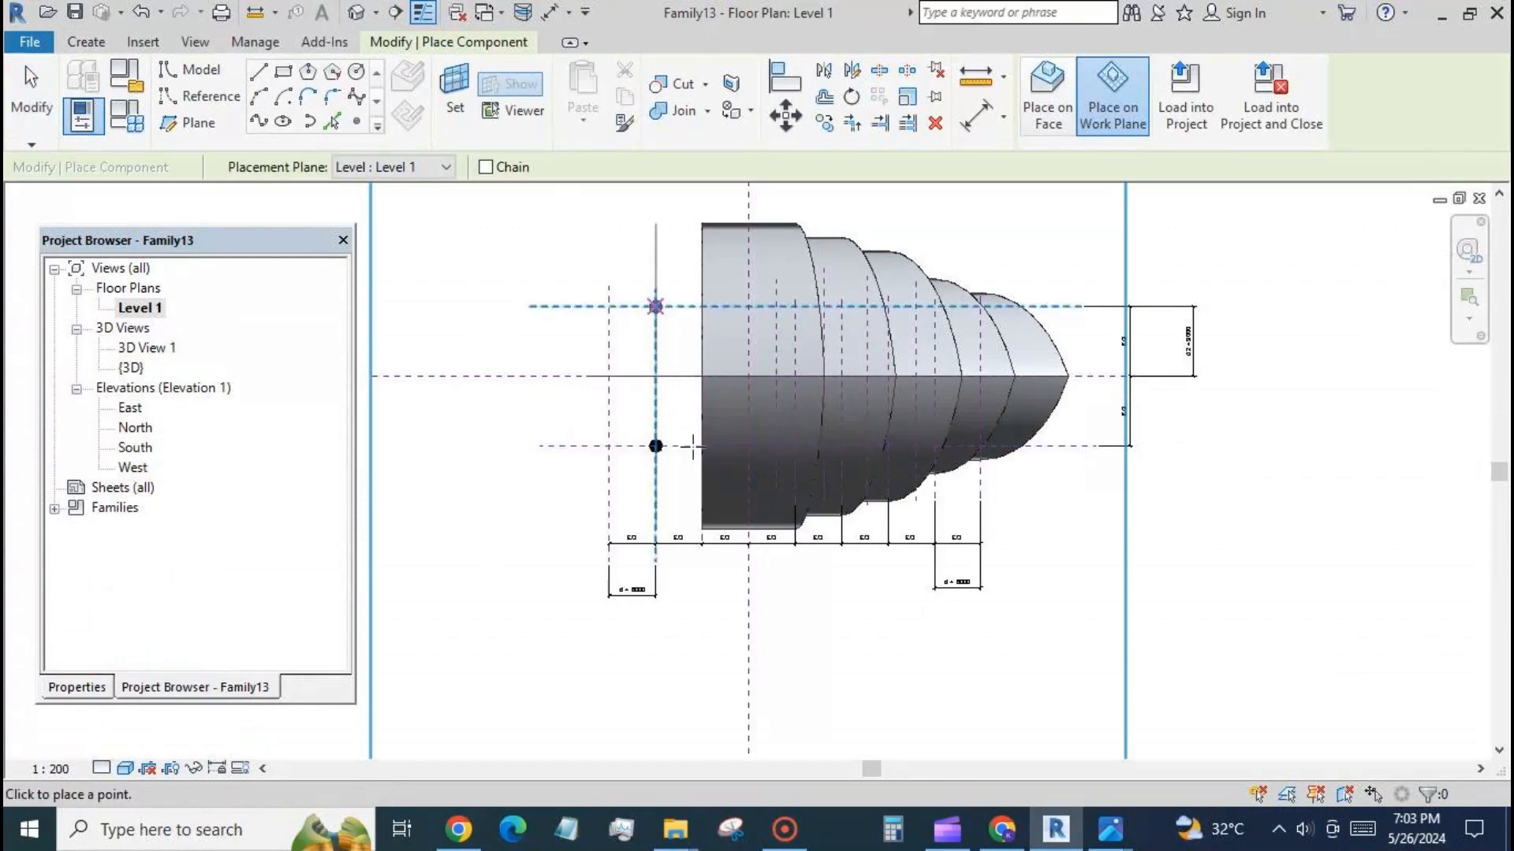
{"action": "left_click", "coordinate": [716, 446]}
{"action": "left_click", "coordinate": [716, 307]}
{"action": "left_click", "coordinate": [31, 87]}
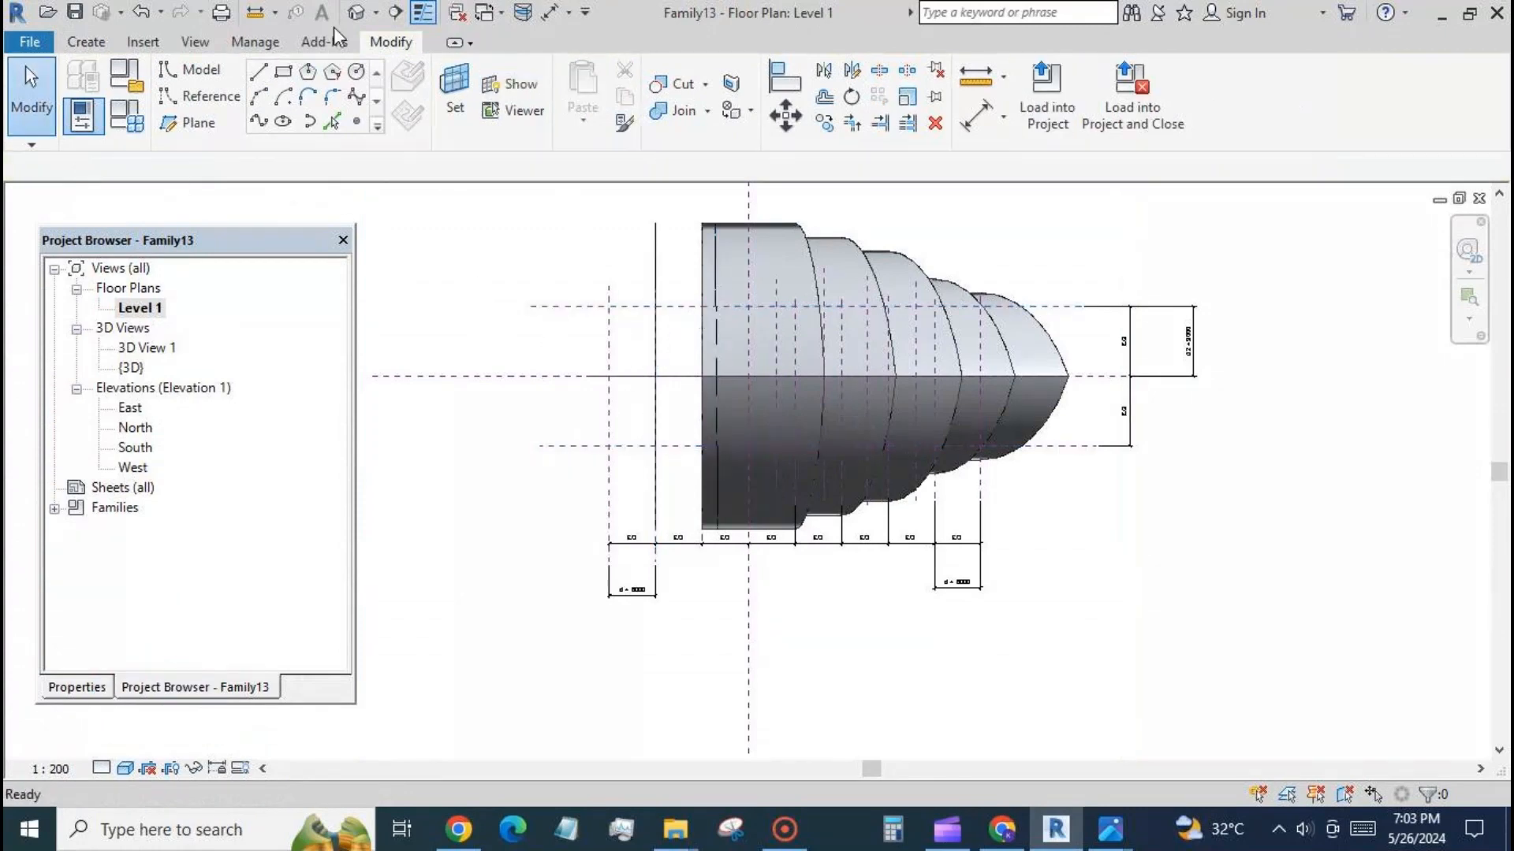
In the 3D view, set the fac value of the two new arches at the shell's open end to 1.4.
{"action": "left_click", "coordinate": [357, 13]}
{"action": "middle_click_drag", "start_coordinate": [691, 643], "coordinate": [763, 623], "text": "shift"}
{"action": "left_click", "coordinate": [724, 444]}
{"action": "left_click", "coordinate": [675, 466], "text": "ctrl"}
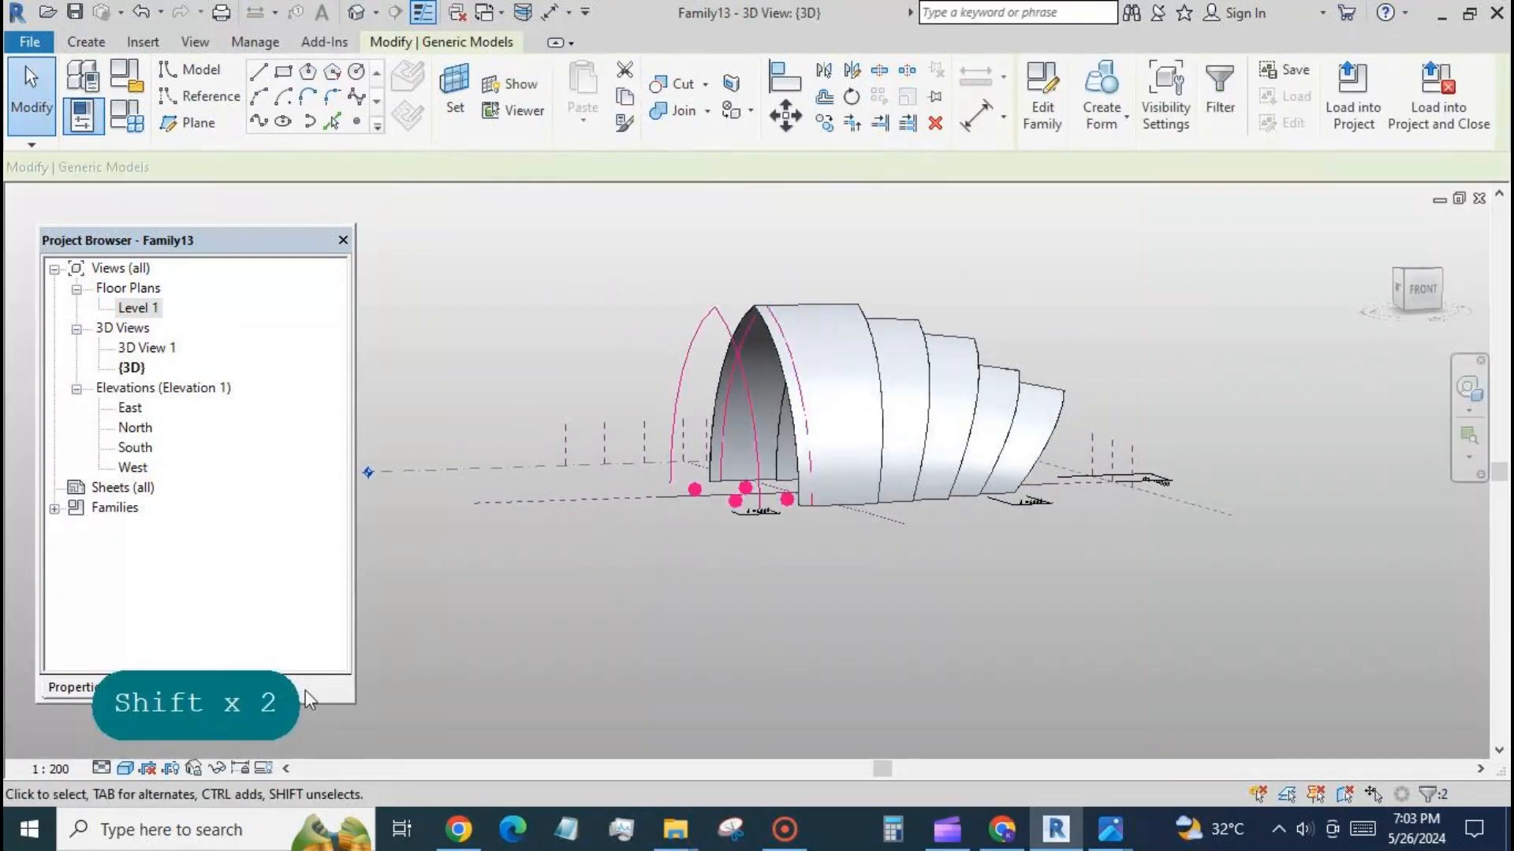
{"action": "left_click", "coordinate": [75, 688]}
{"action": "left_click_drag", "start_coordinate": [336, 489], "coordinate": [334, 585]}
{"action": "left_click_drag", "start_coordinate": [238, 594], "coordinate": [180, 594]}
{"action": "type", "text": "1.4"}
{"action": "left_click", "coordinate": [319, 656]}
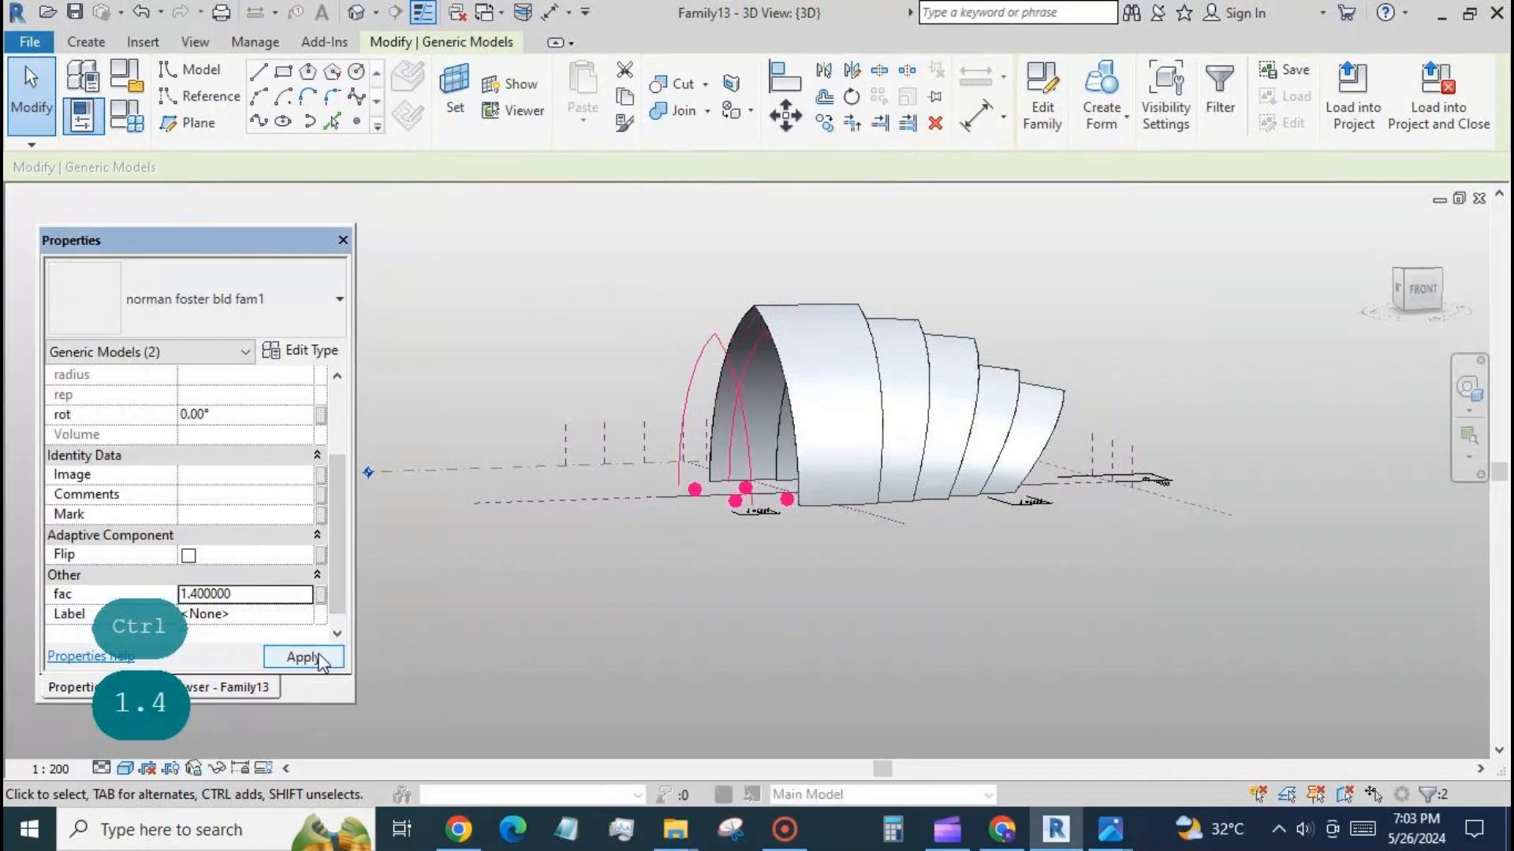
Set rot of the outer arch at the open end to -8° and create a surface form between it and its unrotated inner arch.
{"action": "left_click", "coordinate": [679, 440]}
{"action": "left_click_drag", "start_coordinate": [235, 415], "coordinate": [180, 415]}
{"action": "type", "text": "-8"}
{"action": "left_click", "coordinate": [303, 657]}
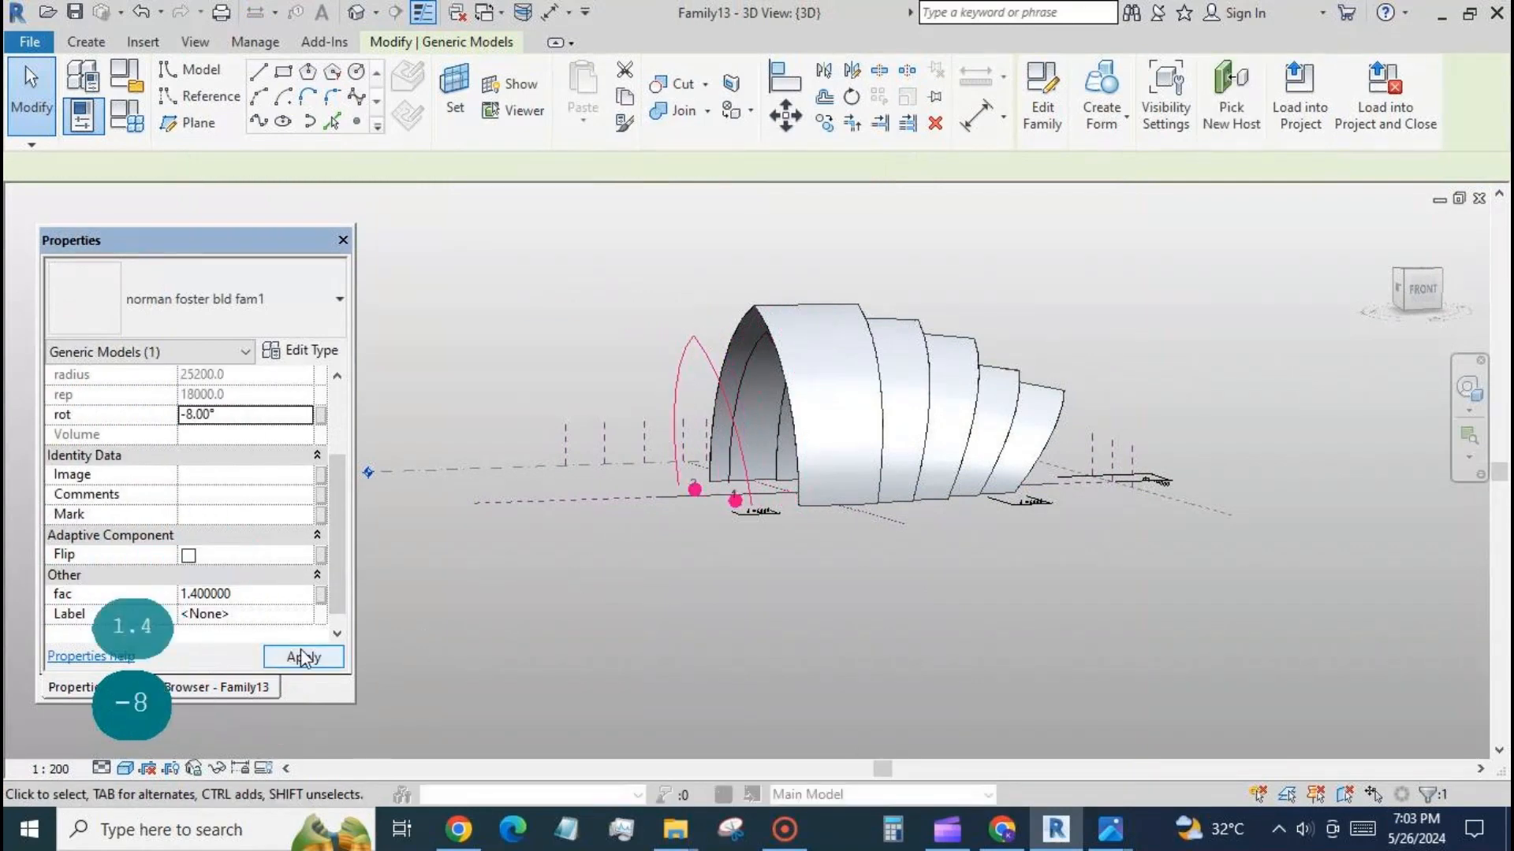
{"action": "left_click", "coordinate": [739, 386], "text": "ctrl"}
{"action": "left_click", "coordinate": [1100, 115]}
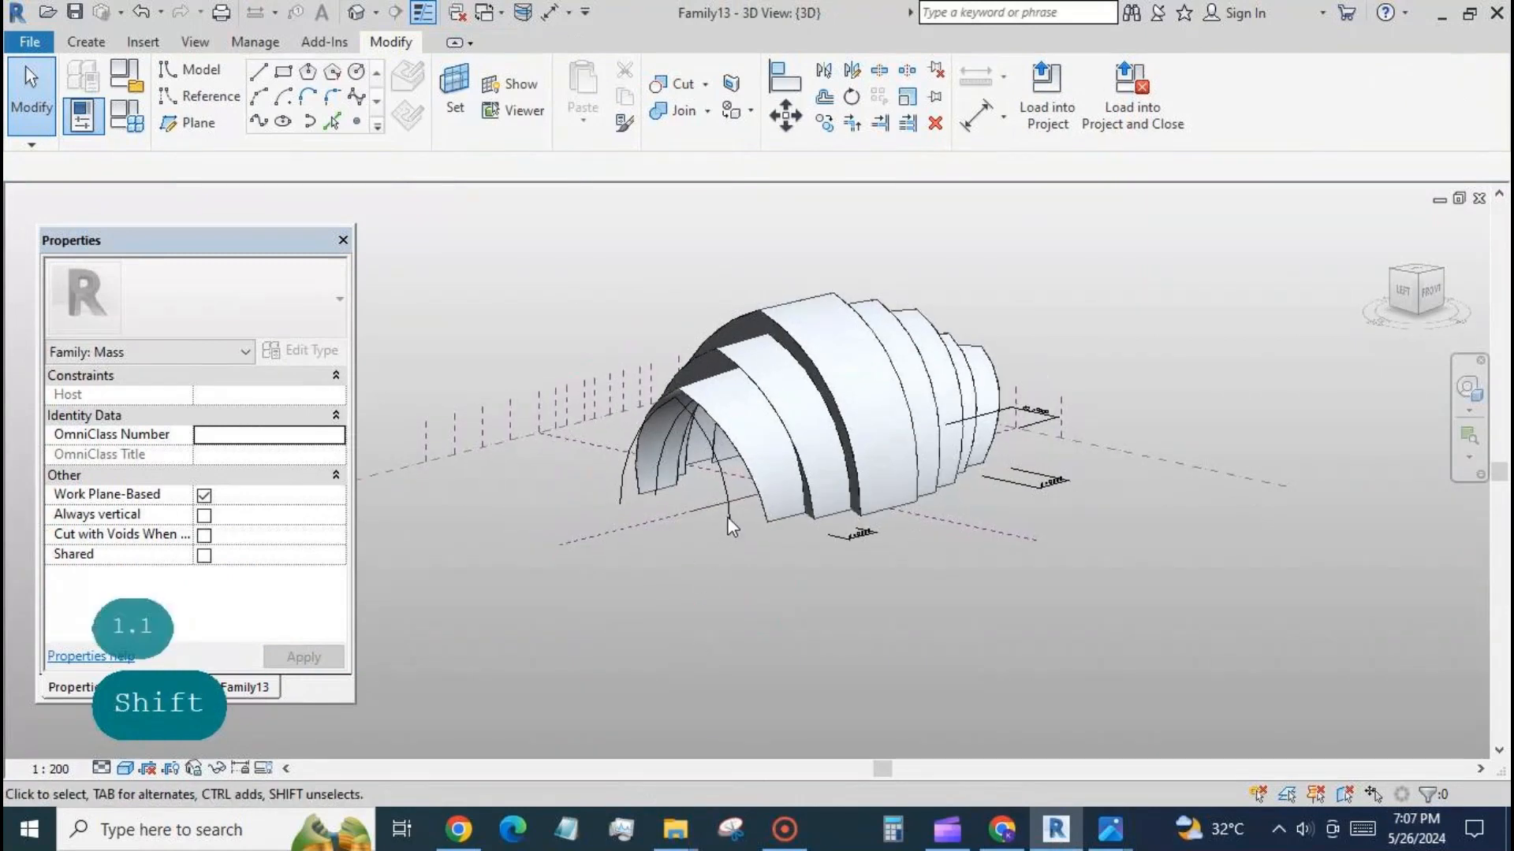
Set the rot value of the outermost arch at the open end to -24°.
{"action": "left_click", "coordinate": [727, 517]}
{"action": "left_click_drag", "start_coordinate": [246, 514], "coordinate": [180, 514]}
{"action": "type", "text": "-24"}
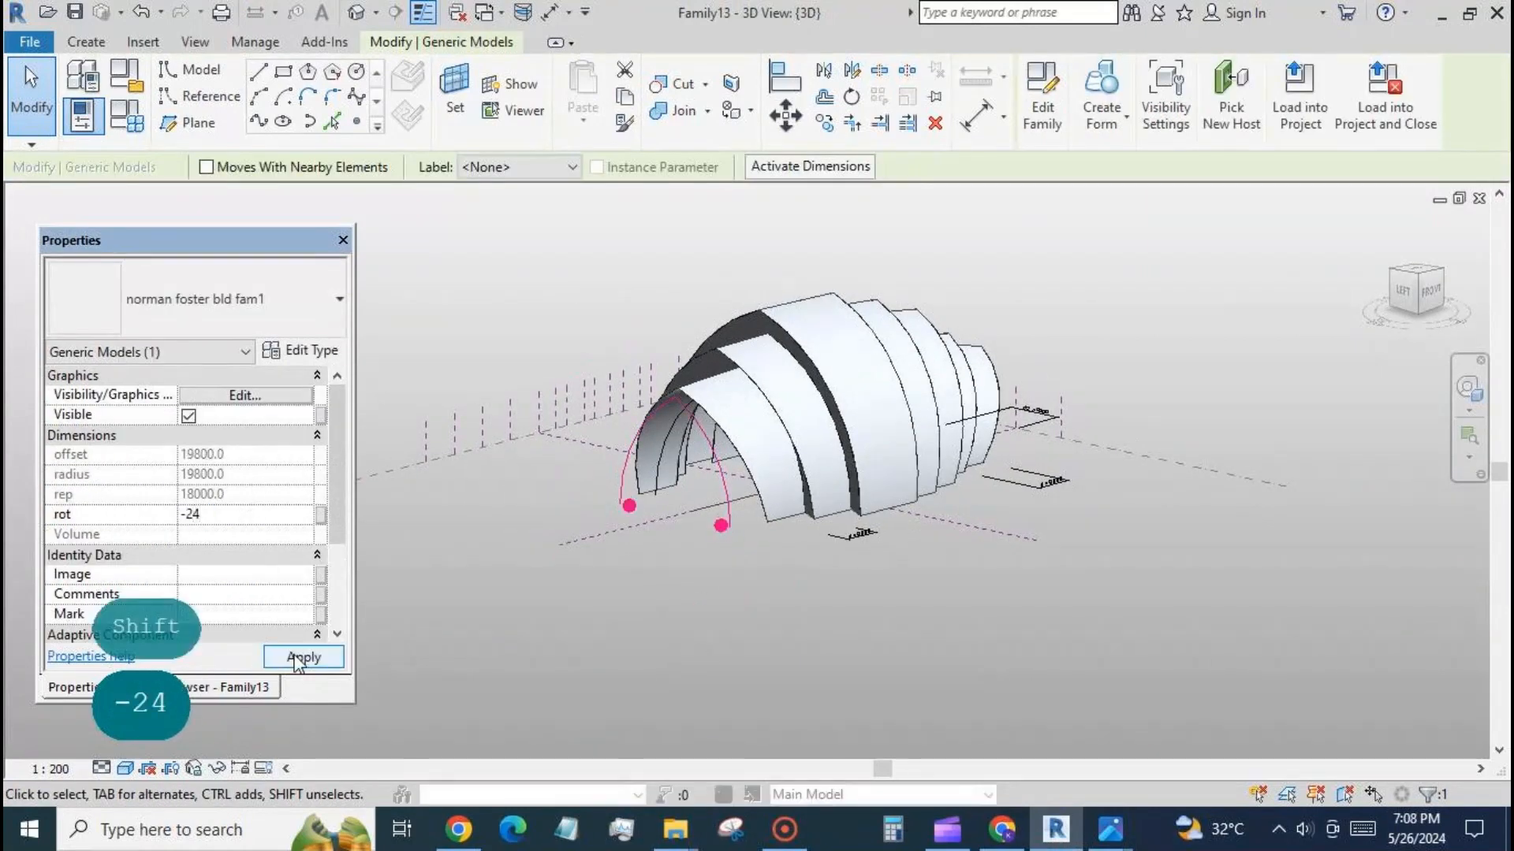
{"action": "left_click", "coordinate": [298, 659]}
Create a surface form between the unrotated inner arch and the -24° arch, plus a connecting surface to the neighbouring shell's edge arch.
{"action": "left_click", "coordinate": [660, 456], "text": "ctrl"}
{"action": "left_click", "coordinate": [1098, 115]}
{"action": "left_click", "coordinate": [720, 508]}
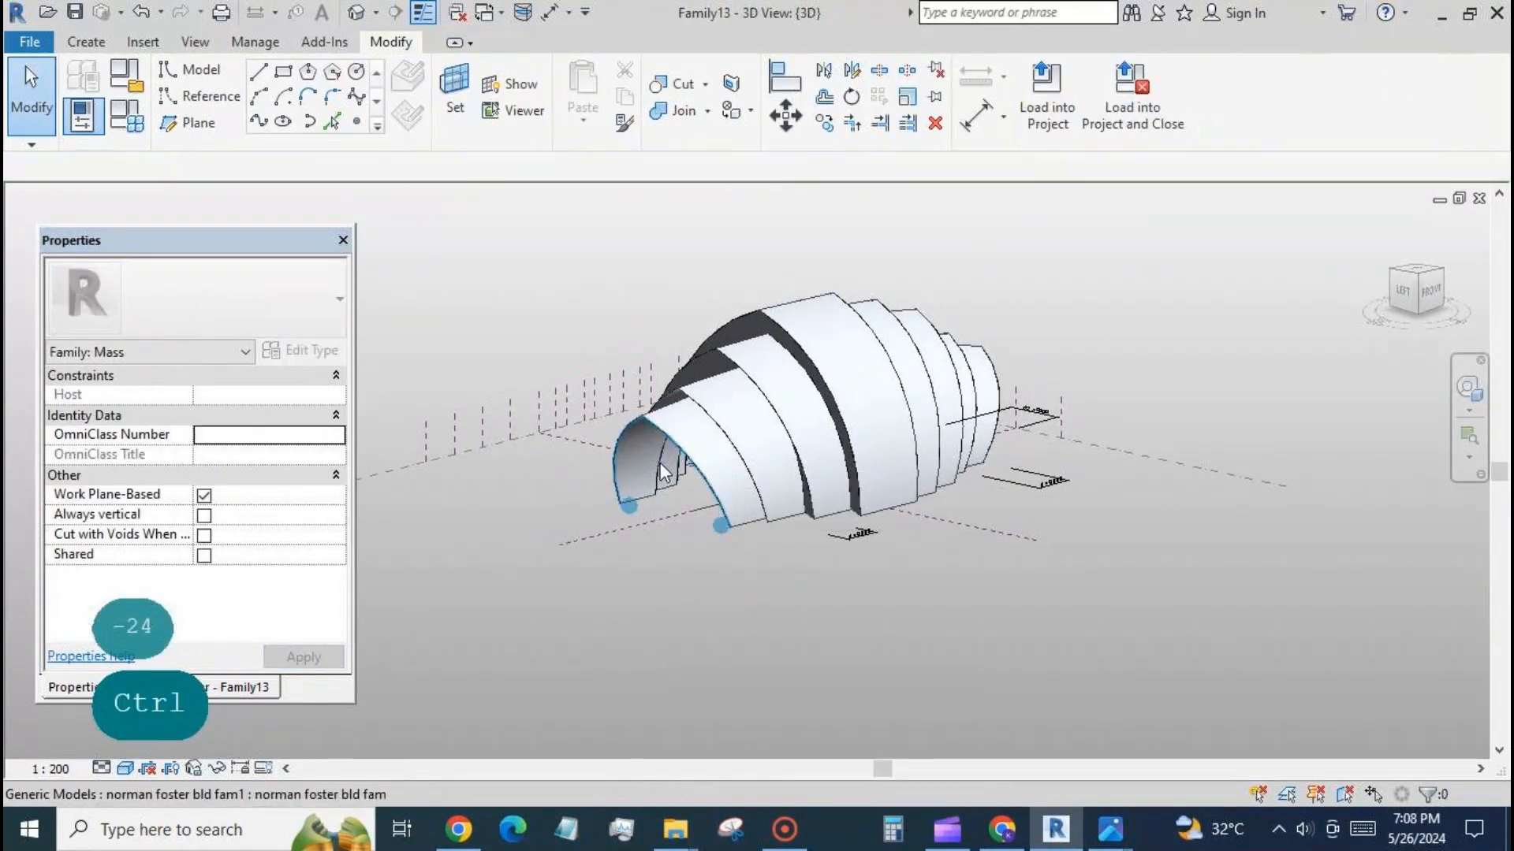
{"action": "left_click", "coordinate": [692, 400], "text": "ctrl"}
{"action": "left_click", "coordinate": [1098, 117]}
{"action": "middle_click_drag", "start_coordinate": [664, 637], "coordinate": [757, 695], "text": "shift"}
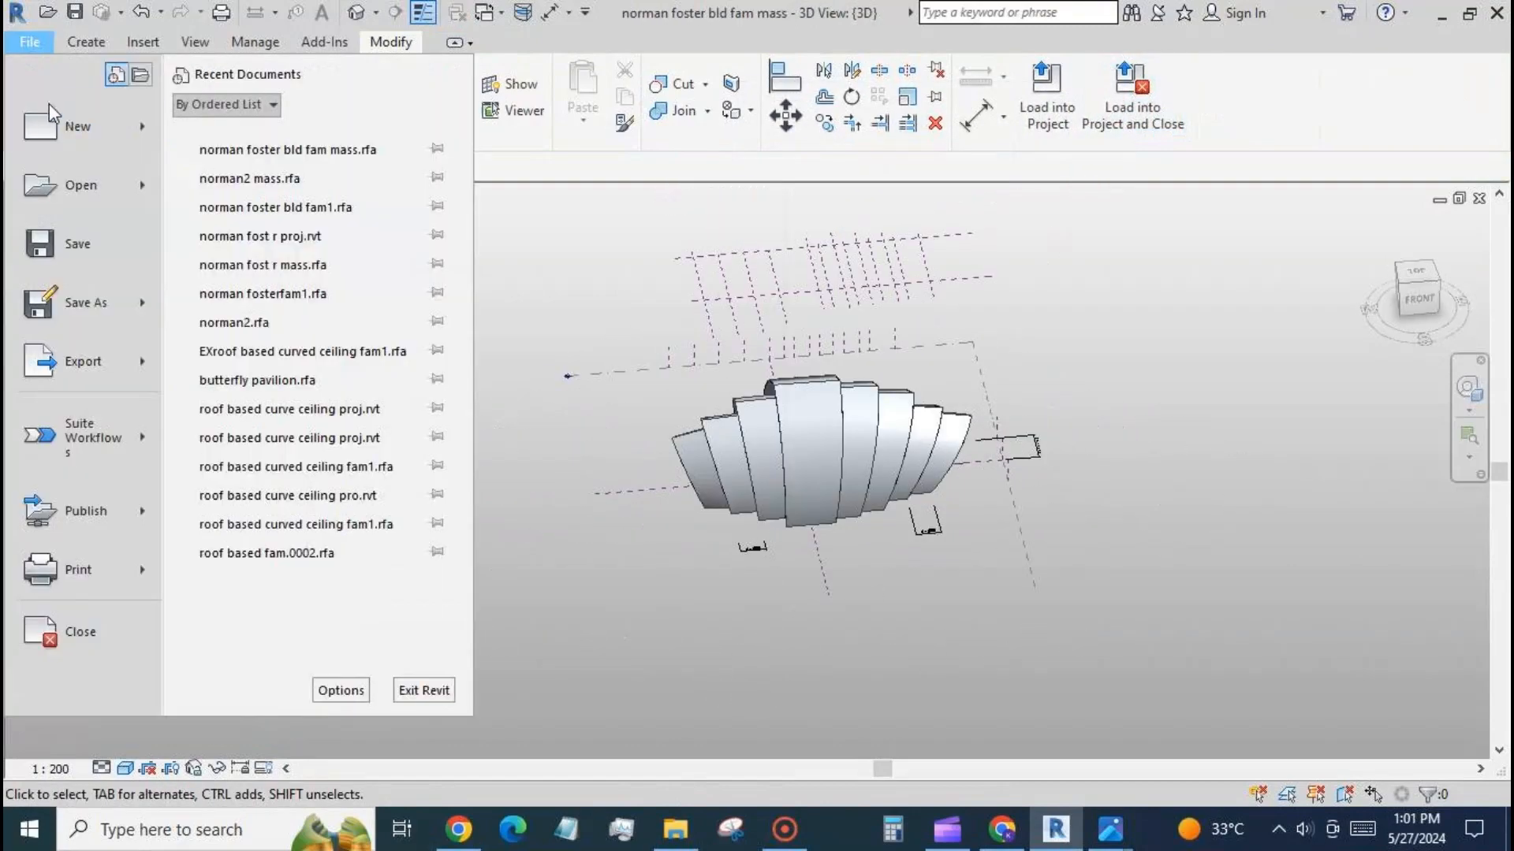
Create a new project from the DefaultMetric.rte template in the US Metric folder.
{"action": "mouse_move", "coordinate": [75, 125]}
{"action": "left_click", "coordinate": [245, 128]}
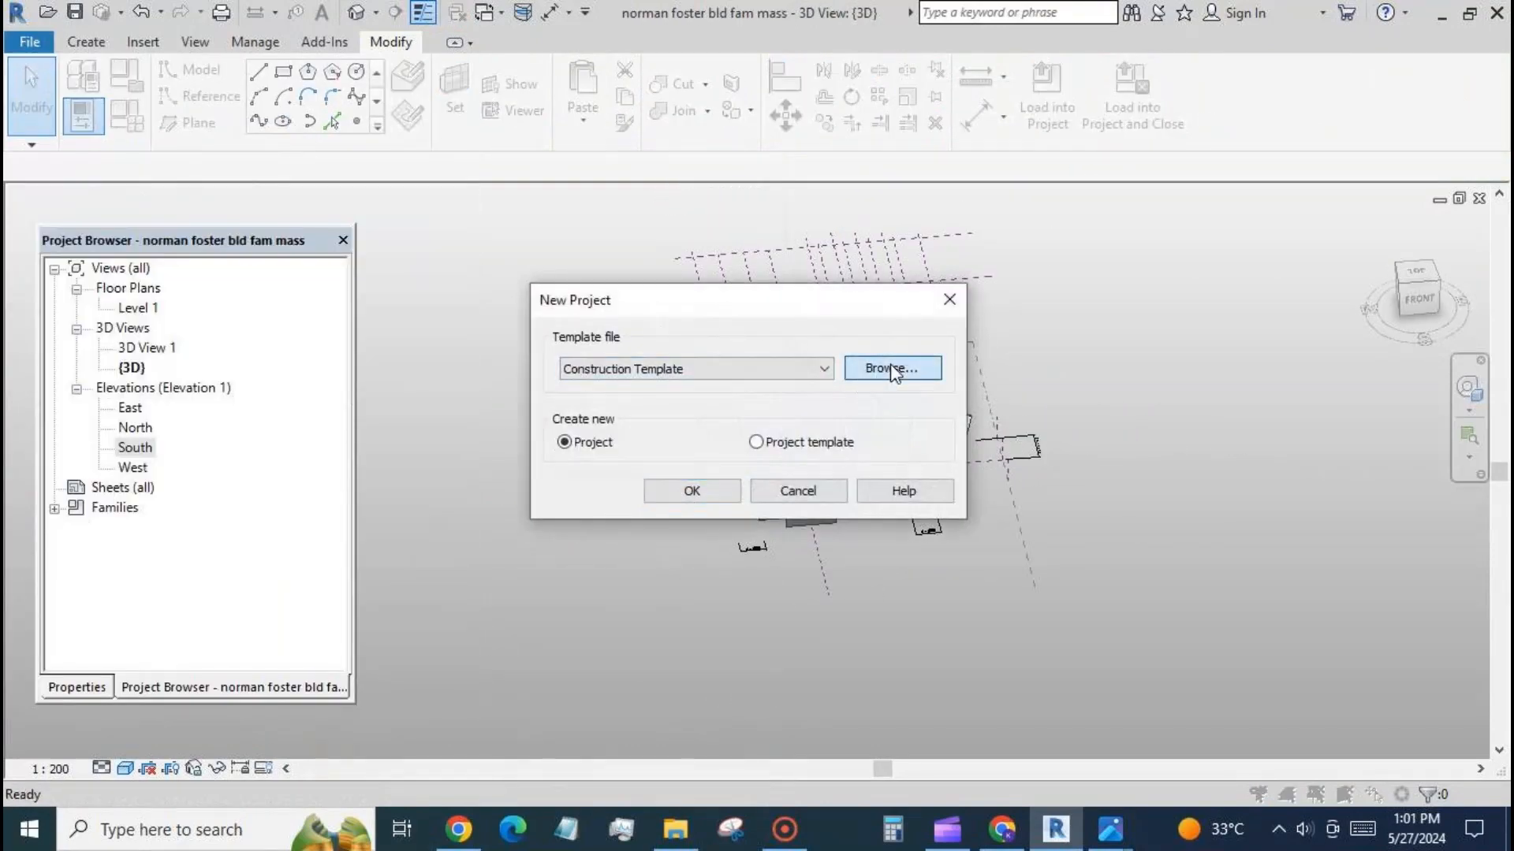
{"action": "left_click", "coordinate": [893, 371]}
{"action": "left_click", "coordinate": [1120, 159]}
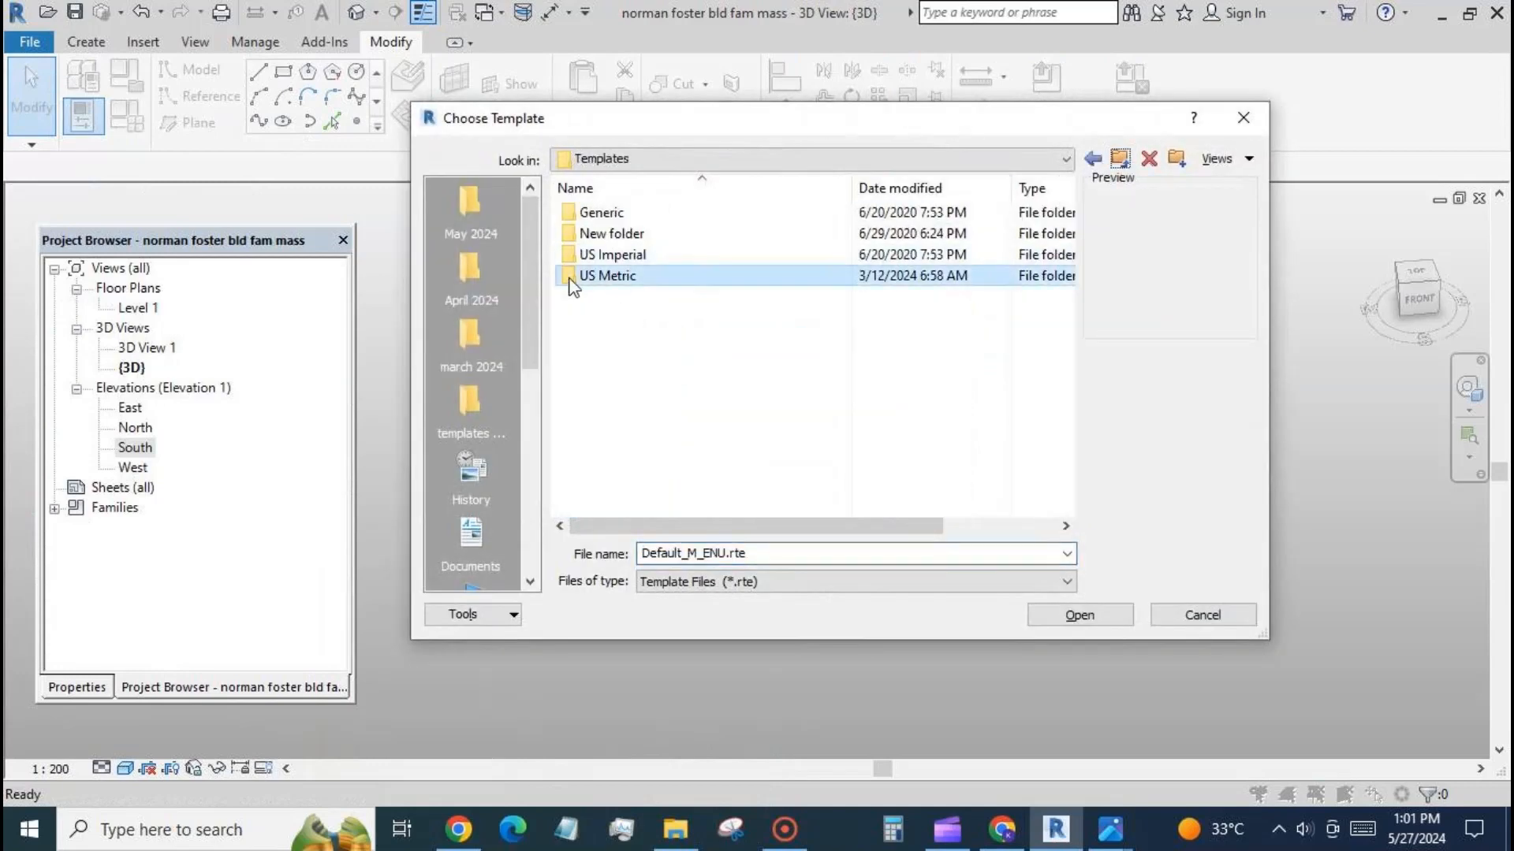
{"action": "double_click", "coordinate": [600, 275]}
{"action": "left_click", "coordinate": [607, 255]}
{"action": "left_click", "coordinate": [1065, 615]}
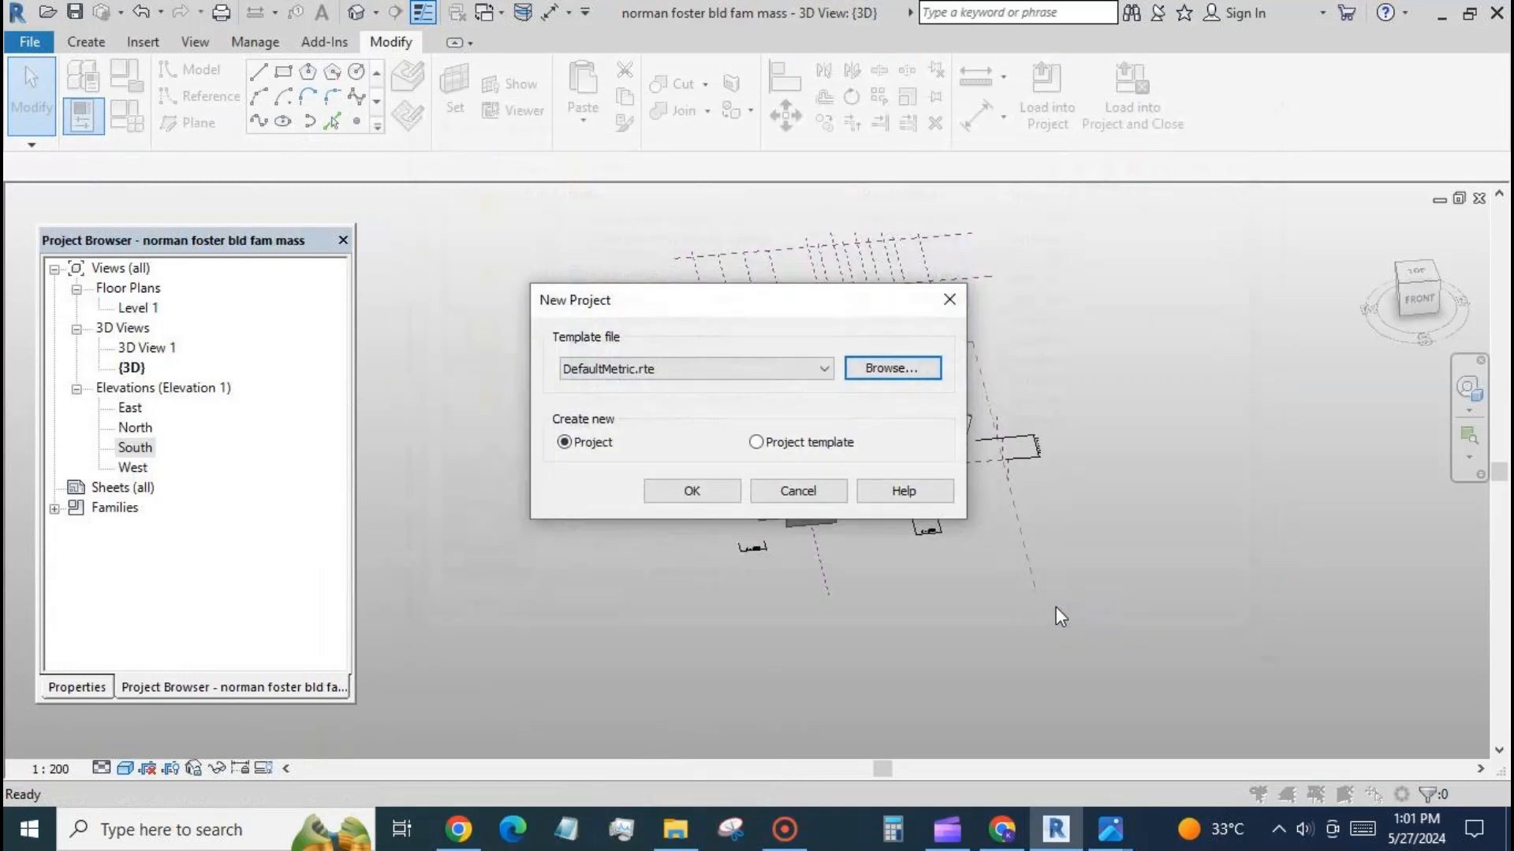
{"action": "left_click", "coordinate": [691, 493]}
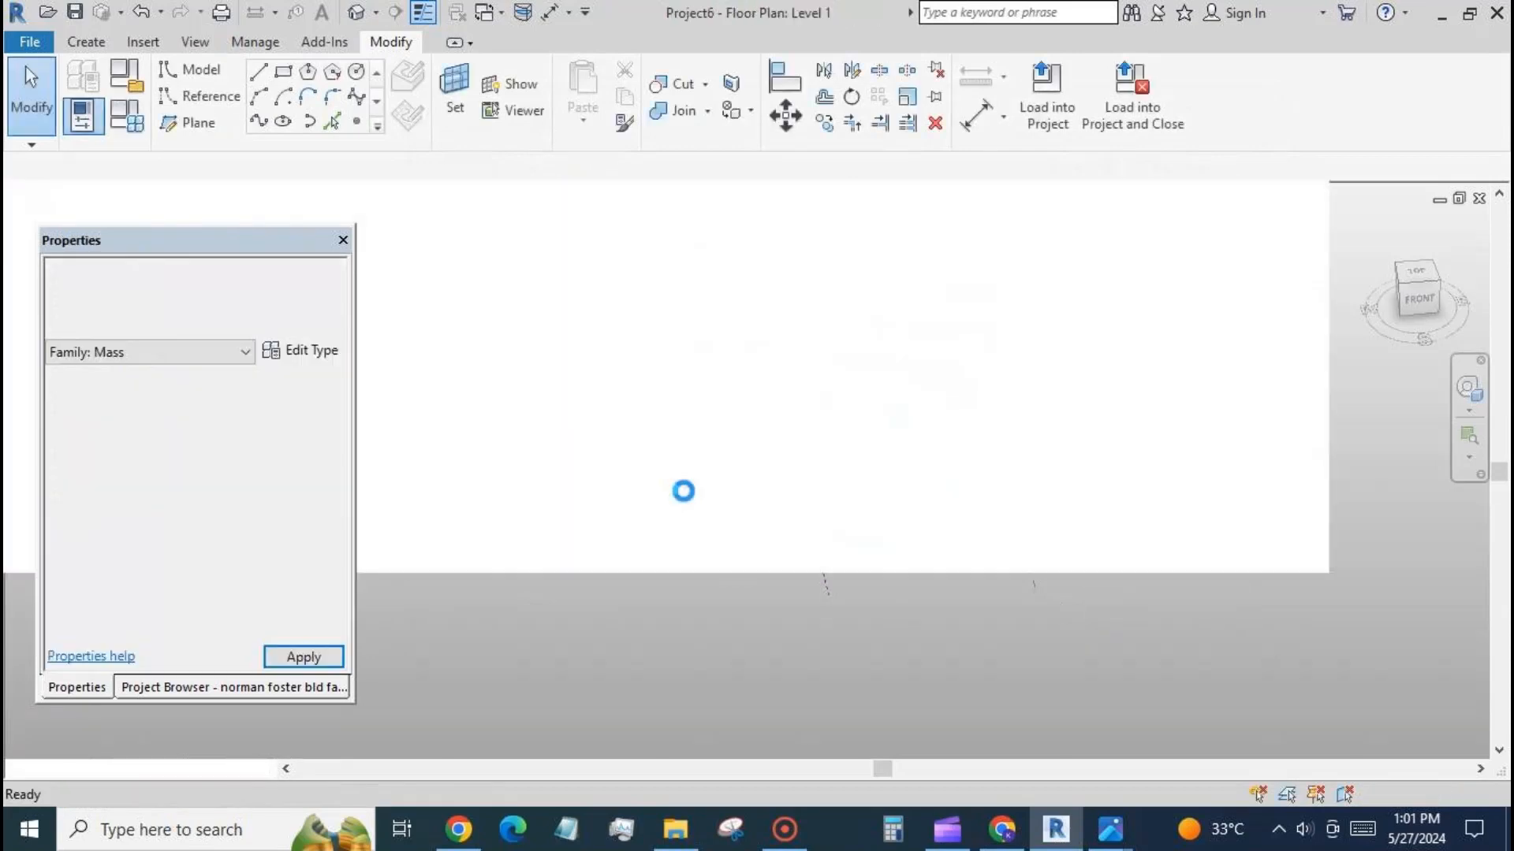
Return to the norman foster bld fam mass family and load it into Project6.
{"action": "left_click", "coordinate": [499, 17]}
{"action": "left_click", "coordinate": [482, 67]}
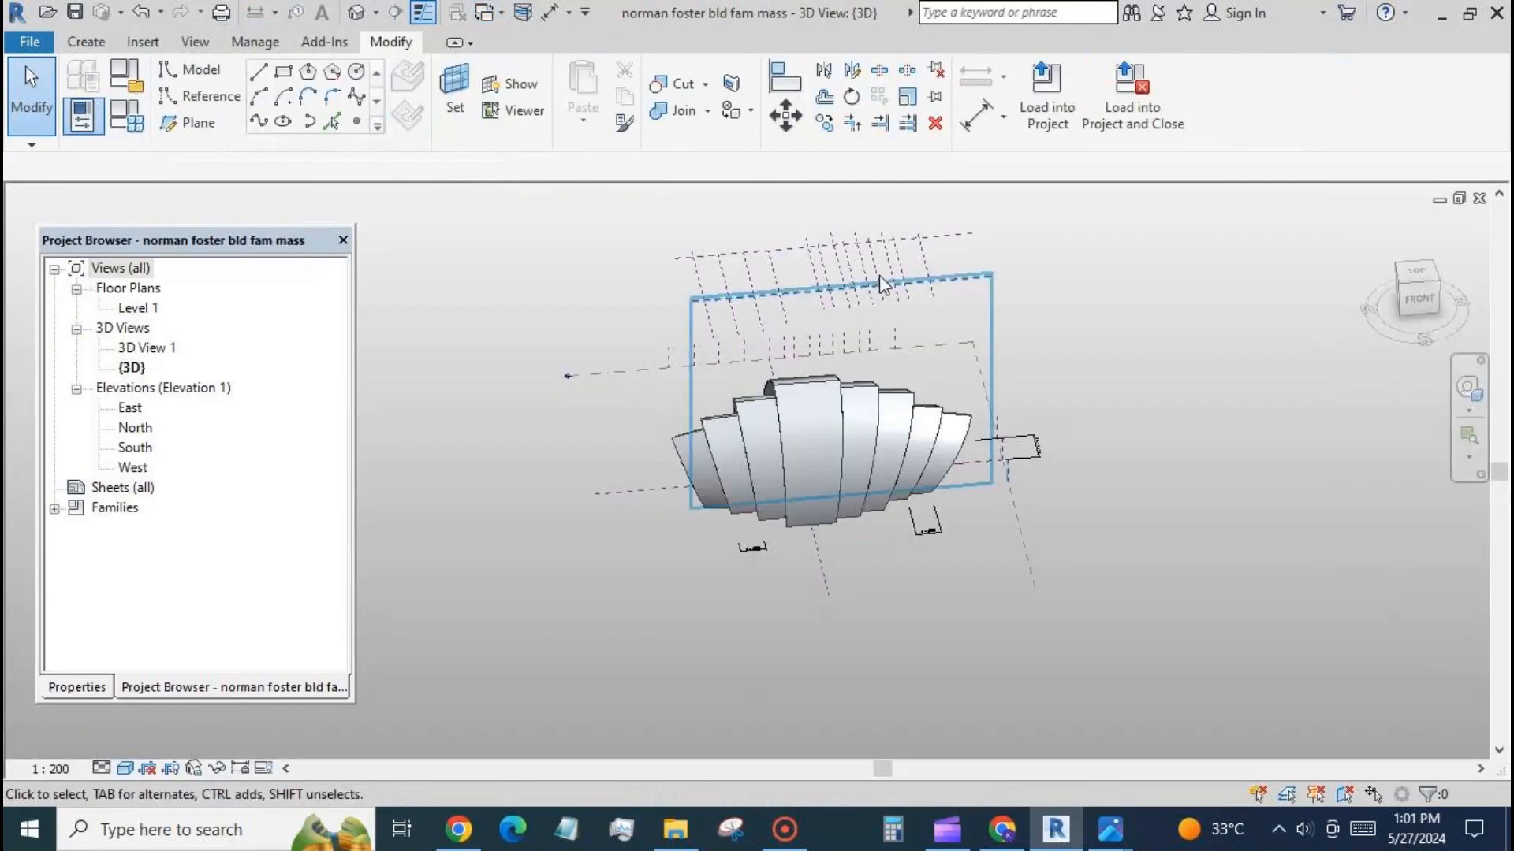
{"action": "left_click", "coordinate": [1047, 96]}
{"action": "left_click", "coordinate": [874, 353]}
{"action": "left_click", "coordinate": [956, 583]}
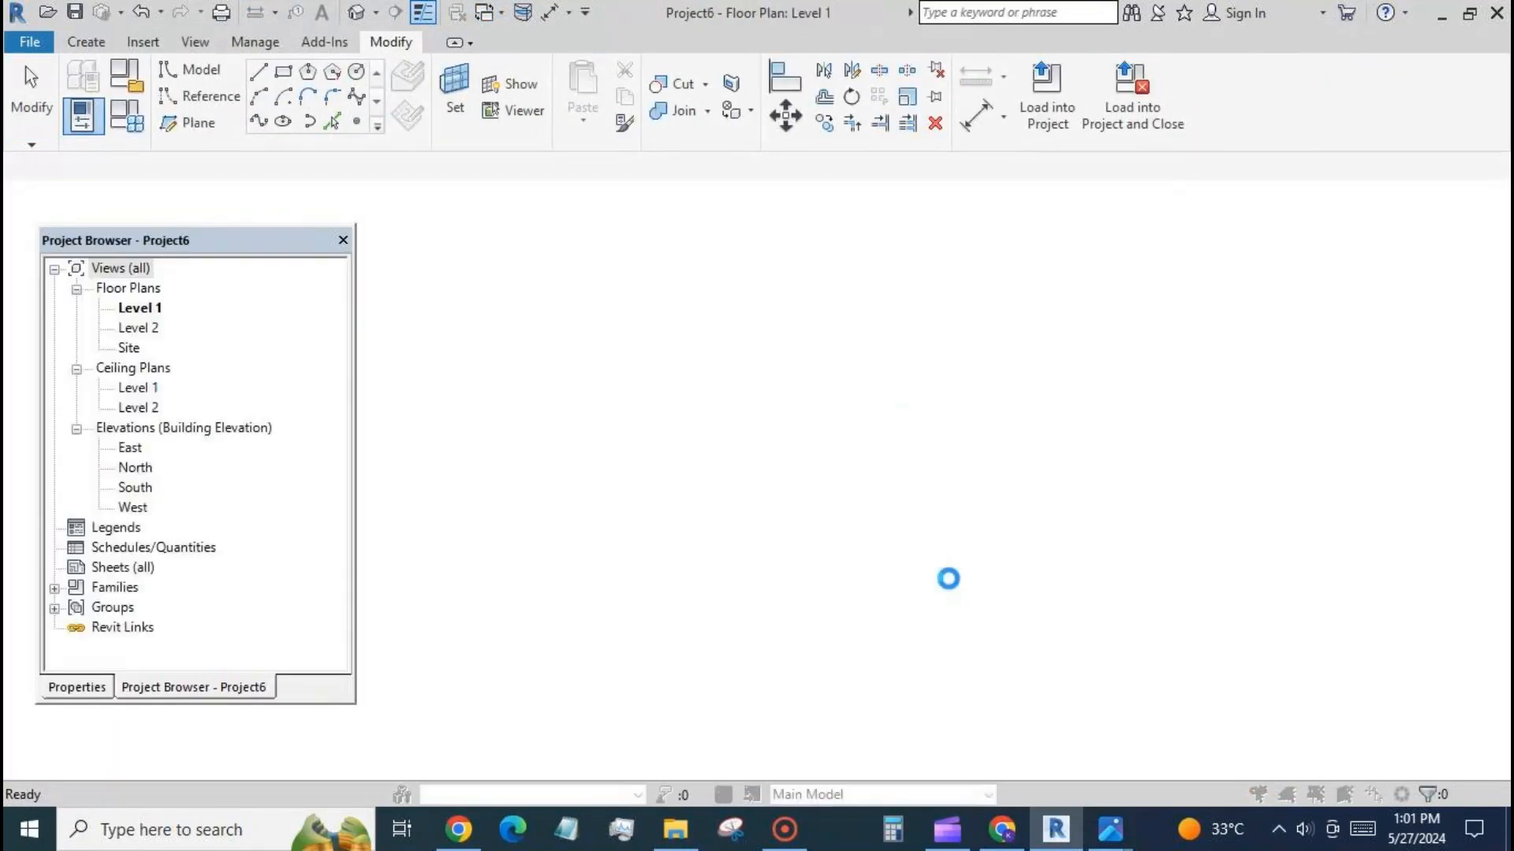
Place one instance of the mass on Level 1, centred between the elevation markers, and open the default 3D view.
{"action": "left_click", "coordinate": [898, 495]}
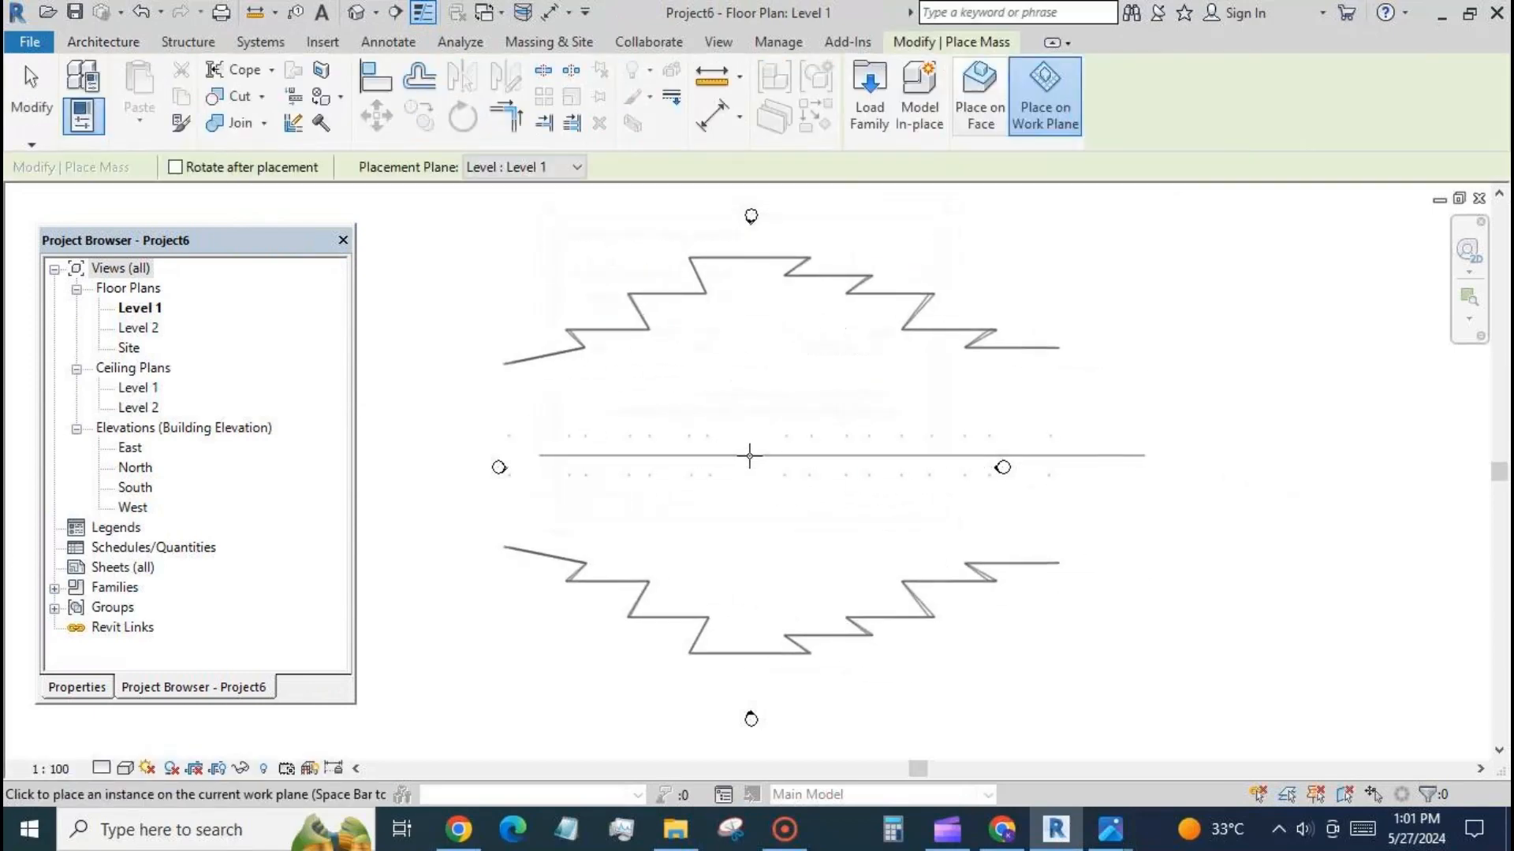
{"action": "left_click", "coordinate": [748, 468]}
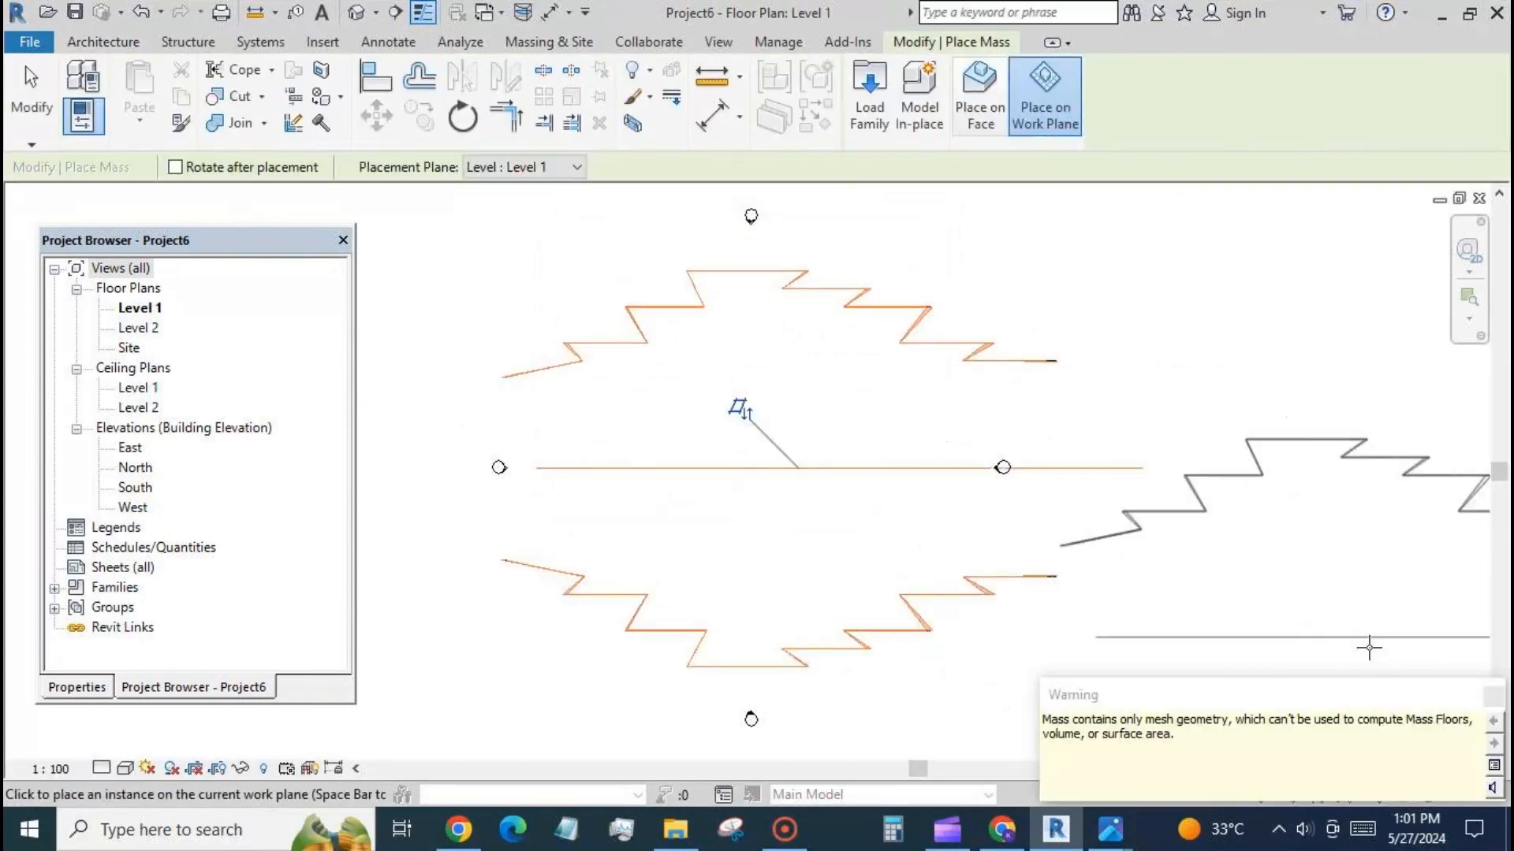
{"action": "key", "text": "Escape"}
{"action": "key", "text": "Escape"}
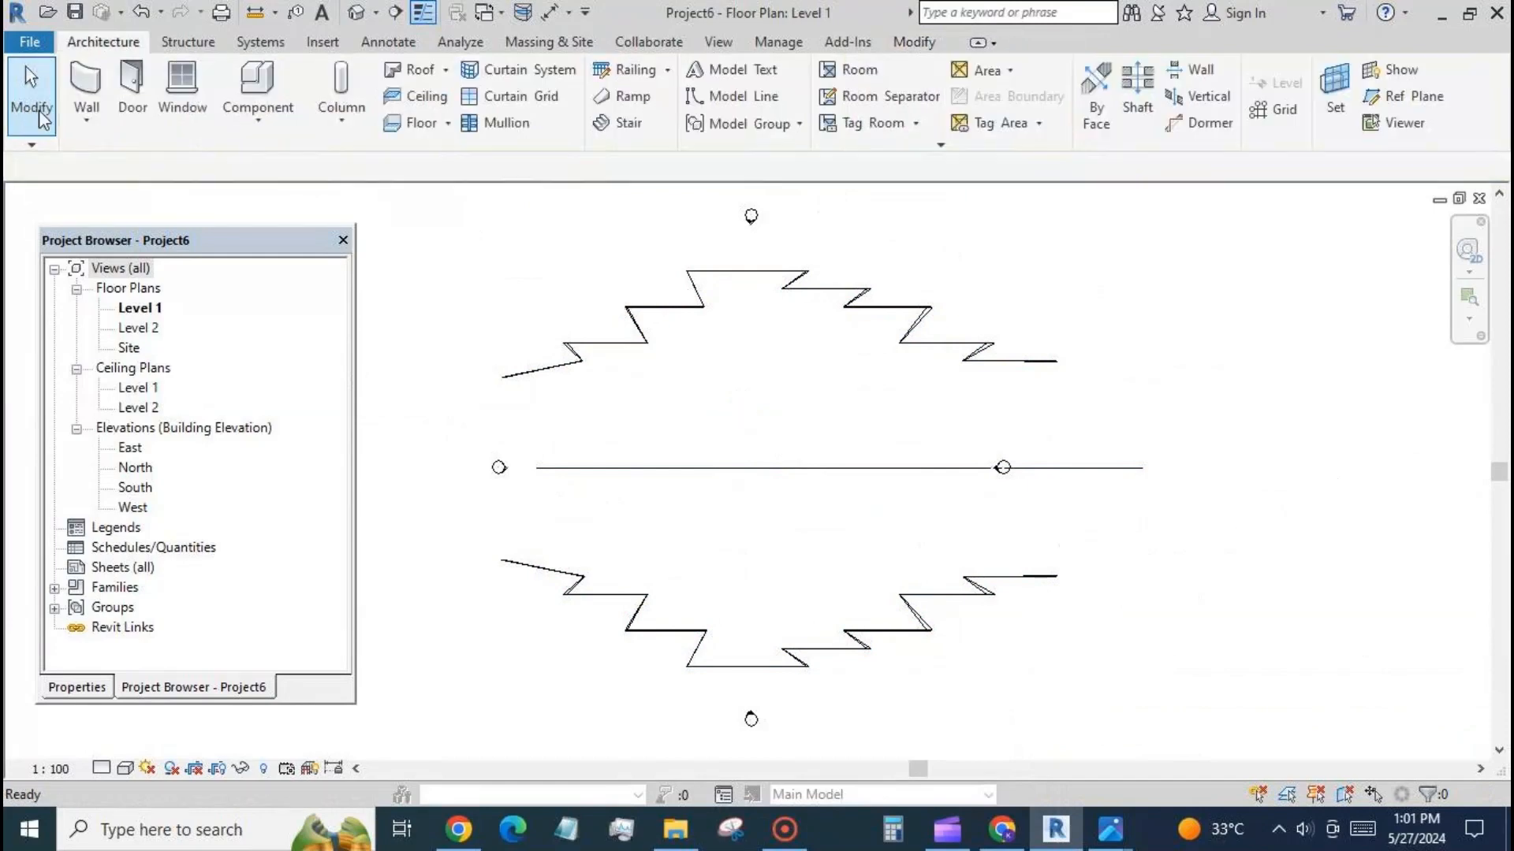
{"action": "left_click", "coordinate": [357, 12]}
{"action": "scroll", "coordinate": [914, 364], "scroll_direction": "down", "scroll_amount": 2}
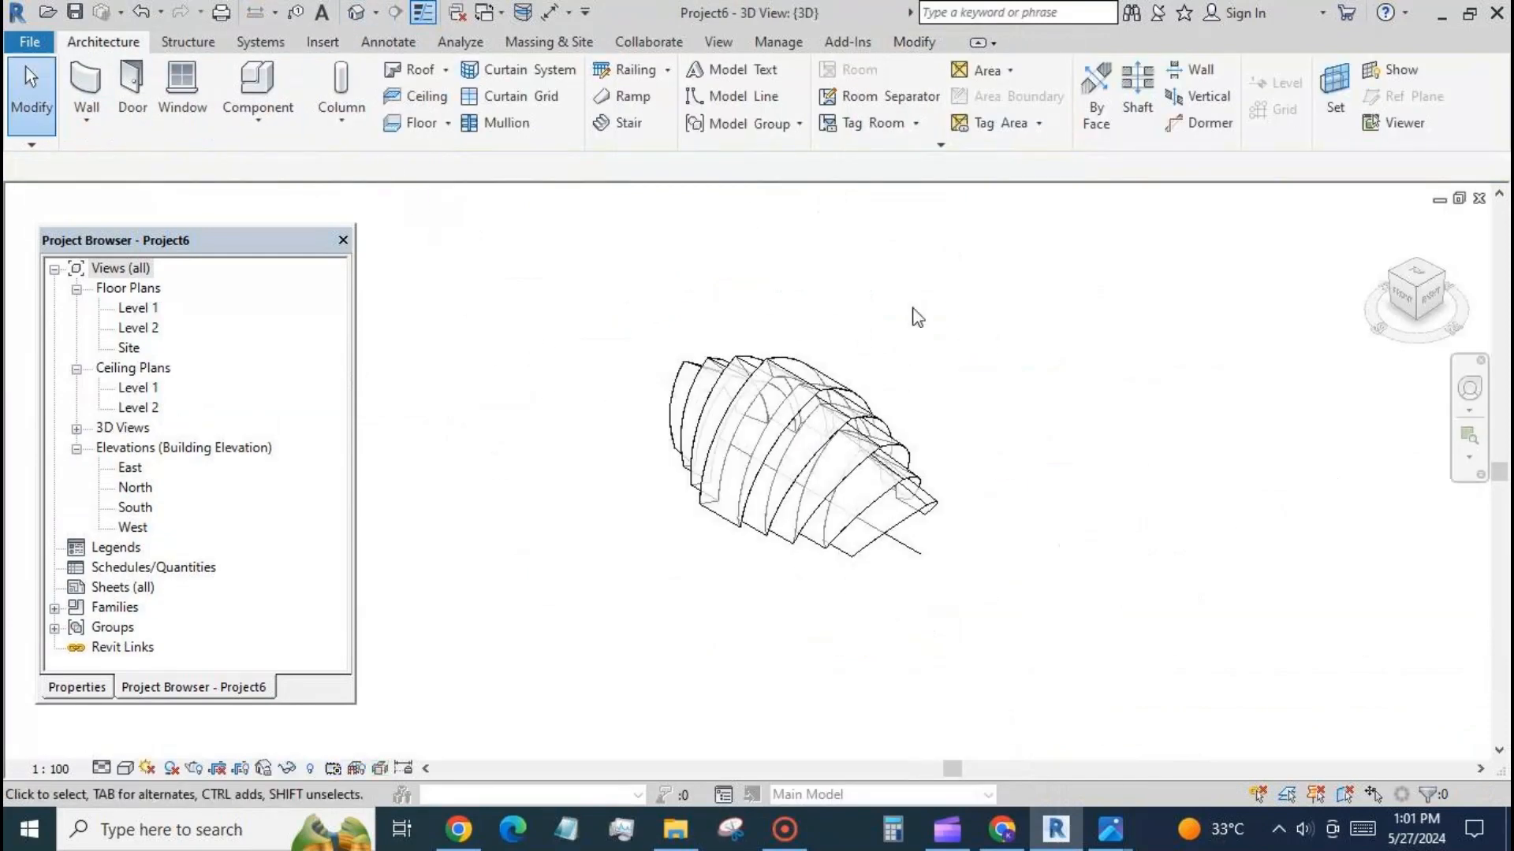
{"action": "middle_click_drag", "start_coordinate": [908, 611], "coordinate": [988, 544], "text": "shift"}
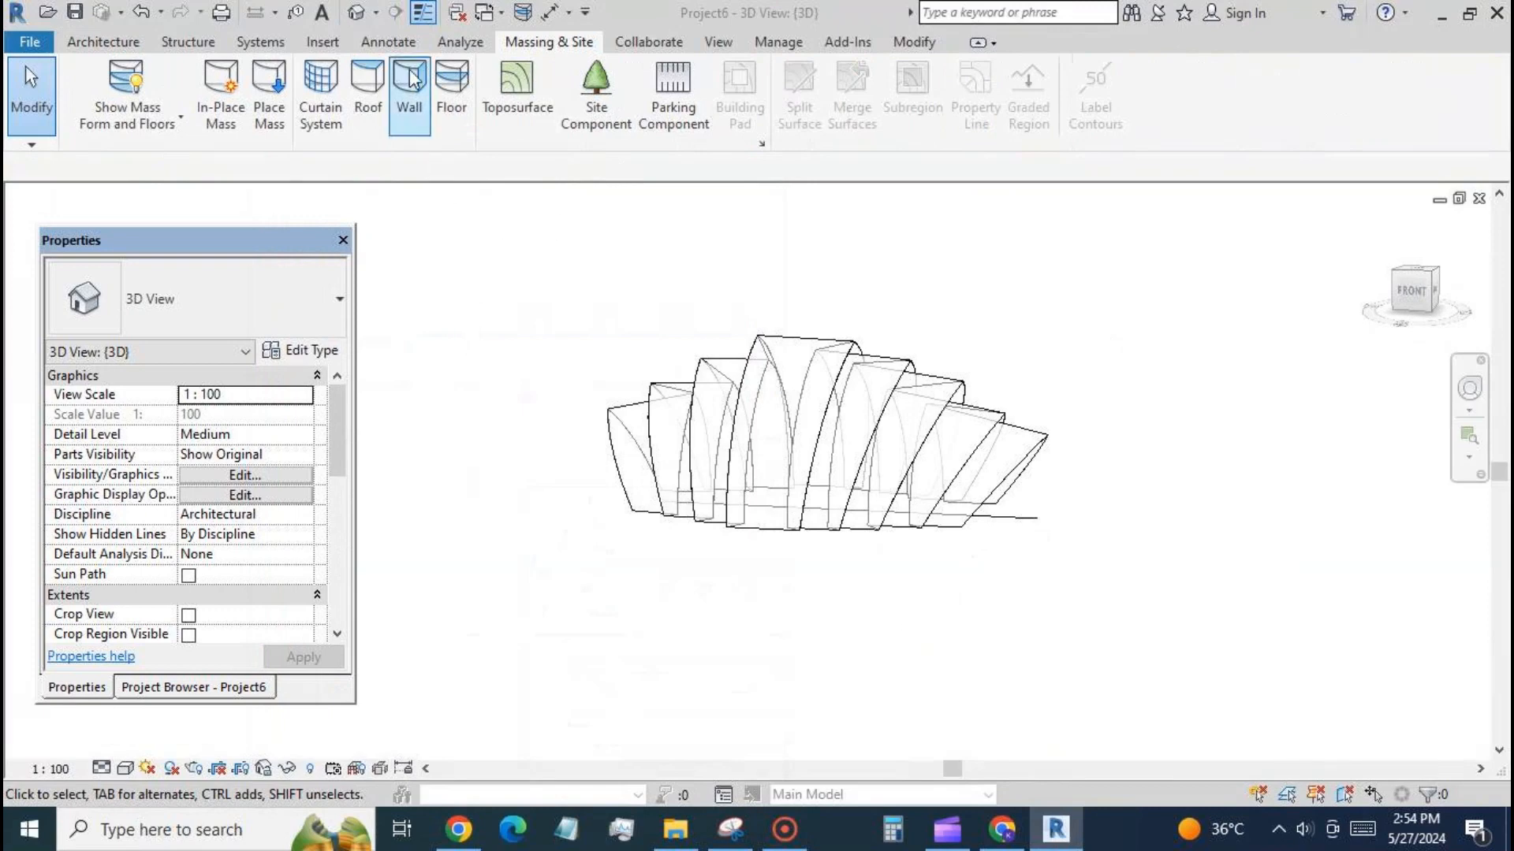
For a wall by face, duplicate the Generic - 200mm type as Generic - 200mm 2 and set its structure layer thickness to 125.
{"action": "left_click", "coordinate": [411, 79]}
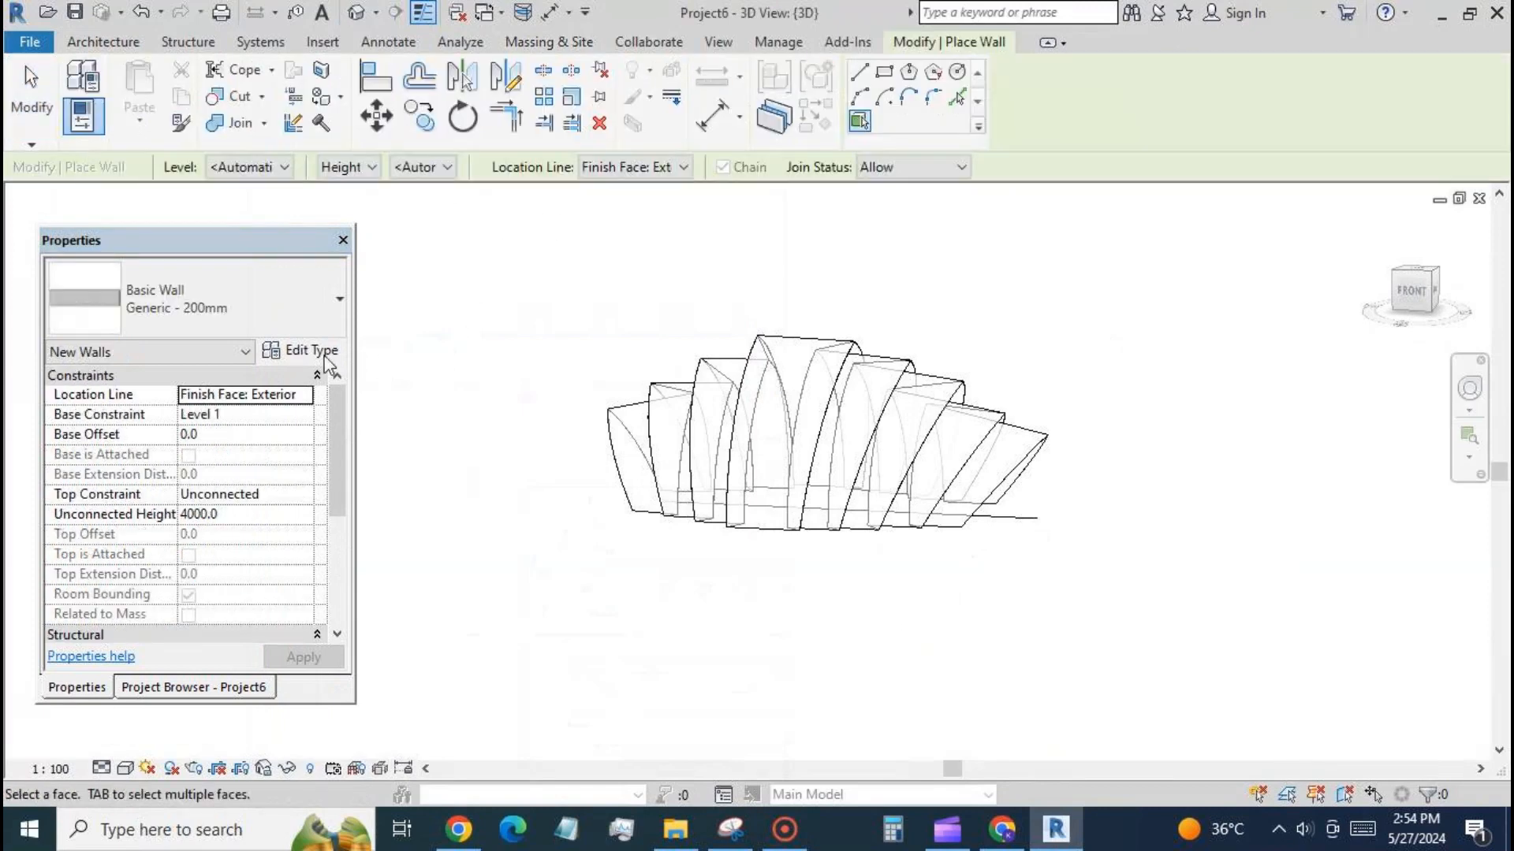
{"action": "left_click", "coordinate": [324, 351]}
{"action": "left_click", "coordinate": [551, 141]}
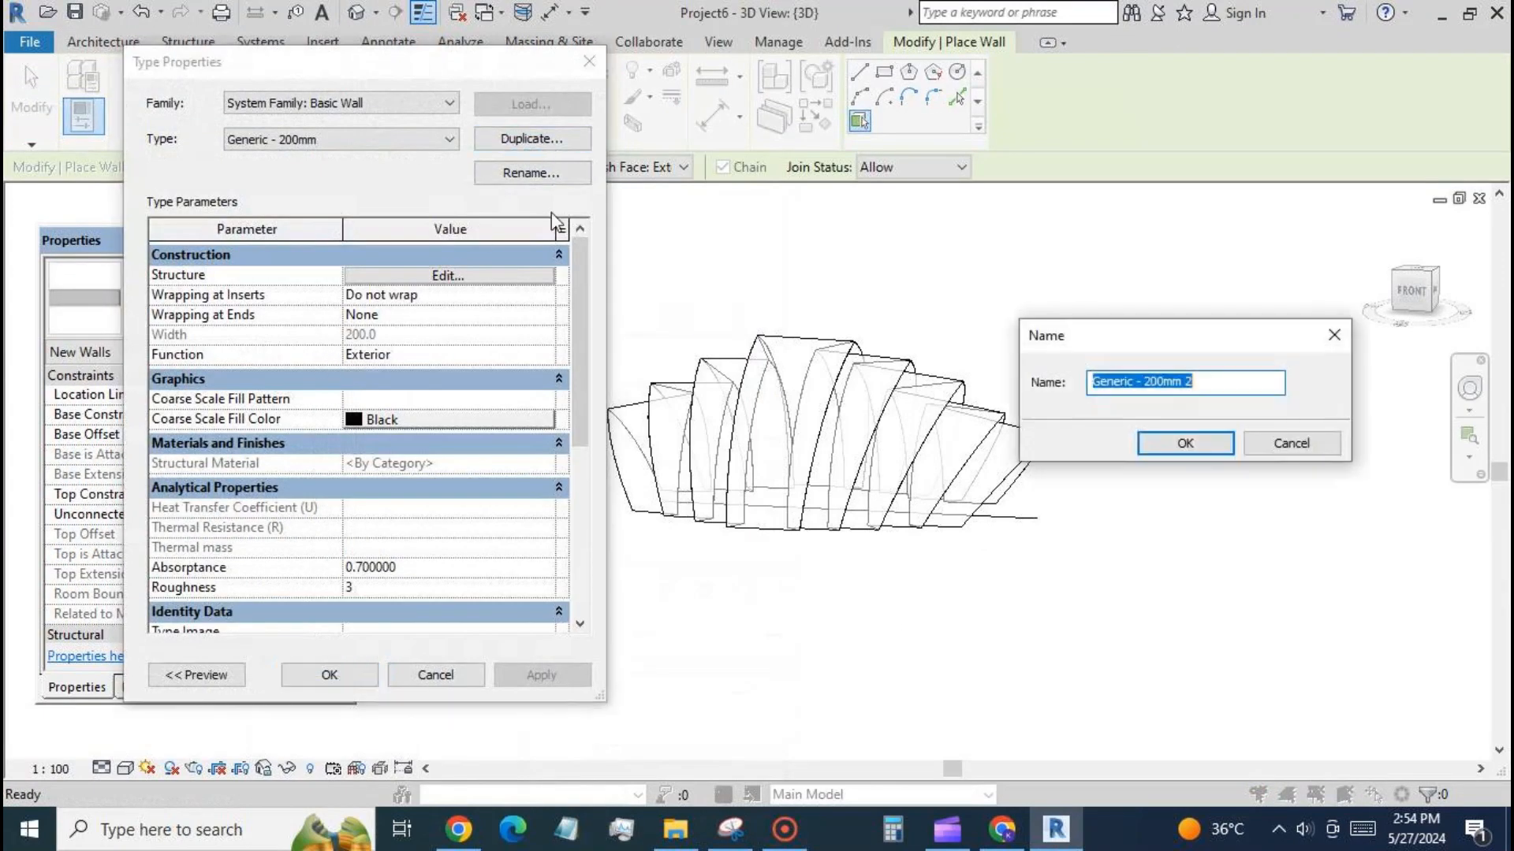
{"action": "left_click", "coordinate": [1142, 446]}
{"action": "left_click", "coordinate": [523, 283]}
{"action": "left_click", "coordinate": [406, 289]}
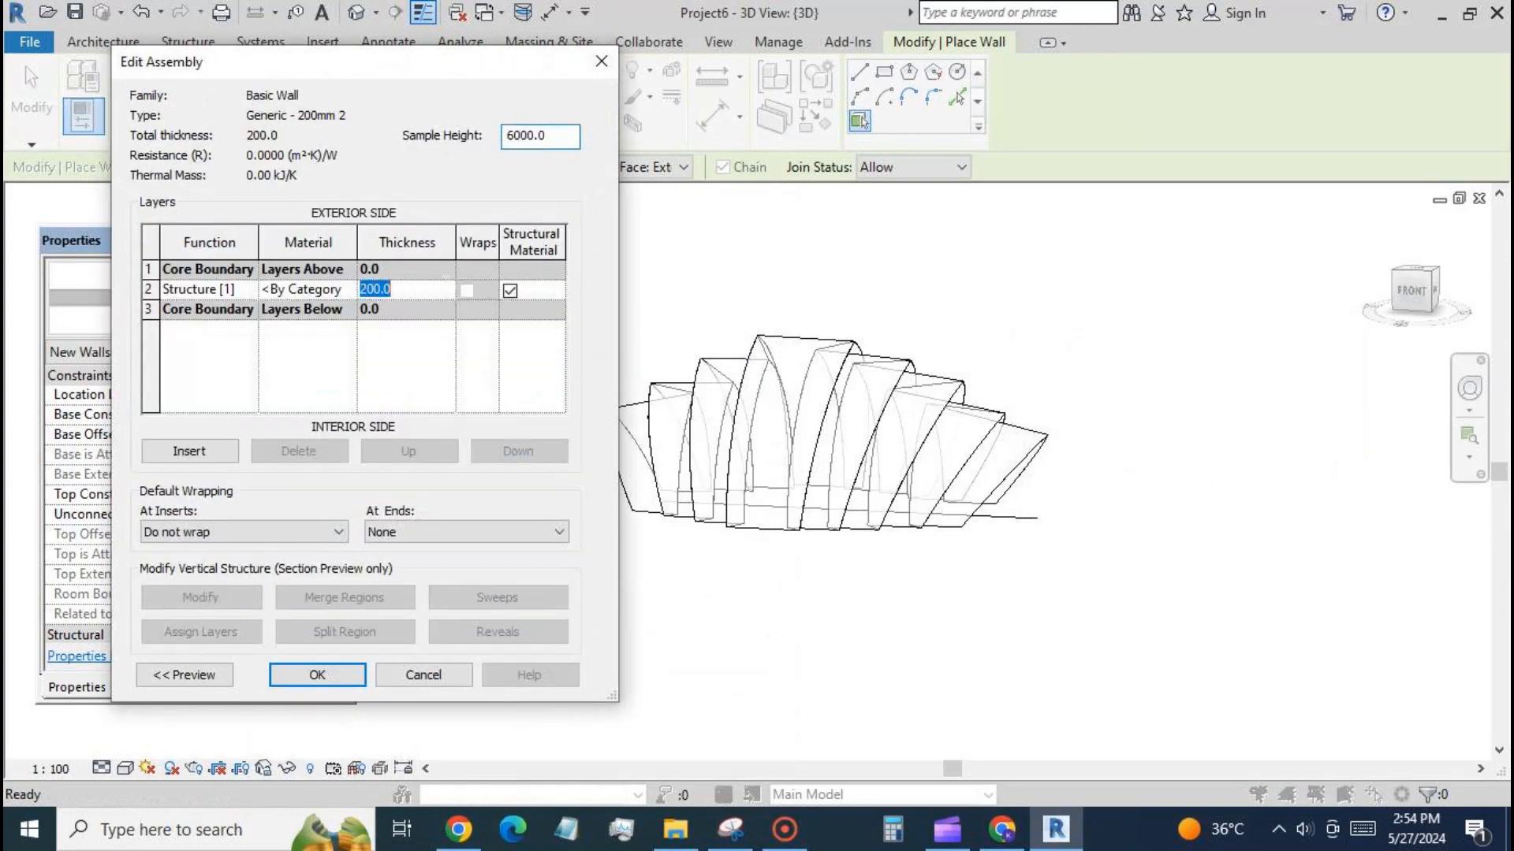
{"action": "type", "text": "125"}
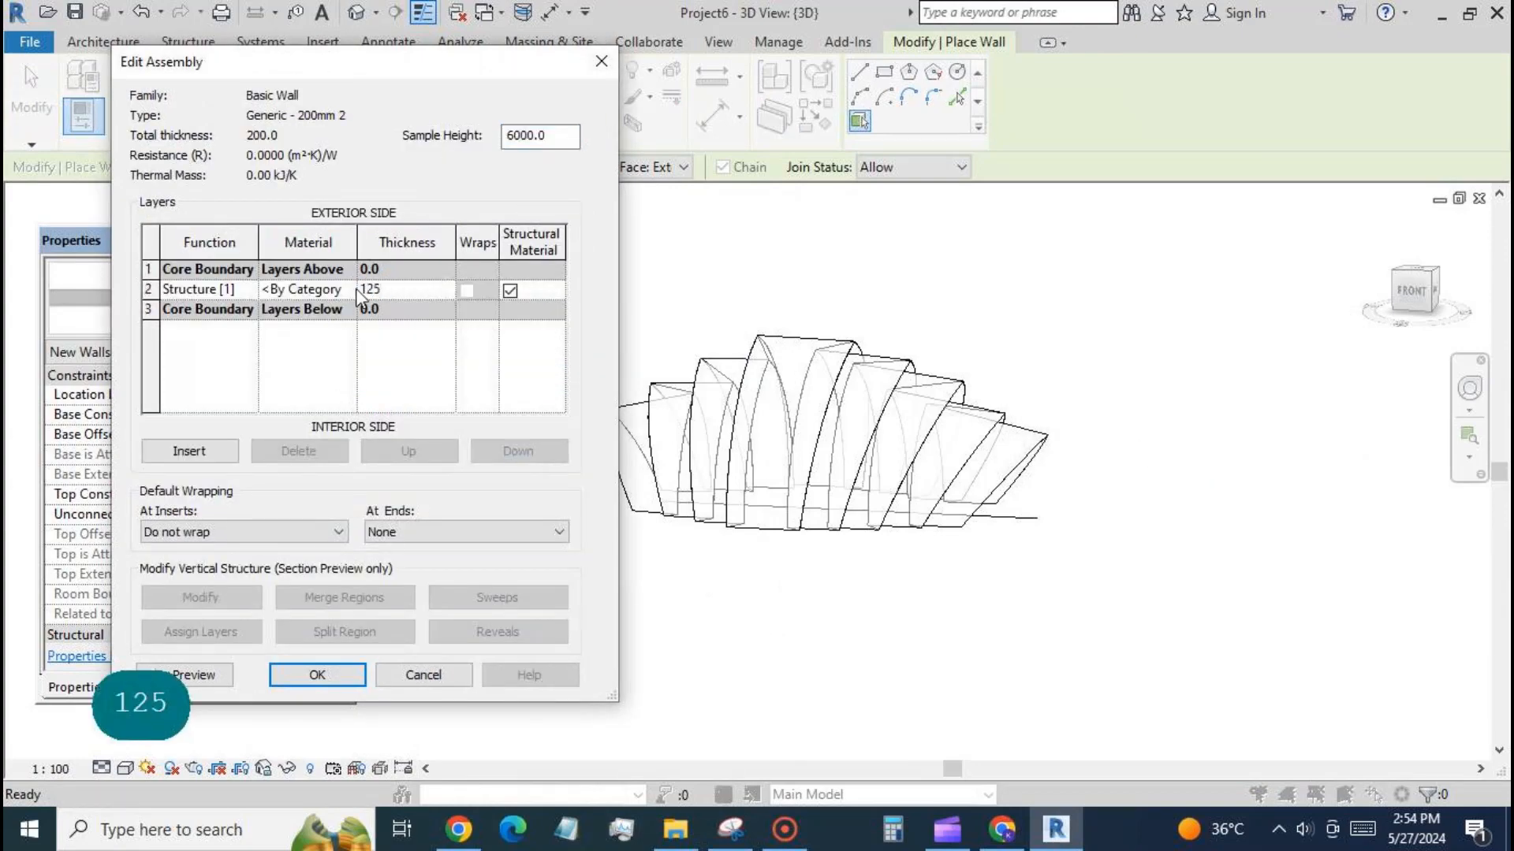
Assign the Default material to the wall's structure layer with appearance colour RGB 255 216 176.
{"action": "left_click", "coordinate": [348, 289]}
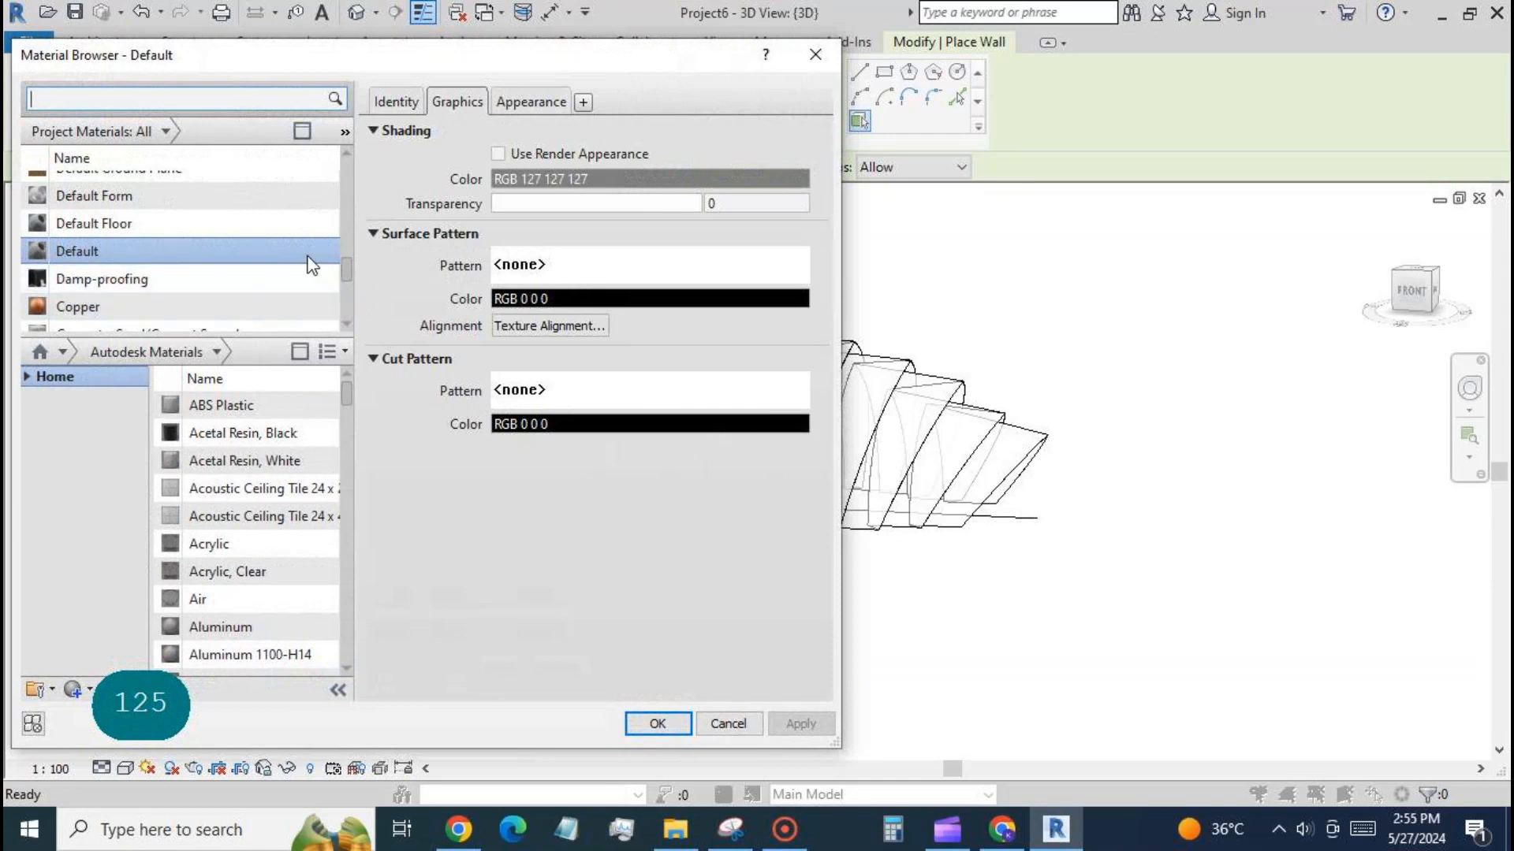
{"action": "left_click", "coordinate": [556, 104]}
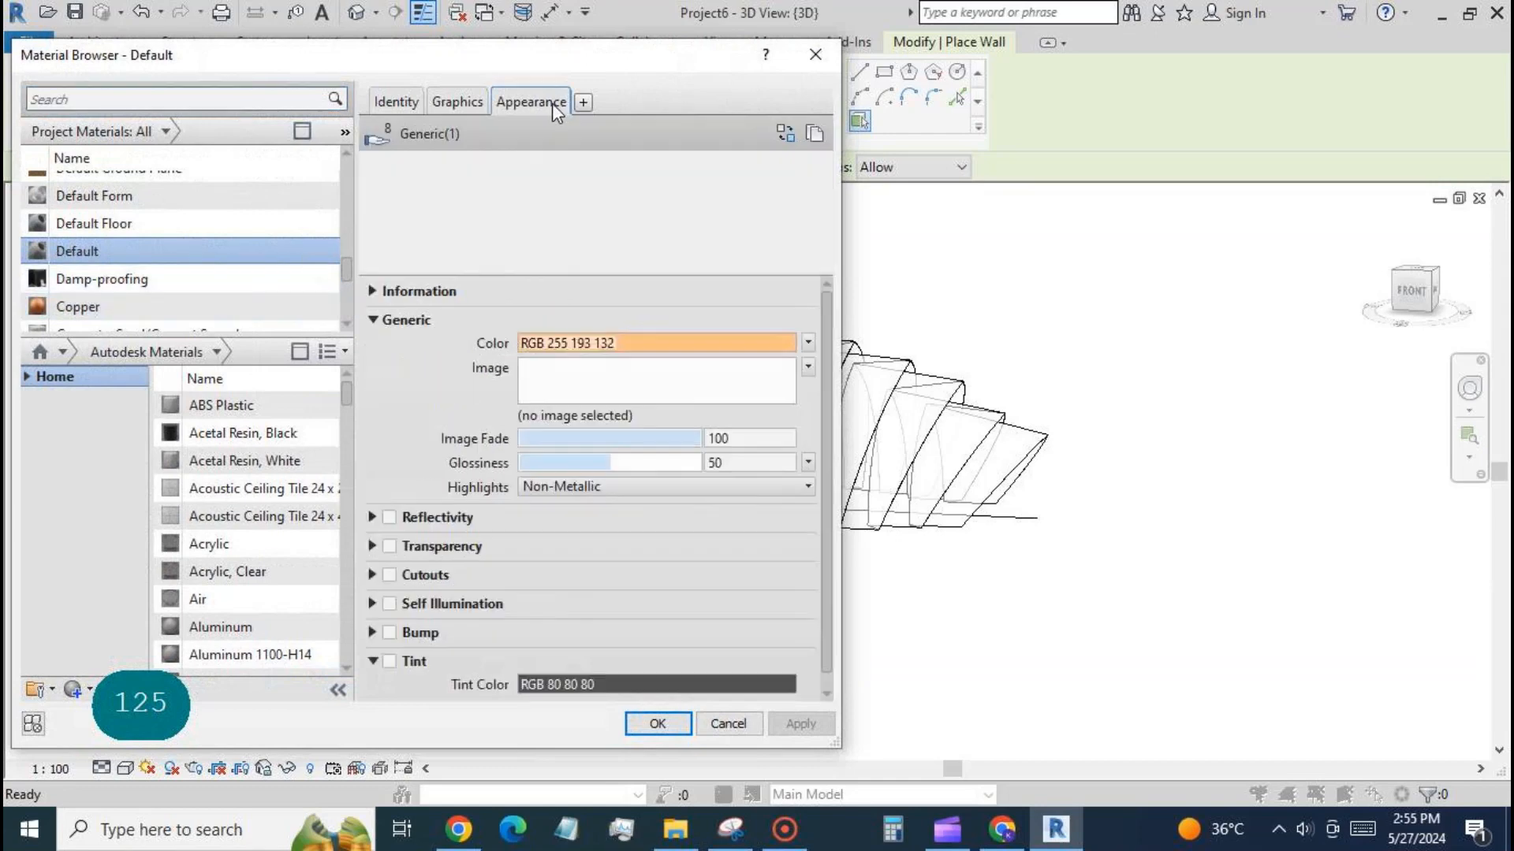
{"action": "left_click", "coordinate": [654, 347]}
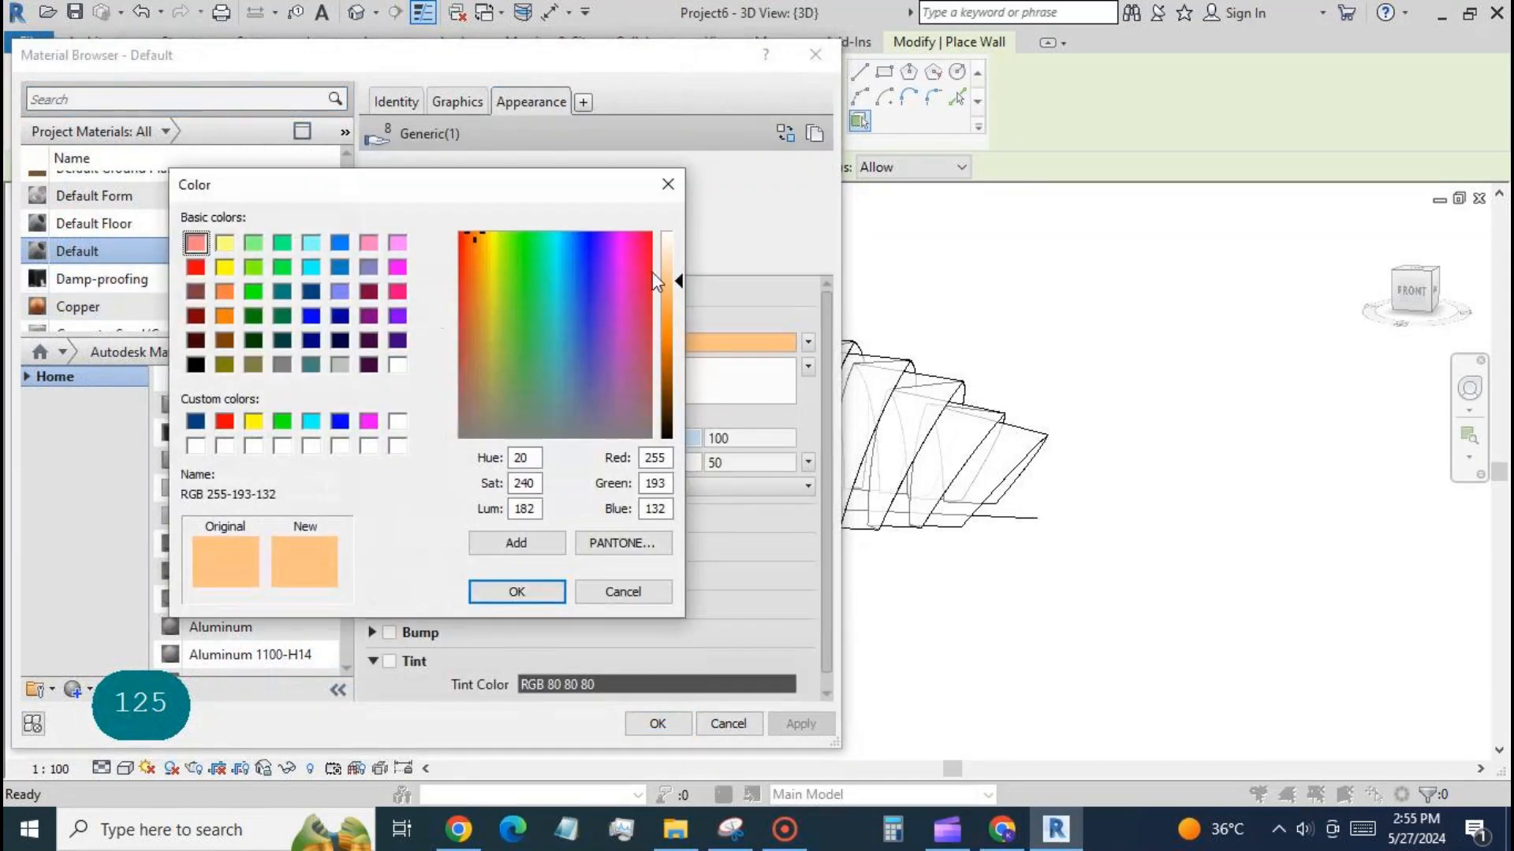
{"action": "left_click", "coordinate": [667, 264]}
{"action": "left_click", "coordinate": [535, 590]}
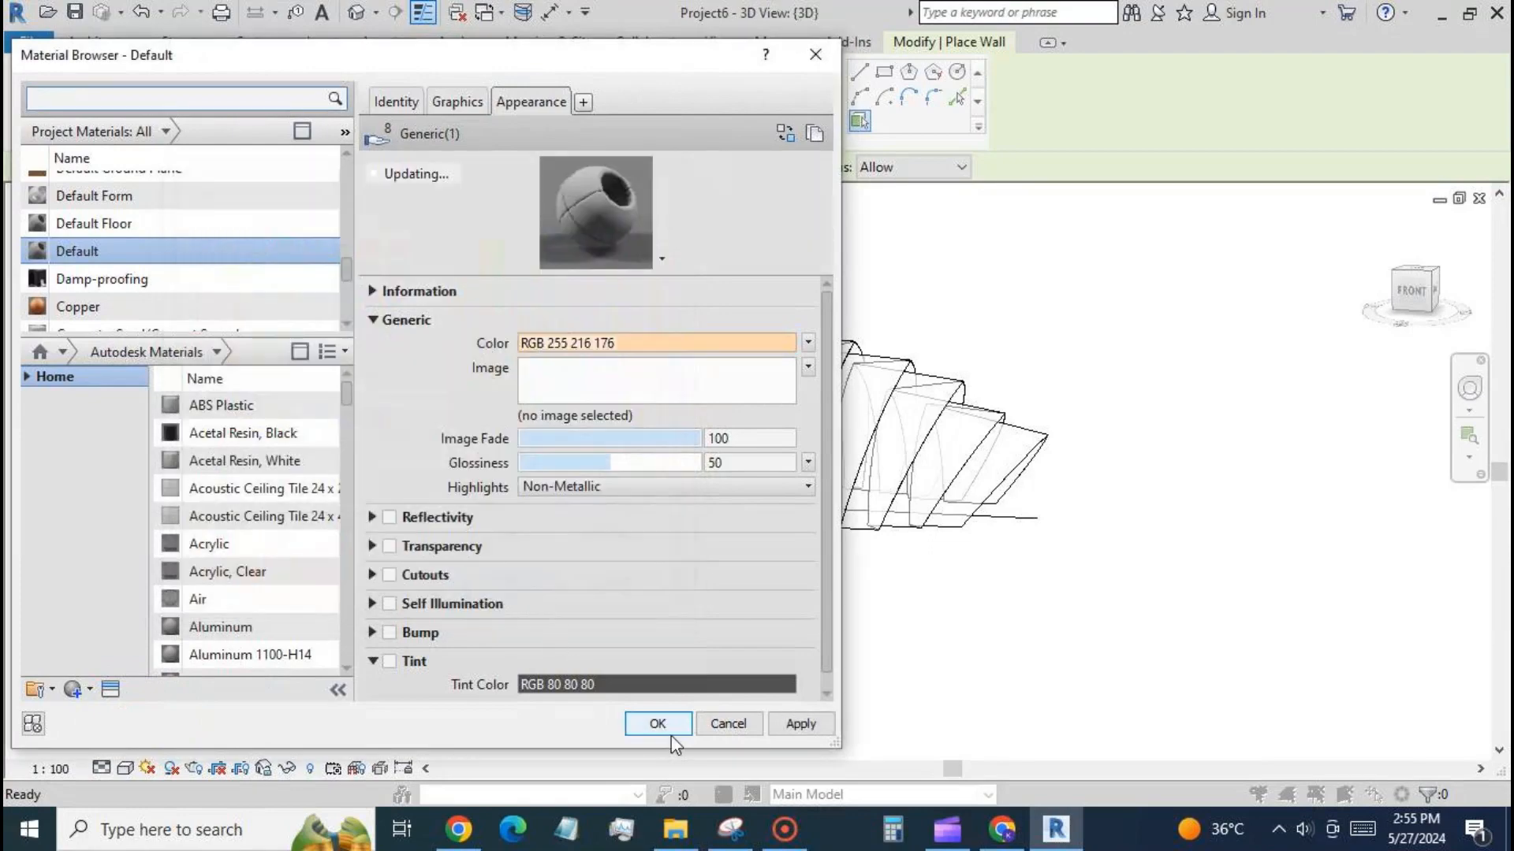
{"action": "left_click", "coordinate": [640, 726]}
{"action": "left_click", "coordinate": [318, 675]}
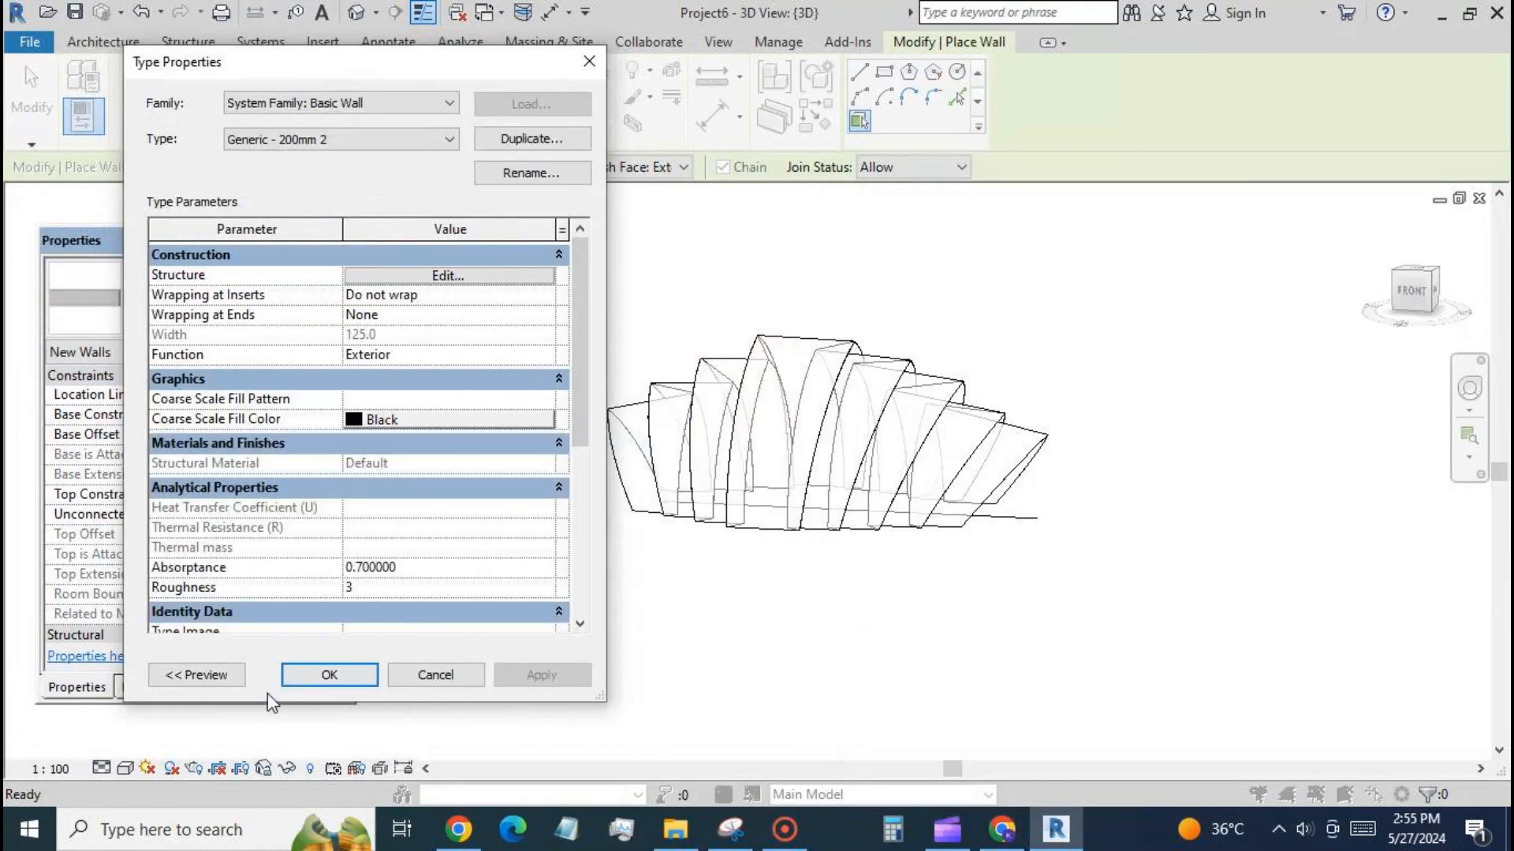
{"action": "left_click", "coordinate": [335, 676]}
Switch the 3D view to a visual style showing material colours and place walls by face on the front side's wide curved bands.
{"action": "left_click", "coordinate": [125, 769]}
{"action": "left_click", "coordinate": [165, 722]}
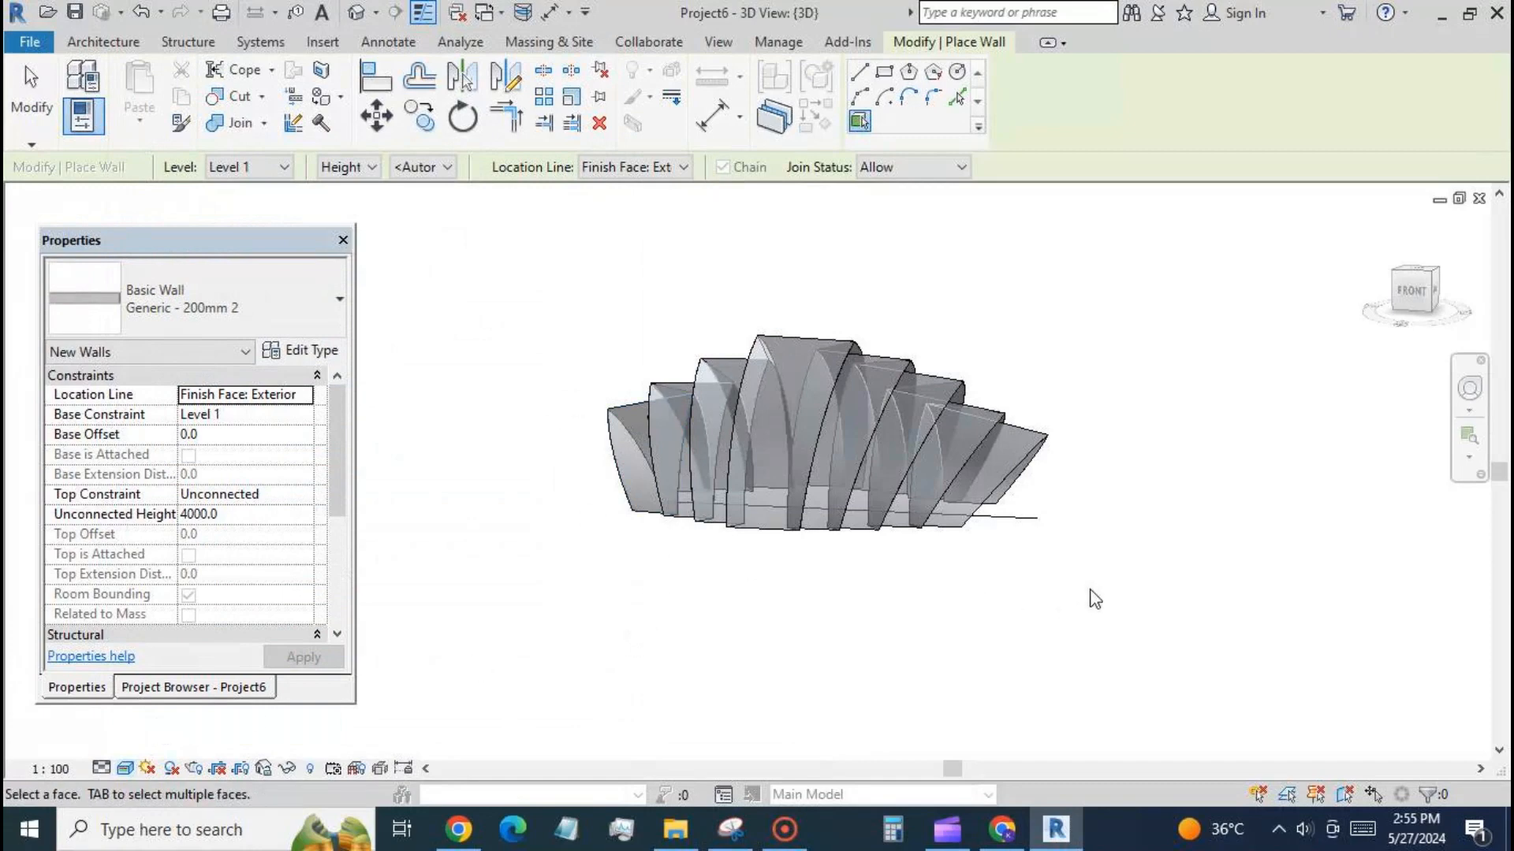
{"action": "middle_click_drag", "start_coordinate": [1095, 599], "coordinate": [1085, 662], "text": "shift"}
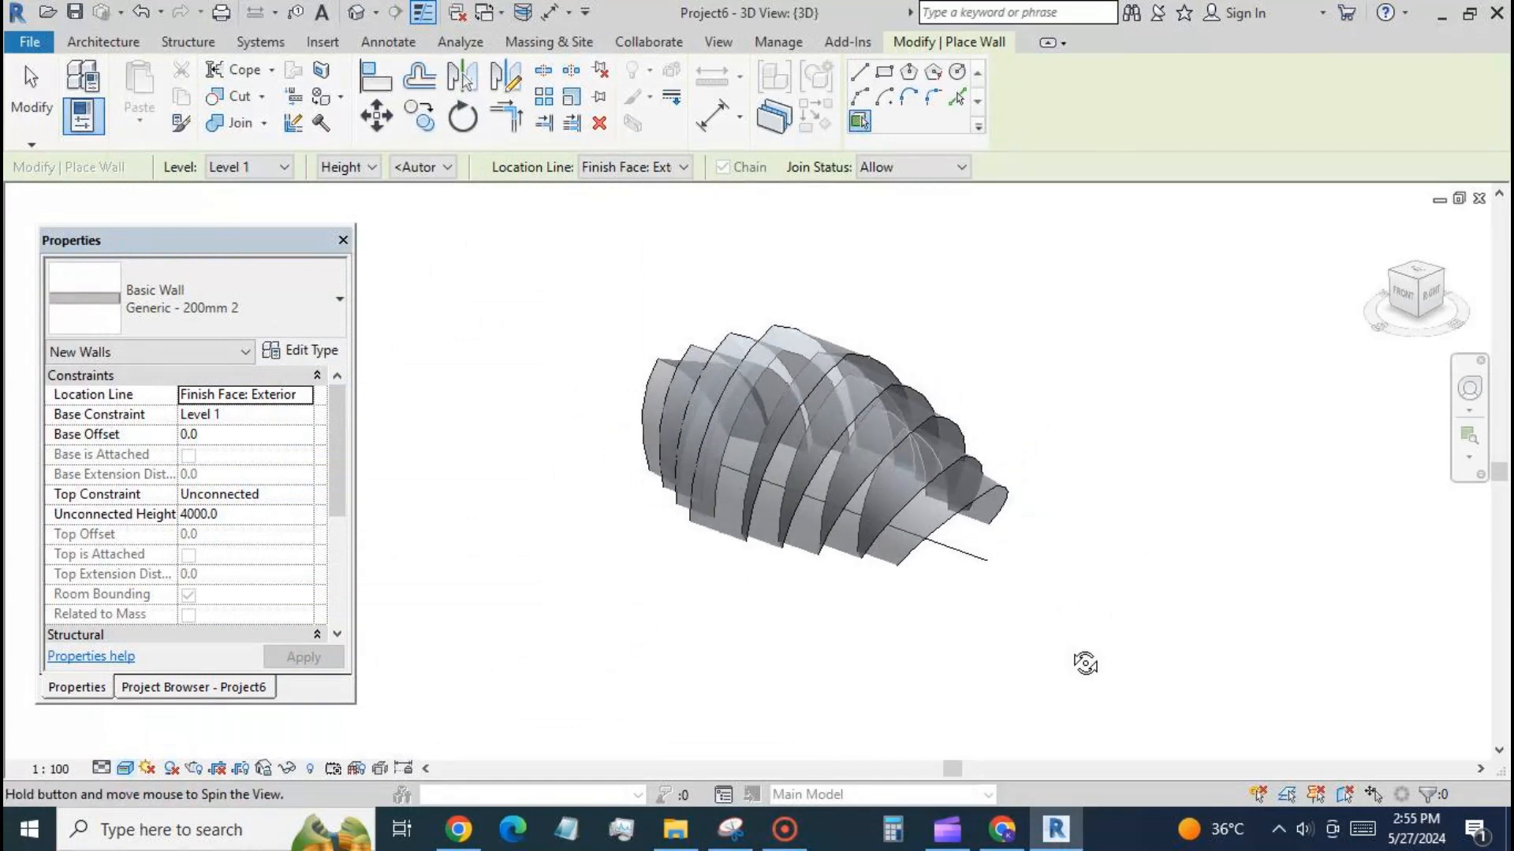
{"action": "left_click", "coordinate": [950, 518]}
{"action": "left_click", "coordinate": [895, 515]}
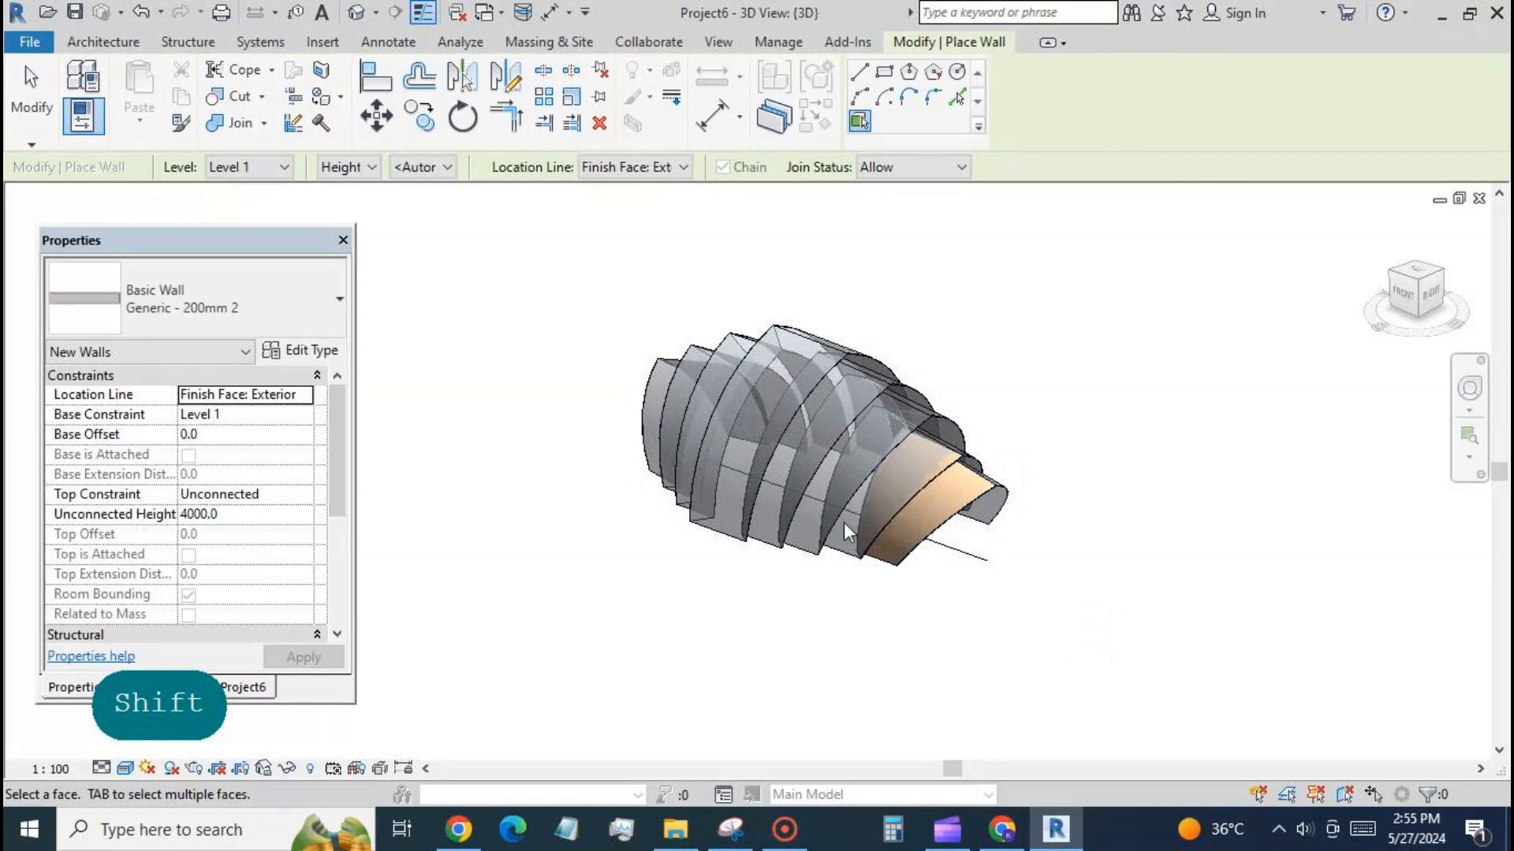
{"action": "left_click", "coordinate": [834, 535]}
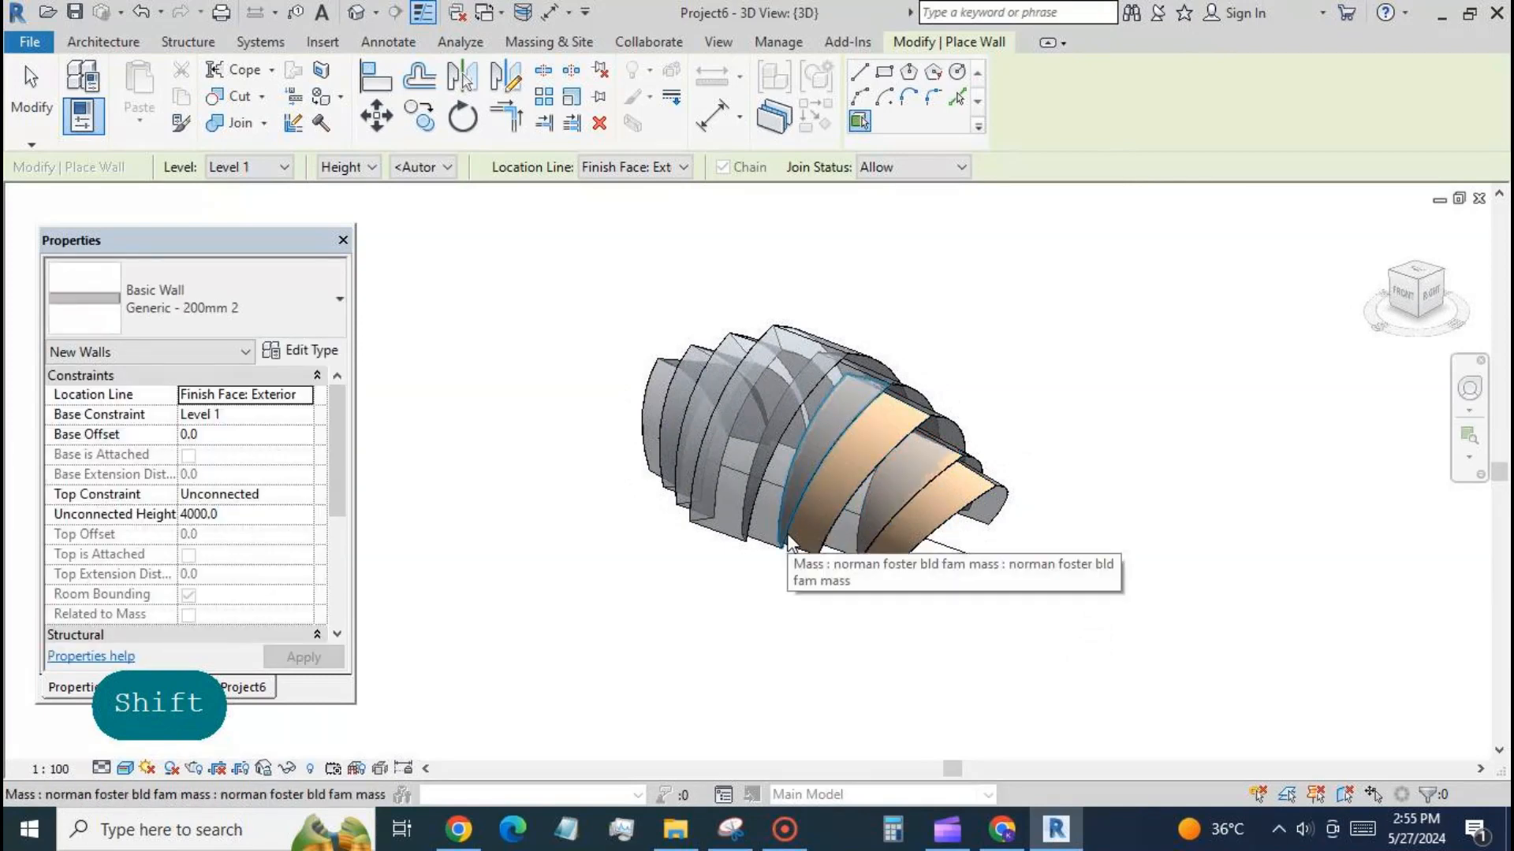
{"action": "left_click", "coordinate": [787, 534]}
{"action": "left_click", "coordinate": [730, 541]}
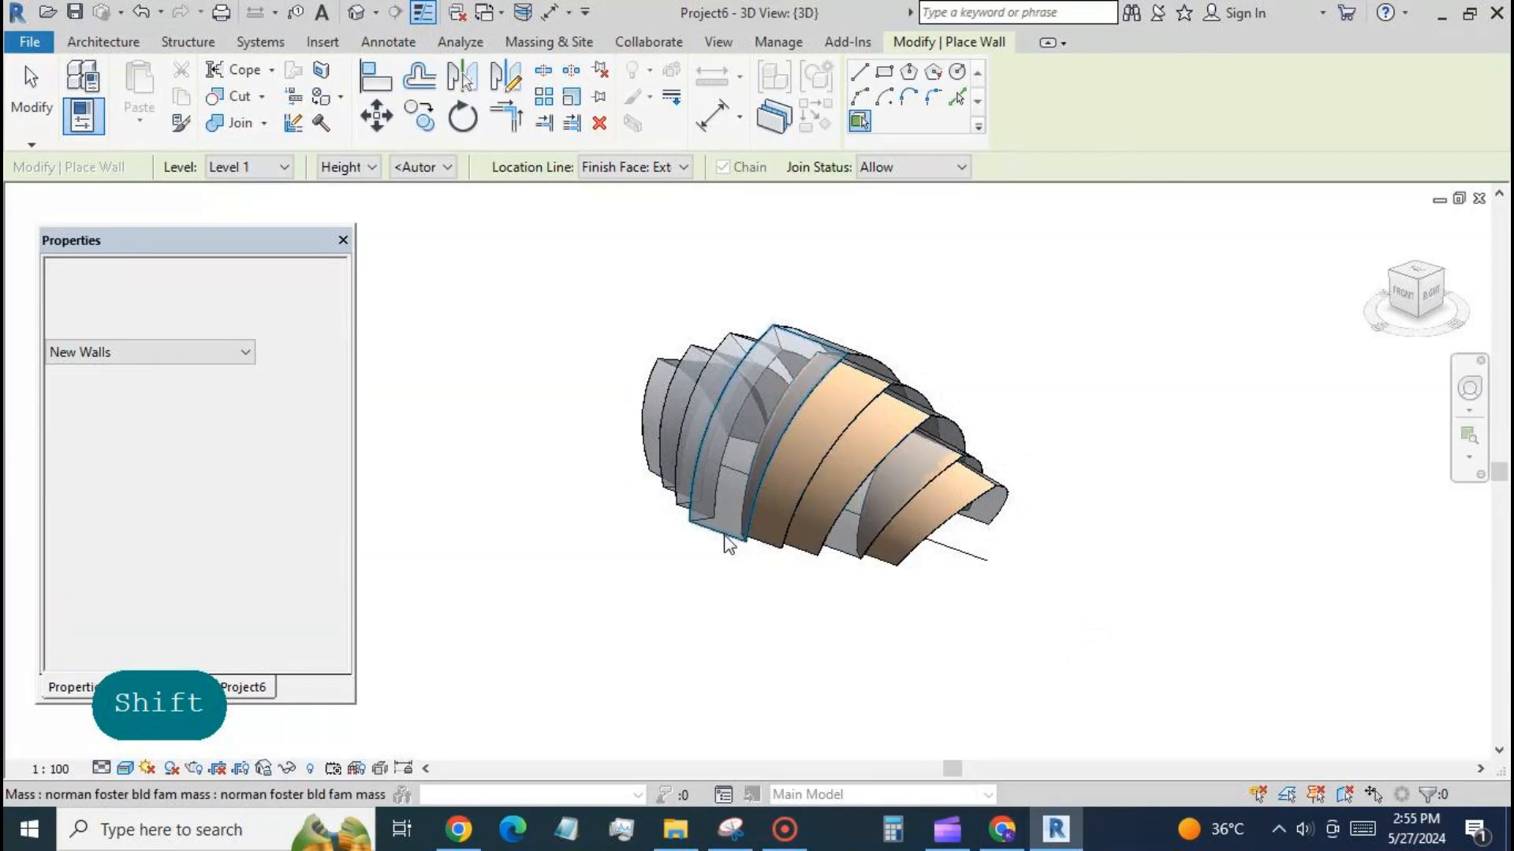
{"action": "left_click", "coordinate": [676, 521]}
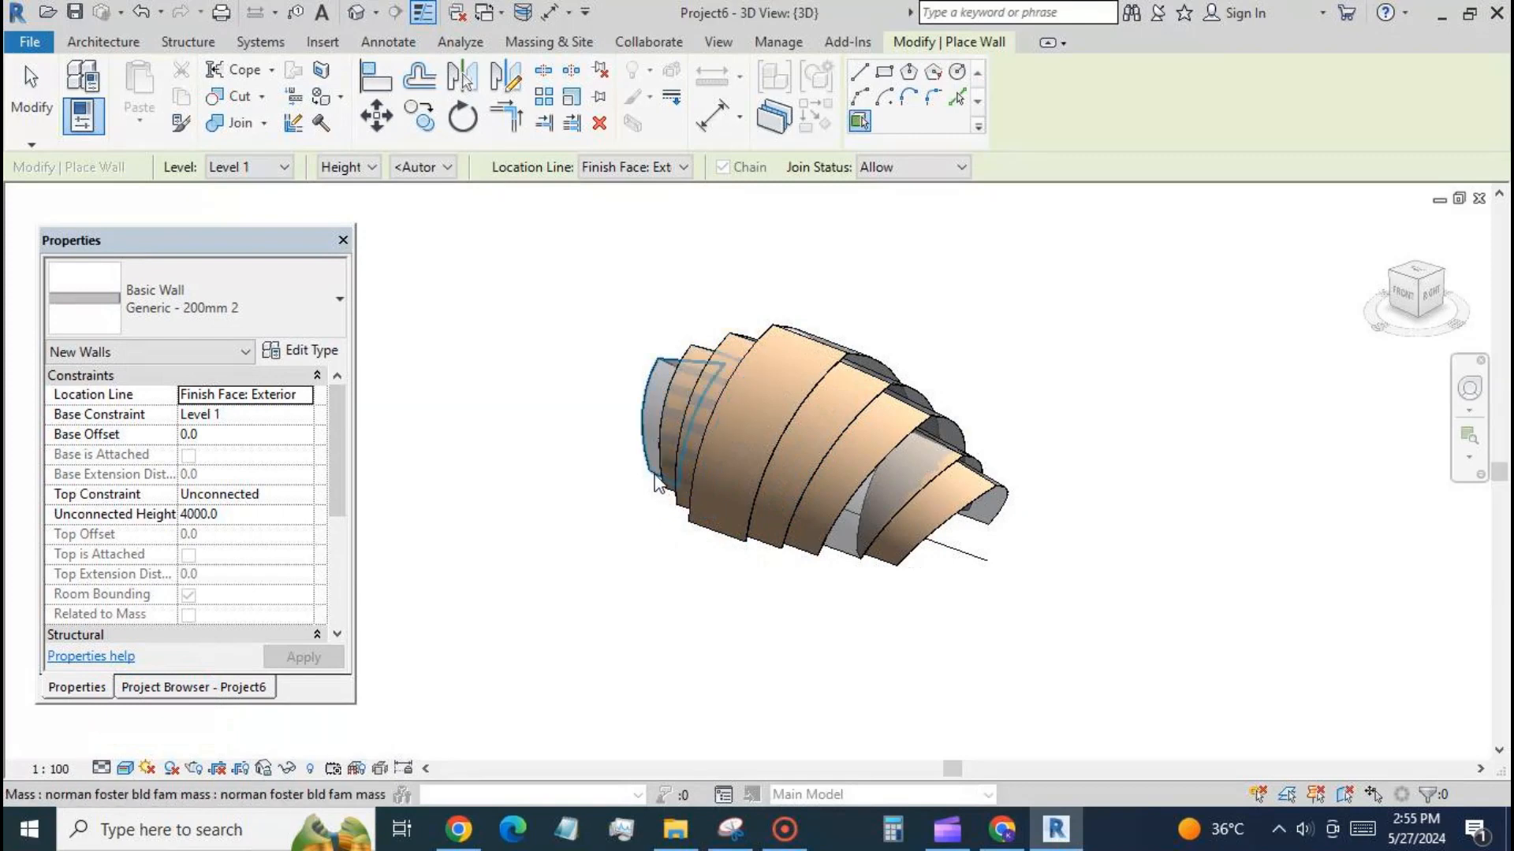
{"action": "left_click", "coordinate": [656, 484]}
{"action": "left_click", "coordinate": [846, 563]}
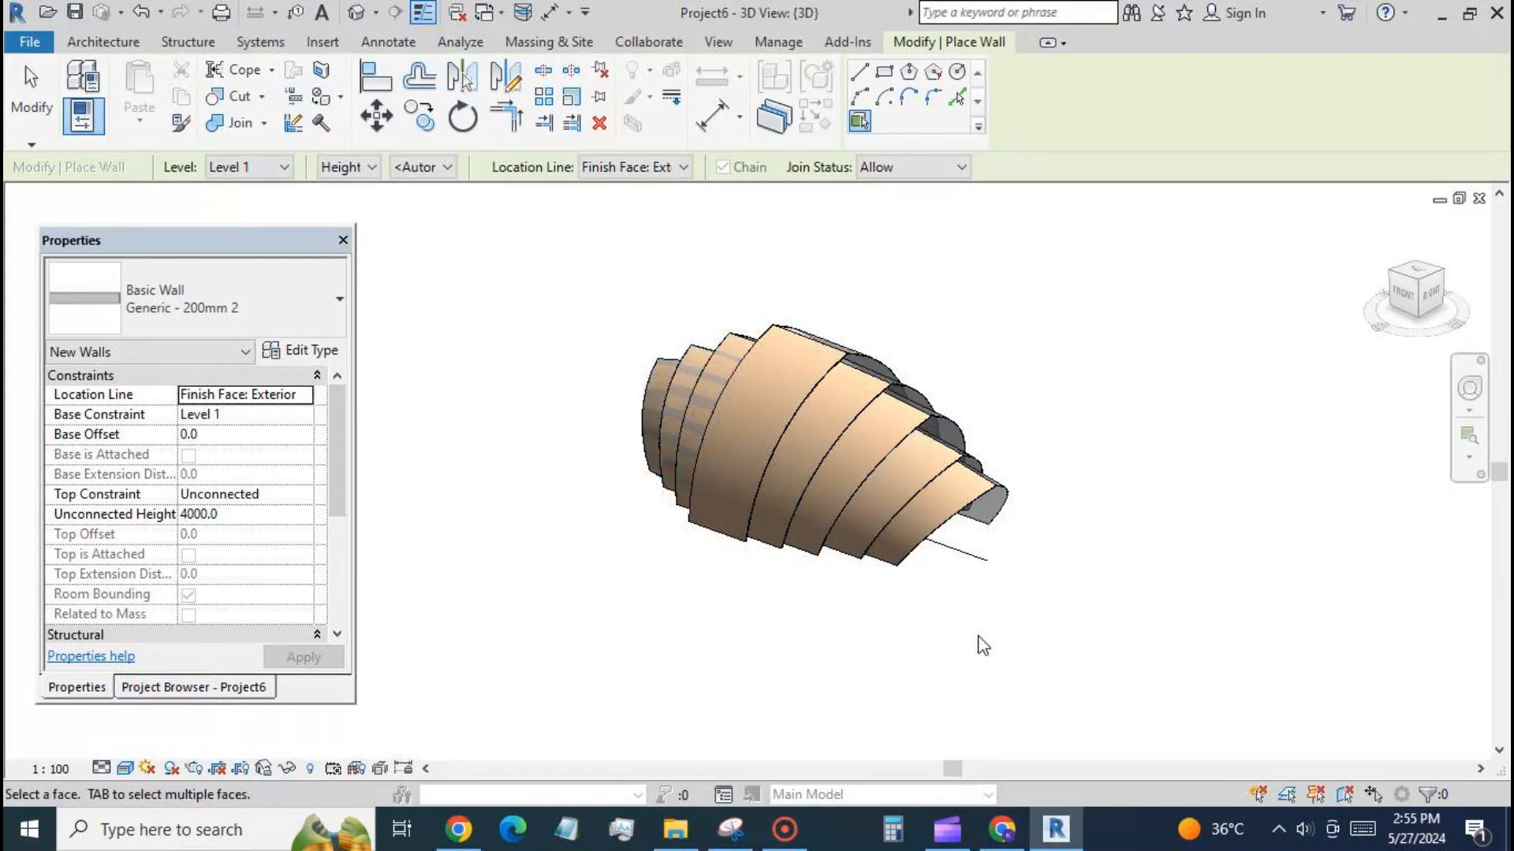
Place Generic - 200mm 2 walls by face on all wide curved bands of the mass's back side.
{"action": "middle_click_drag", "start_coordinate": [984, 645], "coordinate": [683, 571], "text": "shift"}
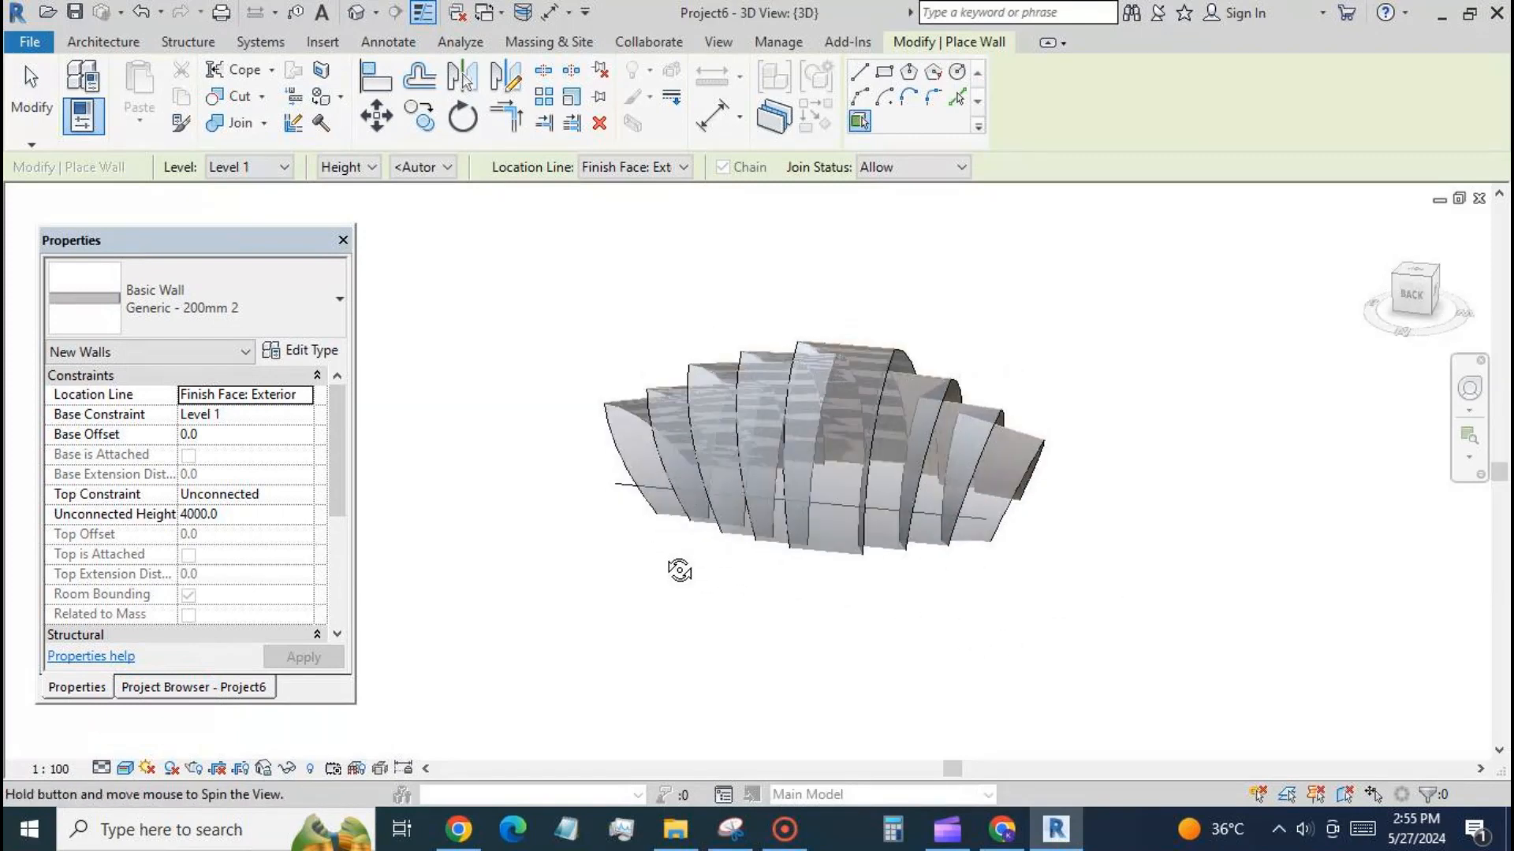
{"action": "left_click", "coordinate": [980, 548]}
{"action": "left_click", "coordinate": [928, 547]}
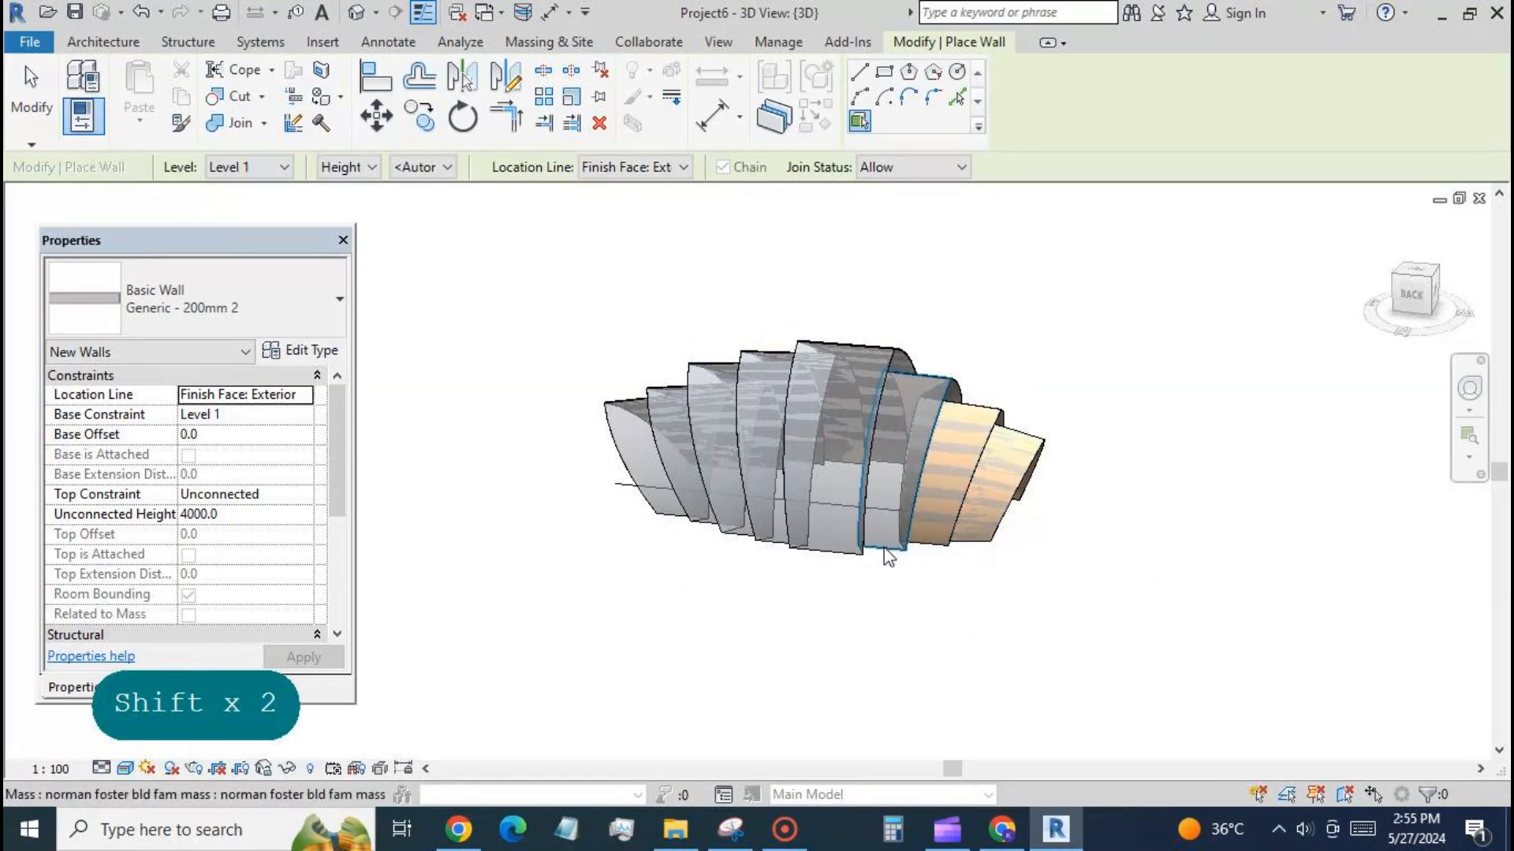
{"action": "left_click", "coordinate": [888, 555]}
{"action": "left_click", "coordinate": [824, 551]}
{"action": "left_click", "coordinate": [772, 548]}
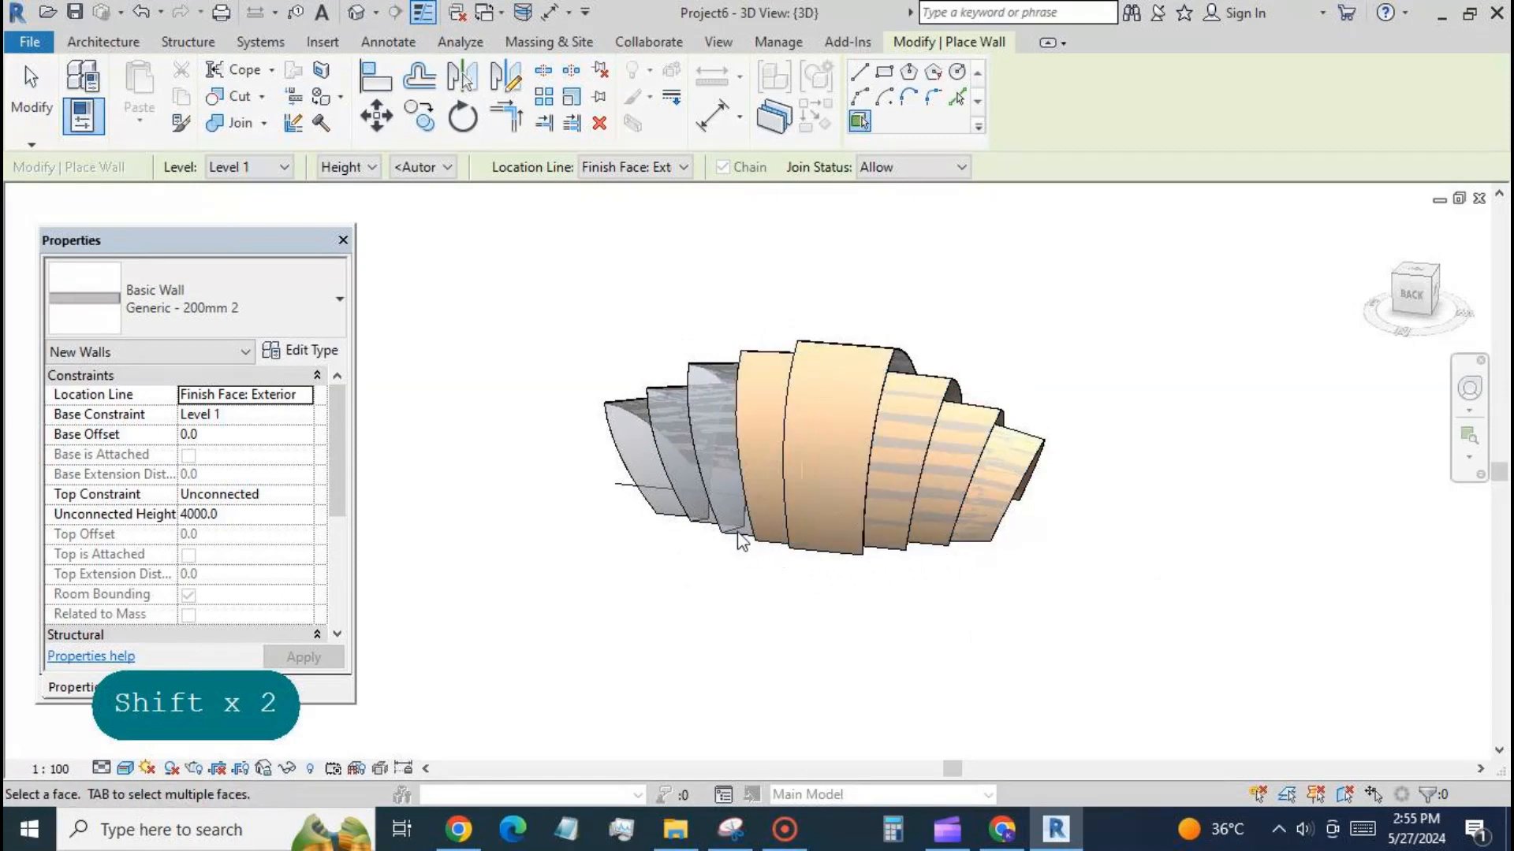
{"action": "left_click", "coordinate": [723, 534]}
{"action": "left_click", "coordinate": [684, 524]}
{"action": "left_click", "coordinate": [659, 514]}
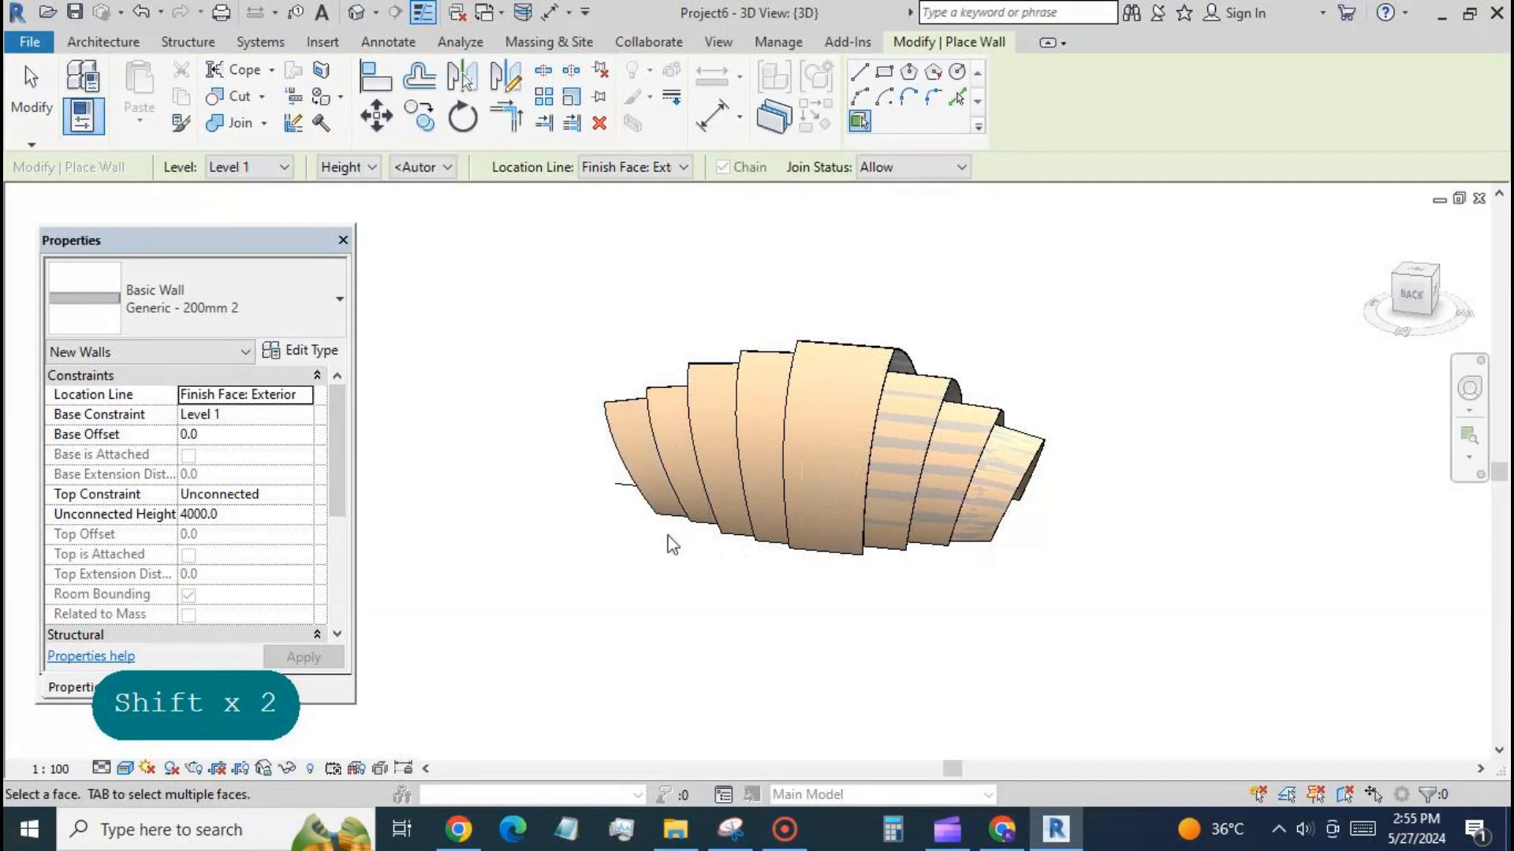
Place Generic - 200mm 2 walls by face on the narrow connecting faces between the shell's stepped bands.
{"action": "middle_click_drag", "start_coordinate": [1060, 635], "coordinate": [812, 577], "text": "shift"}
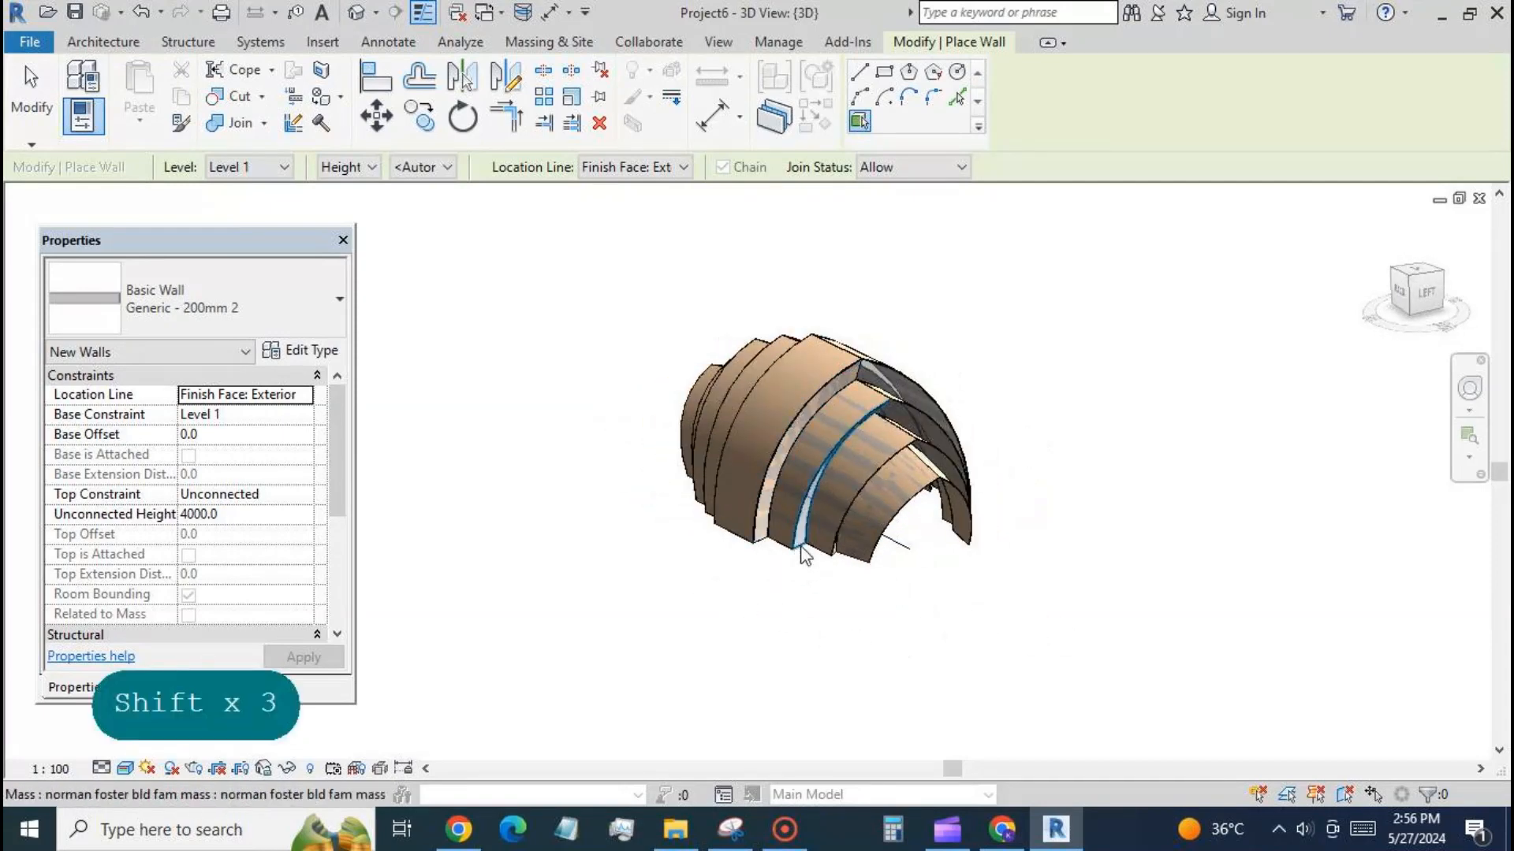
{"action": "middle_click_drag", "start_coordinate": [867, 607], "coordinate": [804, 587], "text": "shift"}
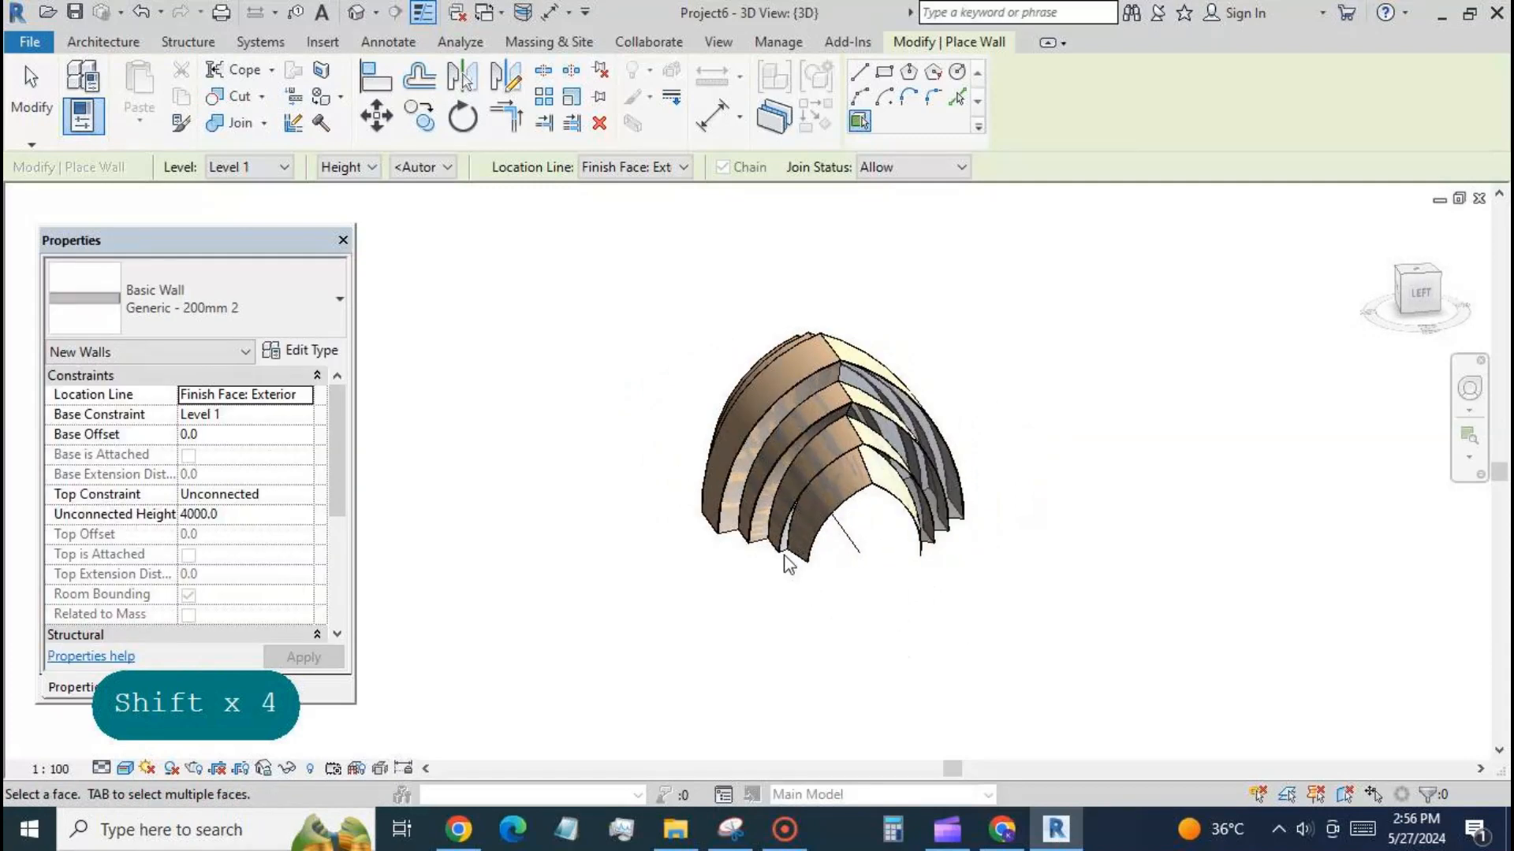
{"action": "middle_click_drag", "start_coordinate": [707, 601], "coordinate": [919, 574], "text": "shift"}
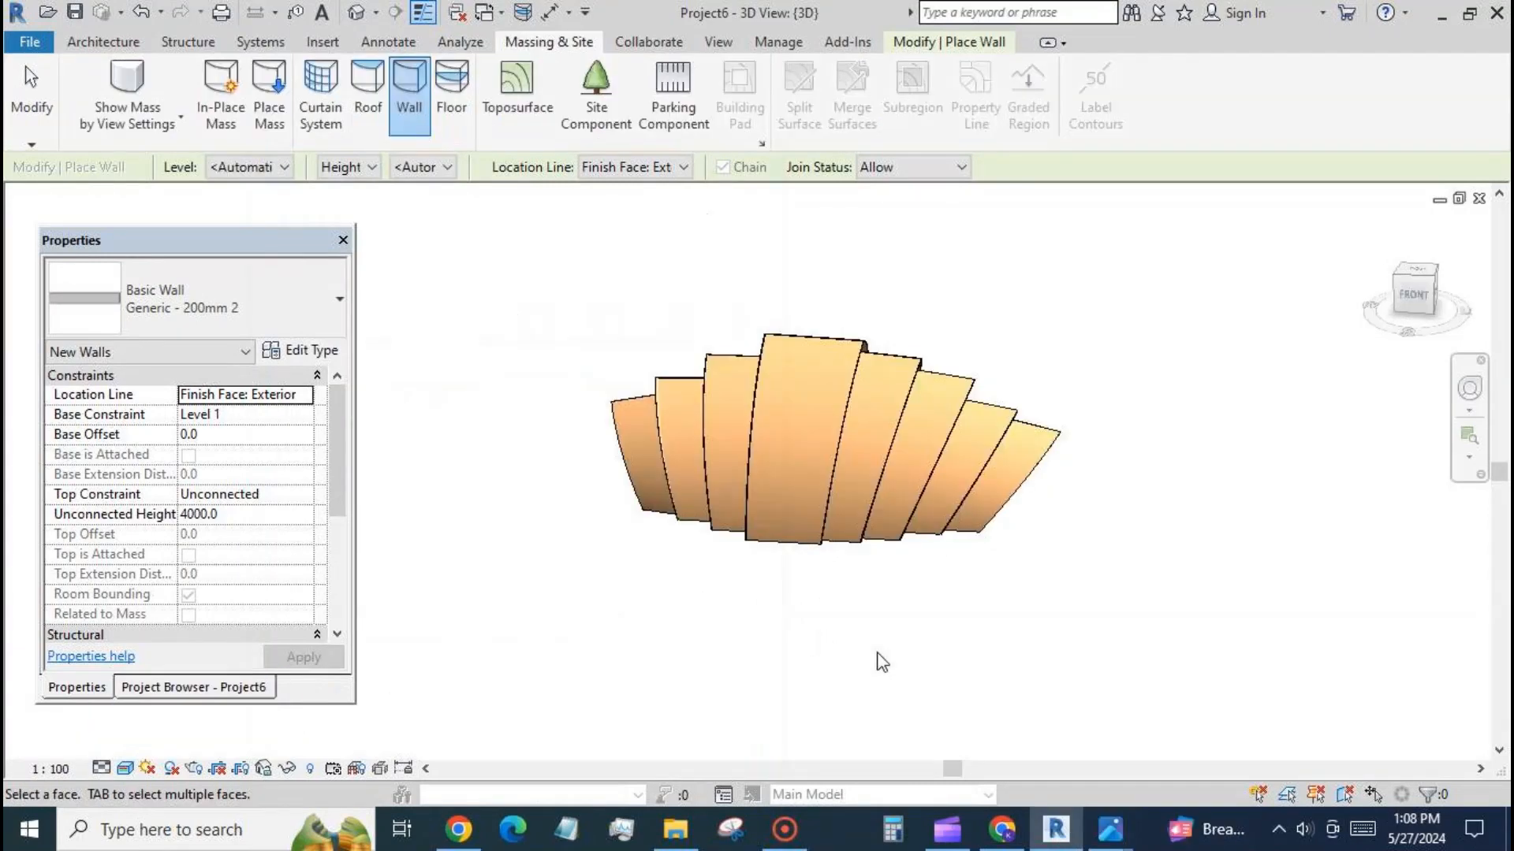
{"action": "middle_click_drag", "start_coordinate": [978, 655], "coordinate": [1031, 594], "text": "shift"}
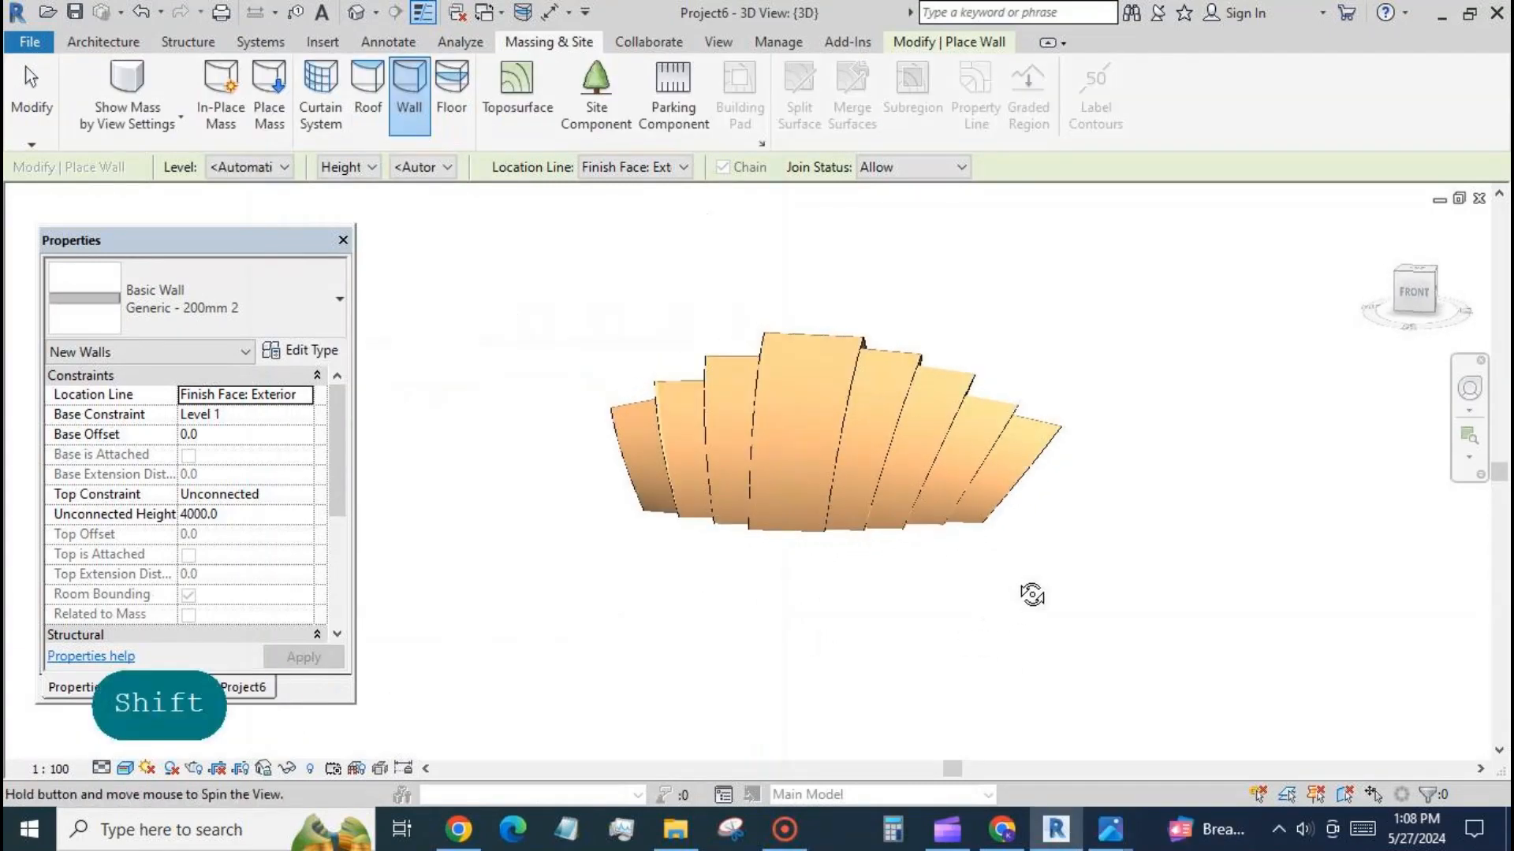
Inspect the placed walls with Show Mass Form and Floors, and return the mass display to Show Mass by View Settings.
{"action": "key", "text": "shift"}
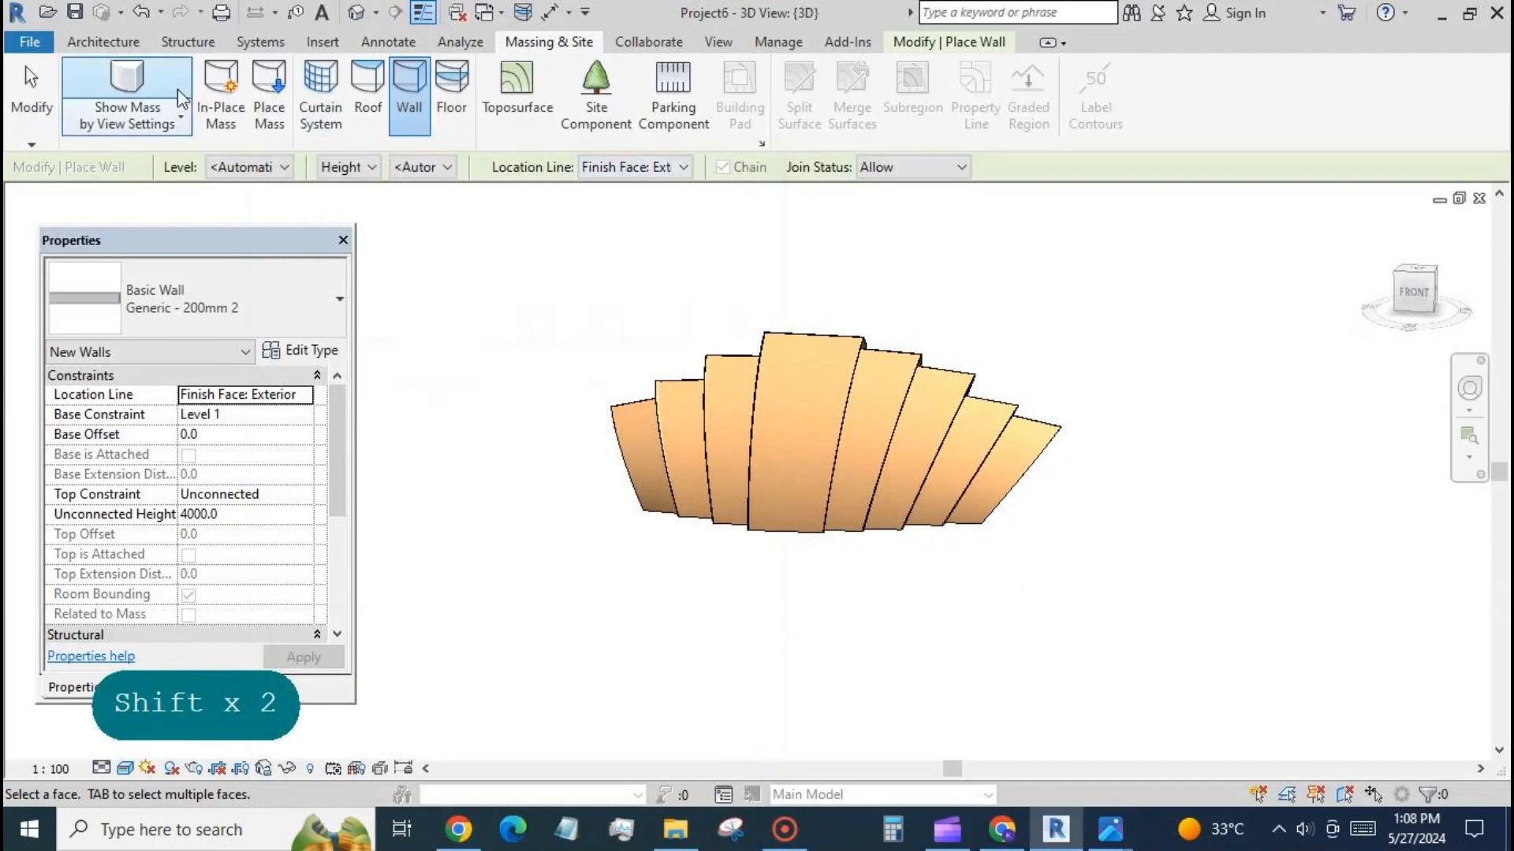
{"action": "left_click", "coordinate": [130, 80]}
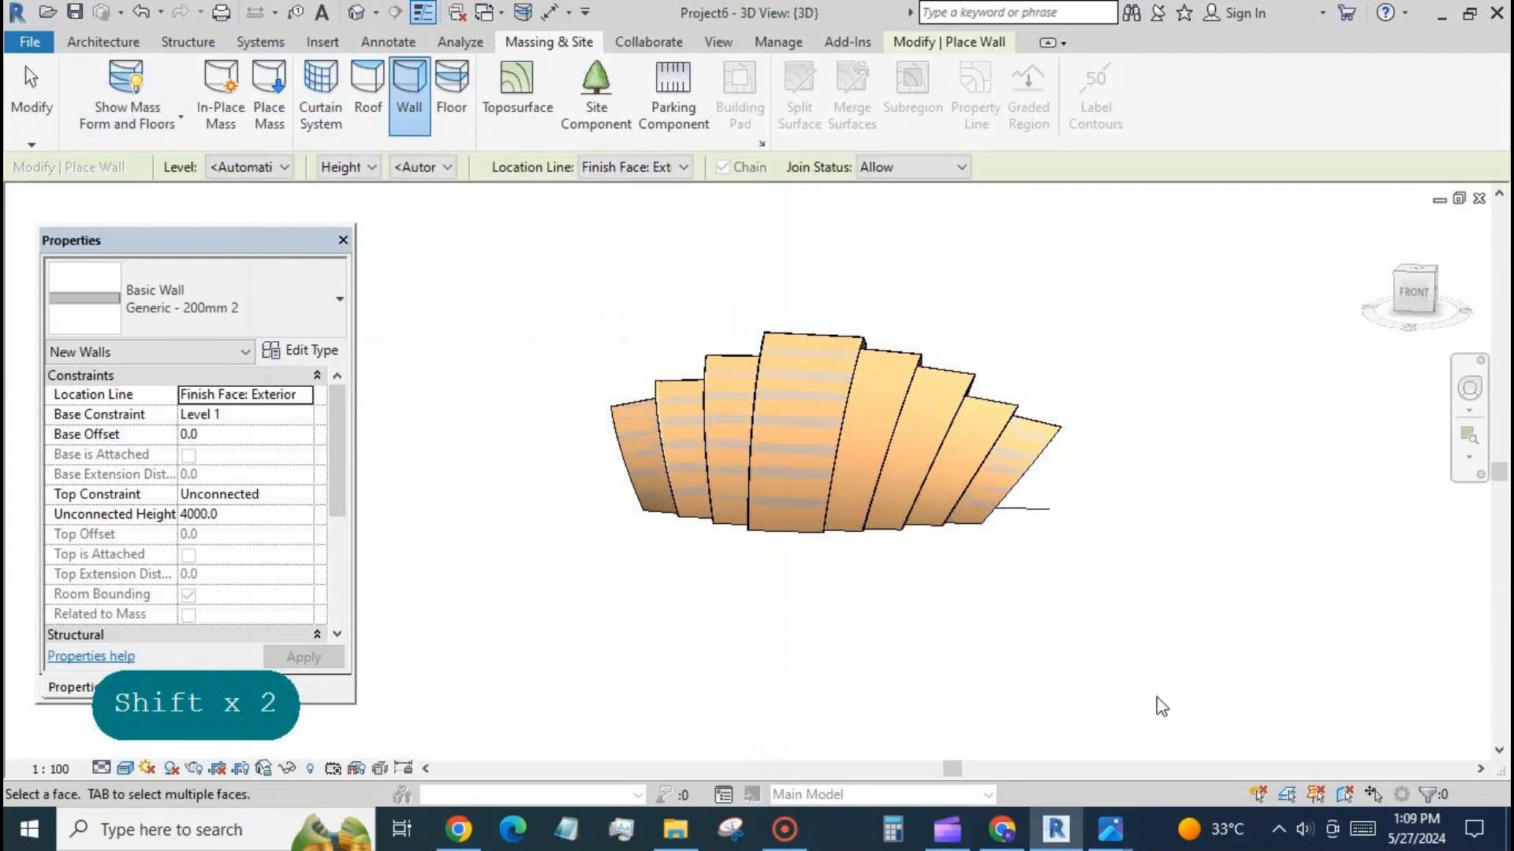
{"action": "middle_click_drag", "start_coordinate": [1162, 704], "coordinate": [1204, 706], "text": "shift"}
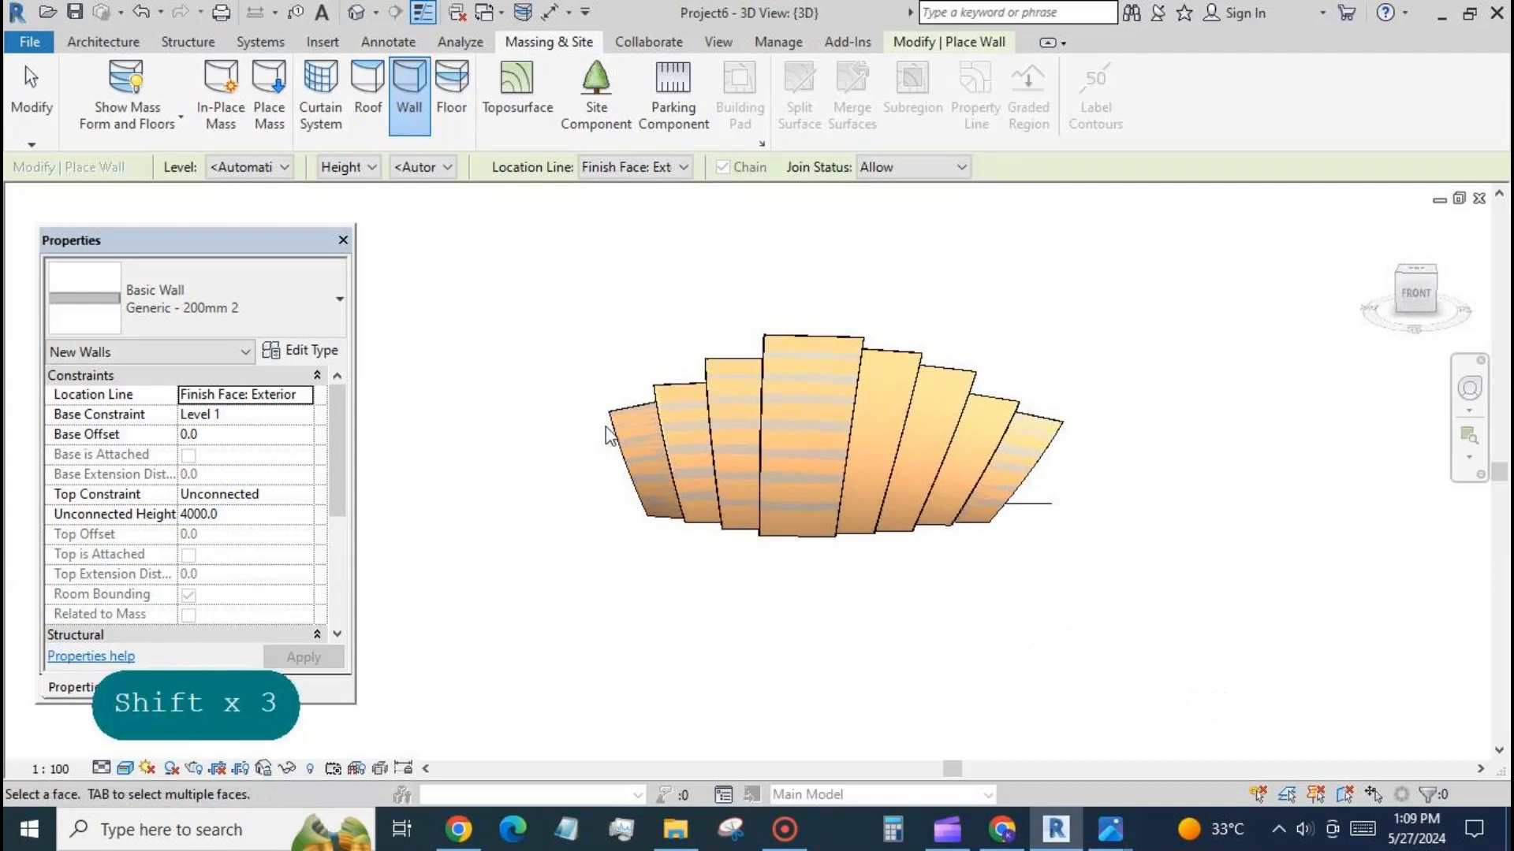
{"action": "left_click", "coordinate": [126, 80]}
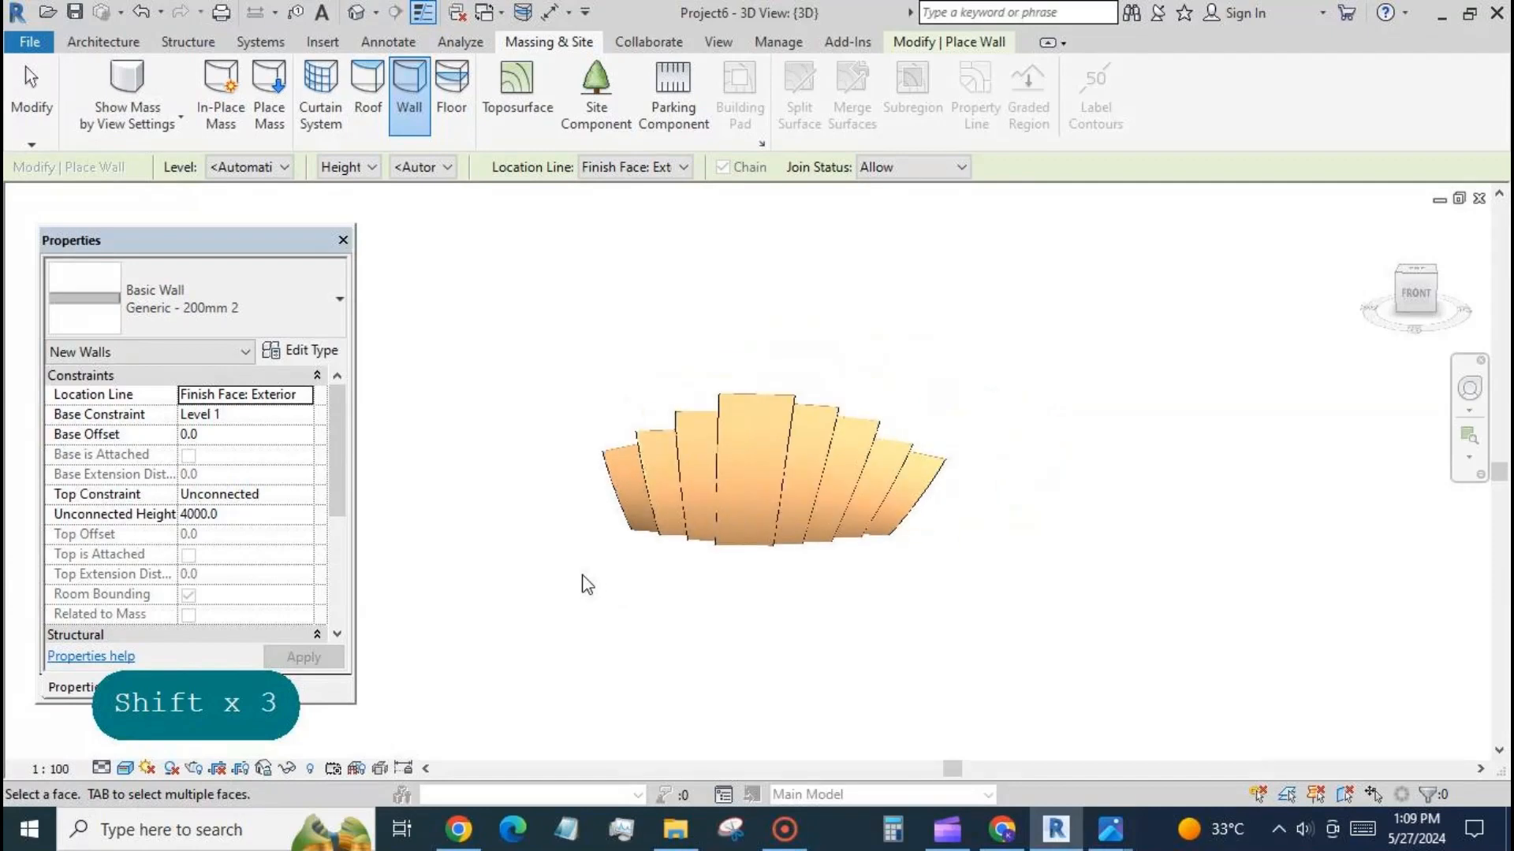
Switch to the Photos window with the riverside reference picture of the shell building and place it beside the model for comparison.
{"action": "scroll", "coordinate": [582, 585], "scroll_direction": "down", "scroll_amount": 1}
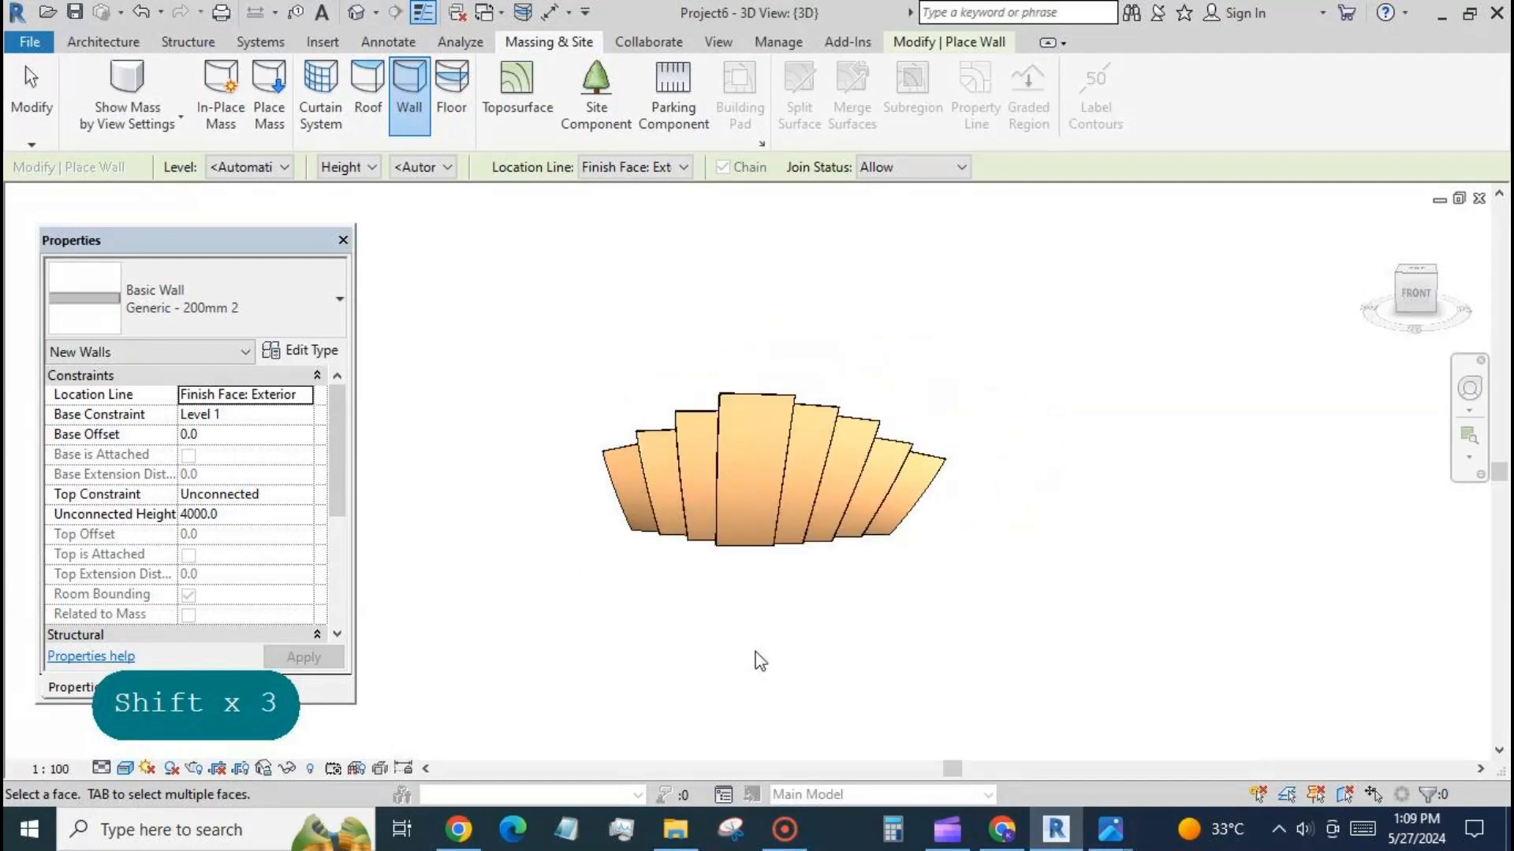
{"action": "left_click", "coordinate": [1122, 837]}
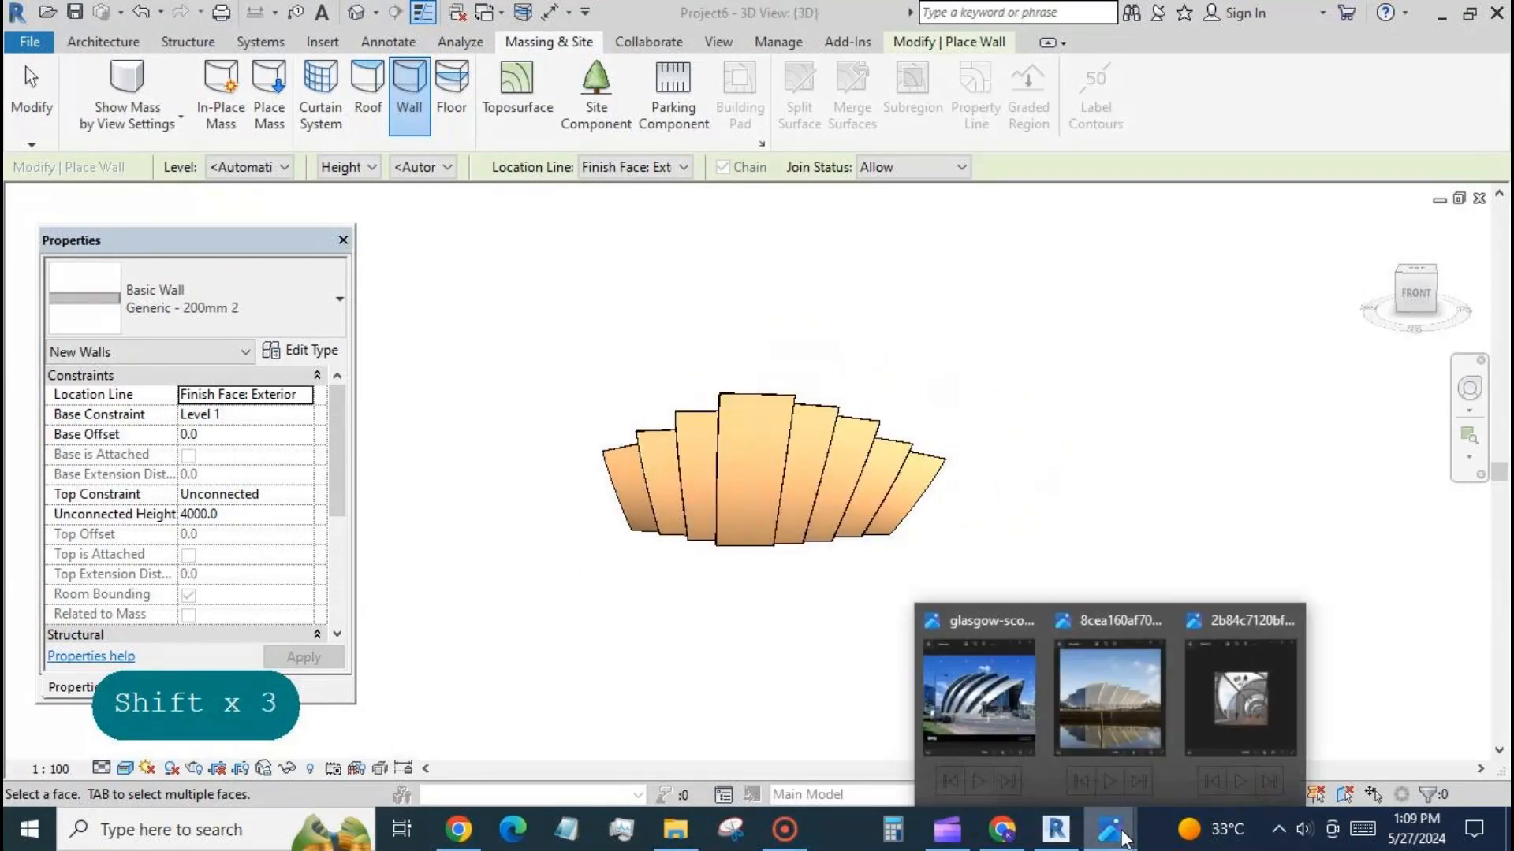
{"action": "left_click", "coordinate": [1118, 725]}
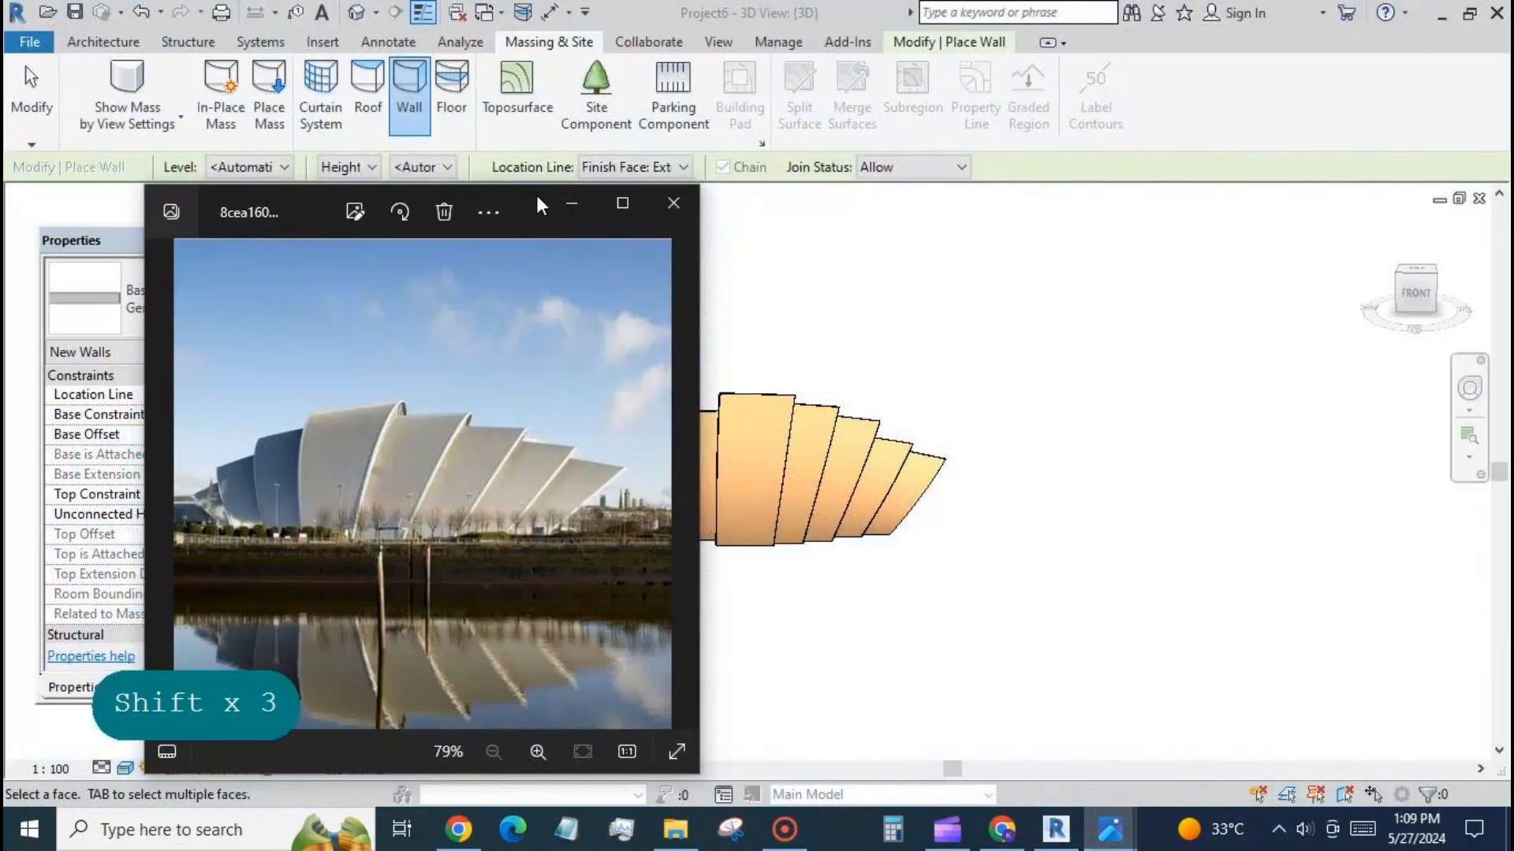
{"action": "left_click_drag", "start_coordinate": [538, 204], "coordinate": [393, 151]}
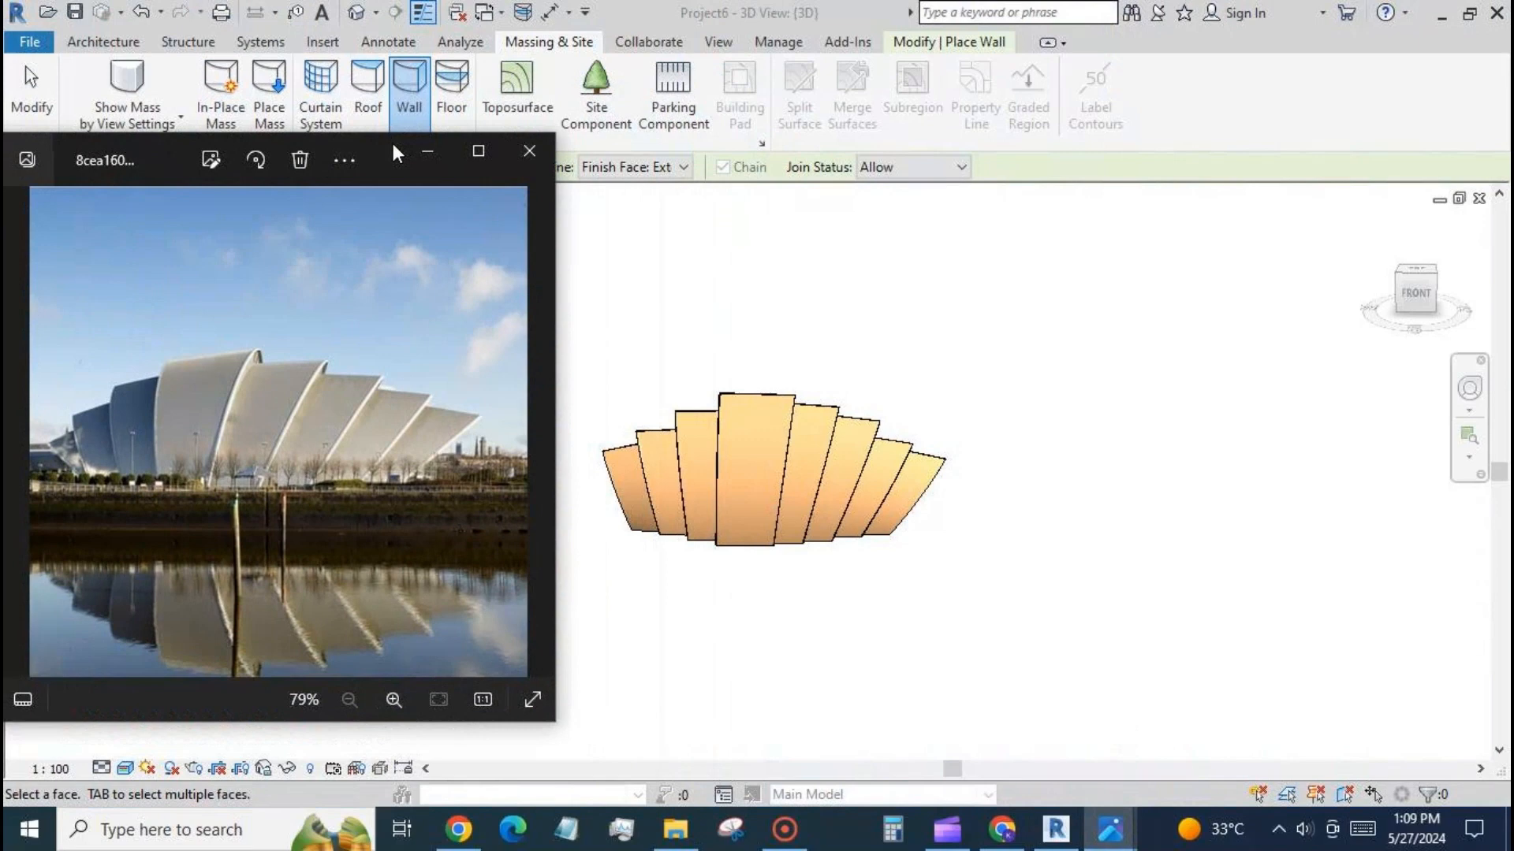